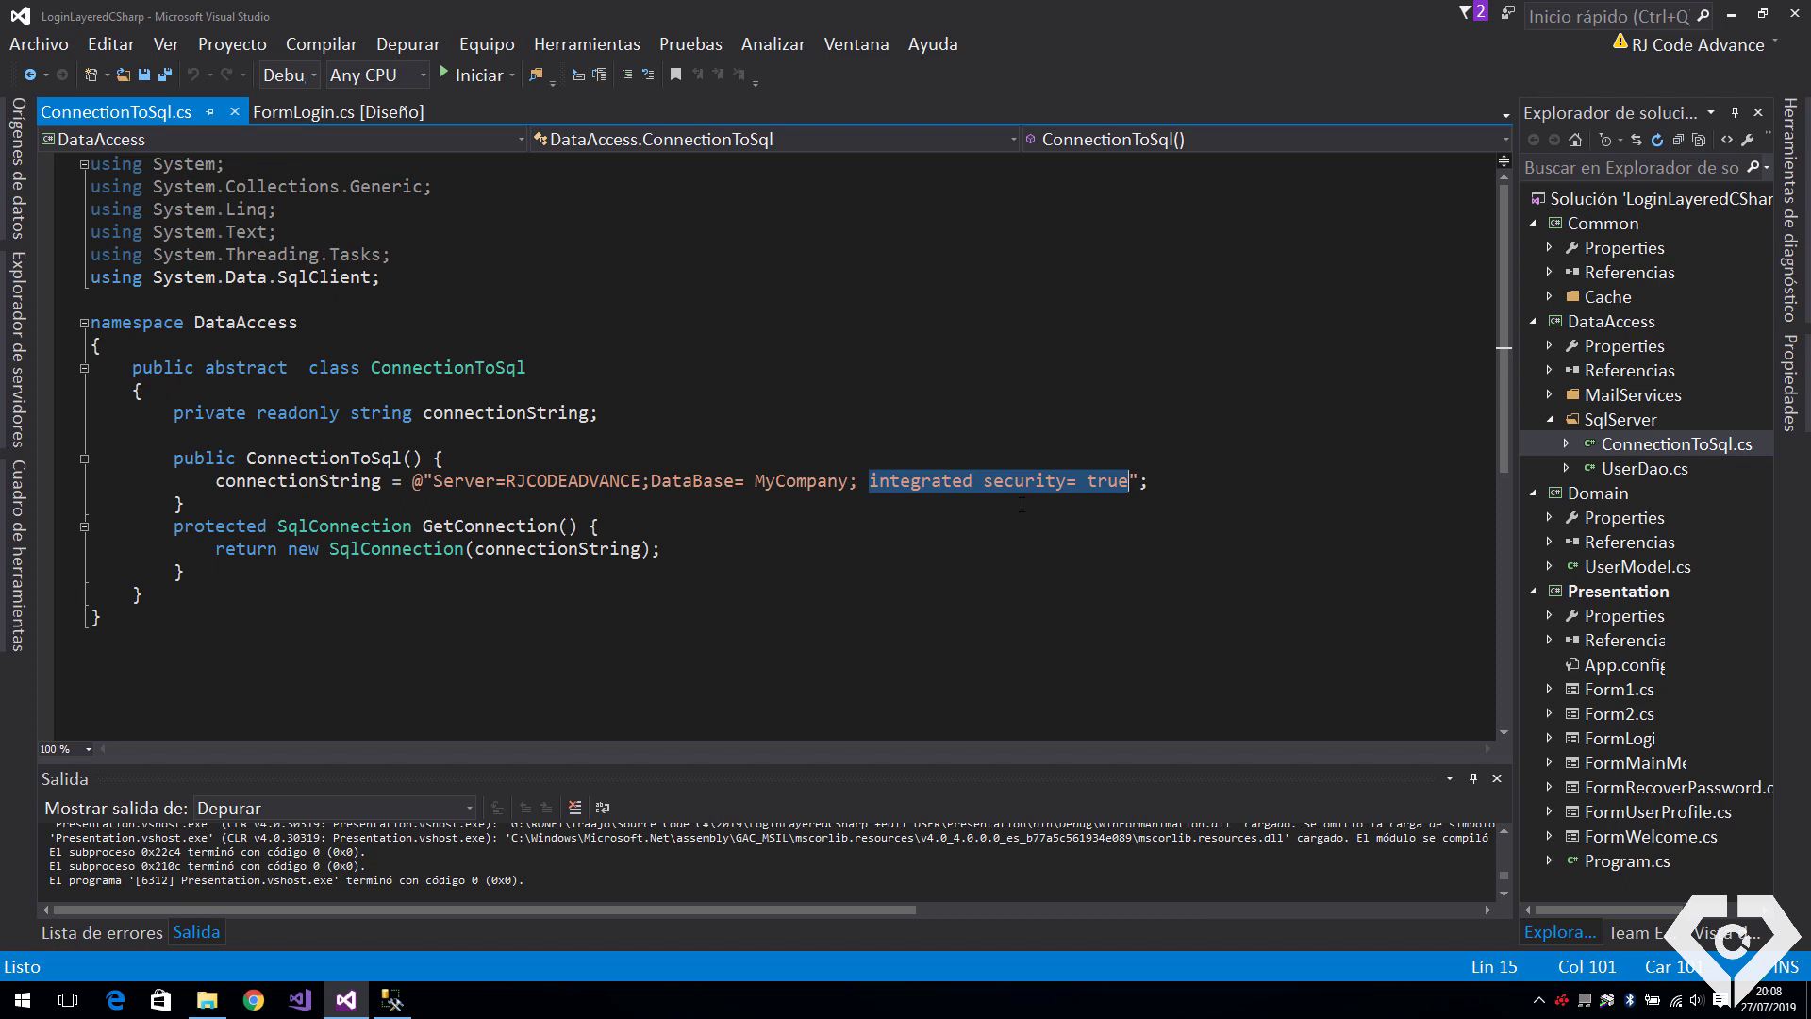
Replace integrated security with 'User Id= ; Password=', retarget RJCODEADVANCE to DBServer\InnovaTec, and close Management Studio
{"action": "type", "text": "User Id= ; Pa"}
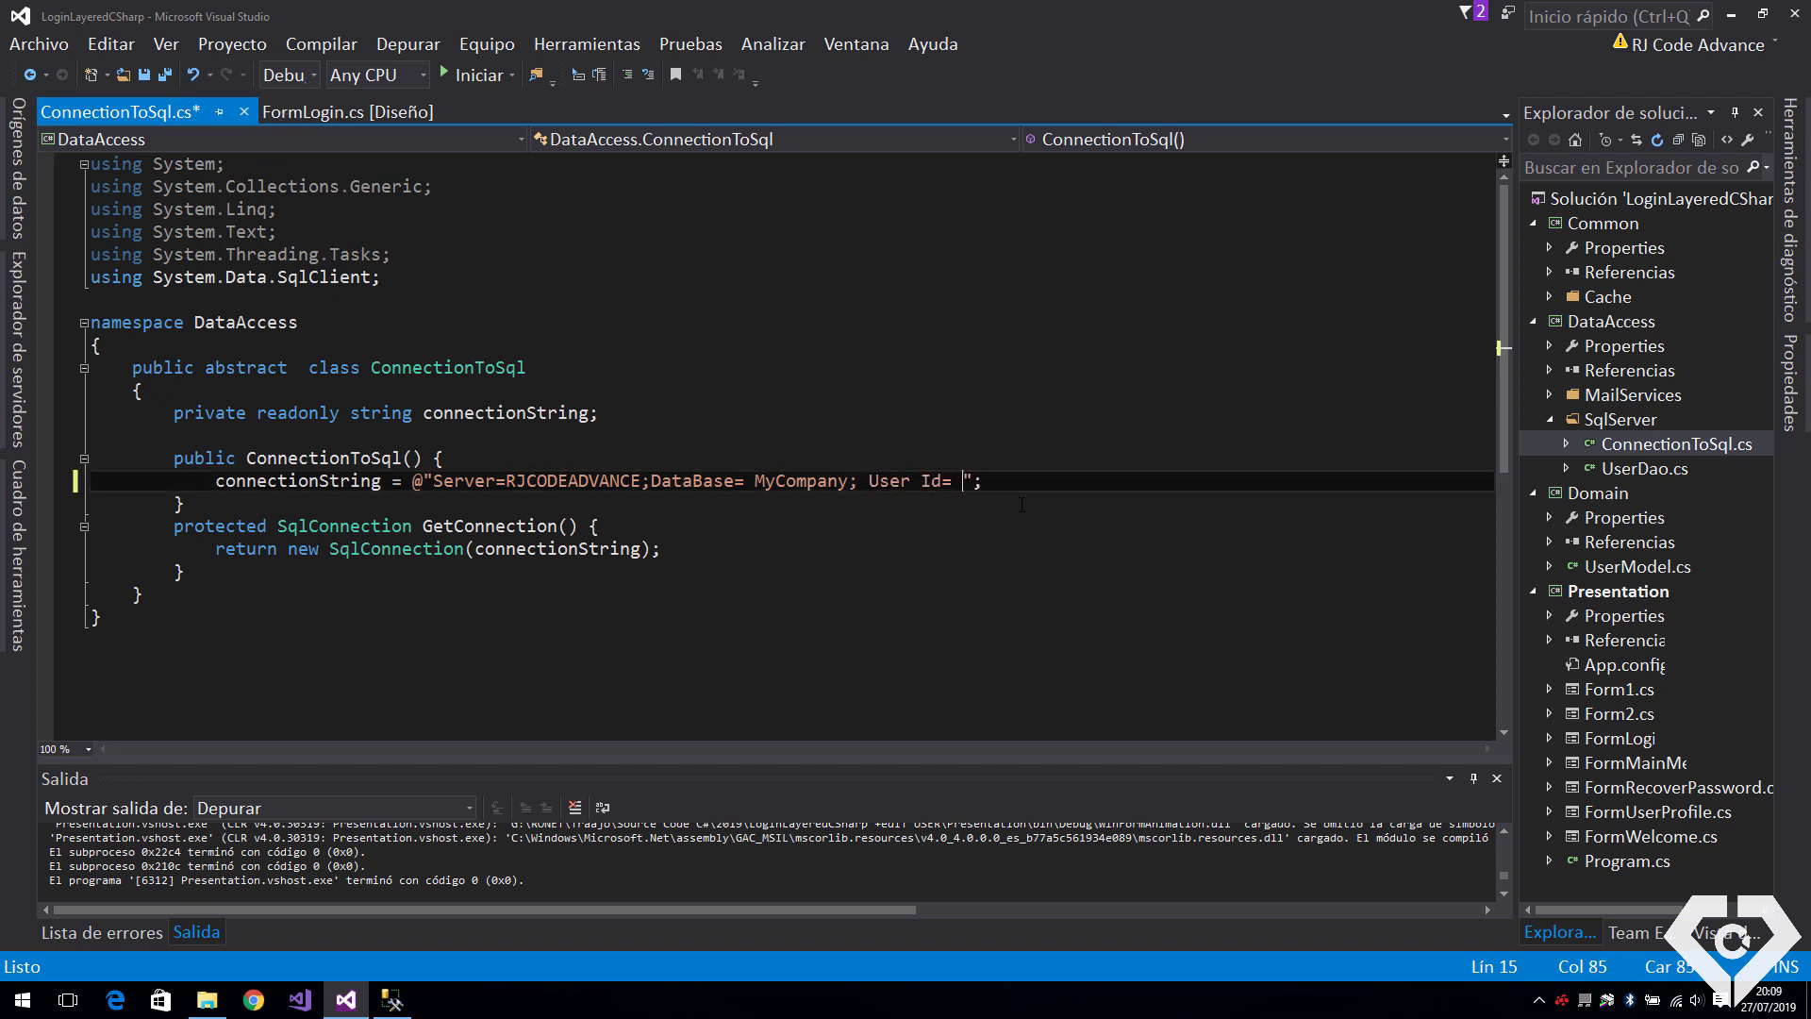
{"action": "type", "text": "ssword="}
{"action": "left_click", "coordinate": [601, 481]}
{"action": "left_click_drag", "start_coordinate": [640, 481], "coordinate": [509, 481]}
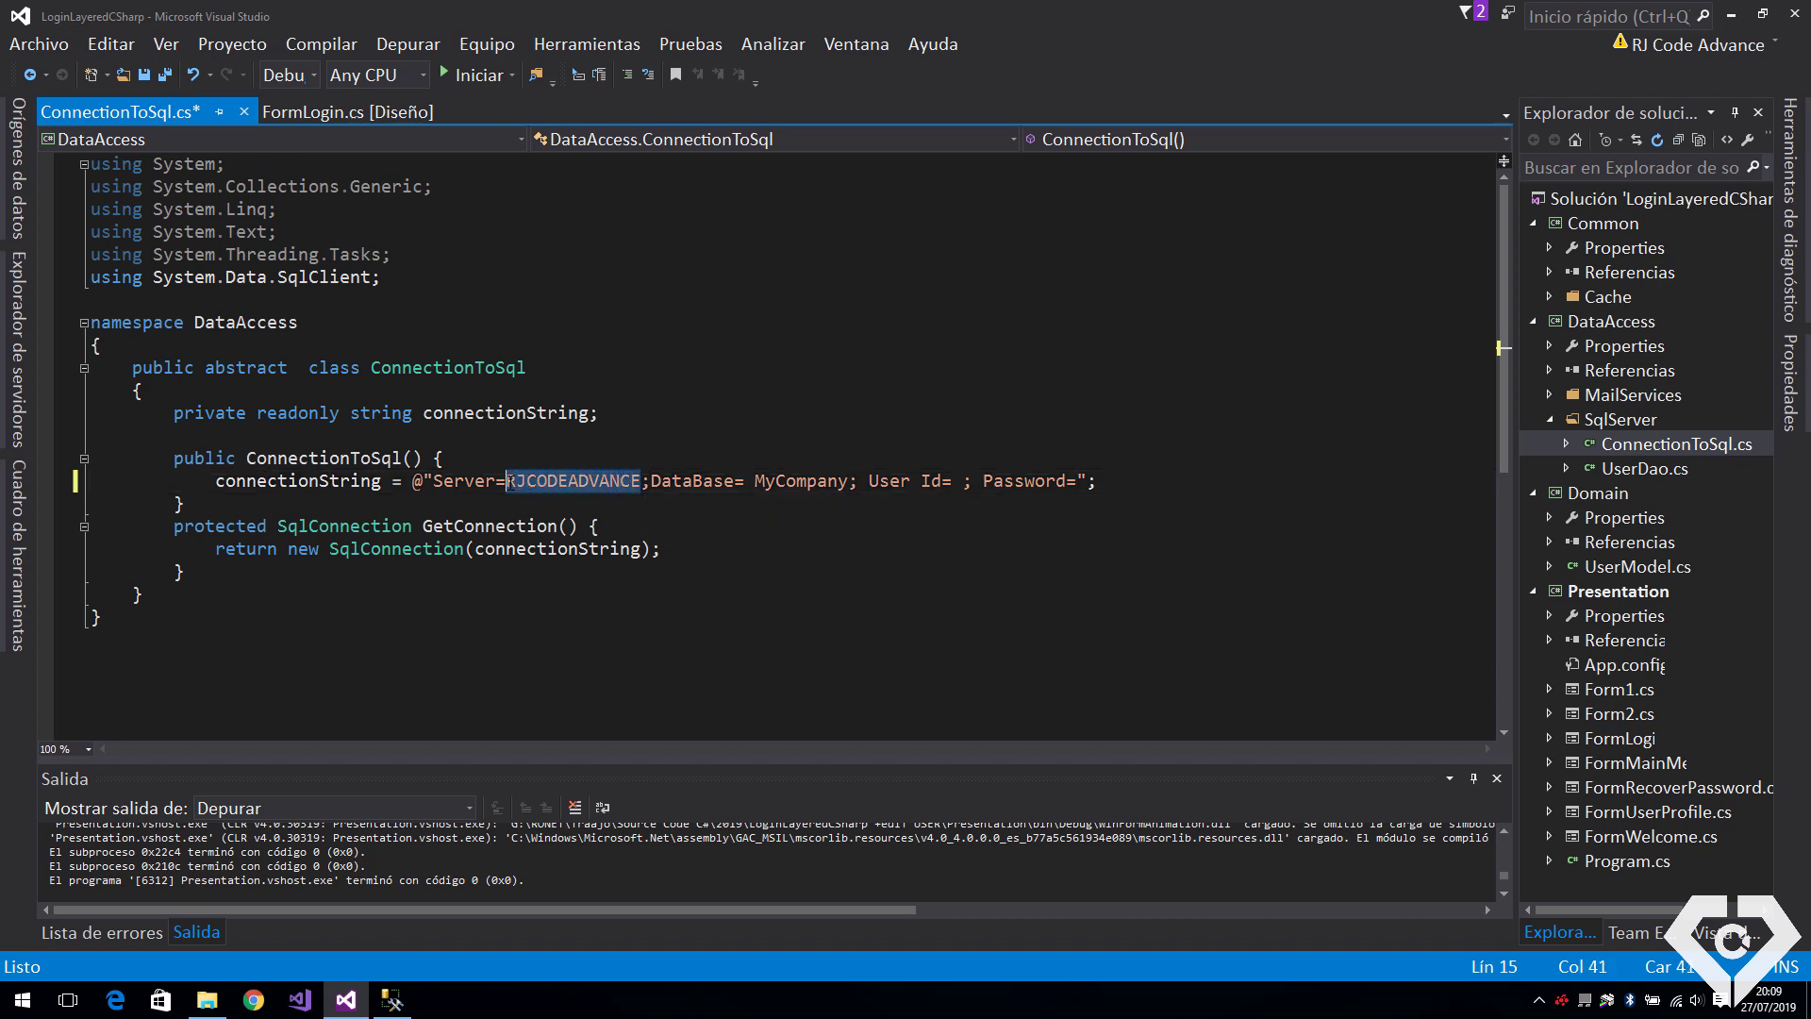
{"action": "type", "text": "DBServer"}
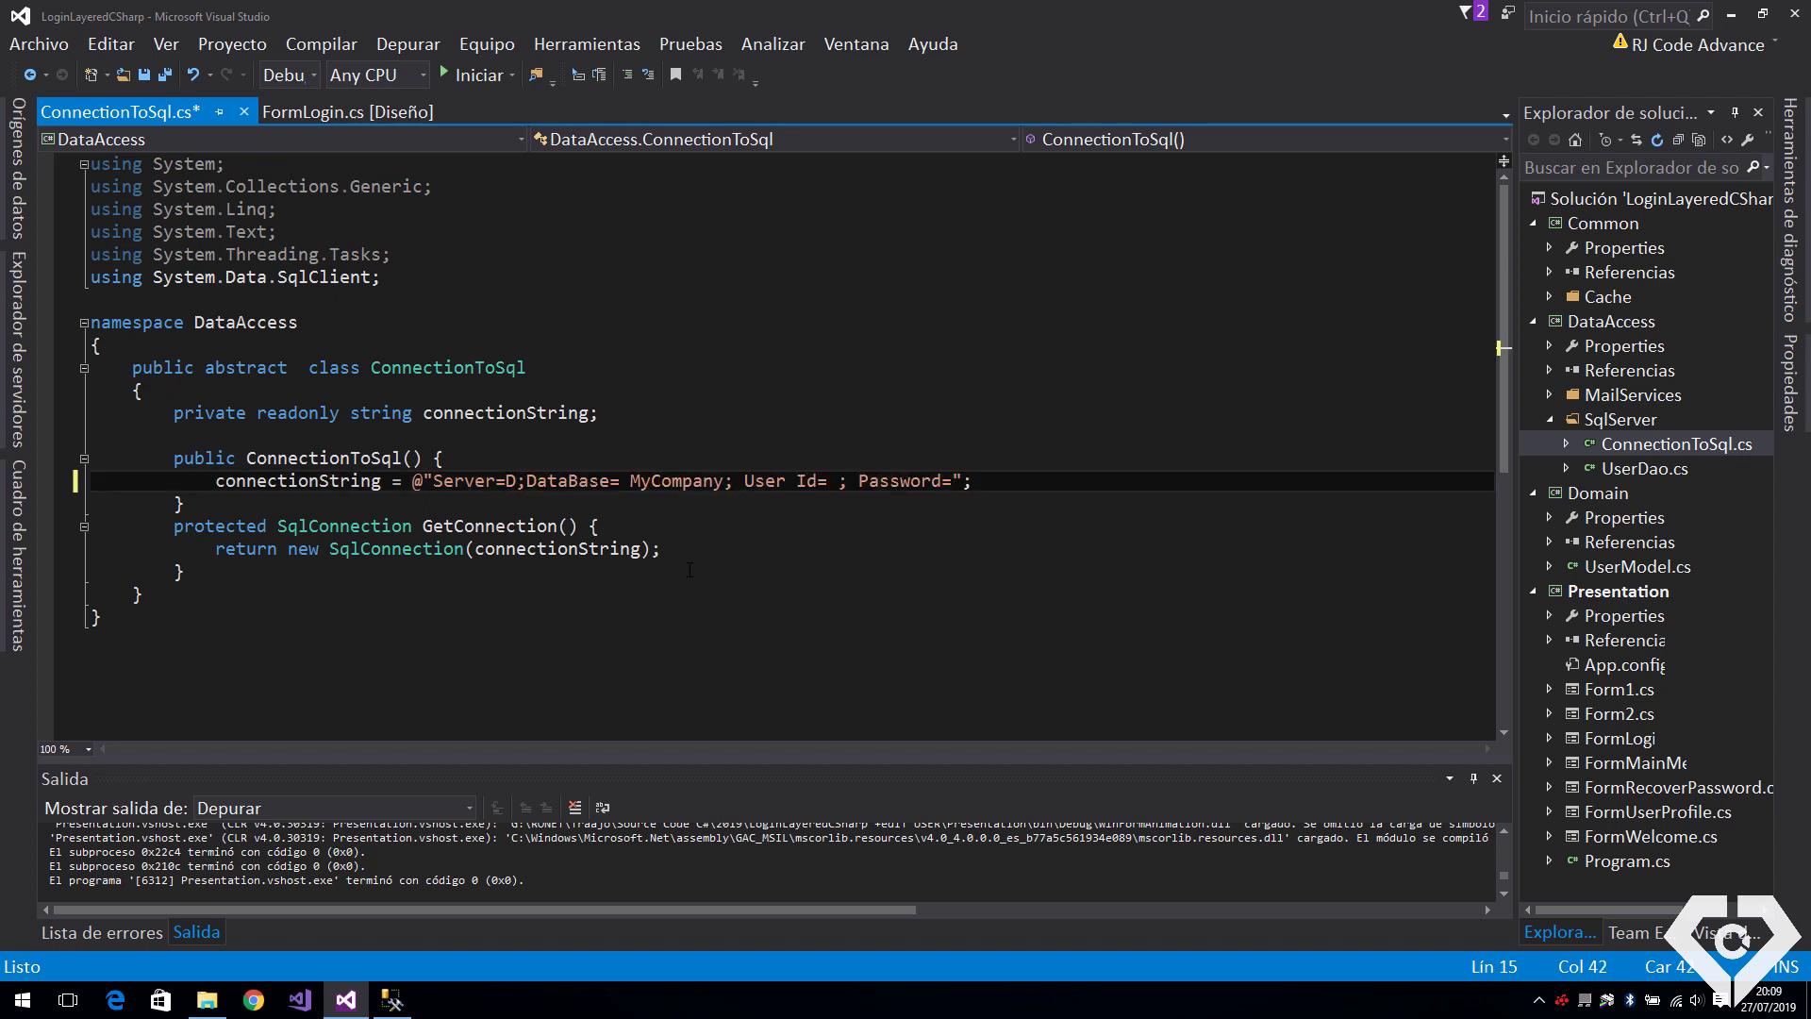
{"action": "type", "text": "\\InnovaTEc"}
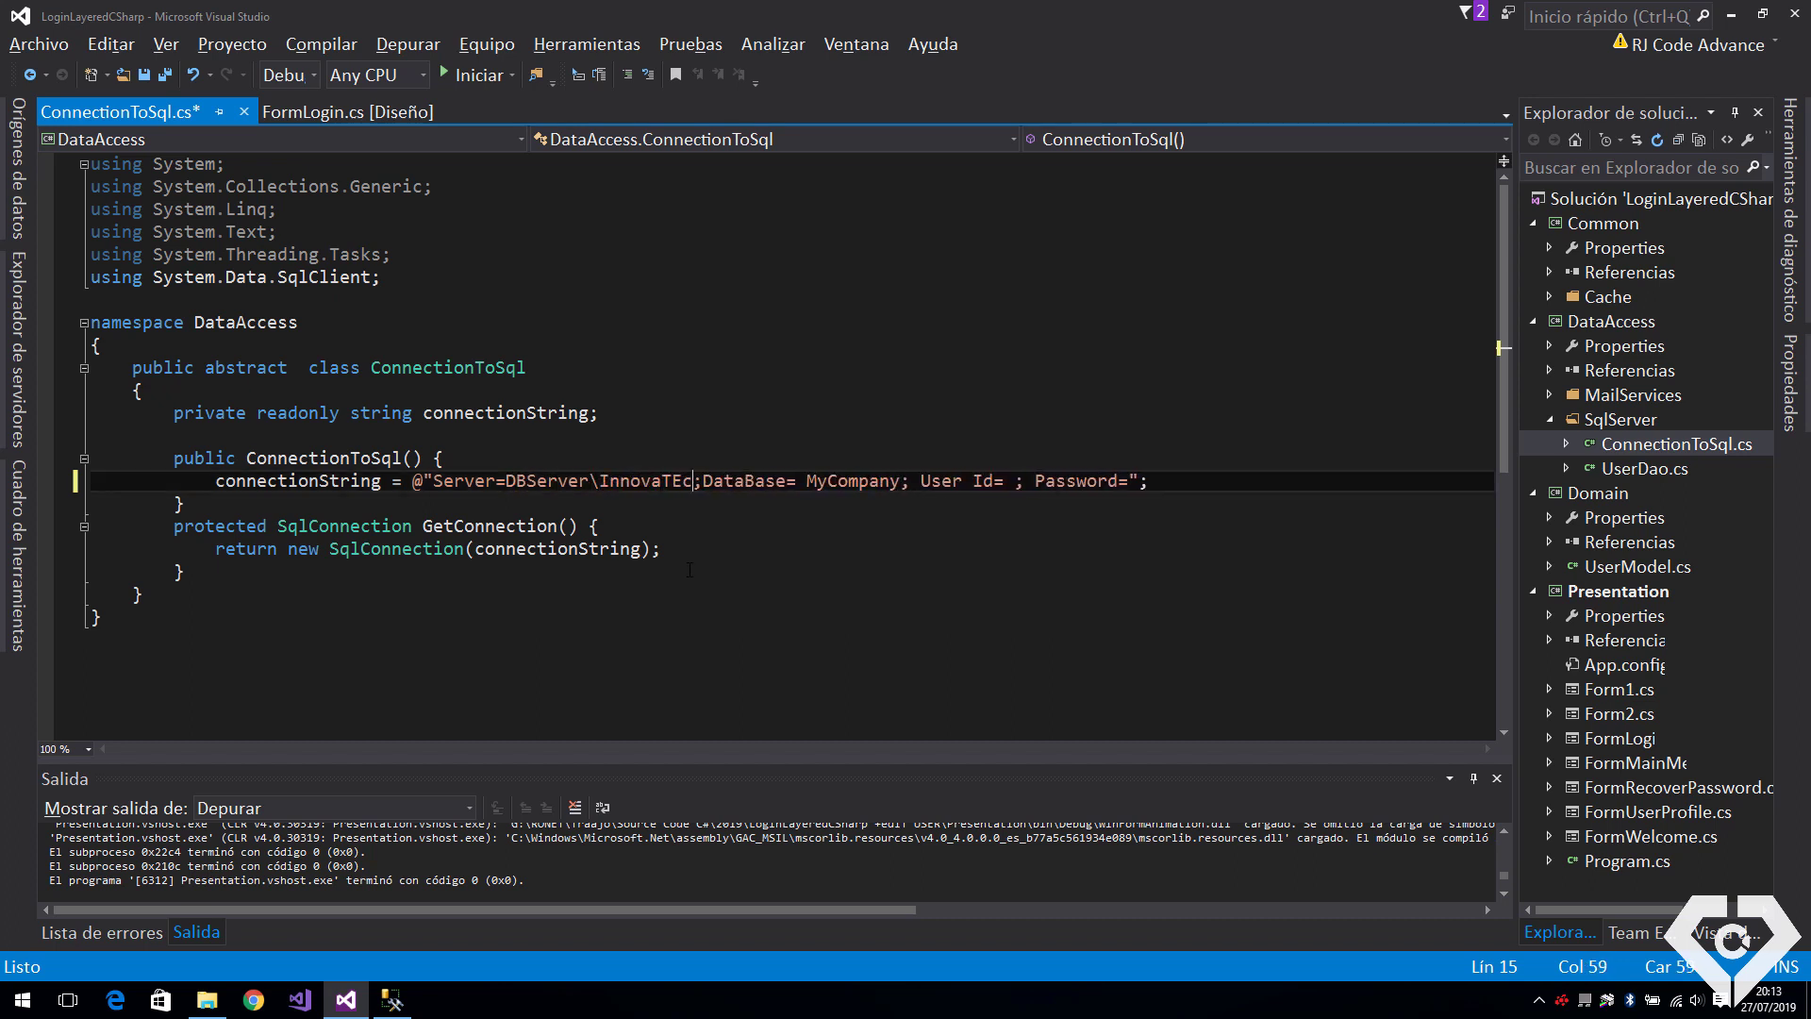
{"action": "key", "text": "BackSpace"}
{"action": "key", "text": "BackSpace"}
{"action": "type", "text": "ec"}
{"action": "key", "text": "Left"}
{"action": "key", "text": "Left"}
{"action": "key", "text": "Left"}
{"action": "key", "text": "Left"}
{"action": "key", "text": "Left"}
{"action": "key", "text": "Left"}
{"action": "key", "text": "Left"}
{"action": "key", "text": "Left"}
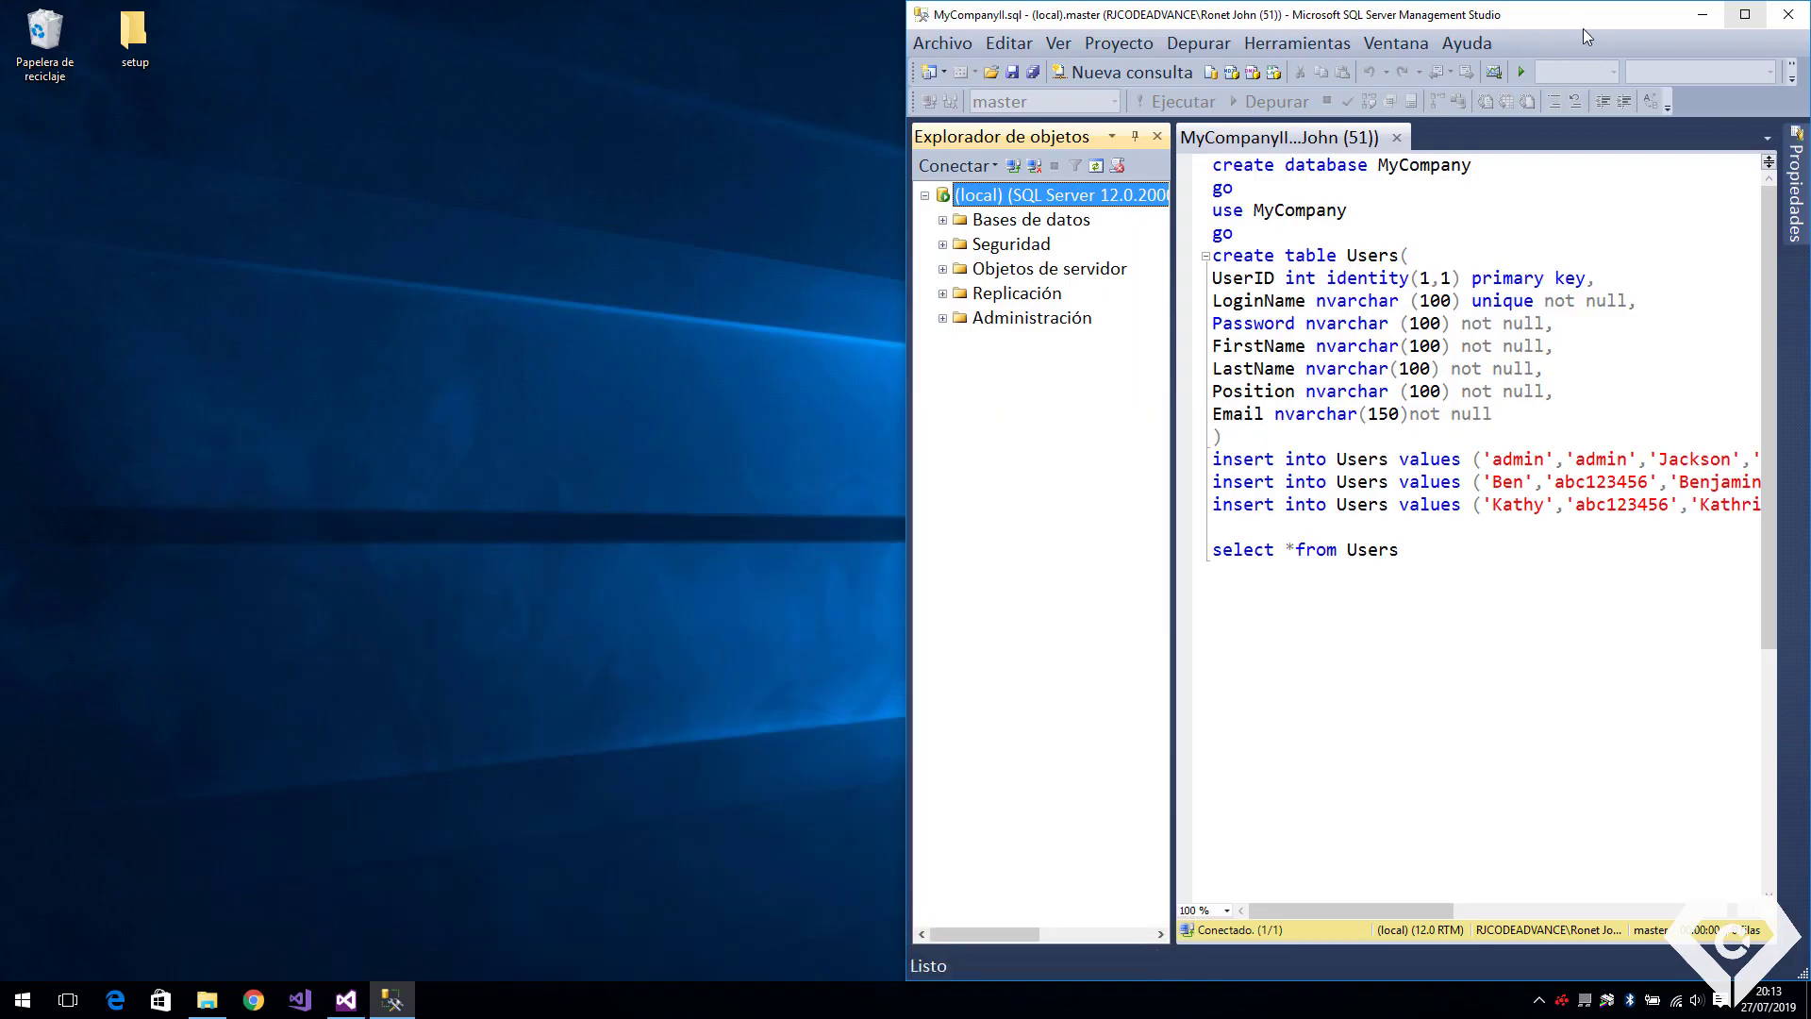
{"action": "left_click_drag", "start_coordinate": [1582, 28], "coordinate": [1424, 159]}
{"action": "left_click", "coordinate": [1631, 152]}
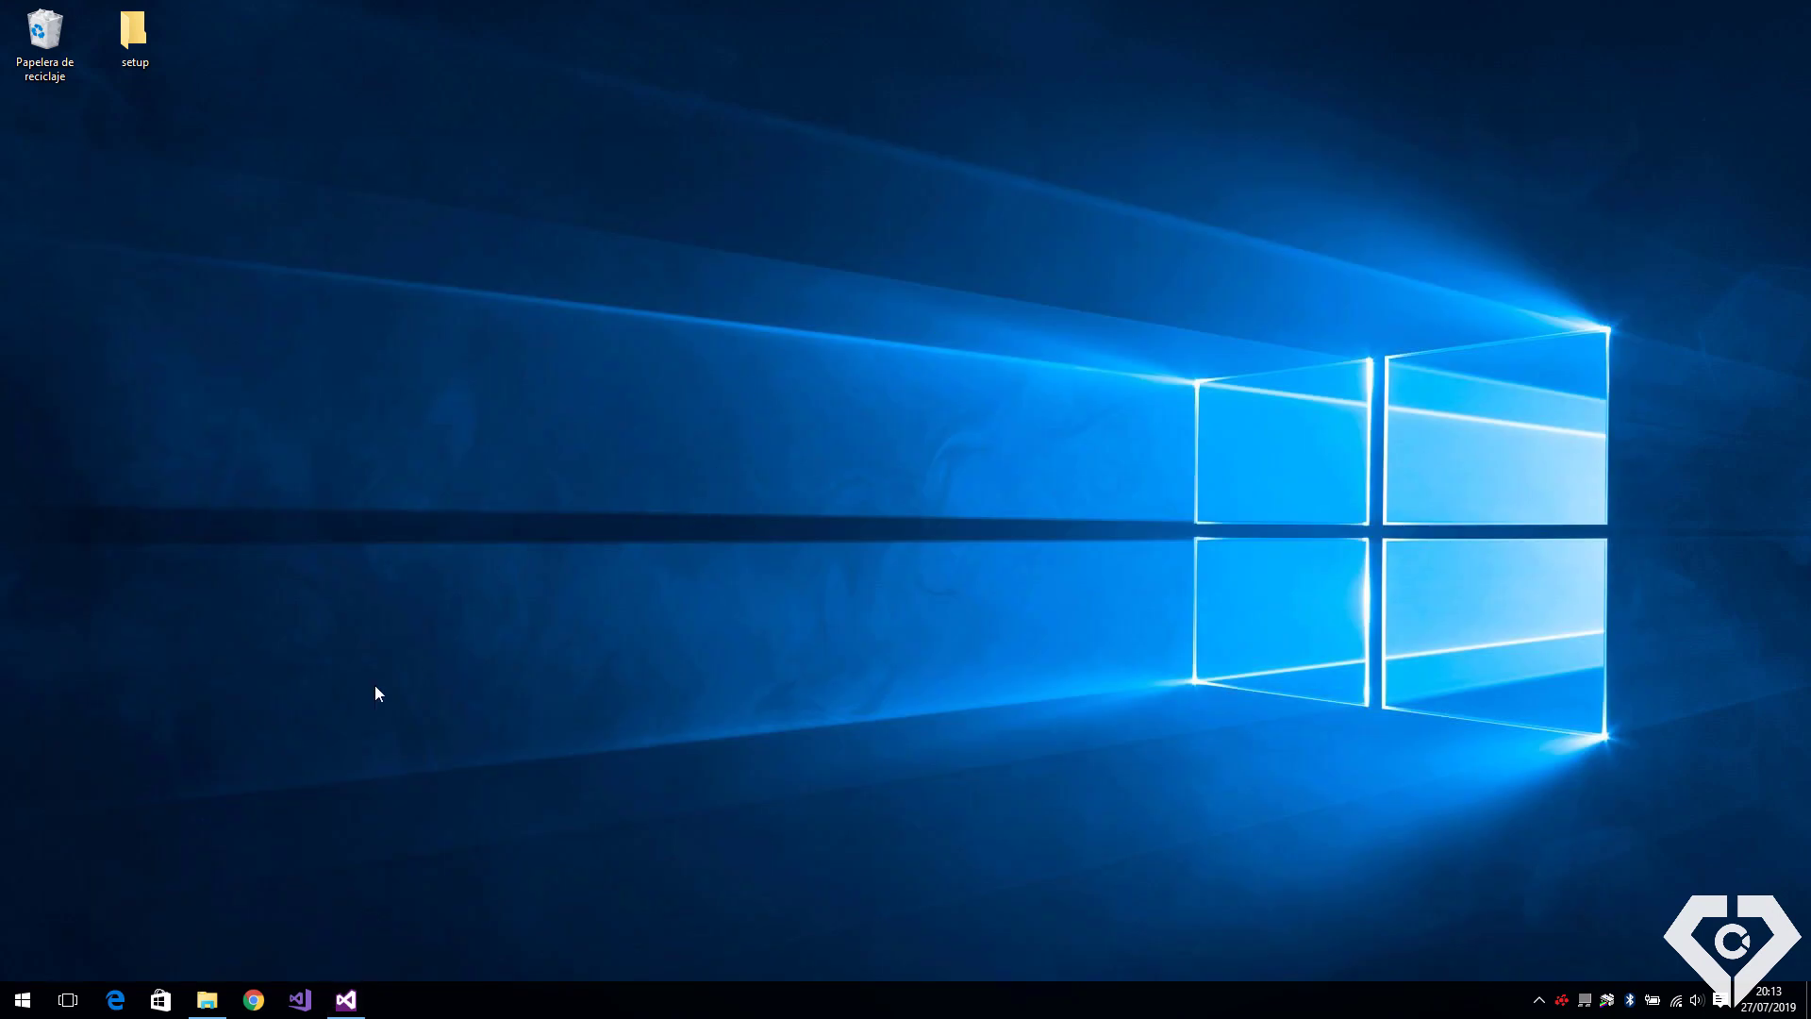
From the Sistema page, change the computer name to DBServer and accept the restart notice
{"action": "right_click", "coordinate": [22, 1000]}
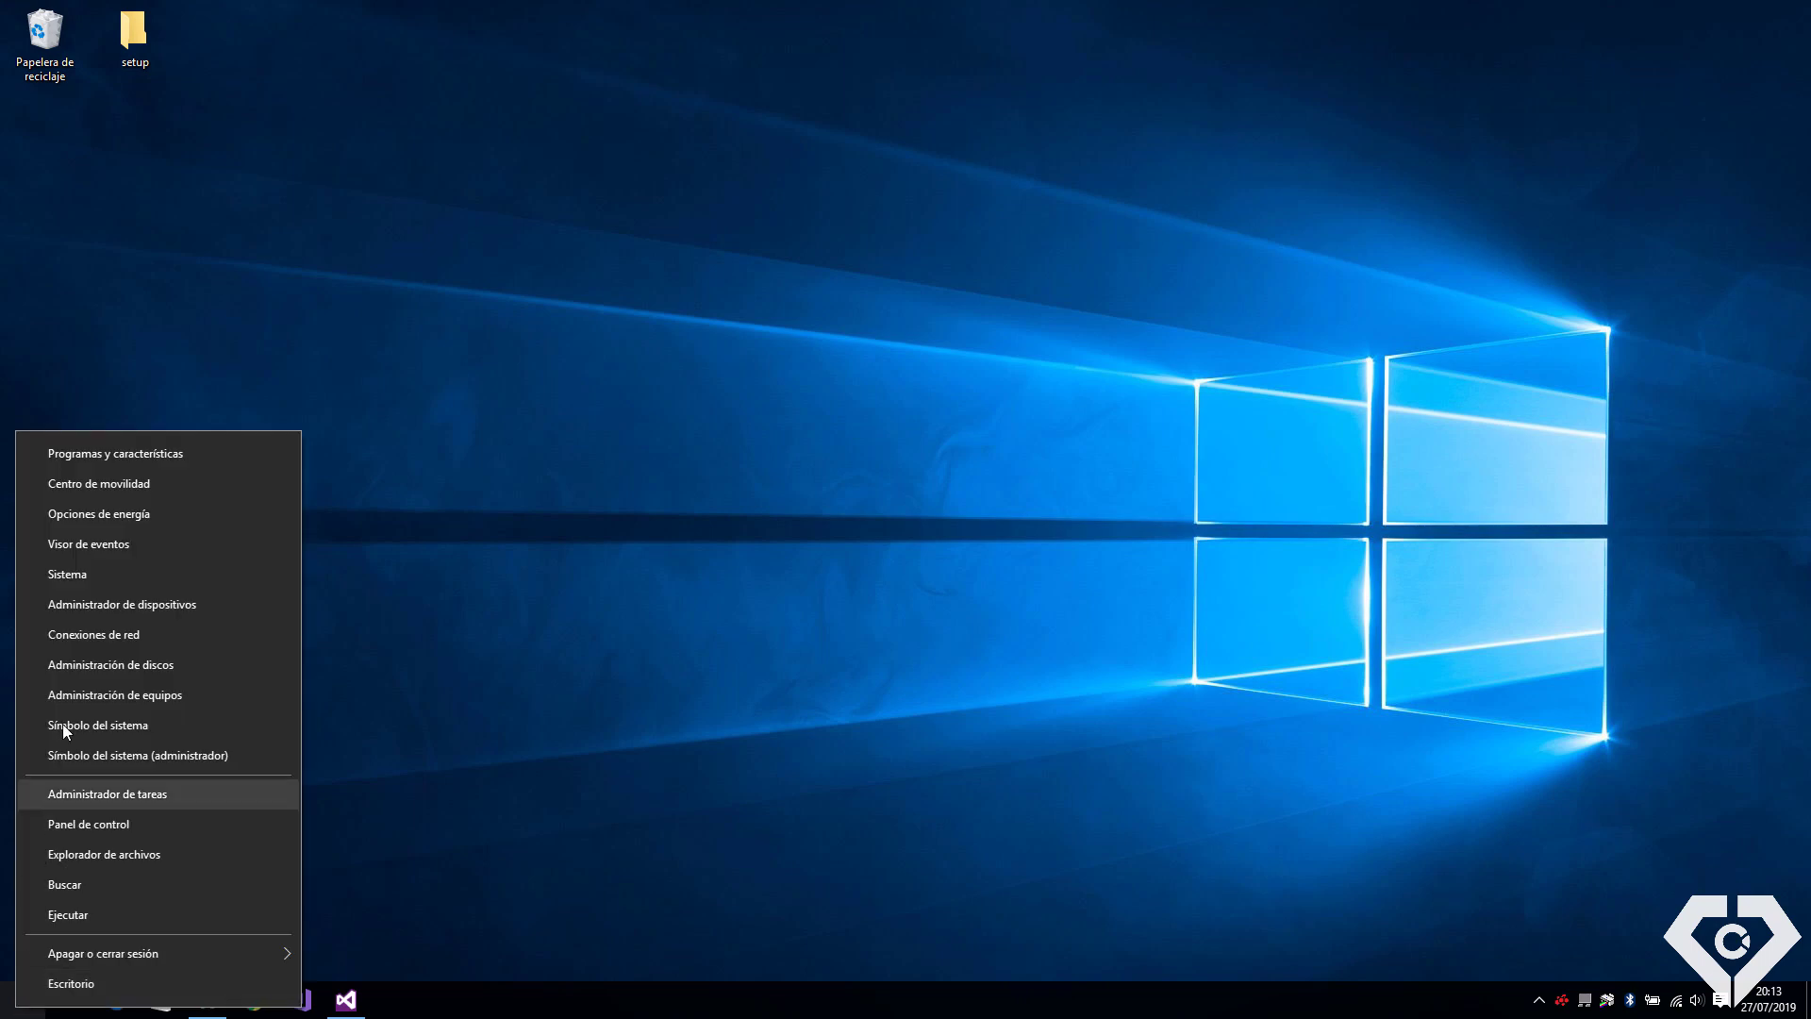
{"action": "left_click", "coordinate": [108, 575]}
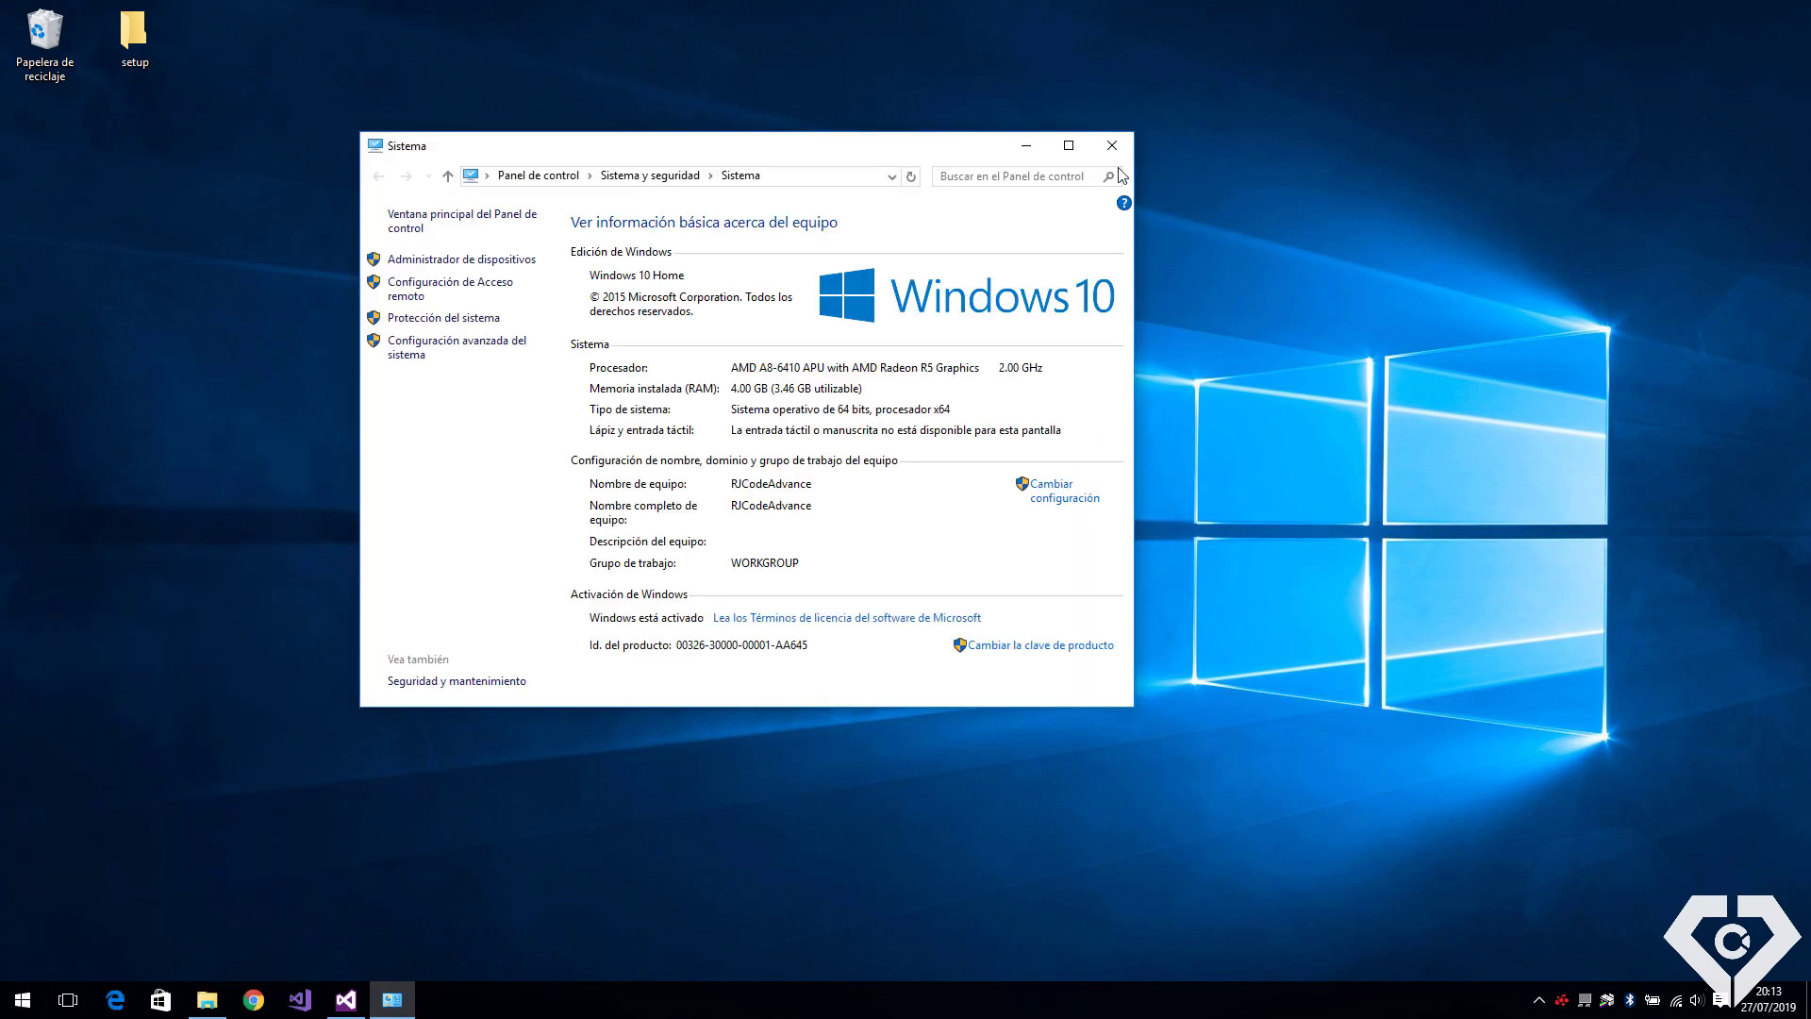
{"action": "left_click", "coordinate": [1067, 145]}
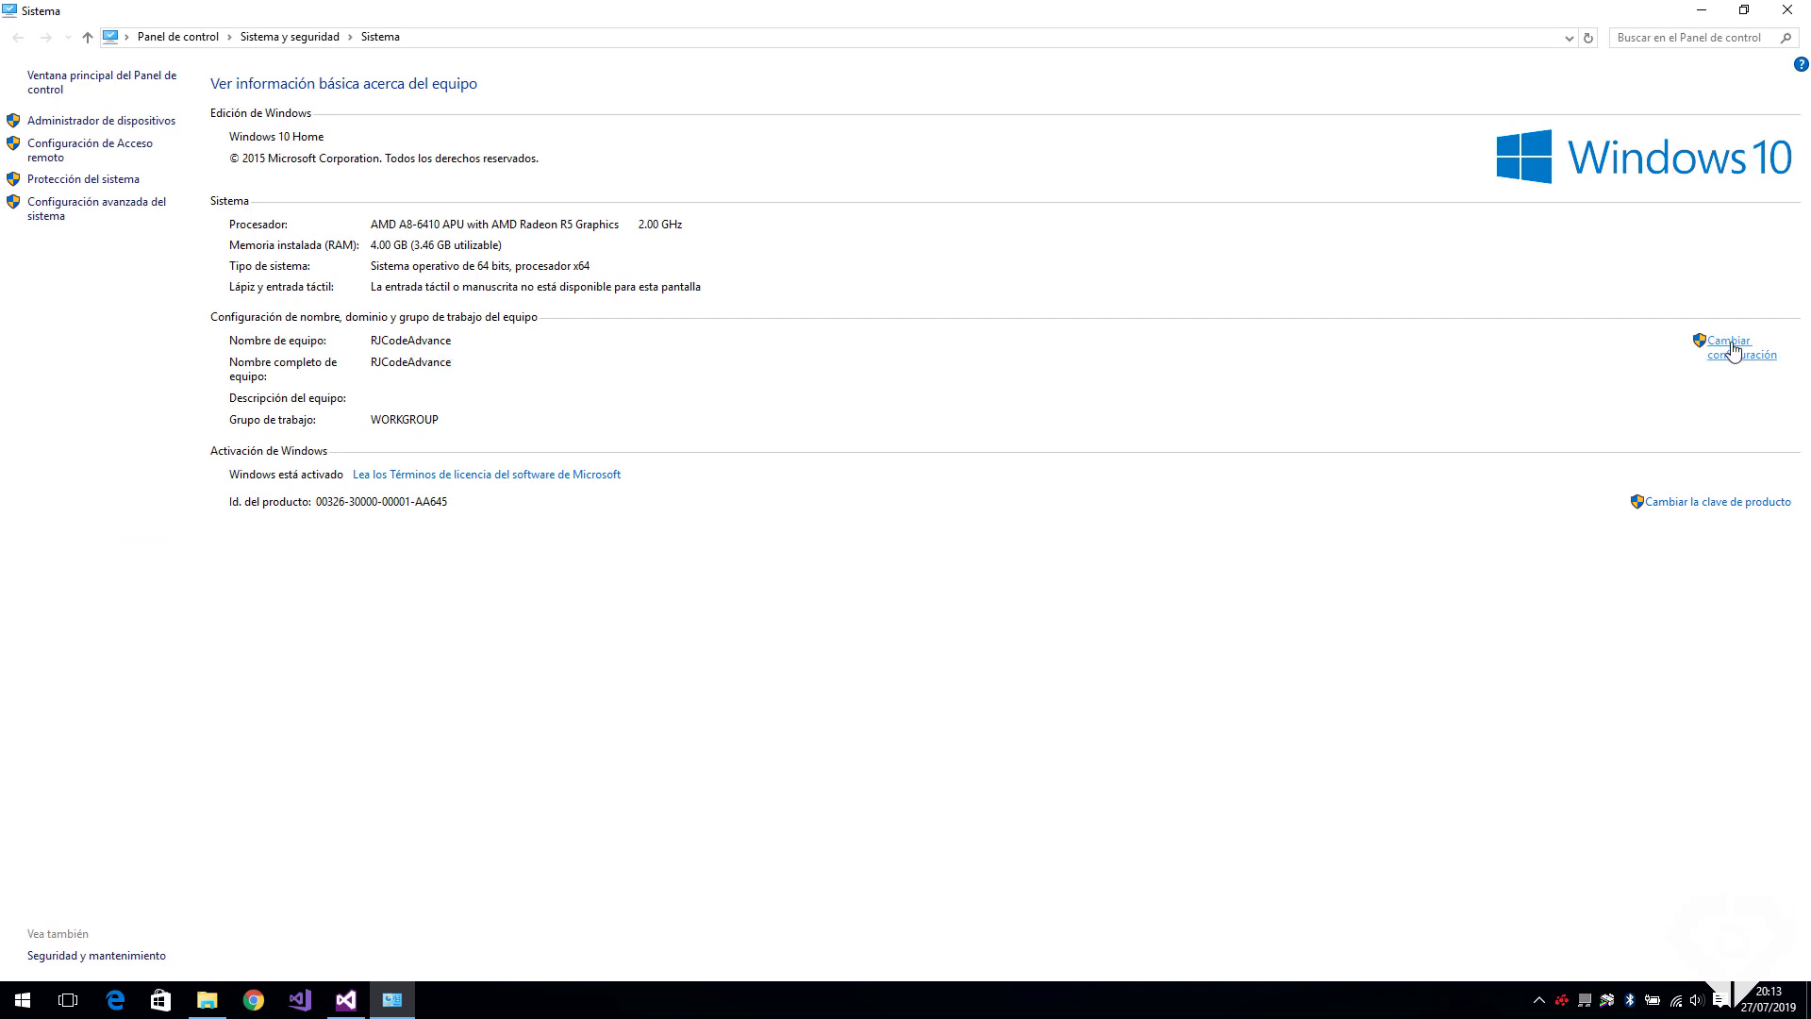
{"action": "left_click", "coordinate": [1734, 351]}
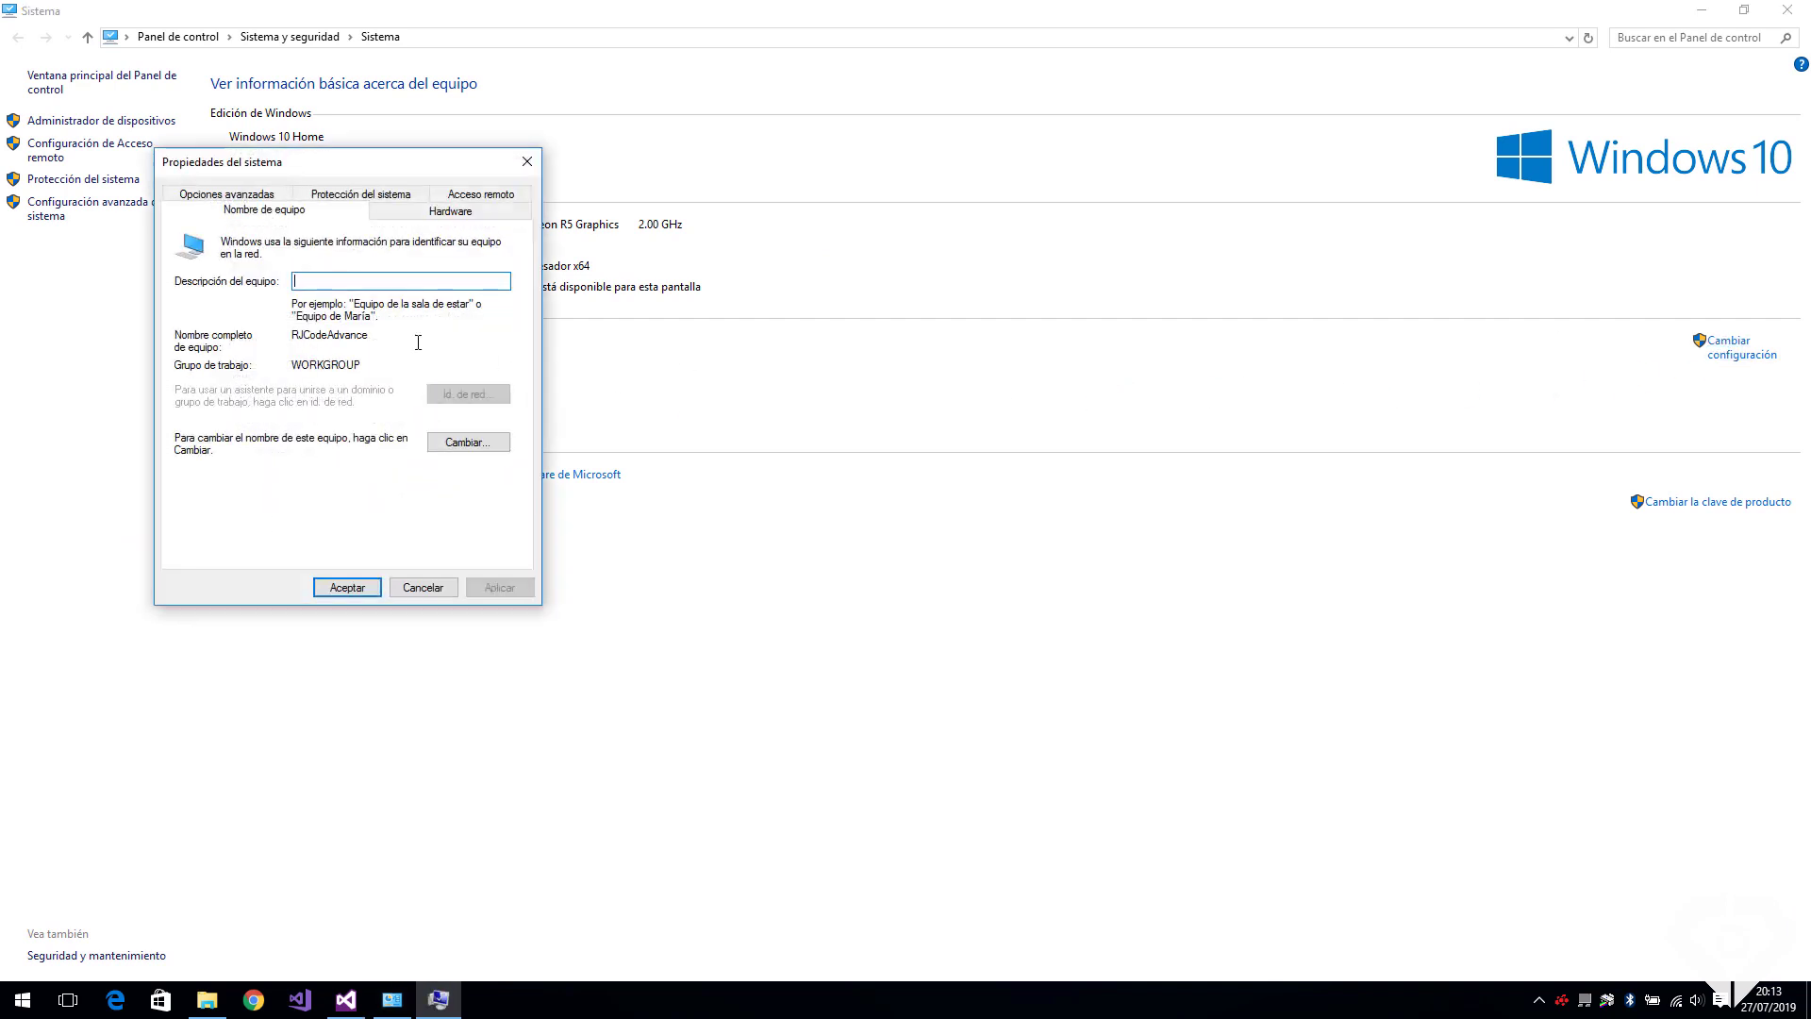
{"action": "left_click", "coordinate": [455, 446]}
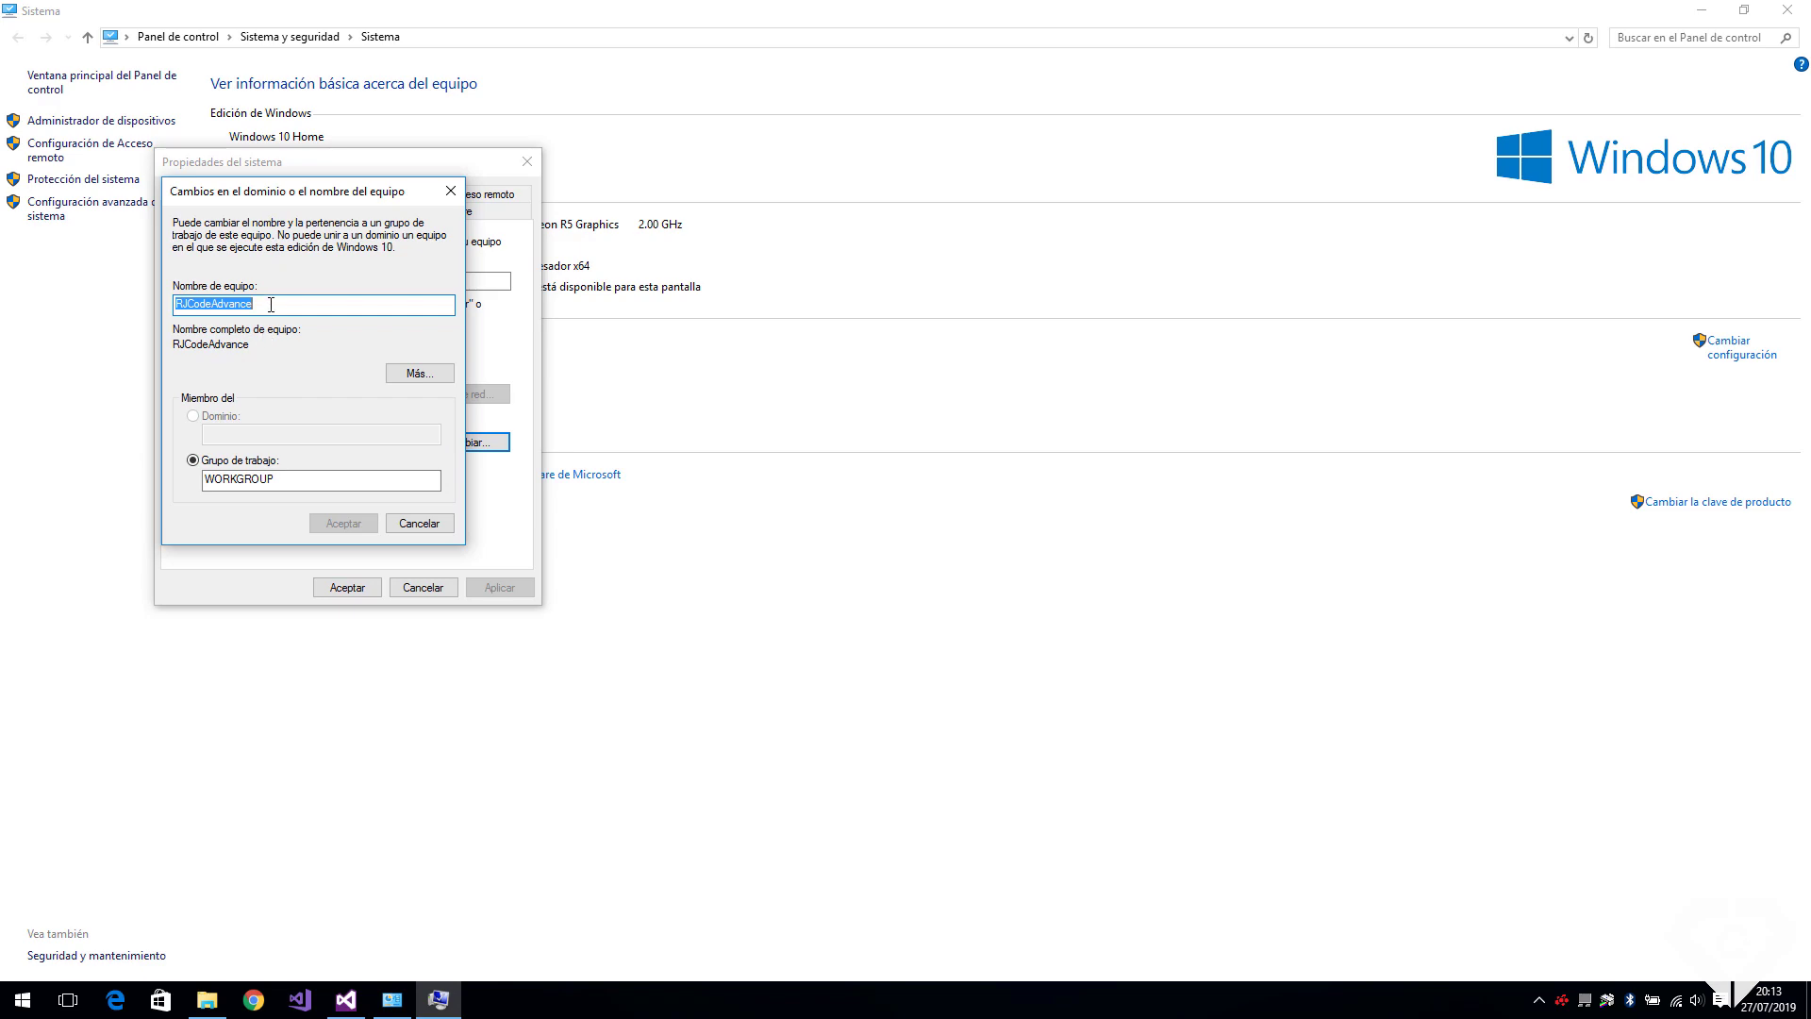
{"action": "type", "text": "DB"}
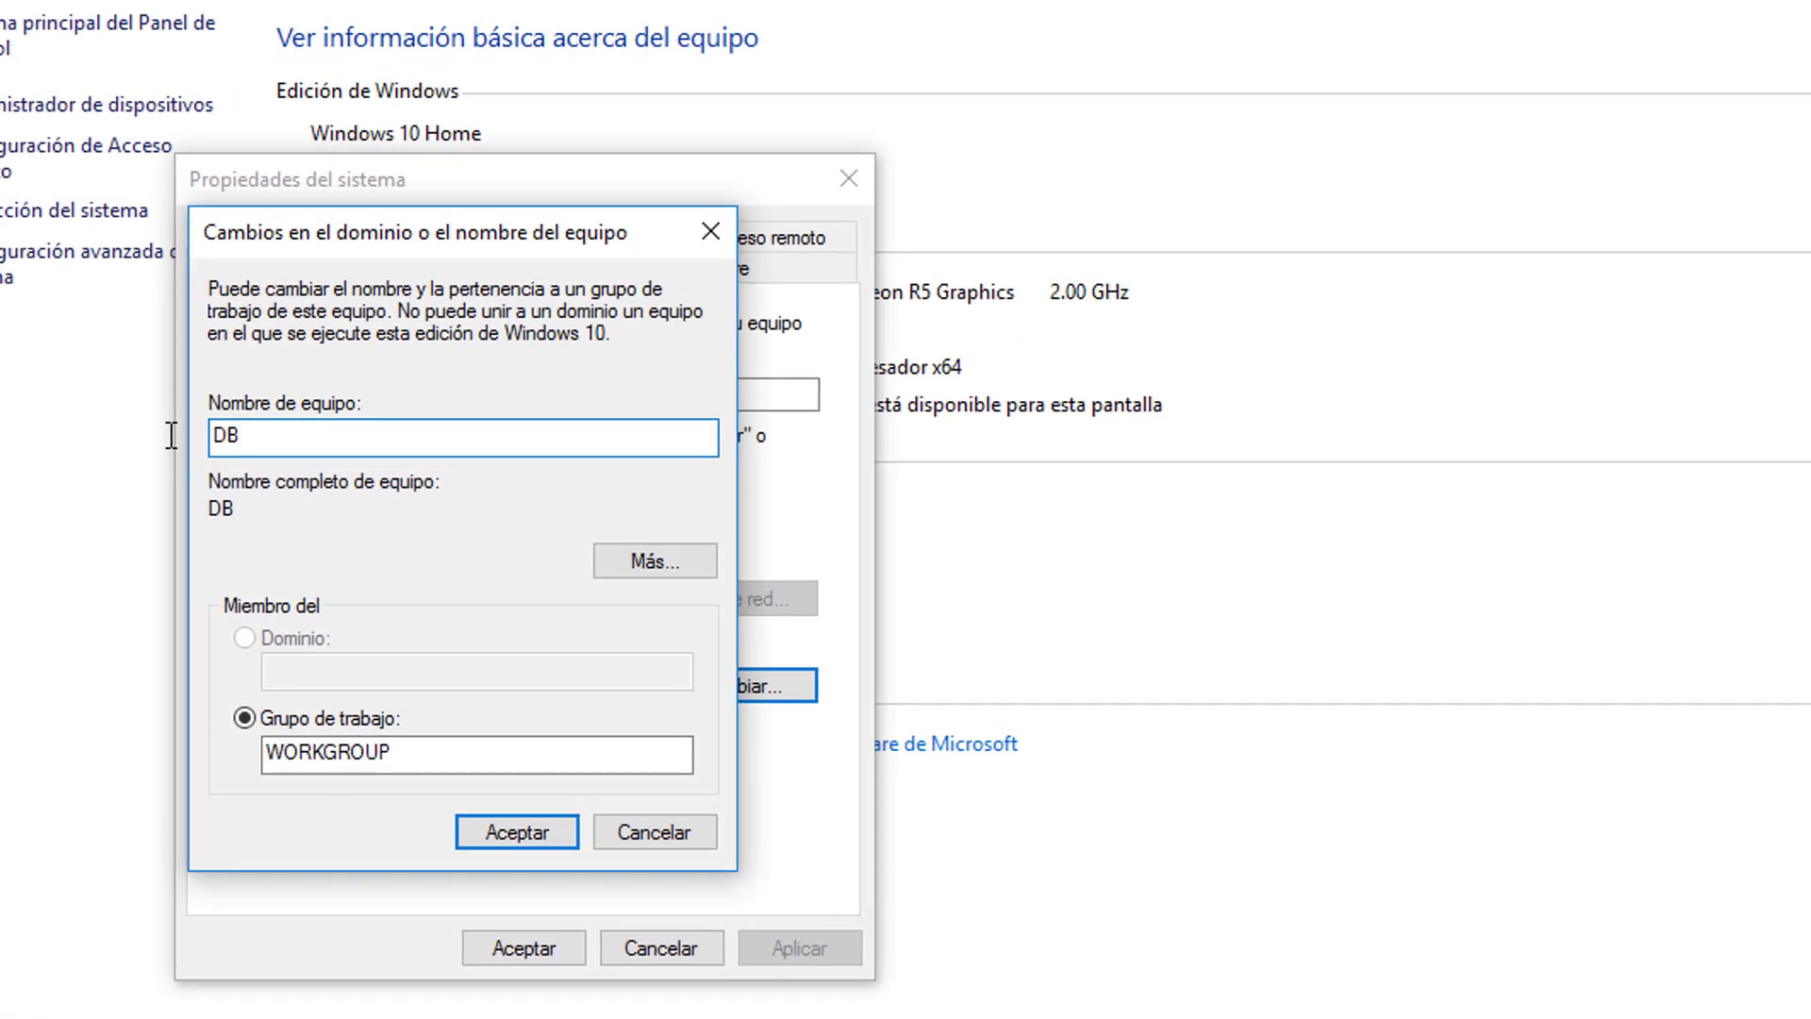
{"action": "type", "text": "-Server"}
{"action": "key", "text": "BackSpace"}
{"action": "left_click_drag", "start_coordinate": [465, 752], "coordinate": [282, 752]}
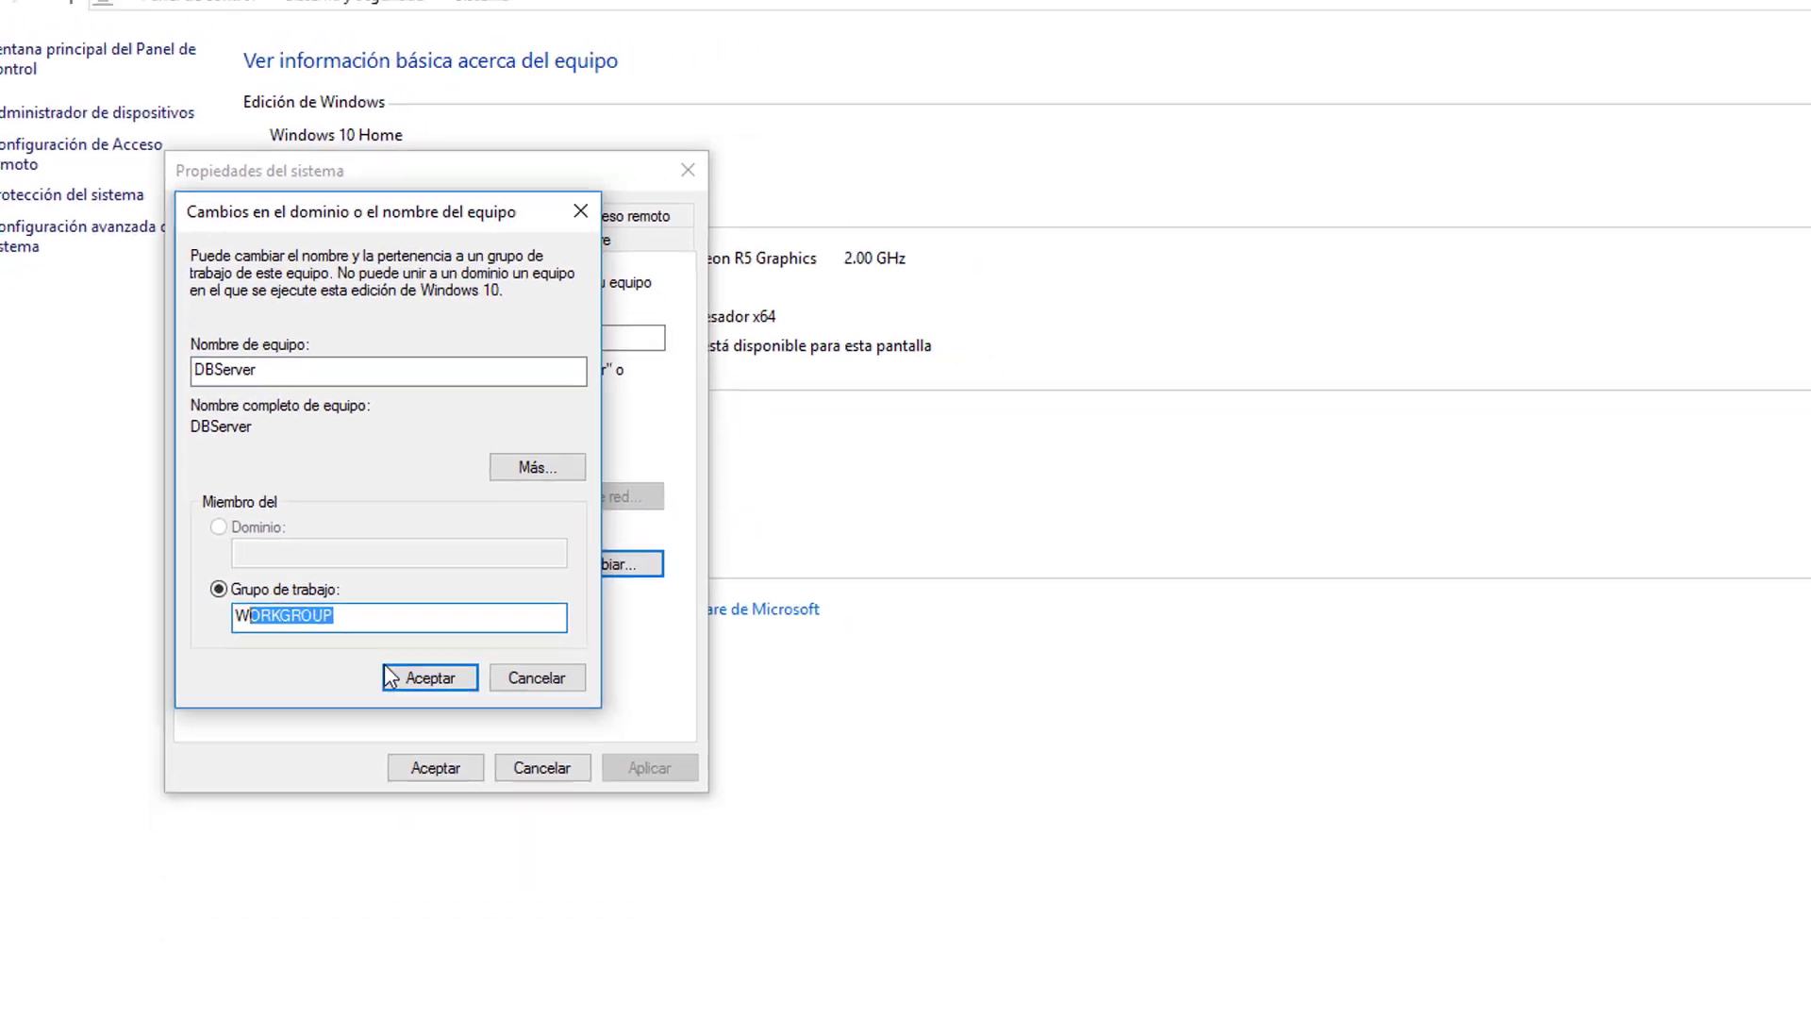
{"action": "left_click", "coordinate": [413, 671]}
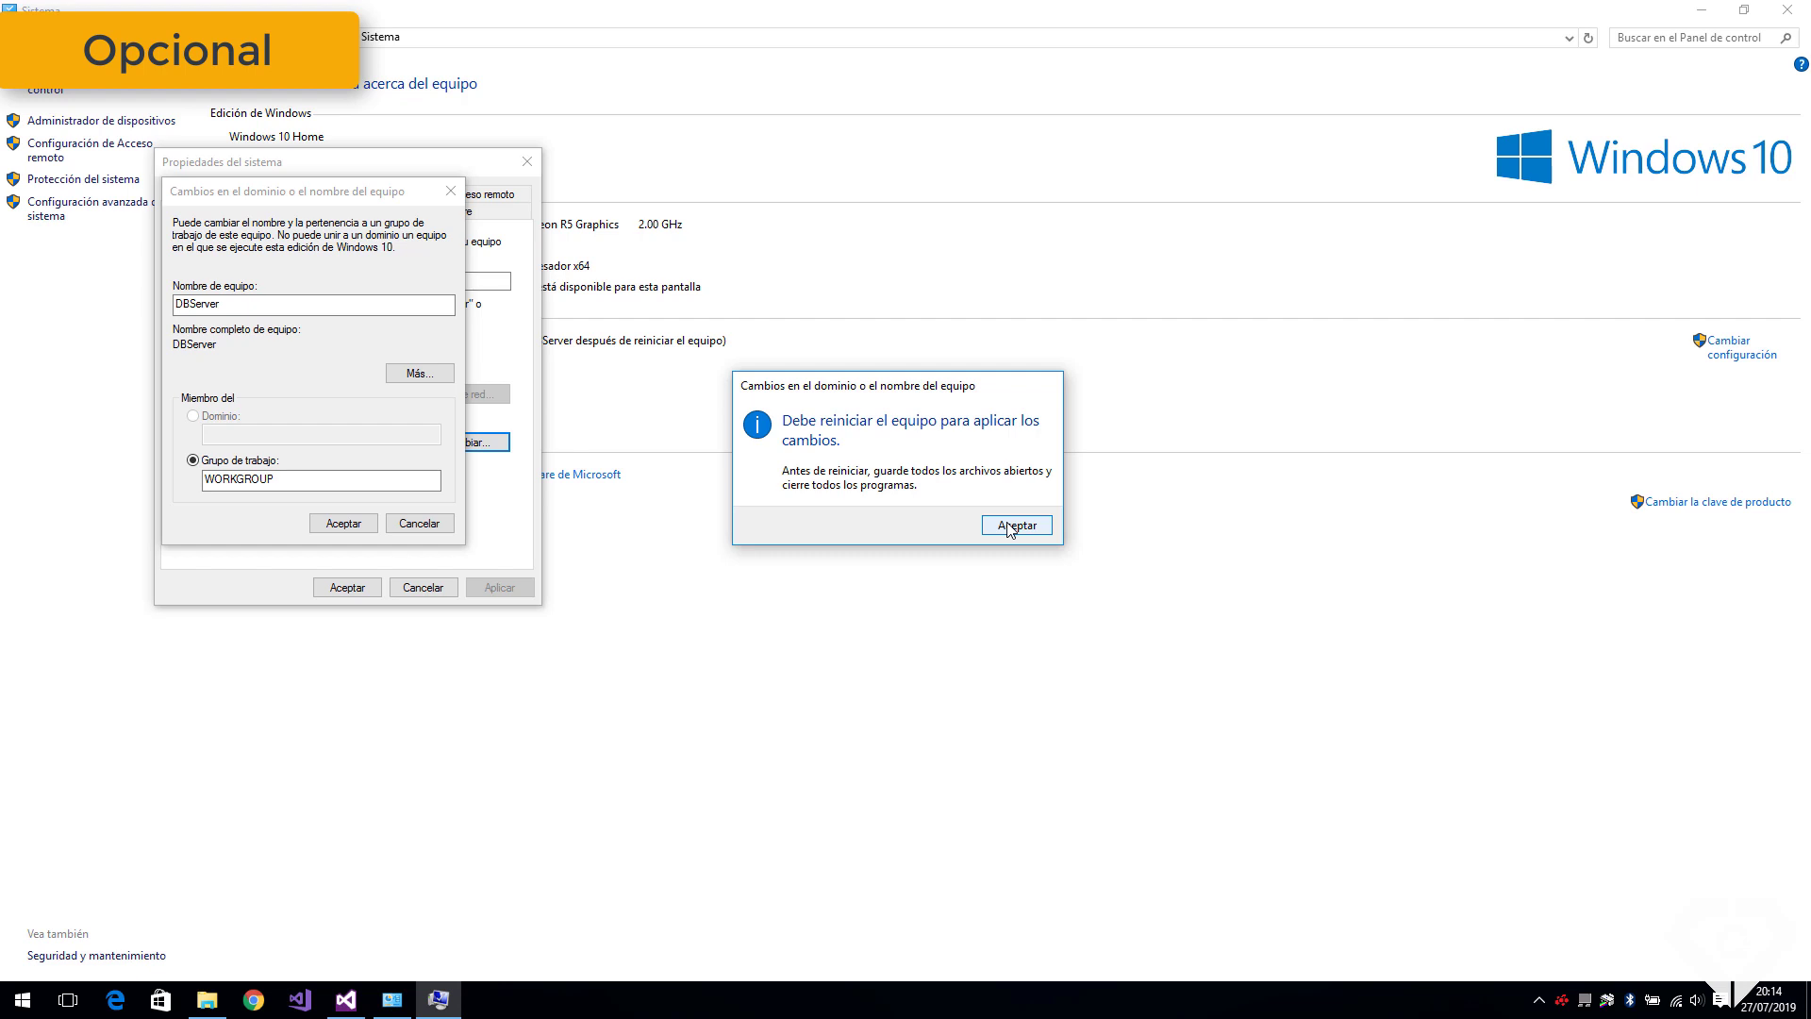
{"action": "left_click", "coordinate": [1009, 525]}
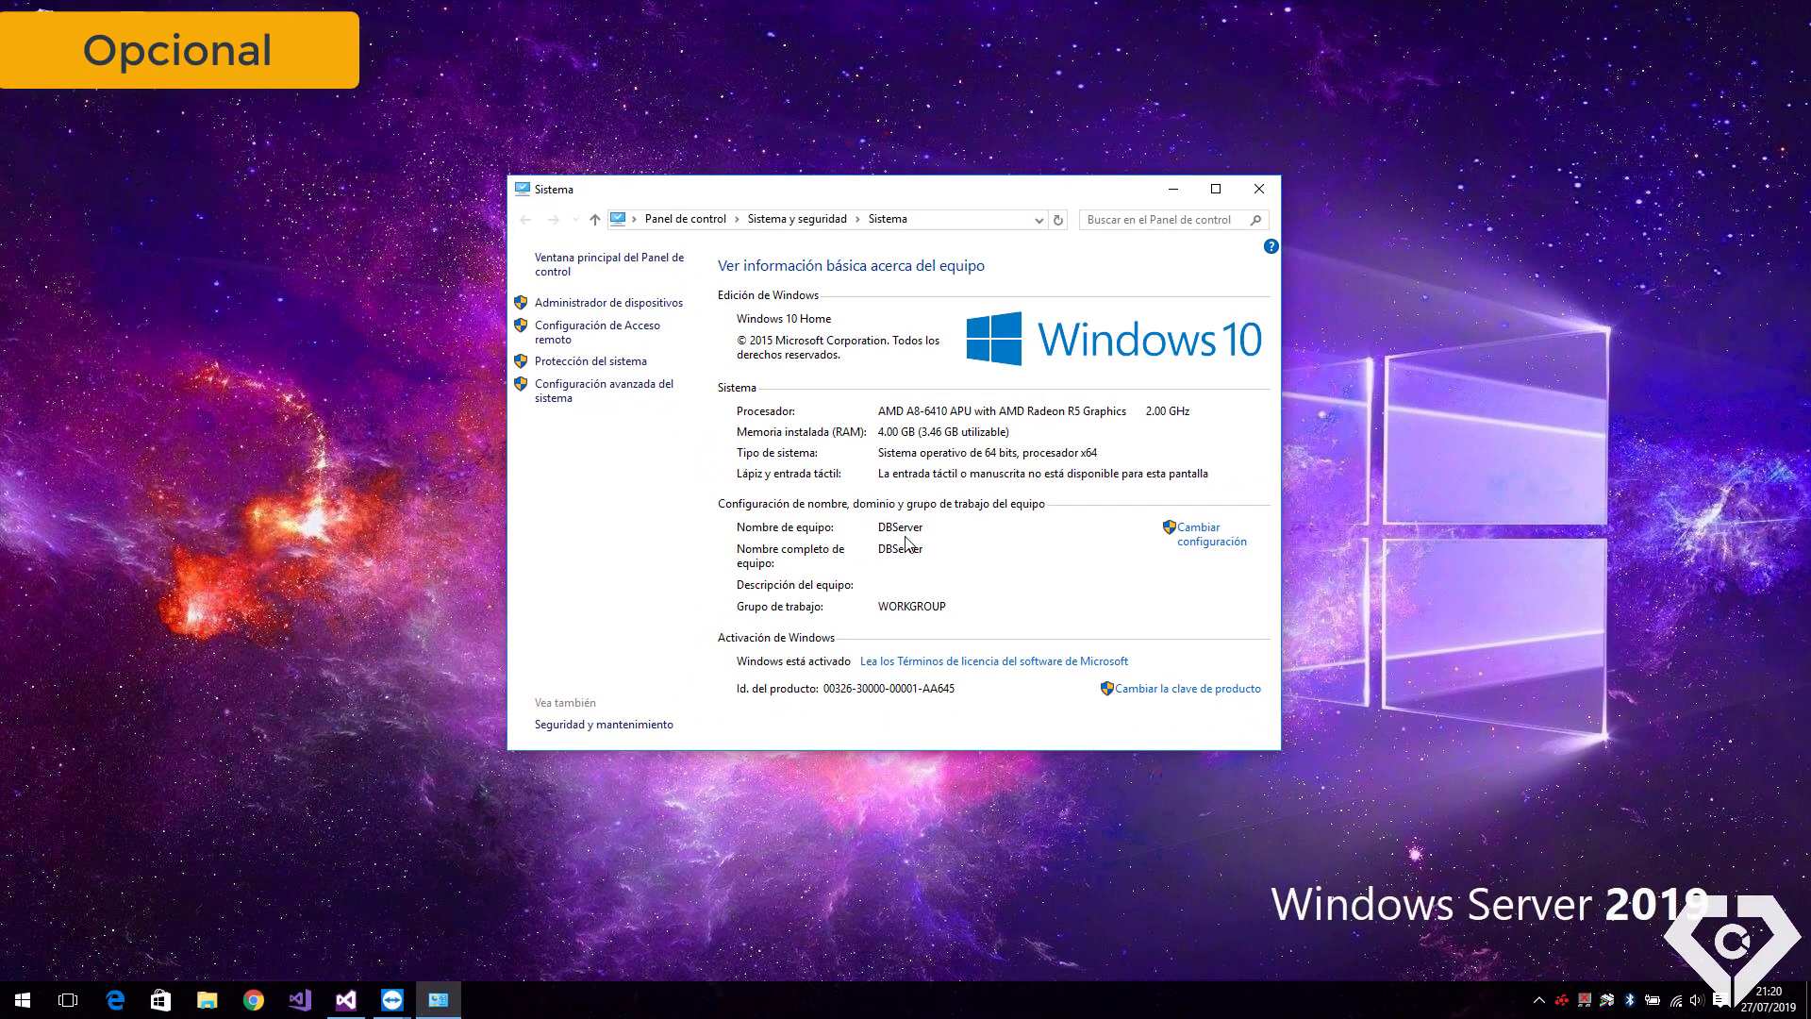
Launch the SQL Express setup from the installer folder in Documents
{"action": "left_click", "coordinate": [1258, 189]}
{"action": "left_click", "coordinate": [206, 999]}
{"action": "left_click", "coordinate": [186, 308]}
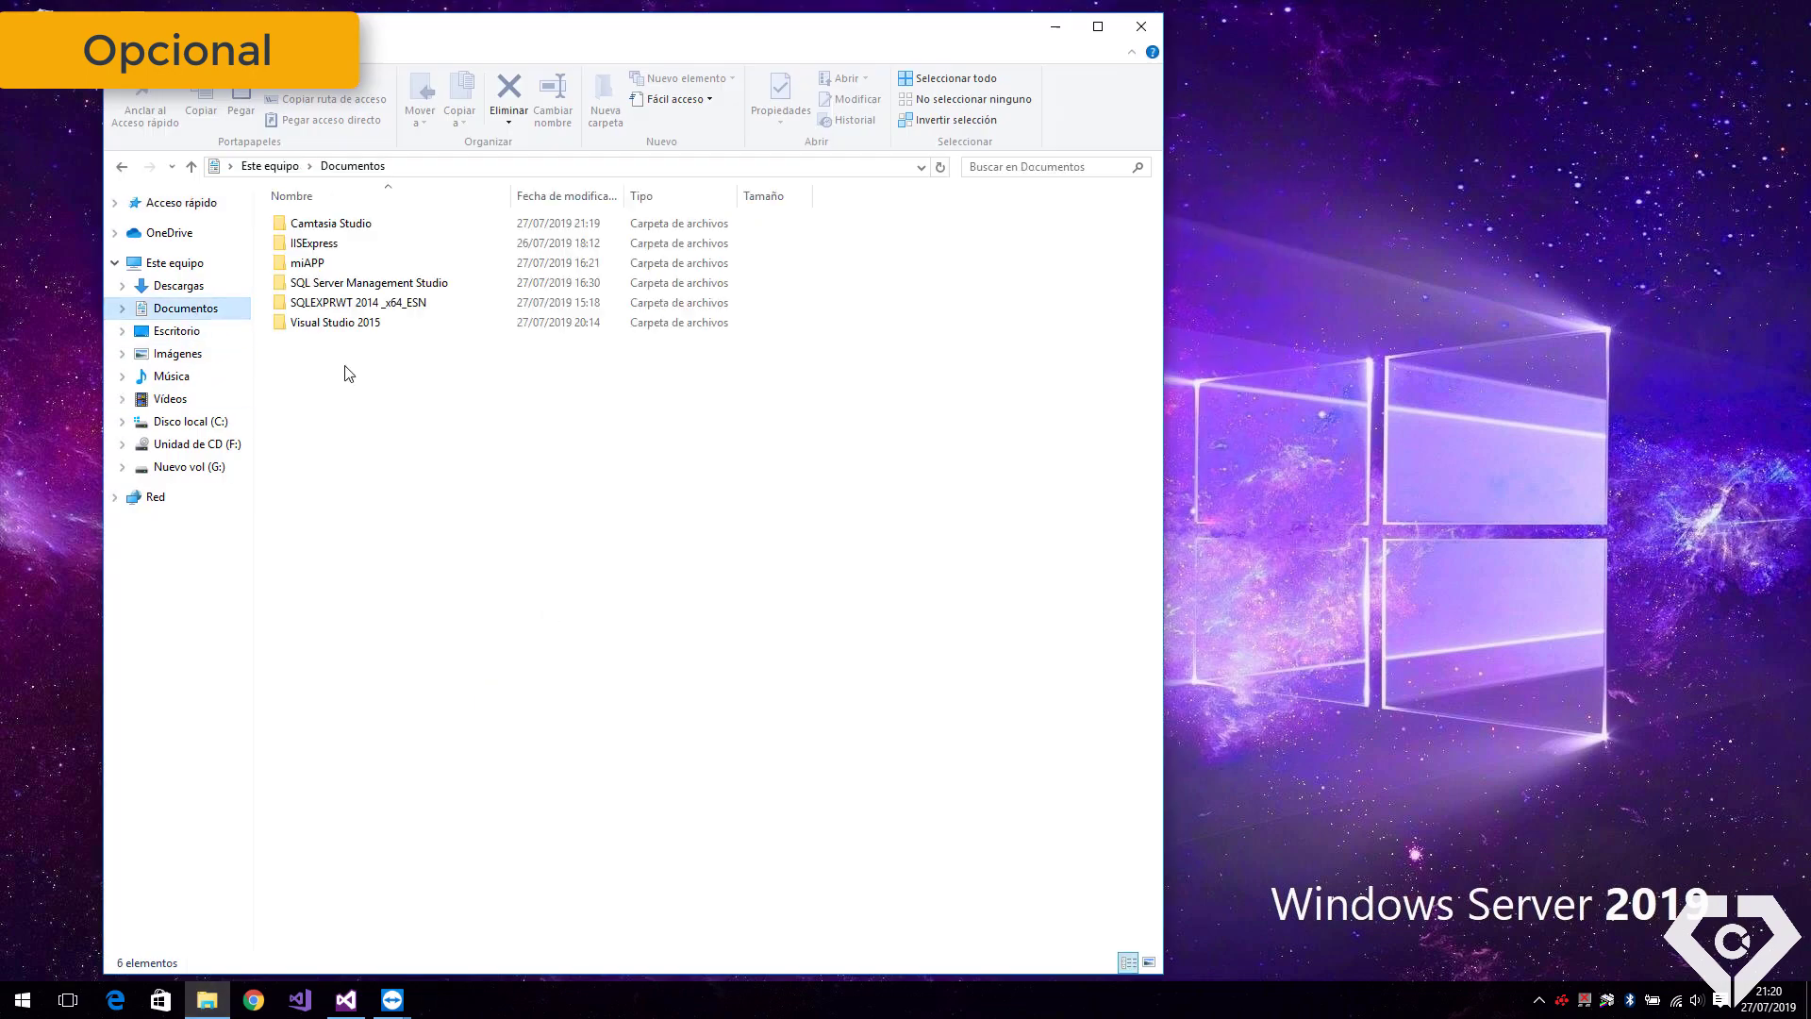
{"action": "double_click", "coordinate": [335, 363]}
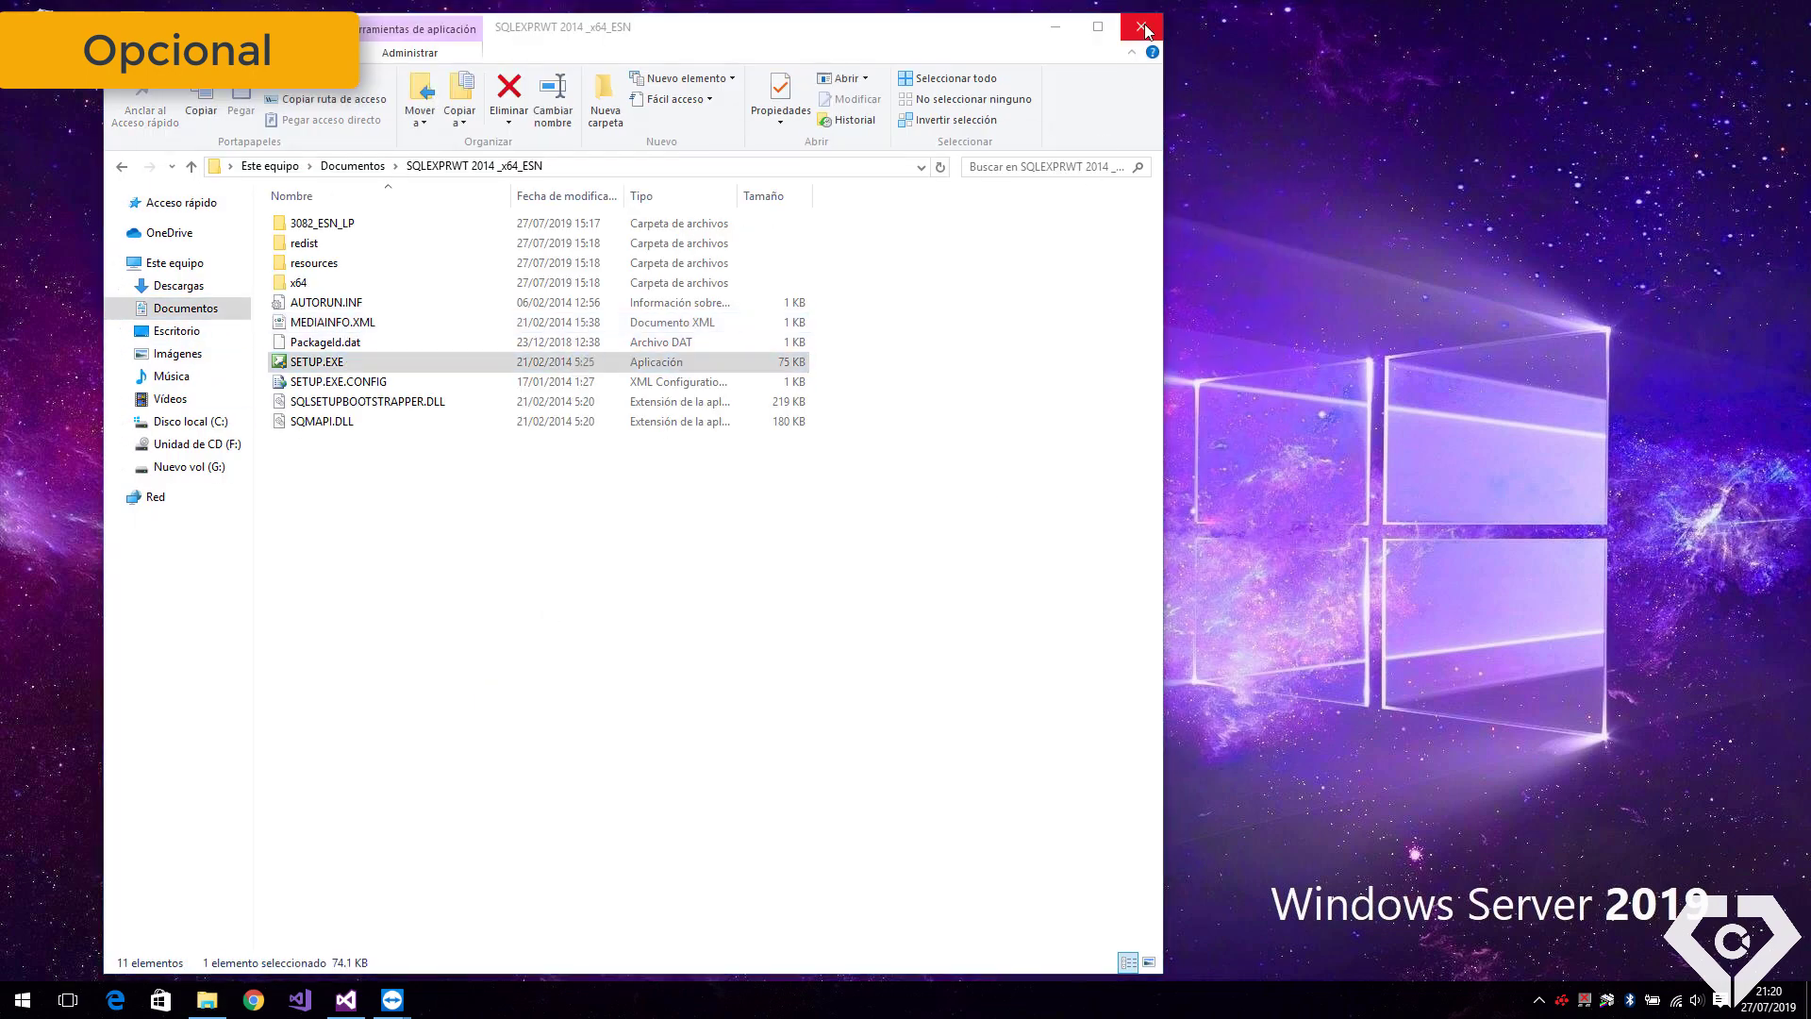
{"action": "left_click", "coordinate": [1143, 28]}
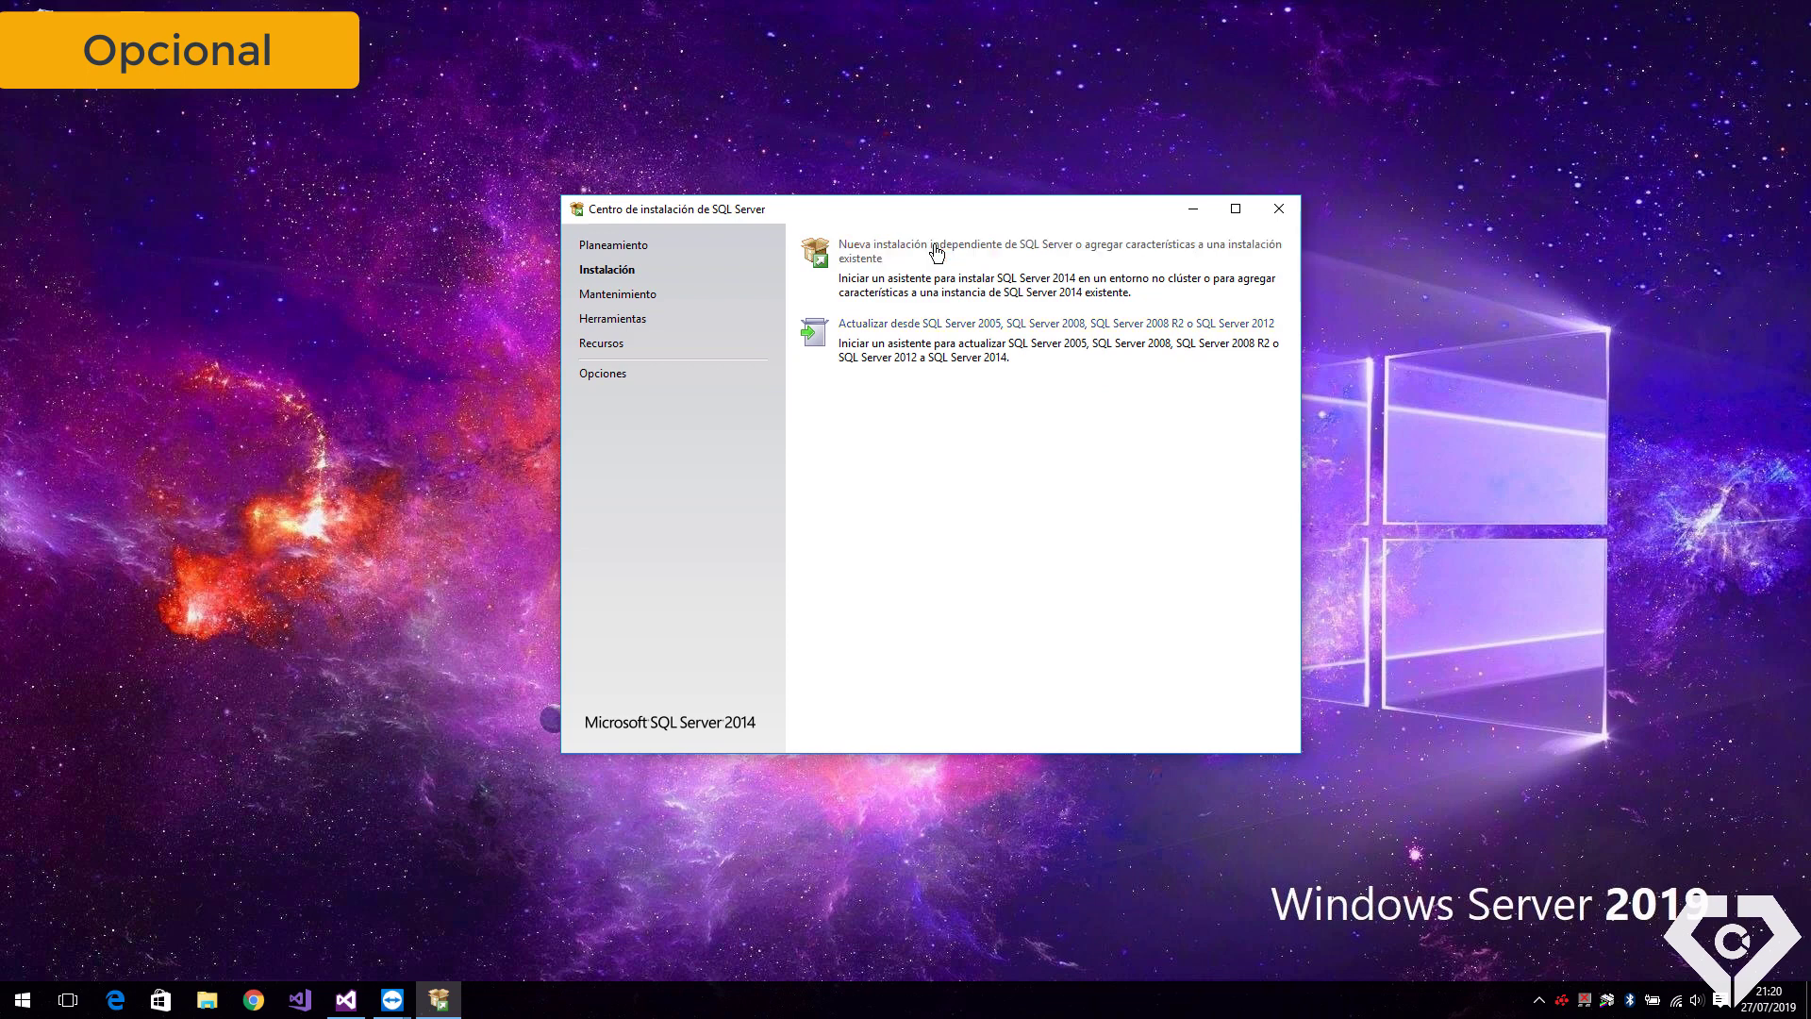
Start a new stand-alone installation and advance past the update and feature steps
{"action": "left_click", "coordinate": [937, 247]}
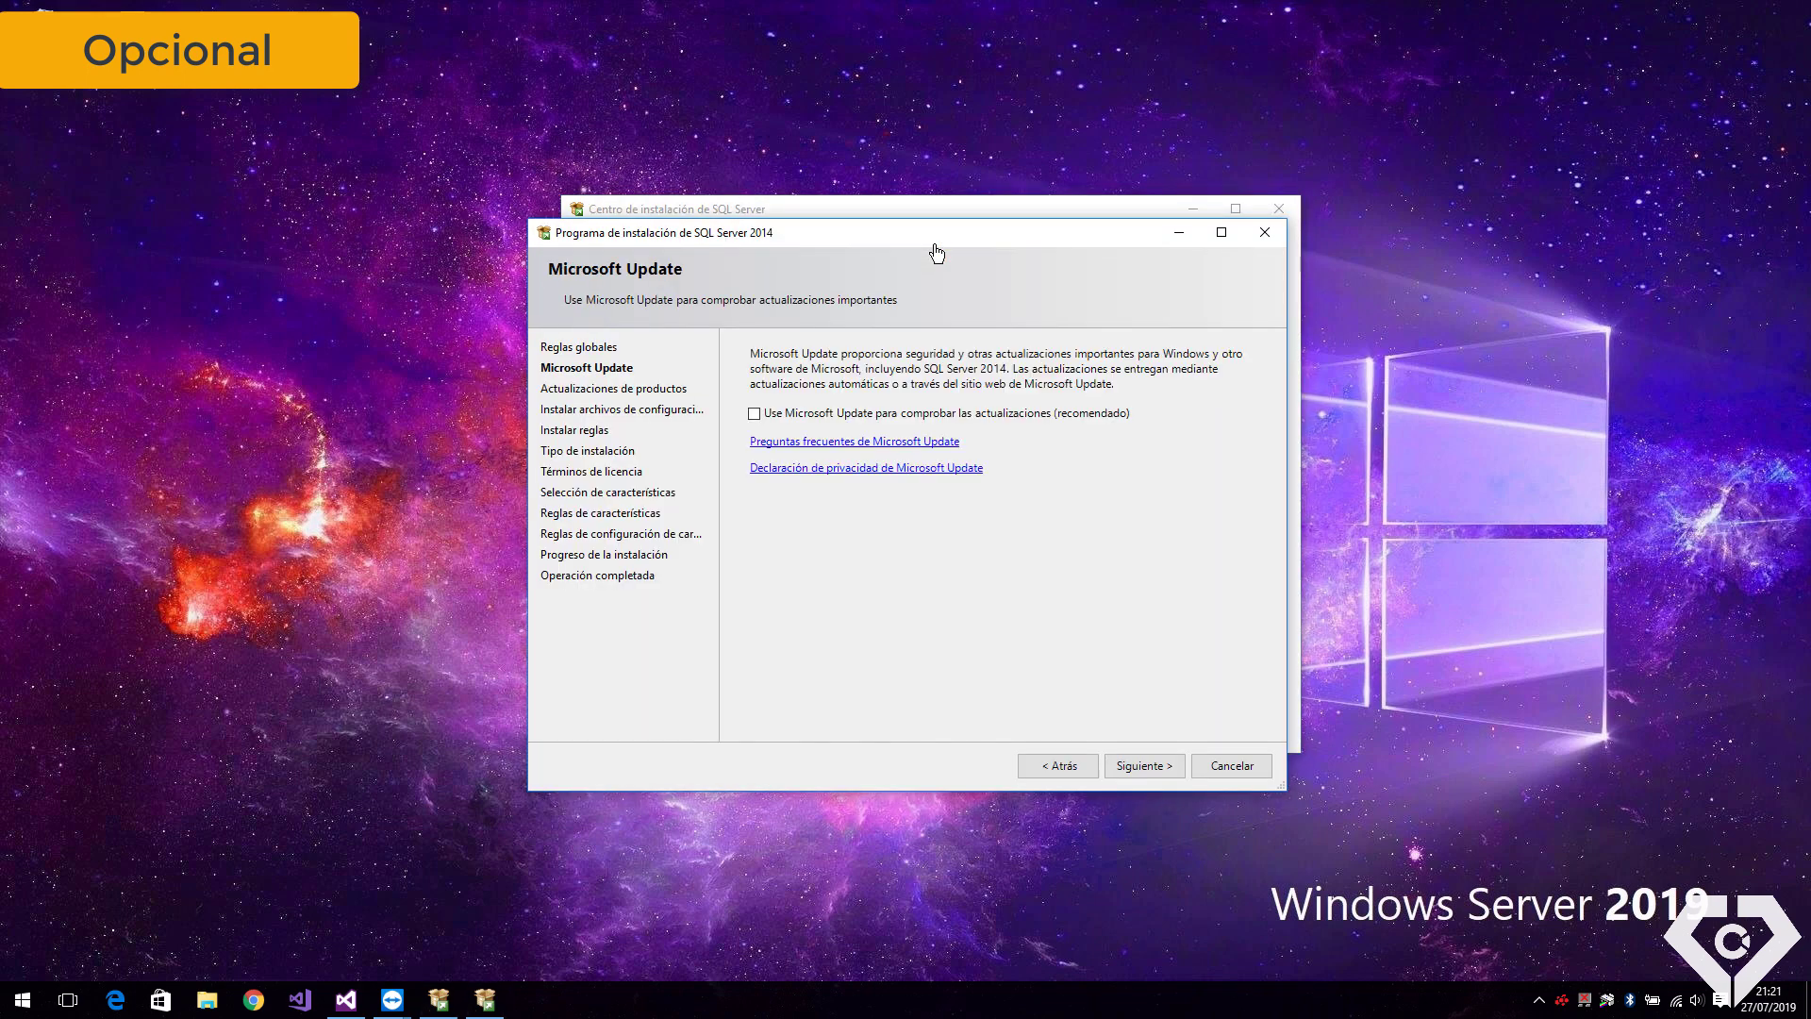
{"action": "left_click", "coordinate": [1132, 766]}
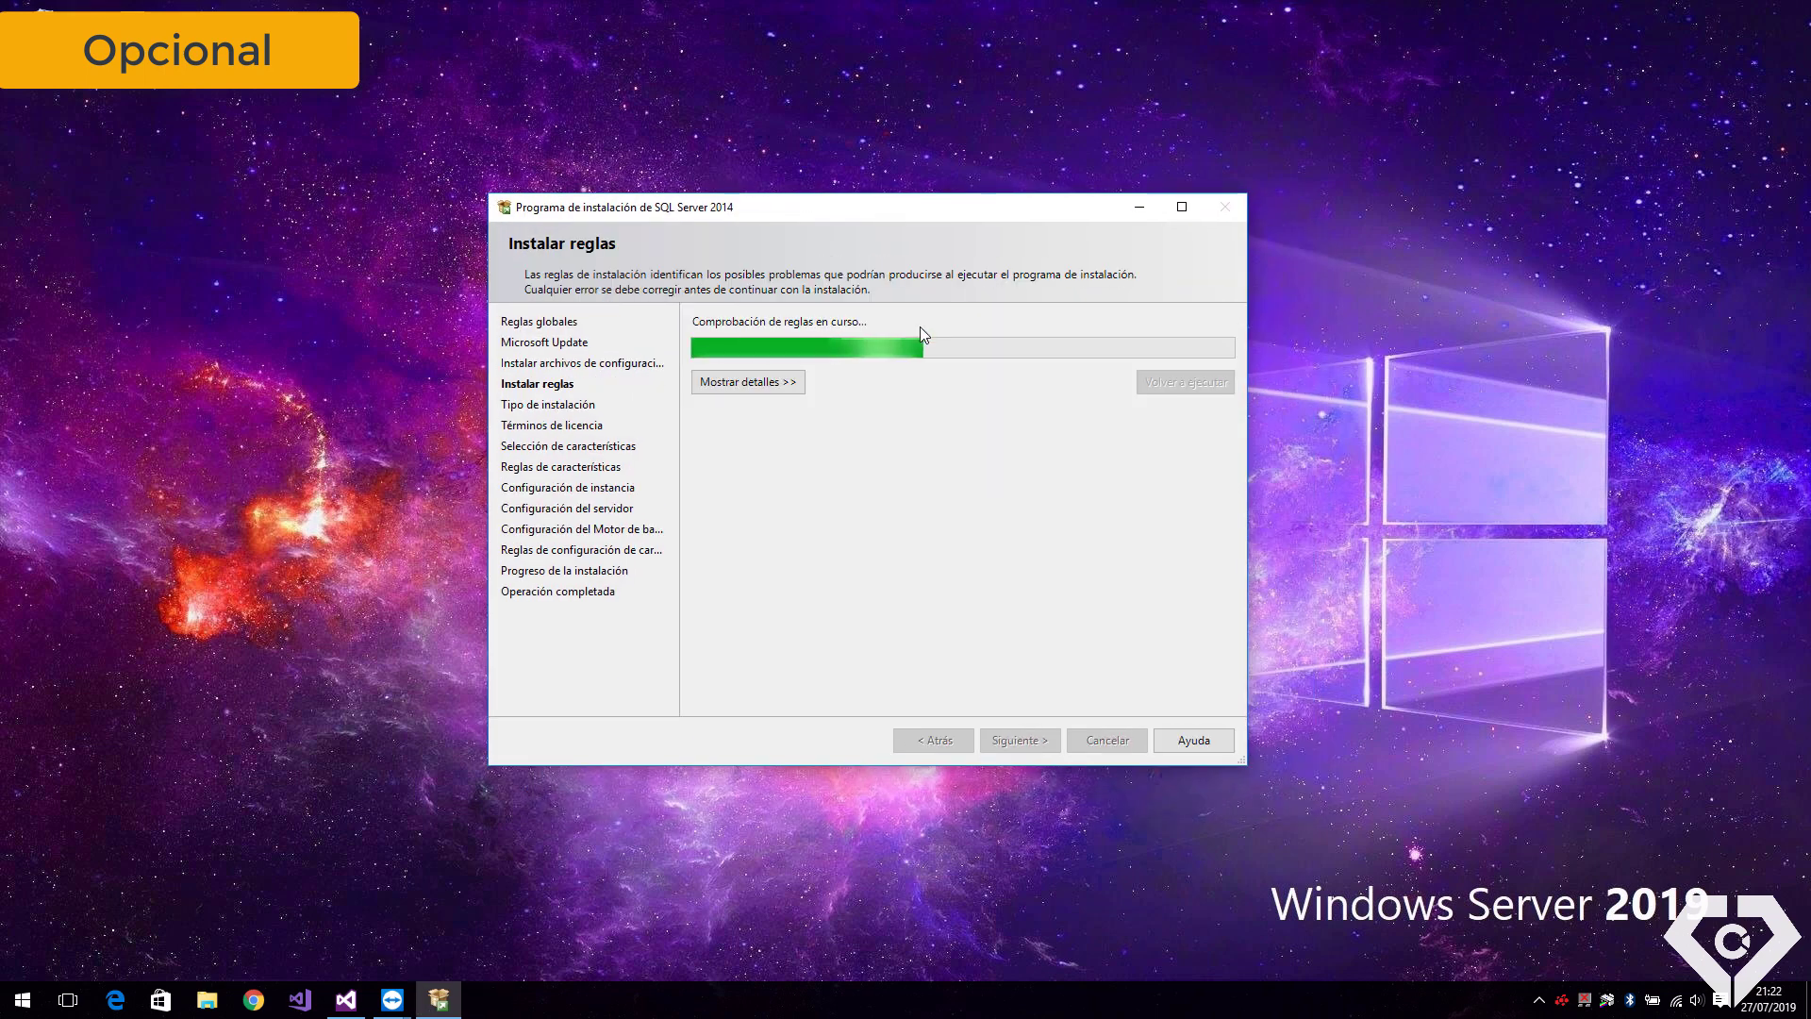
{"action": "left_click", "coordinate": [1039, 746]}
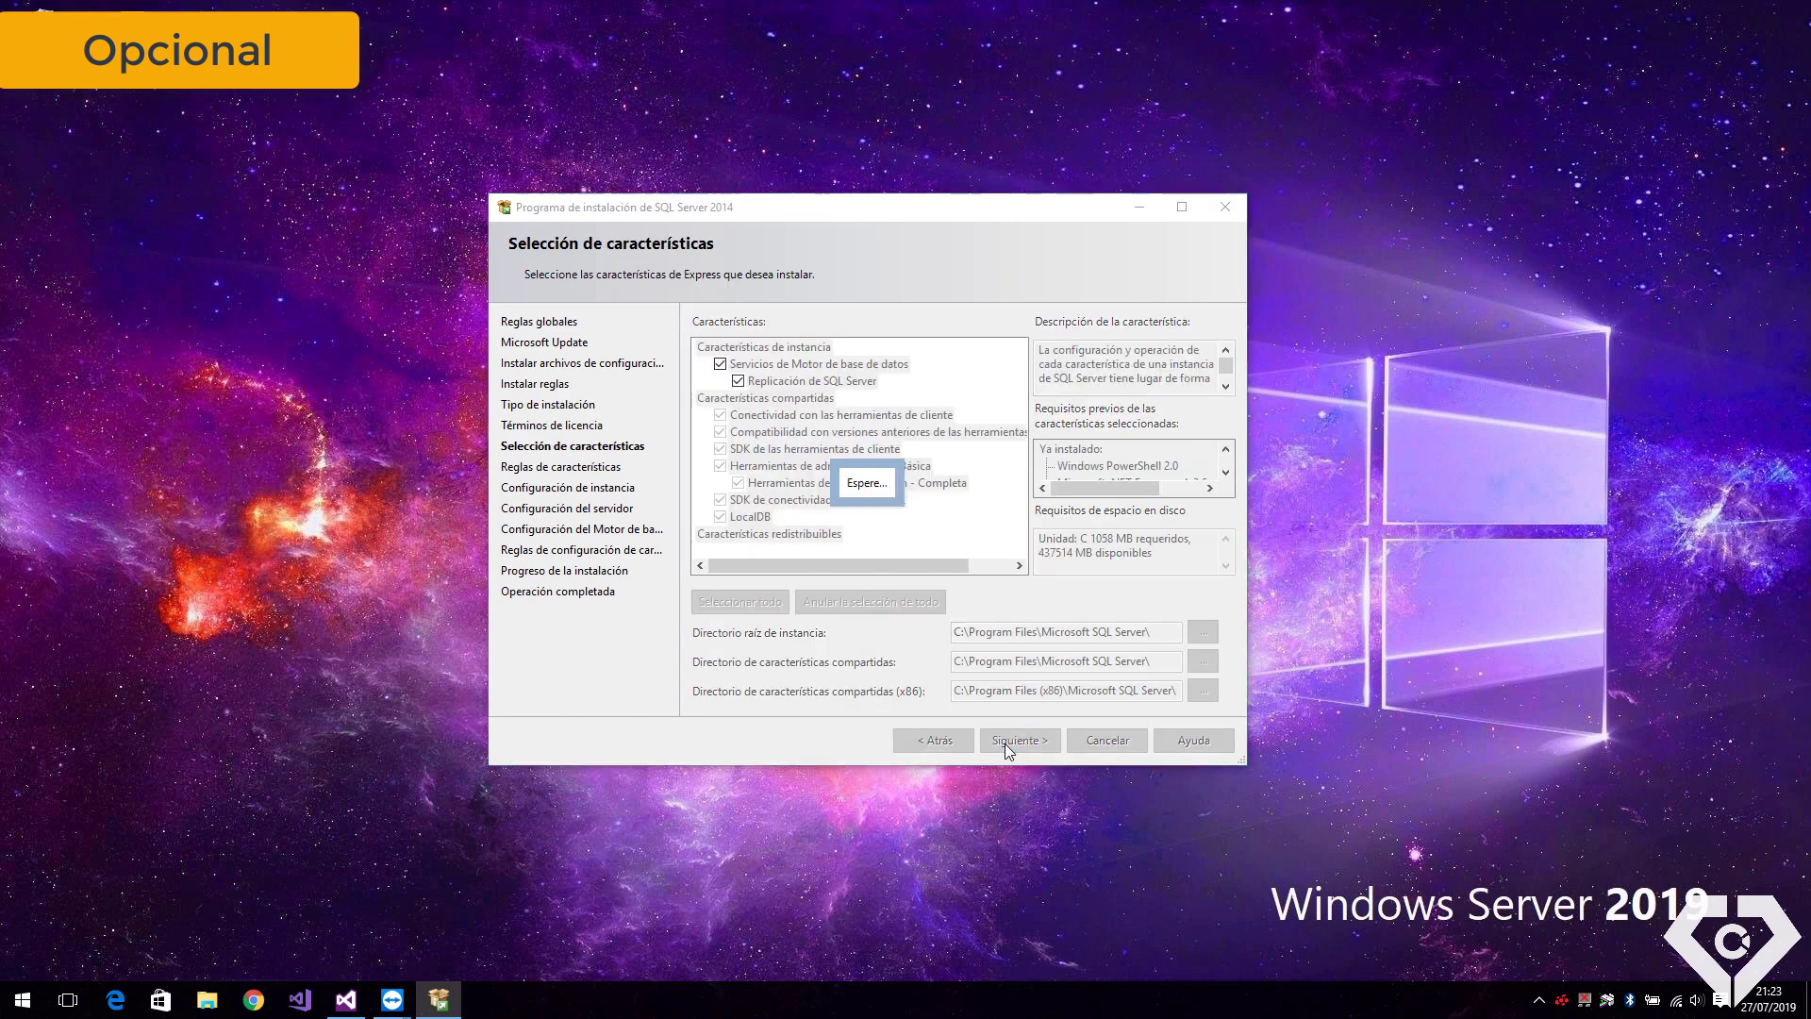
{"action": "left_click", "coordinate": [1005, 741]}
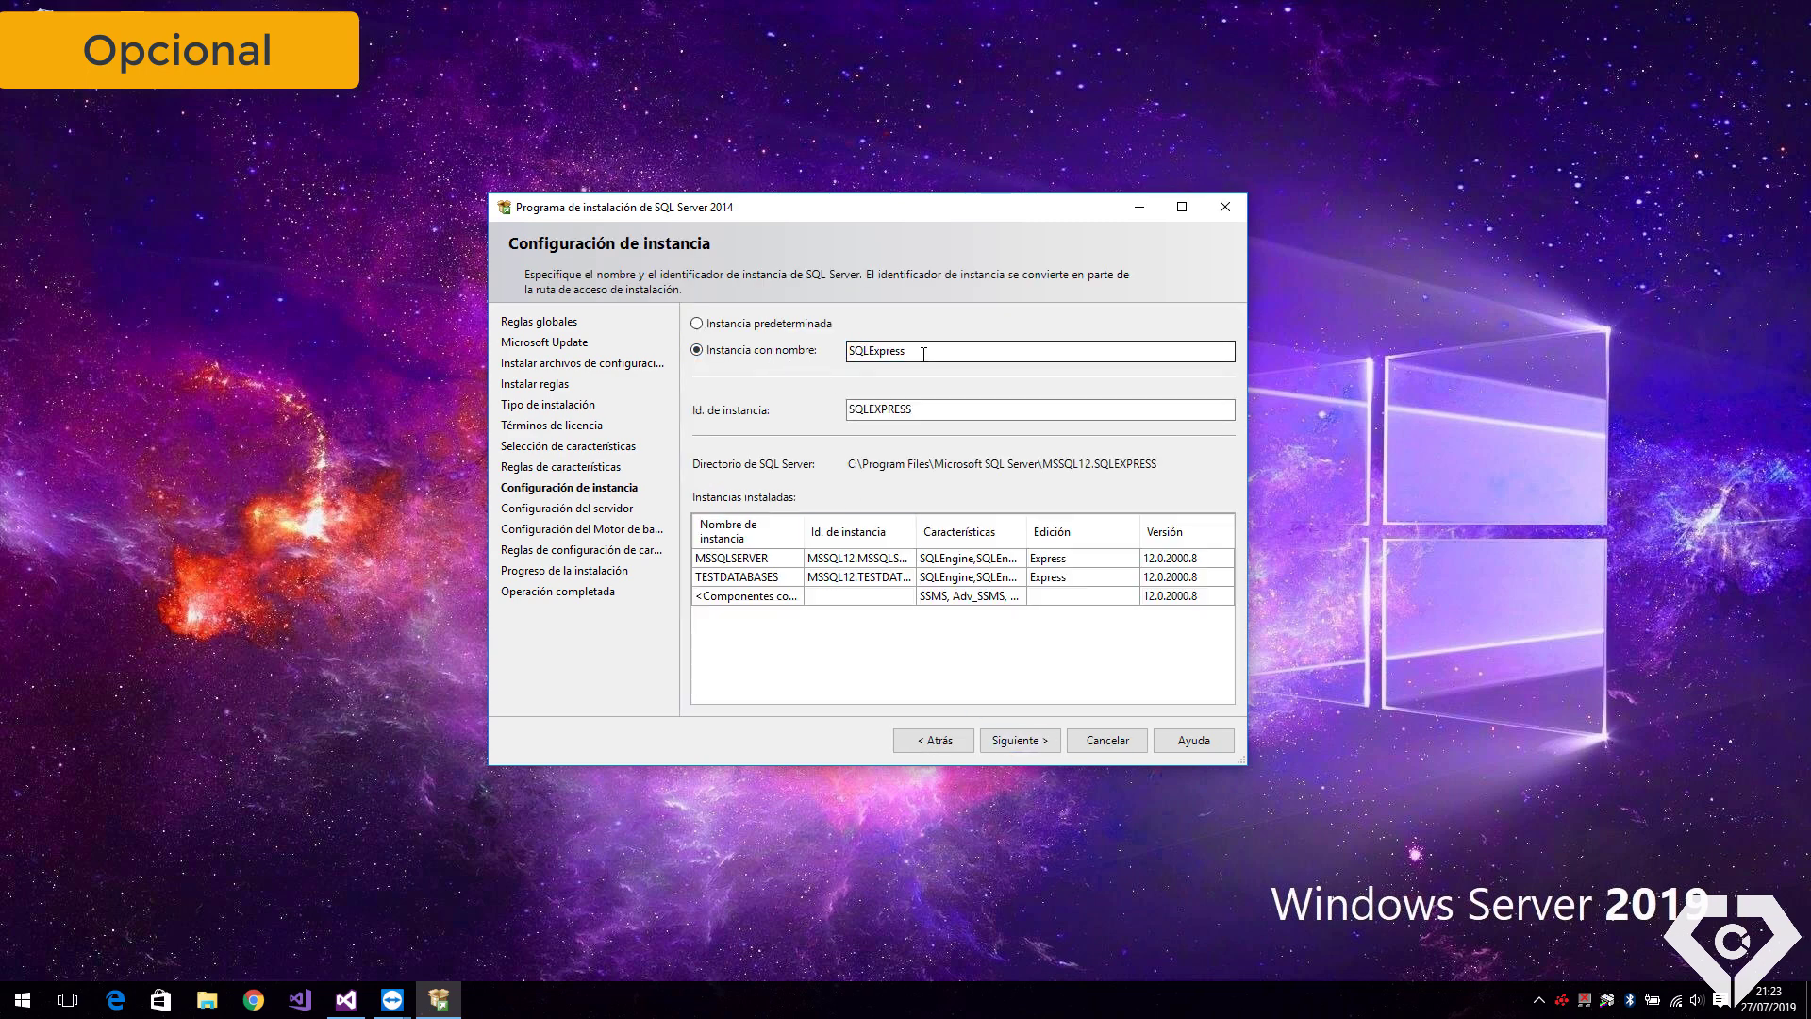
Configure a named instance InnovaTec with instance ID InnovaTec and continue
{"action": "left_click_drag", "start_coordinate": [908, 351], "coordinate": [865, 350]}
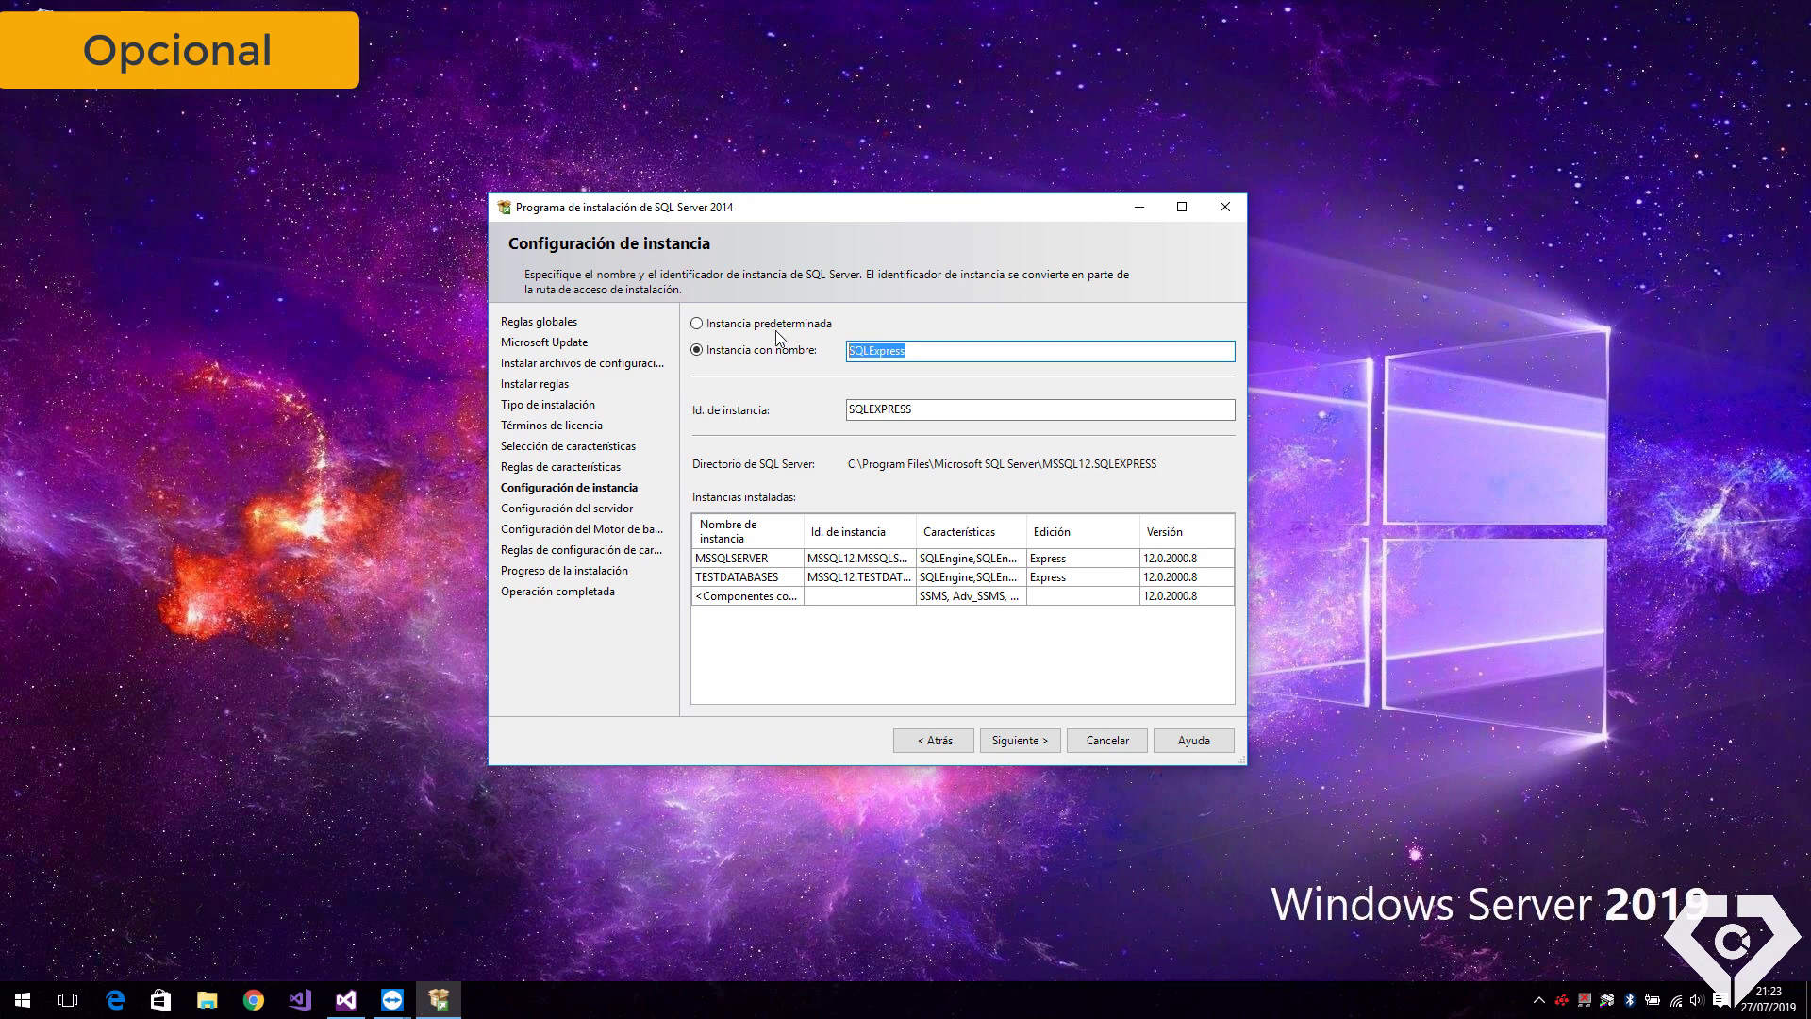
{"action": "left_click", "coordinate": [742, 323]}
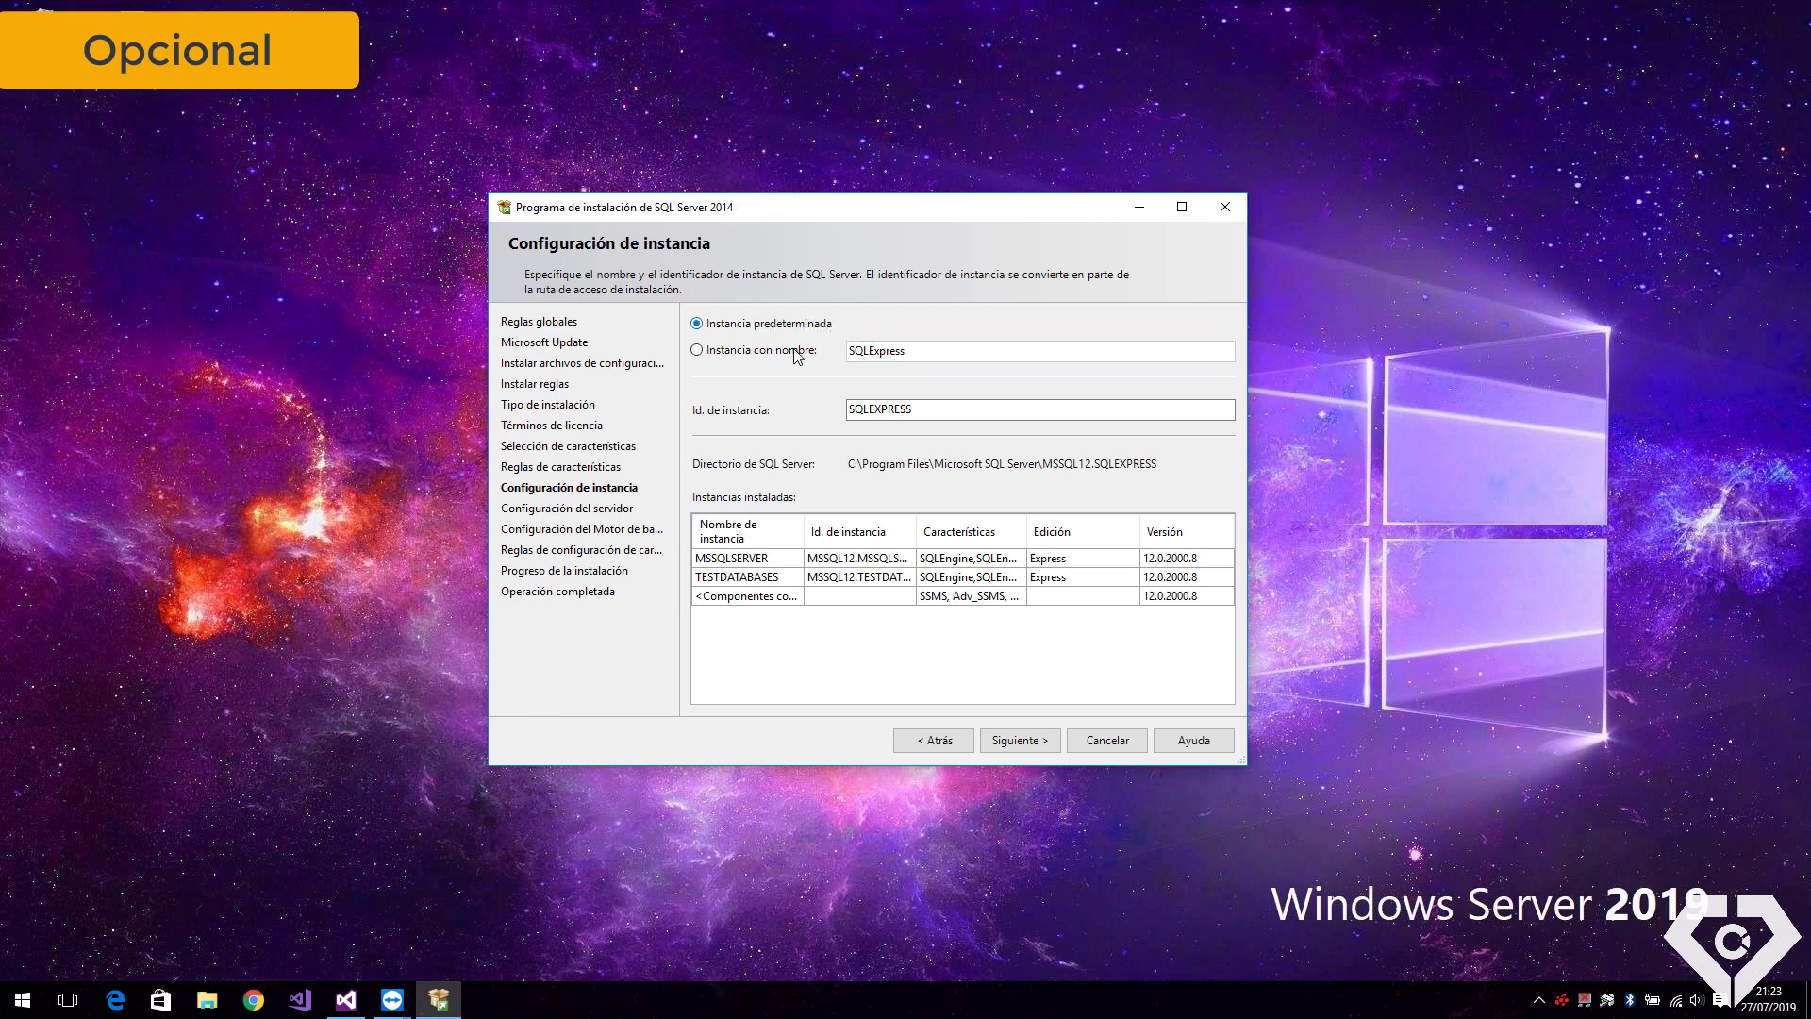
{"action": "left_click", "coordinate": [710, 357]}
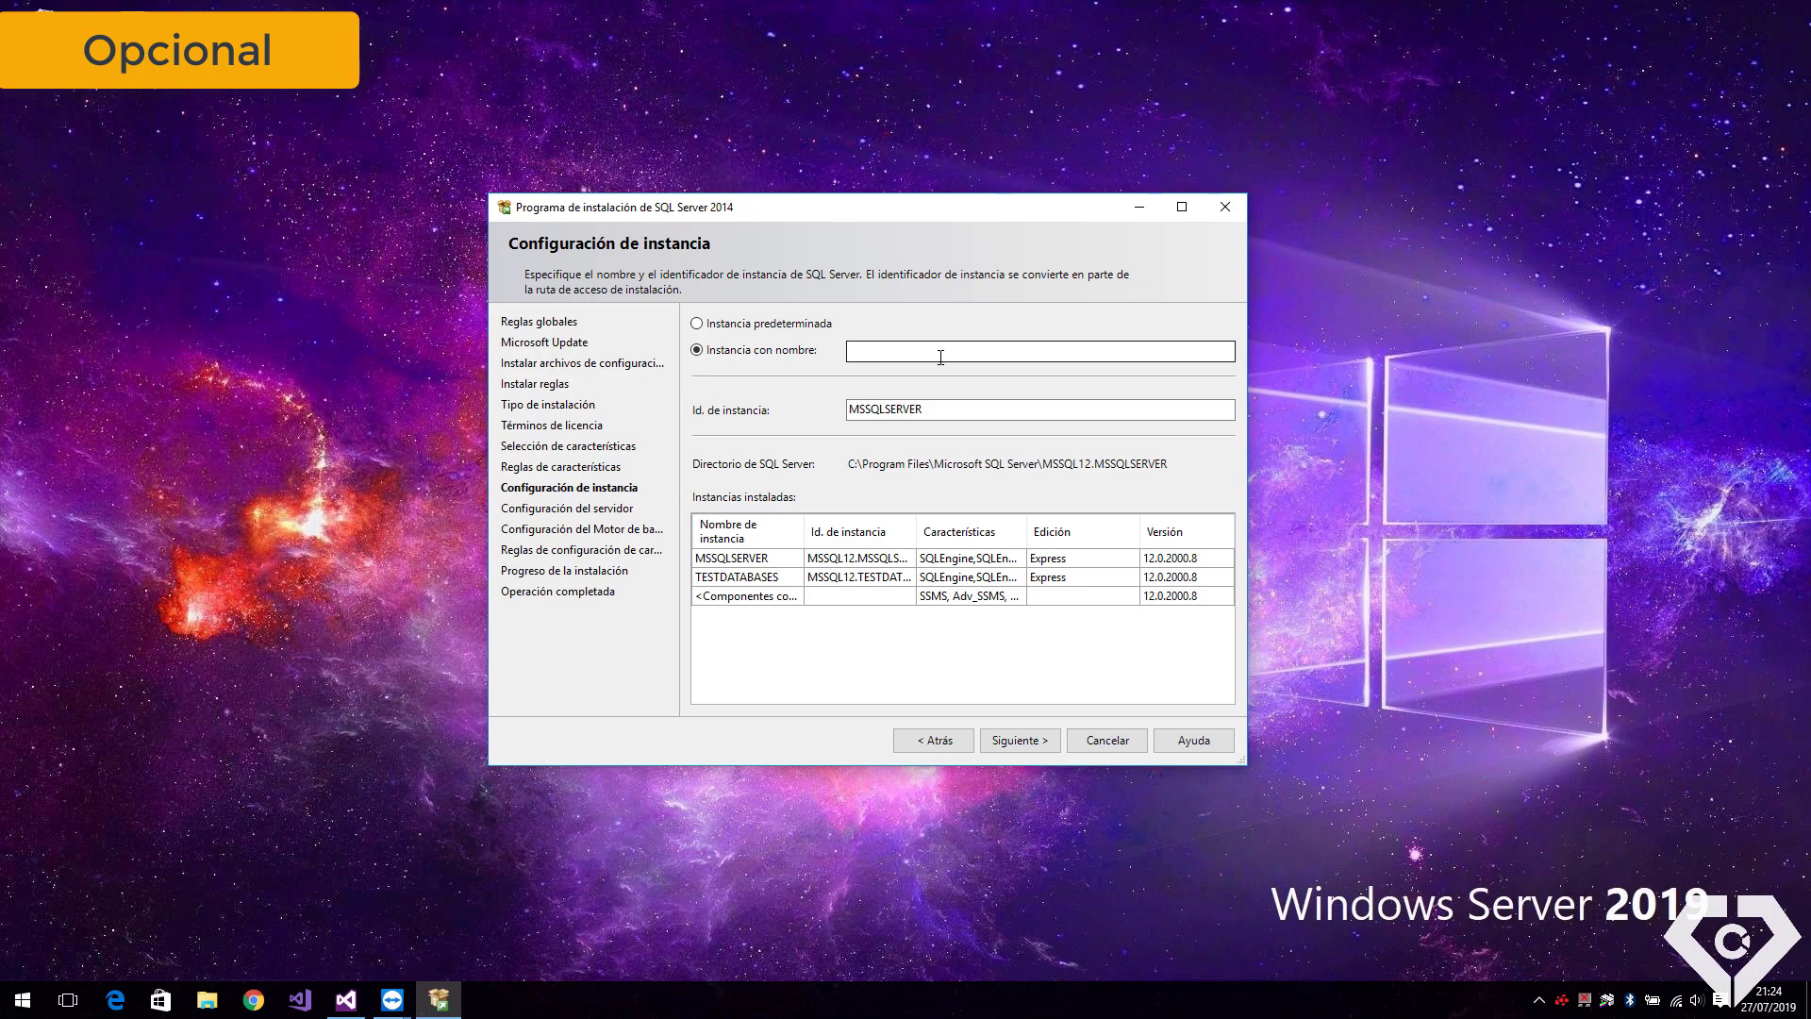
{"action": "left_click", "coordinate": [941, 356]}
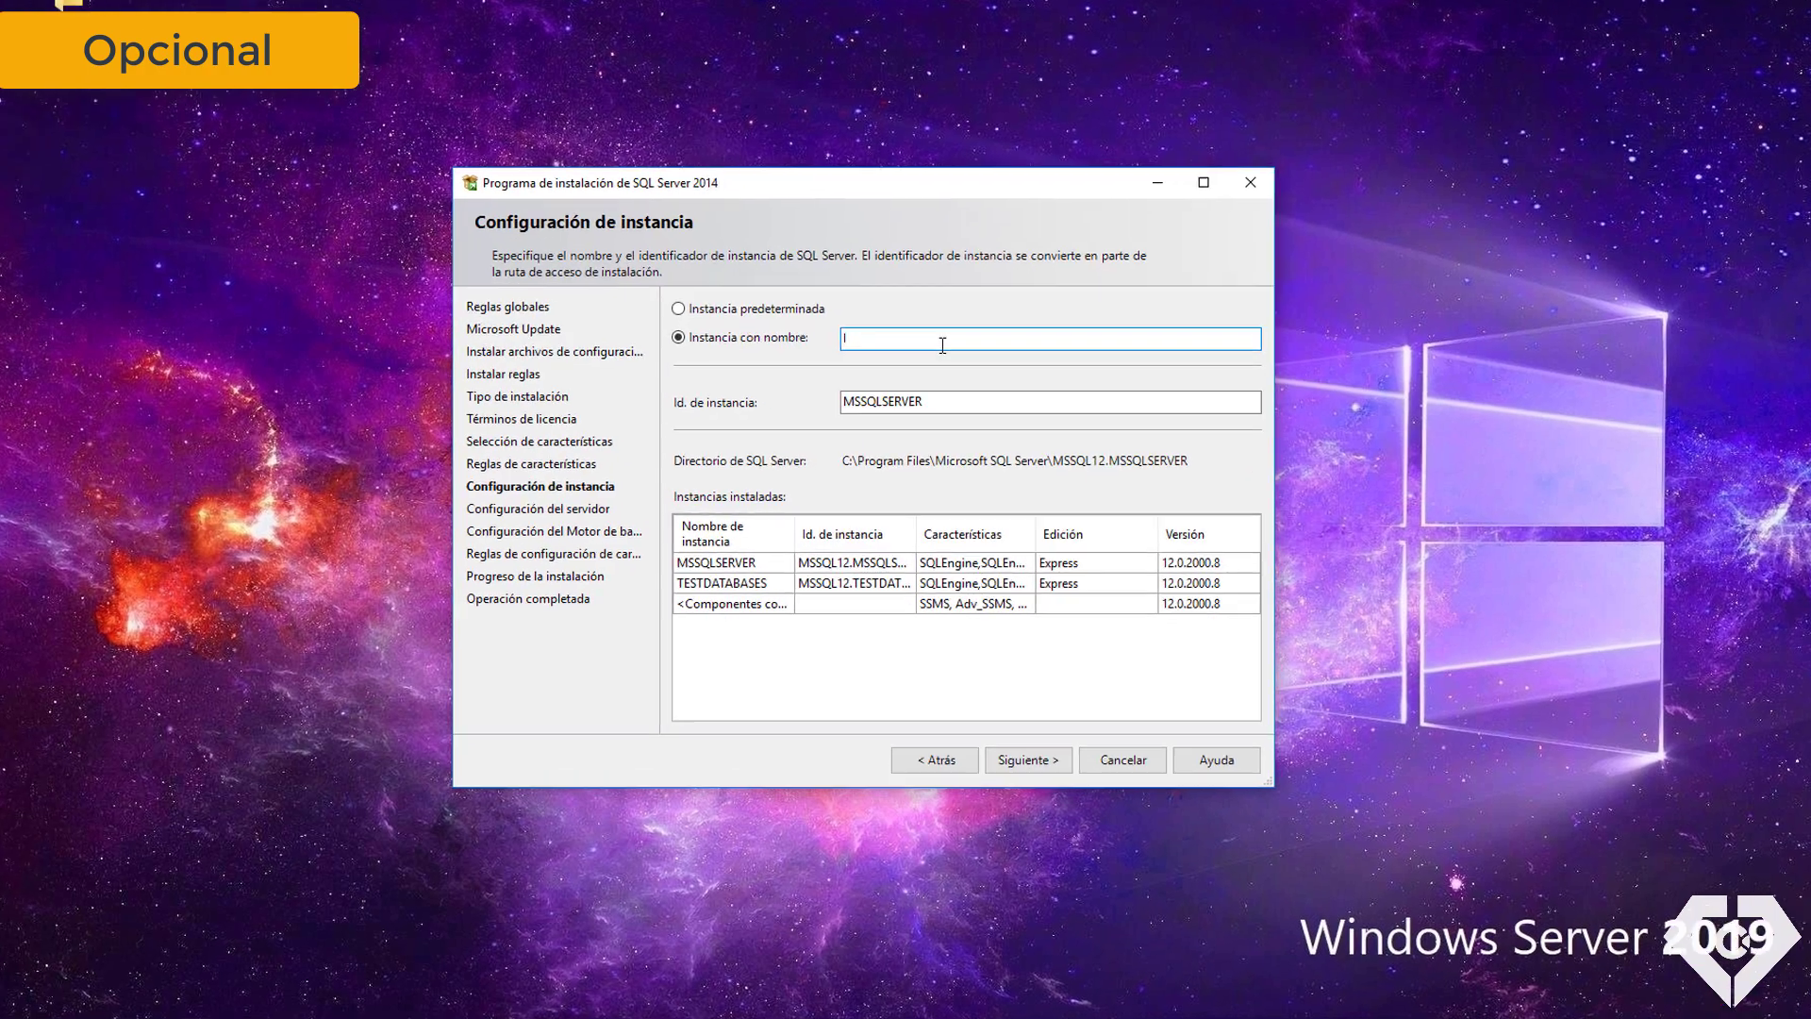
{"action": "type", "text": "InnovaTec"}
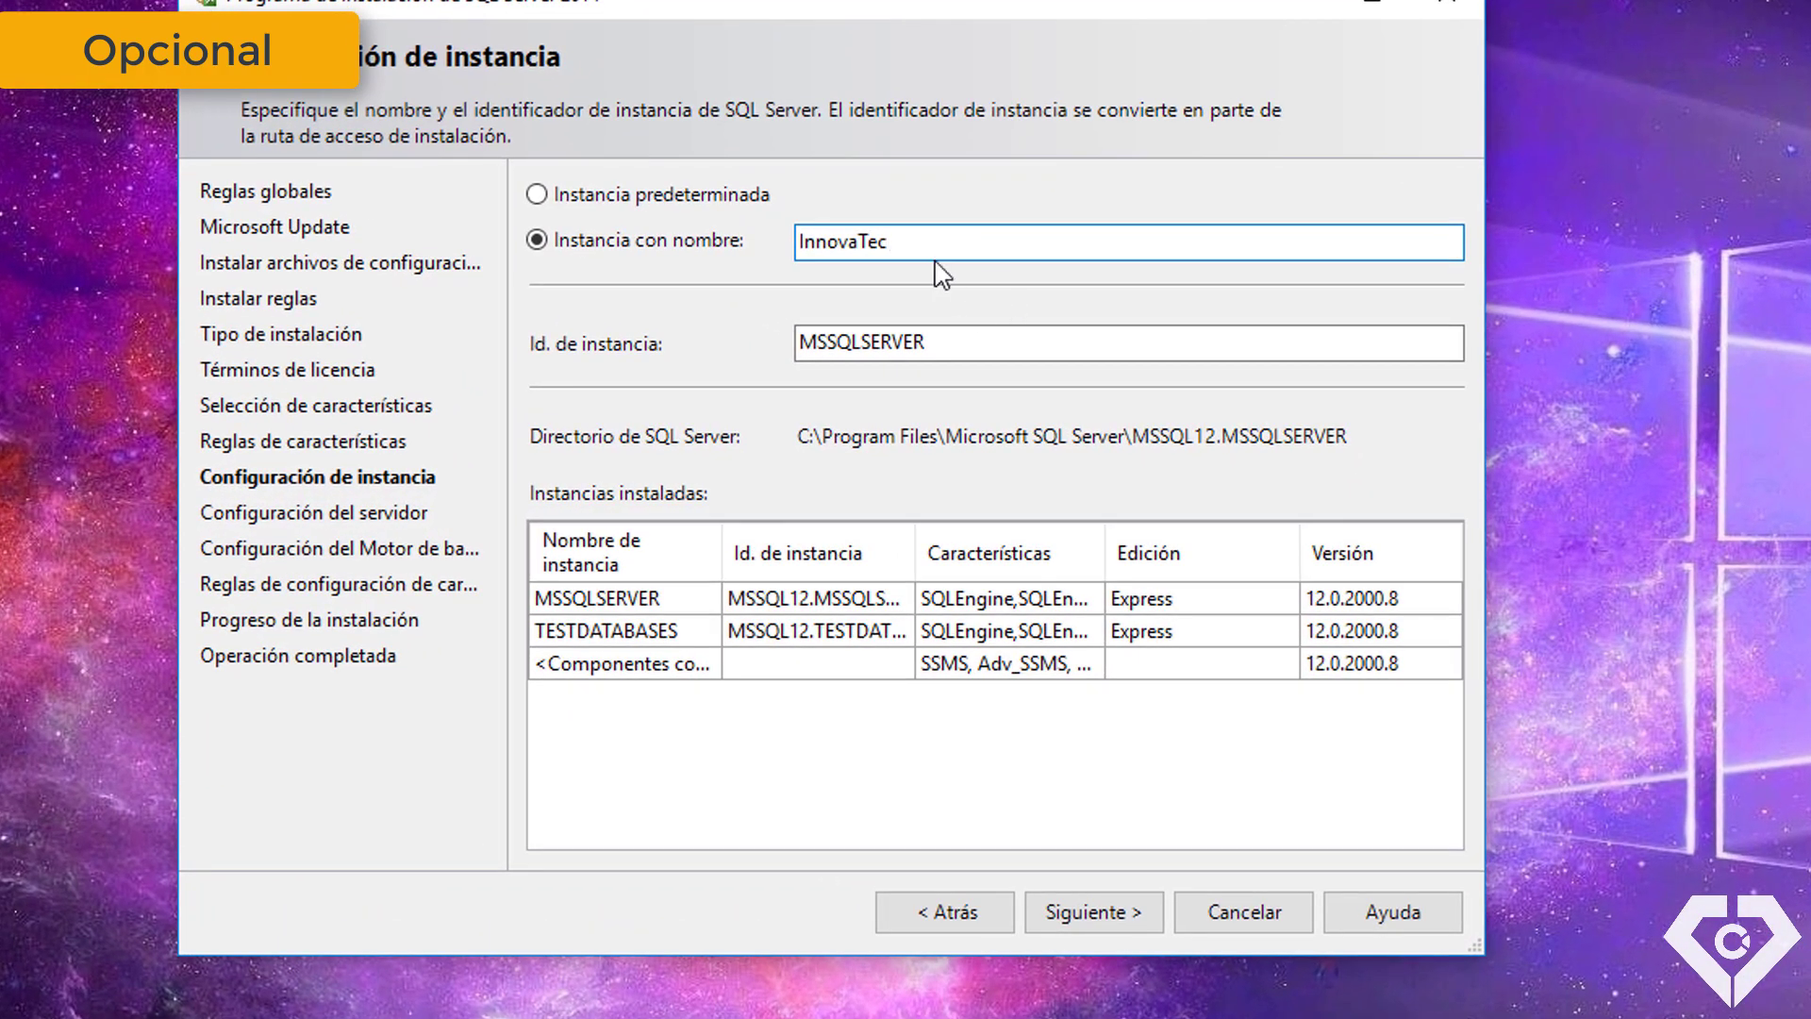
{"action": "double_click", "coordinate": [877, 242]}
{"action": "key", "text": "ctrl+c"}
{"action": "double_click", "coordinate": [889, 340]}
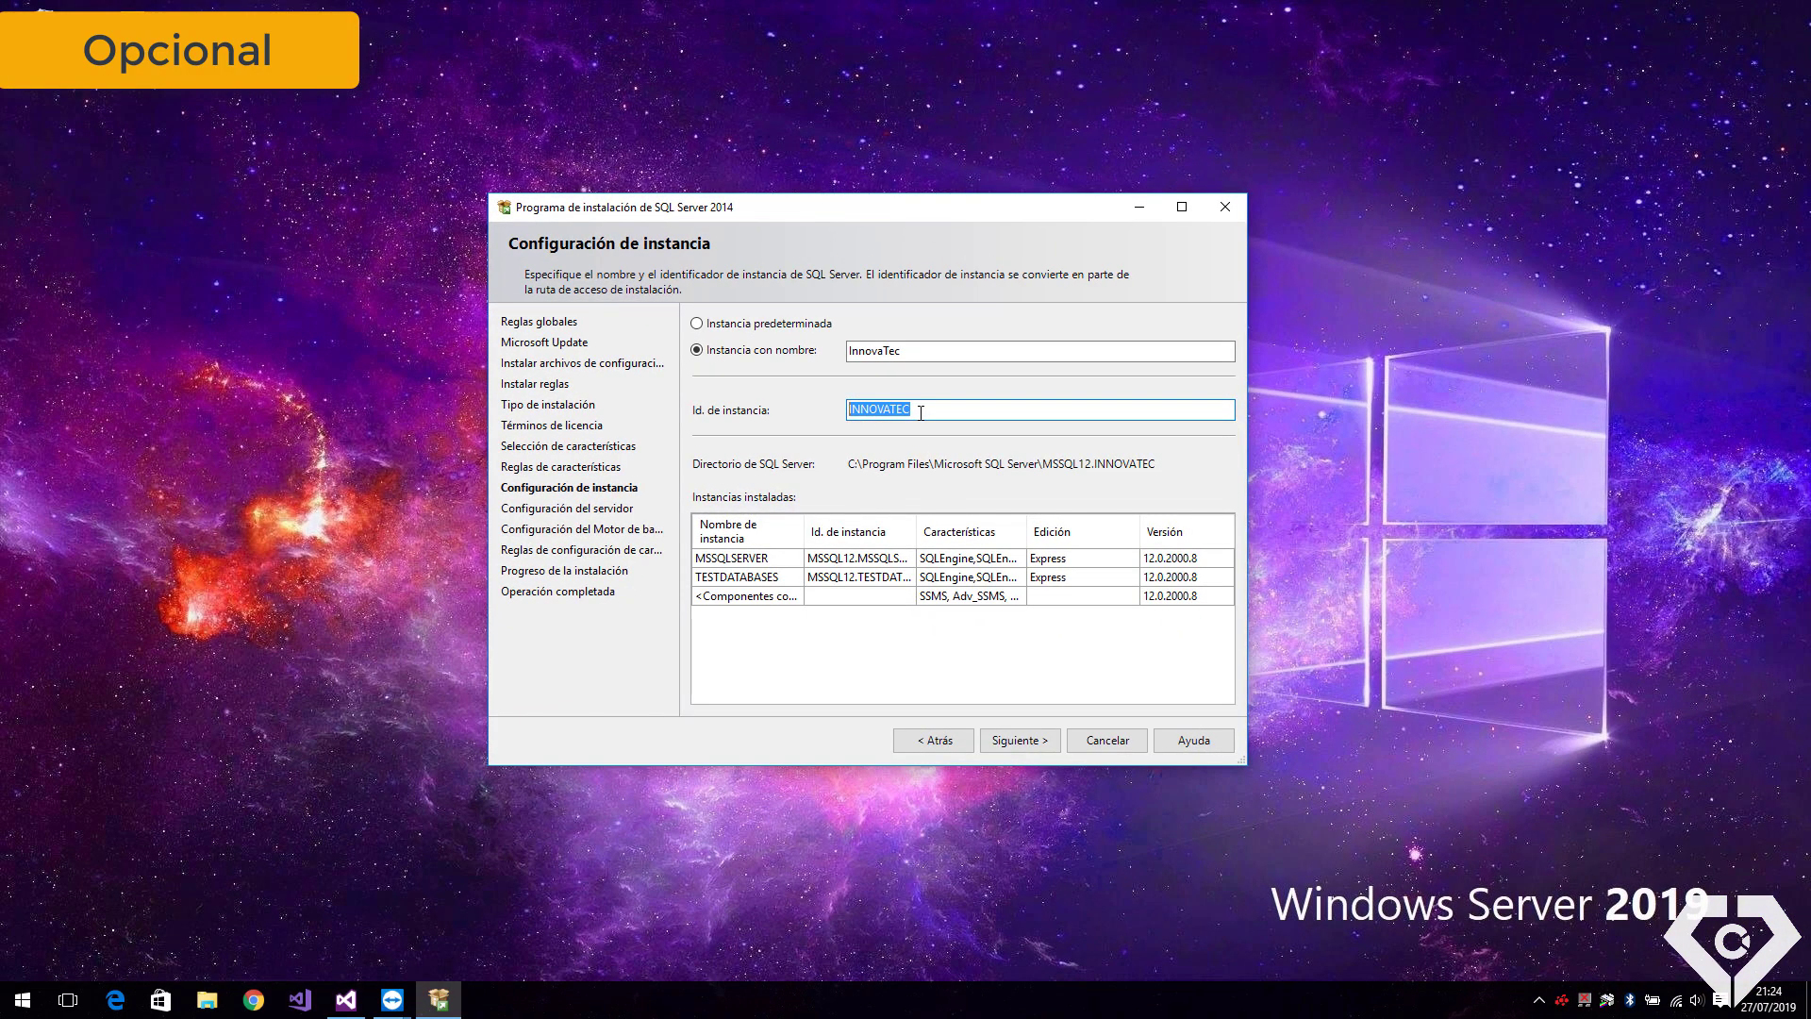
{"action": "key", "text": "ctrl+v"}
{"action": "left_click", "coordinate": [1021, 741]}
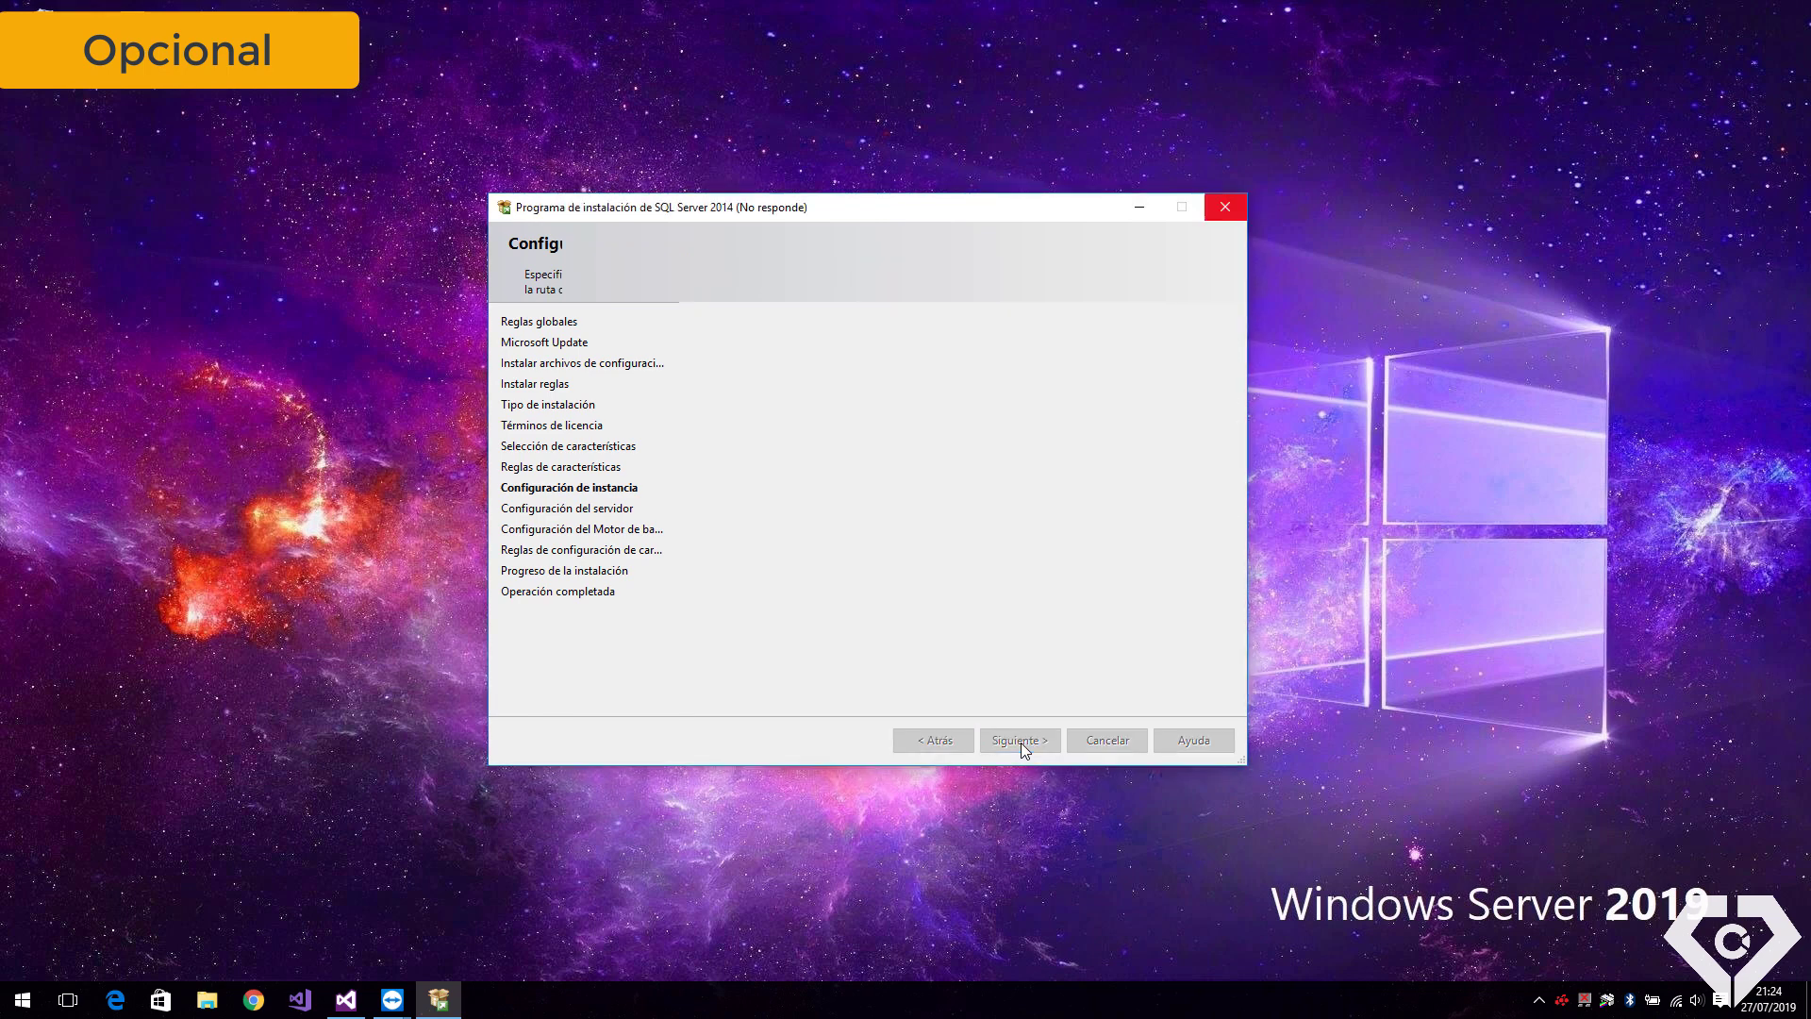
Set the database engine to Windows authentication mode and continue
{"action": "left_click", "coordinate": [1021, 741]}
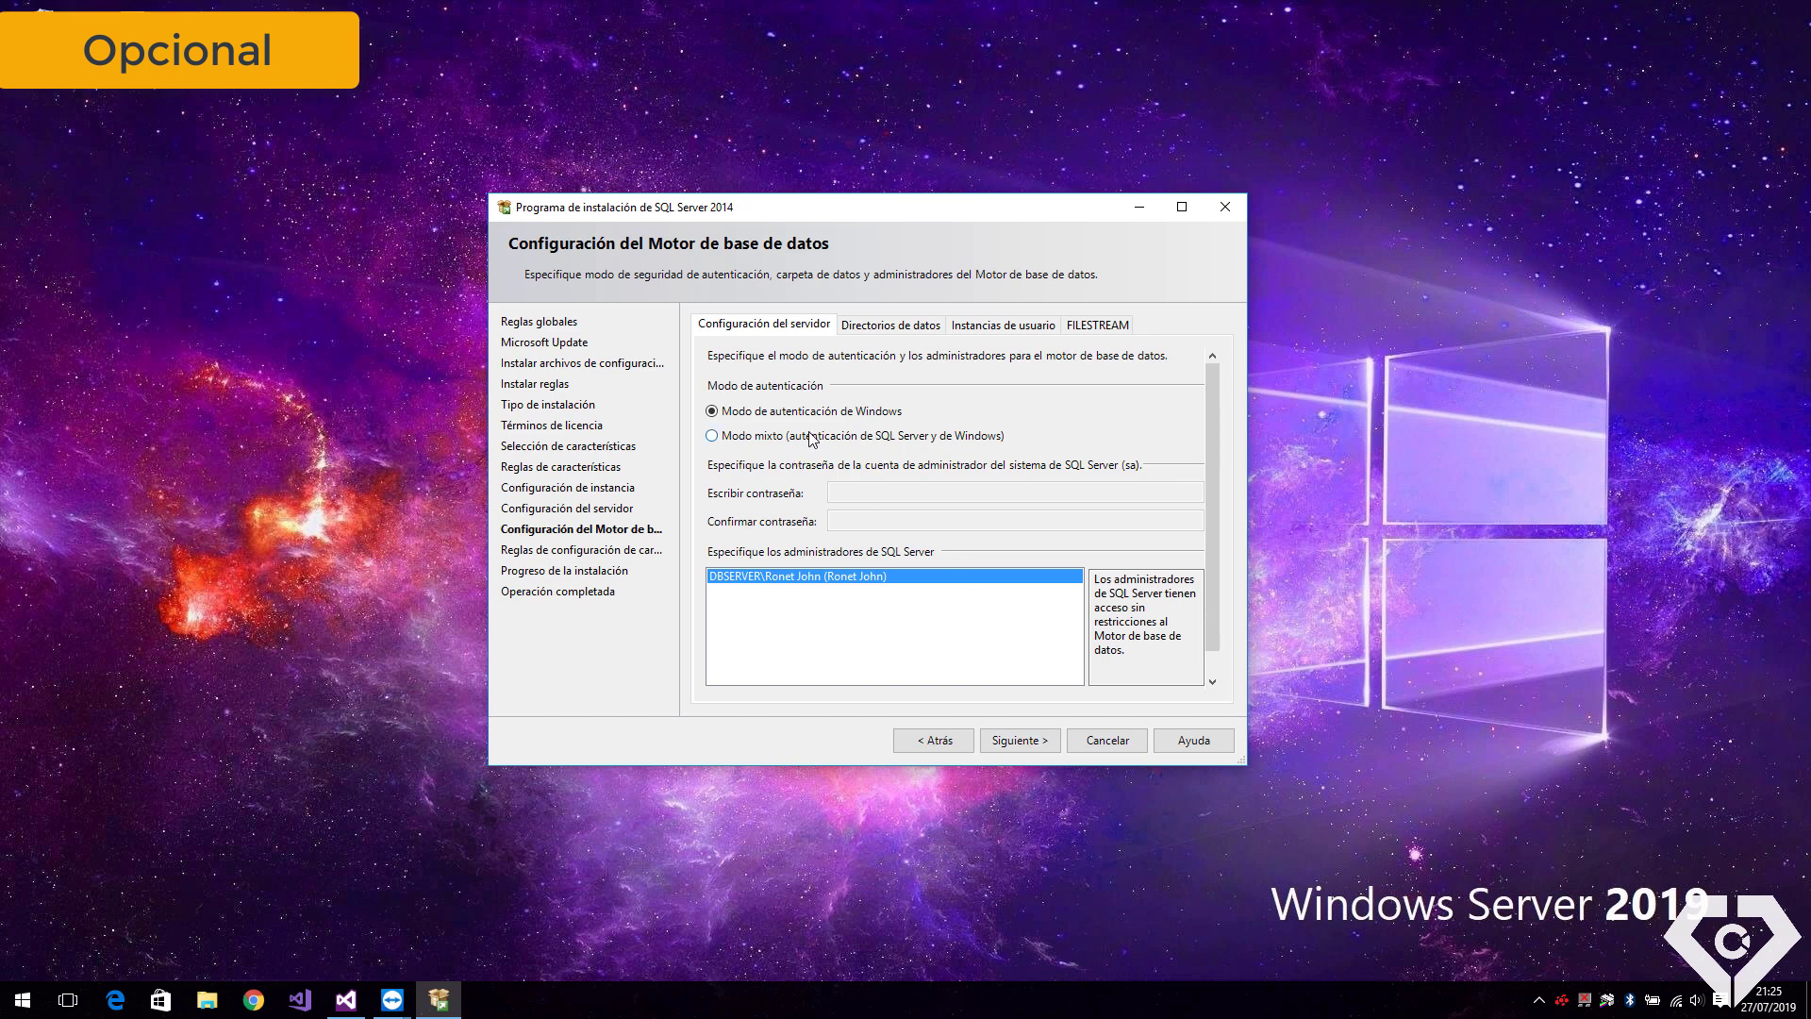
{"action": "left_click", "coordinate": [761, 442]}
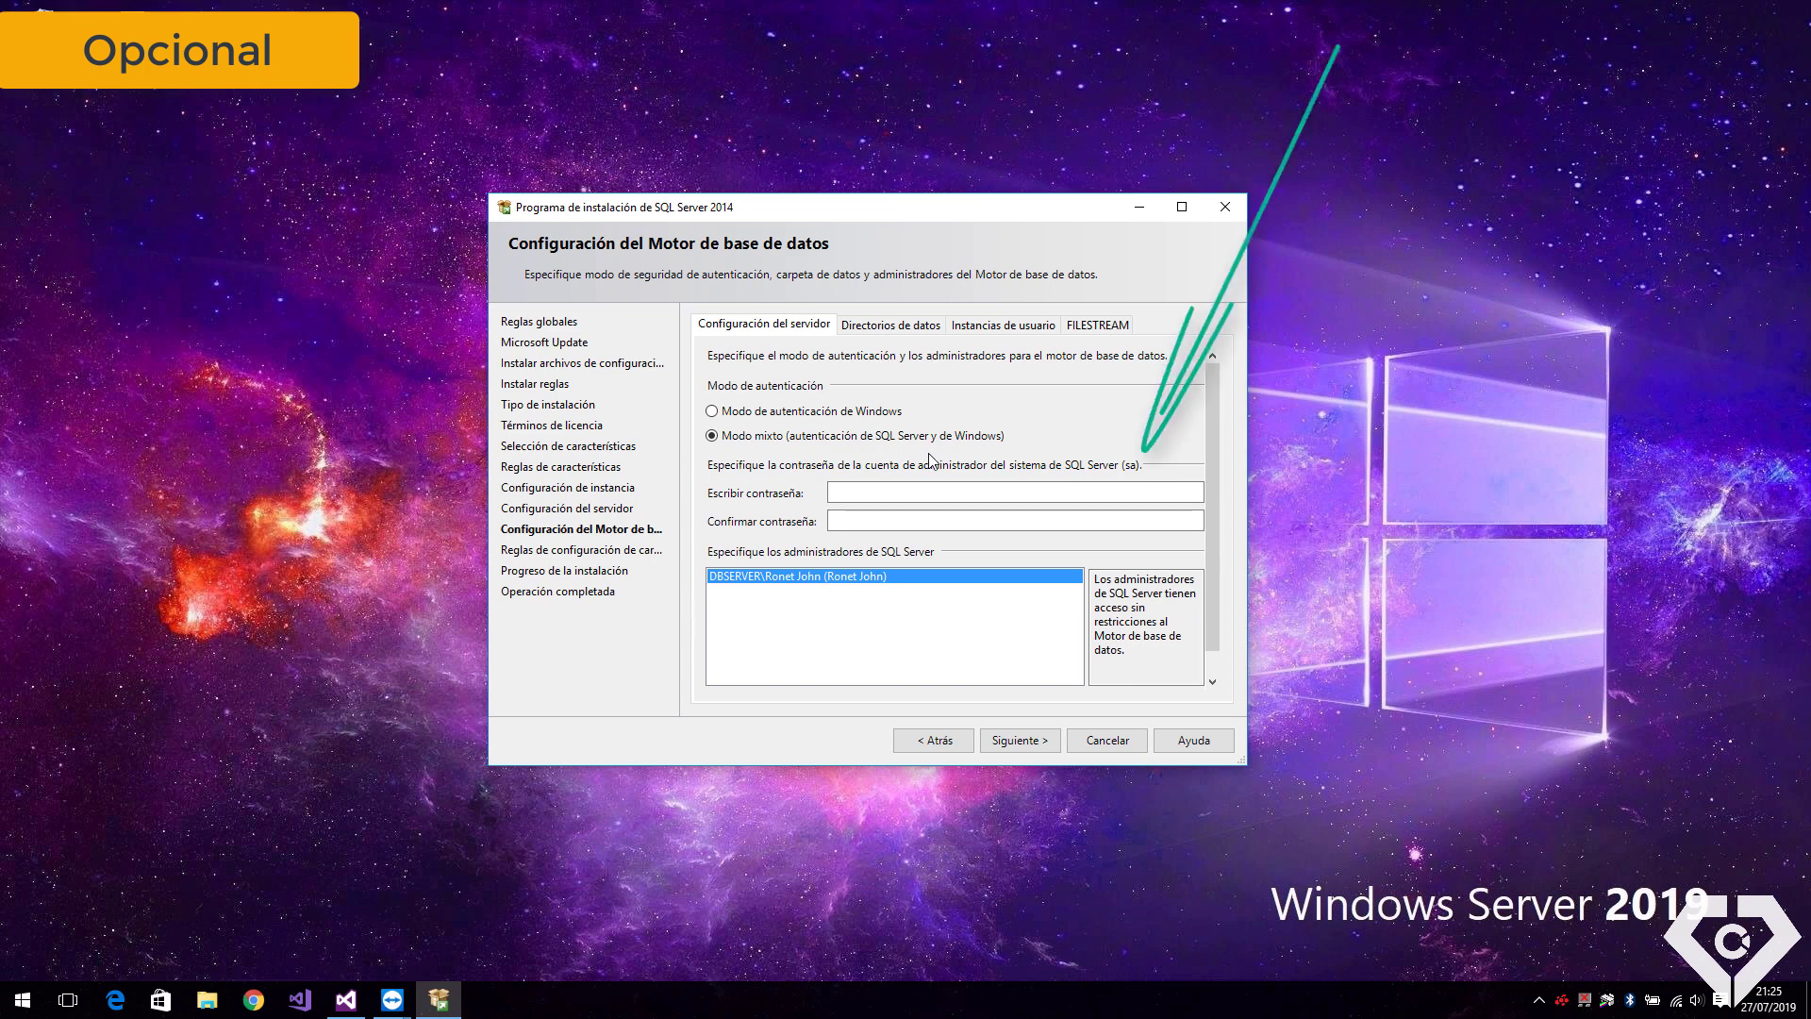
{"action": "left_click", "coordinate": [766, 412]}
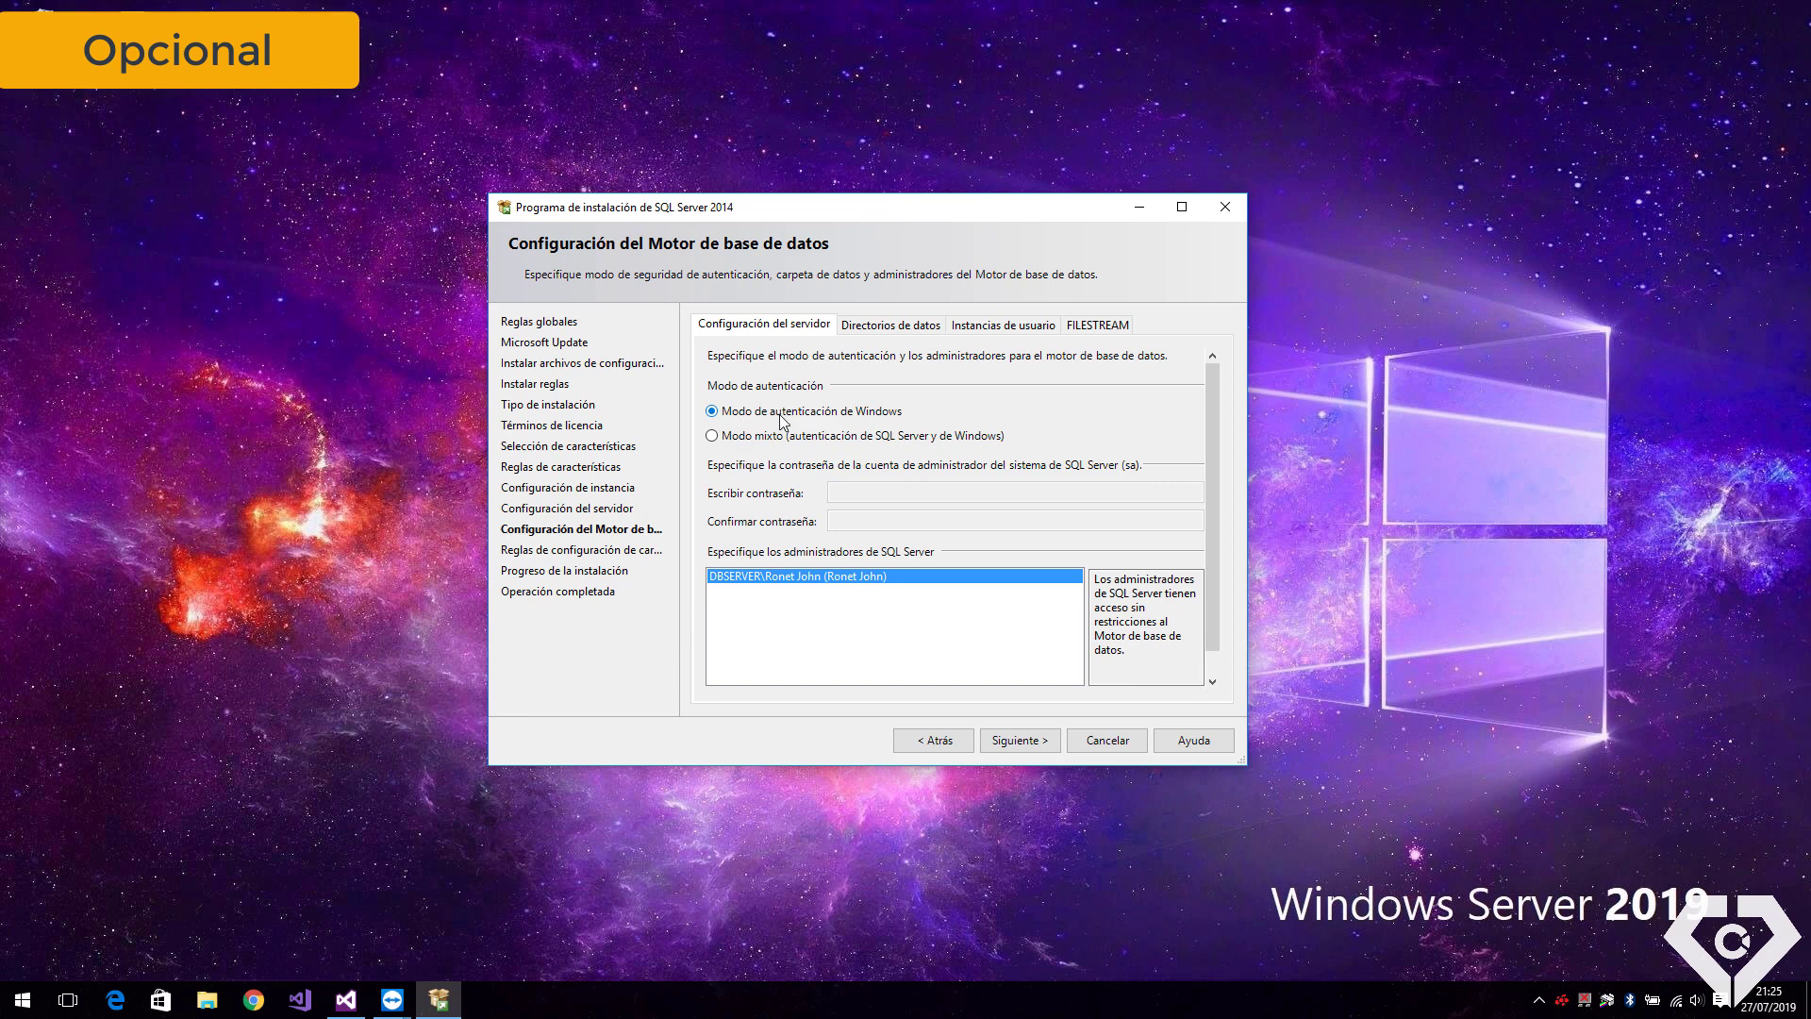
{"action": "left_click", "coordinate": [1022, 739]}
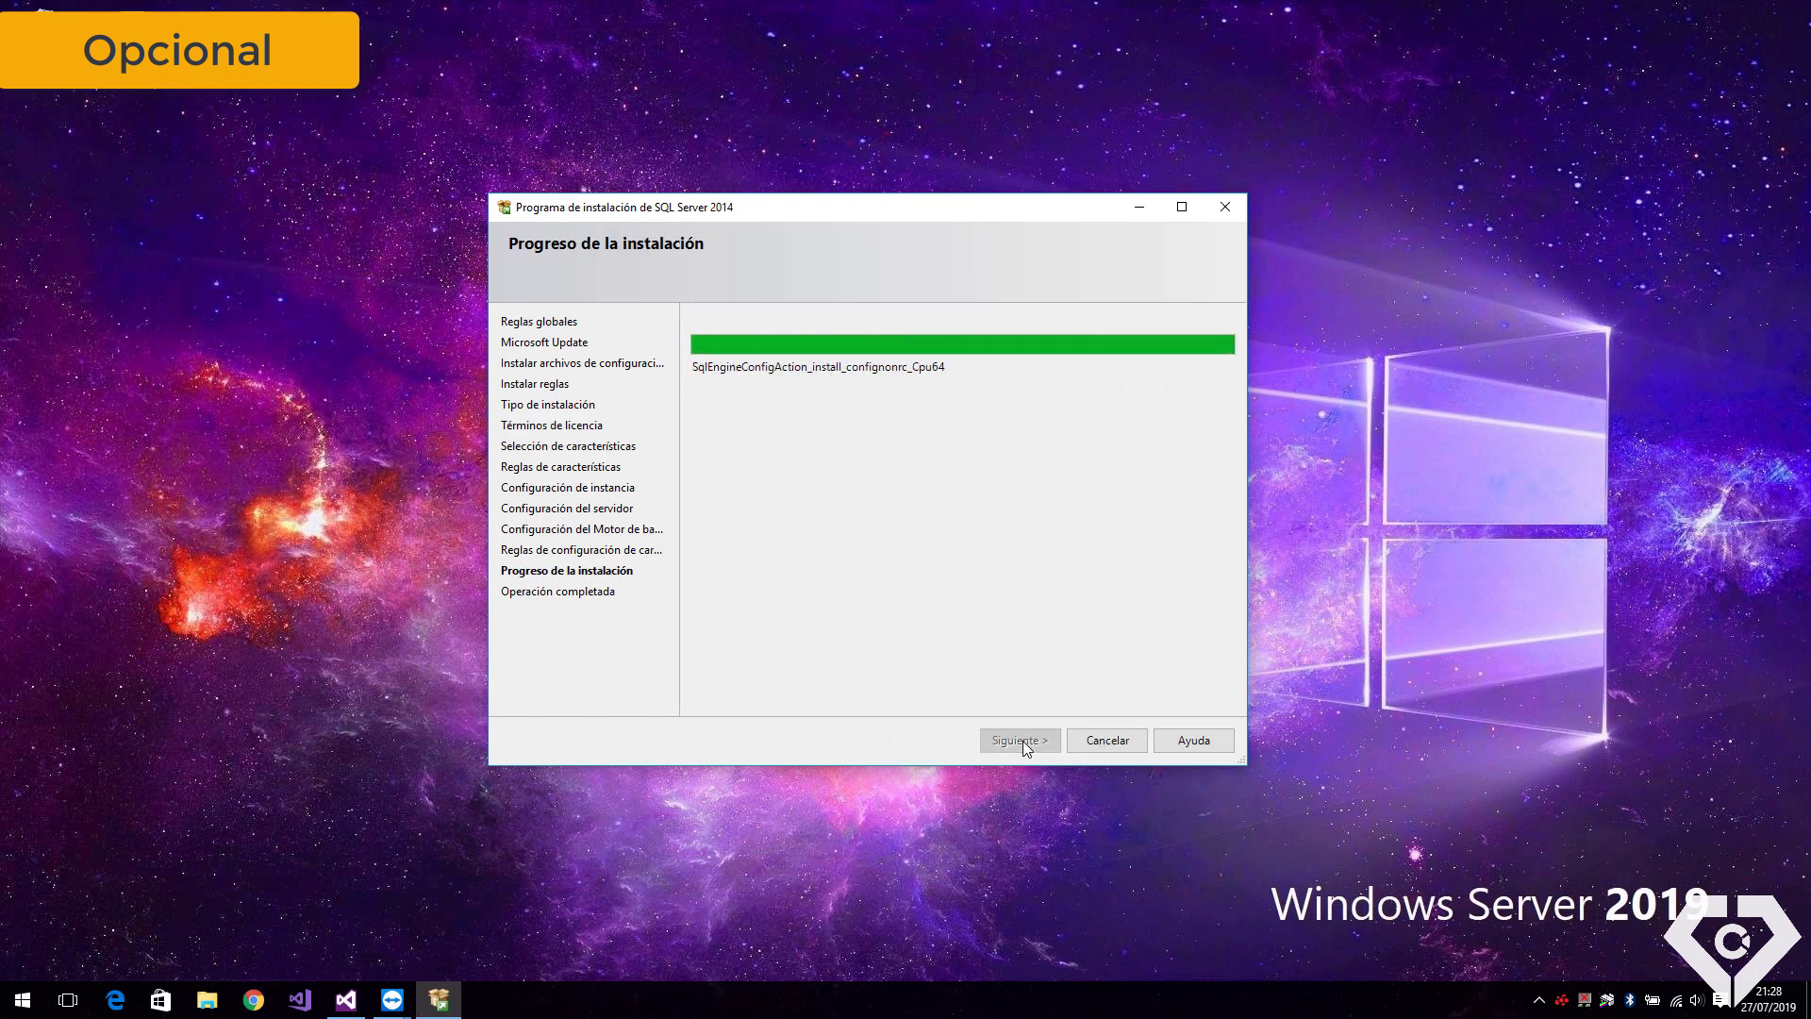
Finish the installation, review the Replicación de SQL Server result, and close setup
{"action": "left_click", "coordinate": [1025, 743]}
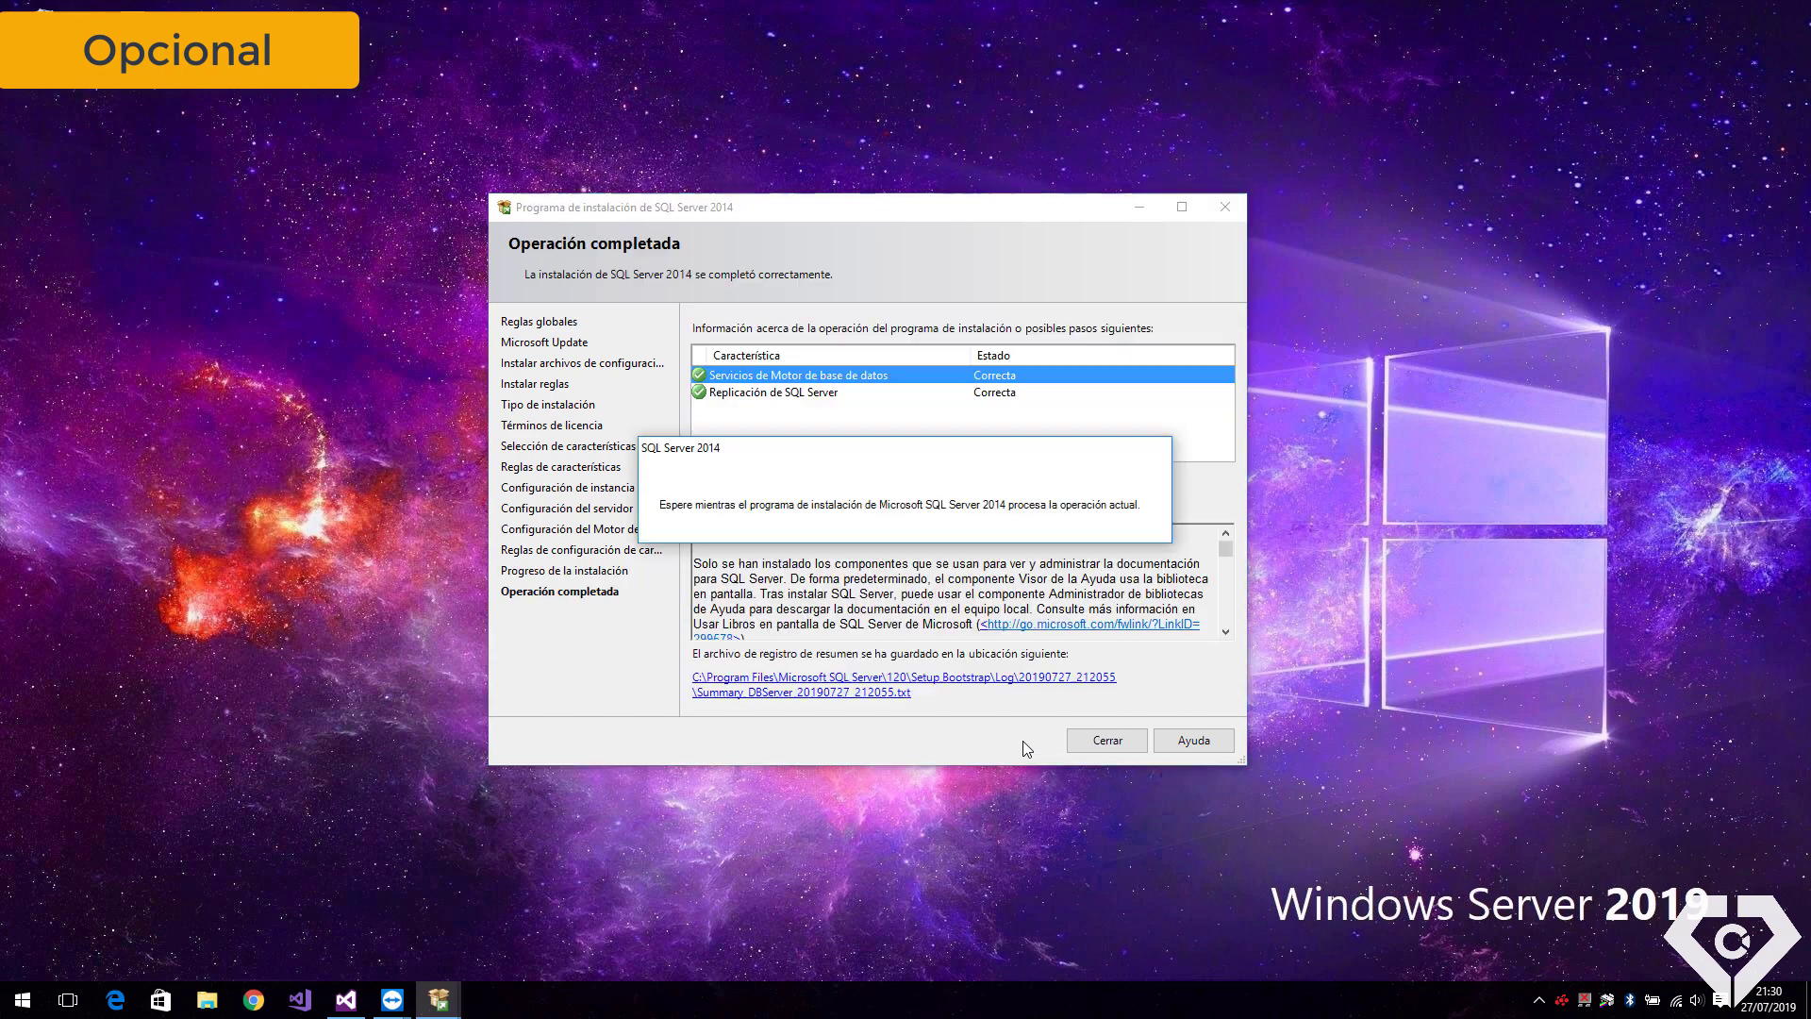
{"action": "left_click_drag", "start_coordinate": [880, 215], "coordinate": [915, 183]}
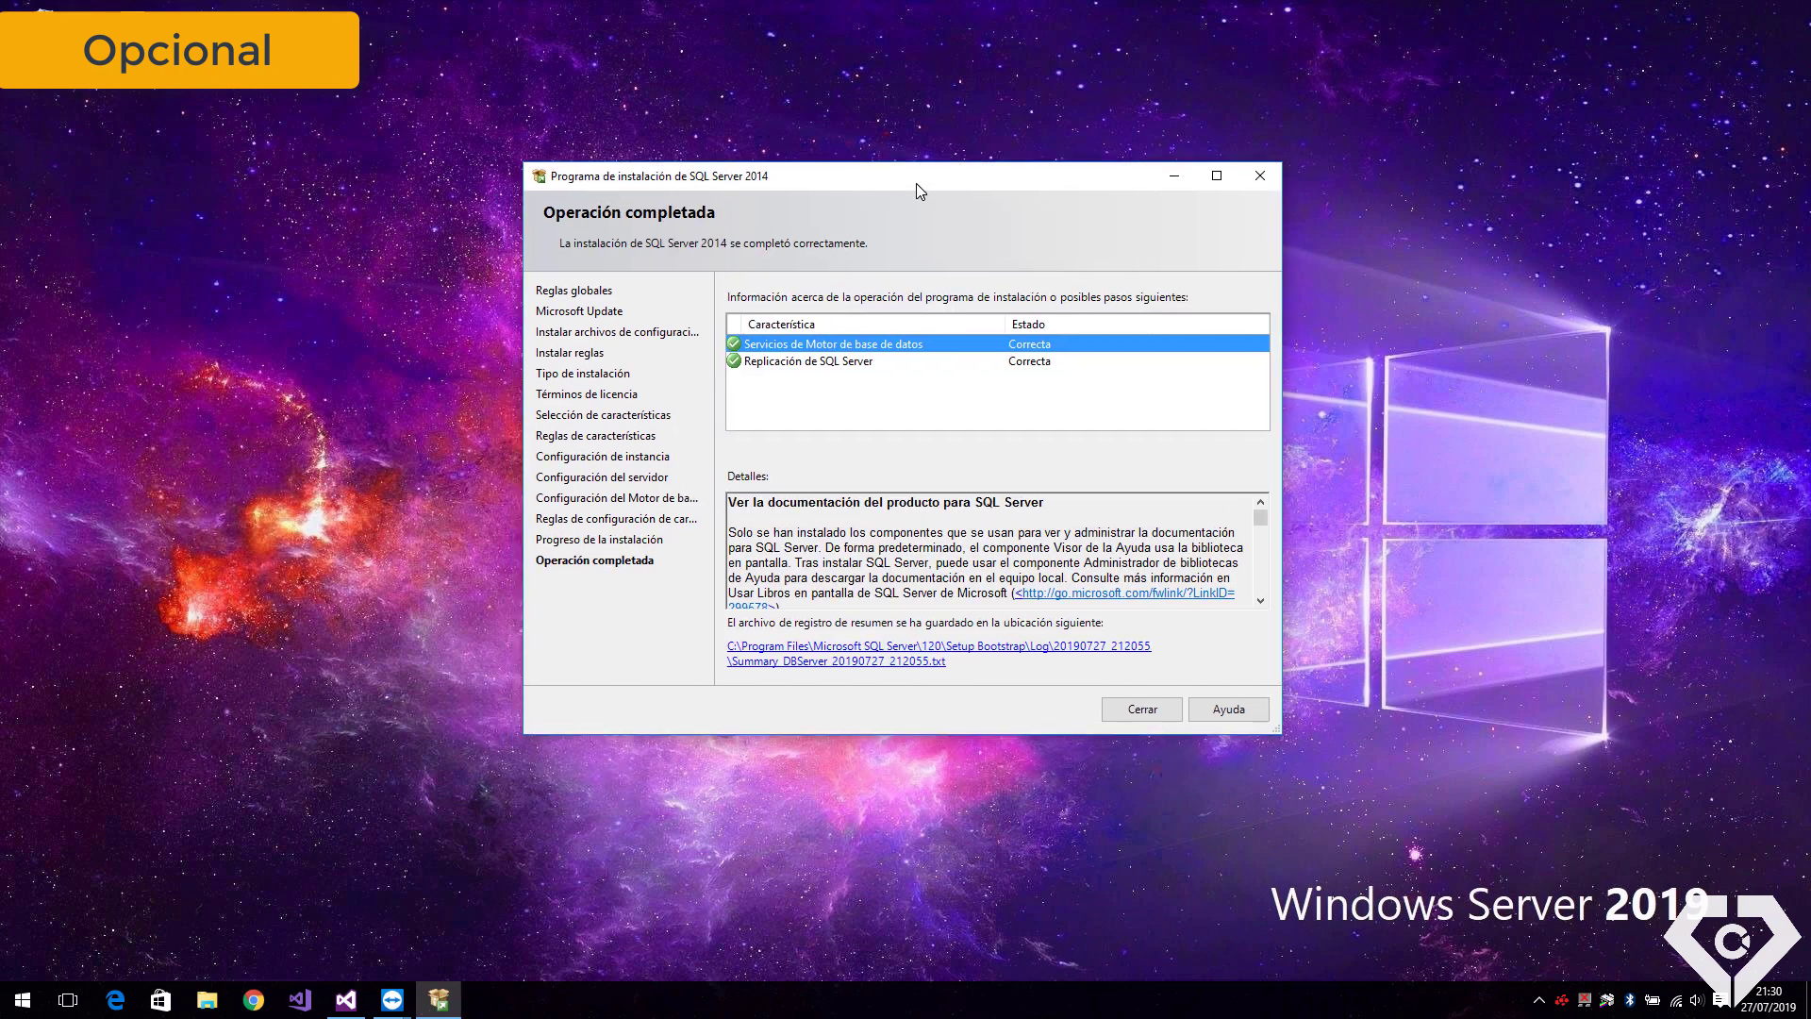
{"action": "left_click", "coordinate": [896, 363]}
{"action": "left_click", "coordinate": [1139, 715]}
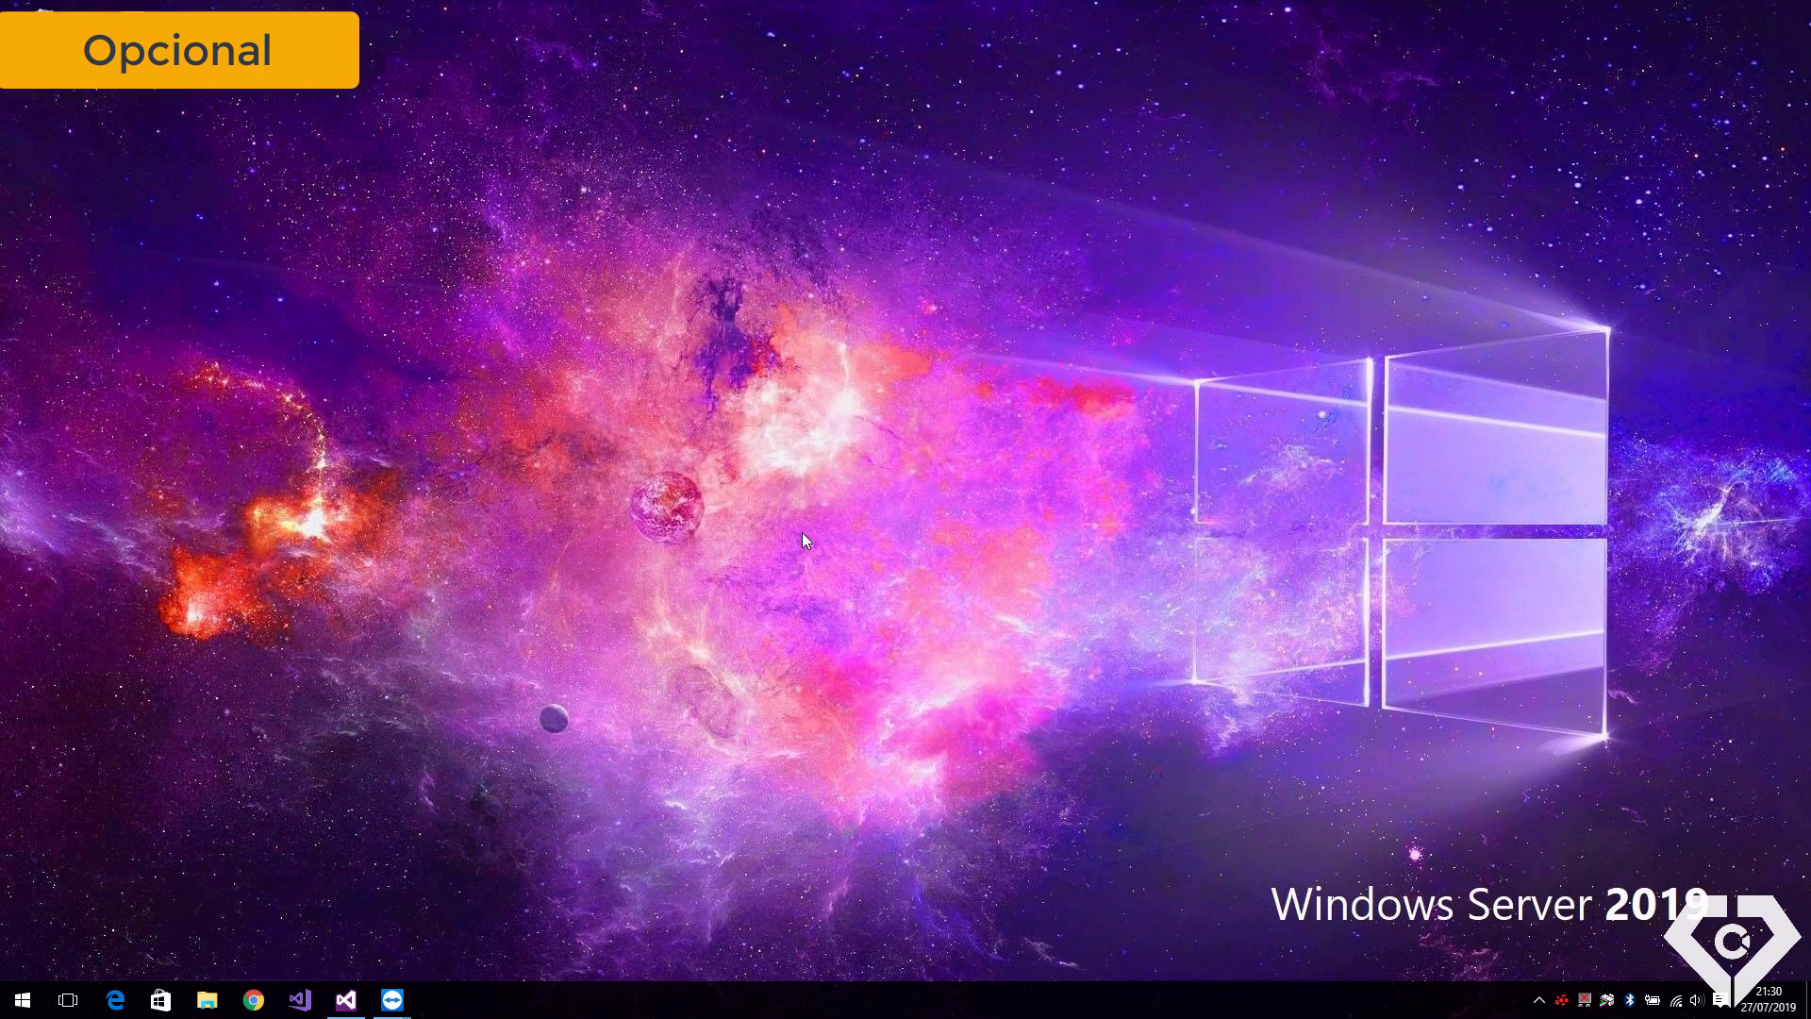
Launch Management Studio and connect to server DBServer\InnovaTec
{"action": "key", "text": "super"}
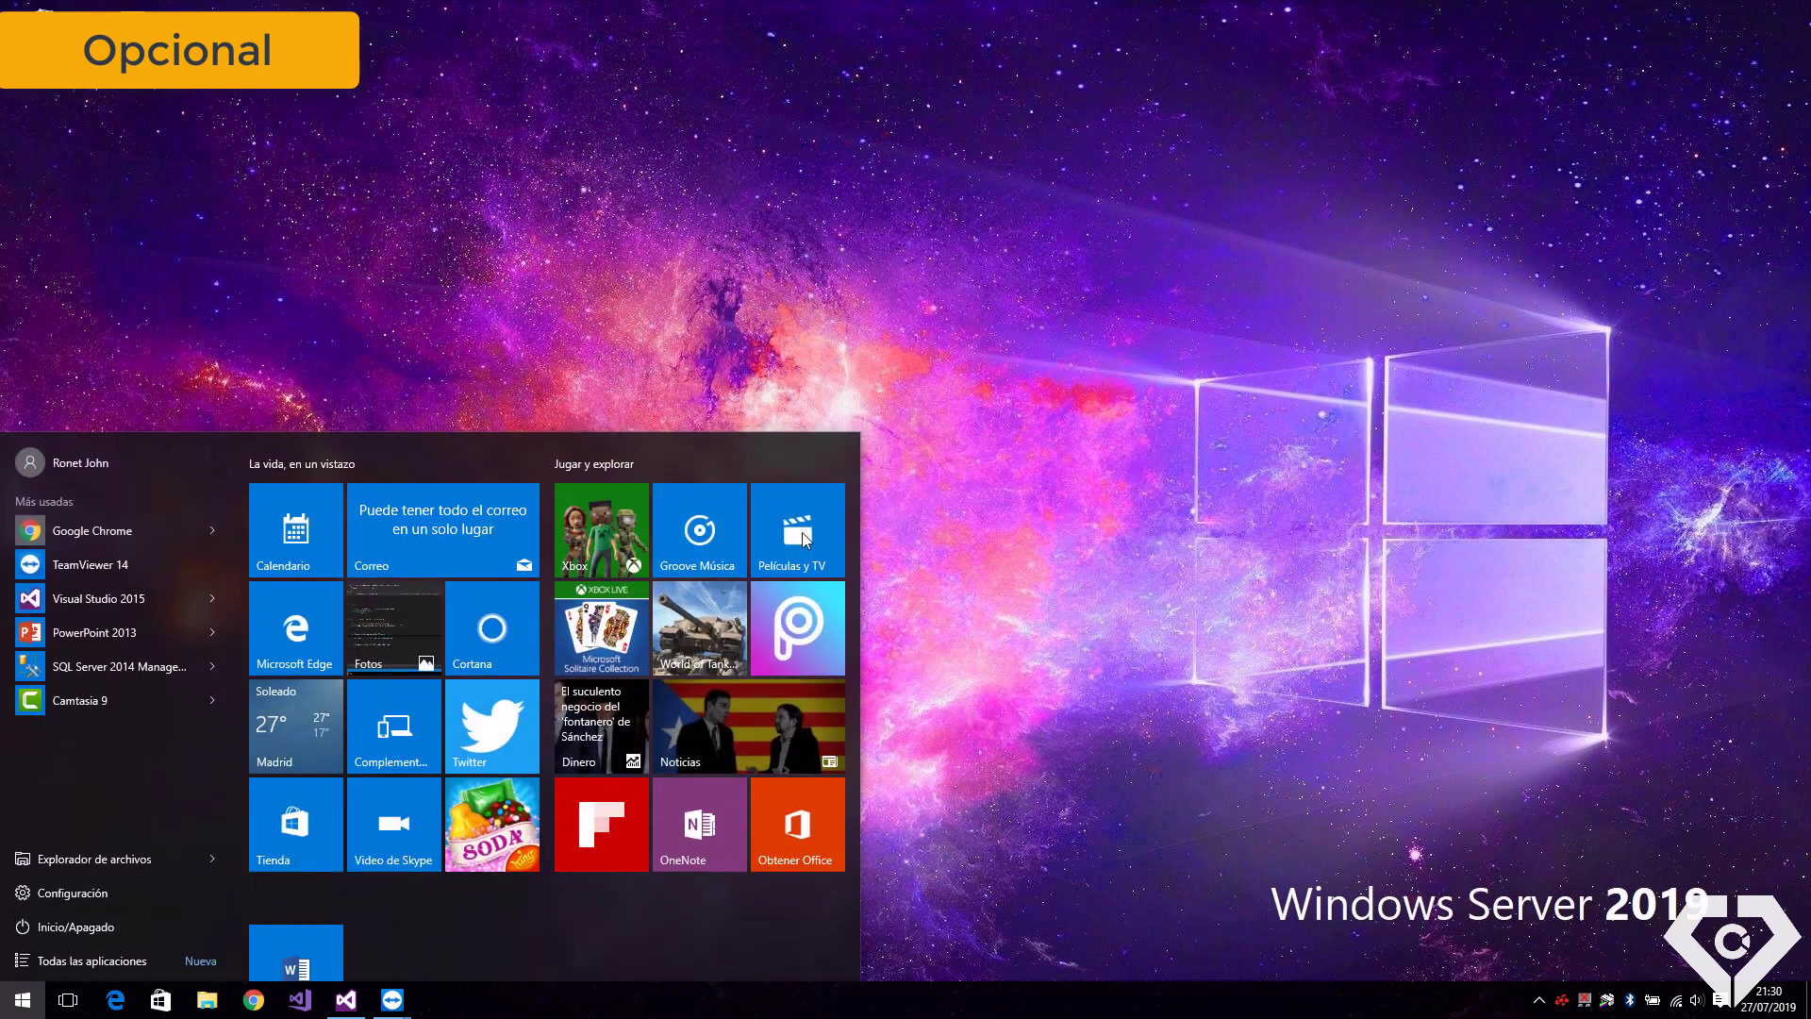
{"action": "type", "text": "sql"}
{"action": "key", "text": "Return"}
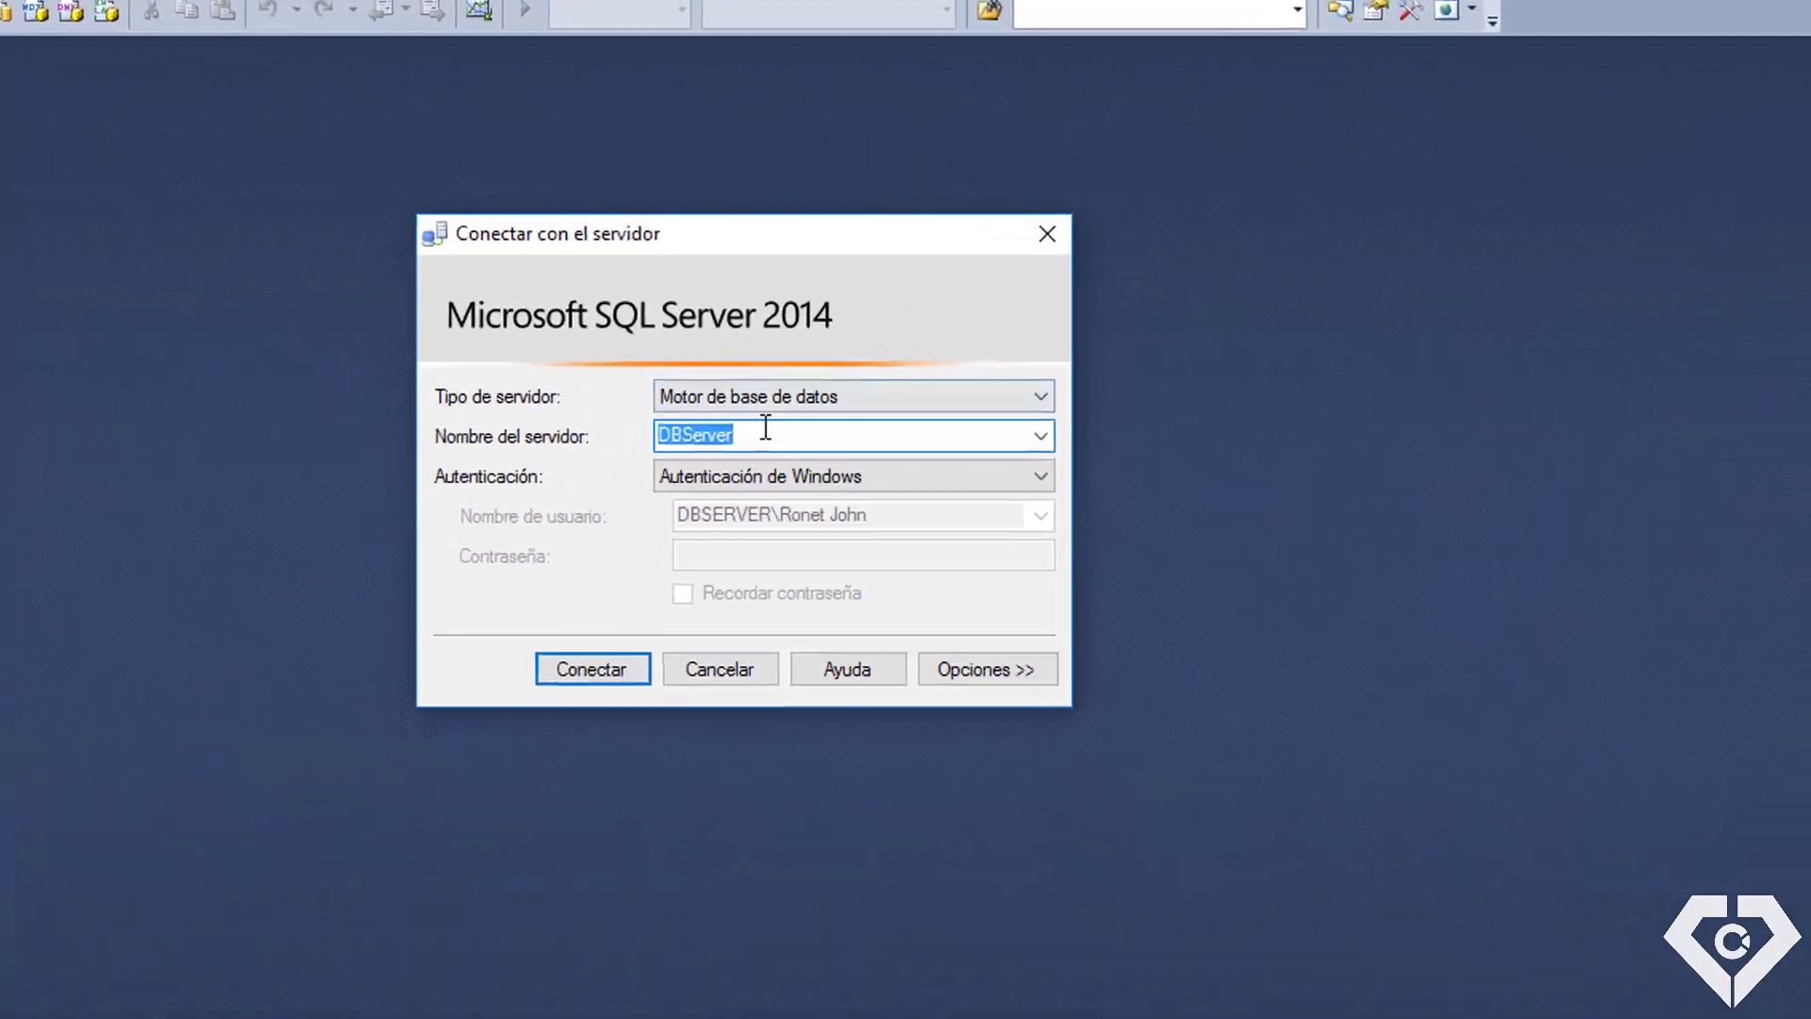
{"action": "left_click", "coordinate": [927, 395]}
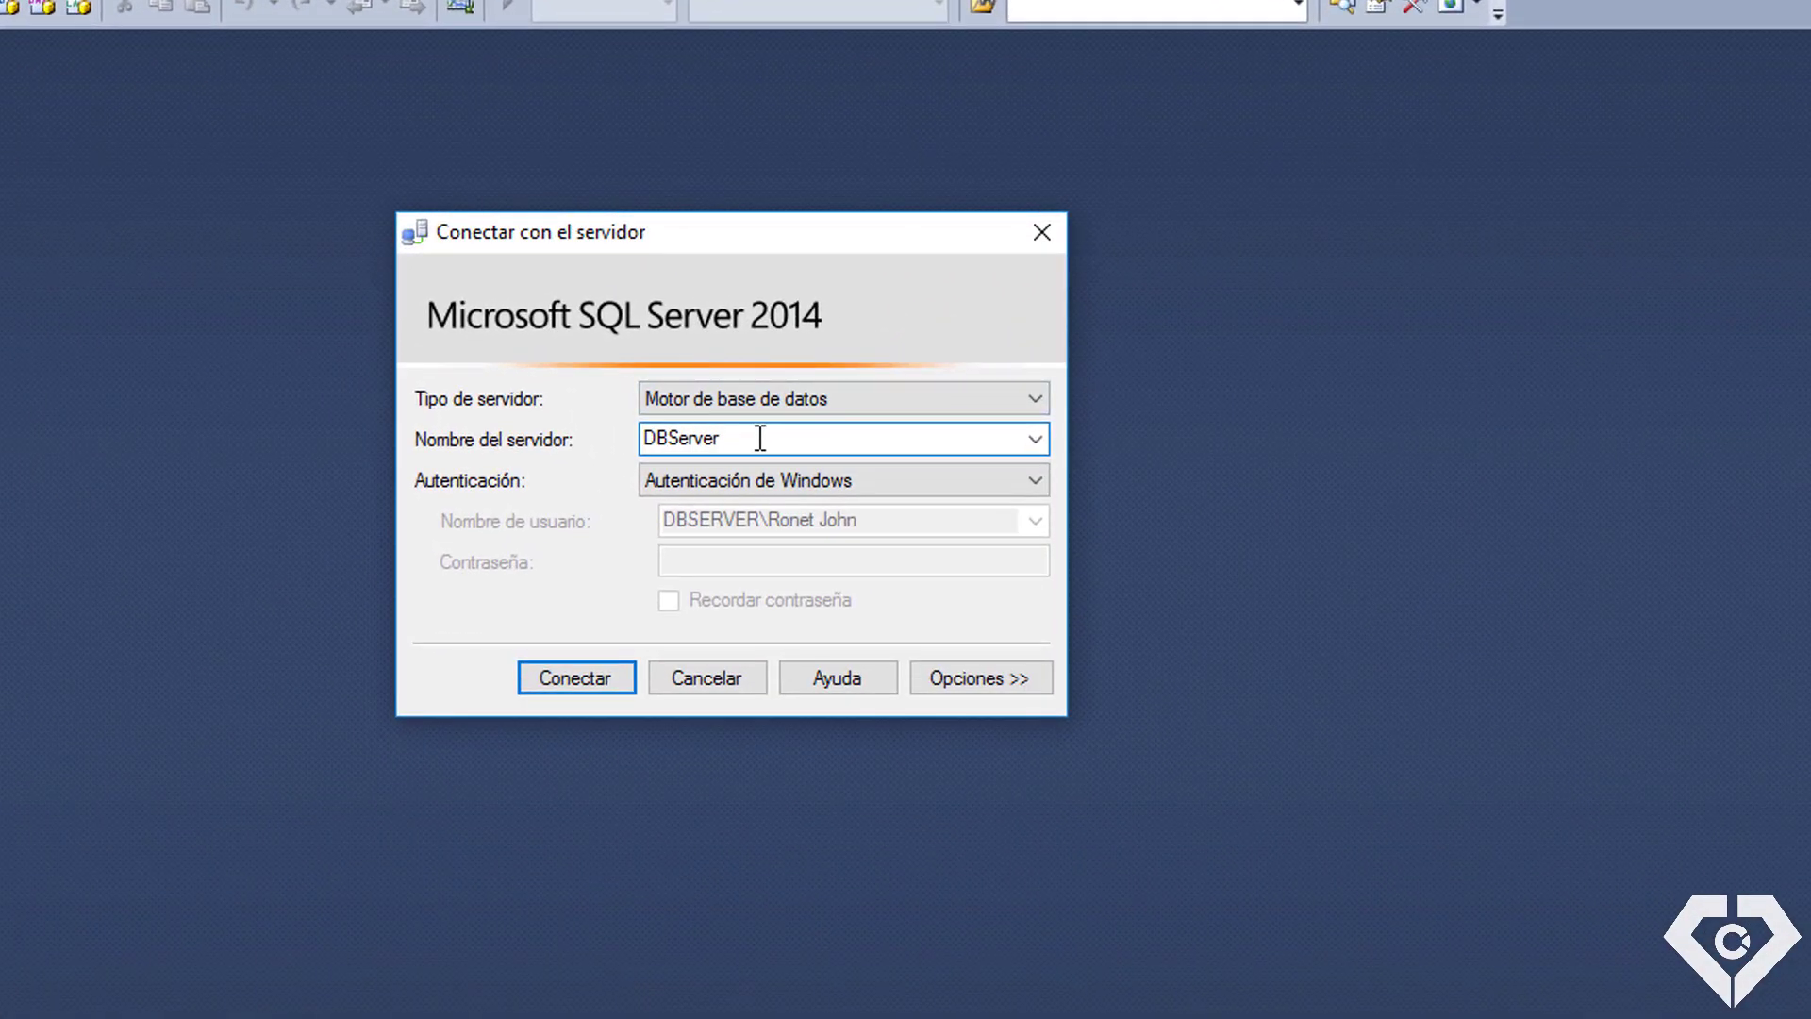
{"action": "type", "text": "\\InnovaTec"}
{"action": "key", "text": "Return"}
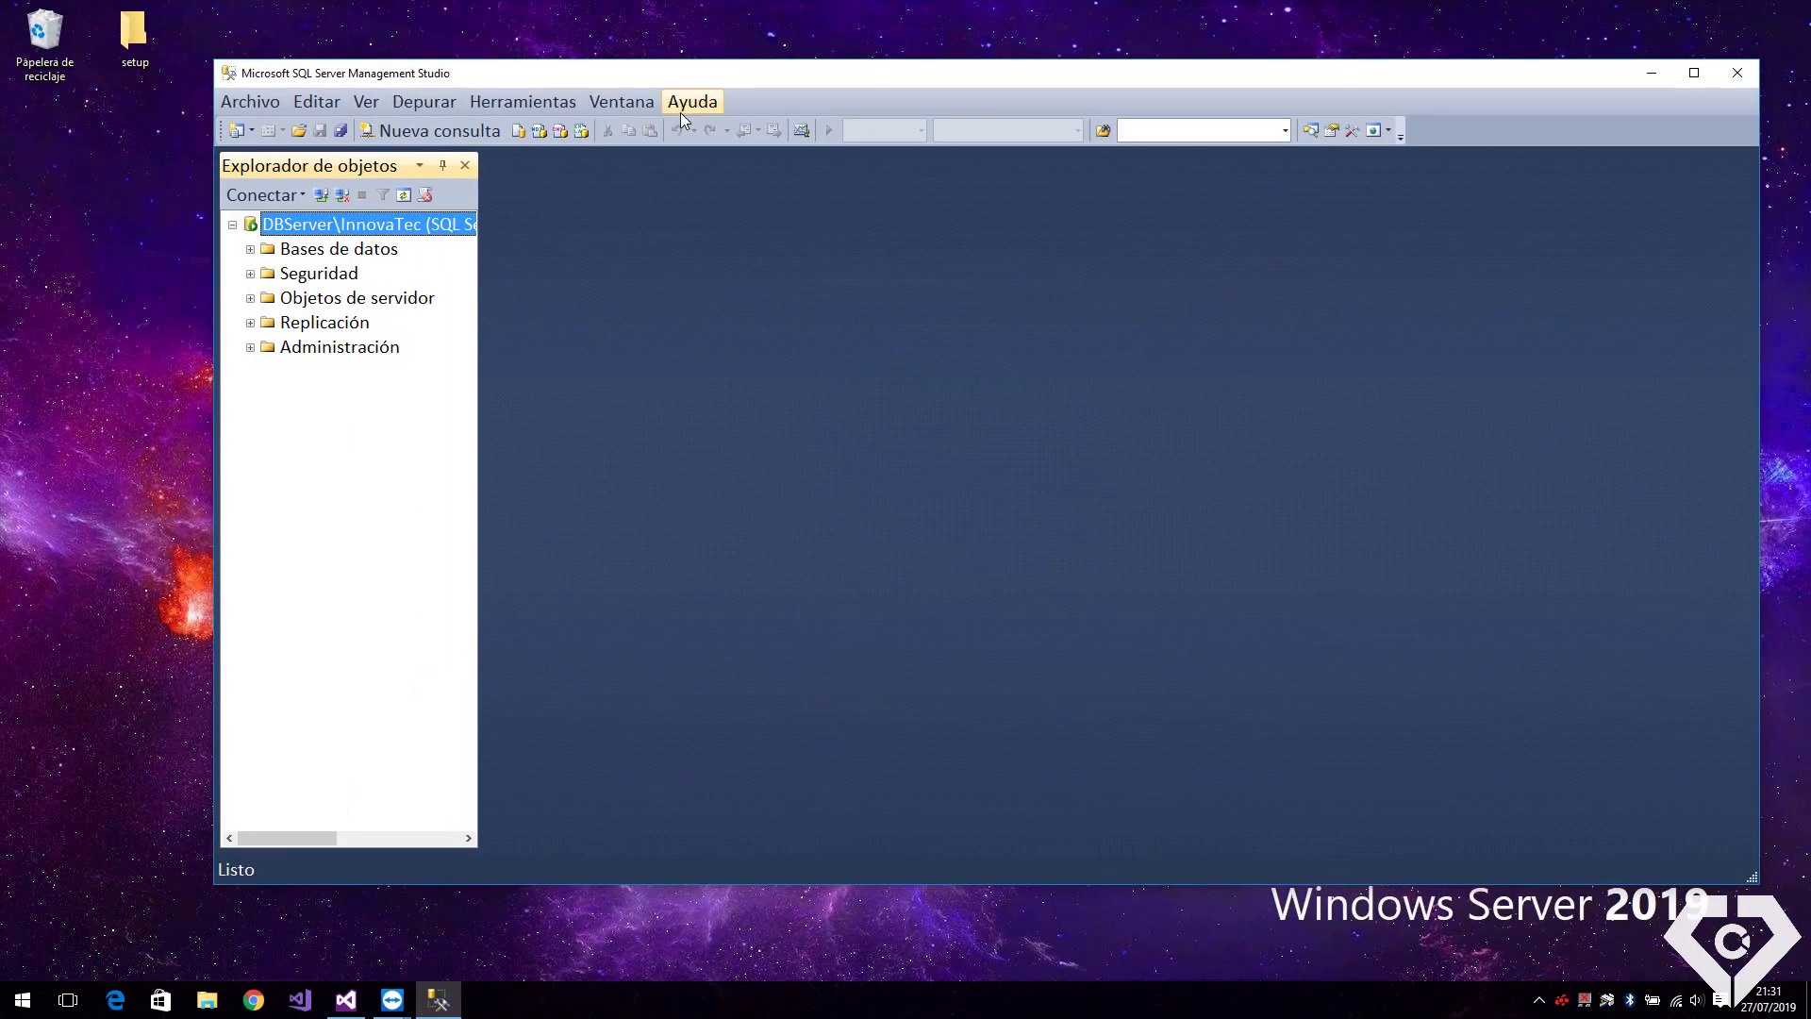
Open the MyCompanyII.sql script file
{"action": "left_click_drag", "start_coordinate": [674, 75], "coordinate": [629, 57]}
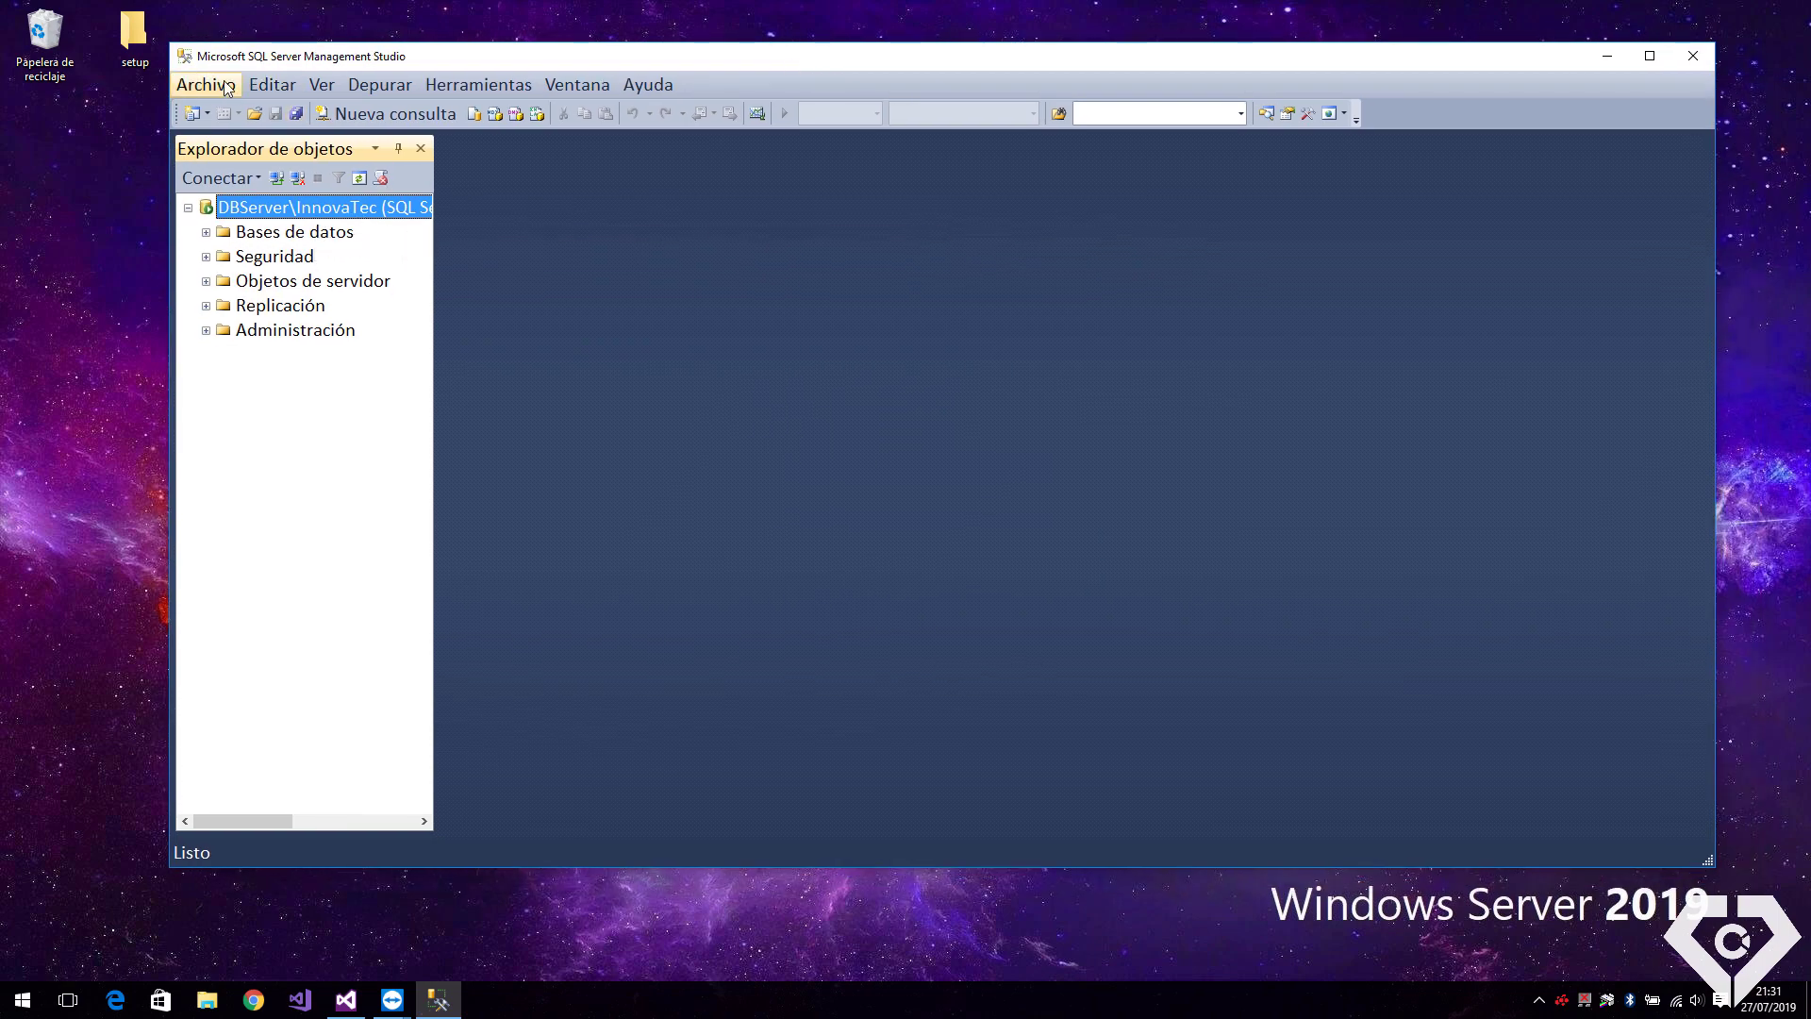
{"action": "left_click", "coordinate": [206, 84]}
{"action": "mouse_move", "coordinate": [411, 198]}
{"action": "left_click", "coordinate": [780, 267]}
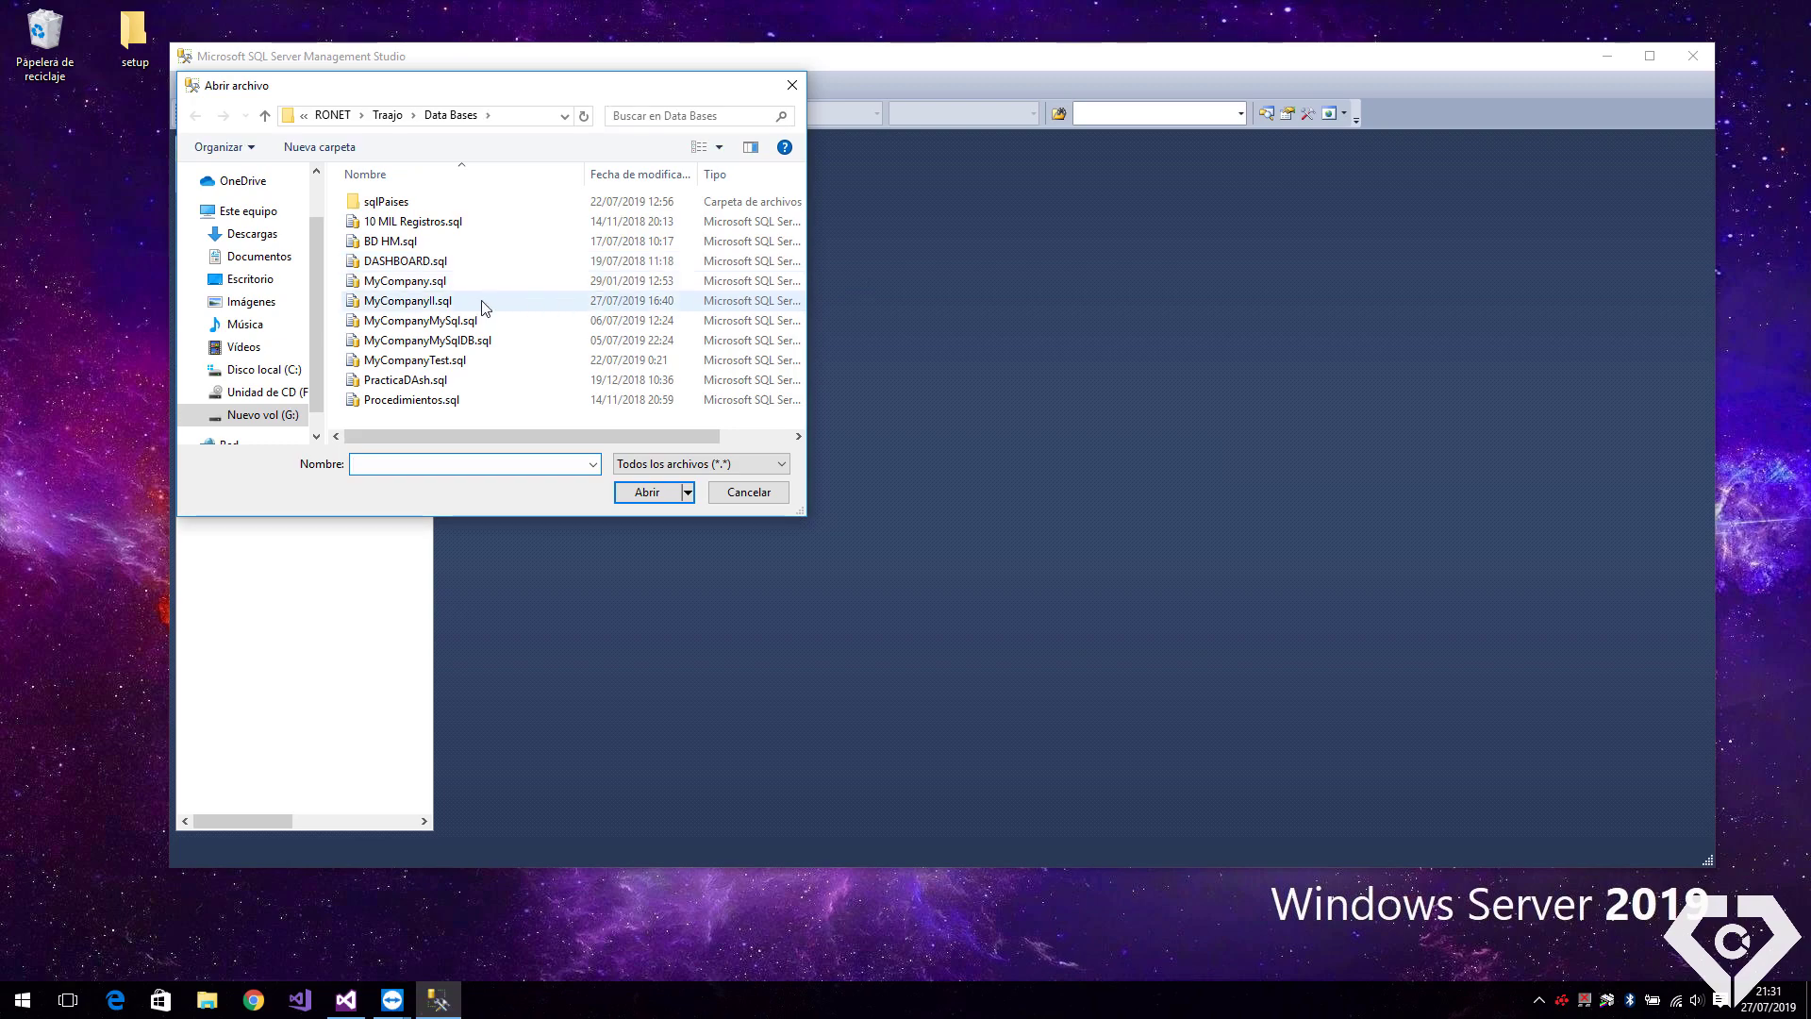
{"action": "left_click", "coordinate": [487, 300]}
{"action": "left_click", "coordinate": [638, 485]}
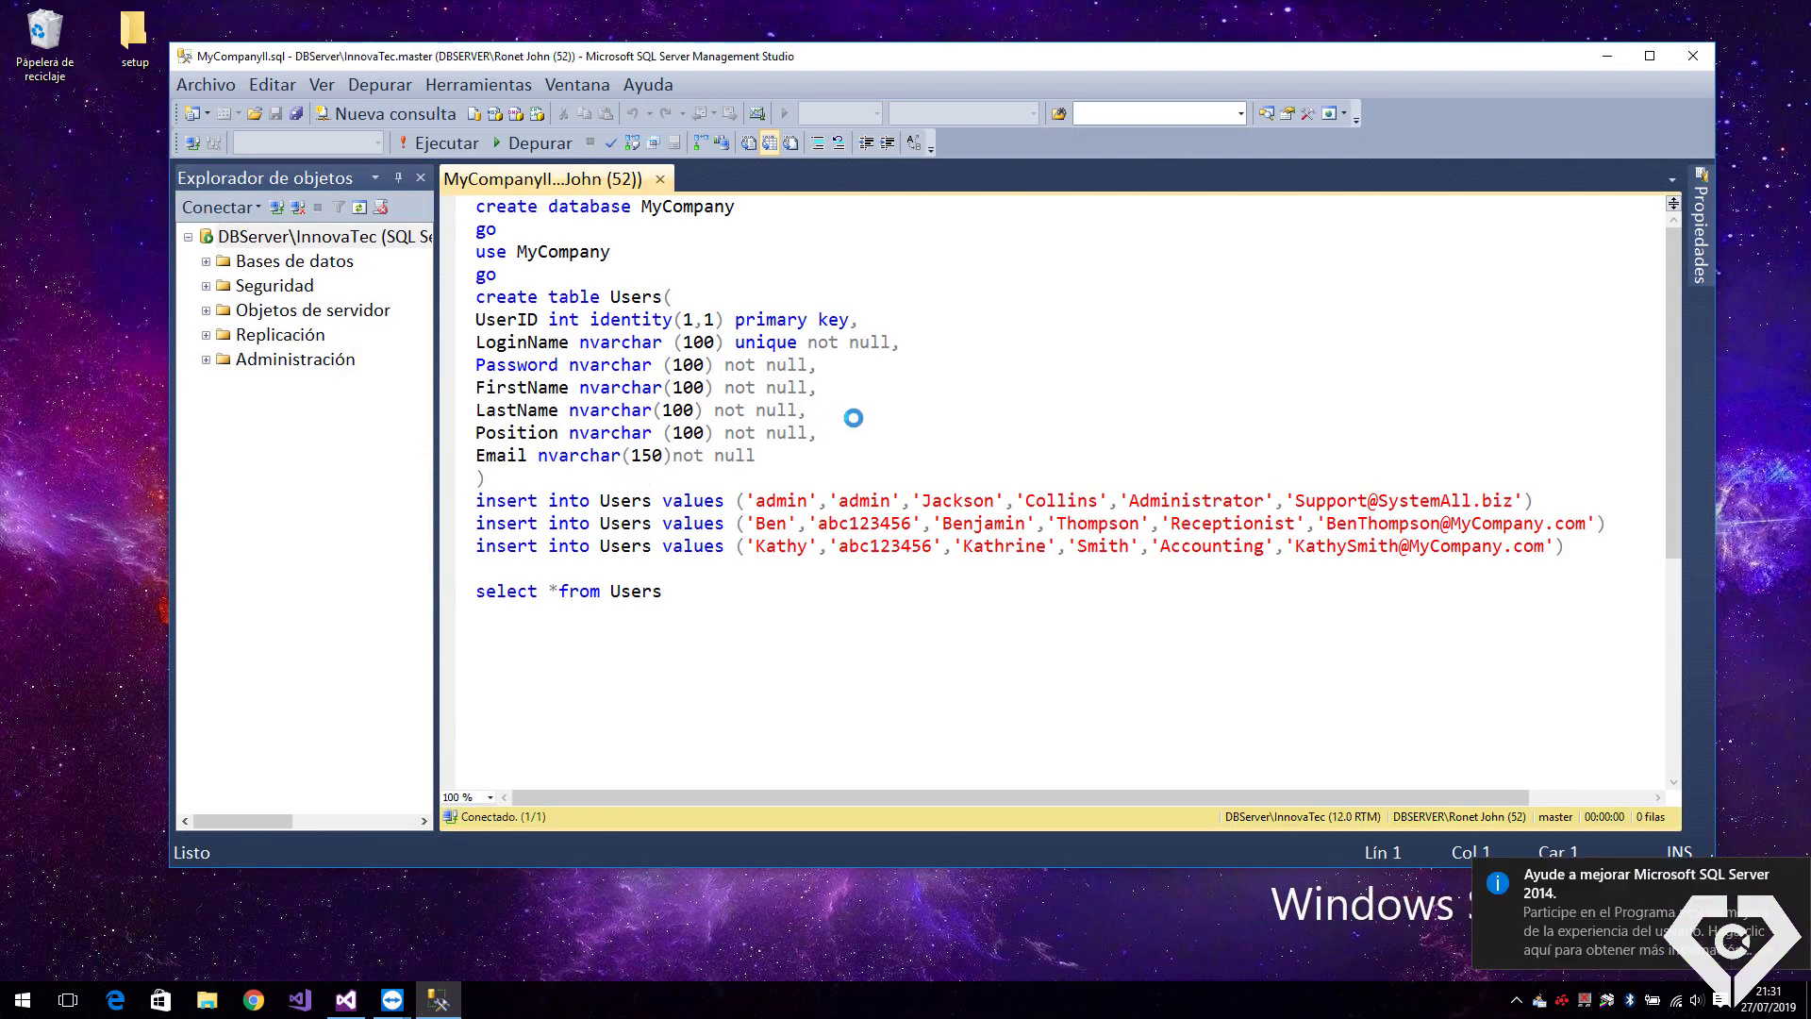
Execute MyCompanyII.sql to list the three Users rows, and resize the results pane
{"action": "left_click", "coordinate": [459, 142]}
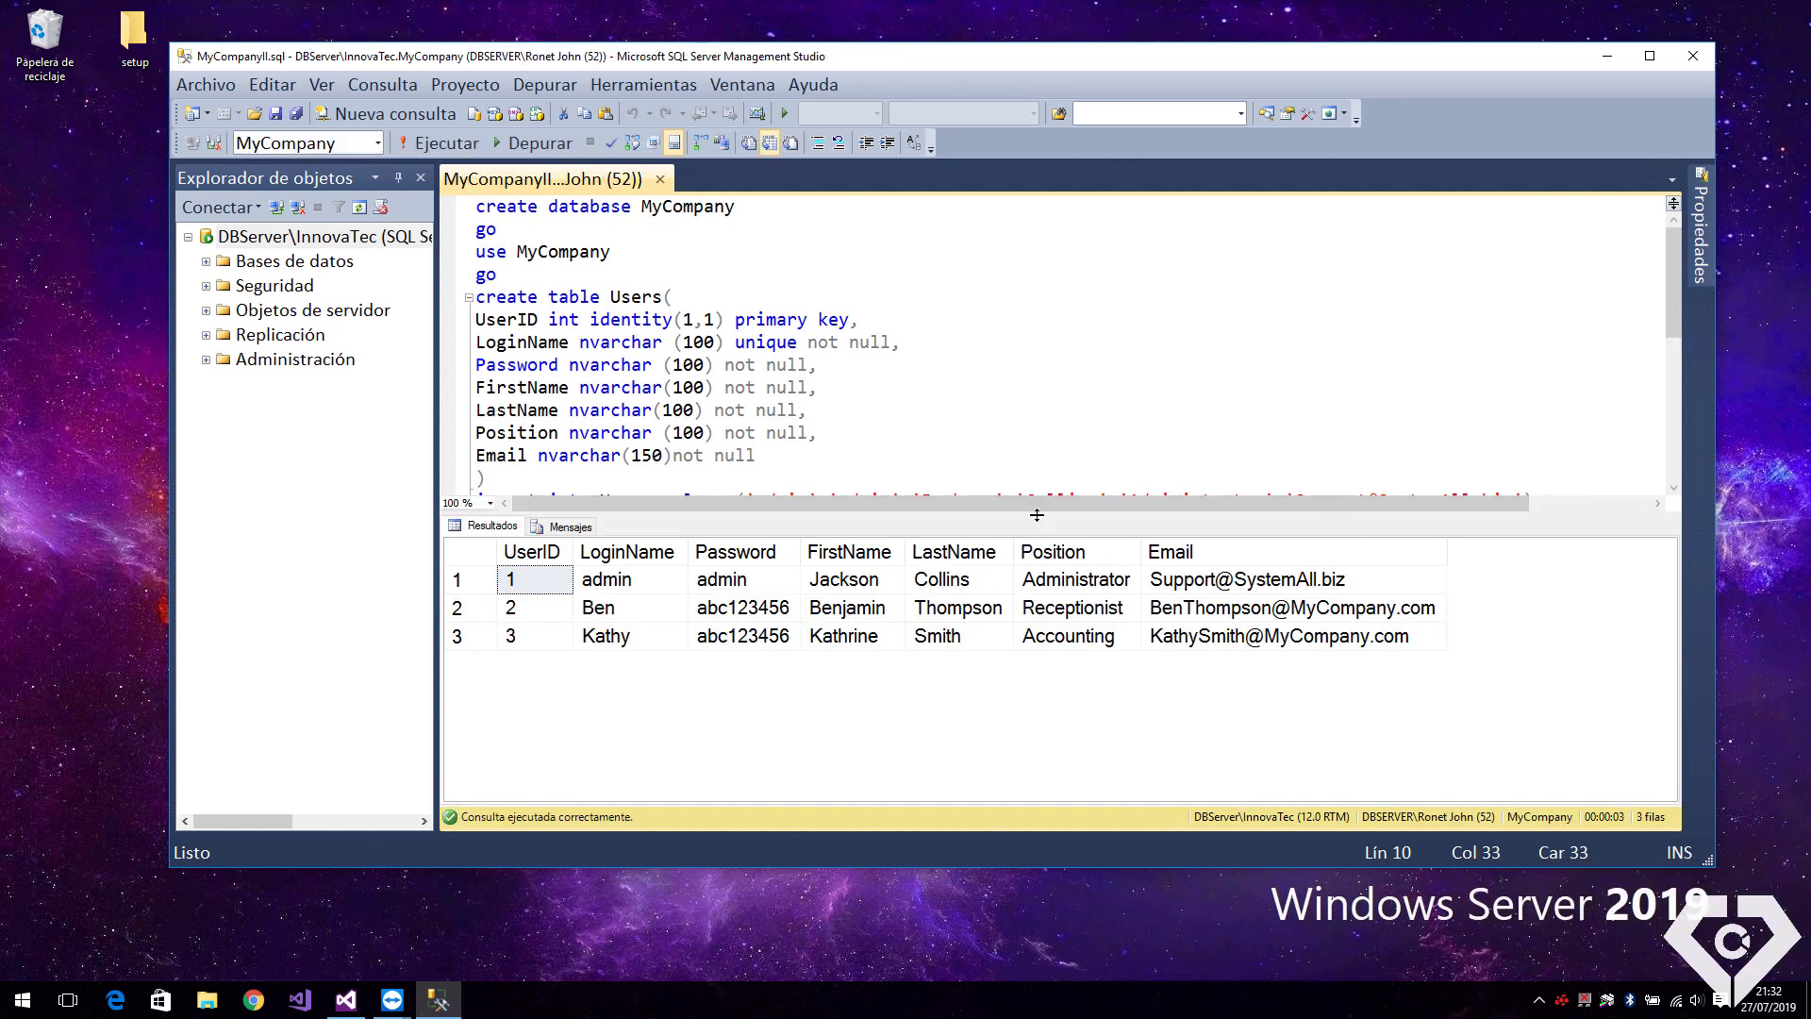
{"action": "left_click_drag", "start_coordinate": [1037, 516], "coordinate": [1023, 648]}
{"action": "left_click", "coordinate": [933, 546]}
{"action": "left_click", "coordinate": [839, 303]}
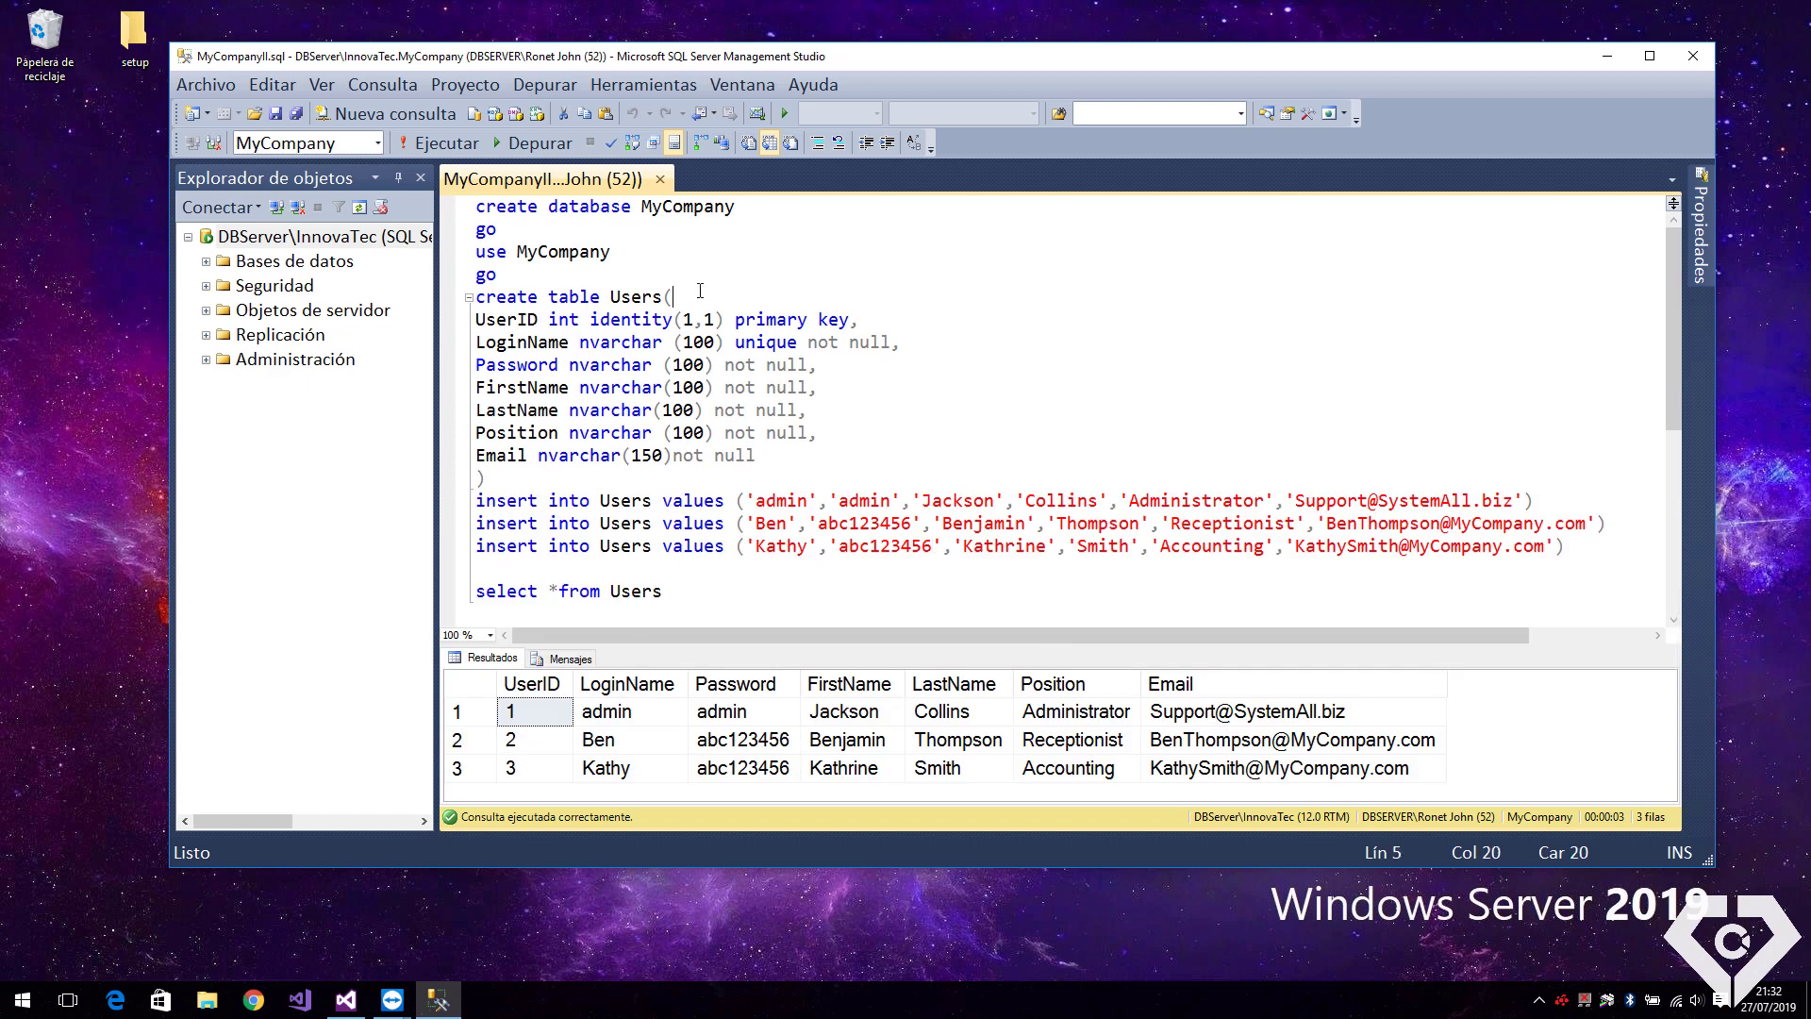
{"action": "left_click", "coordinate": [277, 207]}
{"action": "left_click", "coordinate": [1029, 415]}
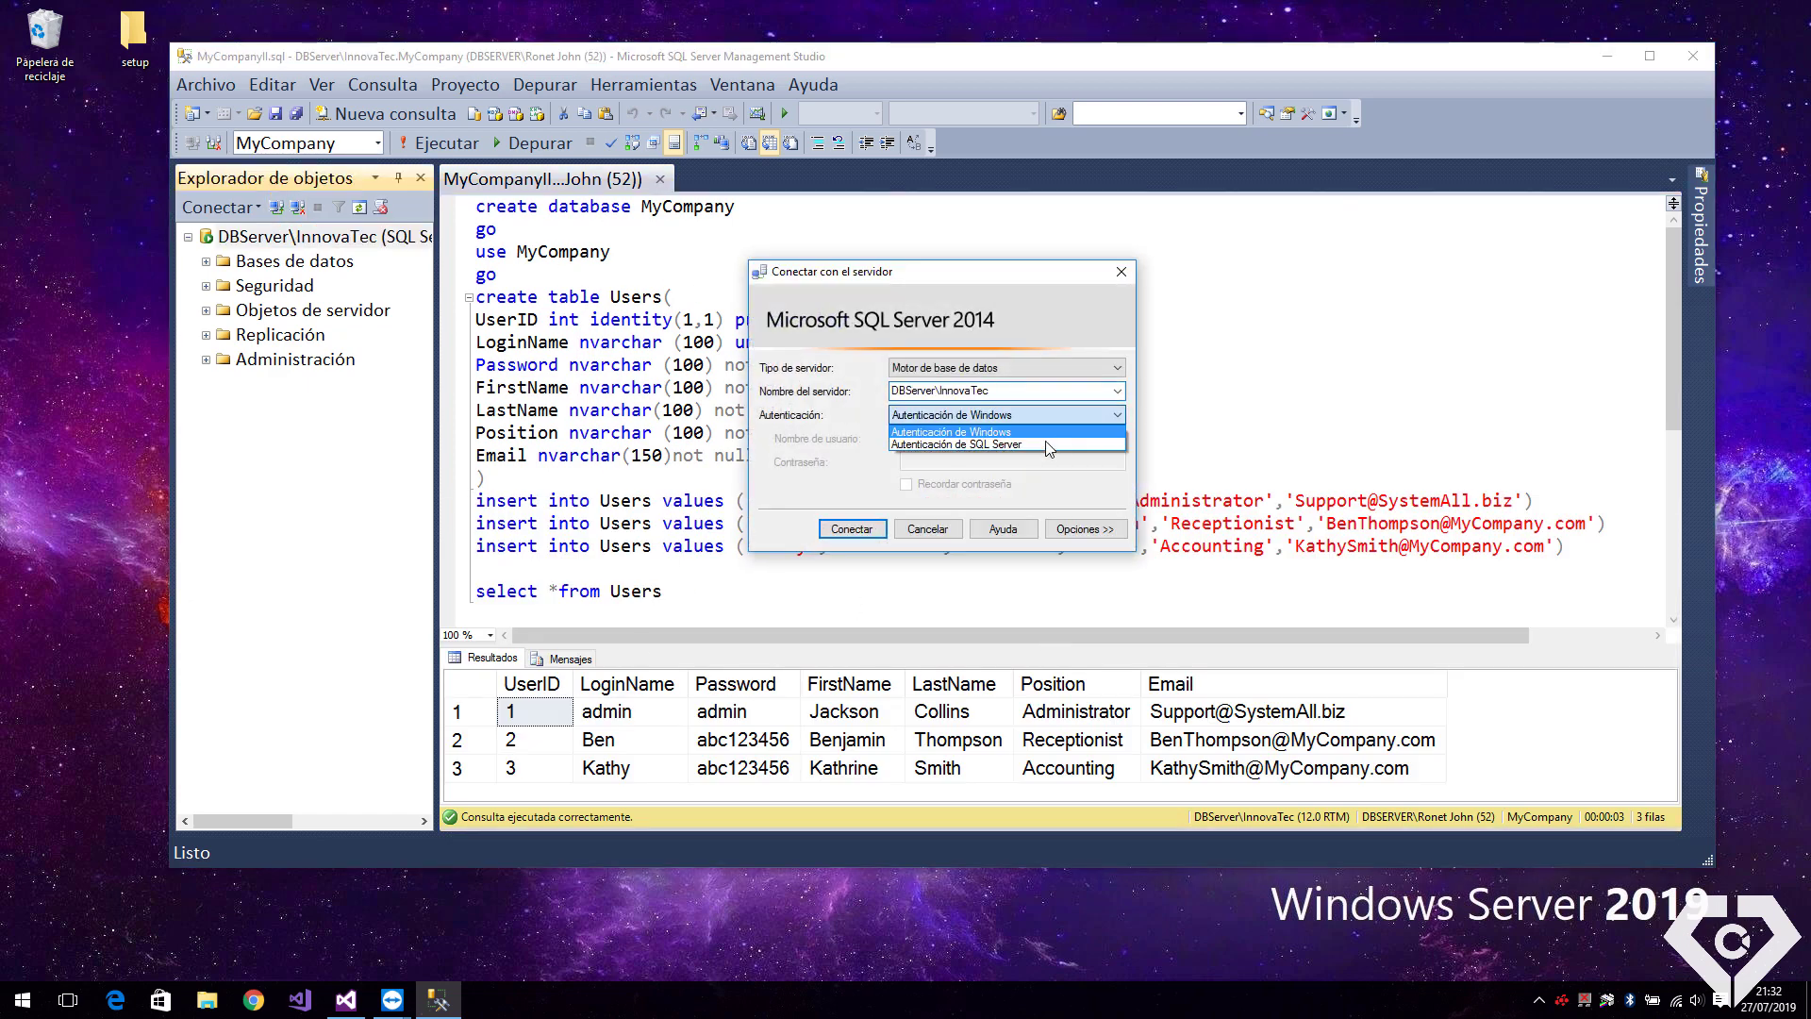
{"action": "left_click", "coordinate": [1047, 444]}
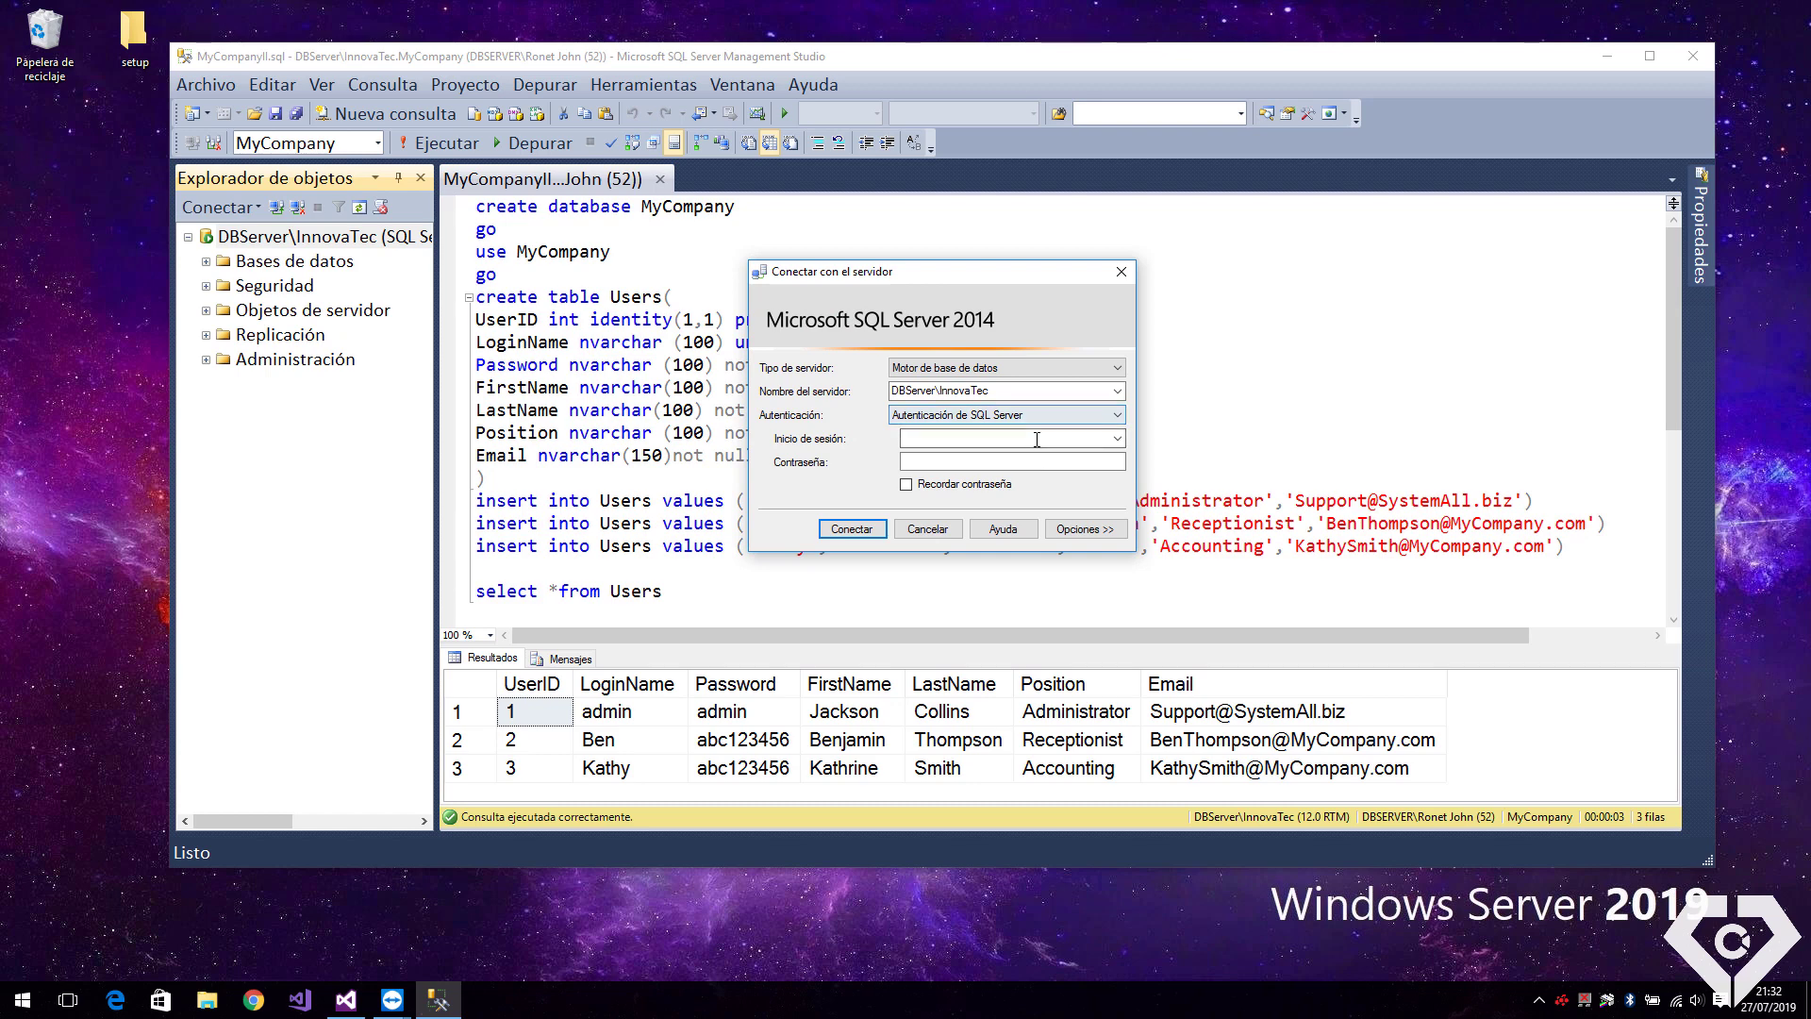
{"action": "left_click", "coordinate": [1036, 438]}
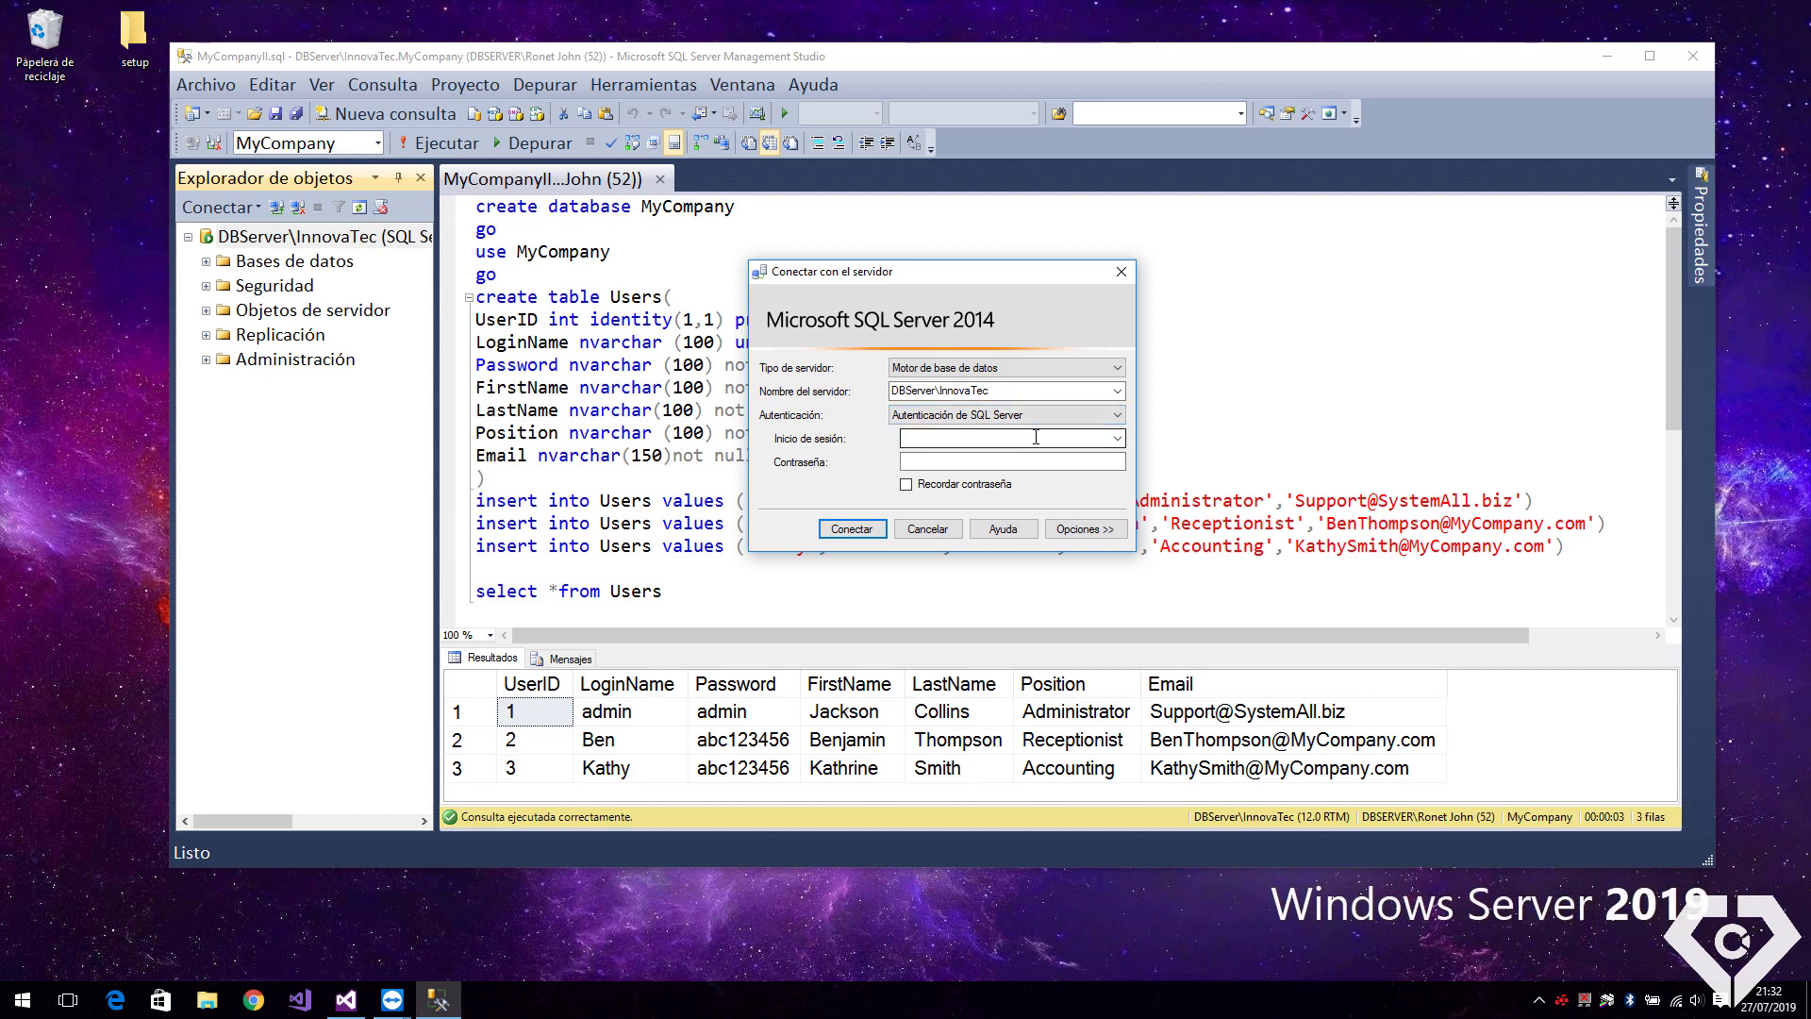
{"action": "left_click", "coordinate": [1120, 273]}
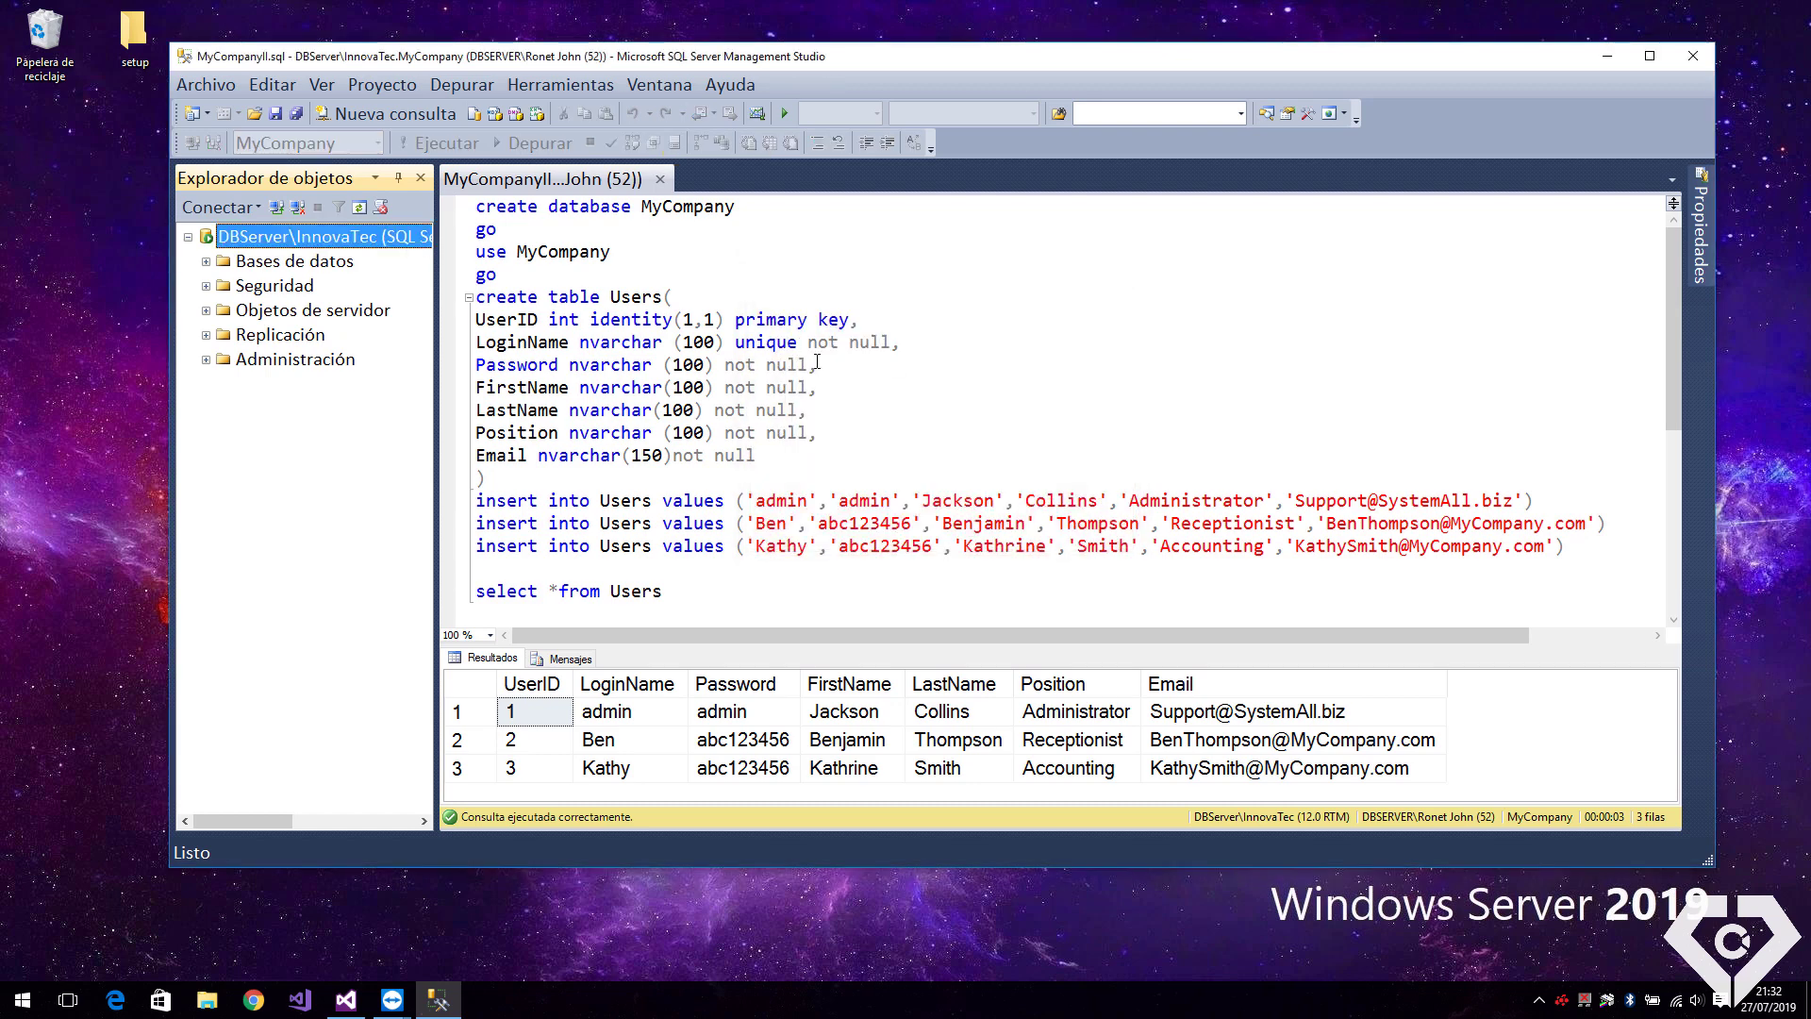
Switch the InnovaTec server to SQL Server and Windows authentication mode in its Security properties
{"action": "right_click", "coordinate": [329, 244]}
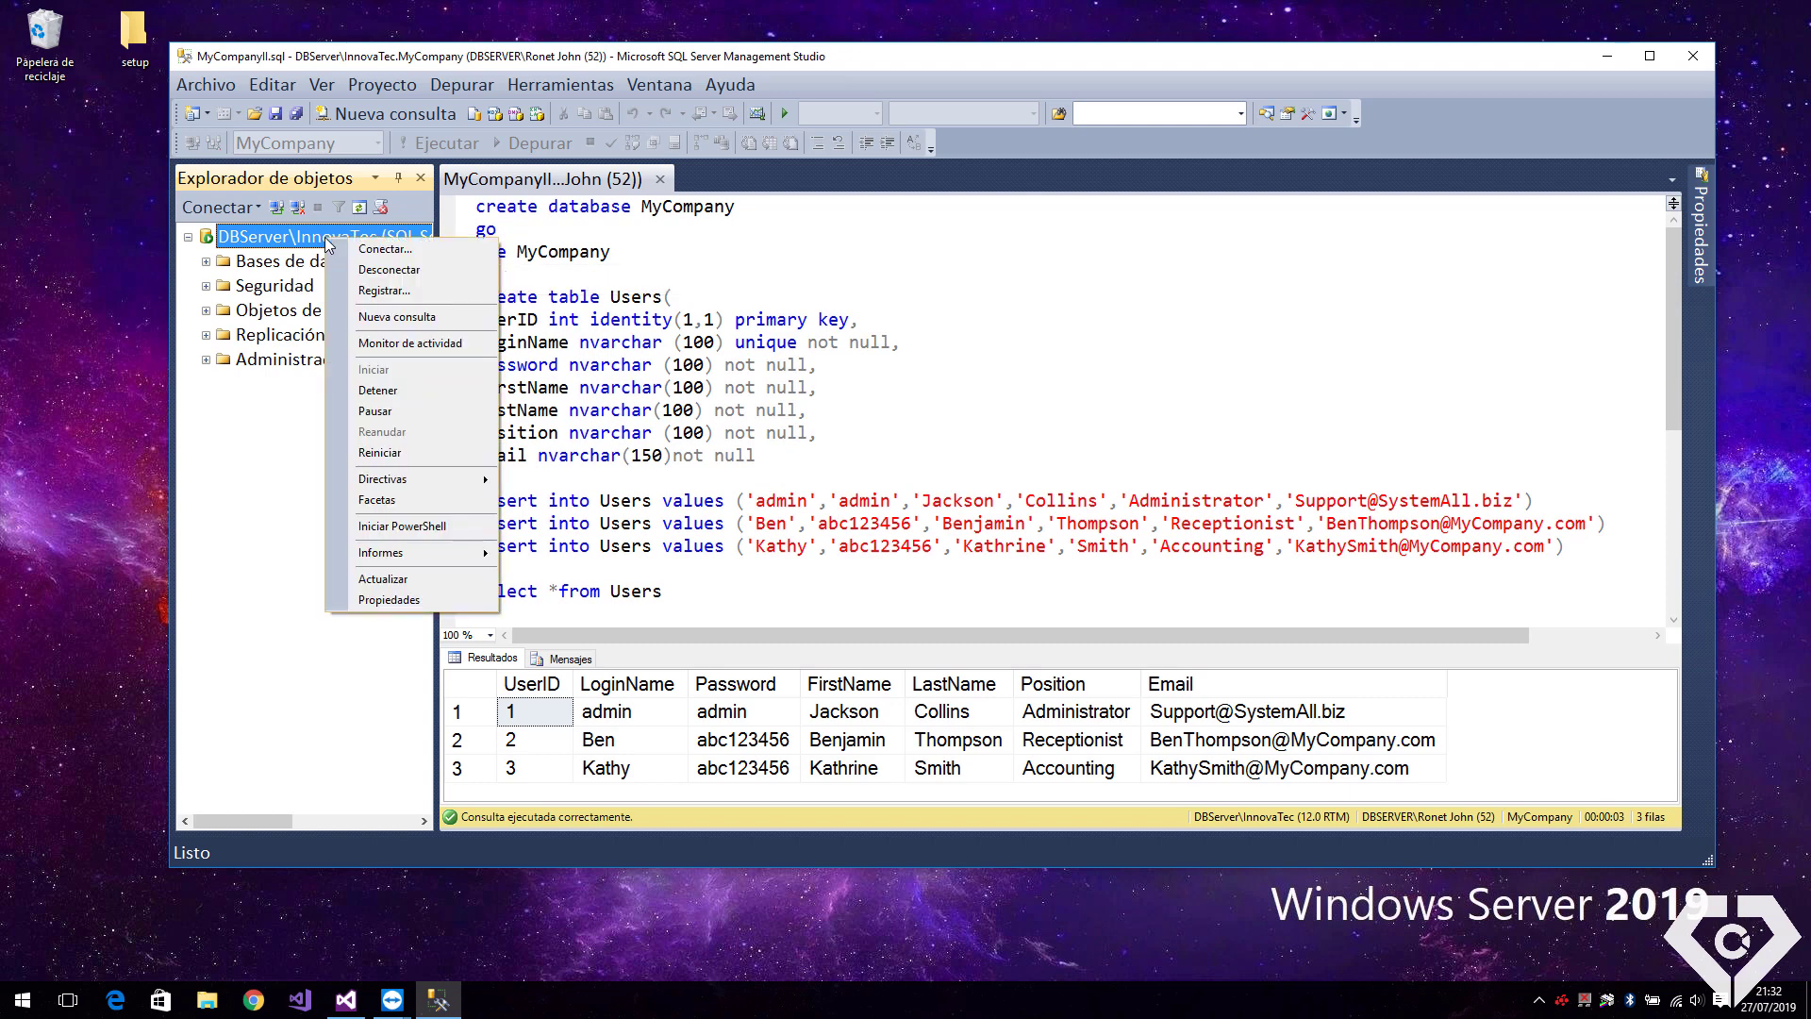
{"action": "left_click", "coordinate": [424, 596]}
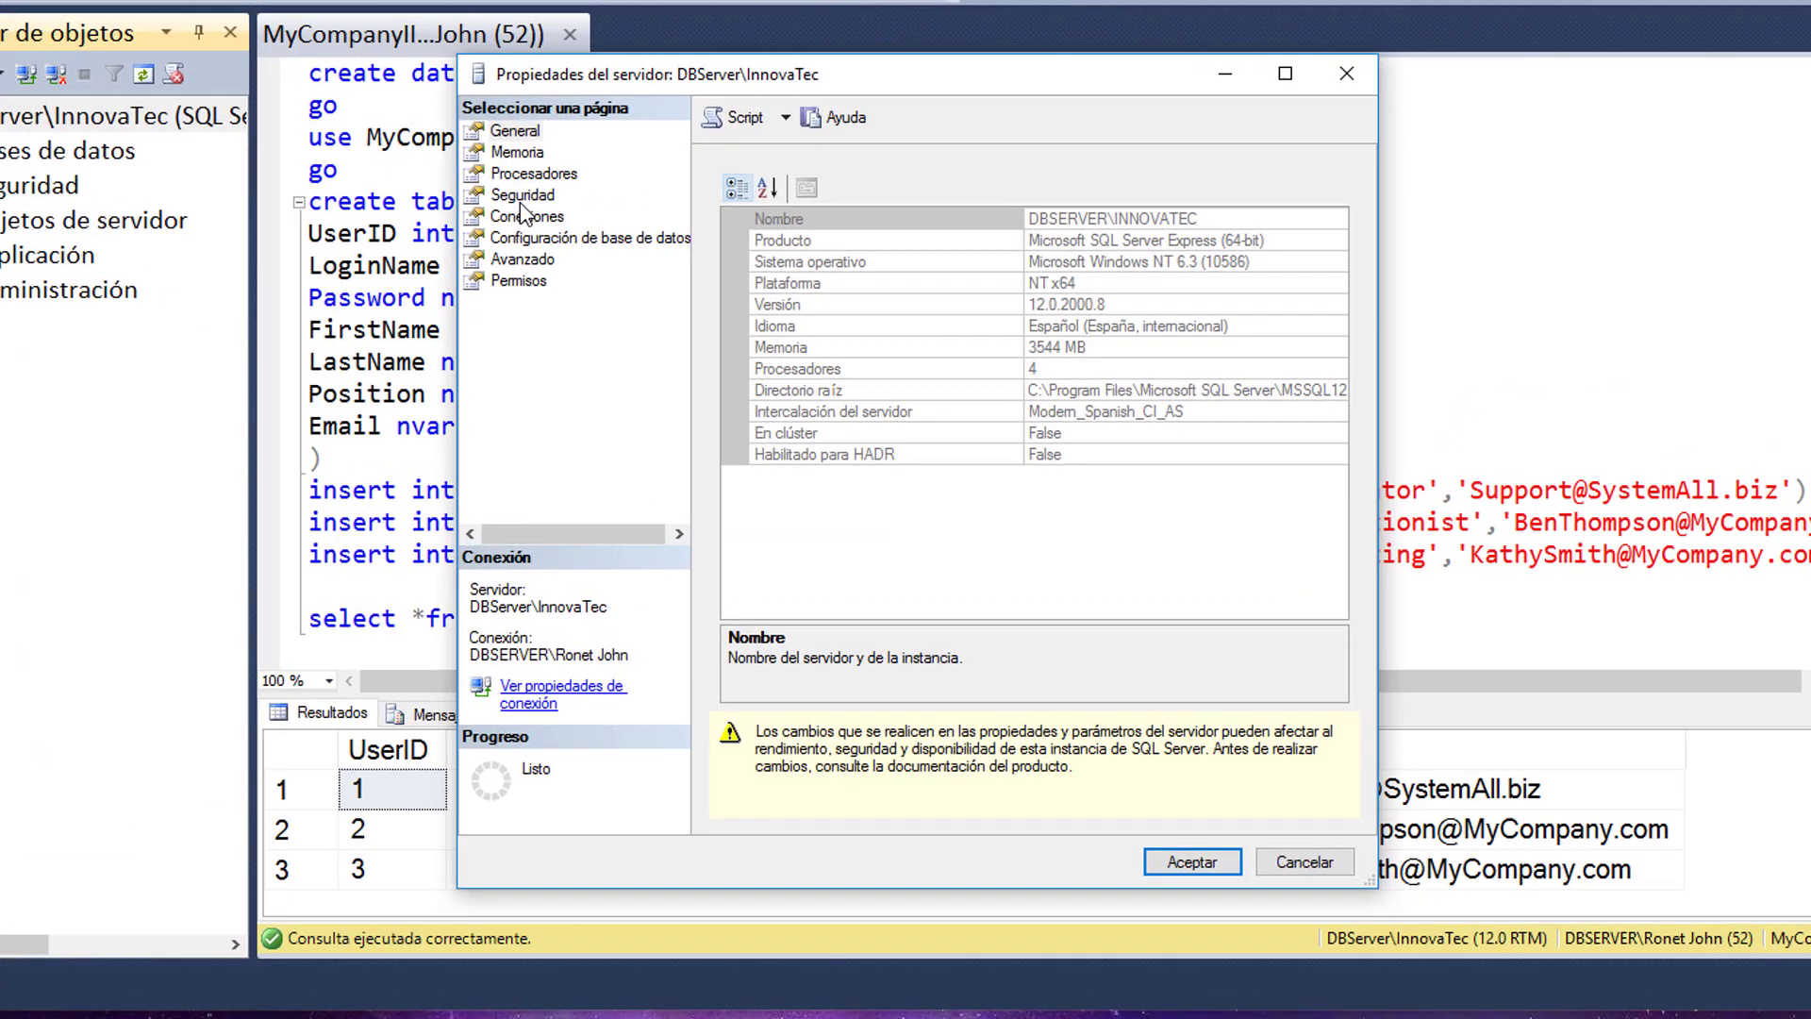
{"action": "left_click", "coordinate": [519, 195]}
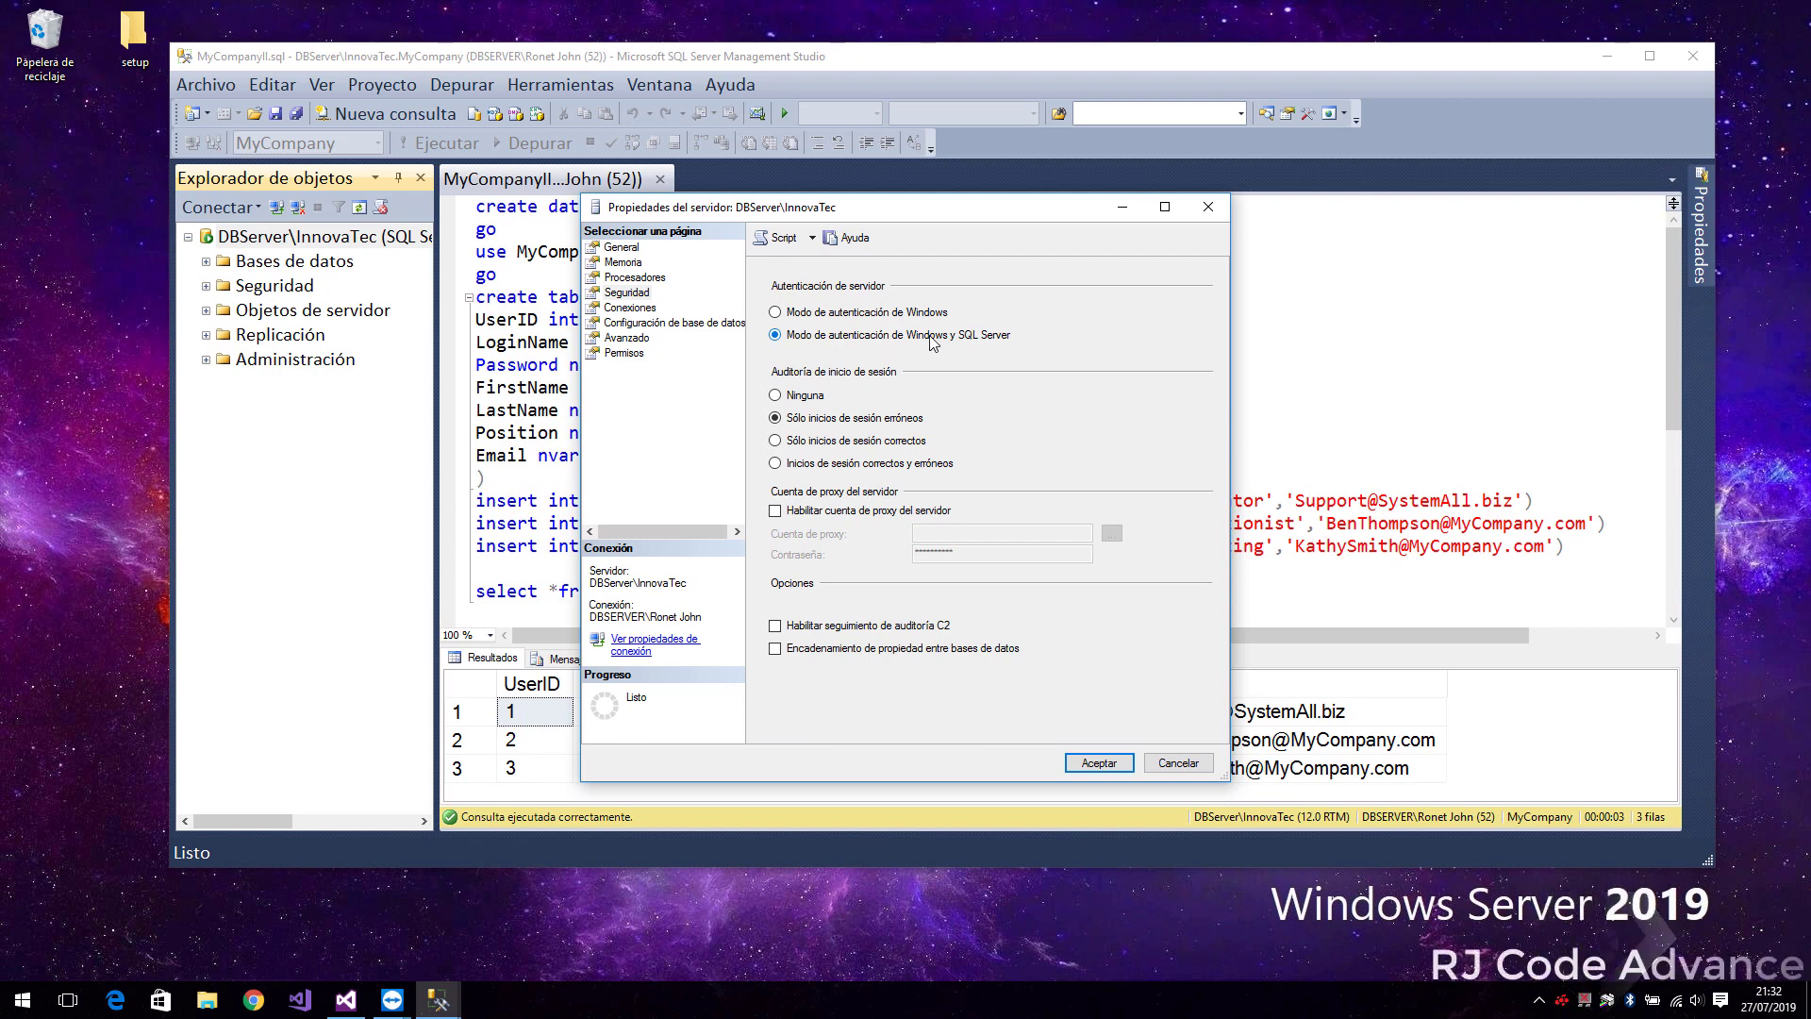
{"action": "left_click", "coordinate": [1103, 762]}
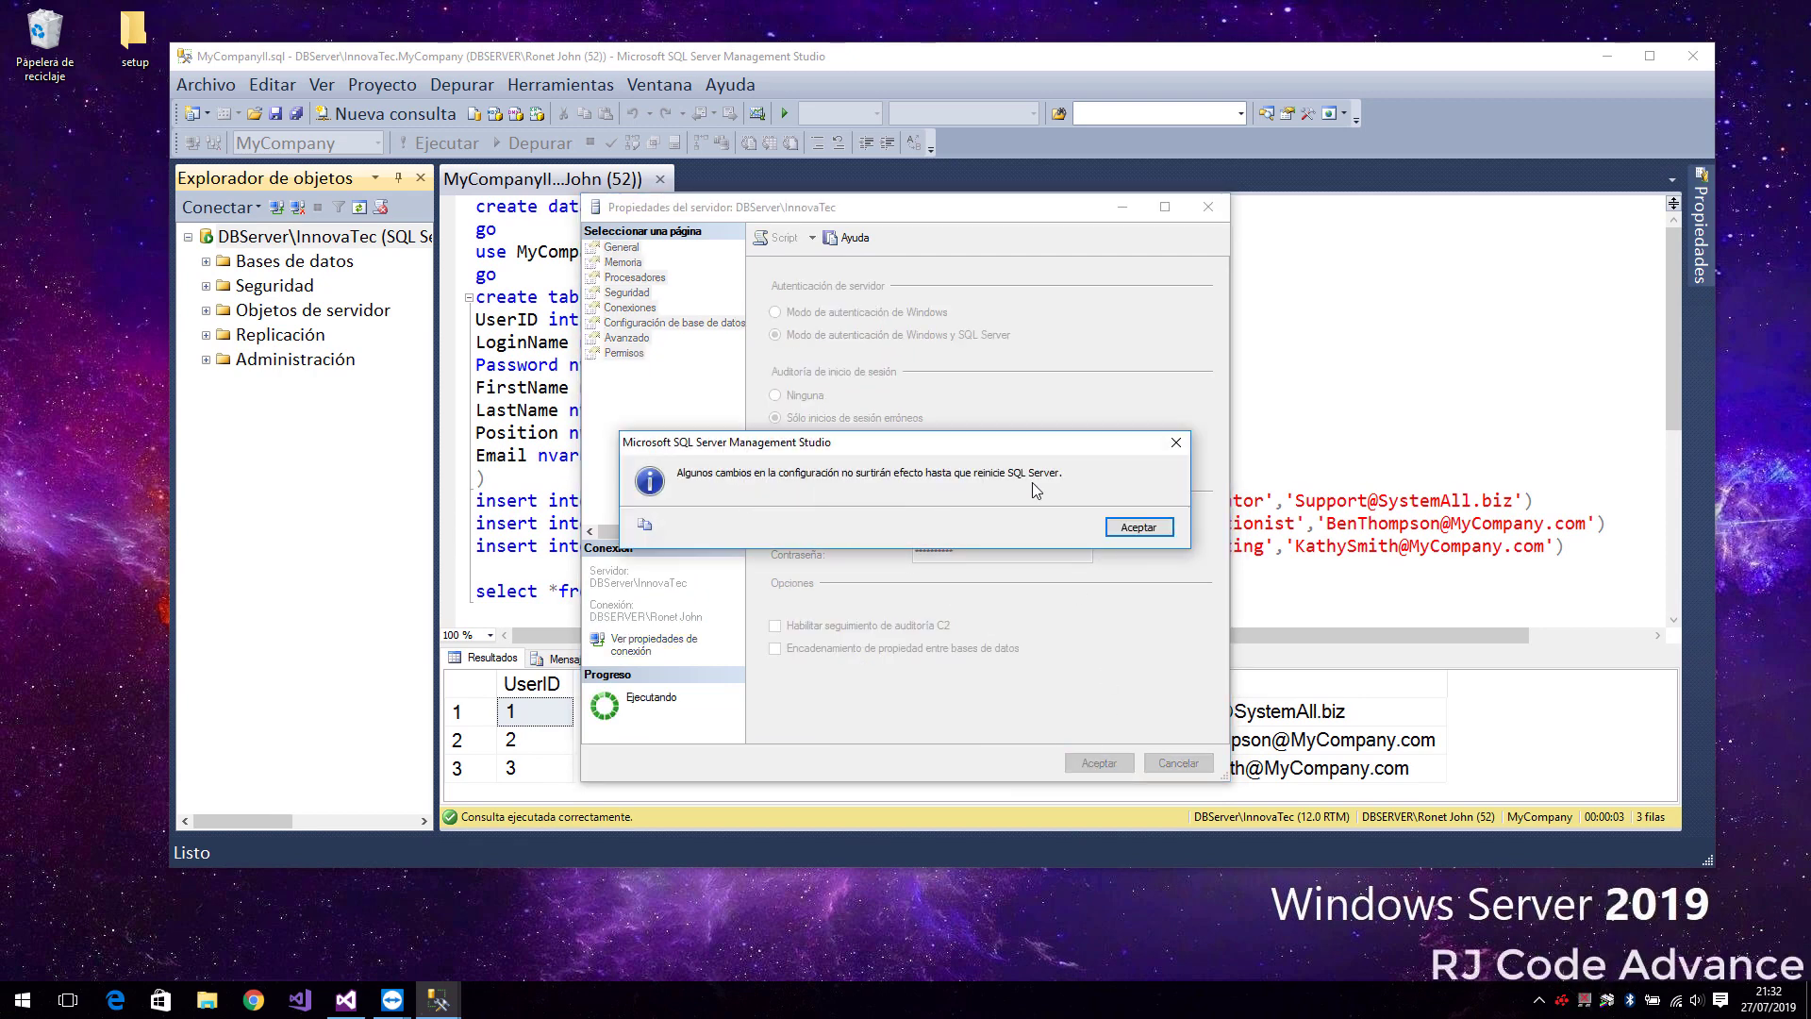
{"action": "left_click", "coordinate": [1132, 529]}
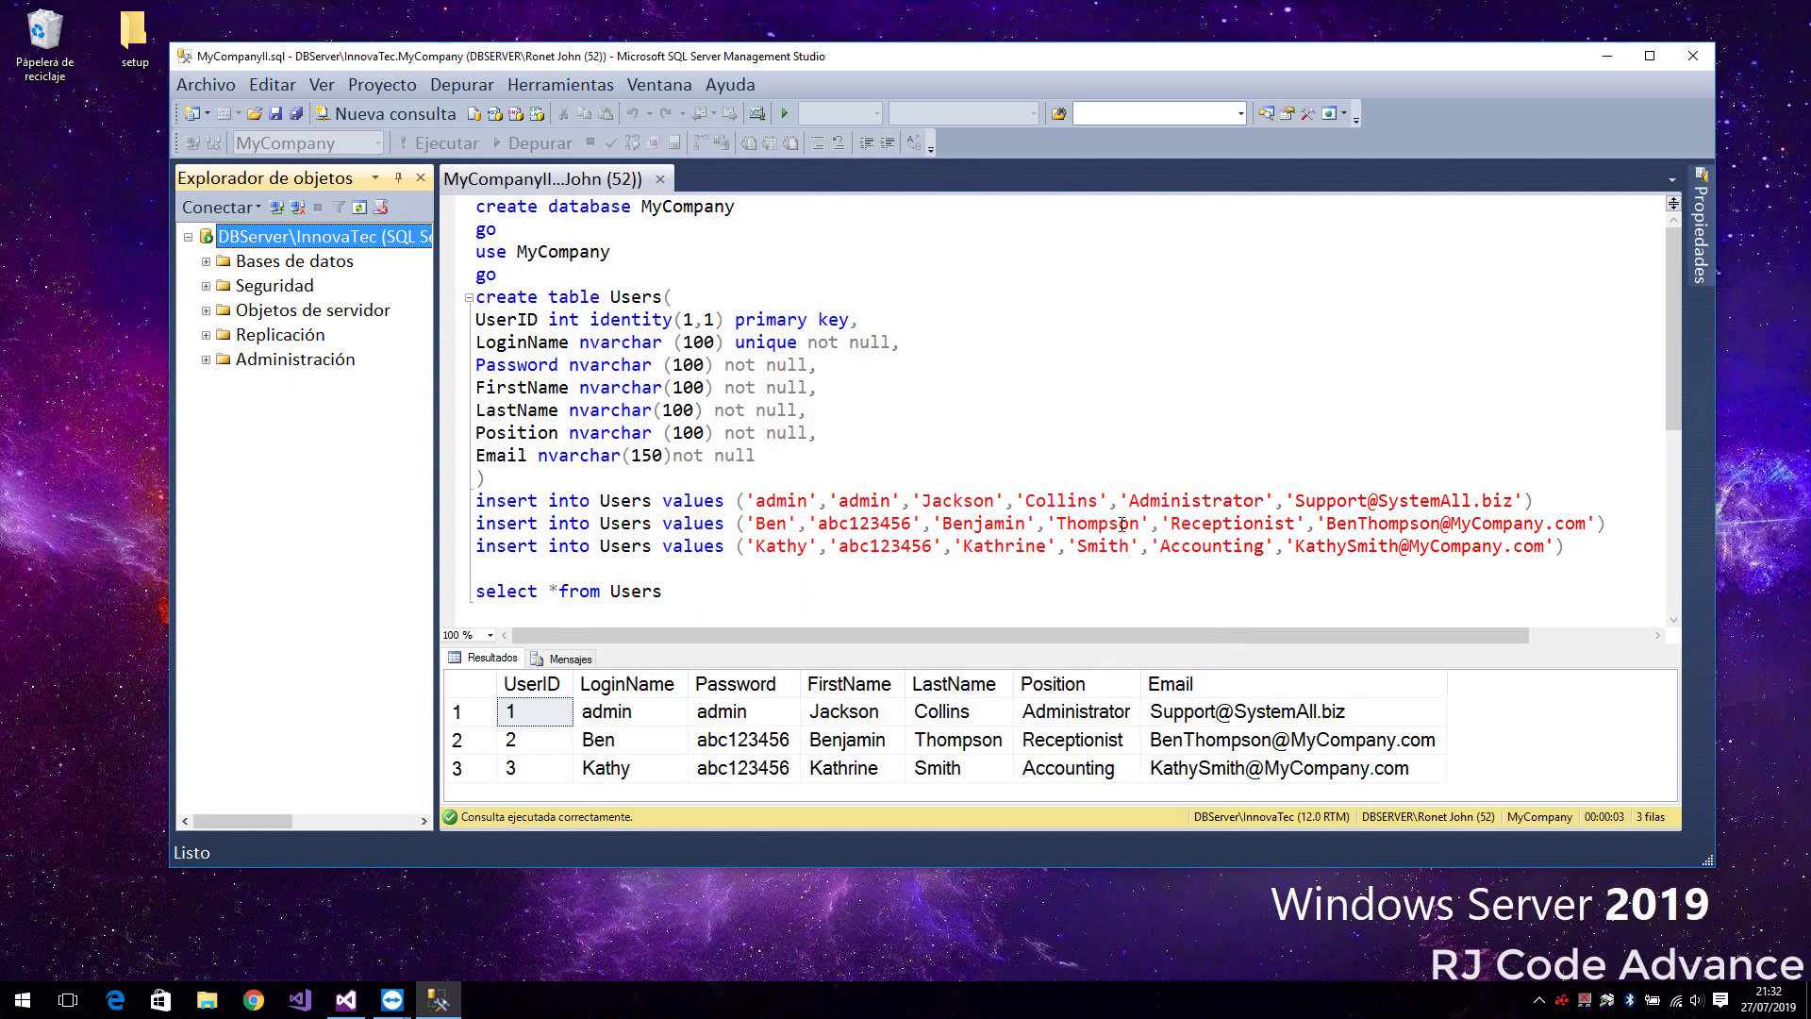
Close Management Studio and open the Services console via a 'serv' search
{"action": "left_click", "coordinate": [1698, 59]}
{"action": "key", "text": "super"}
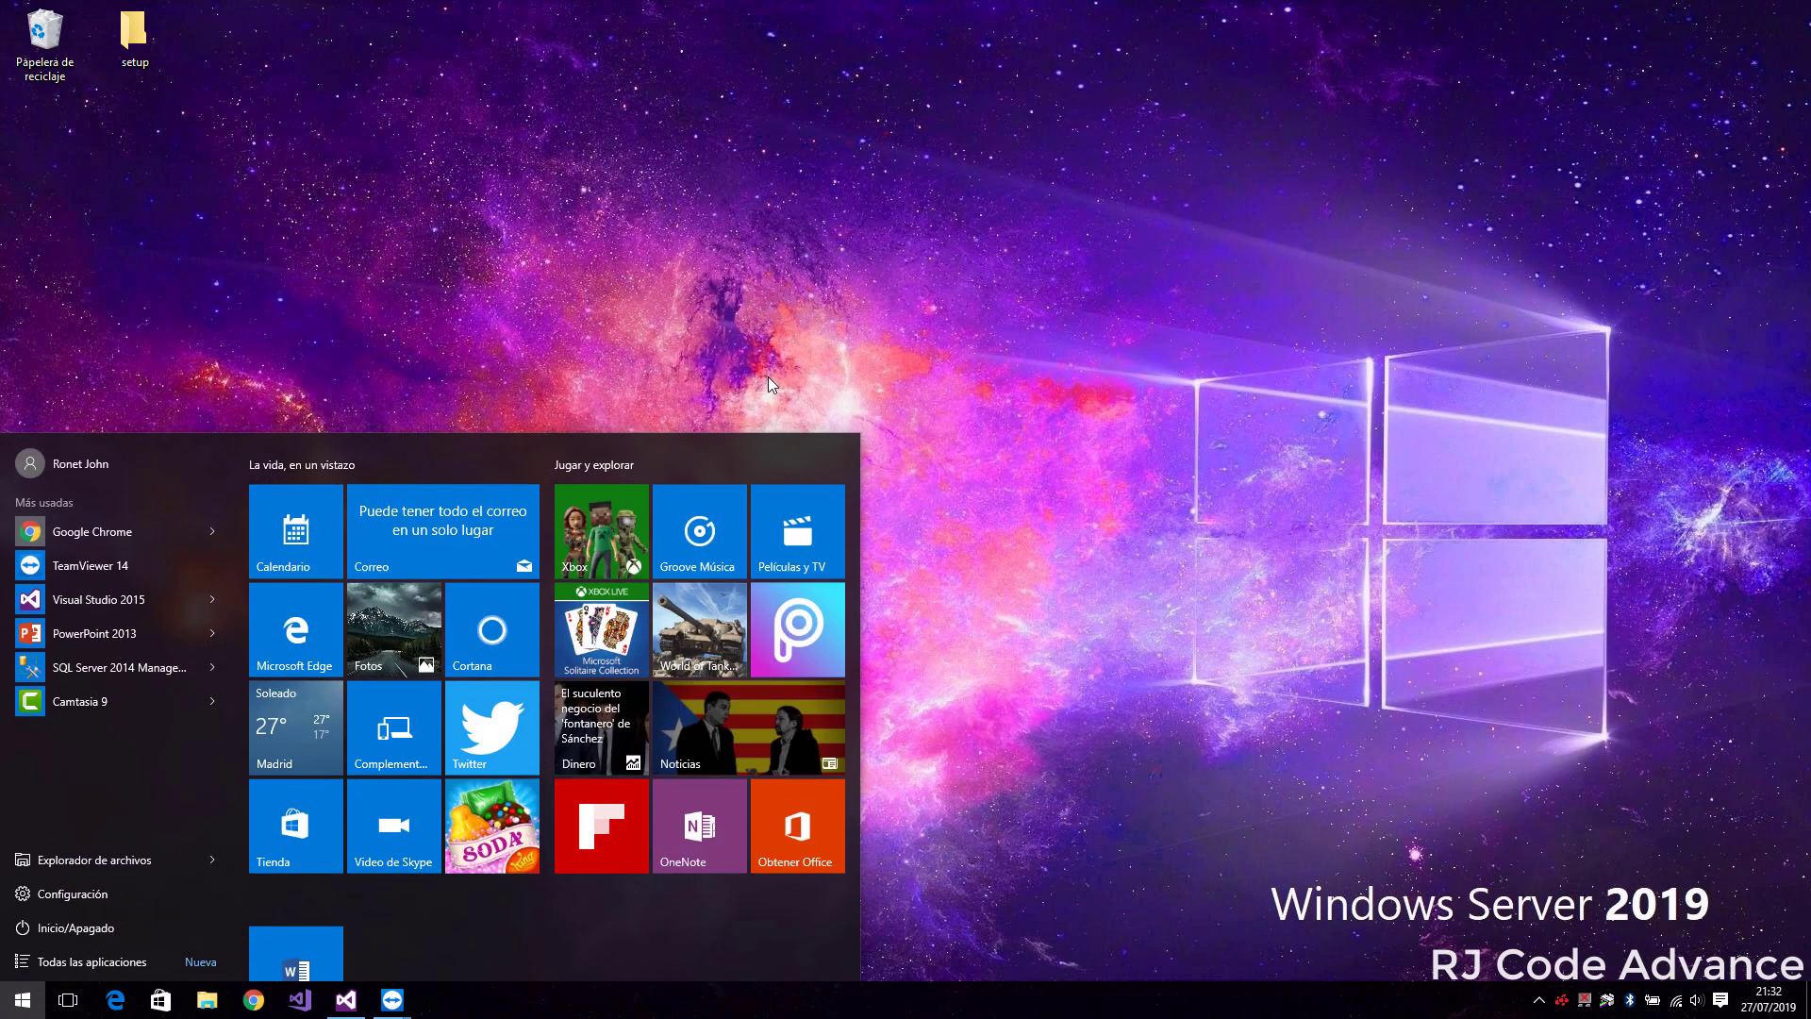
{"action": "type", "text": "serv"}
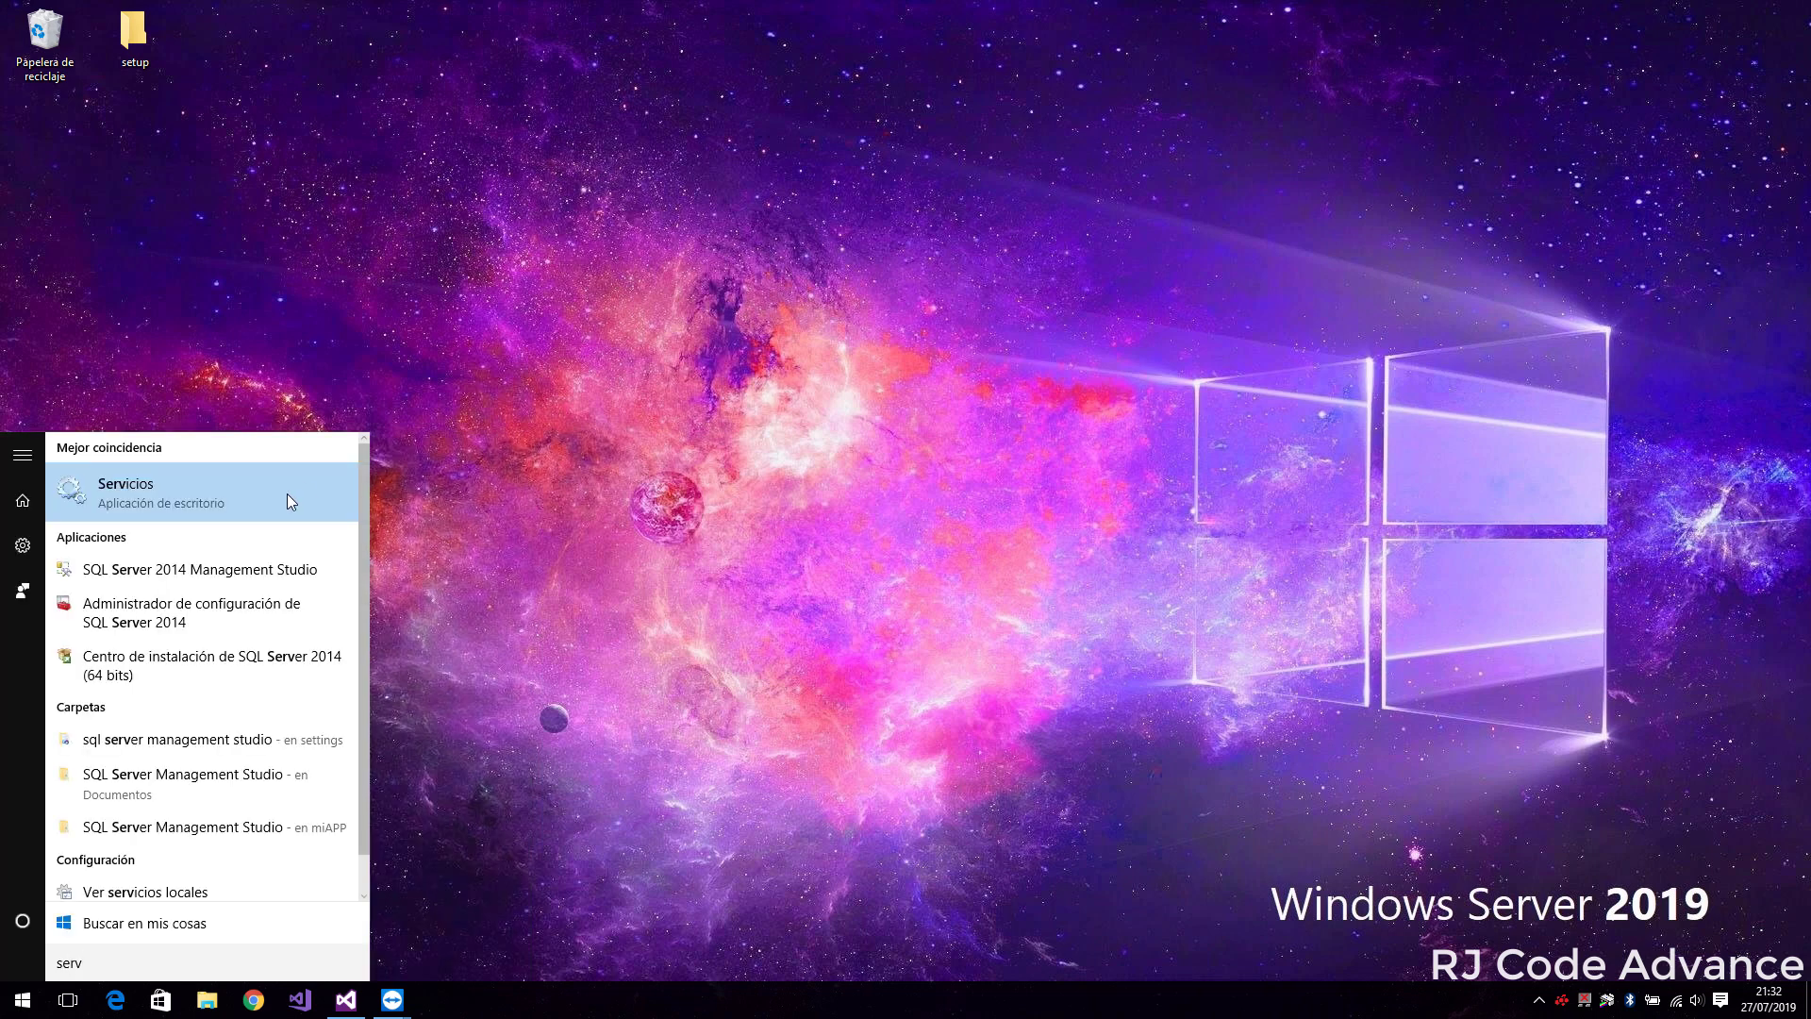
{"action": "left_click", "coordinate": [286, 494]}
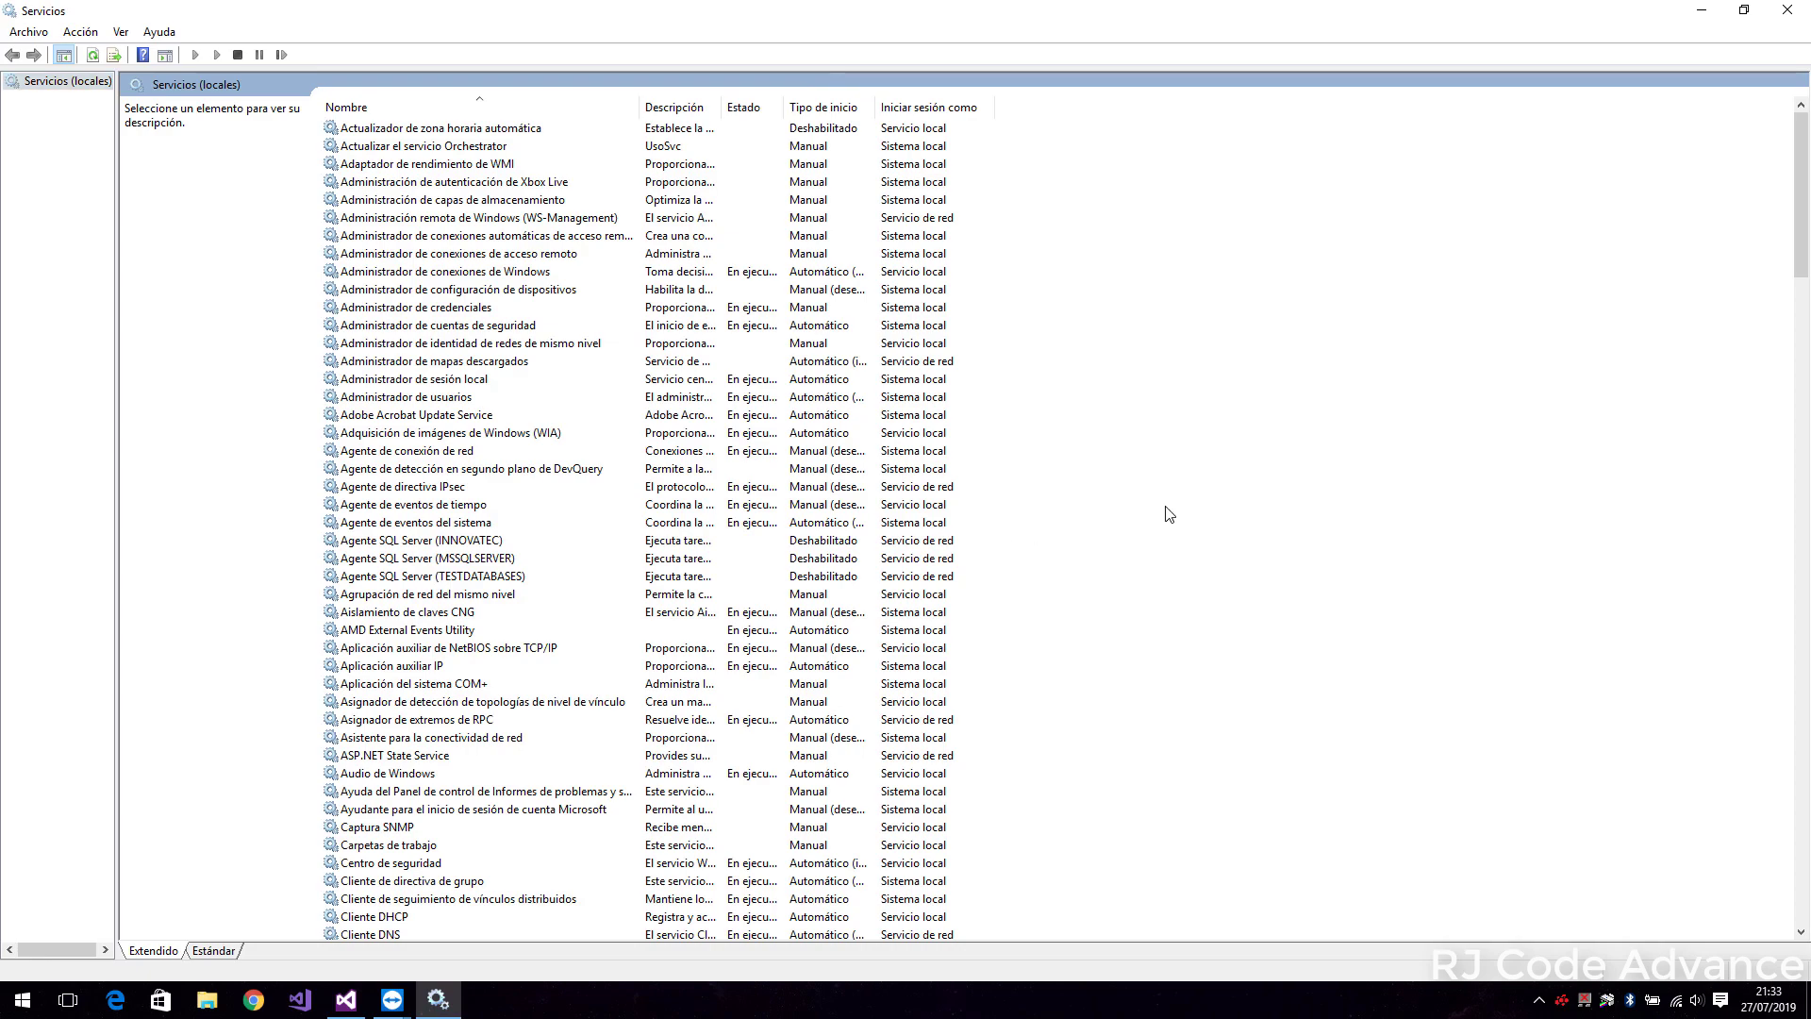
Stop the SQL Server MSSQLSERVER and TESTDATABASES services
{"action": "type", "text": "sql"}
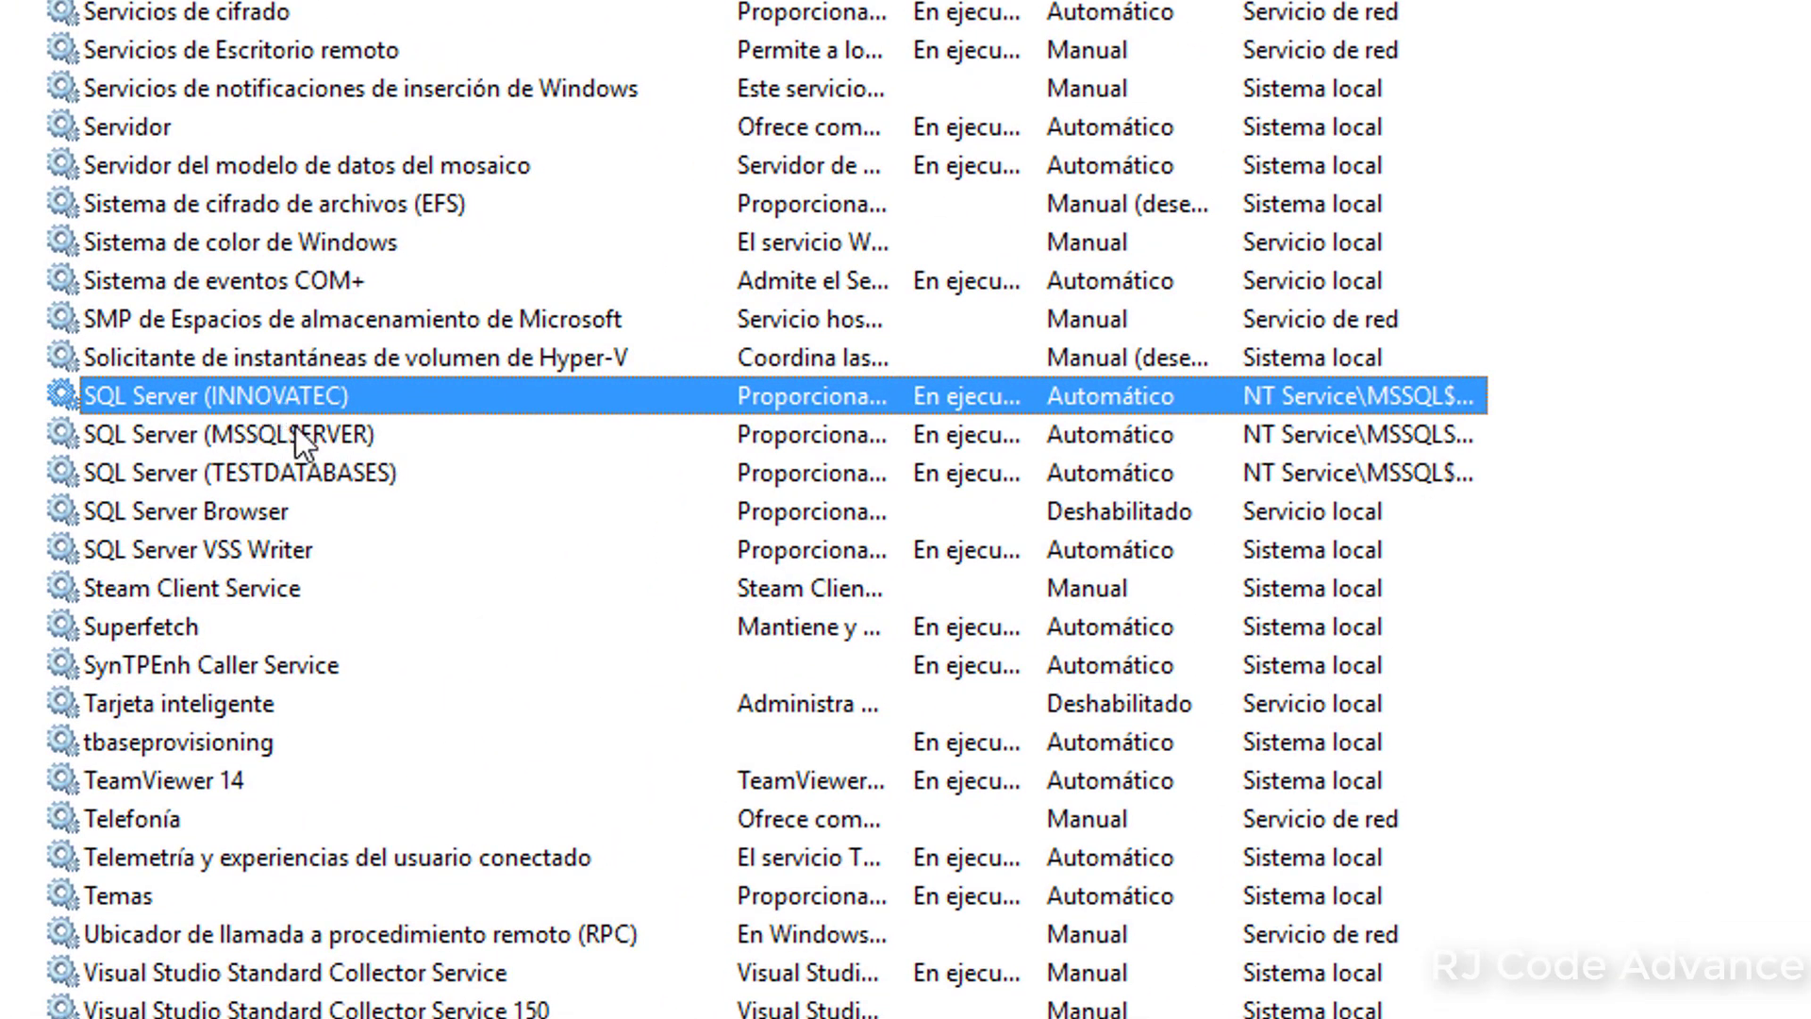
{"action": "left_click", "coordinate": [296, 429]}
{"action": "left_click", "coordinate": [396, 473]}
{"action": "right_click", "coordinate": [400, 472]}
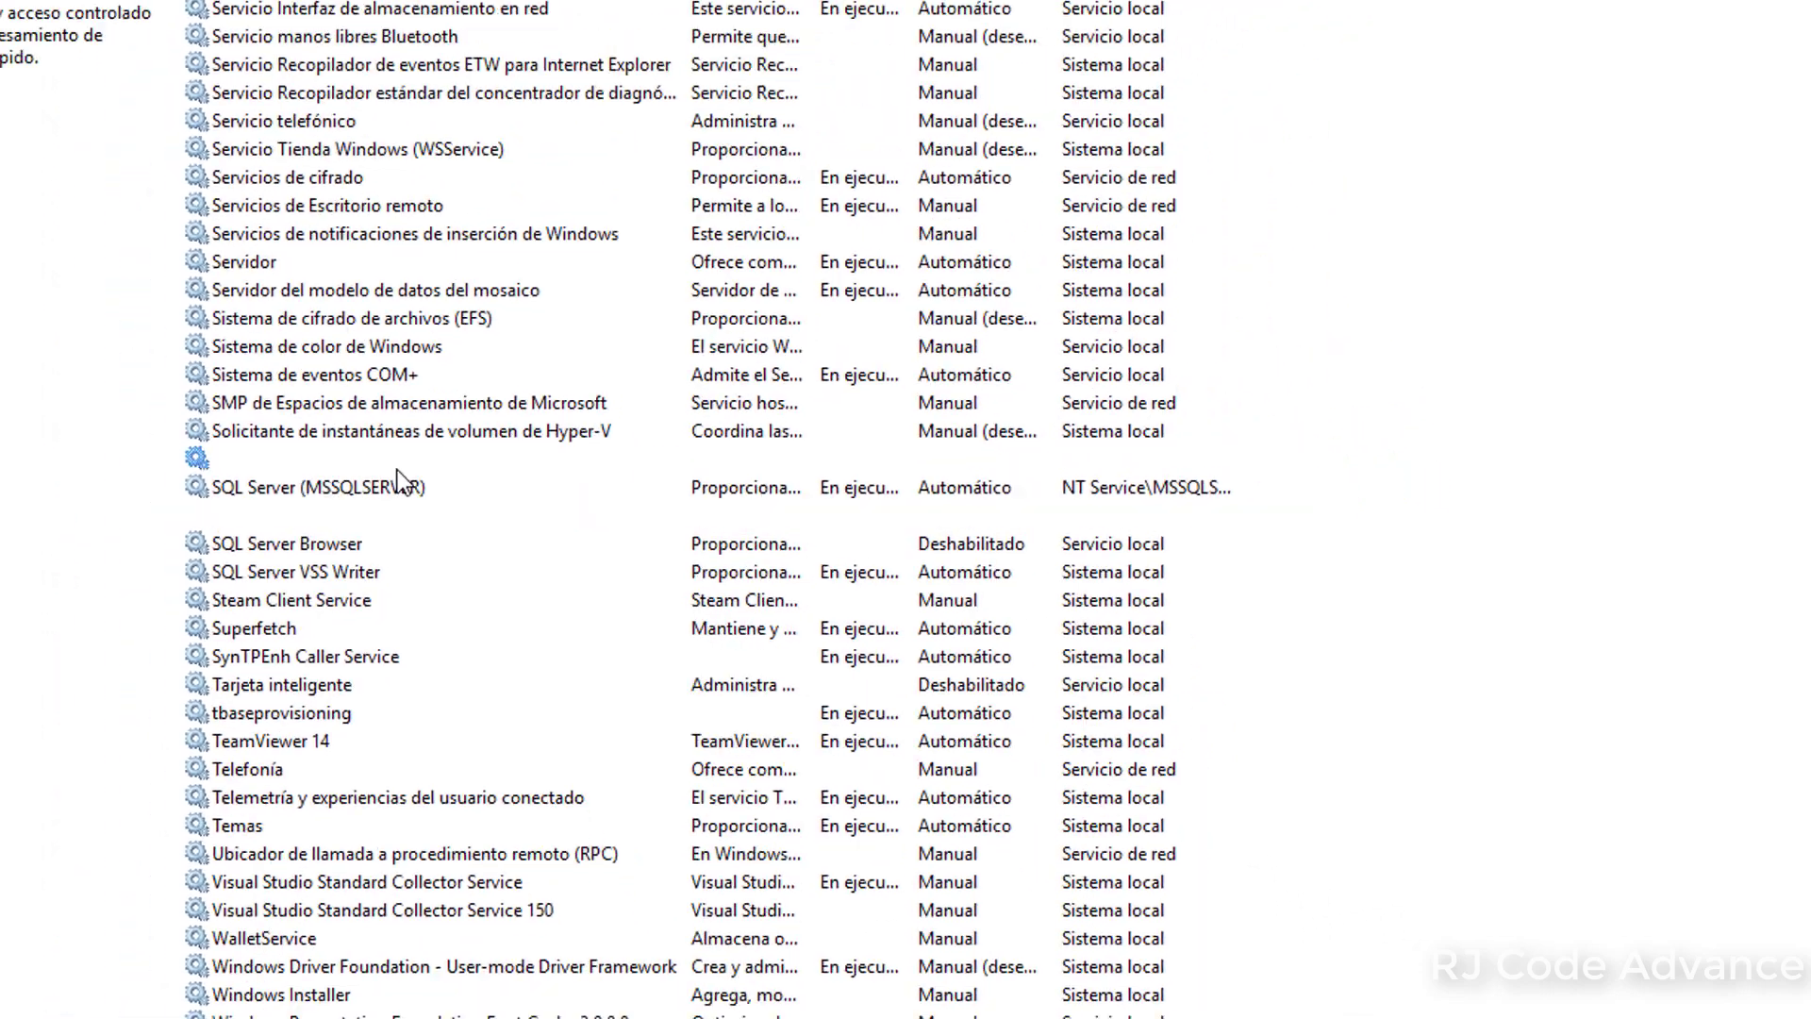
{"action": "left_click", "coordinate": [499, 562]}
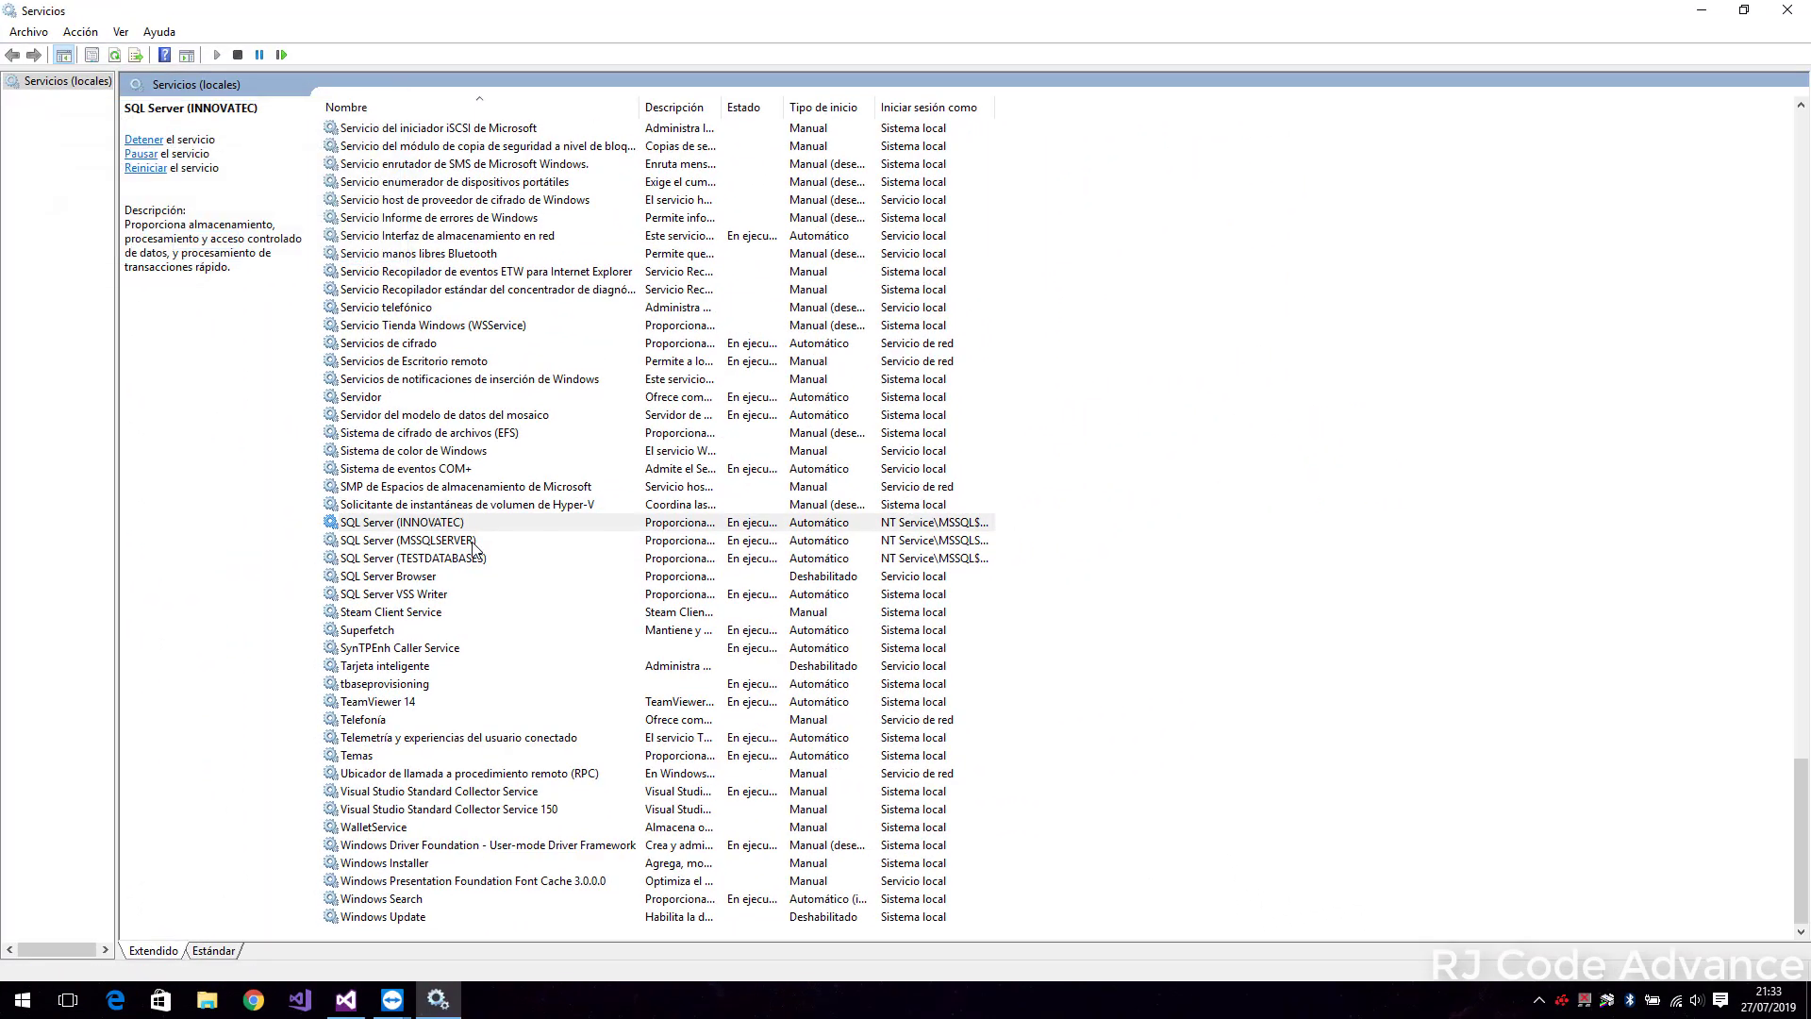
{"action": "right_click", "coordinate": [464, 541]}
{"action": "left_click", "coordinate": [507, 570]}
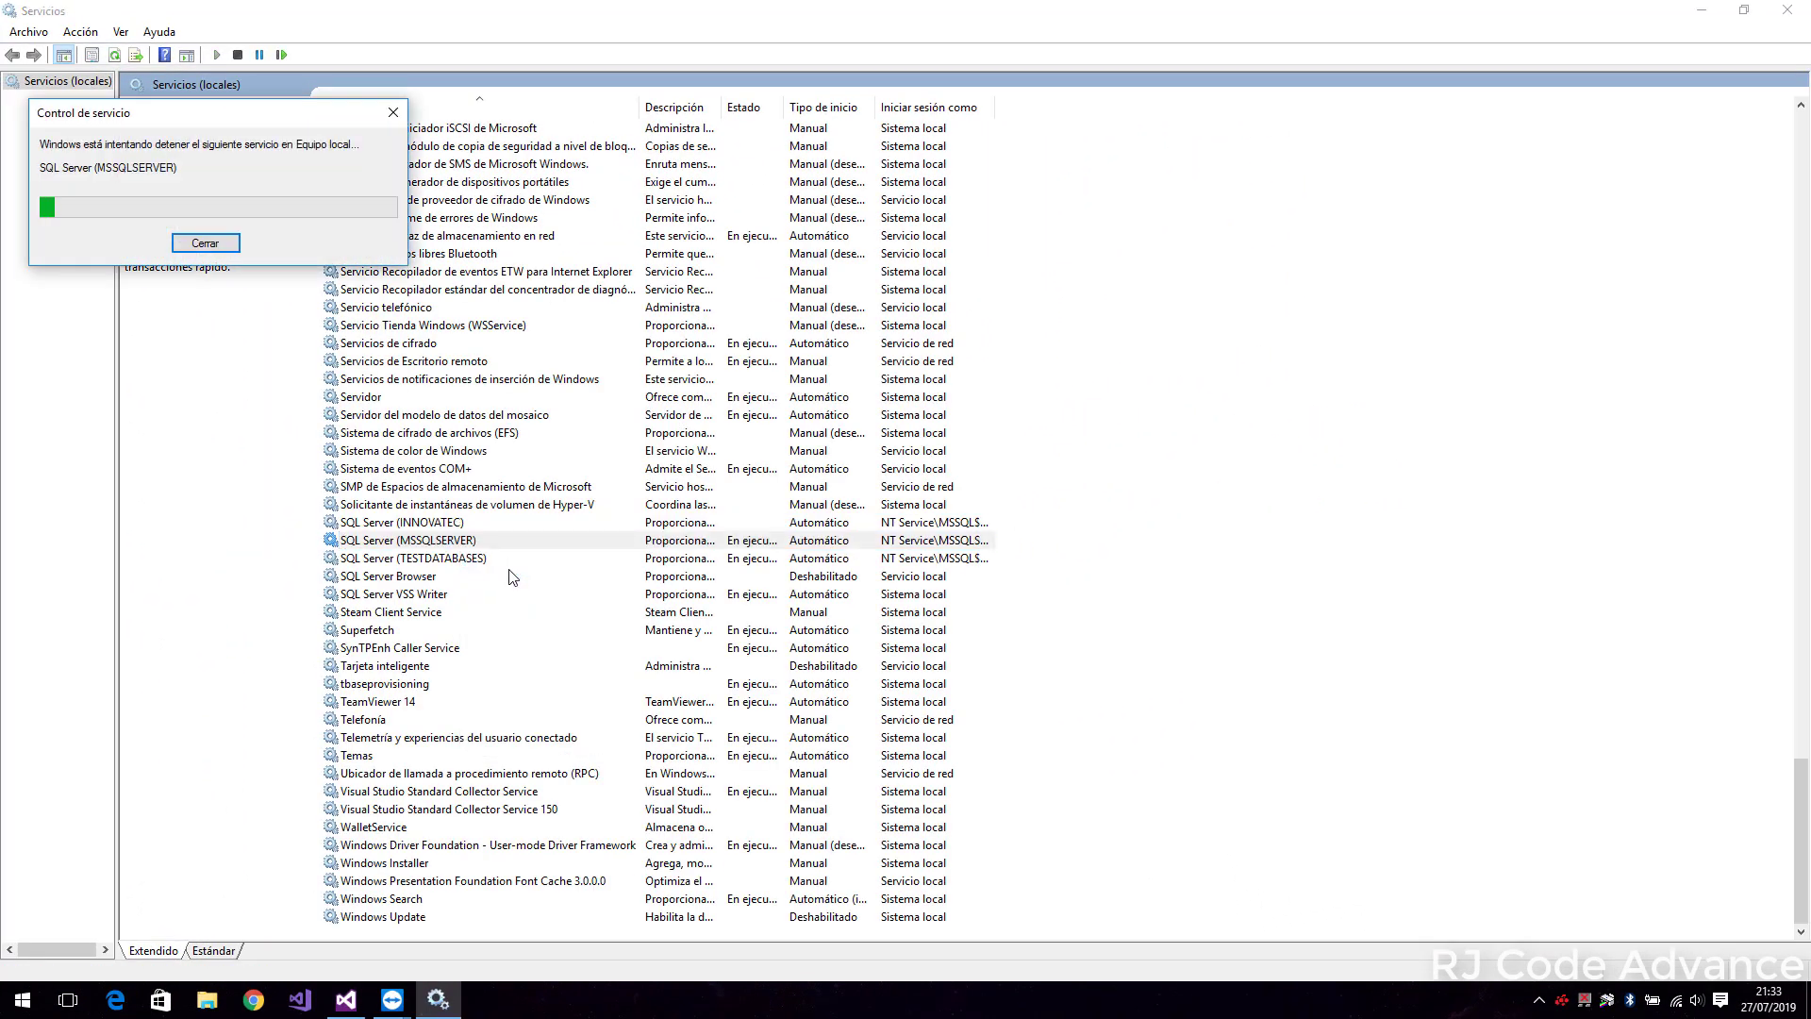
{"action": "left_click", "coordinate": [472, 558]}
{"action": "right_click", "coordinate": [489, 559]}
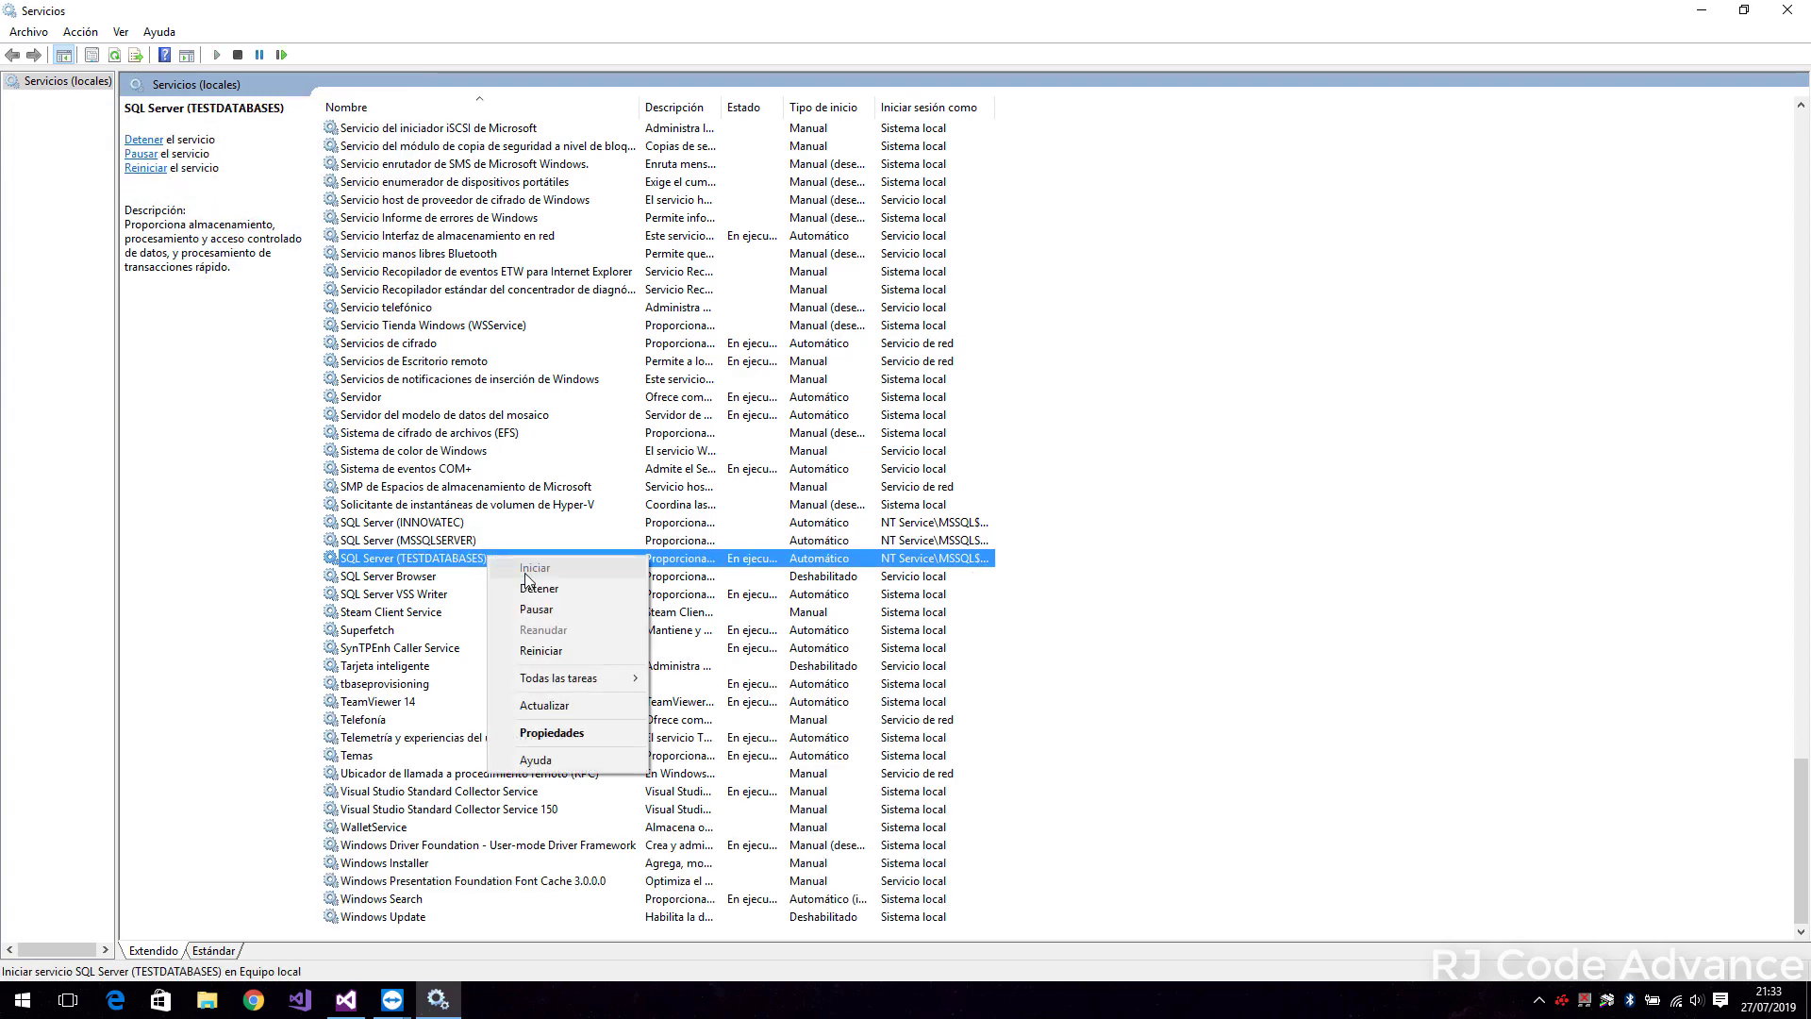
{"action": "left_click", "coordinate": [524, 588]}
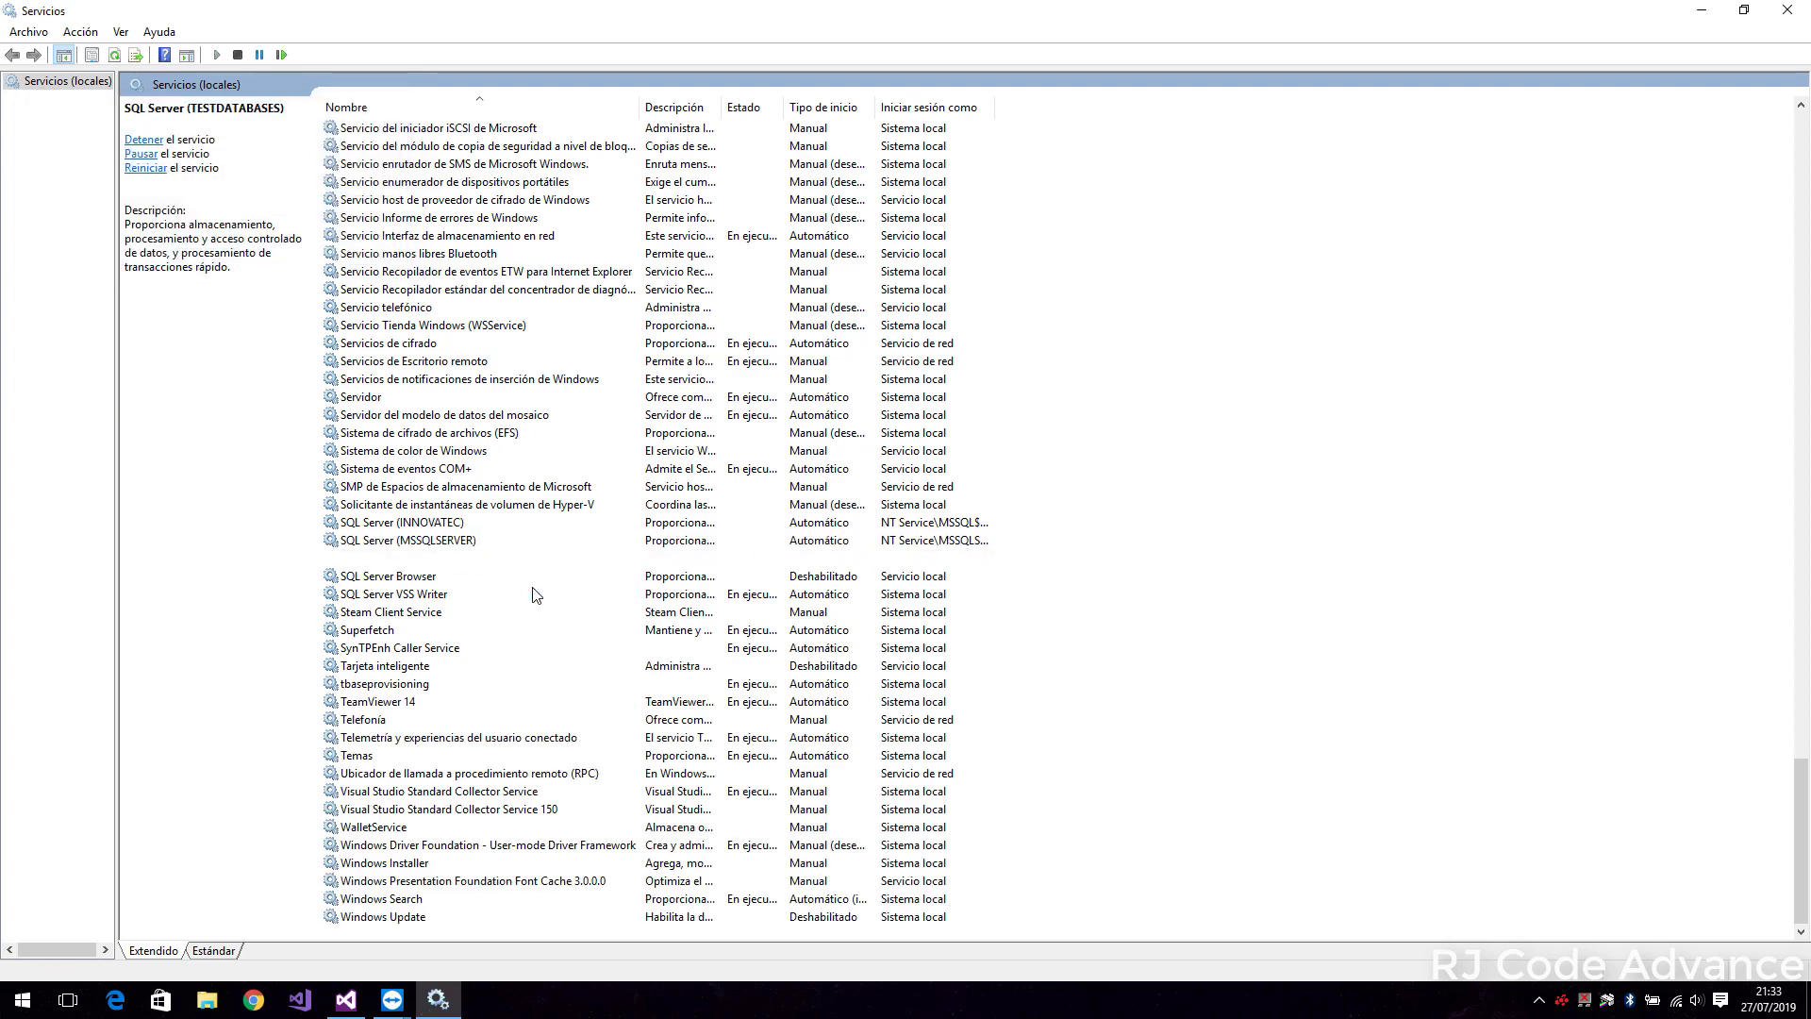
Start the INNOVATEC, MSSQLSERVER and TESTDATABASES services, then minimize Services
{"action": "right_click", "coordinate": [436, 525]}
{"action": "left_click", "coordinate": [467, 534]}
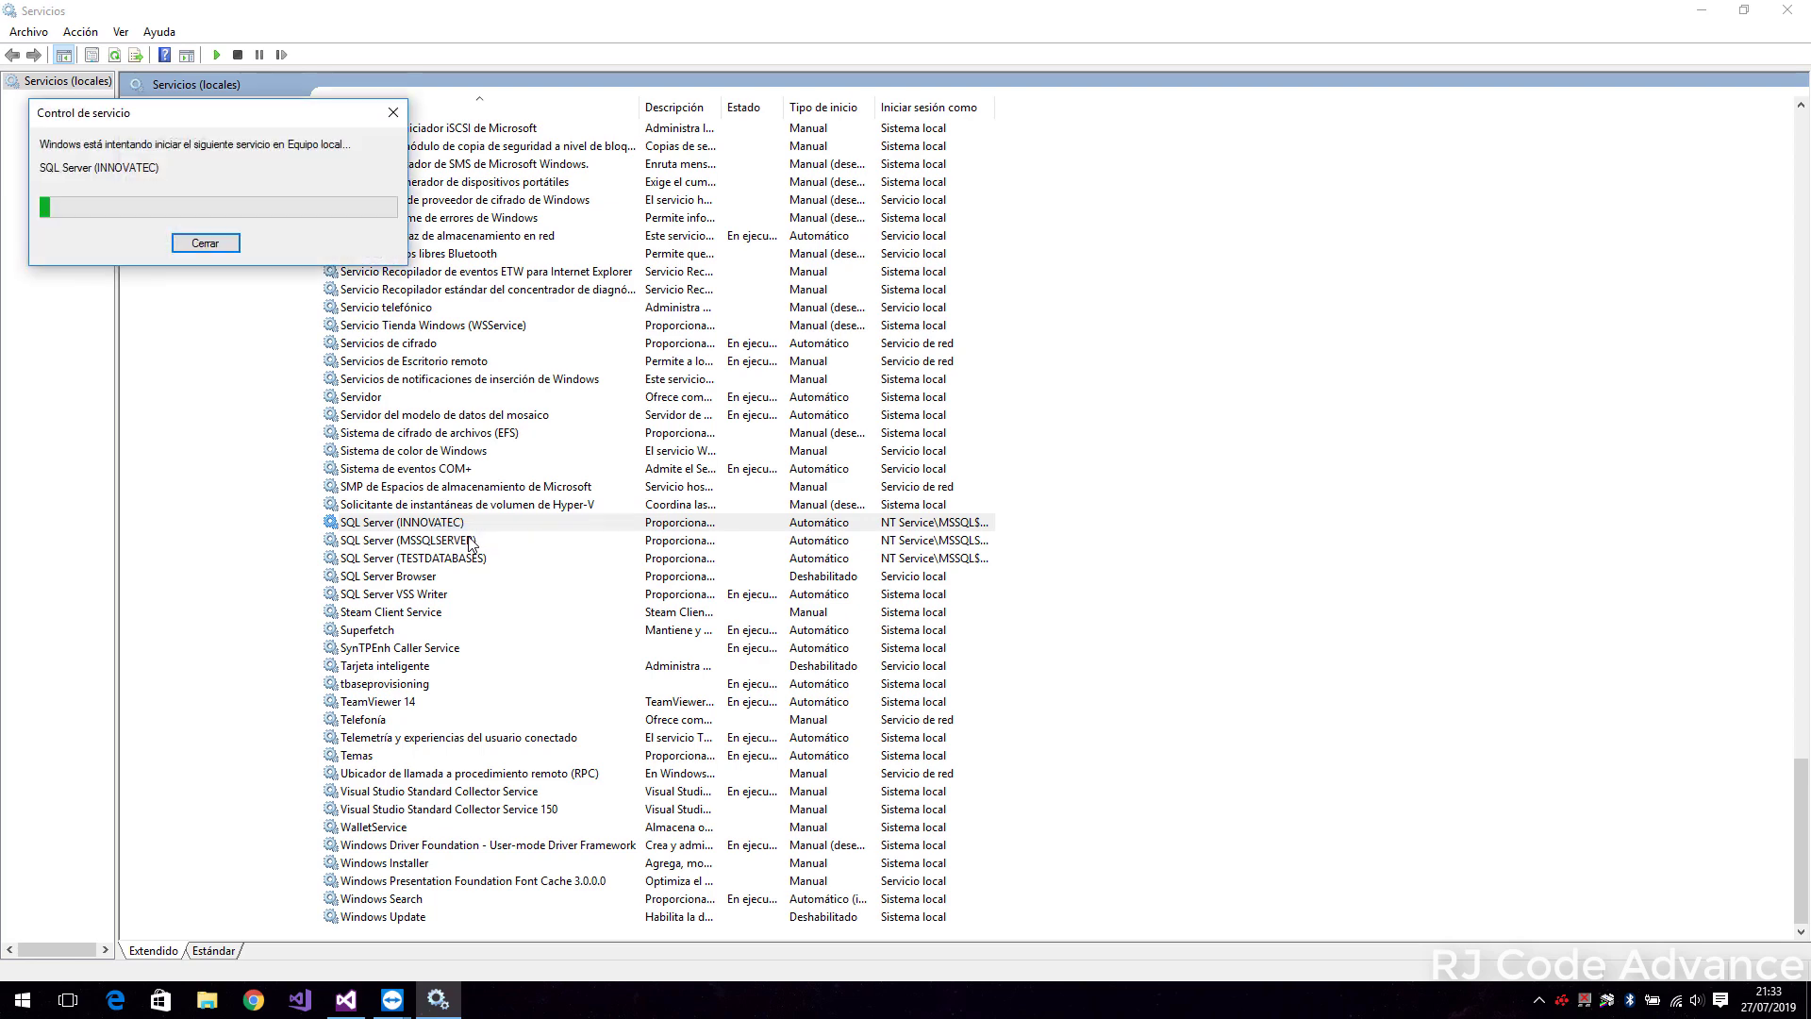
{"action": "right_click", "coordinate": [468, 540]}
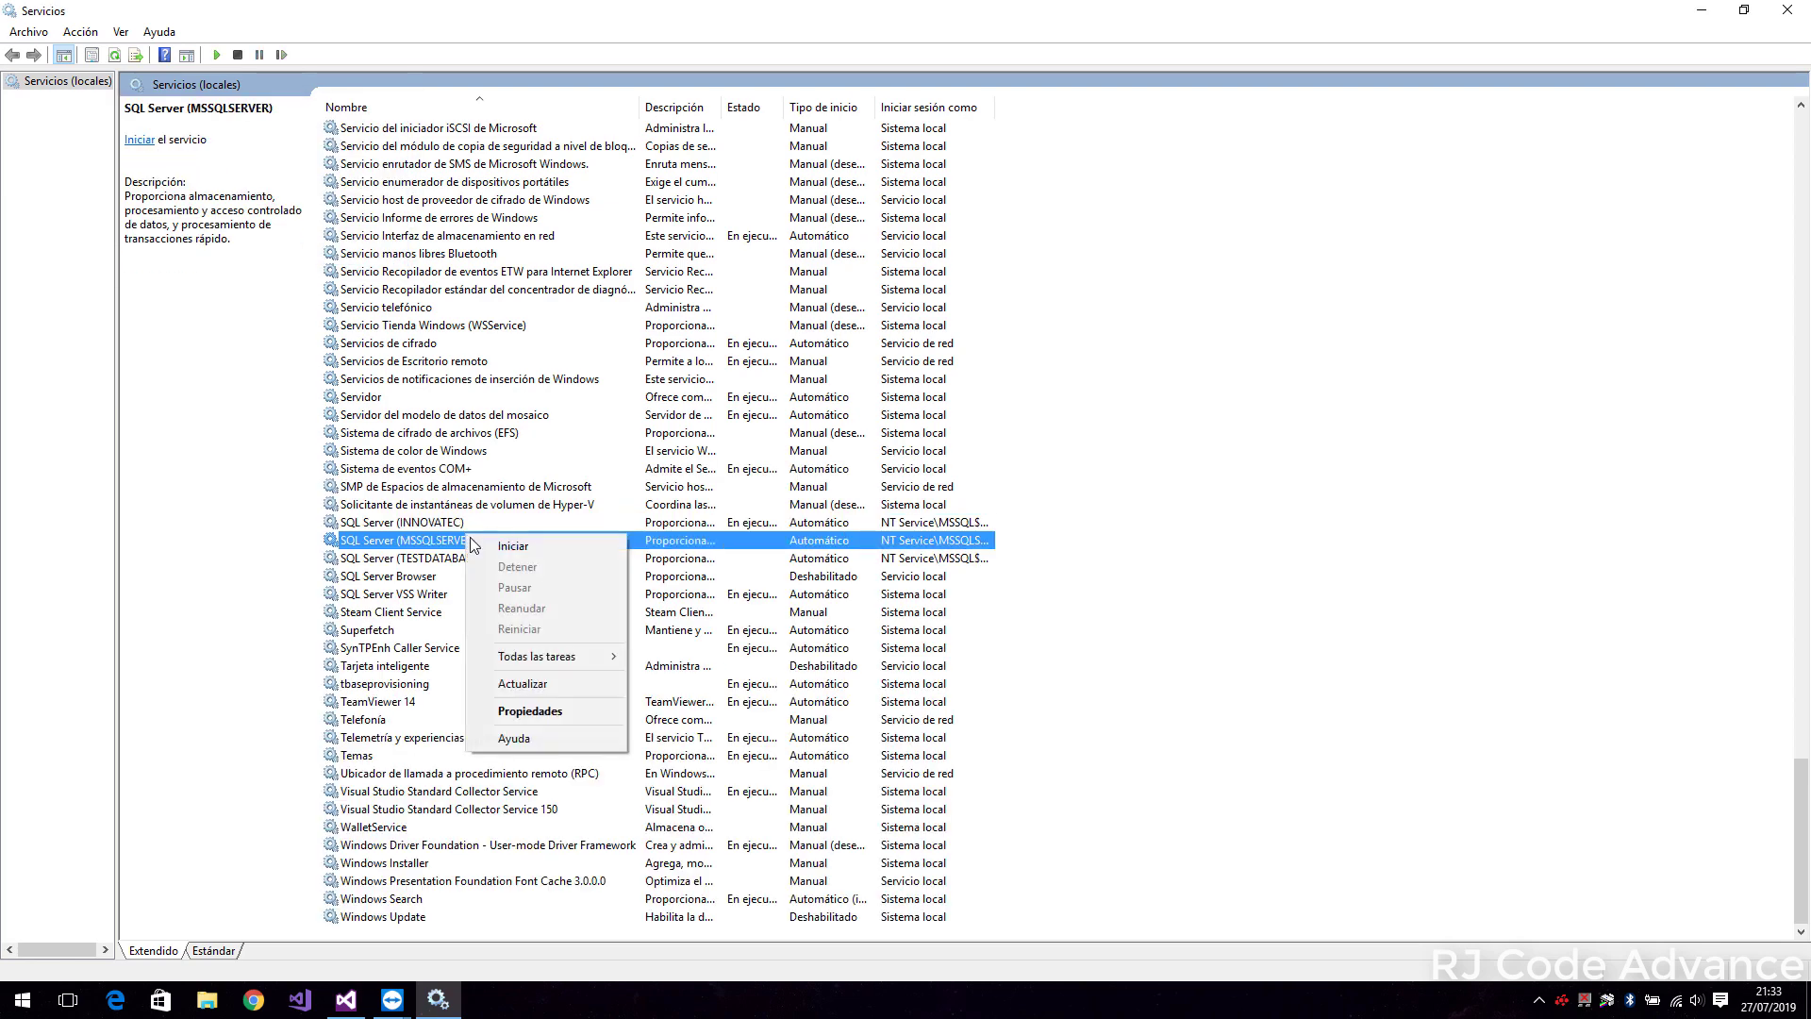
{"action": "left_click", "coordinate": [479, 551]}
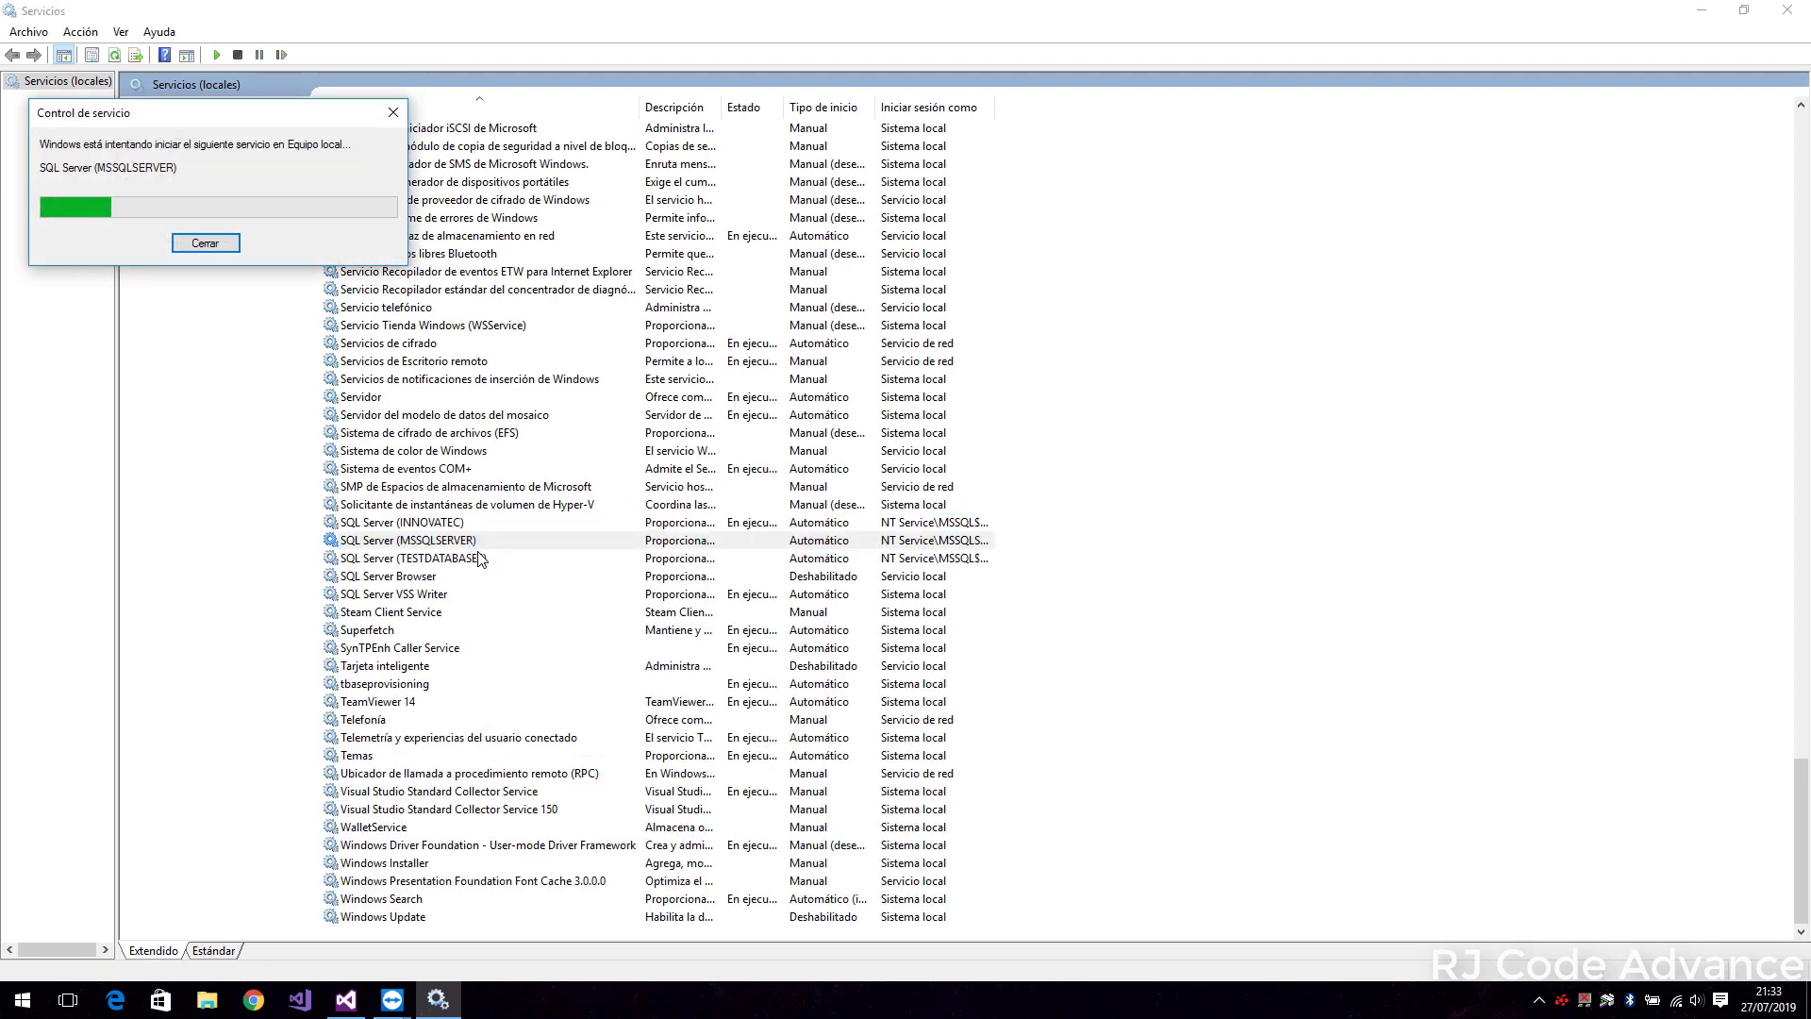
{"action": "right_click", "coordinate": [500, 558]}
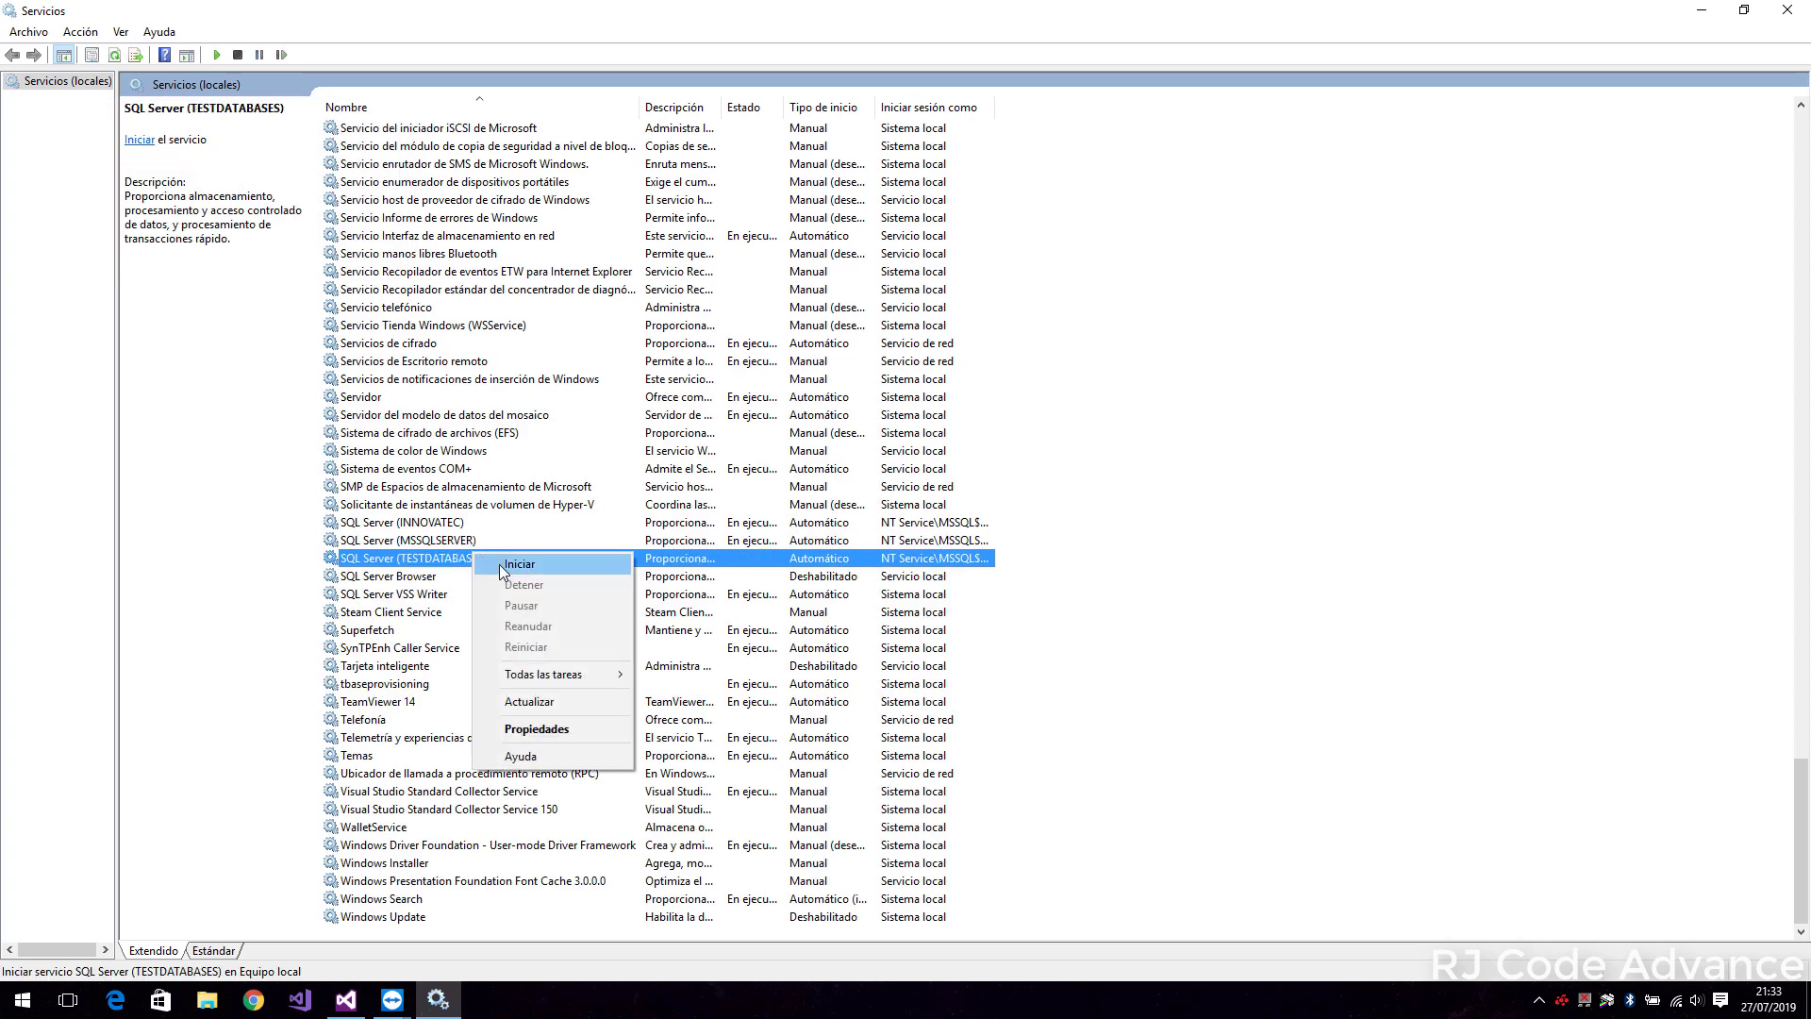
{"action": "left_click", "coordinate": [502, 569]}
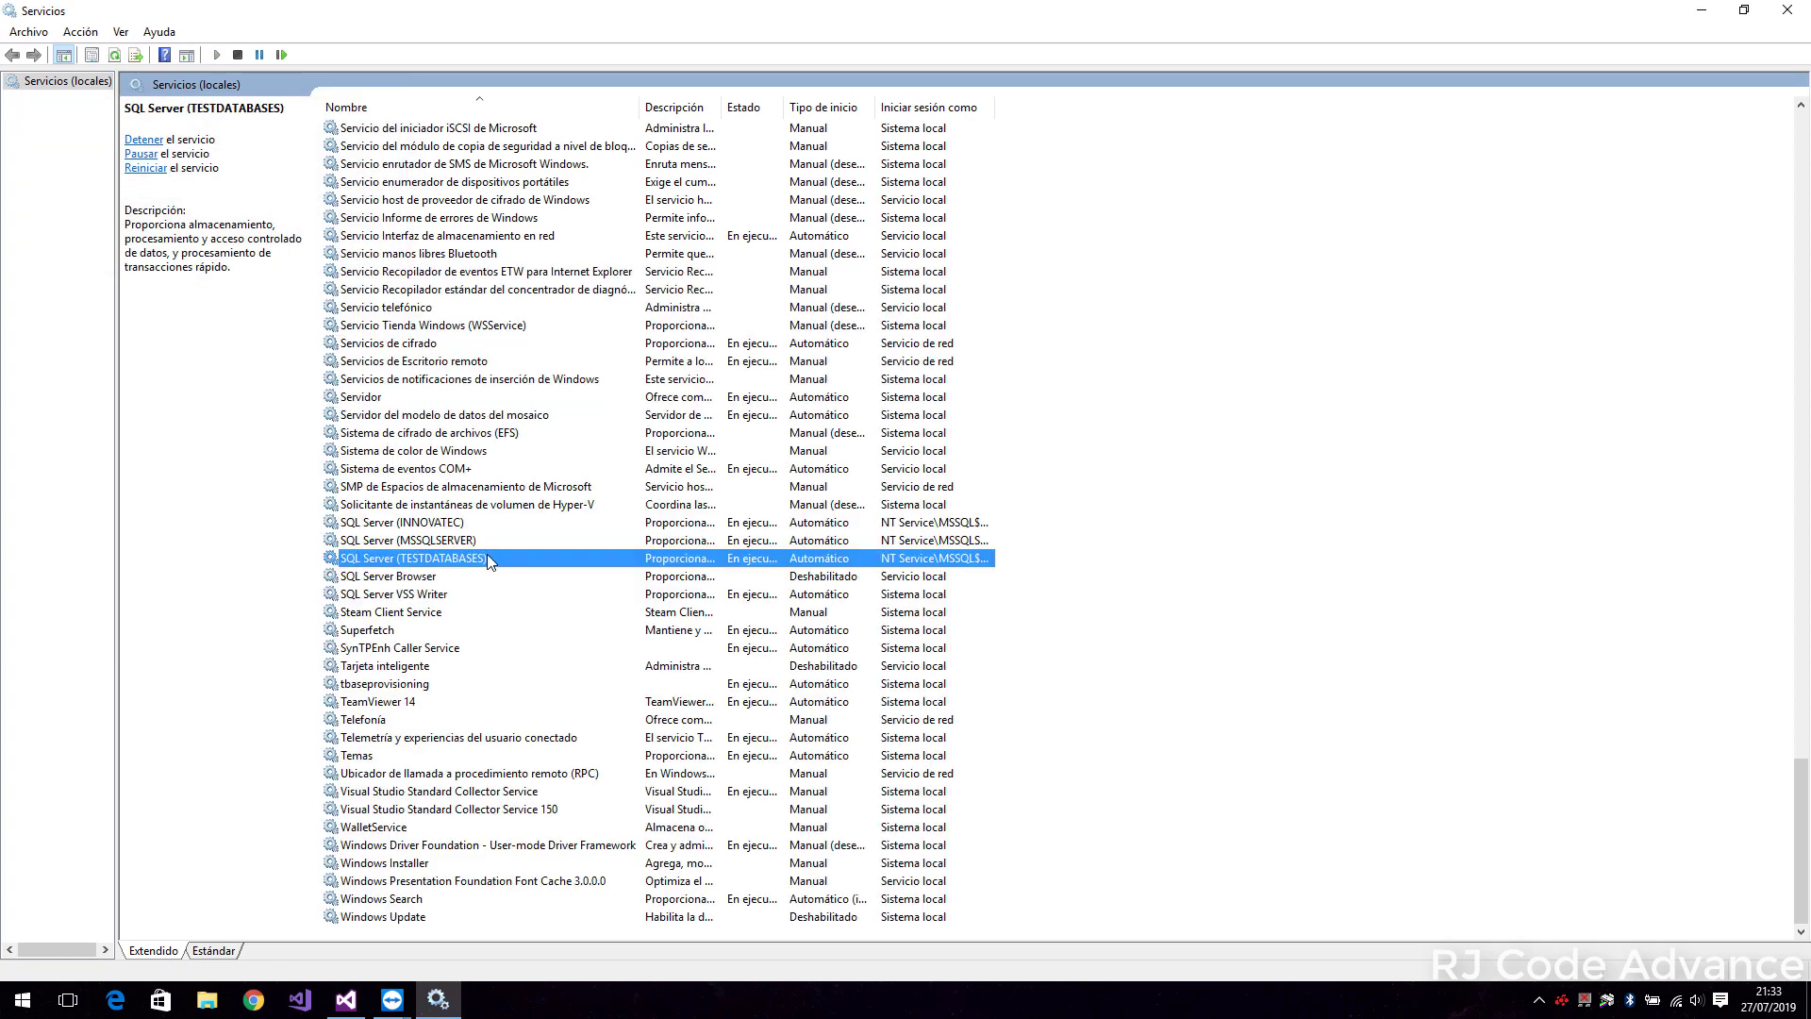
{"action": "left_click", "coordinate": [1713, 13]}
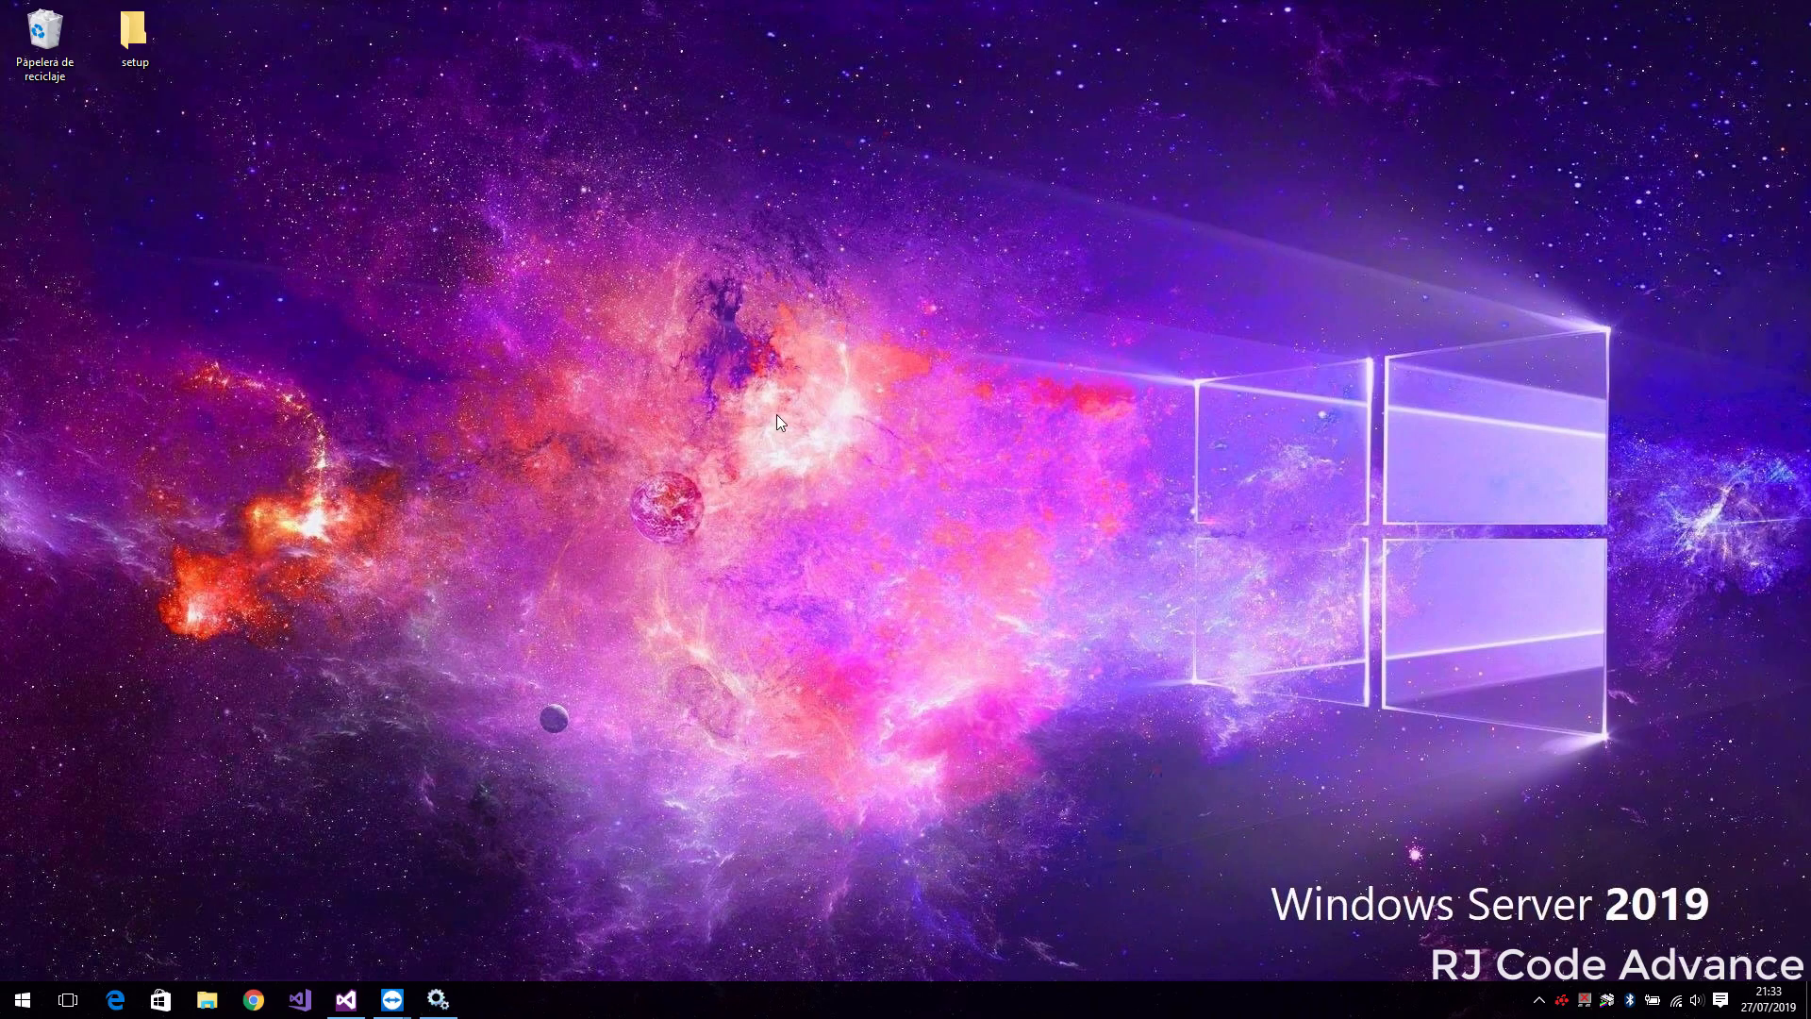
Reopen Management Studio and connect to DBServer\InnovaTec
{"action": "key", "text": "super"}
{"action": "type", "text": "sql"}
{"action": "key", "text": "Return"}
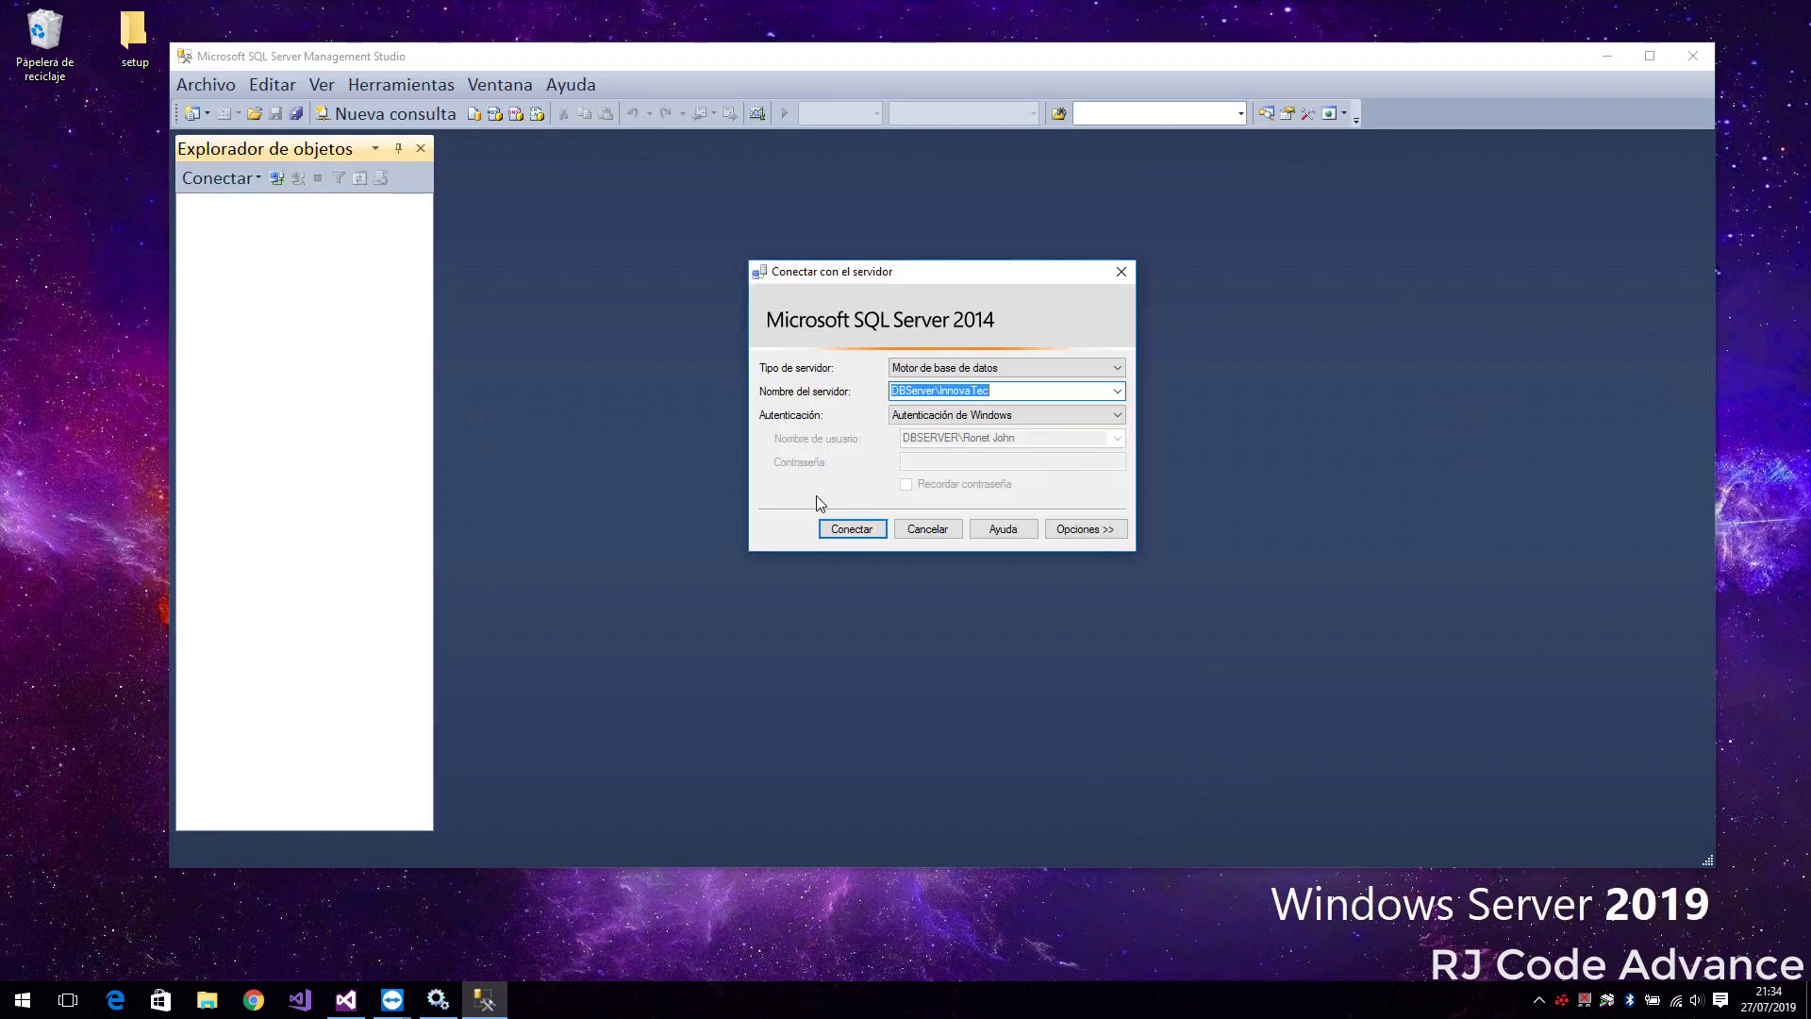
{"action": "left_click", "coordinate": [849, 531]}
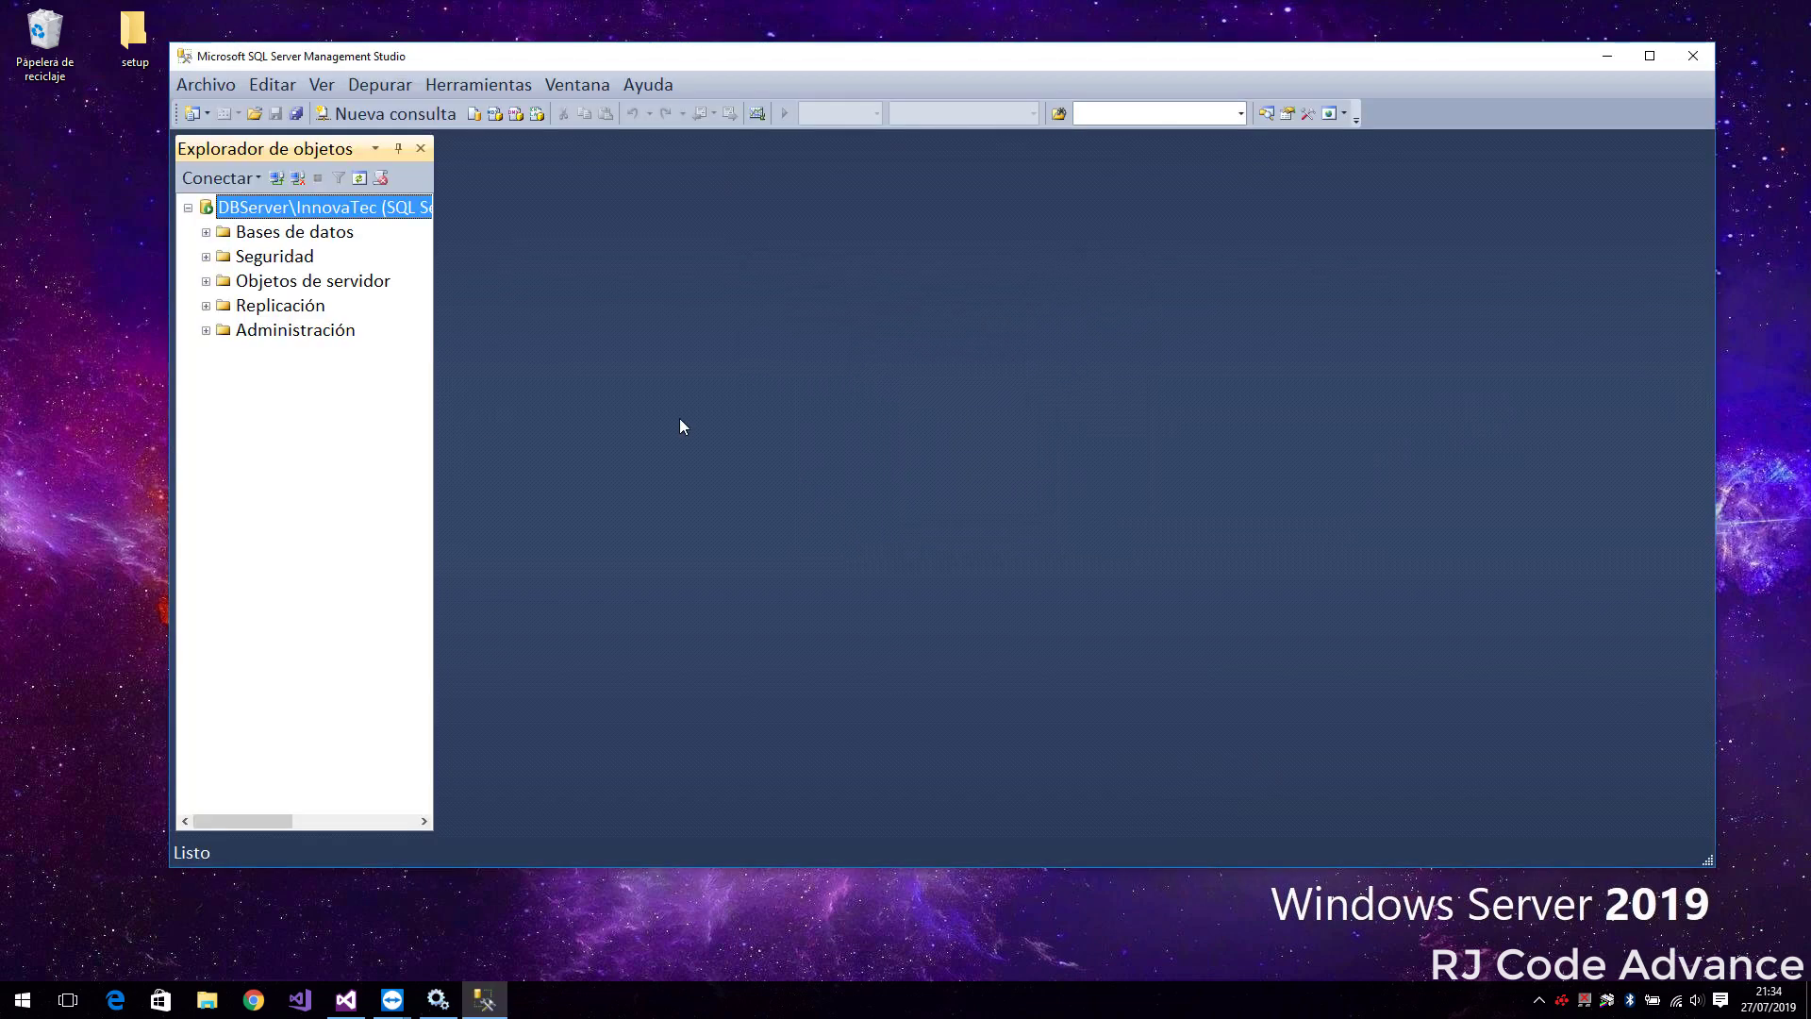
Check the server's Security properties show mixed authentication, then cancel
{"action": "right_click", "coordinate": [323, 209]}
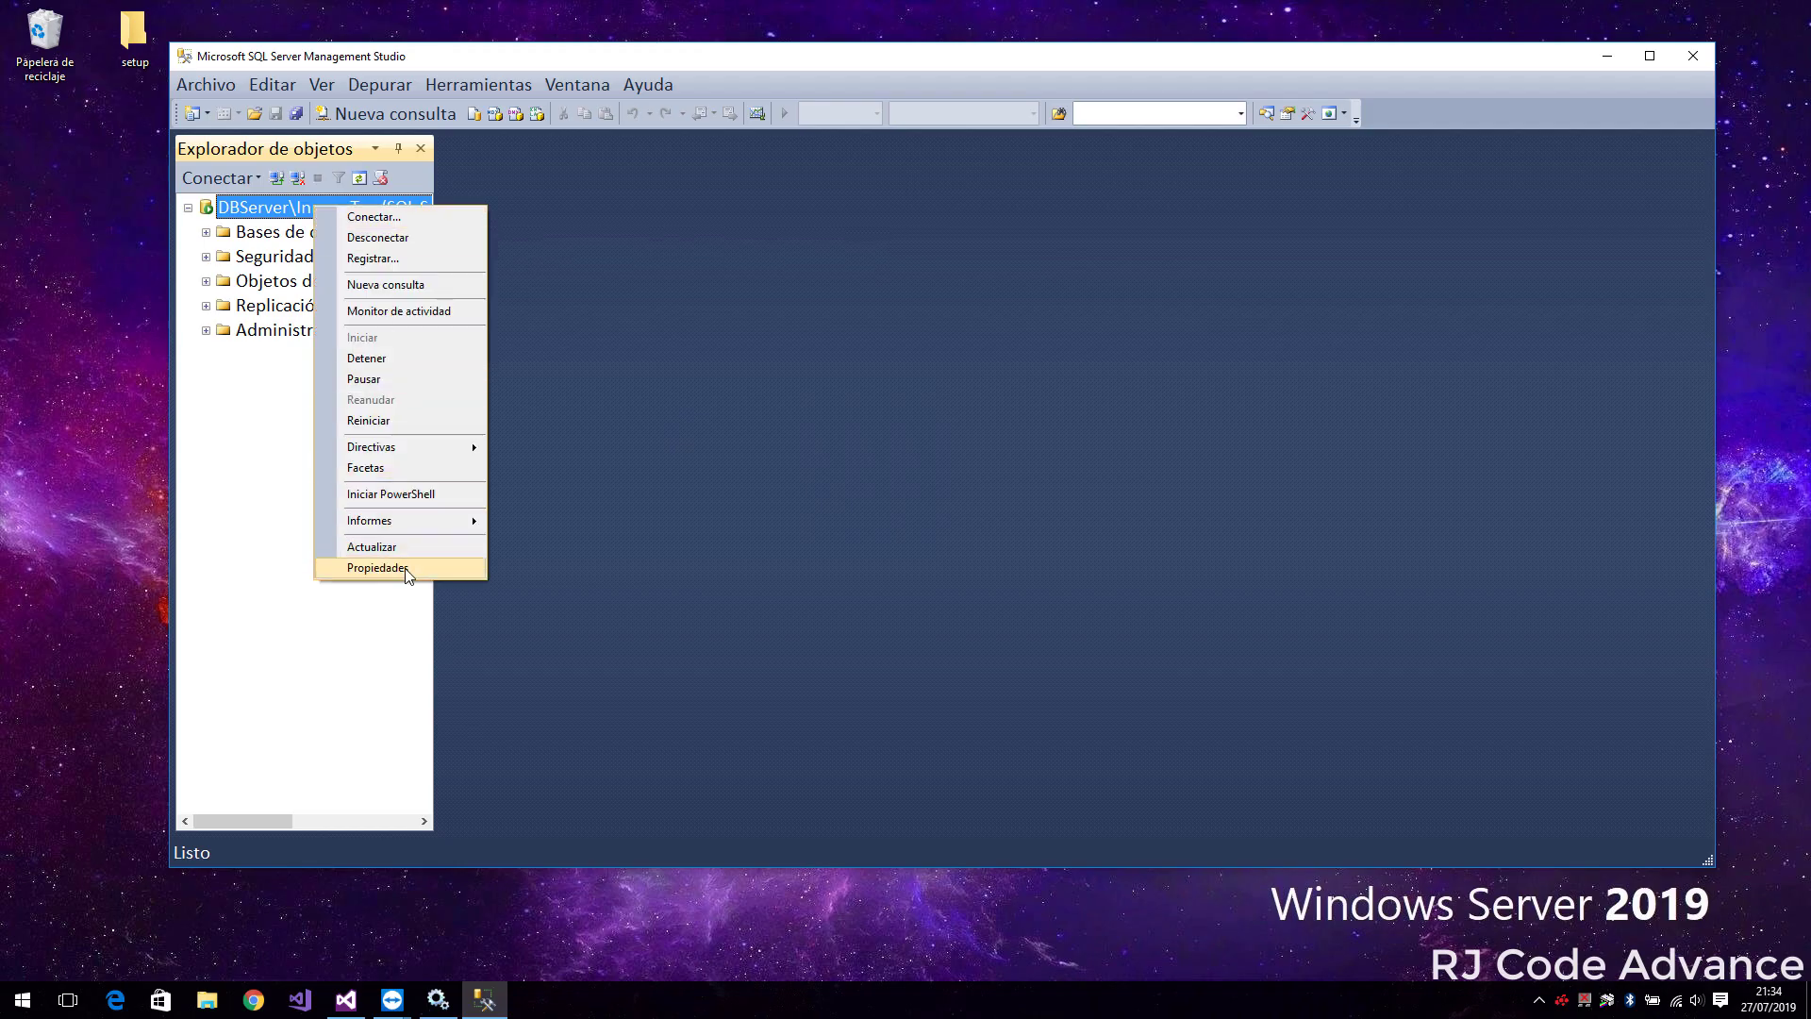
{"action": "left_click", "coordinate": [462, 570]}
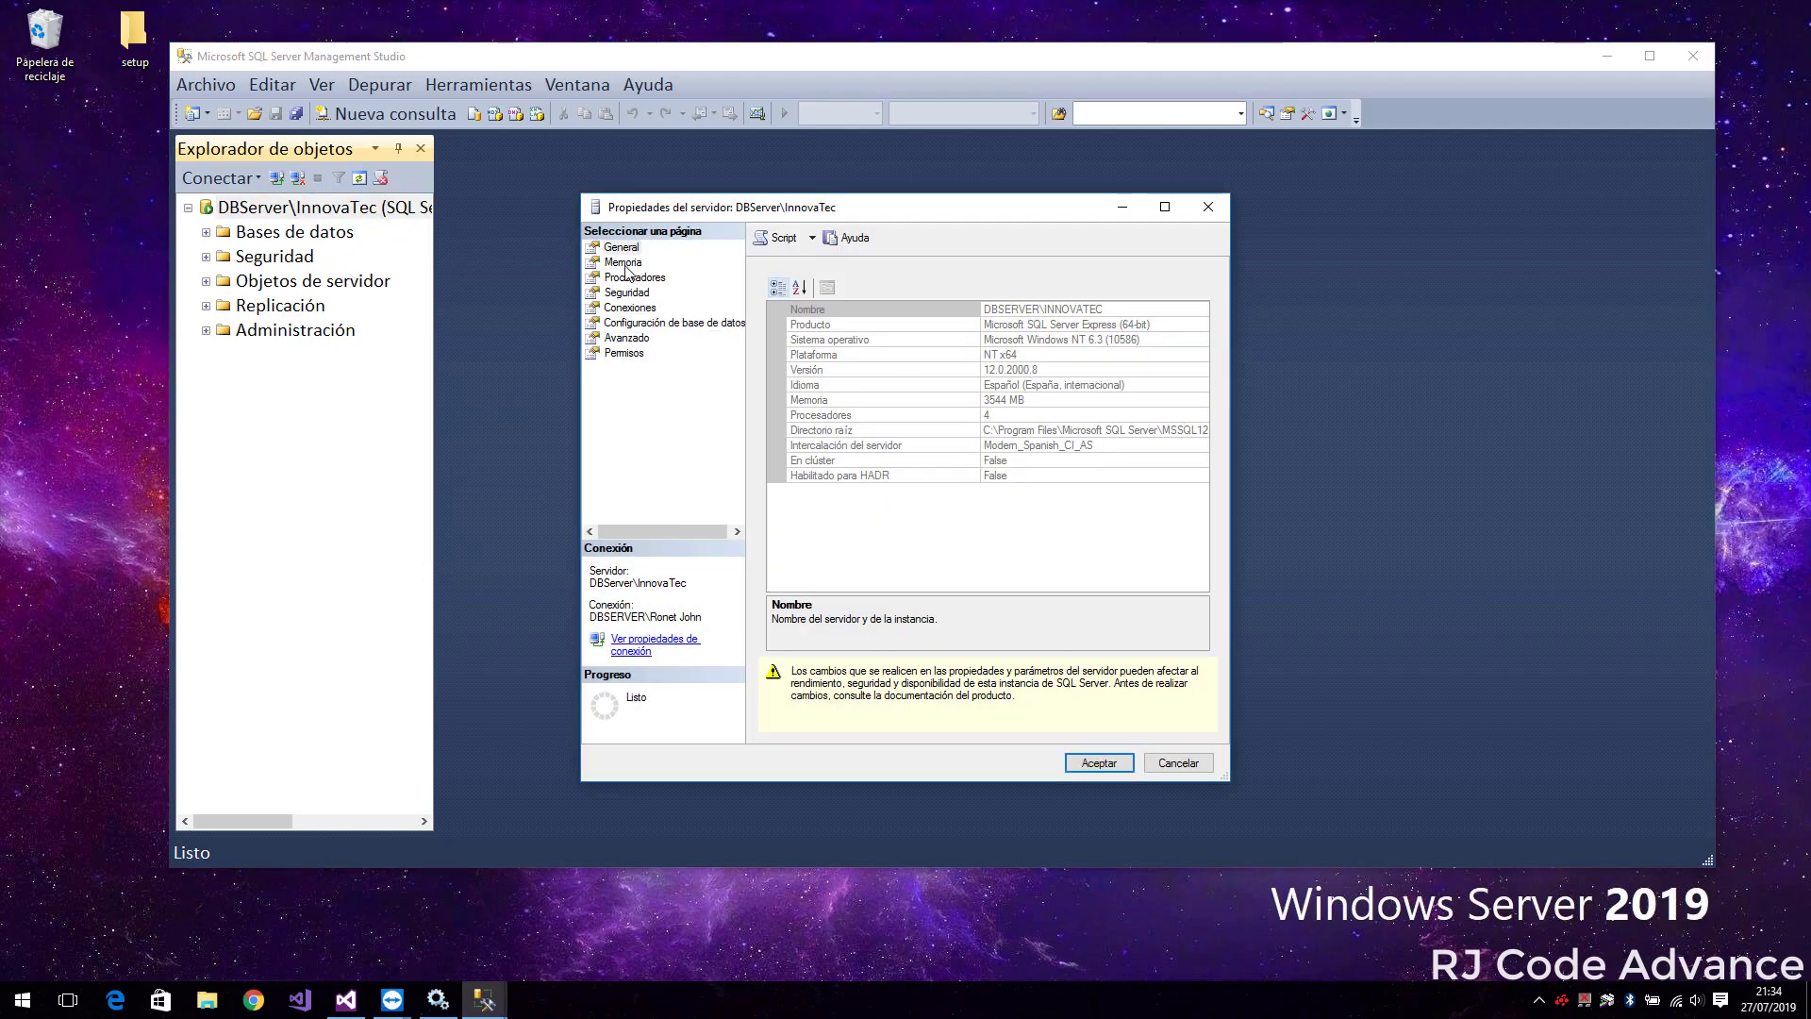
{"action": "left_click", "coordinate": [626, 293]}
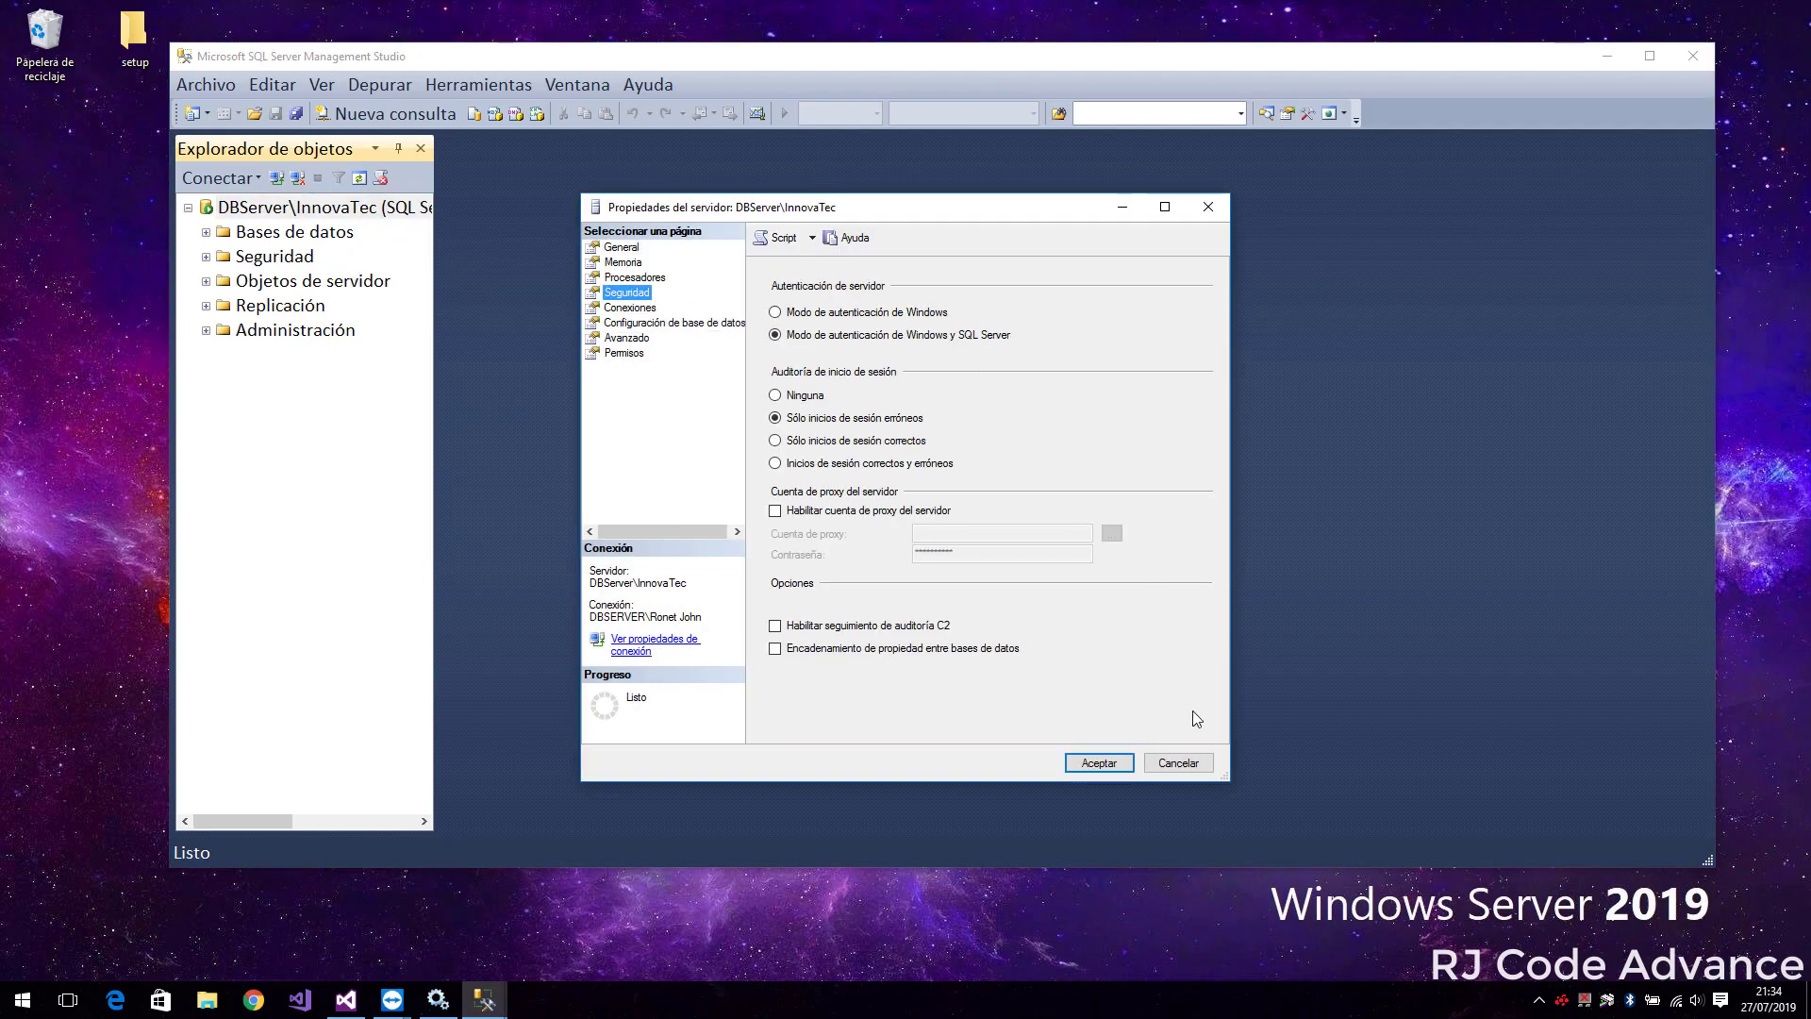
{"action": "left_click", "coordinate": [1182, 761]}
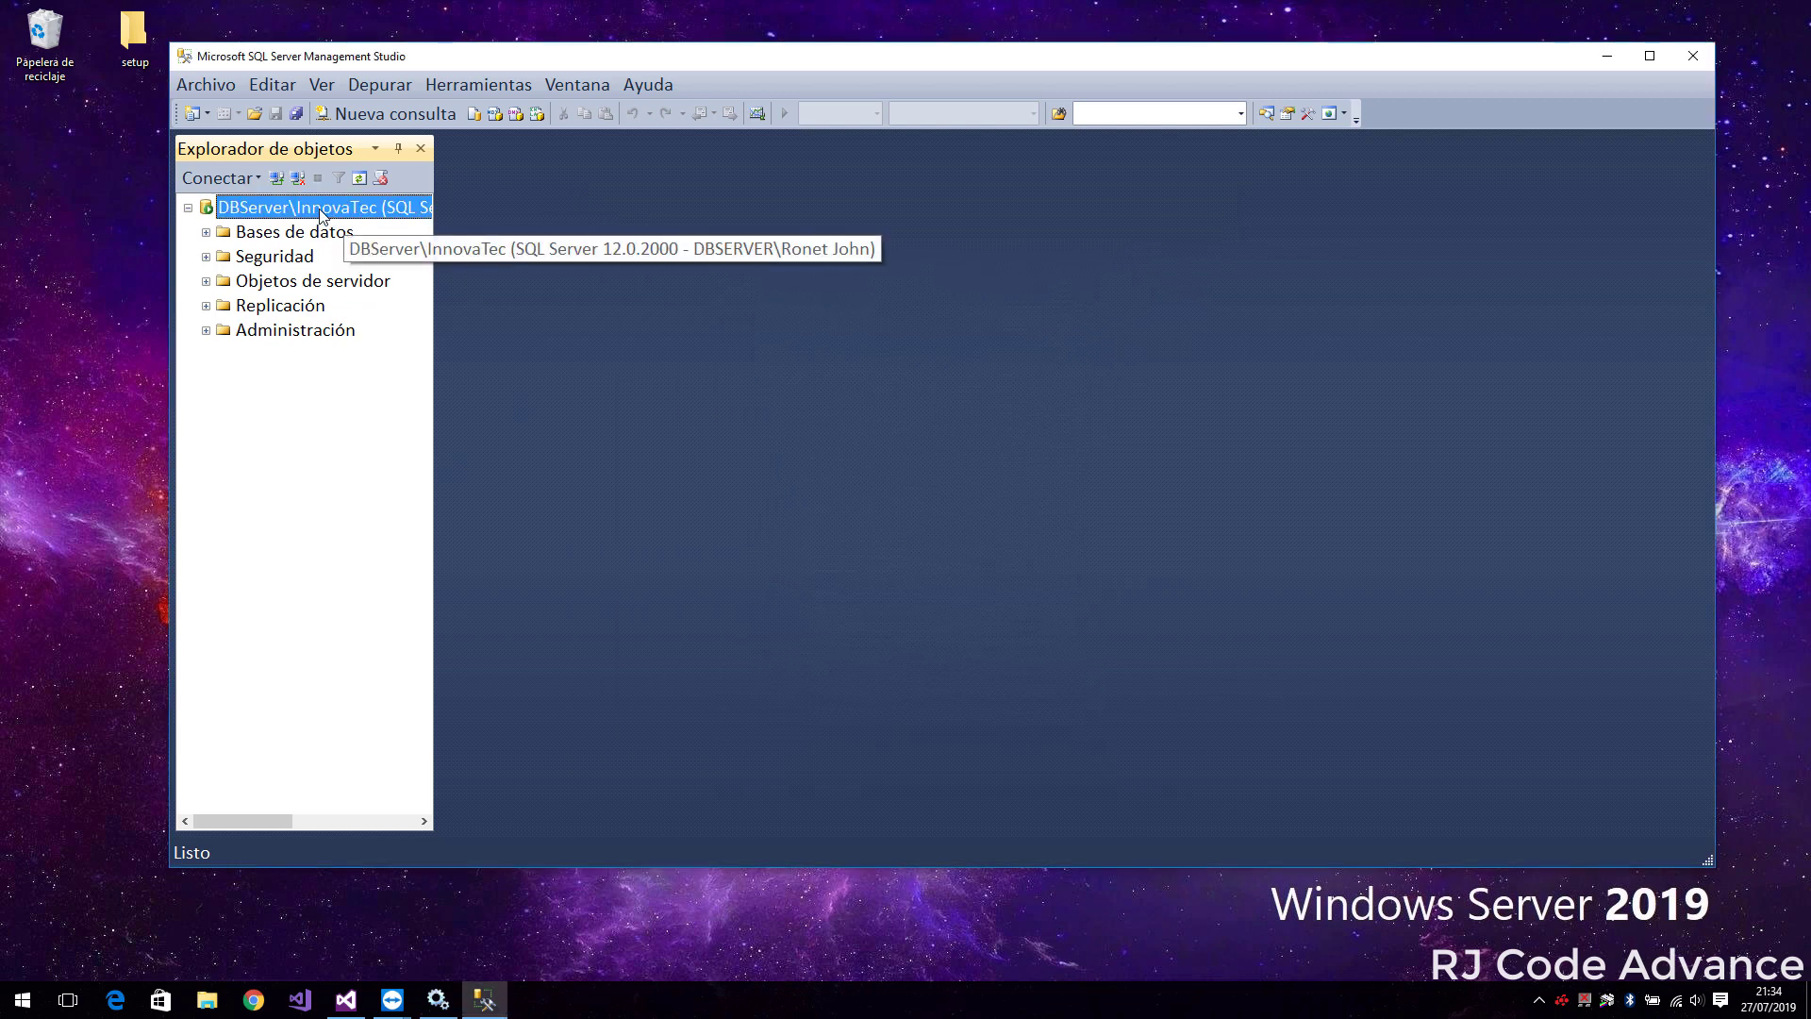
Expand Security > Inicios de sesión in Object Explorer and select the sa login
{"action": "left_click", "coordinate": [205, 259]}
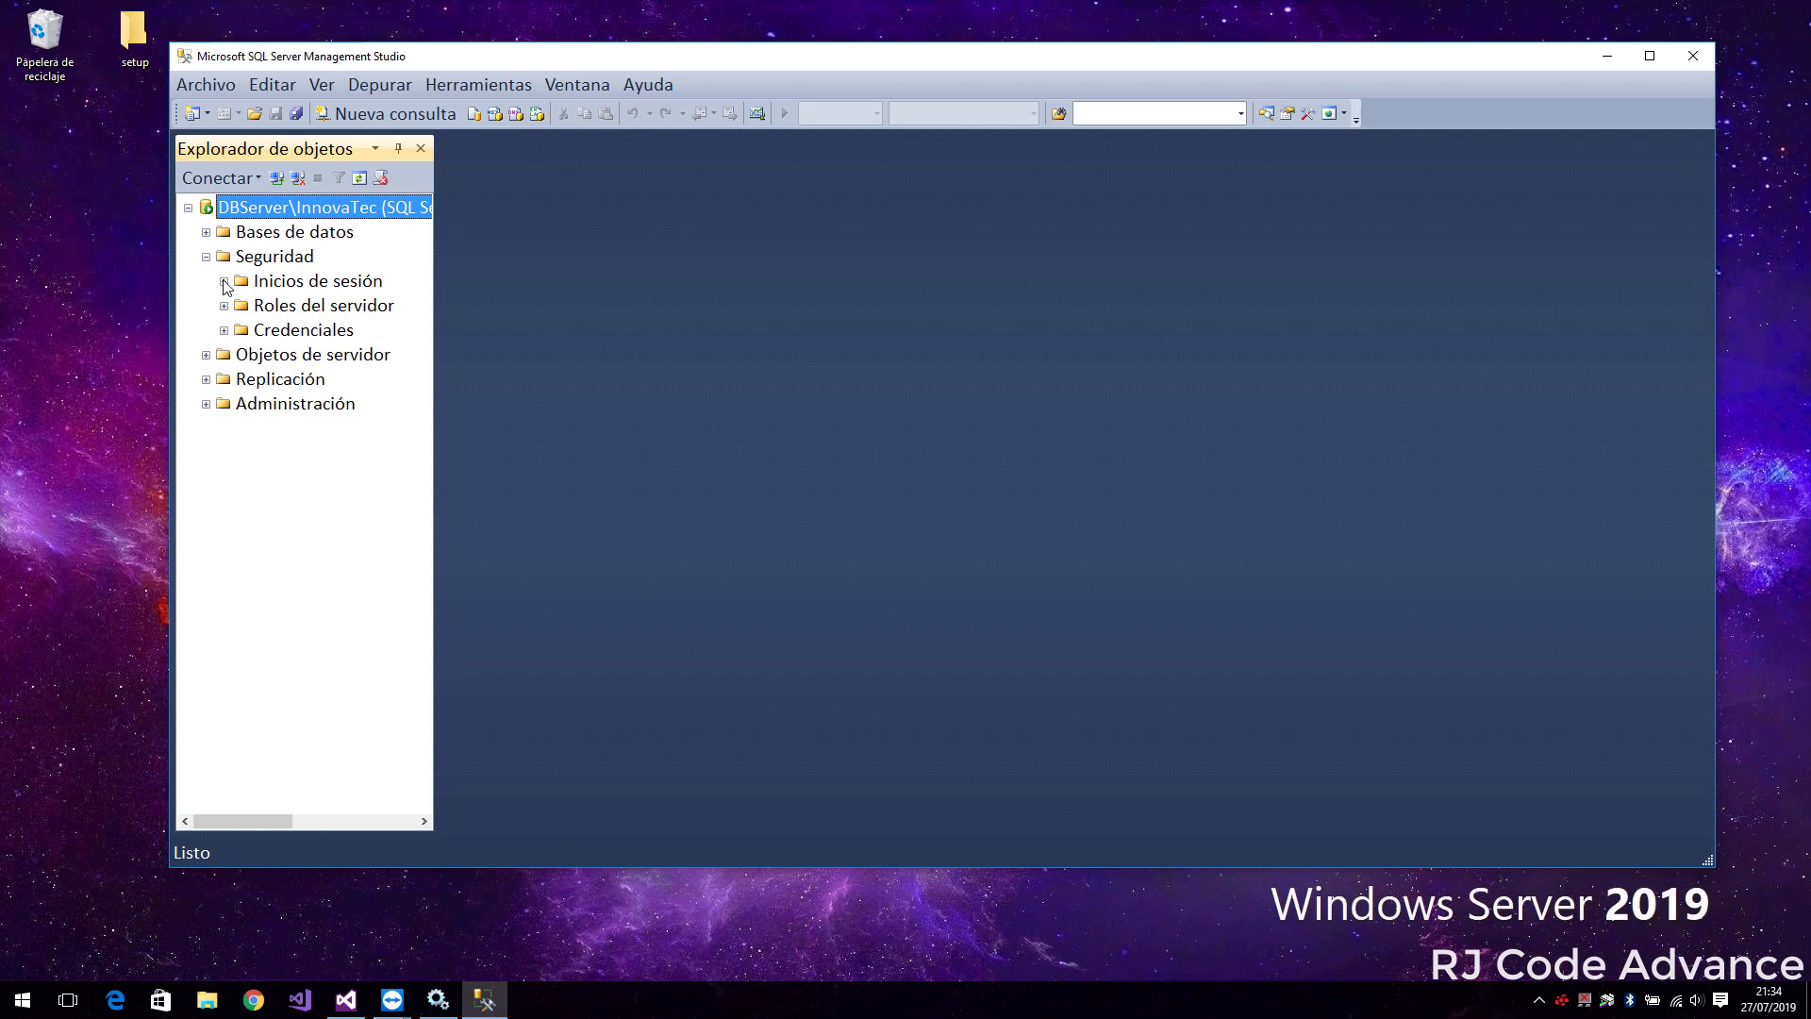
{"action": "left_click", "coordinate": [225, 283]}
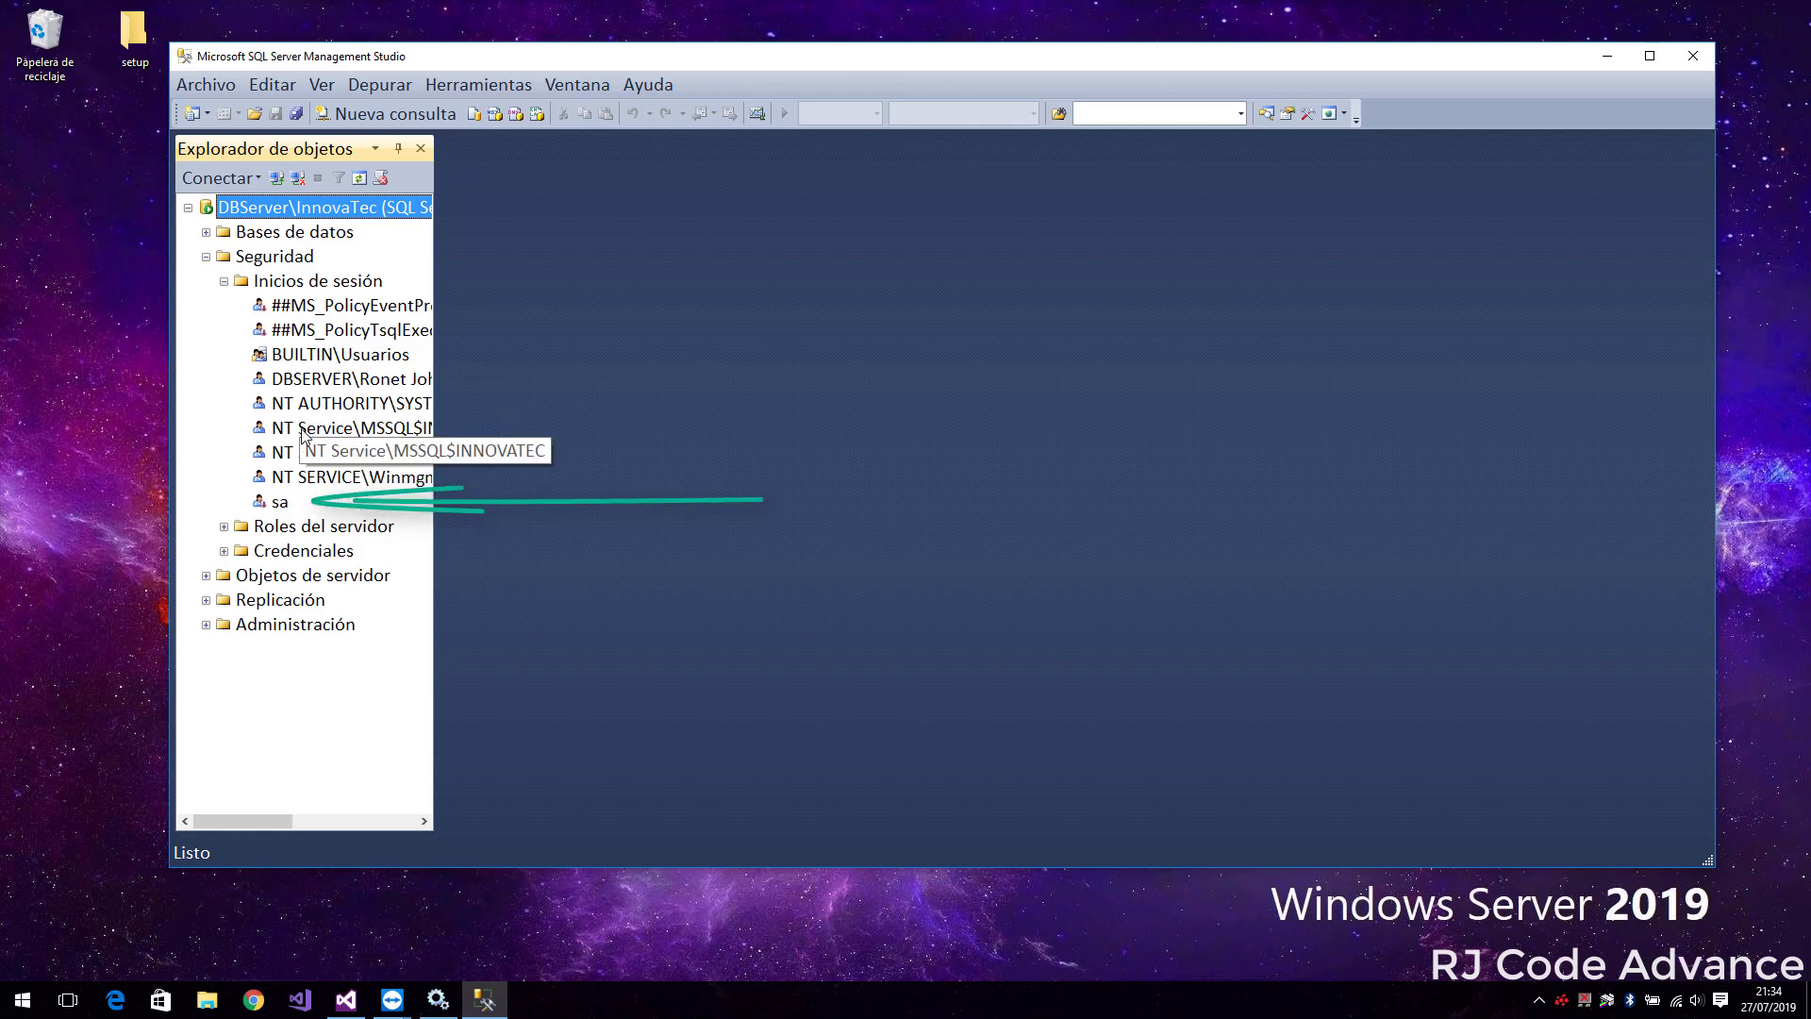
{"action": "left_click", "coordinate": [279, 507]}
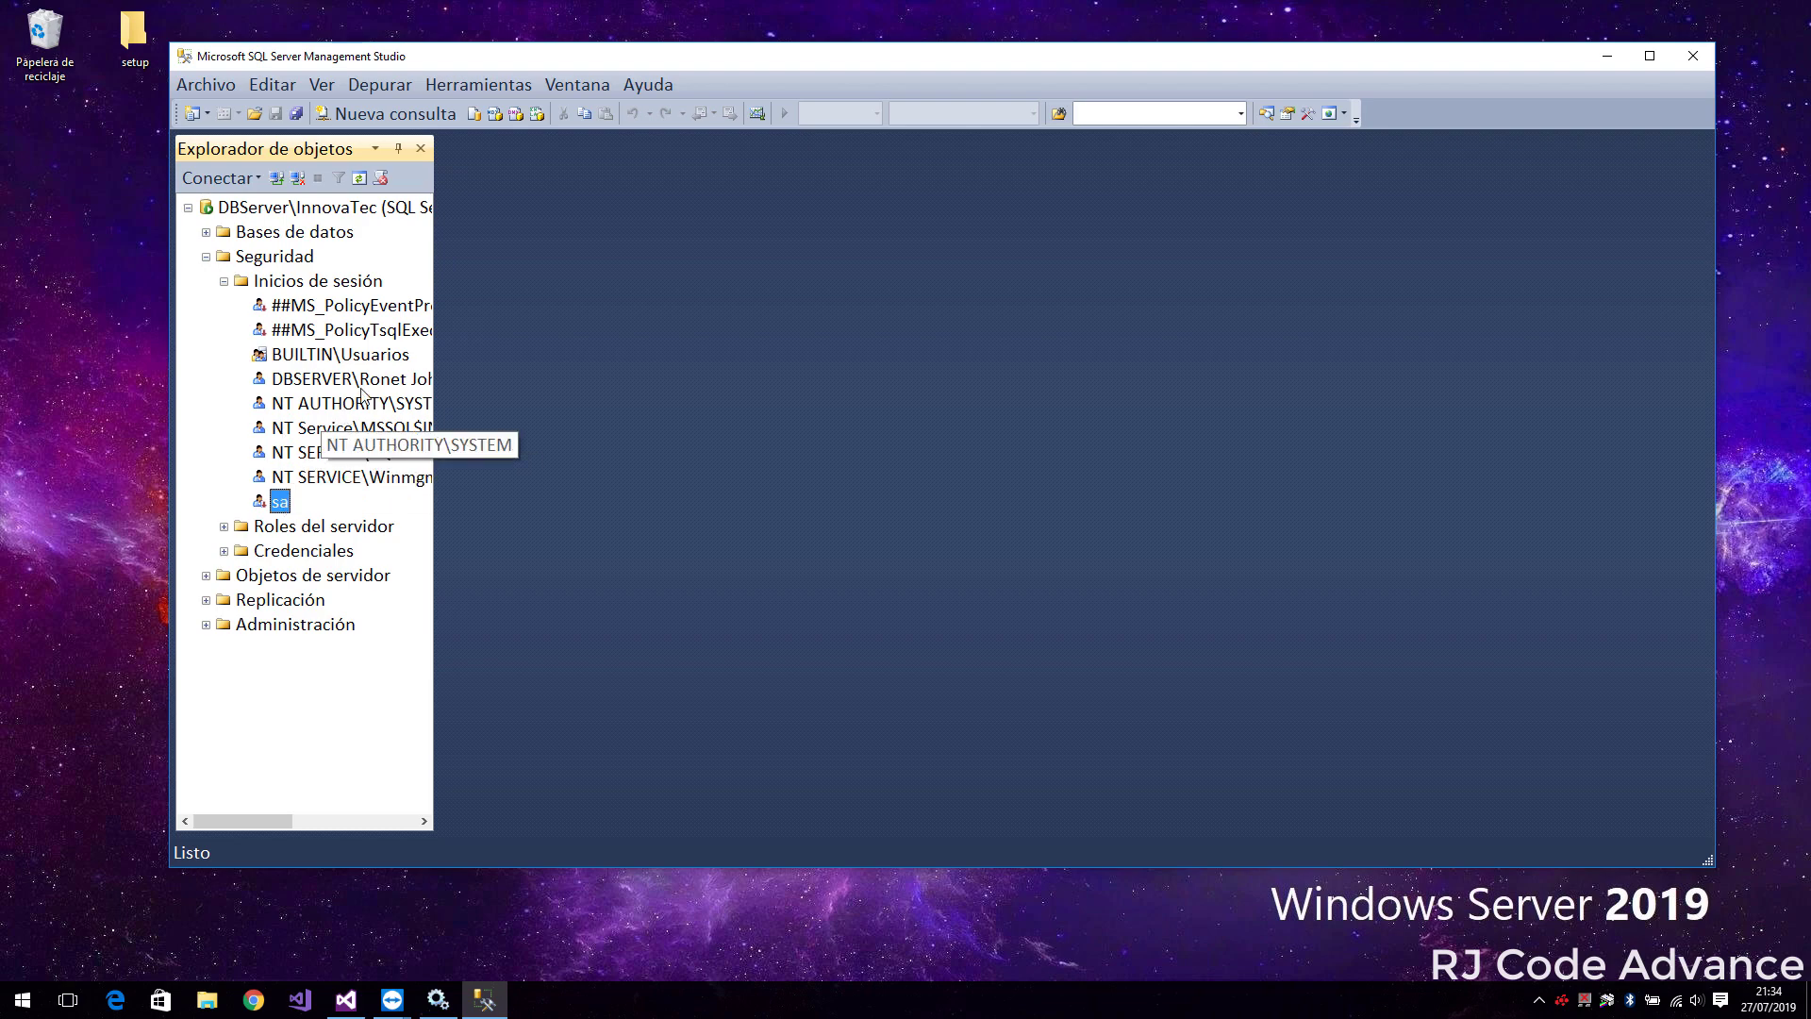
Start a new login using SQL Server authentication and enter its password and confirmation
{"action": "right_click", "coordinate": [331, 282]}
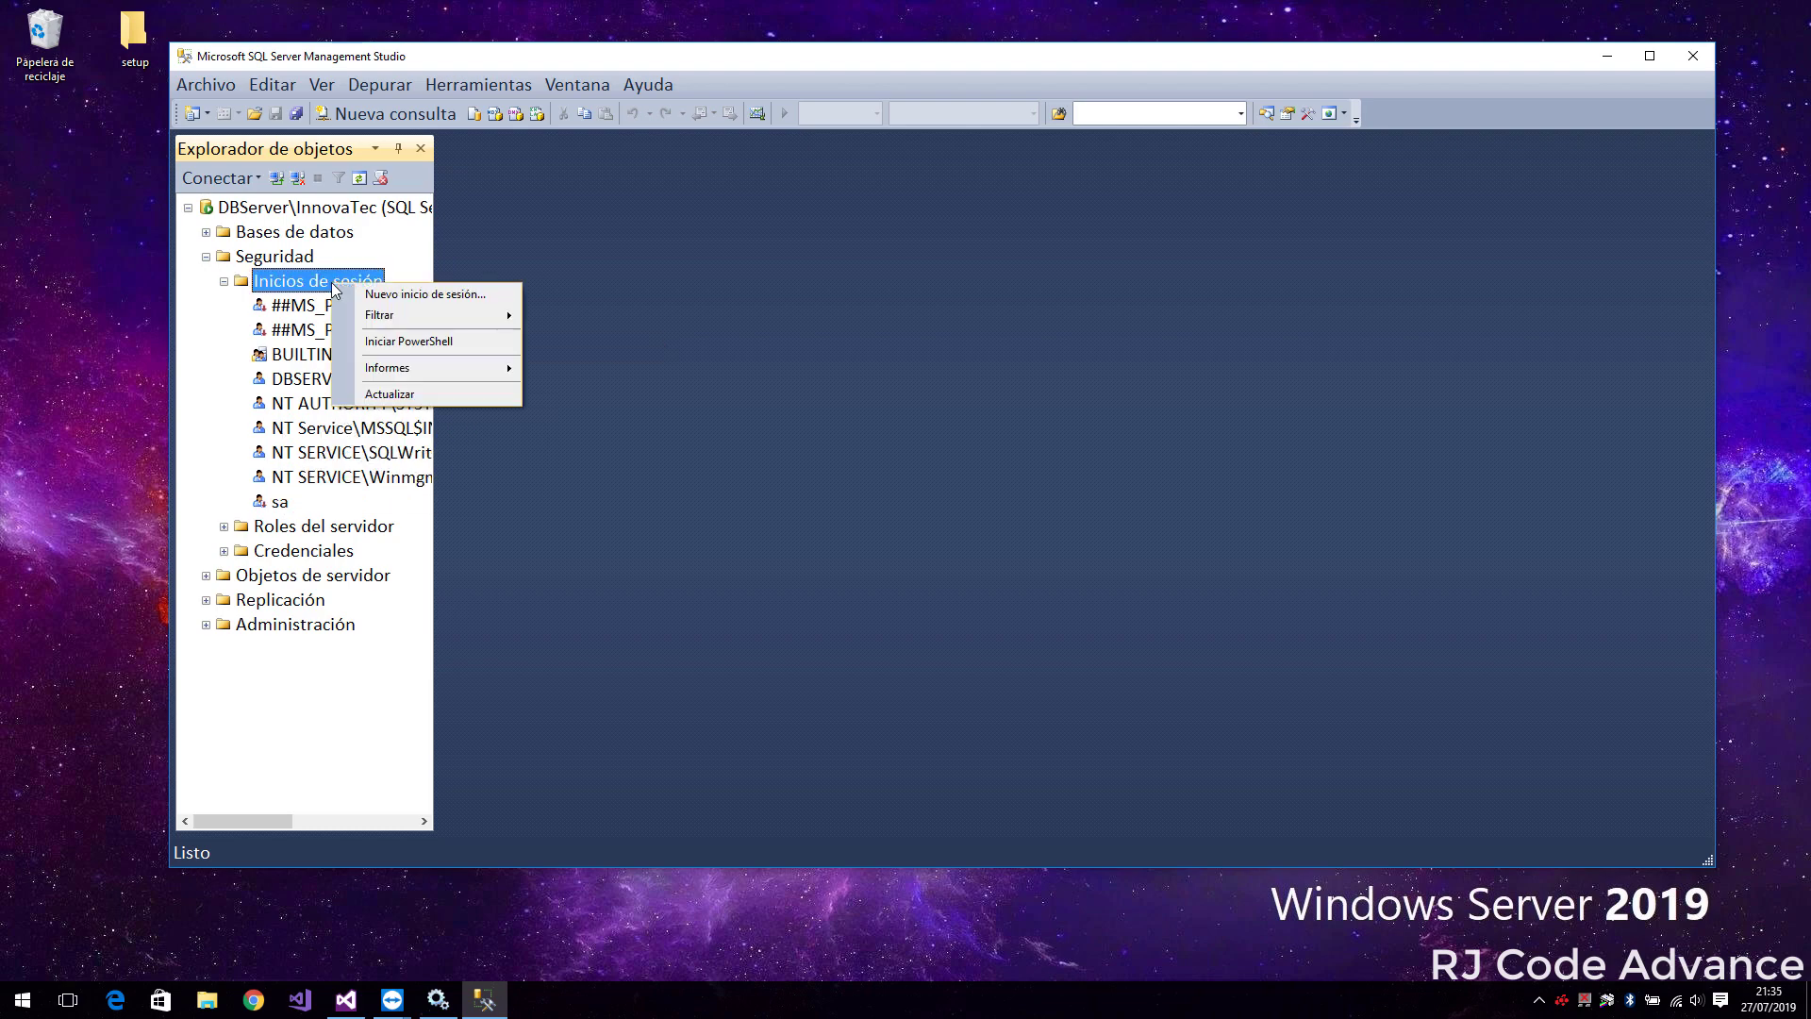
{"action": "left_click", "coordinate": [430, 295]}
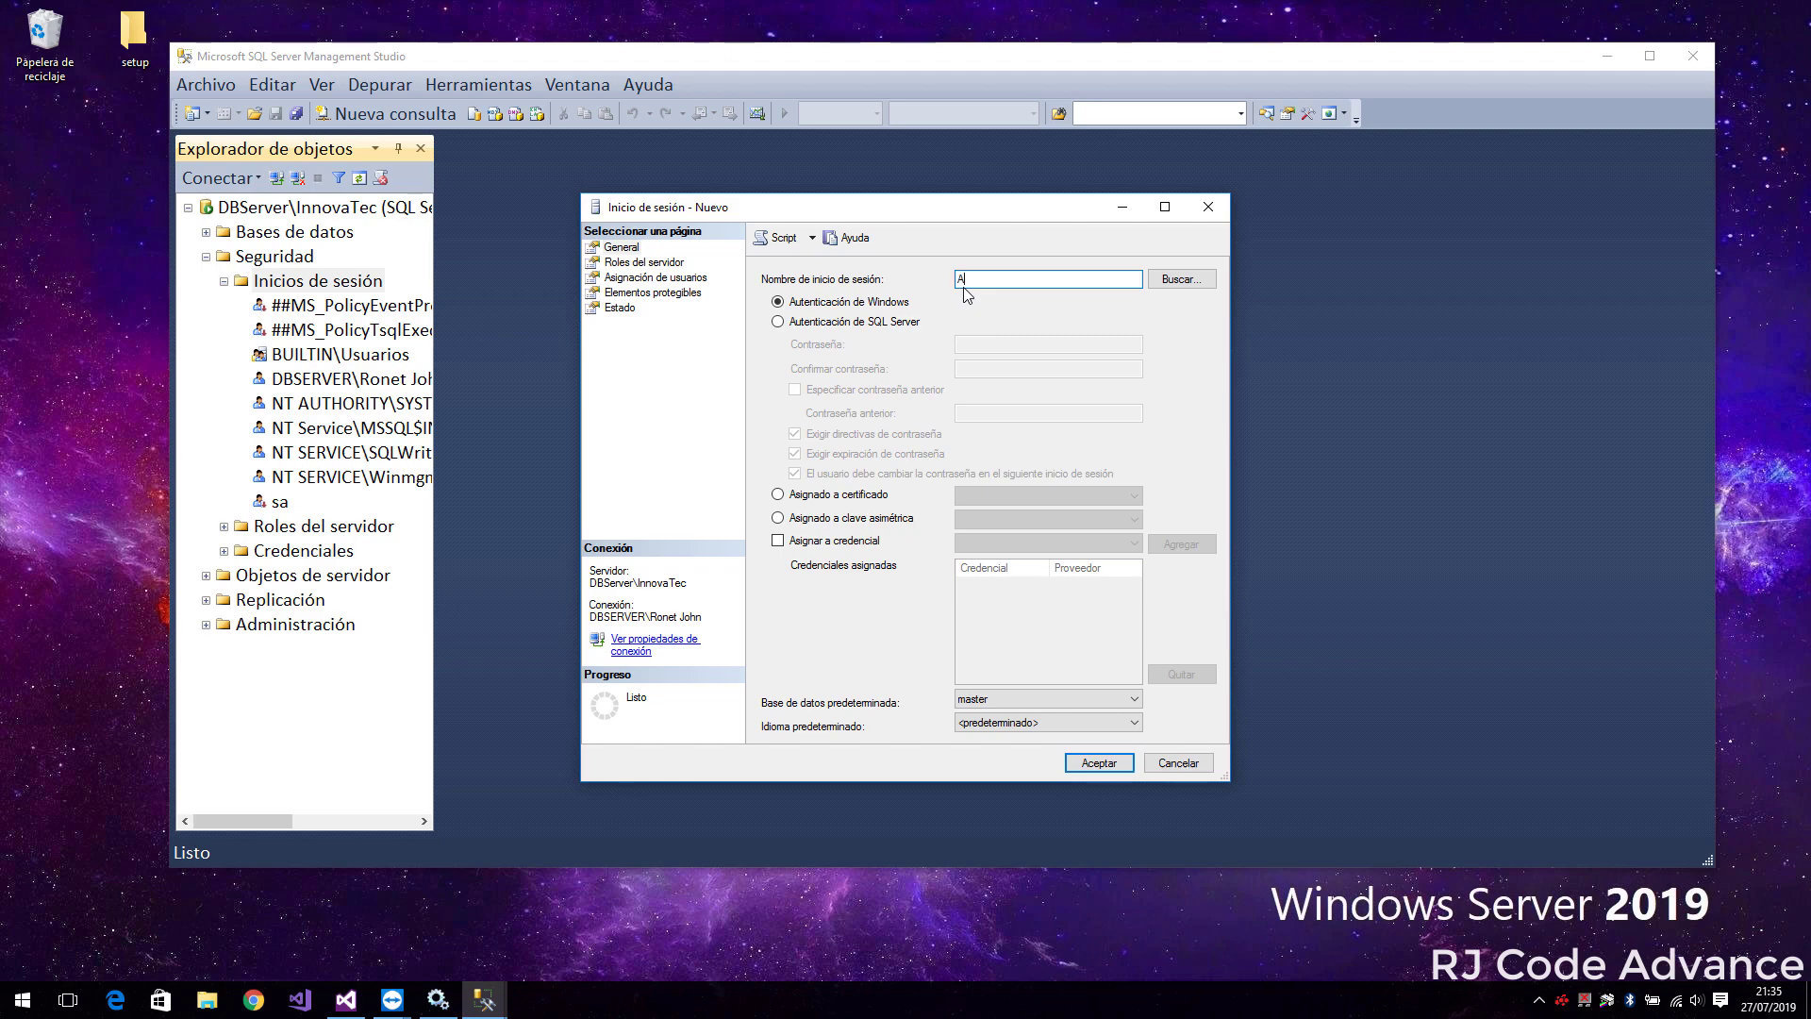
{"action": "left_click", "coordinate": [778, 321]}
{"action": "left_click", "coordinate": [975, 341]}
{"action": "type", "text": "•"}
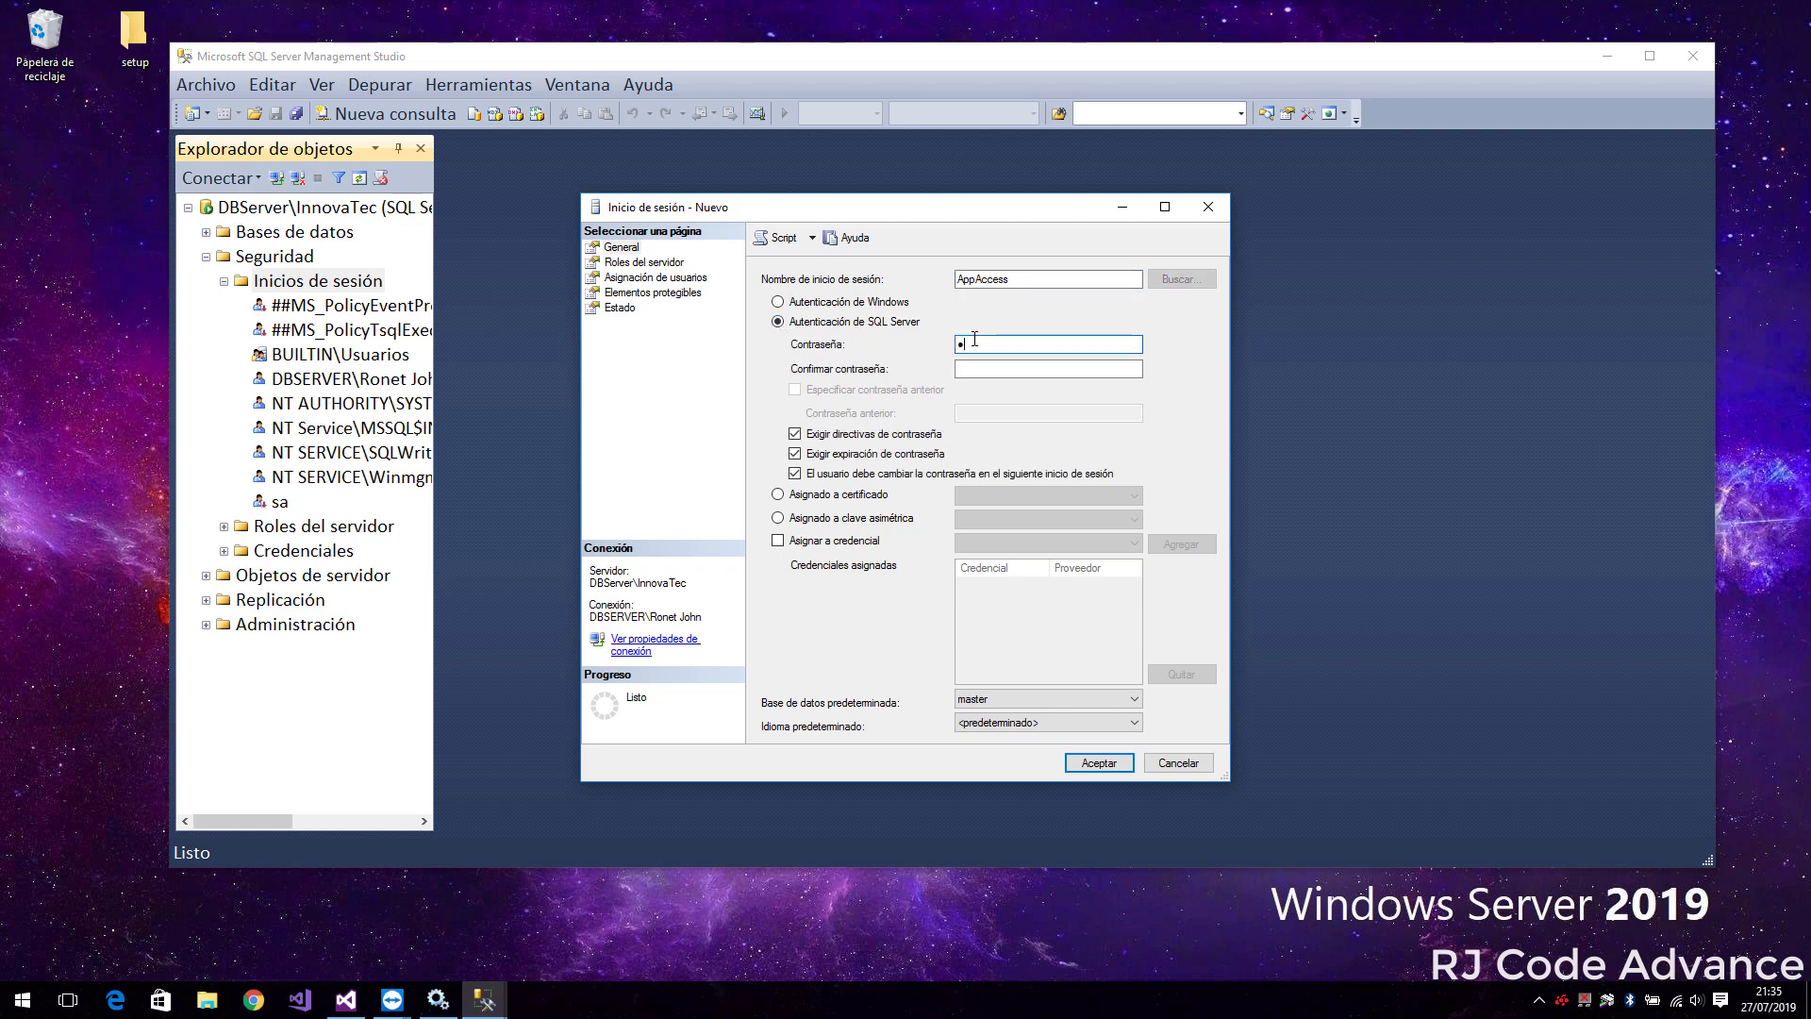
{"action": "type", "text": "••in123"}
{"action": "left_click", "coordinate": [980, 371]}
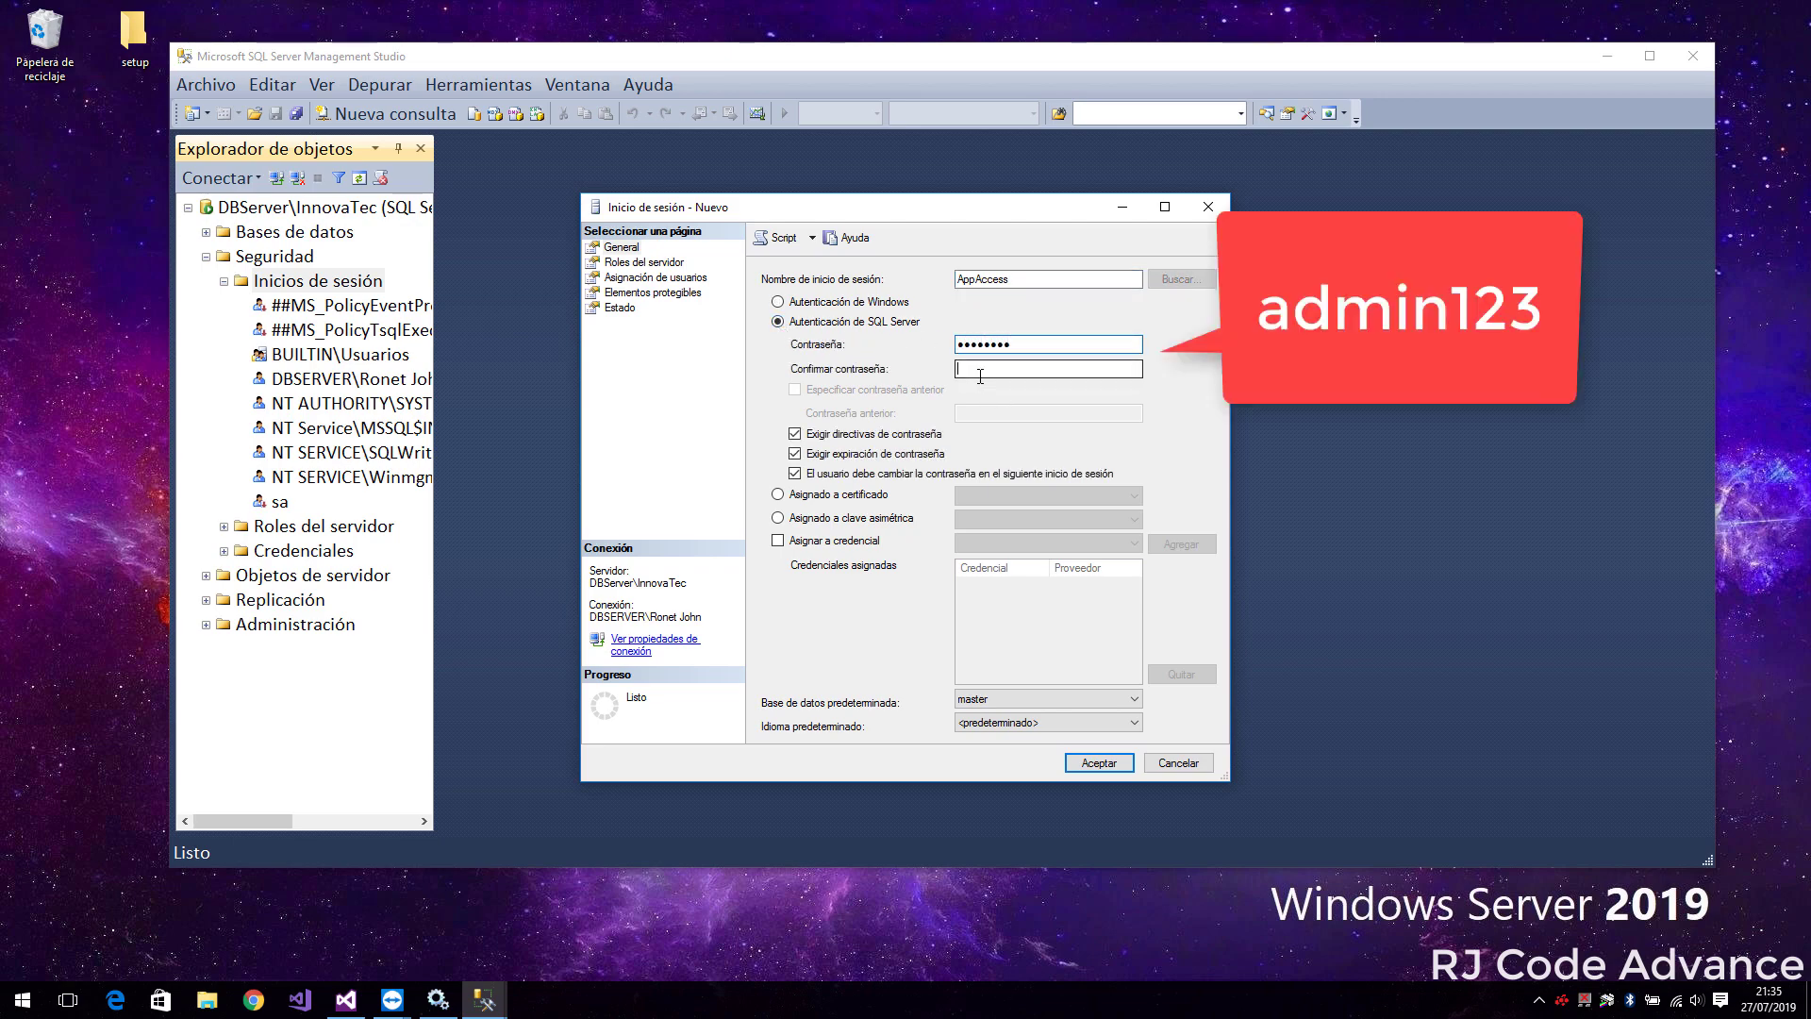
{"action": "type", "text": "admin"}
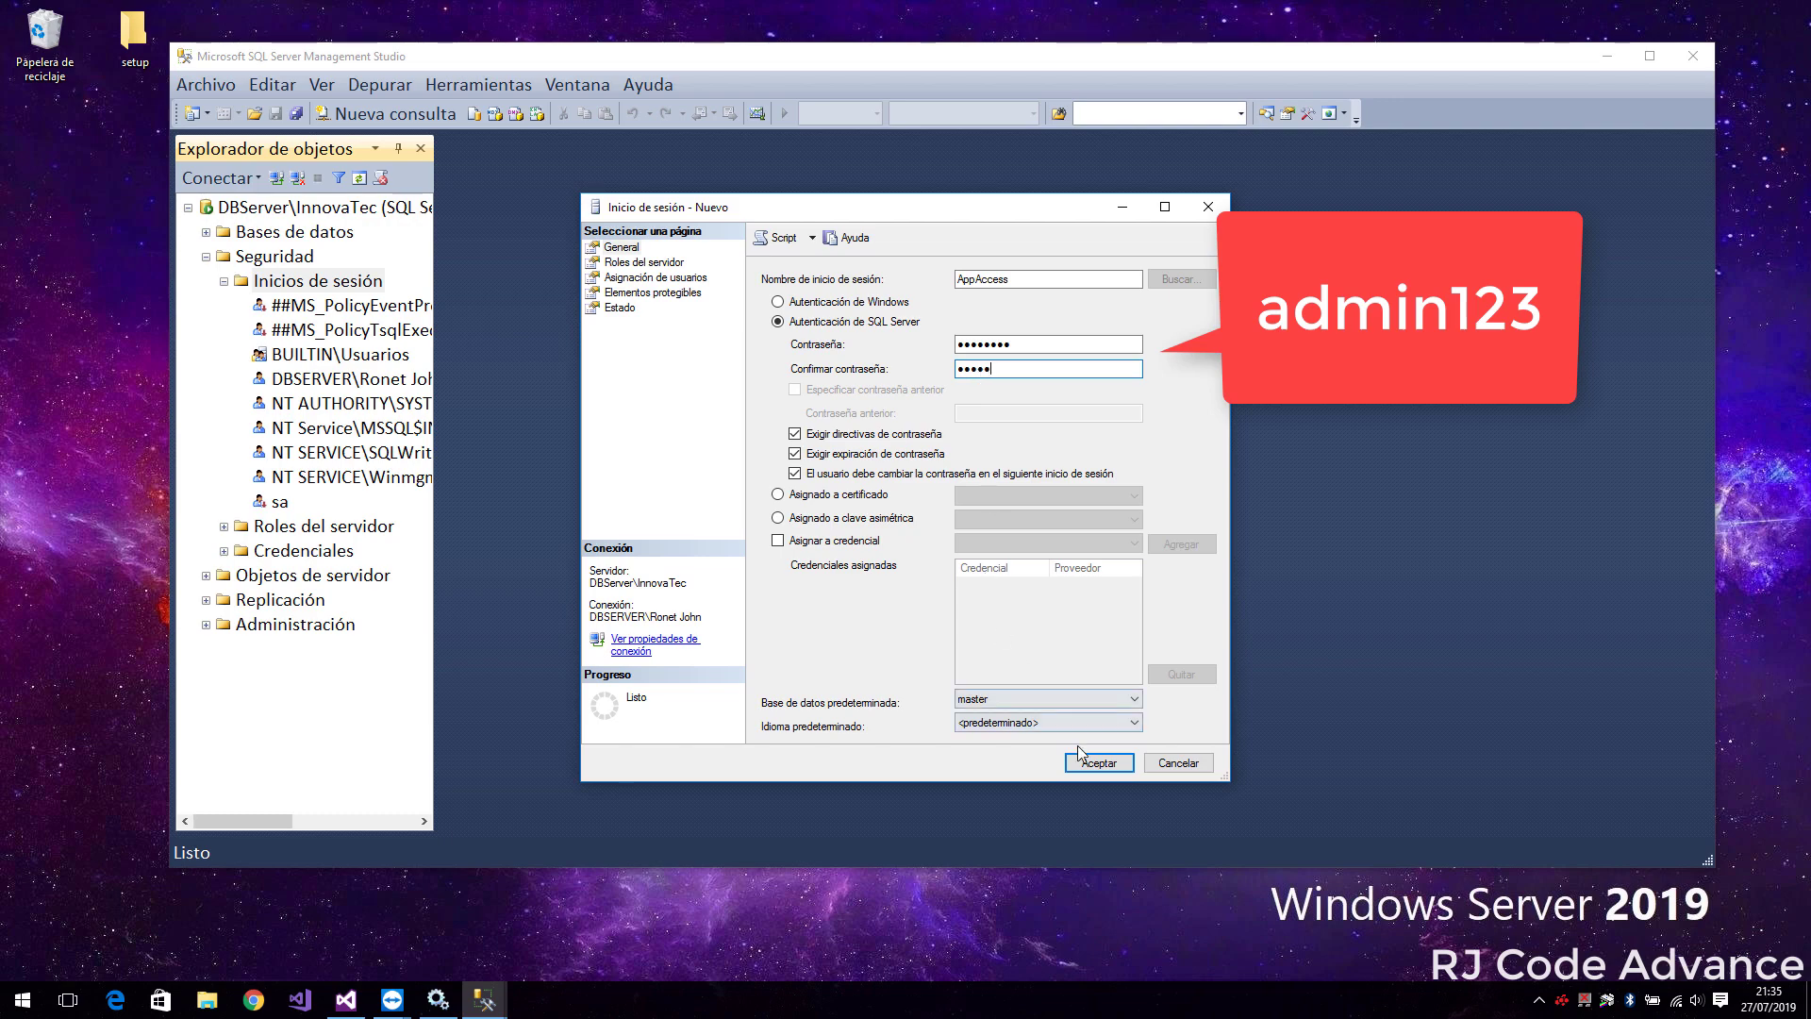
Fix the mismatched password confirmation and save the AppAccess login
{"action": "left_click", "coordinate": [1090, 764]}
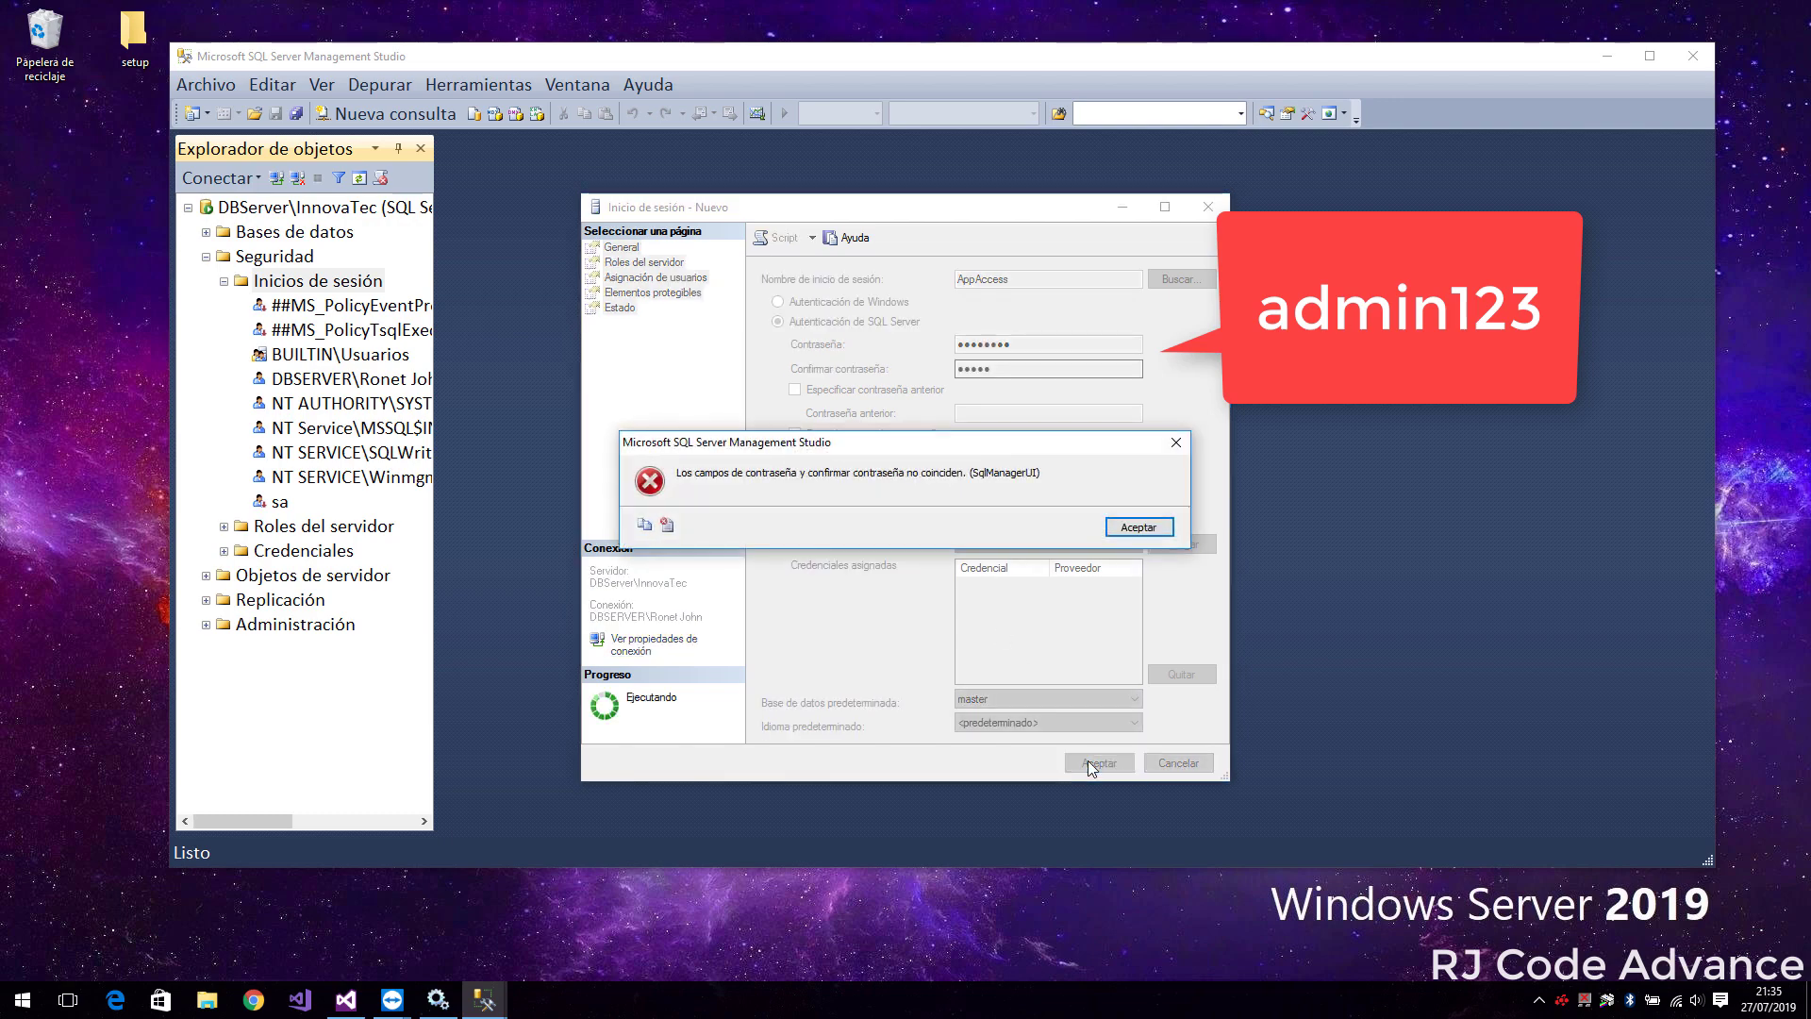
{"action": "left_click", "coordinate": [1138, 526]}
{"action": "left_click_drag", "start_coordinate": [1005, 371], "coordinate": [945, 348]}
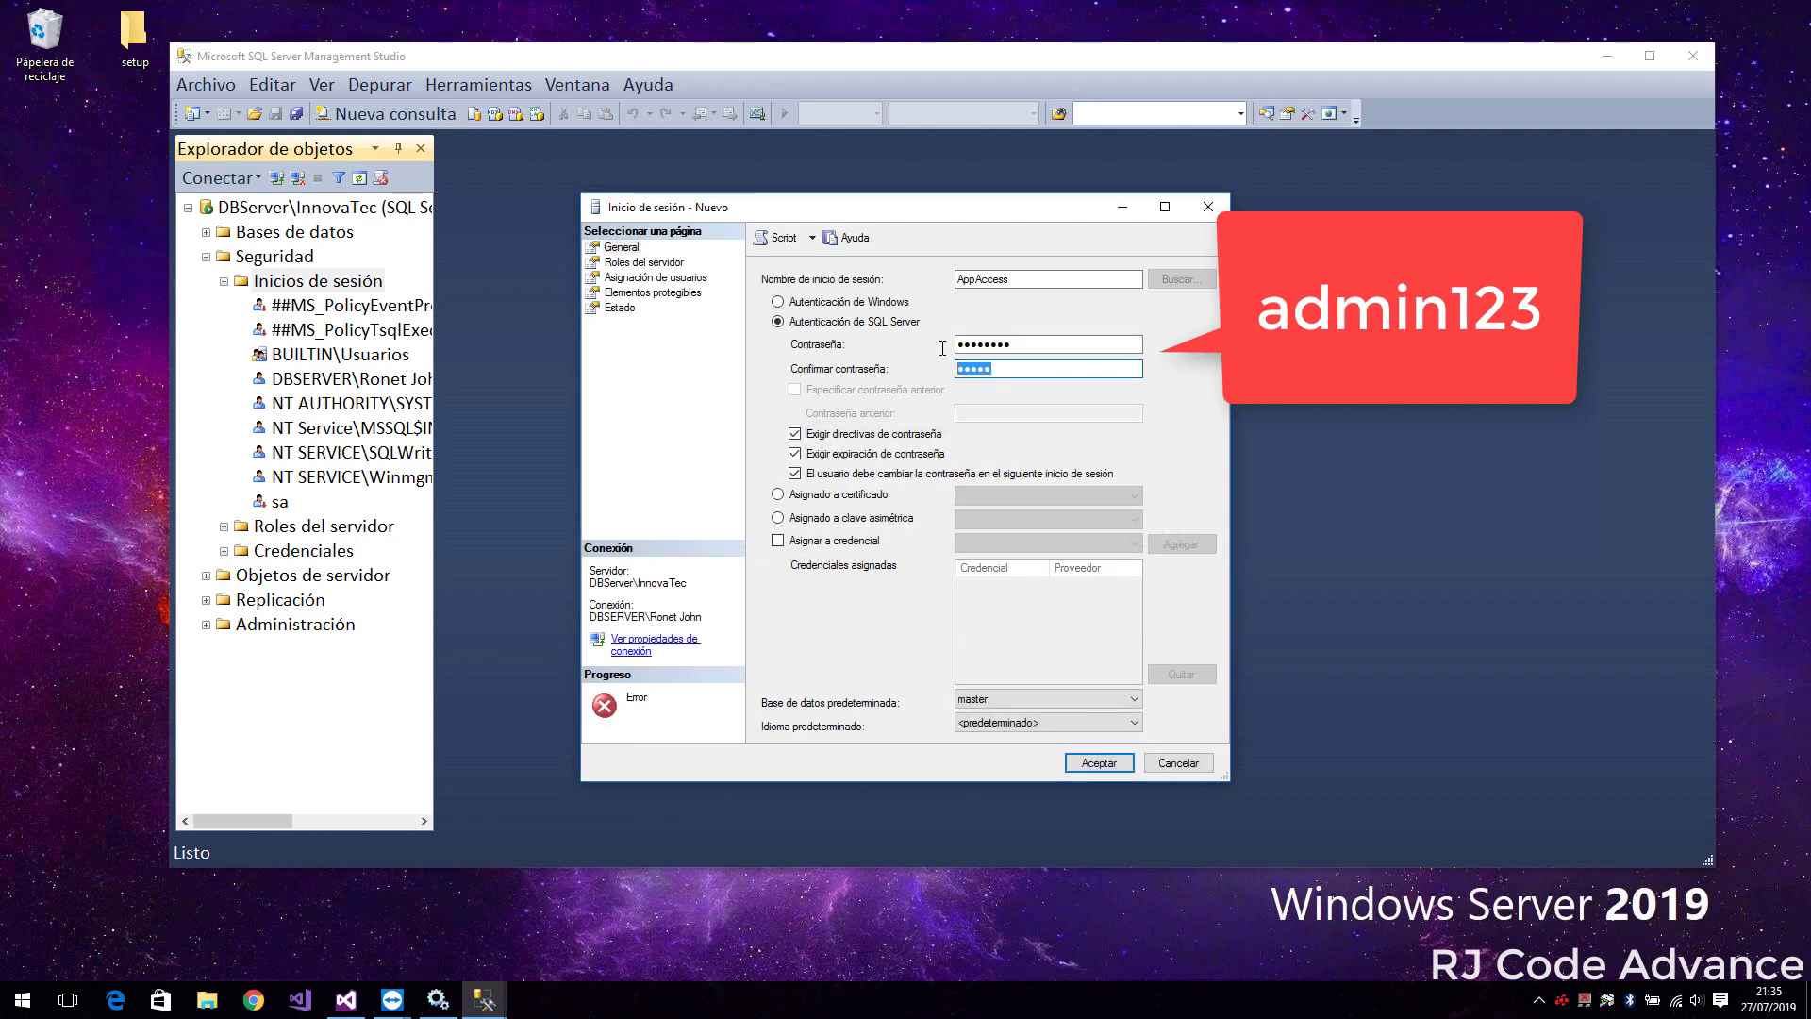
{"action": "type", "text": "admin123"}
{"action": "left_click", "coordinate": [1087, 760]}
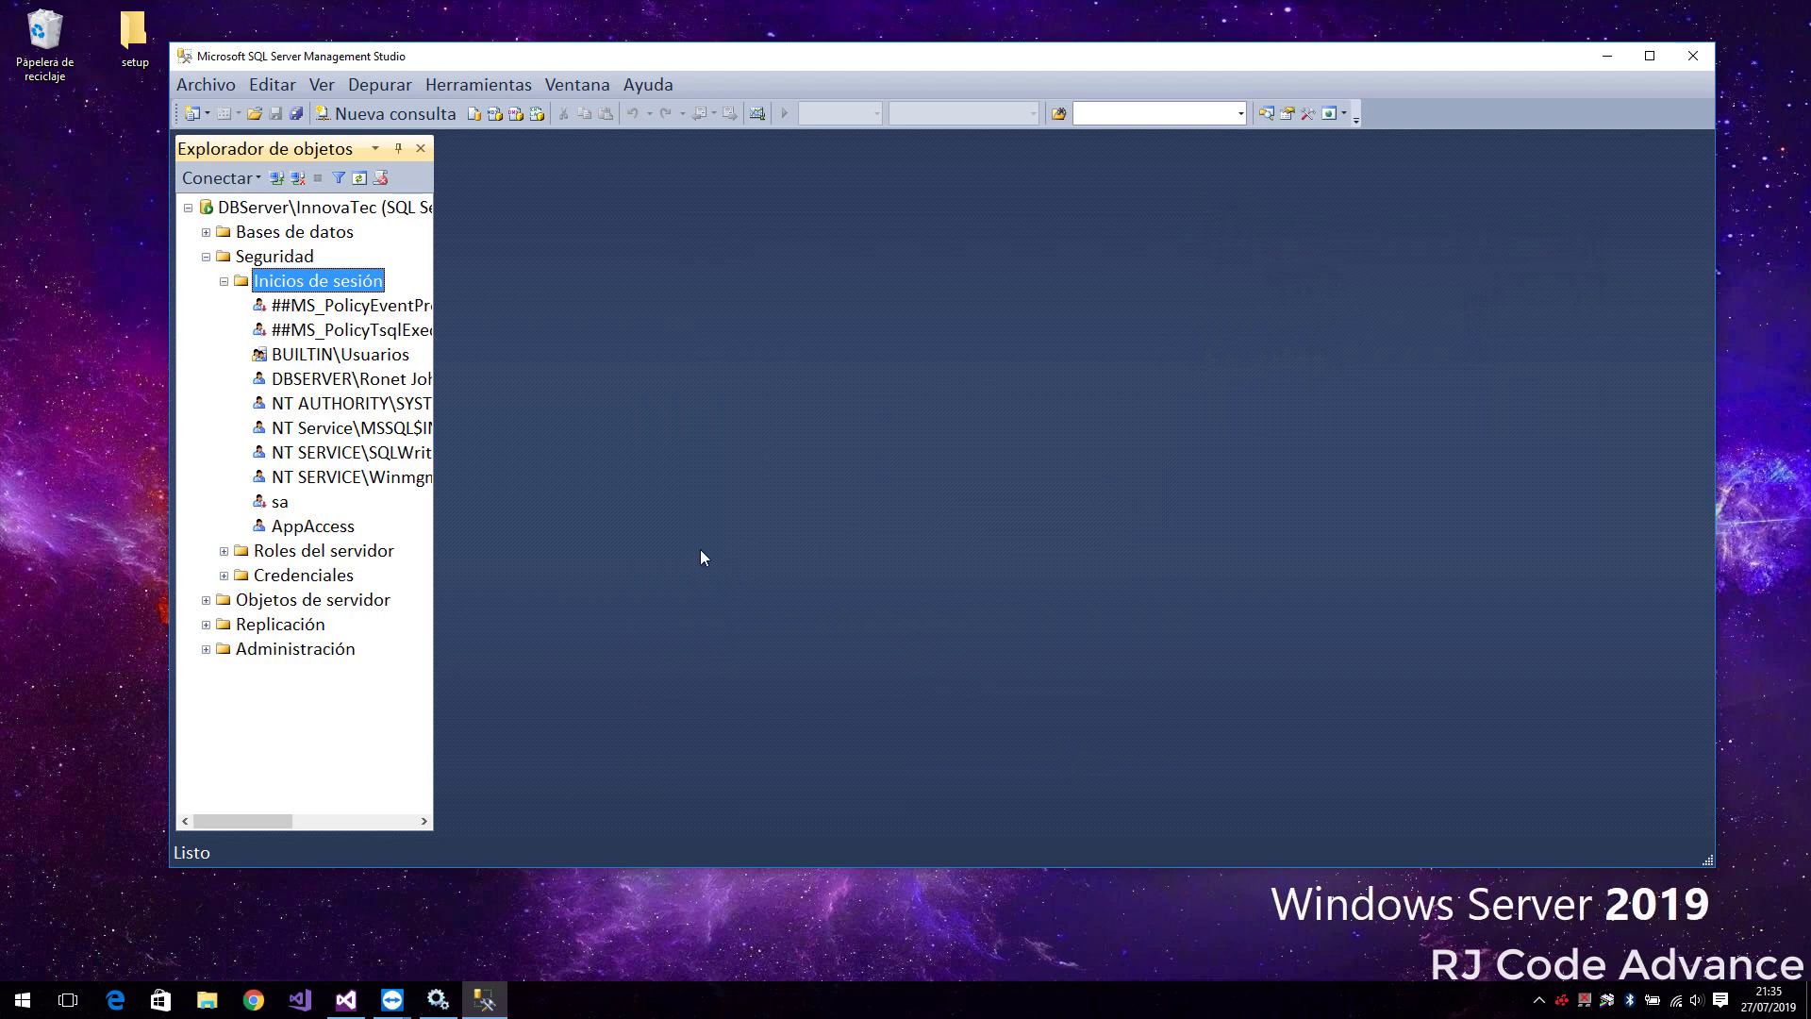
{"action": "left_click", "coordinate": [341, 526]}
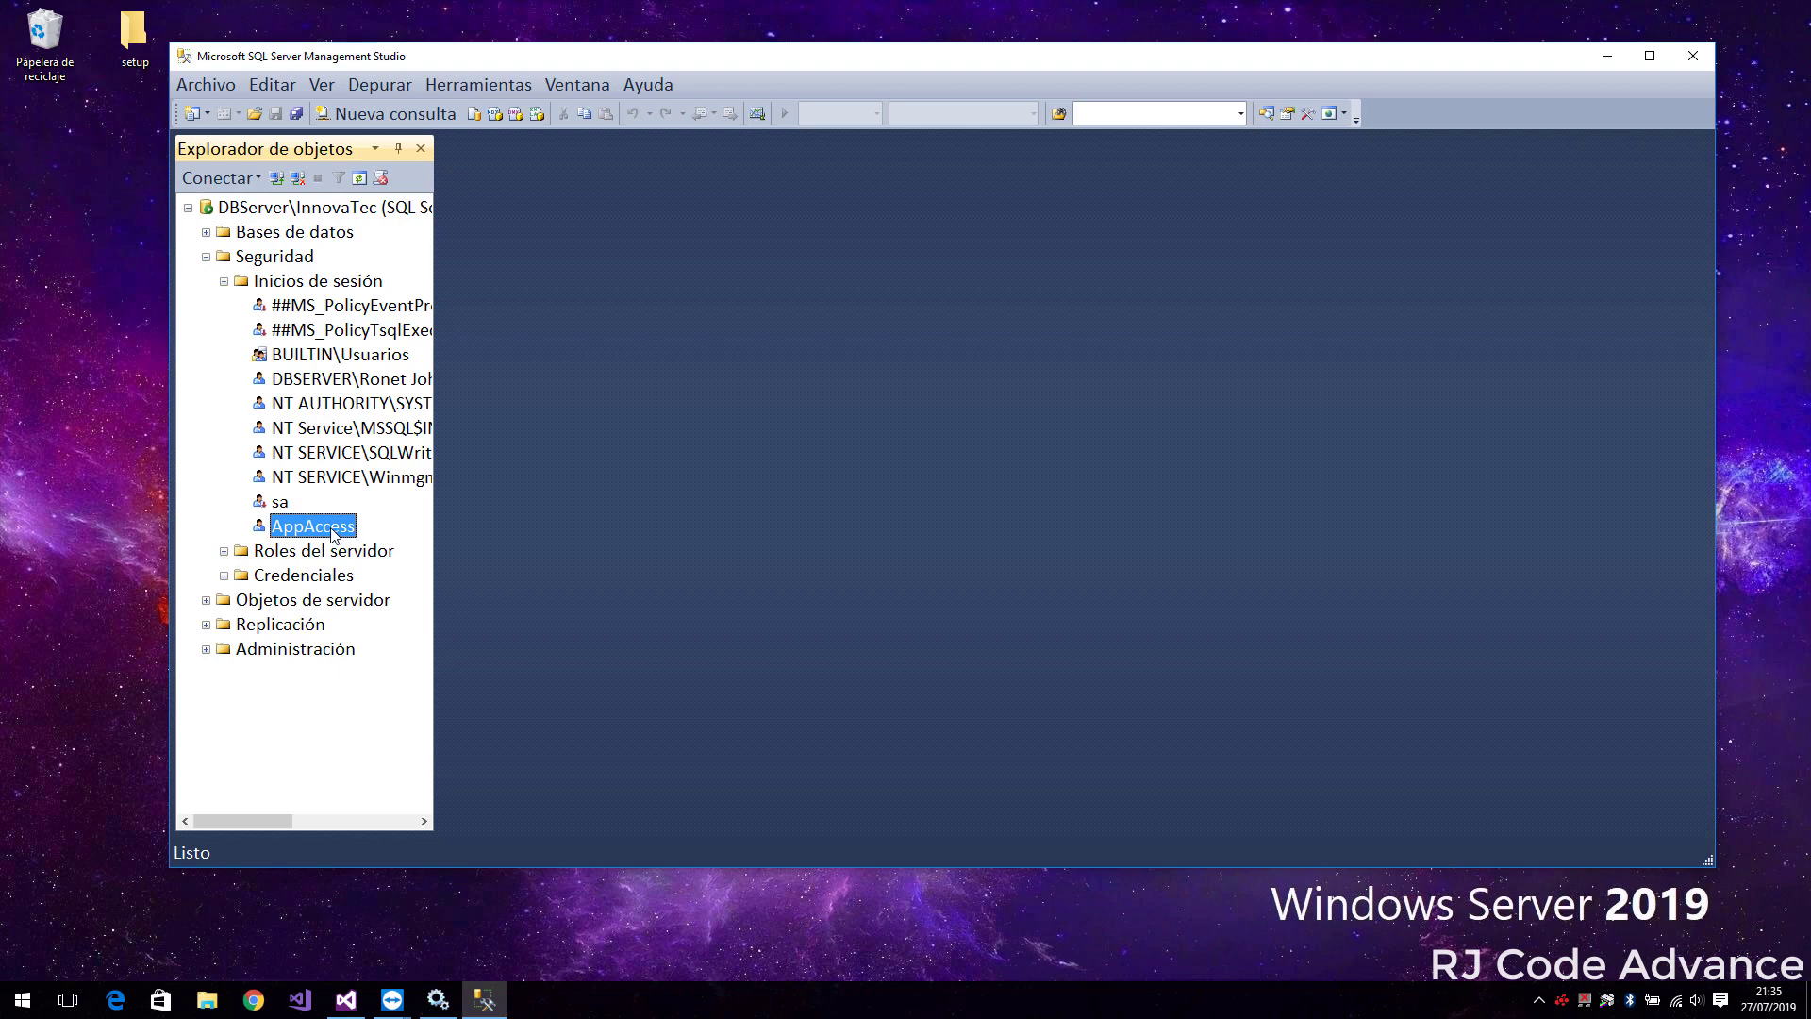
Grant the AppAccess login the sysadmin server role in its Login Properties
{"action": "right_click", "coordinate": [332, 534]}
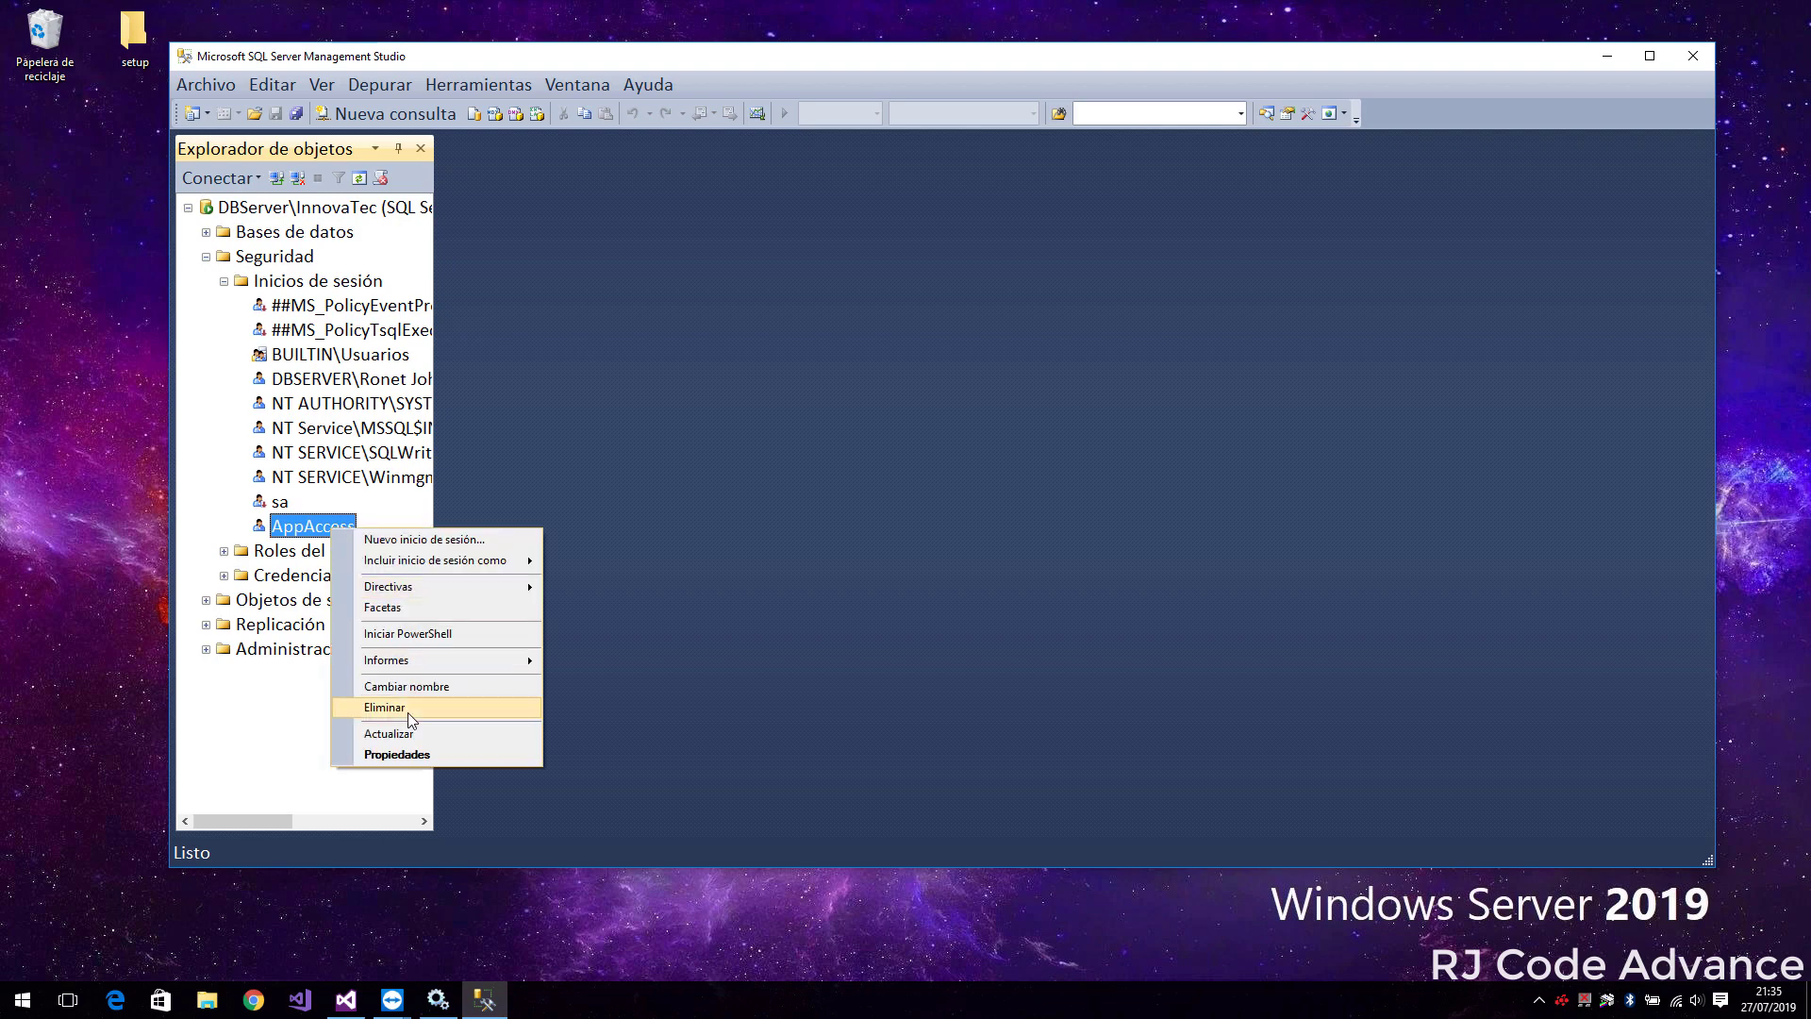
{"action": "left_click", "coordinate": [413, 756]}
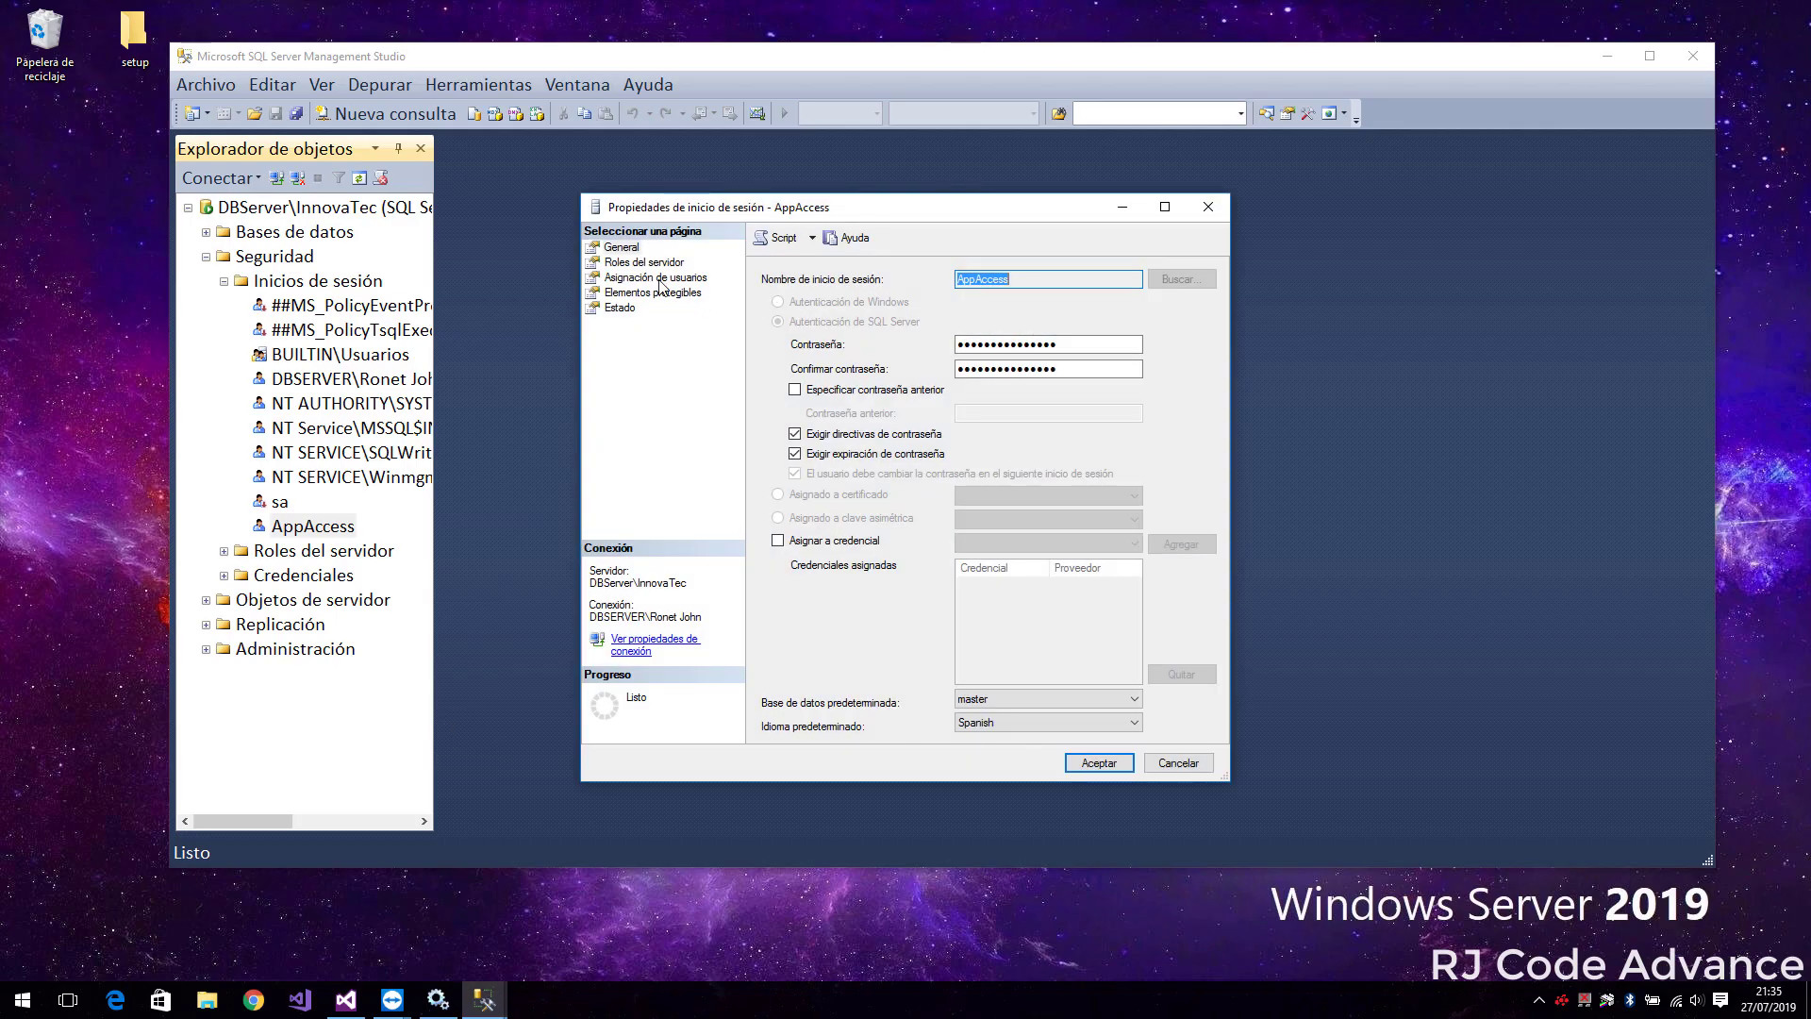
{"action": "left_click", "coordinate": [644, 264]}
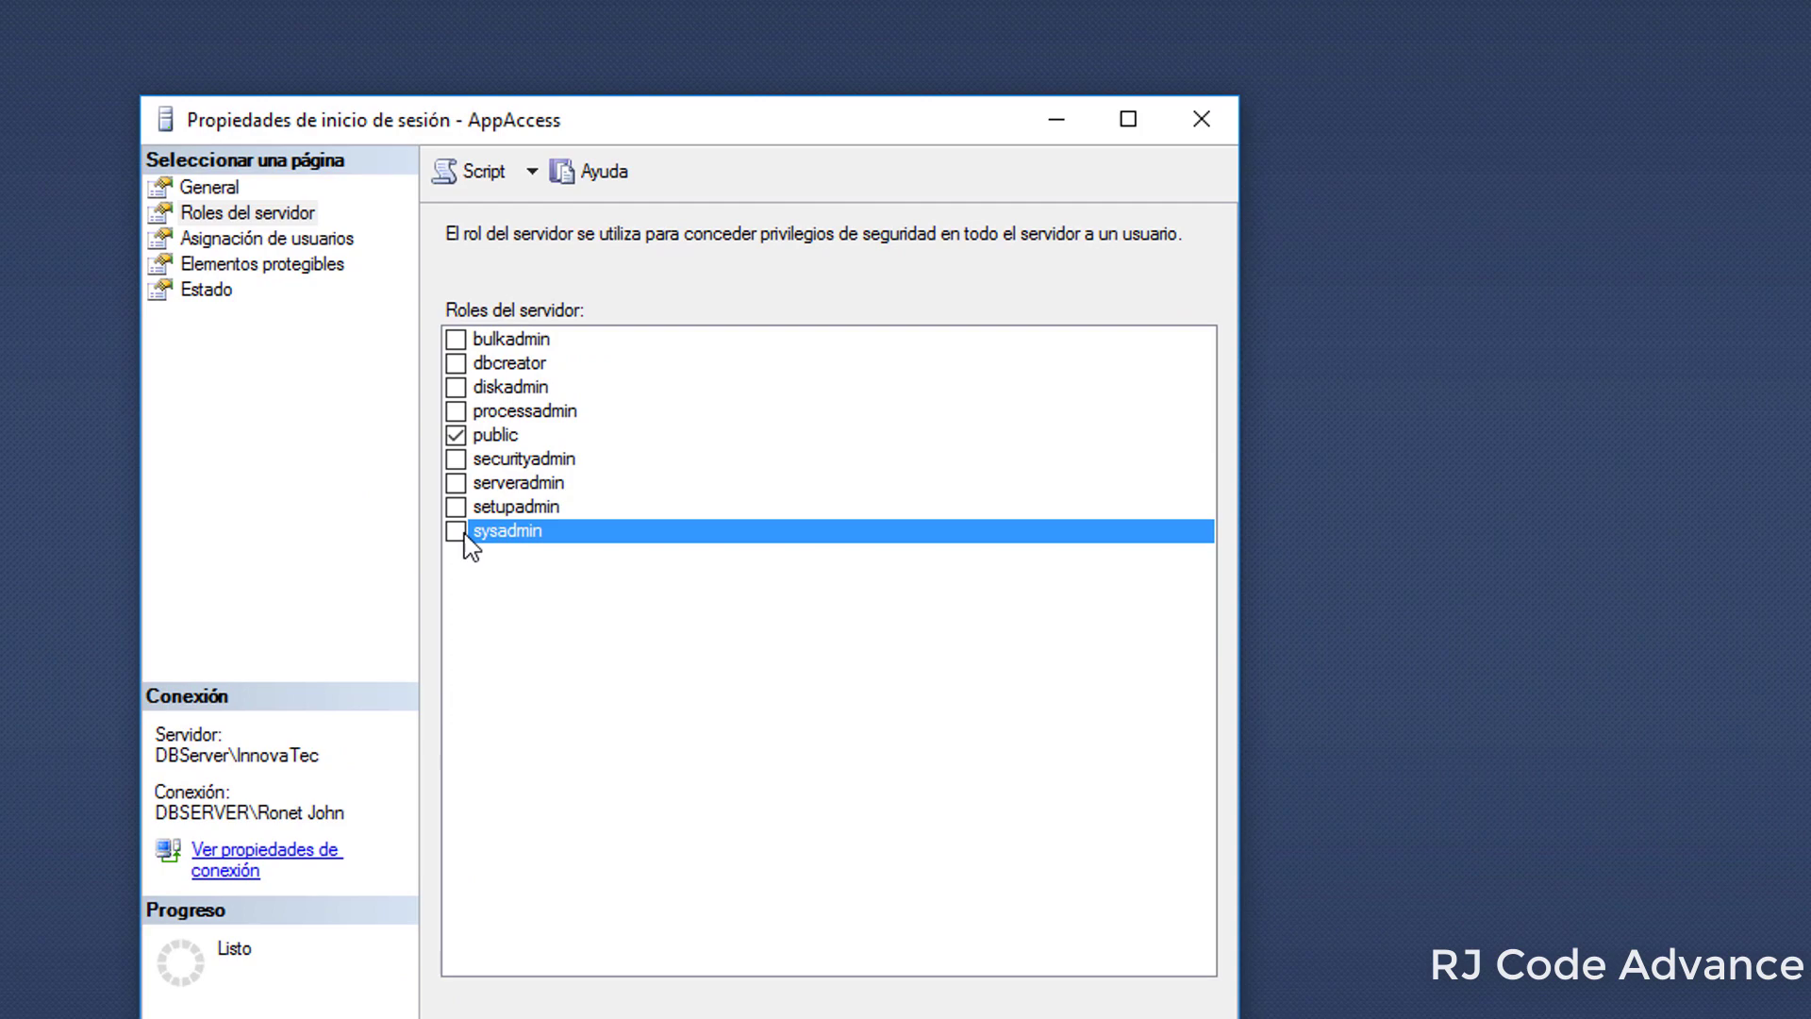
{"action": "left_click", "coordinate": [460, 532]}
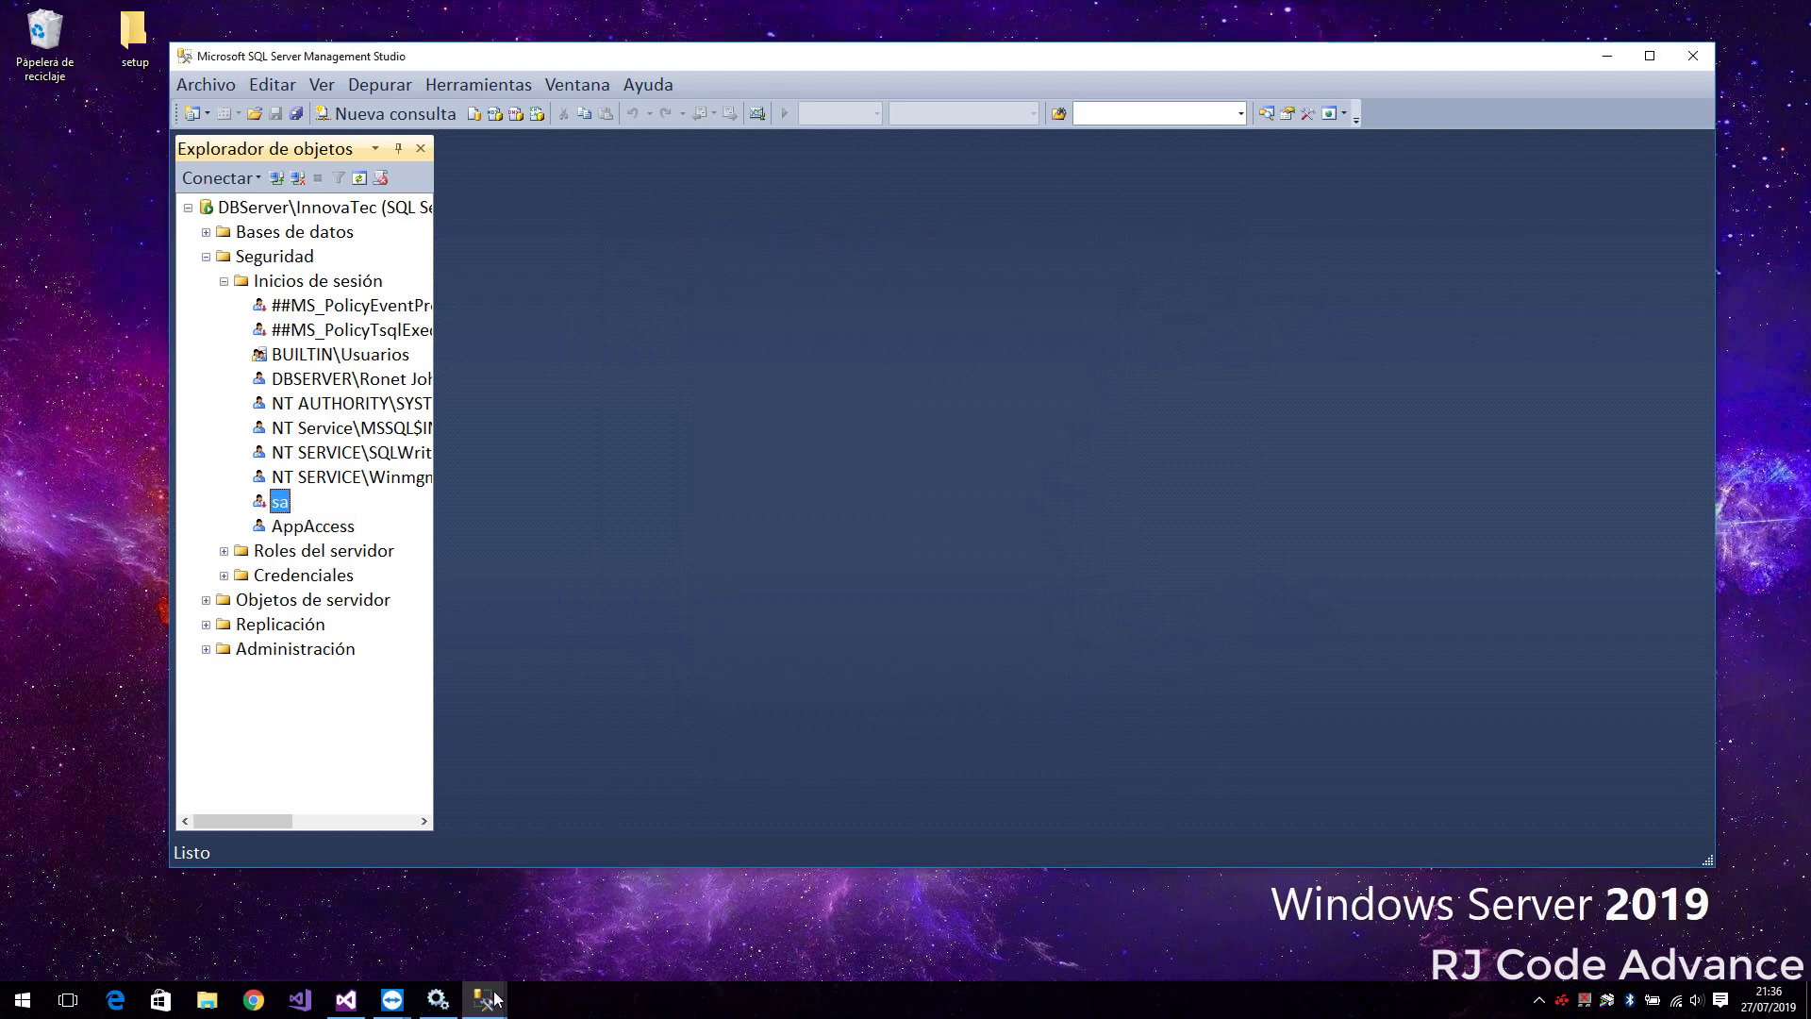
{"action": "mouse_move", "coordinate": [491, 998]}
{"action": "left_click", "coordinate": [608, 873]}
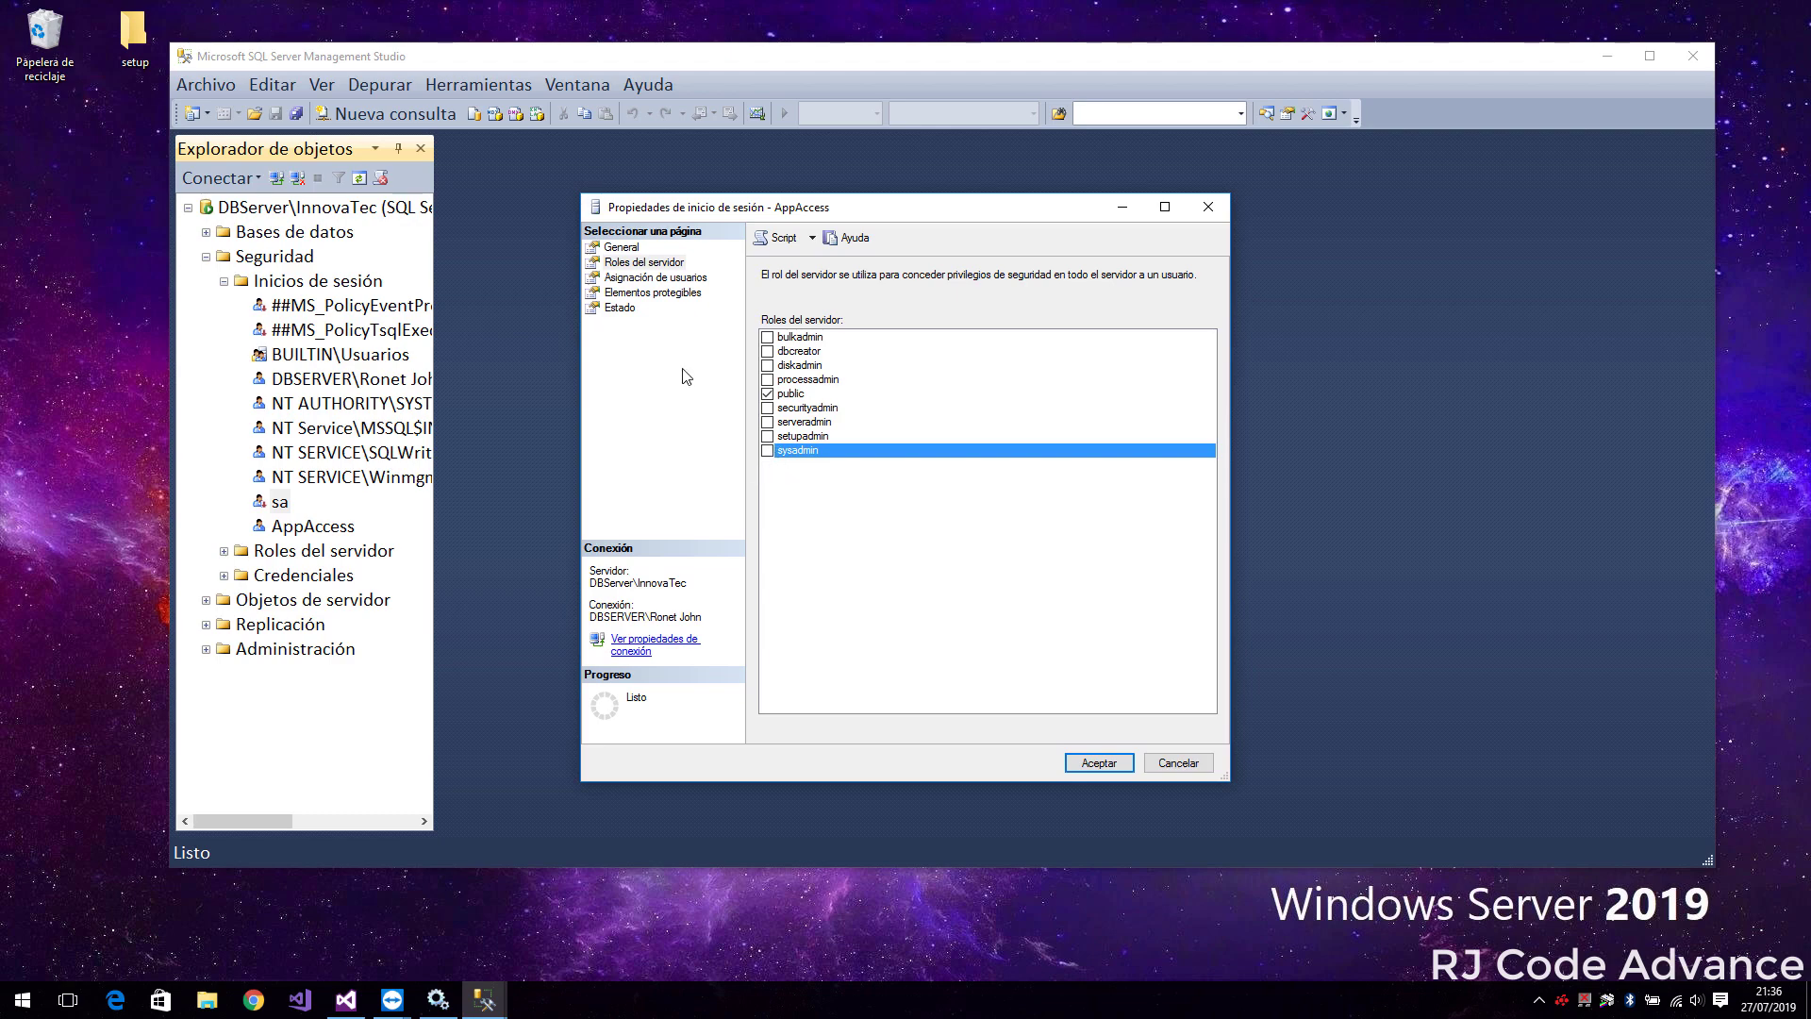
Map AppAccess to MyCompany with db_backupoperator, db_datareader and db_datawriter roles
{"action": "left_click", "coordinate": [632, 277]}
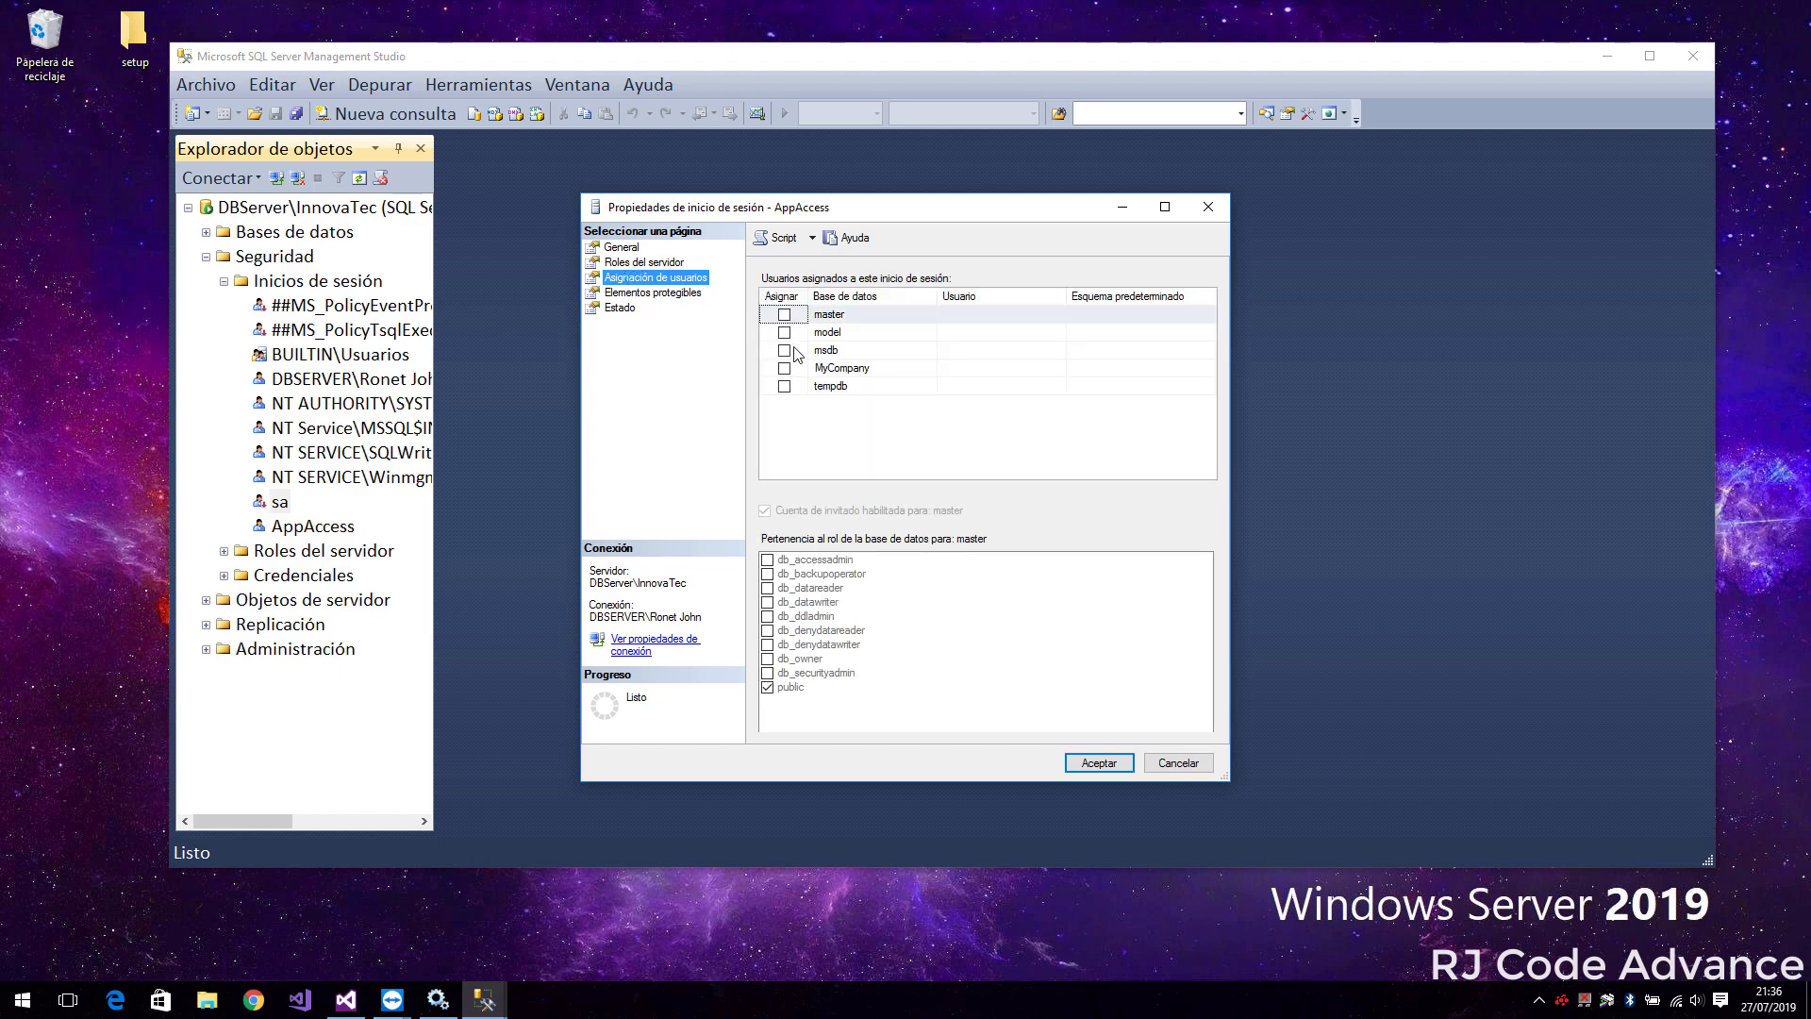
{"action": "left_click", "coordinate": [853, 369]}
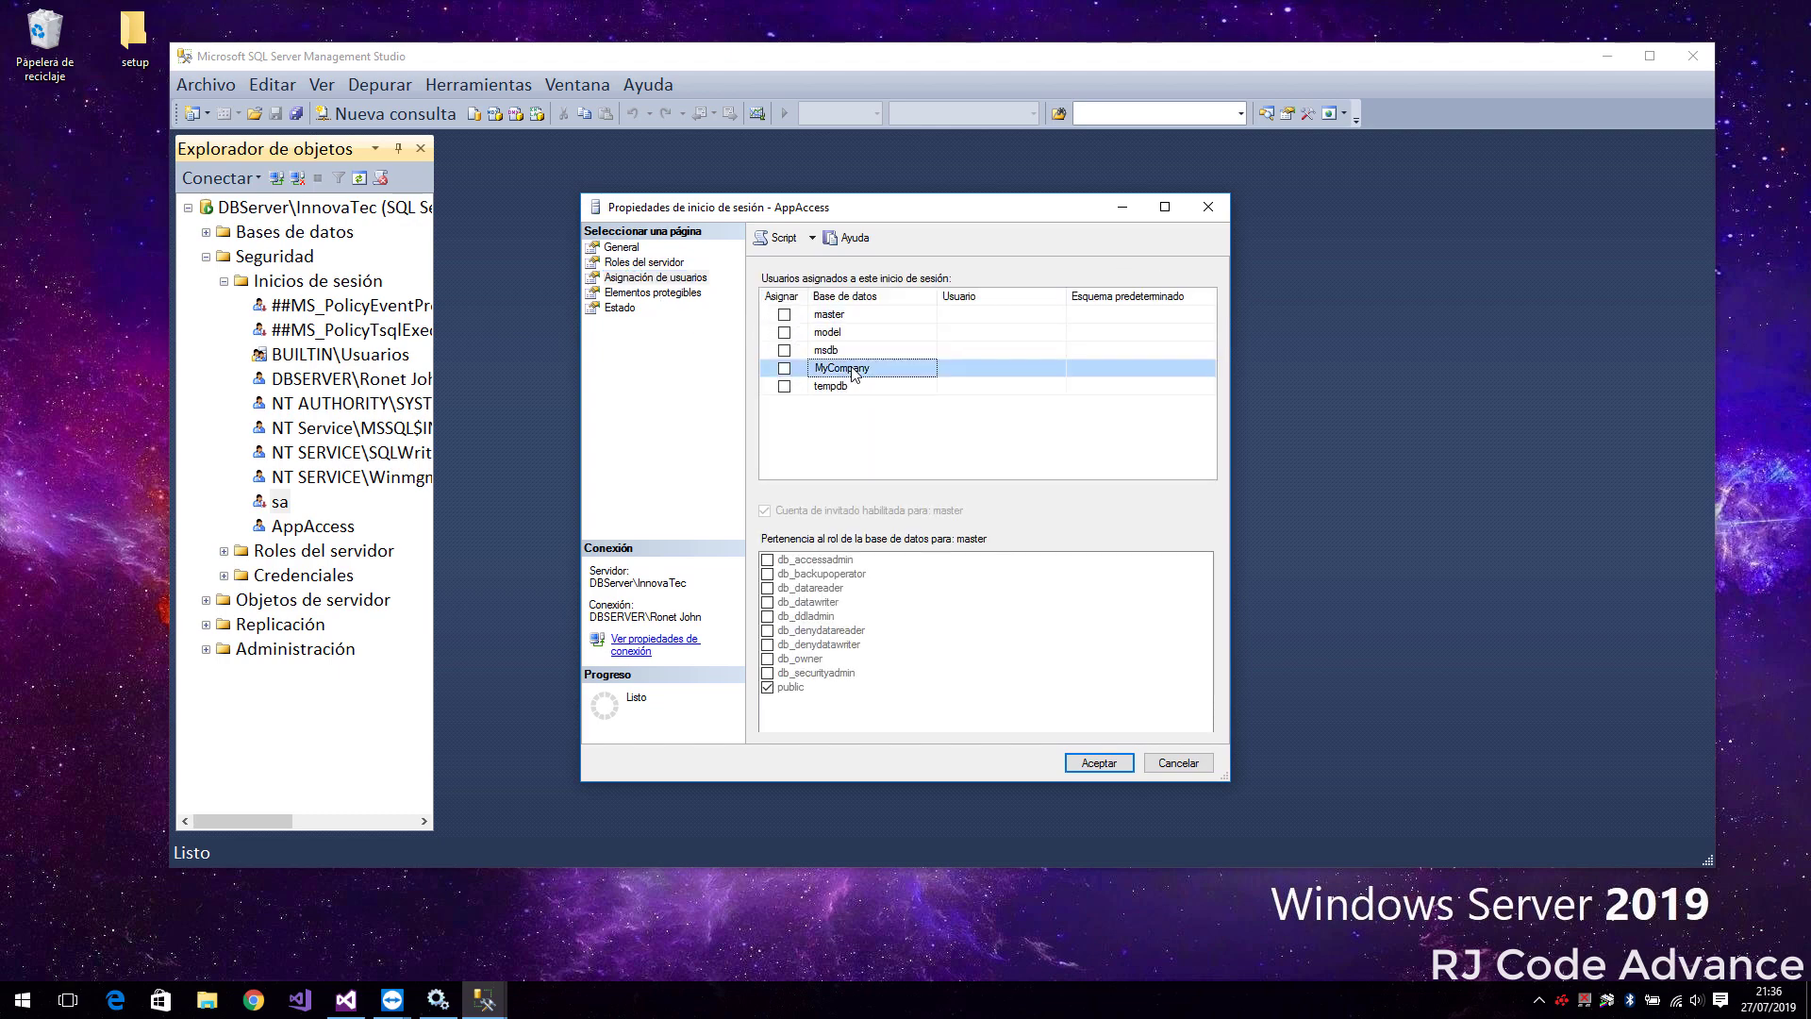
{"action": "left_click", "coordinate": [784, 368]}
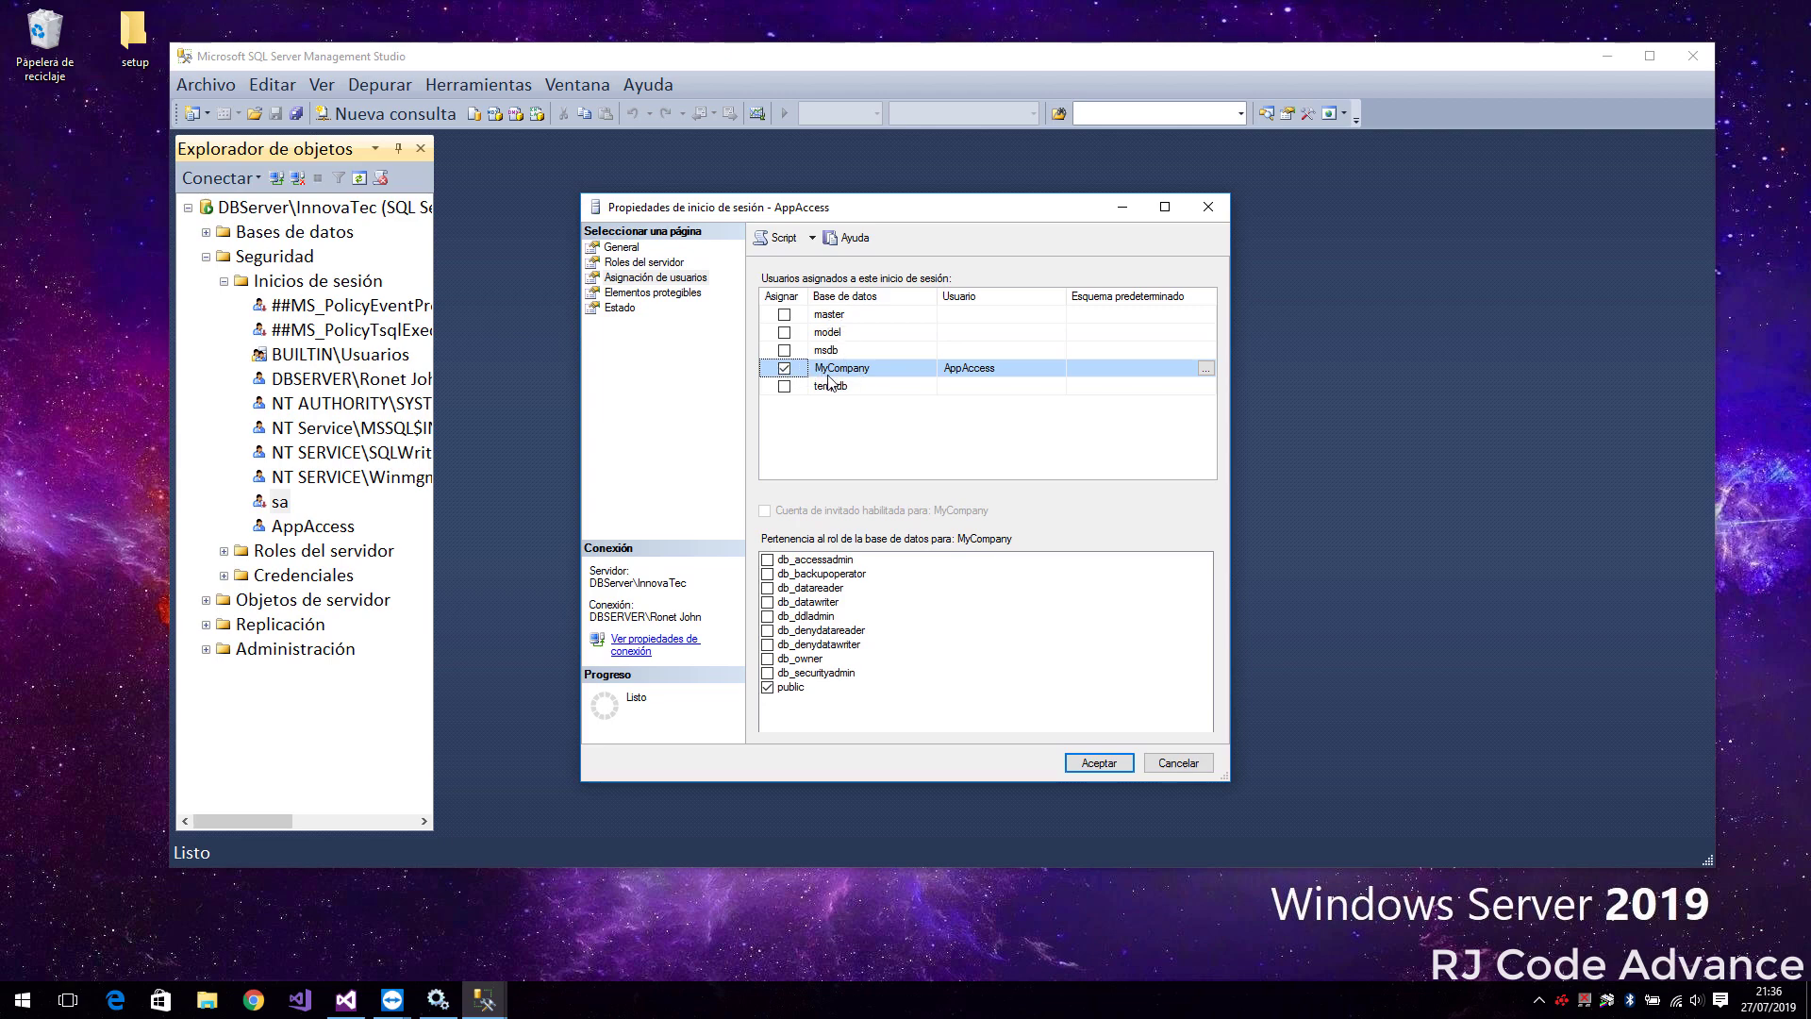
{"action": "left_click", "coordinate": [768, 575]}
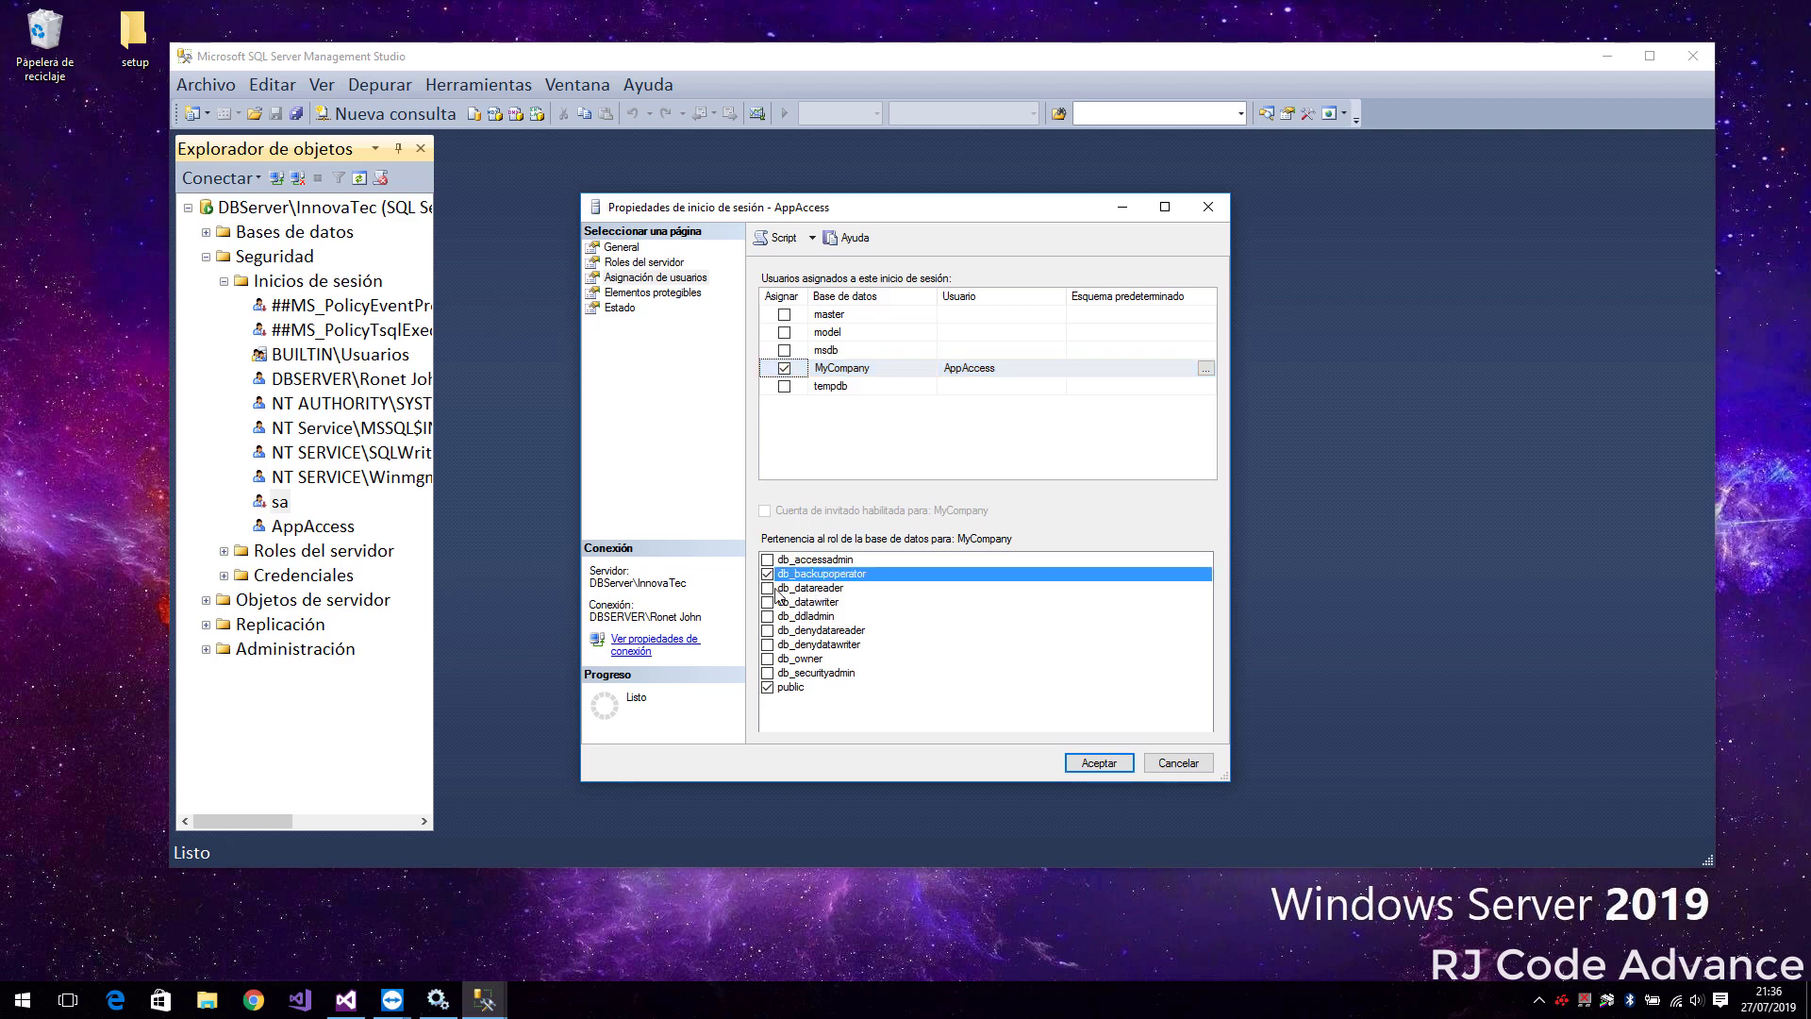
{"action": "left_click", "coordinate": [769, 589]}
{"action": "left_click", "coordinate": [768, 603]}
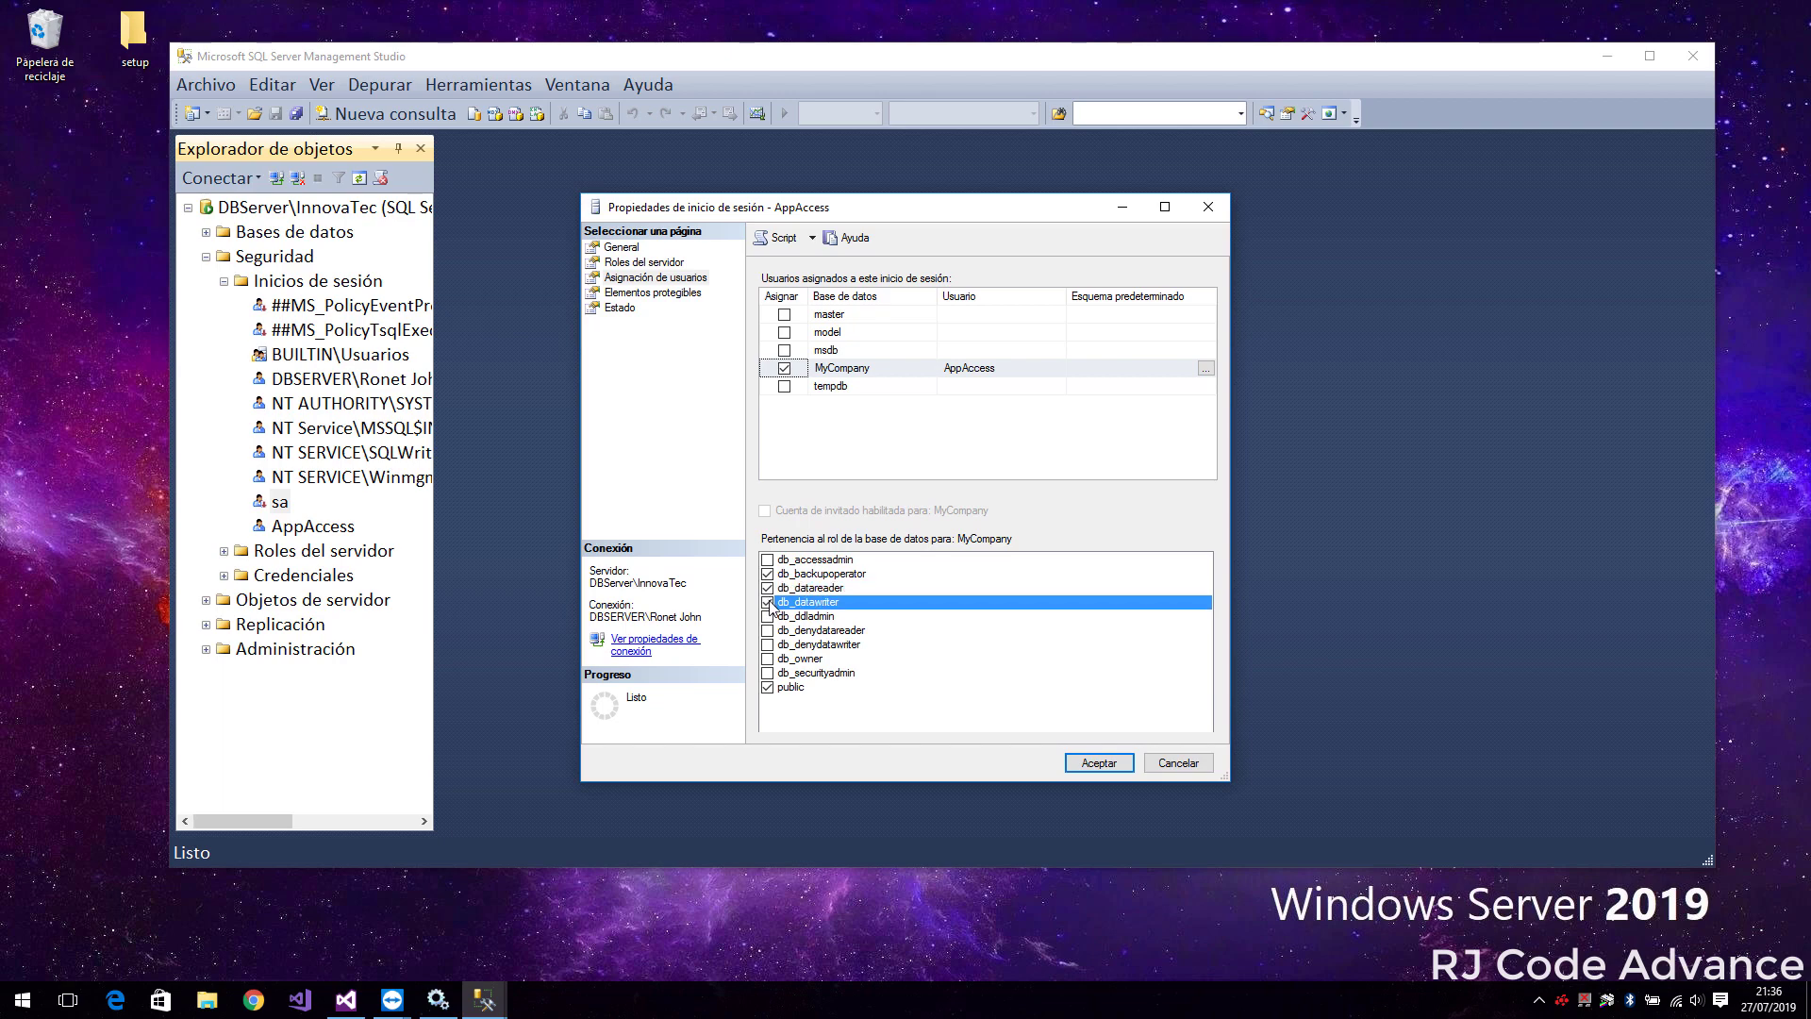
Review the Securables and Status pages, recheck the MyCompany roles, and save the login
{"action": "left_click", "coordinate": [642, 294]}
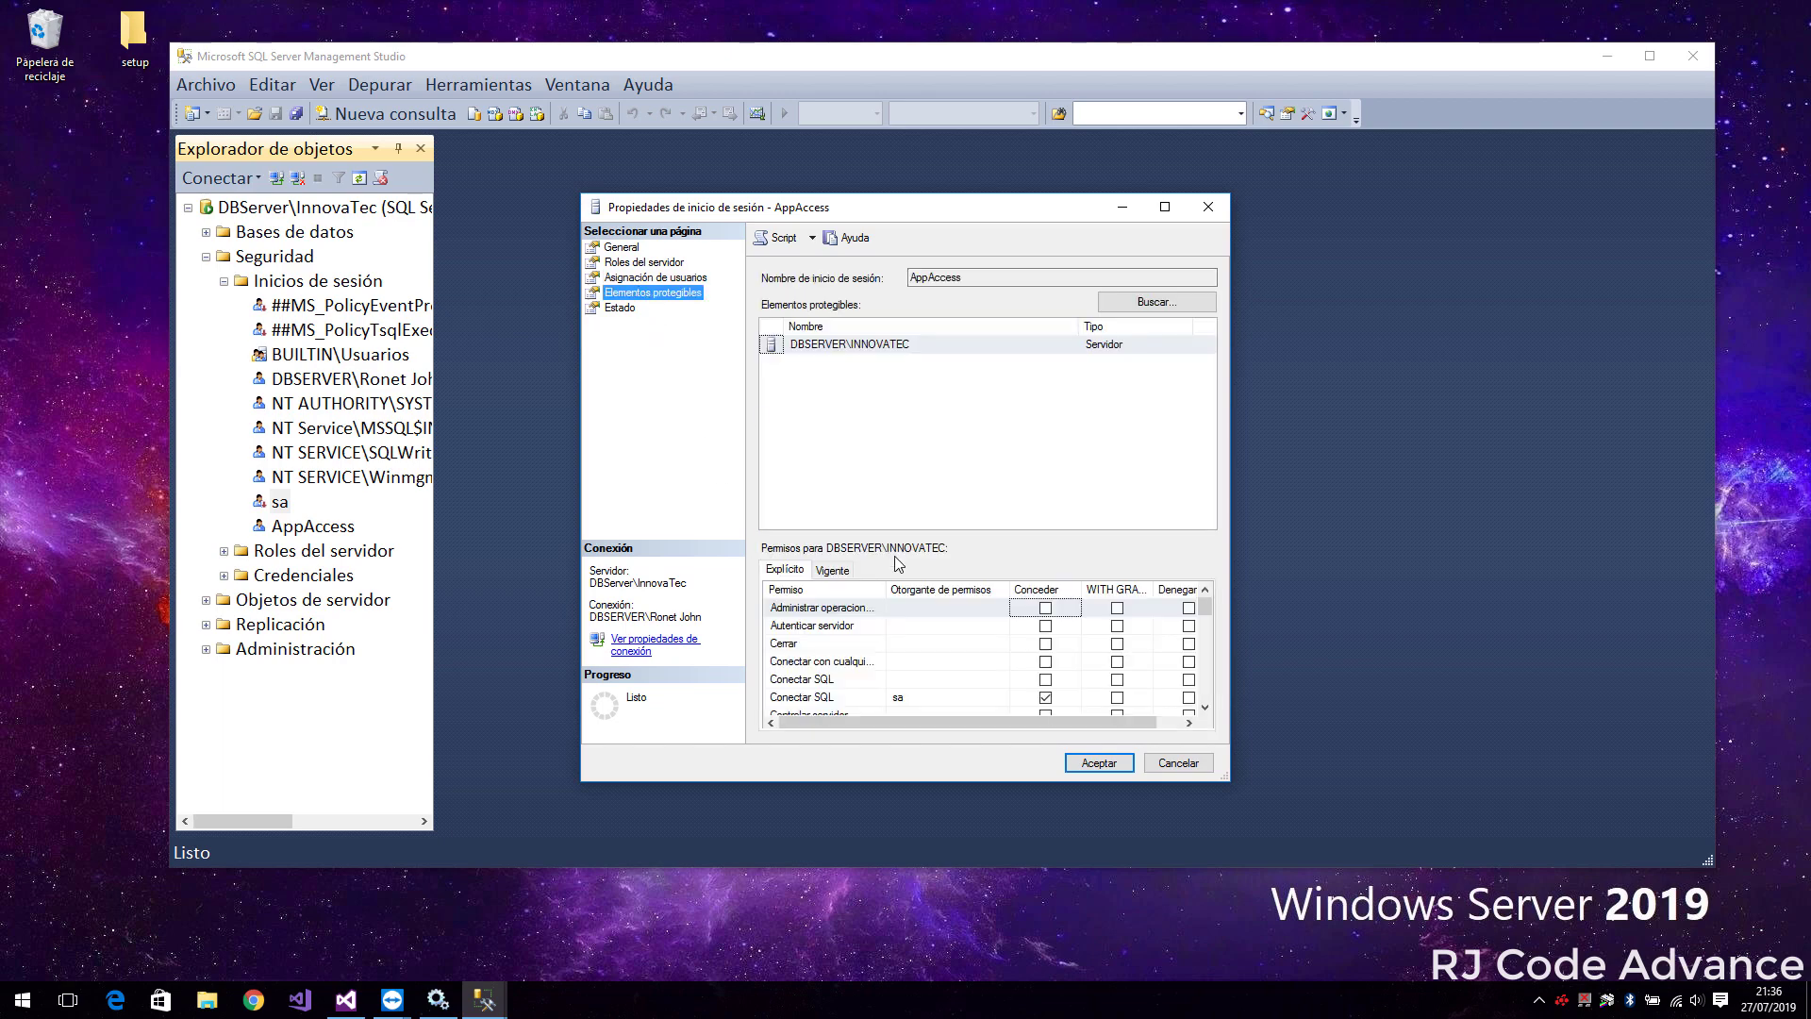
{"action": "scroll", "coordinate": [1075, 677], "scroll_direction": "down", "scroll_amount": 10}
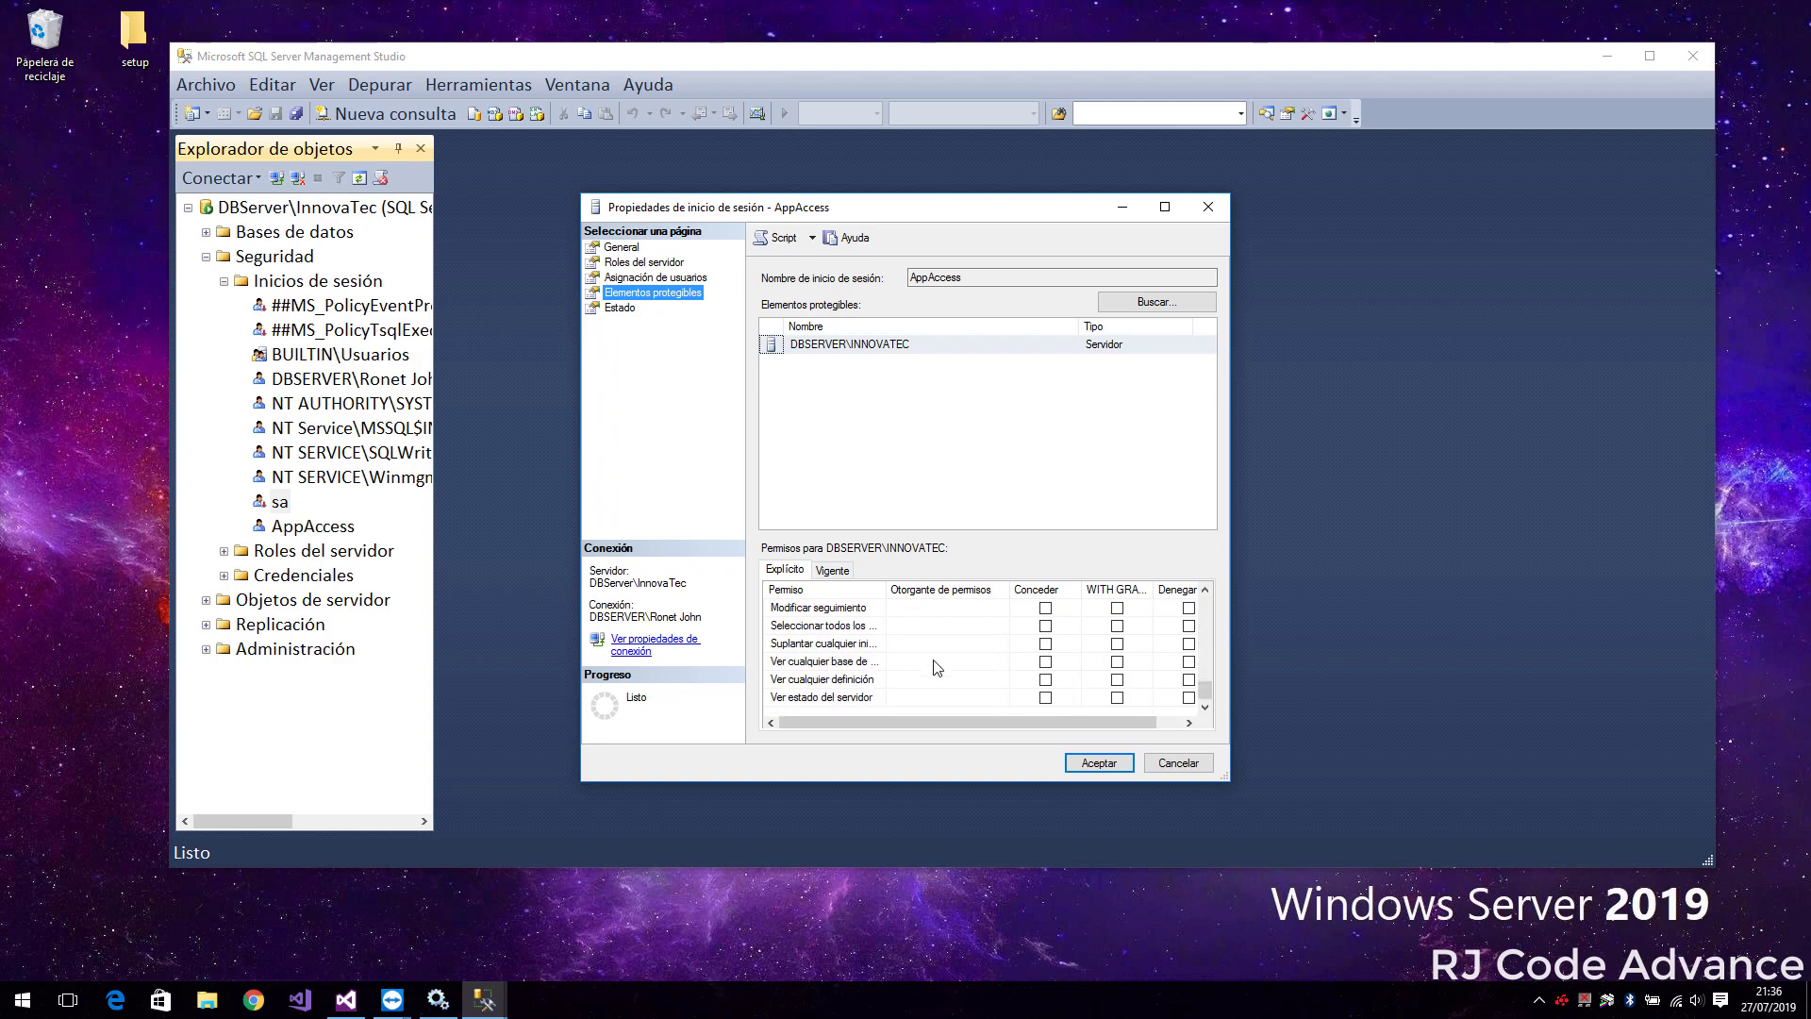
{"action": "scroll", "coordinate": [863, 625], "scroll_direction": "up", "scroll_amount": 3}
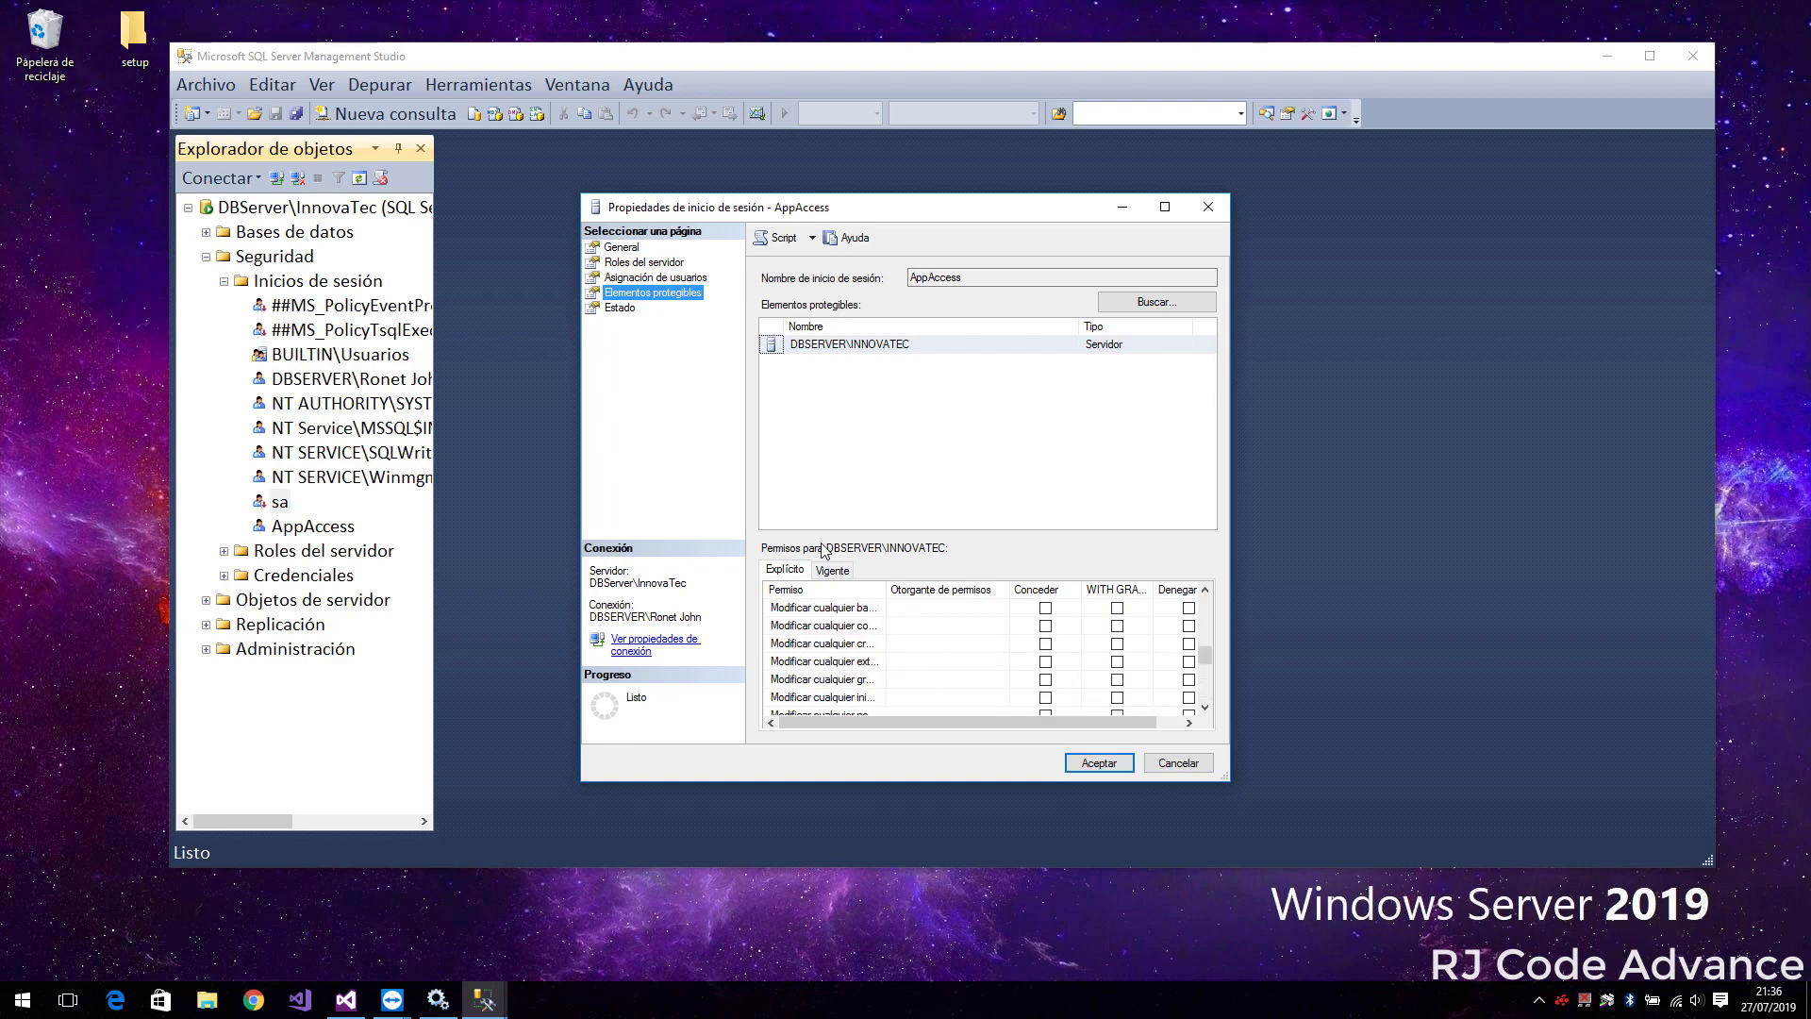
{"action": "left_click", "coordinate": [620, 309]}
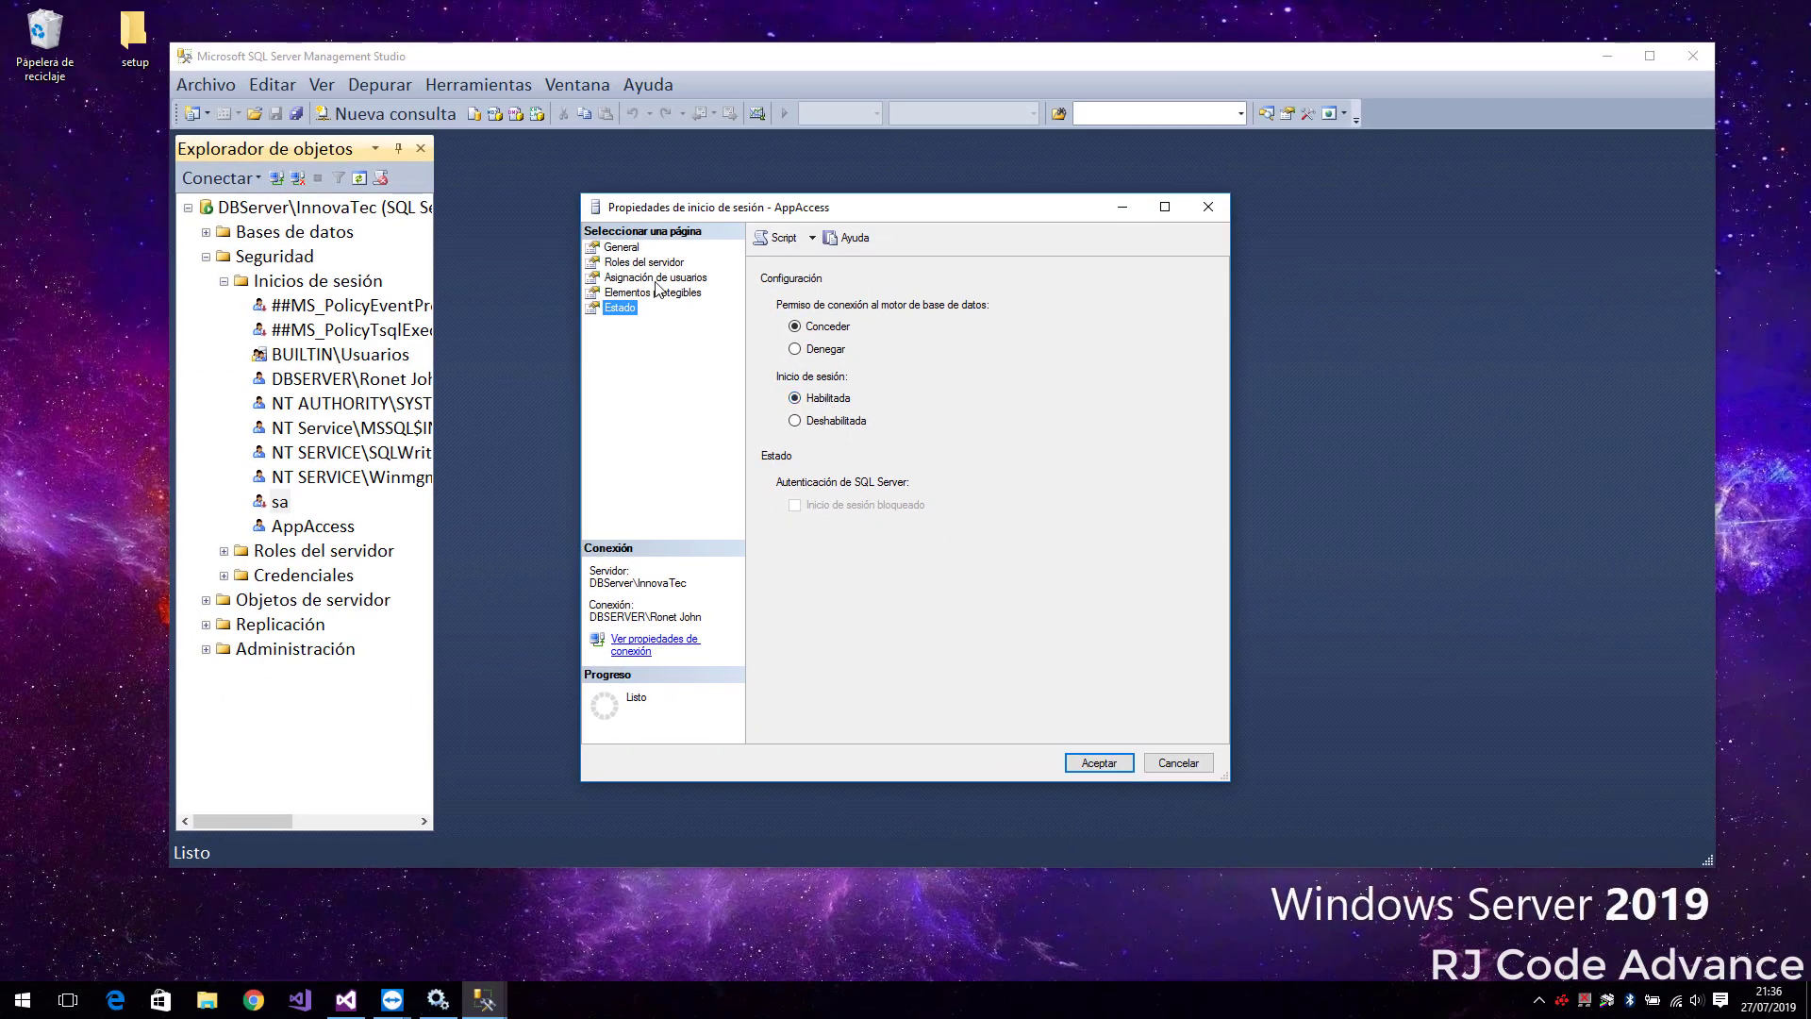
{"action": "left_click", "coordinate": [655, 277]}
{"action": "left_click", "coordinate": [848, 369]}
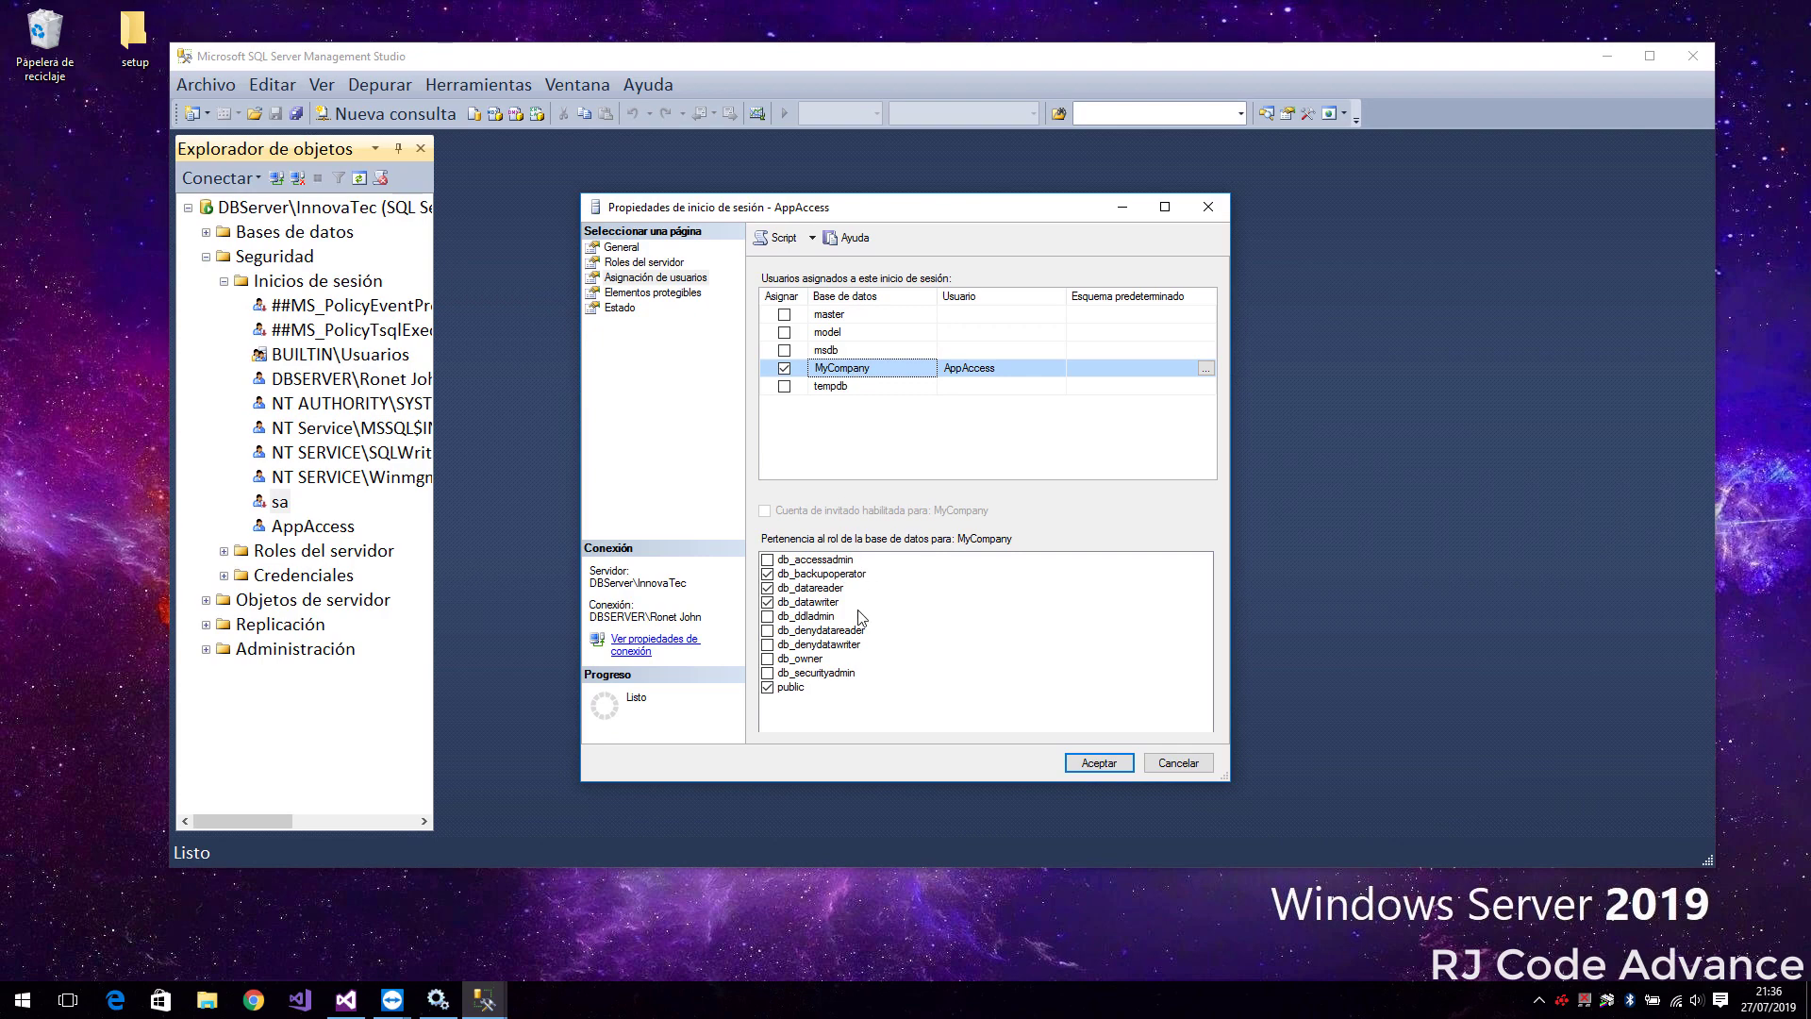
{"action": "left_click", "coordinate": [1099, 764]}
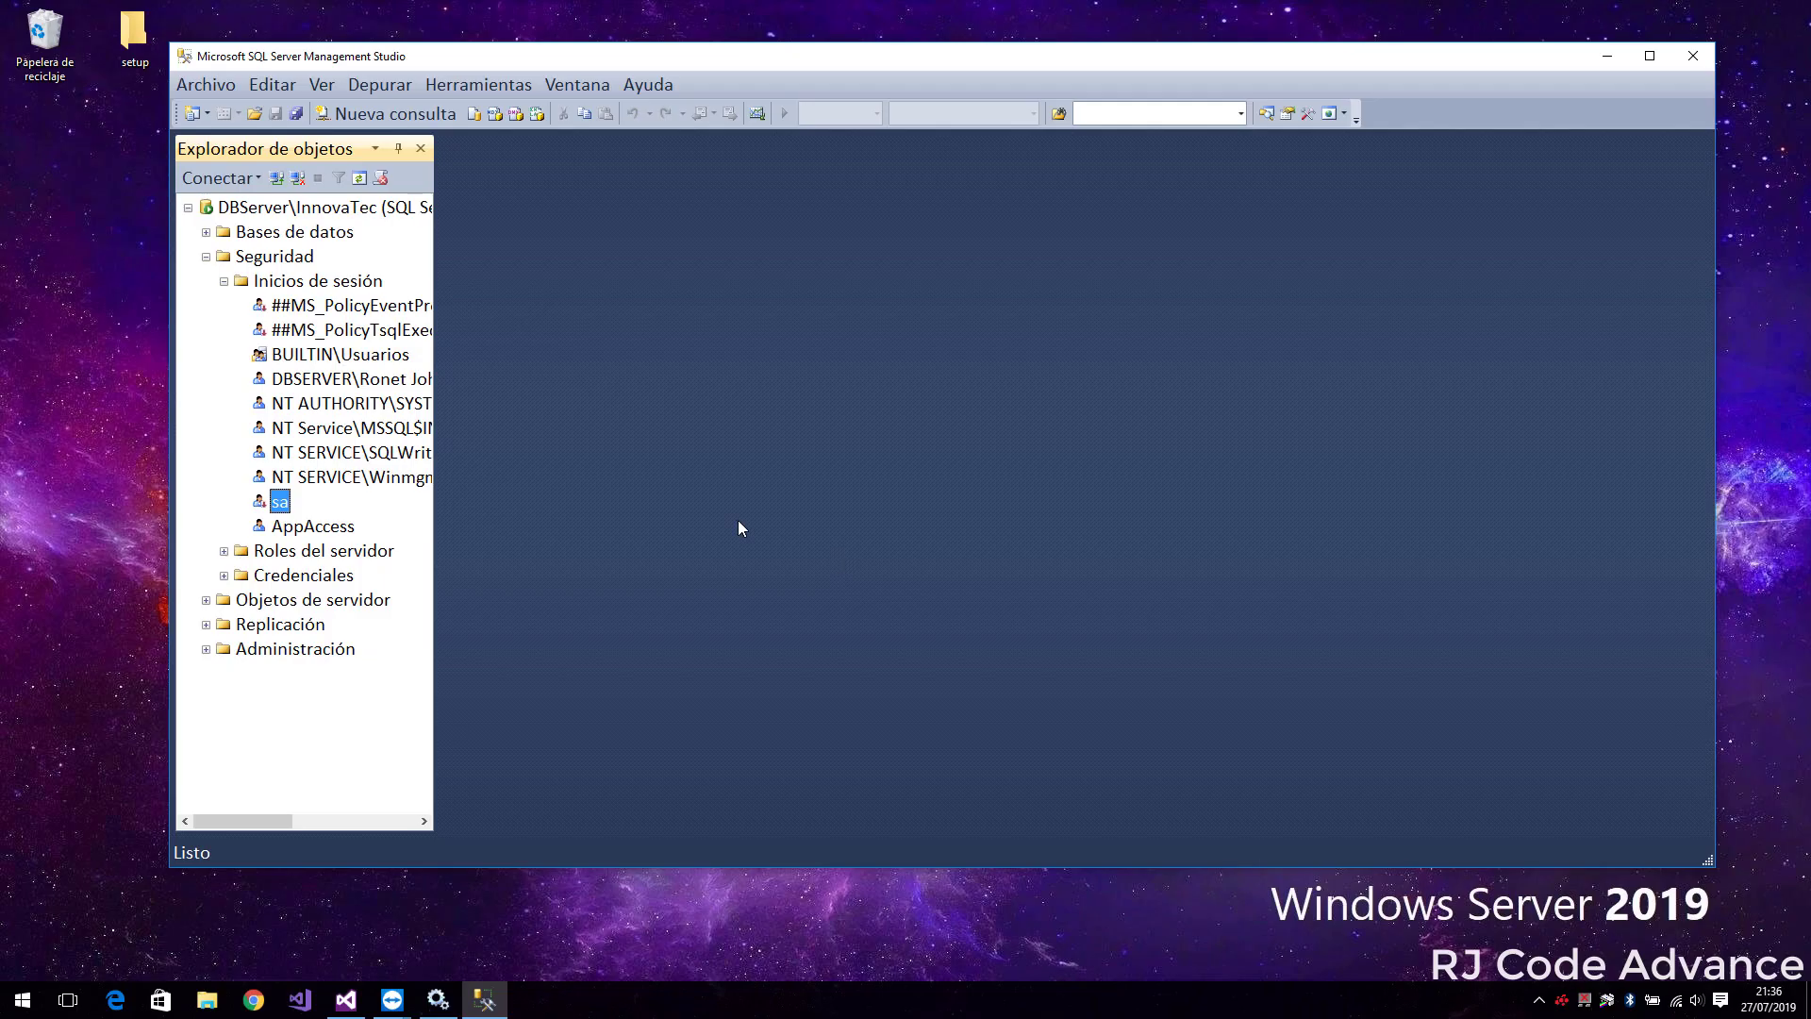
Reconnect to the server with SQL Server authentication as AppAccess
{"action": "left_click", "coordinate": [298, 179]}
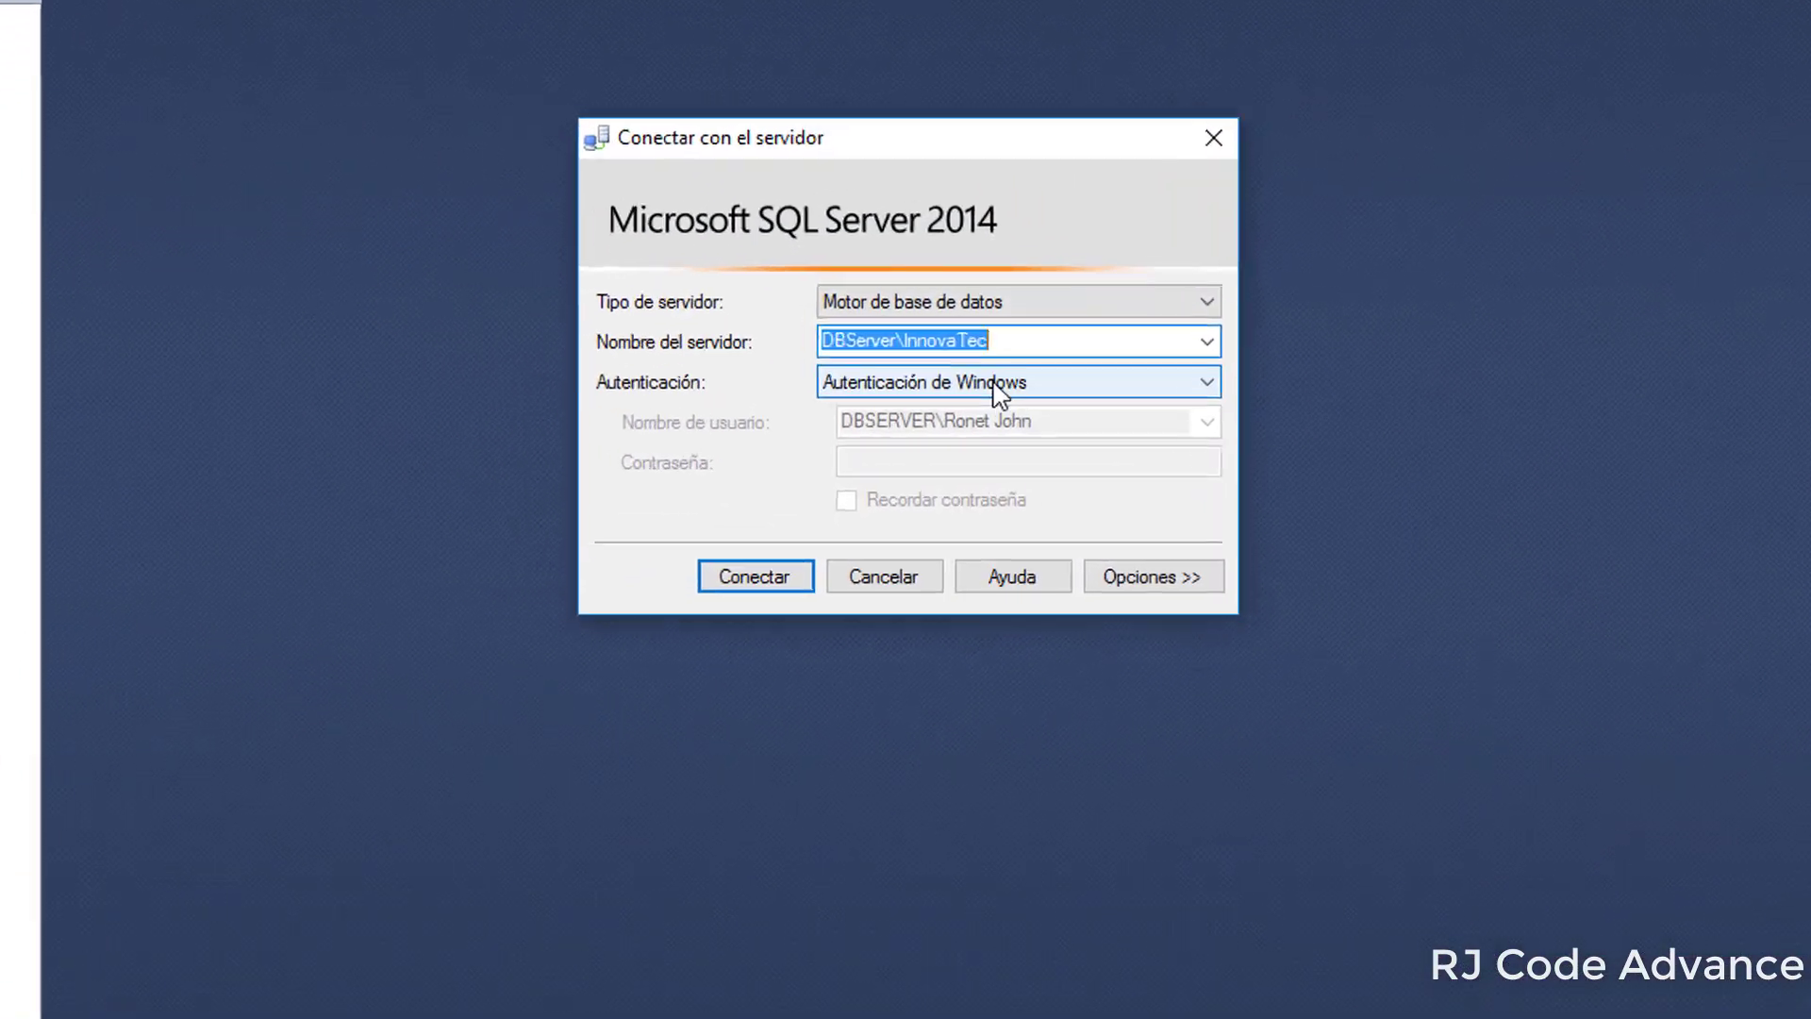
{"action": "left_click", "coordinate": [1000, 382]}
{"action": "left_click", "coordinate": [1007, 430]}
{"action": "left_click", "coordinate": [987, 419]}
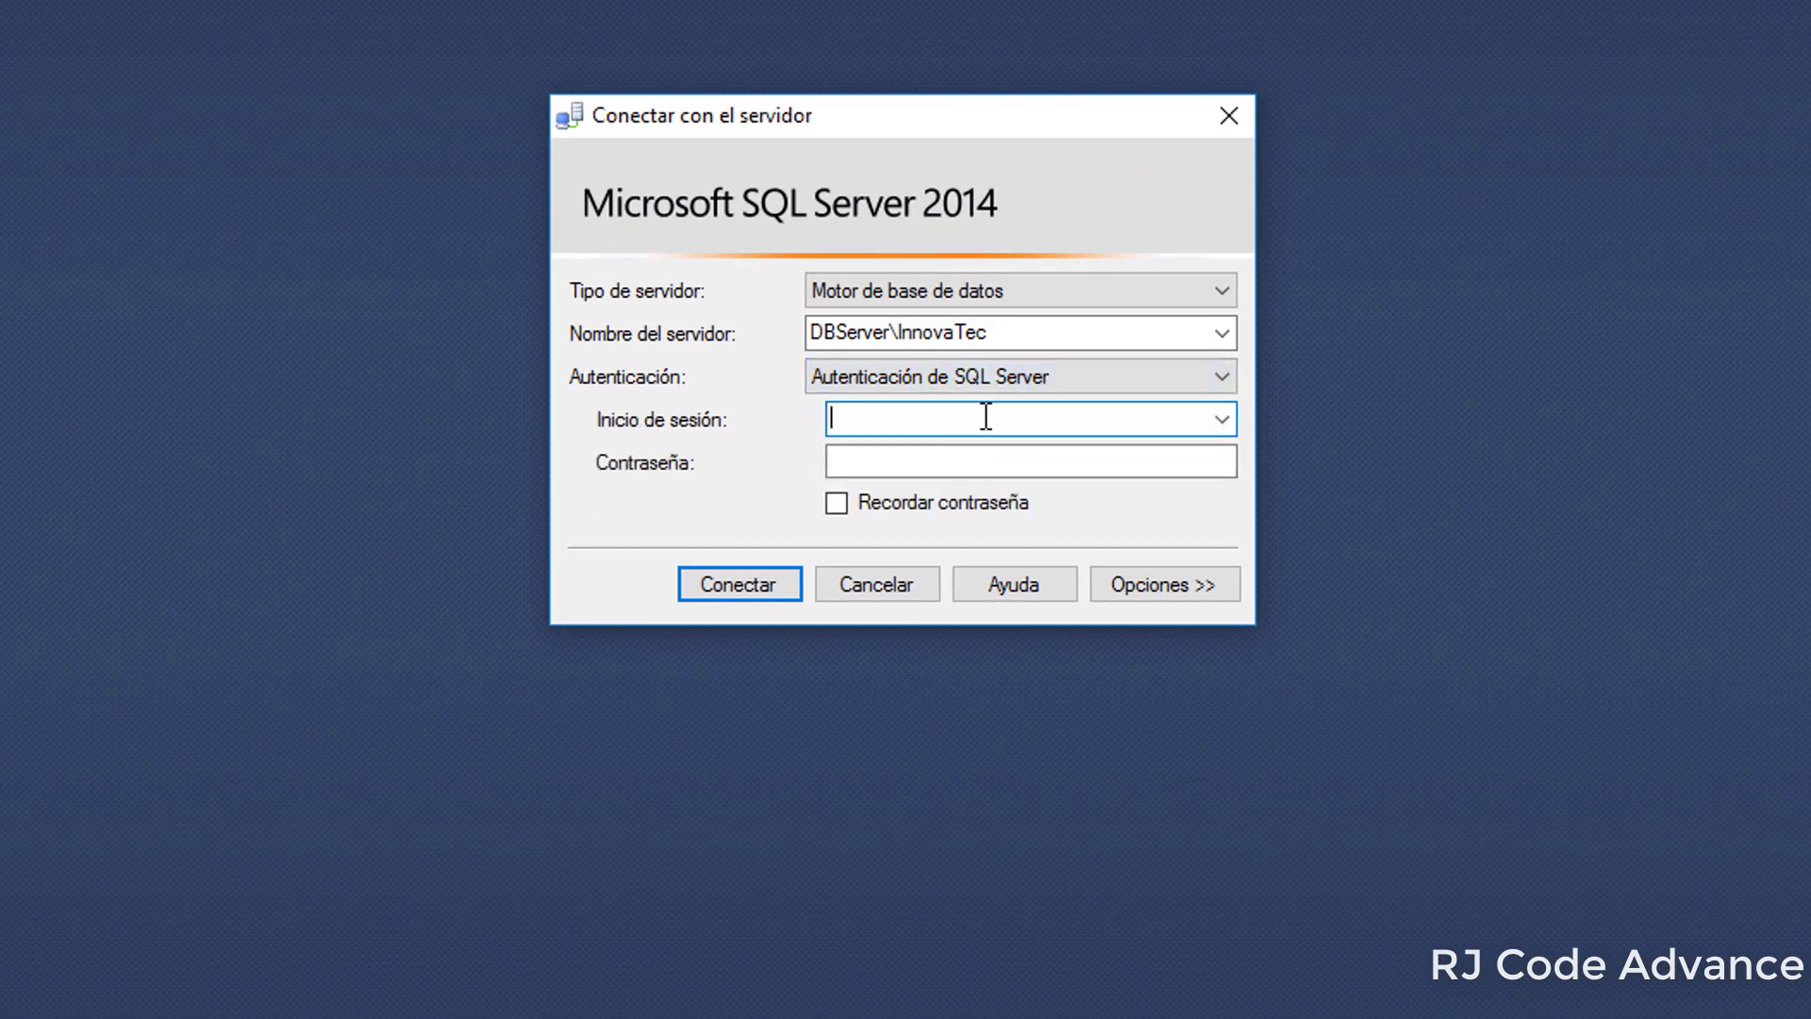
{"action": "type", "text": "AppAccess"}
{"action": "left_click", "coordinate": [1007, 458]}
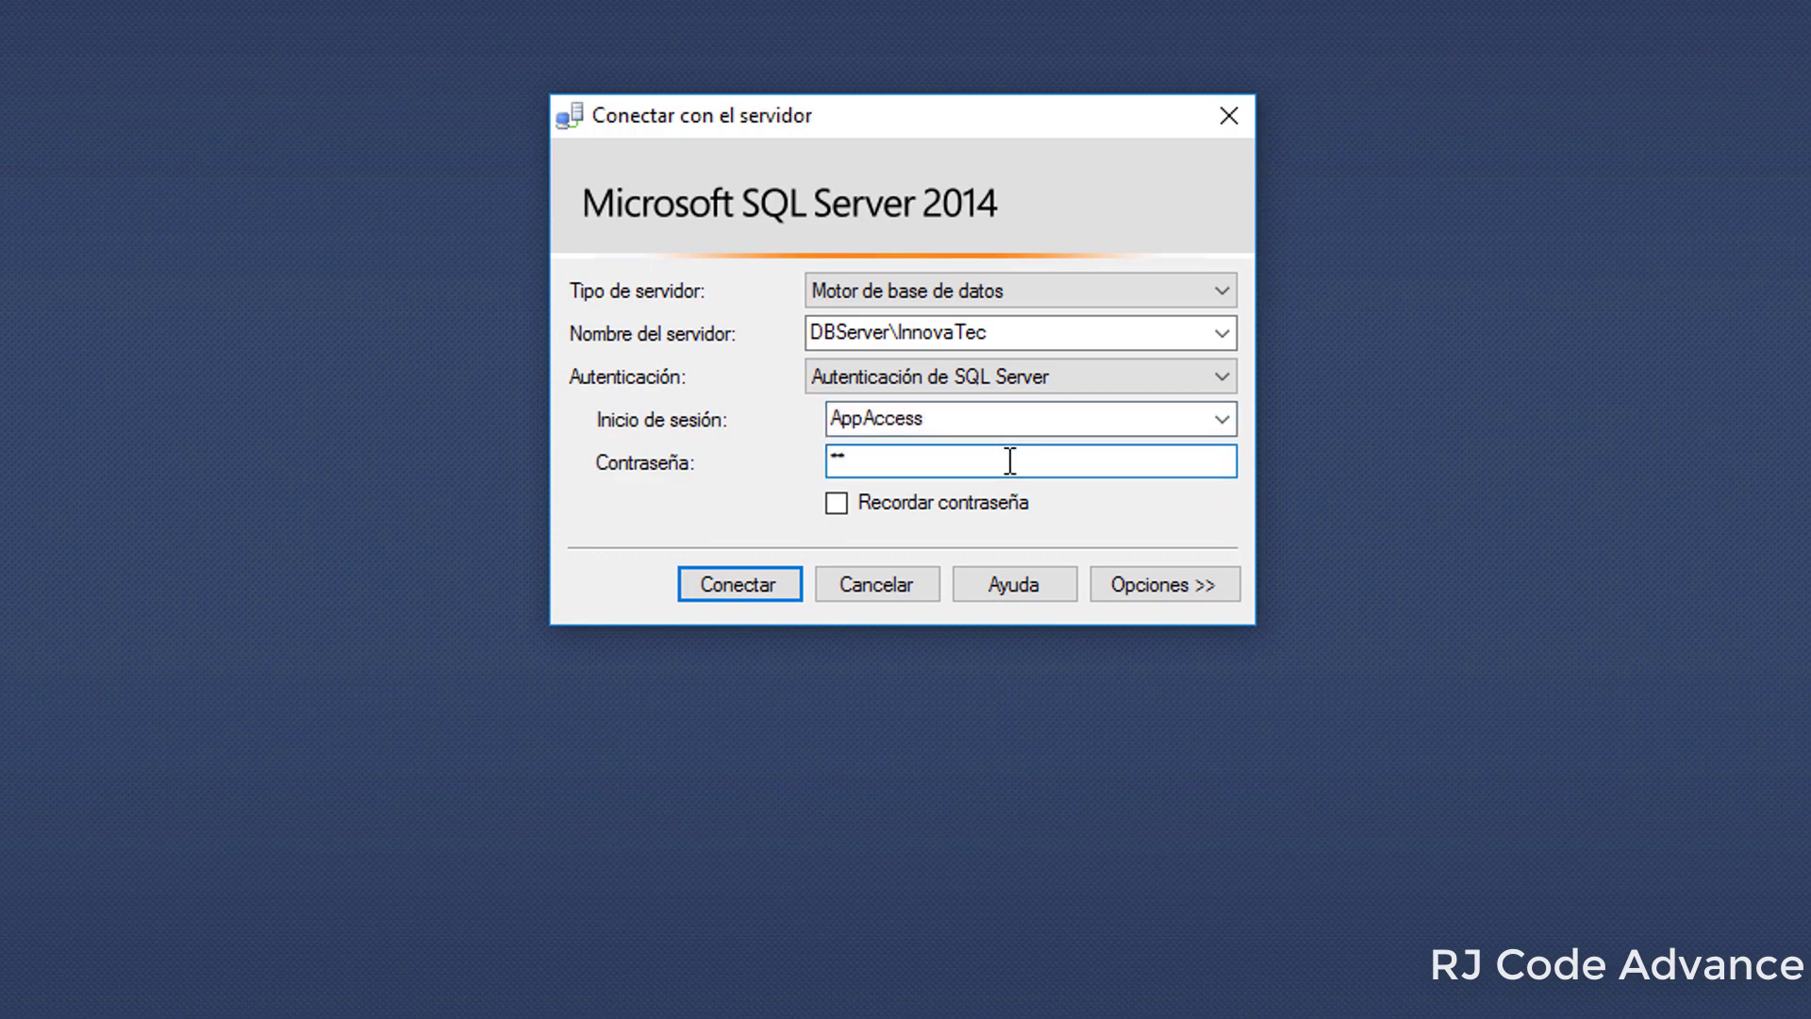
{"action": "left_click", "coordinate": [768, 590]}
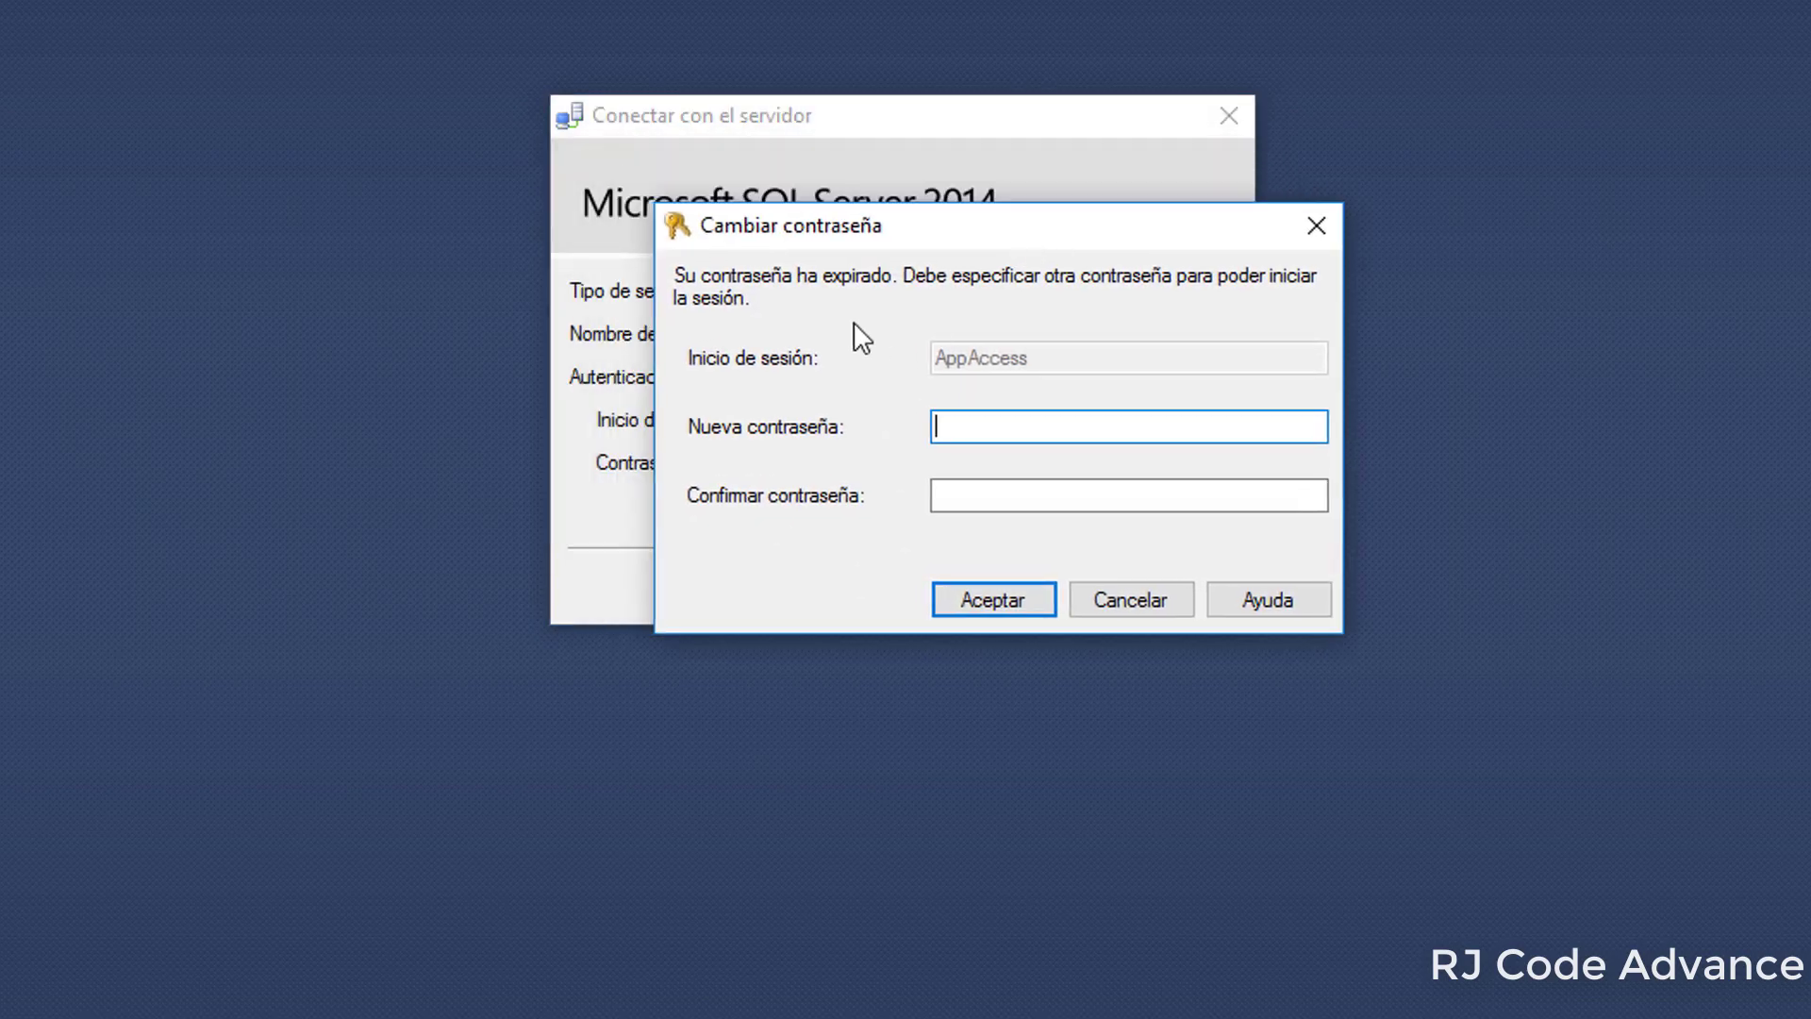
Set and confirm a new password for AppAccess to complete the connection
{"action": "type", "text": "••••••"}
{"action": "left_click", "coordinate": [1072, 501]}
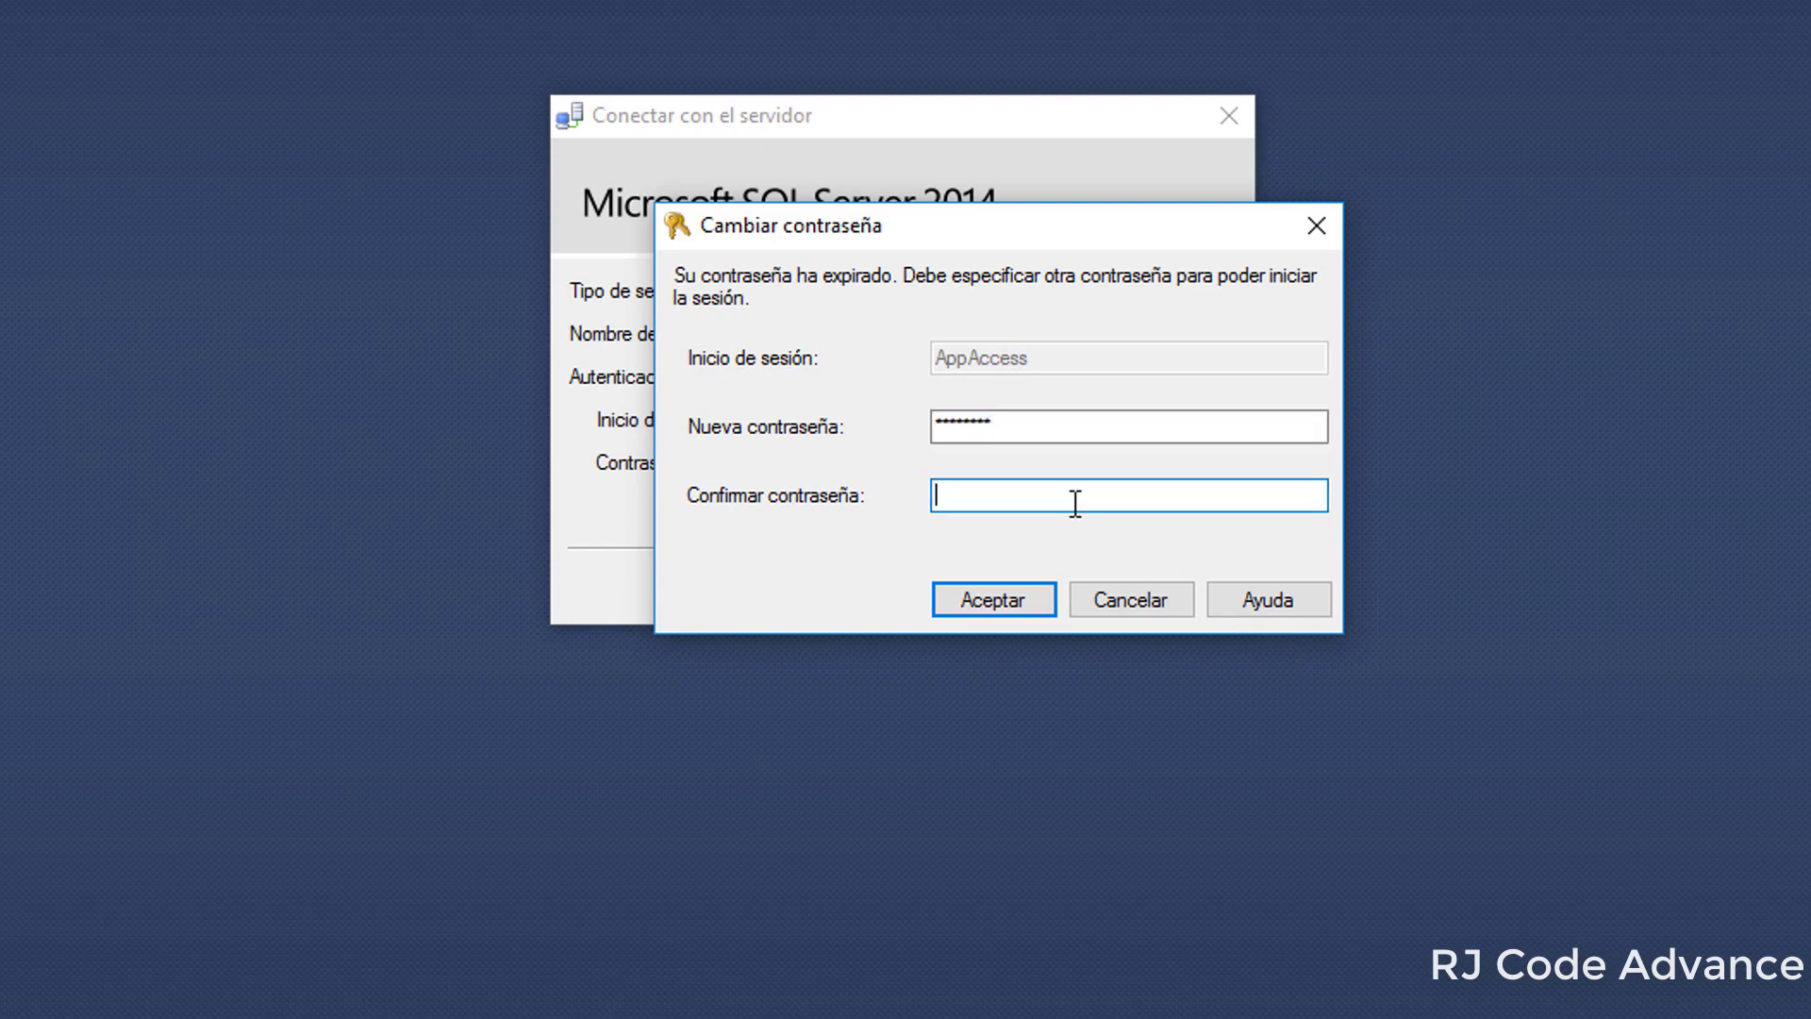
{"action": "type", "text": "•••"}
{"action": "left_click", "coordinate": [987, 604]}
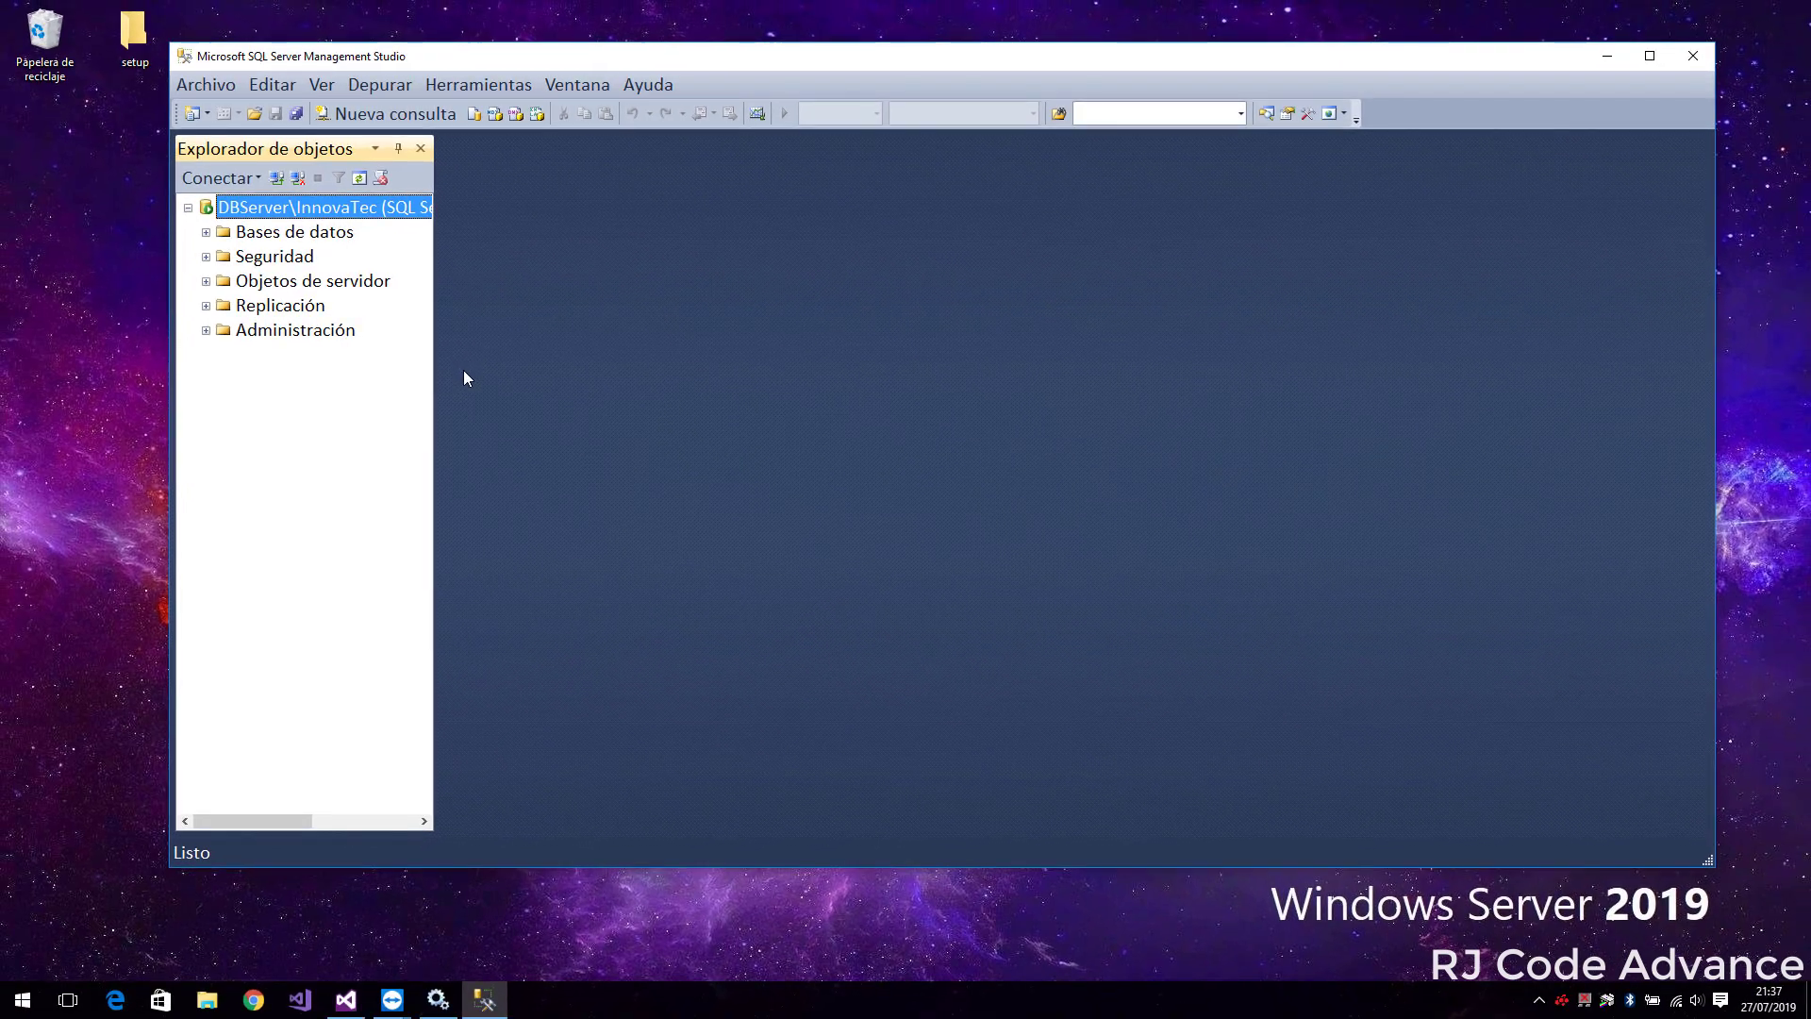
In a new query, run 'use mycompany' and 'select *from users' to list all users
{"action": "key", "text": "ctrl+n"}
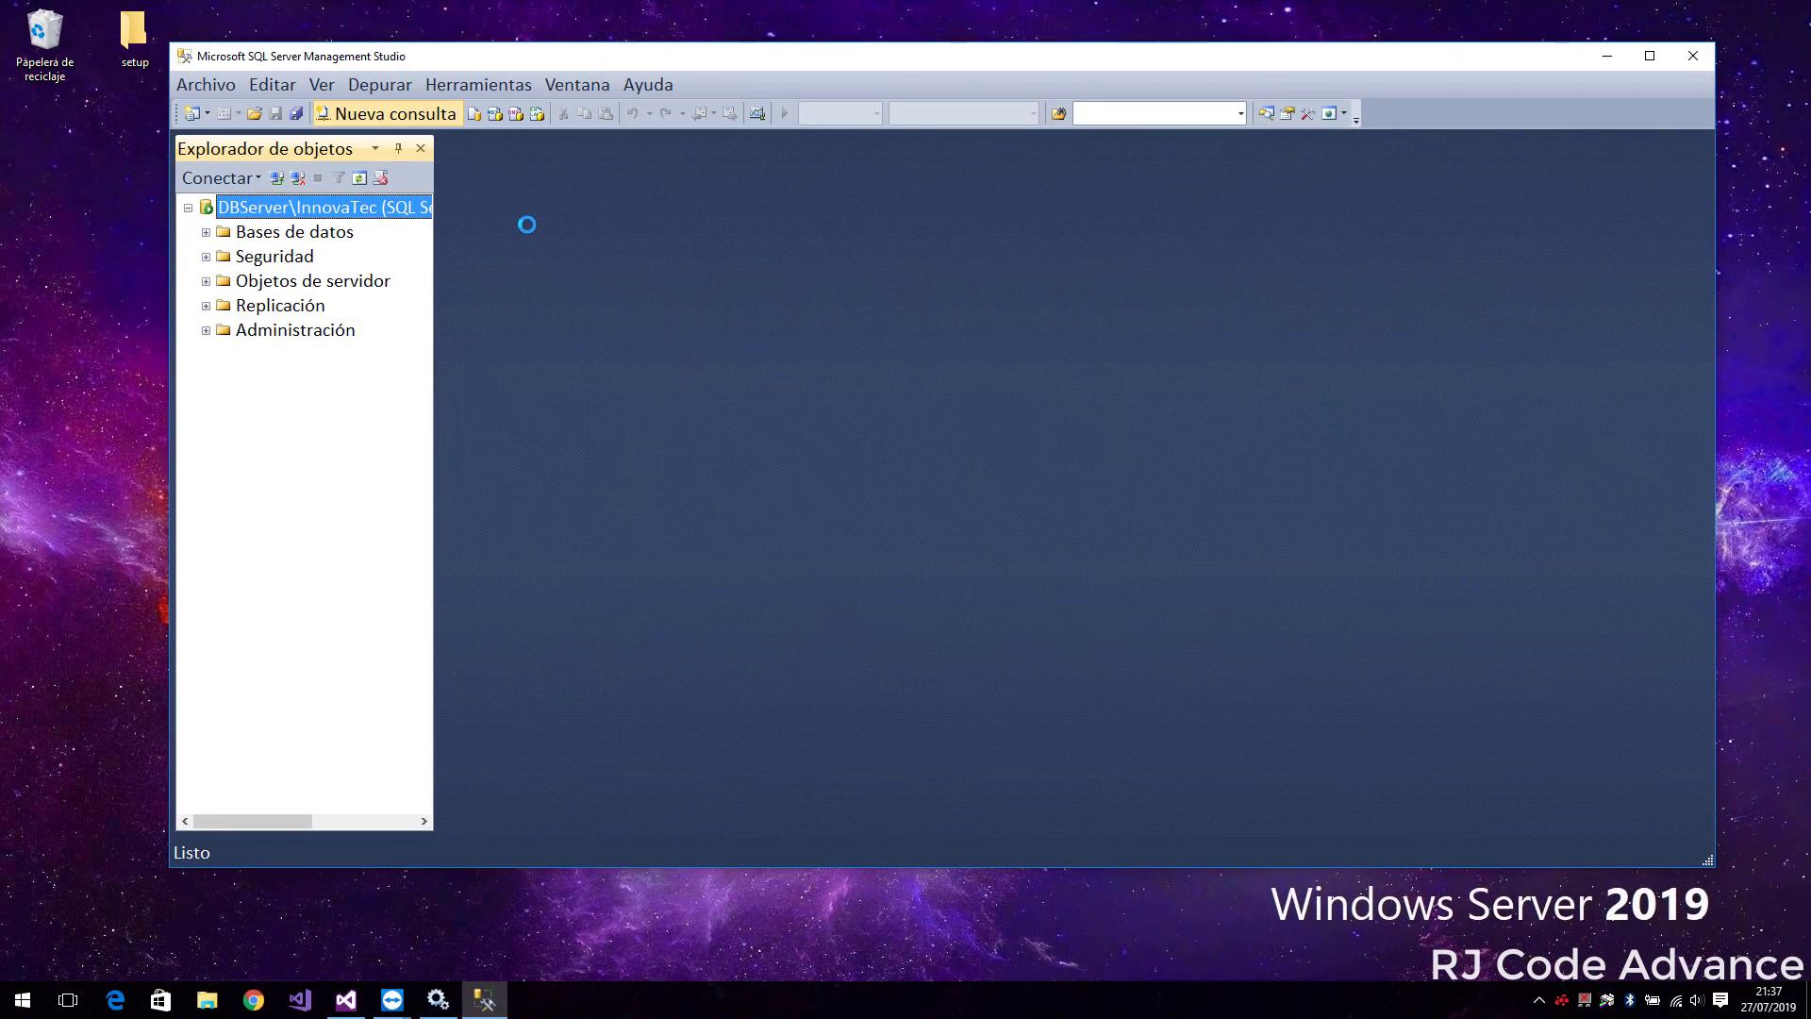
{"action": "type", "text": "use mycompany"}
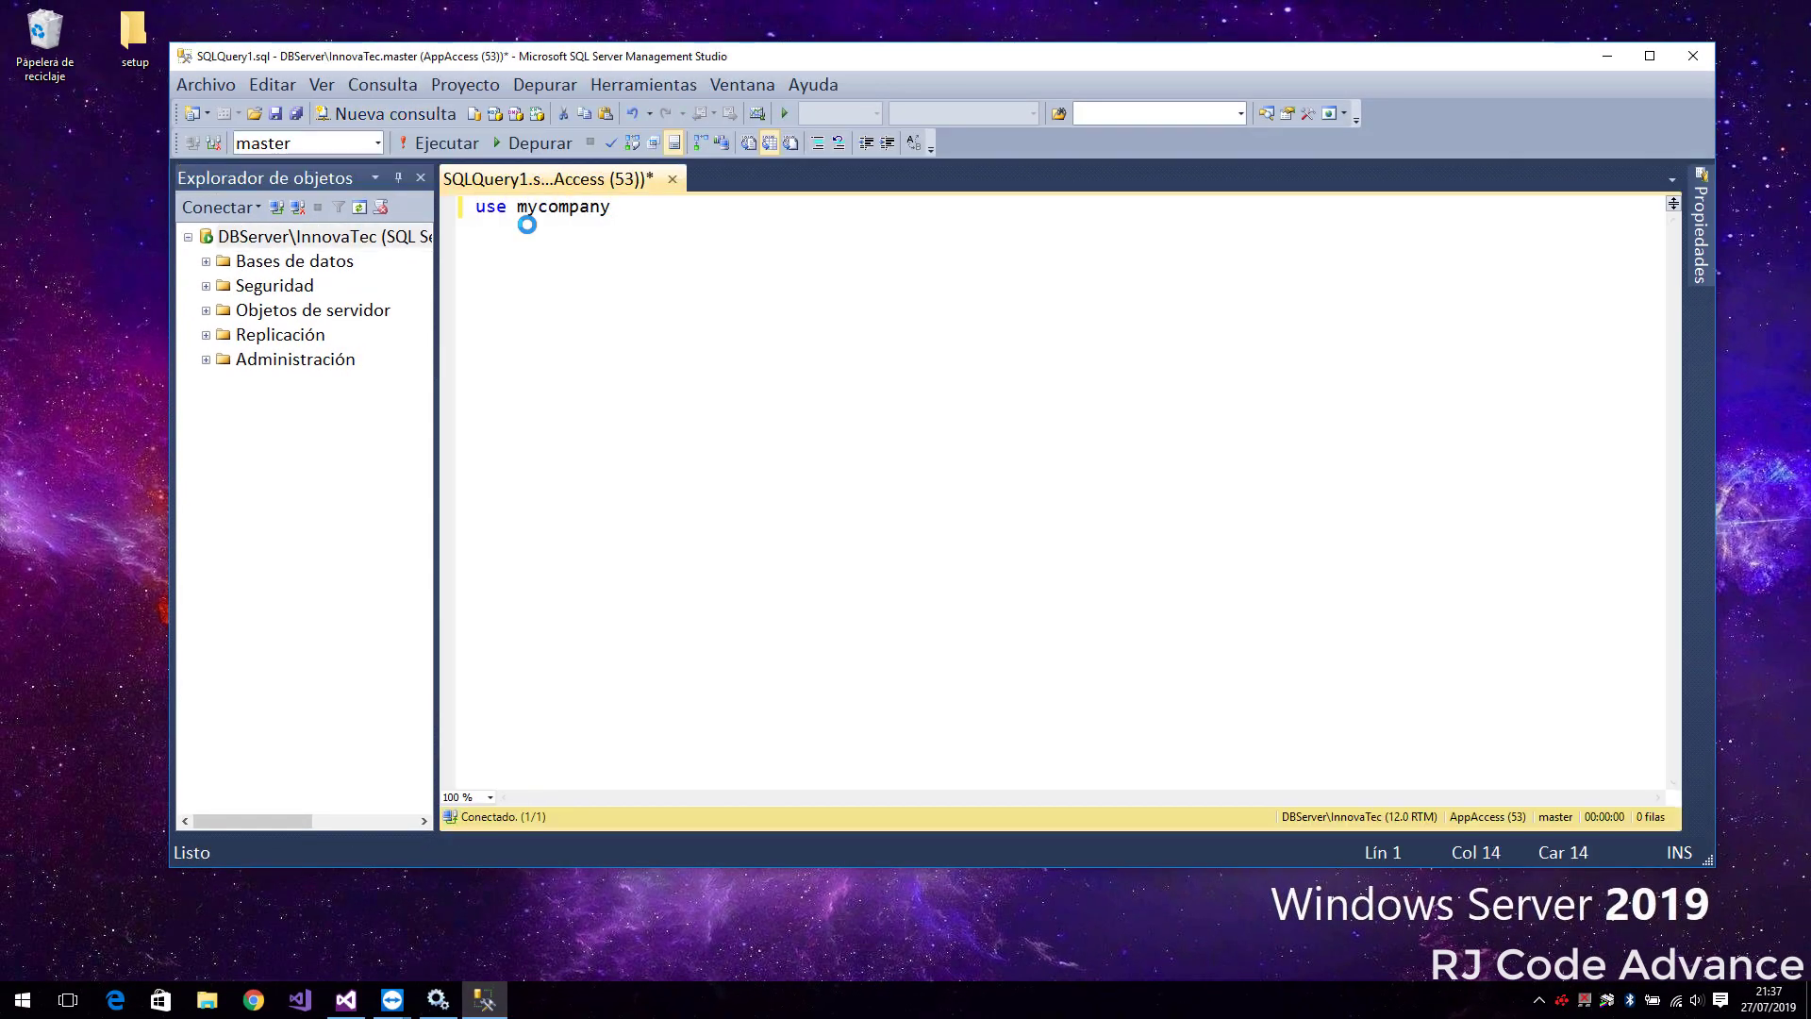
{"action": "key", "text": "ctrl+a"}
{"action": "key", "text": "F5"}
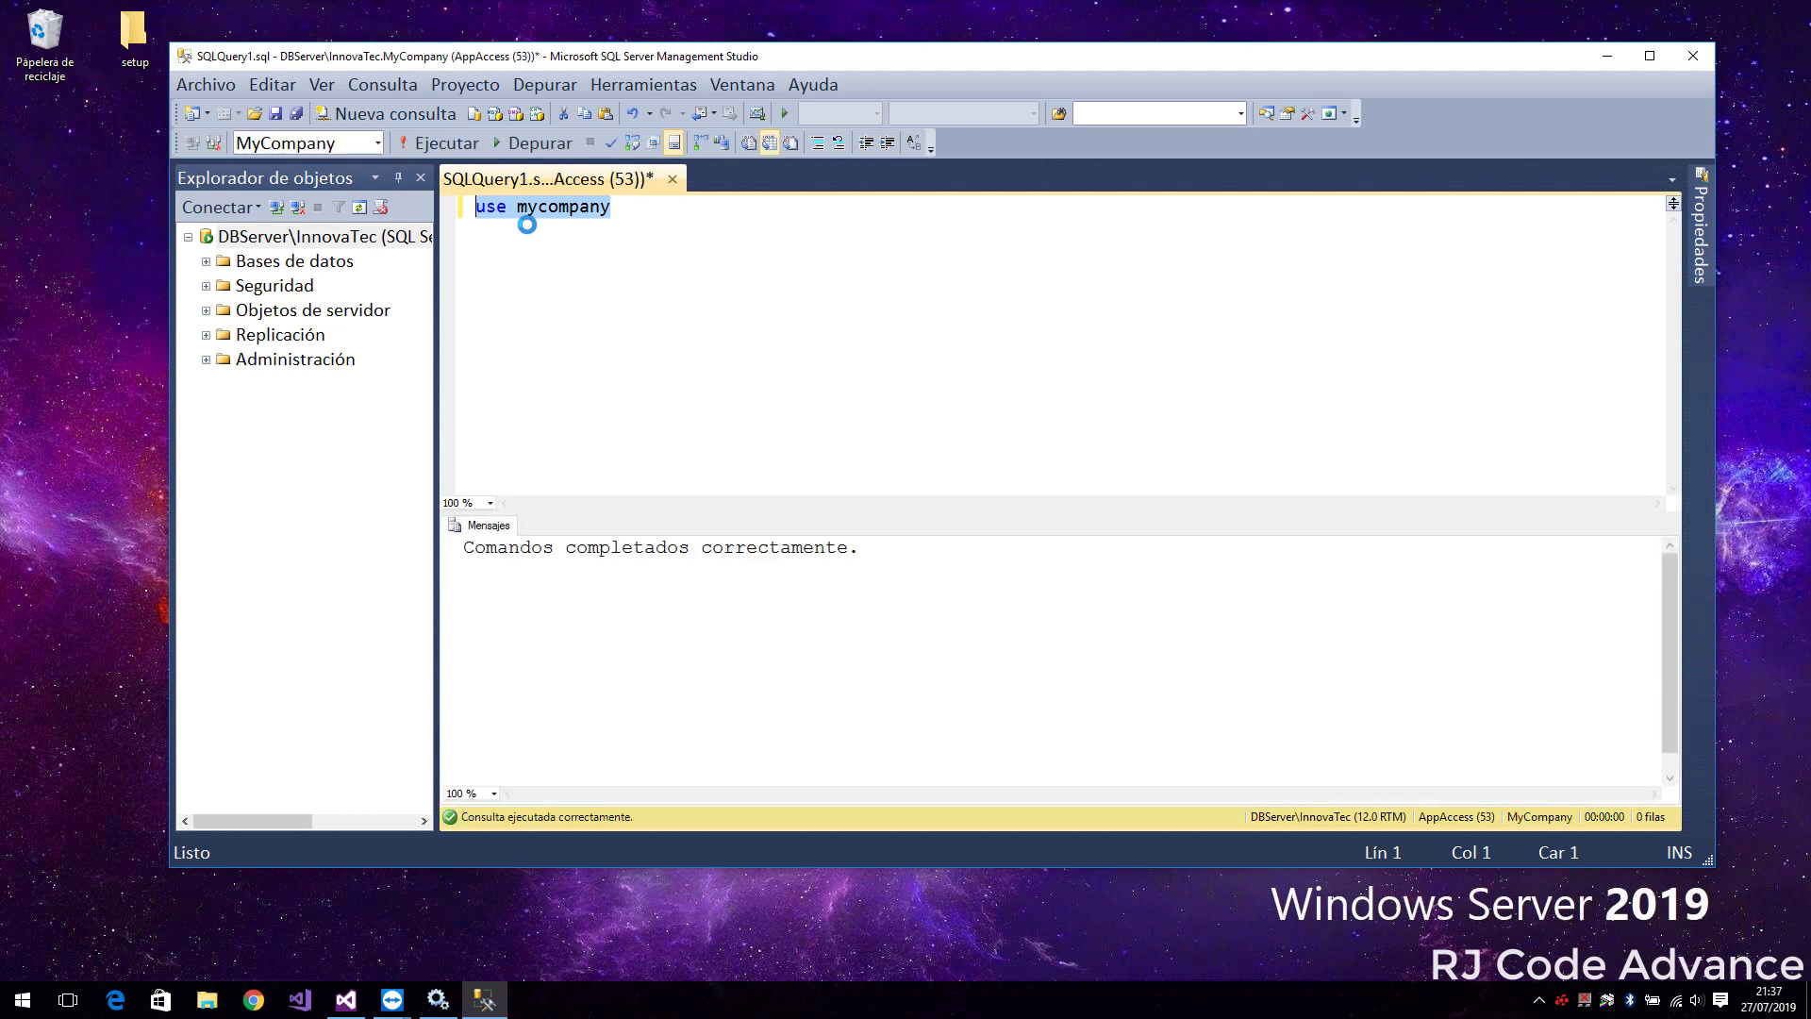
{"action": "key", "text": "End"}
{"action": "key", "text": "Return"}
{"action": "type", "text": "select *from users"}
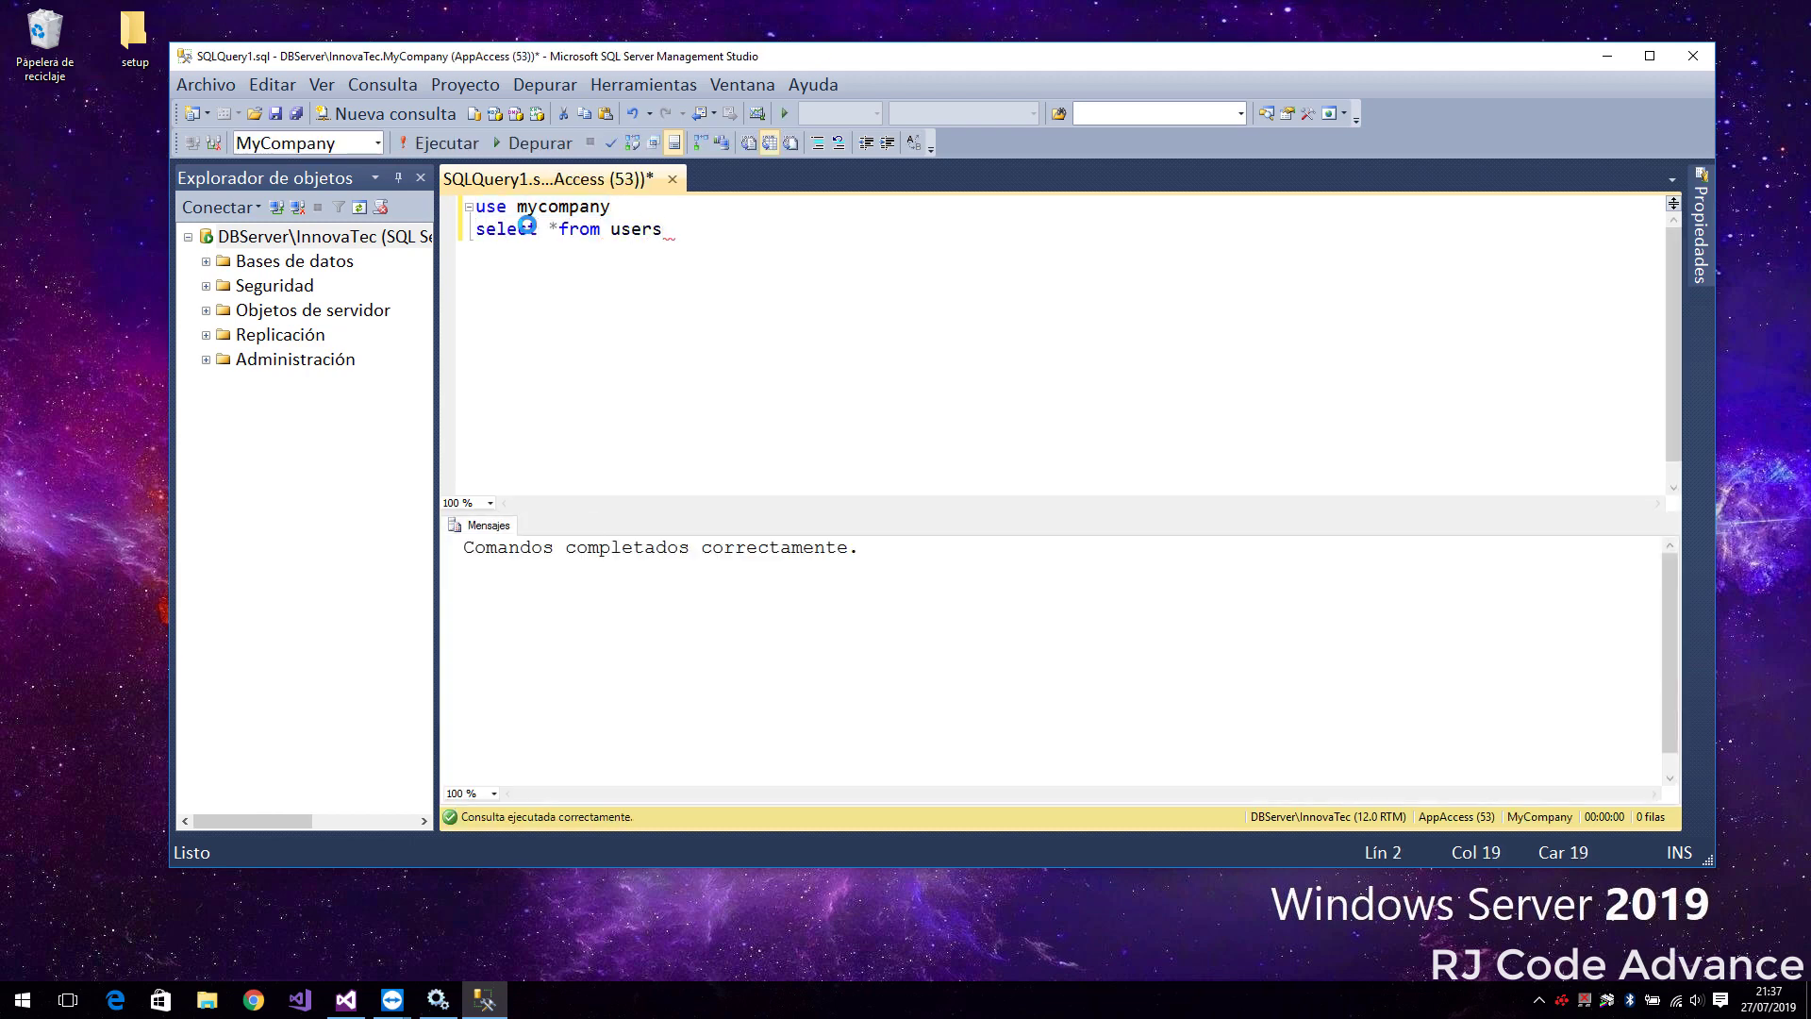
{"action": "key", "text": "shift+Home"}
{"action": "key", "text": "F5"}
Delete the user with UserID 3 and rerun the users query to confirm
{"action": "key", "text": "End"}
{"action": "key", "text": "Return"}
{"action": "type", "text": "dele"}
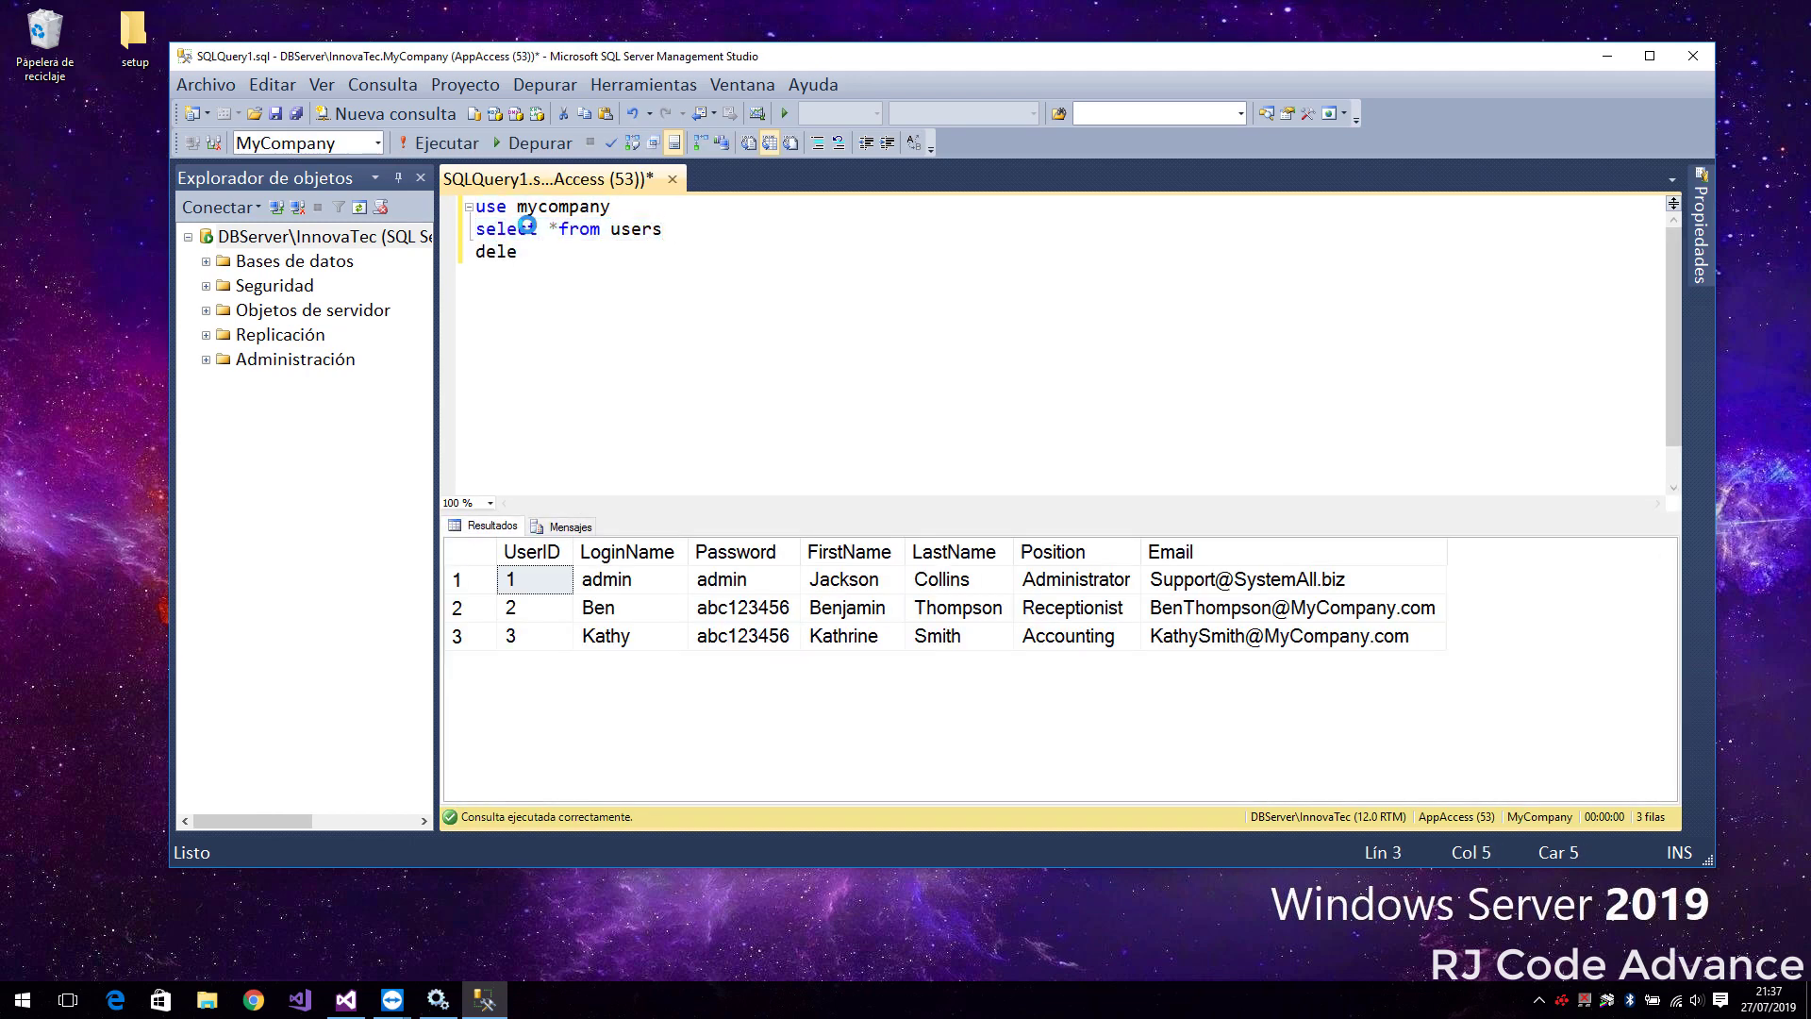
{"action": "type", "text": "te from users where userid=3"}
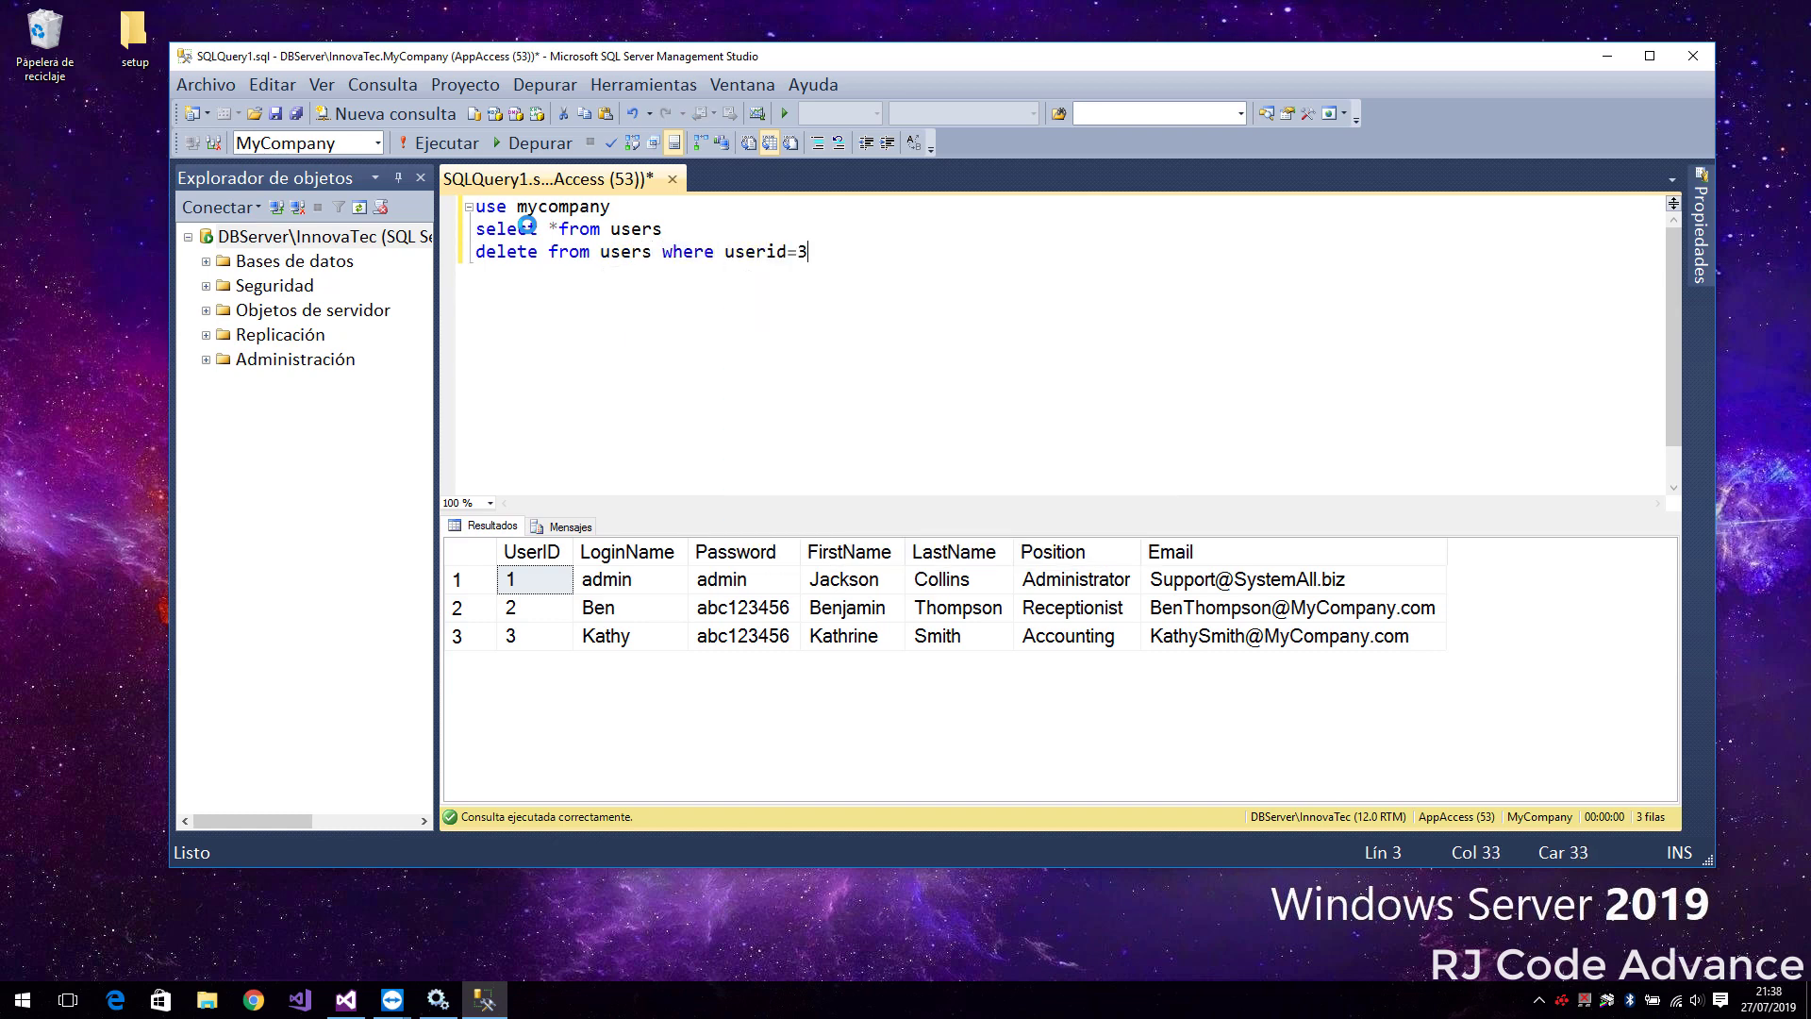
{"action": "key", "text": "shift+Home"}
{"action": "key", "text": "F5"}
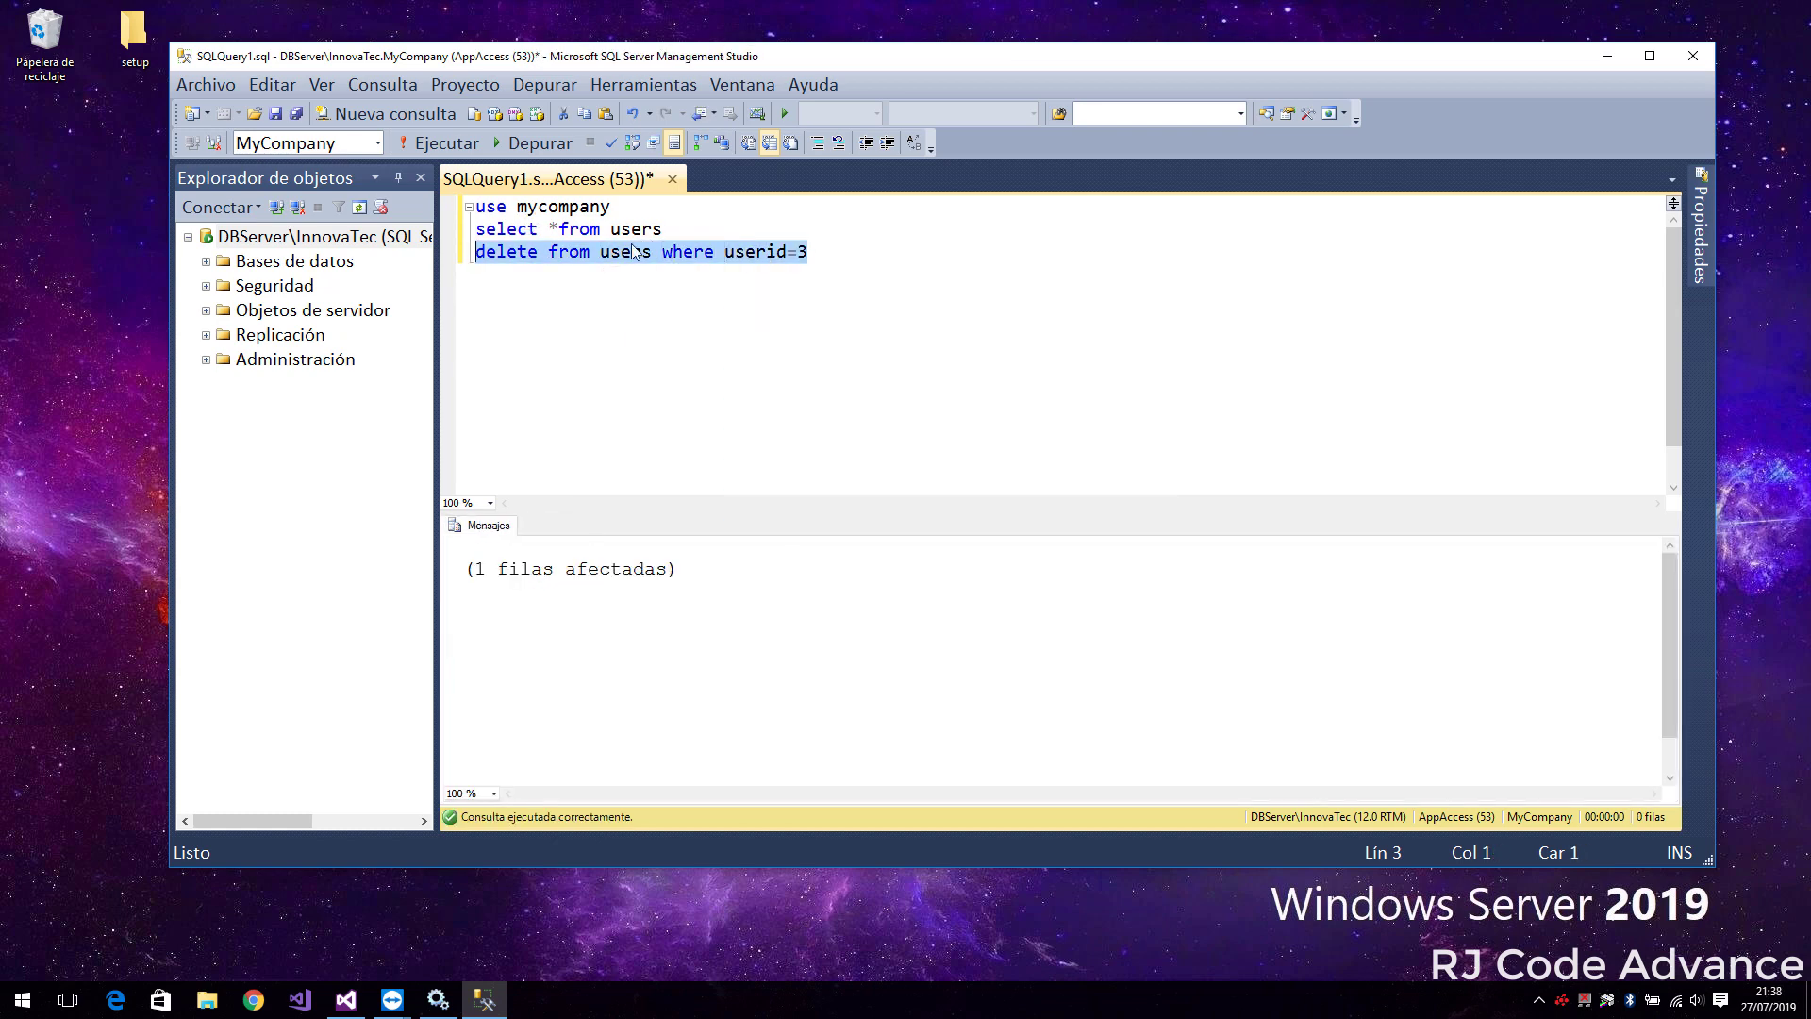
{"action": "key", "text": "Up"}
{"action": "key", "text": "shift+End"}
{"action": "key", "text": "F5"}
Close the query window without saving it
{"action": "left_click", "coordinate": [859, 358]}
{"action": "key", "text": "Left"}
{"action": "key", "text": "Left"}
{"action": "key", "text": "Left"}
{"action": "key", "text": "Left"}
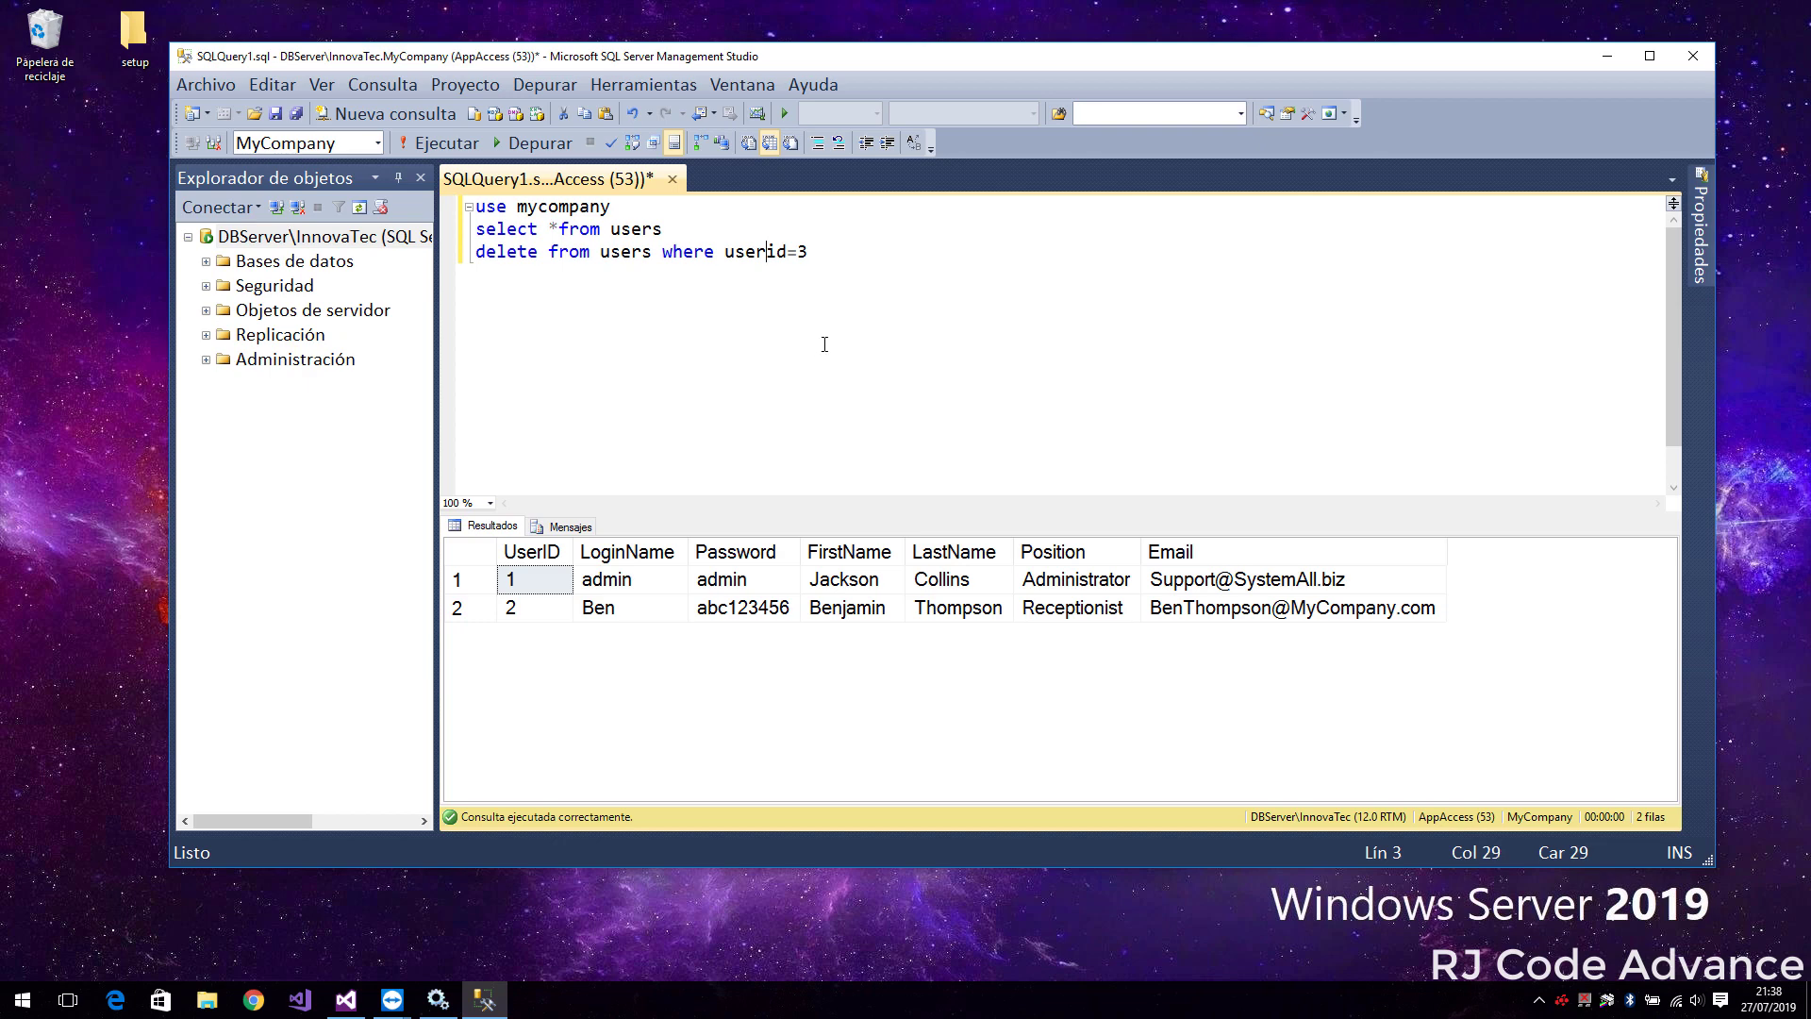
{"action": "left_click", "coordinate": [671, 179]}
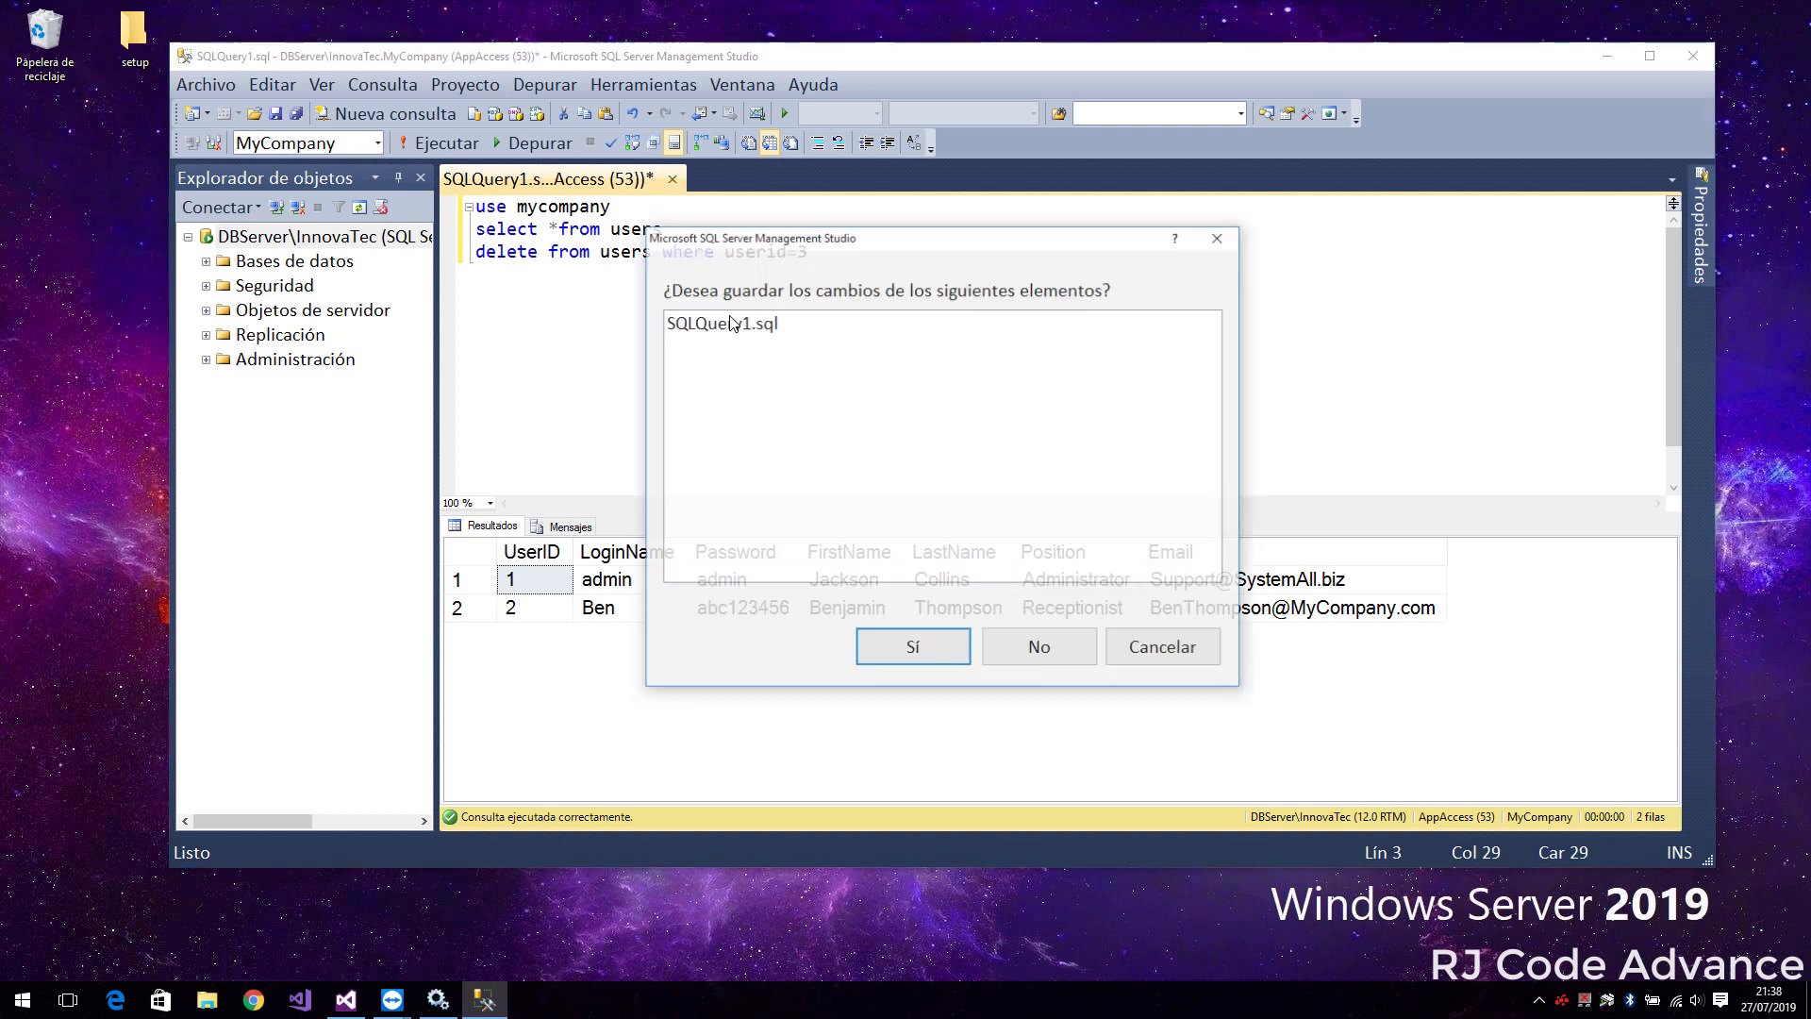
{"action": "left_click", "coordinate": [987, 638]}
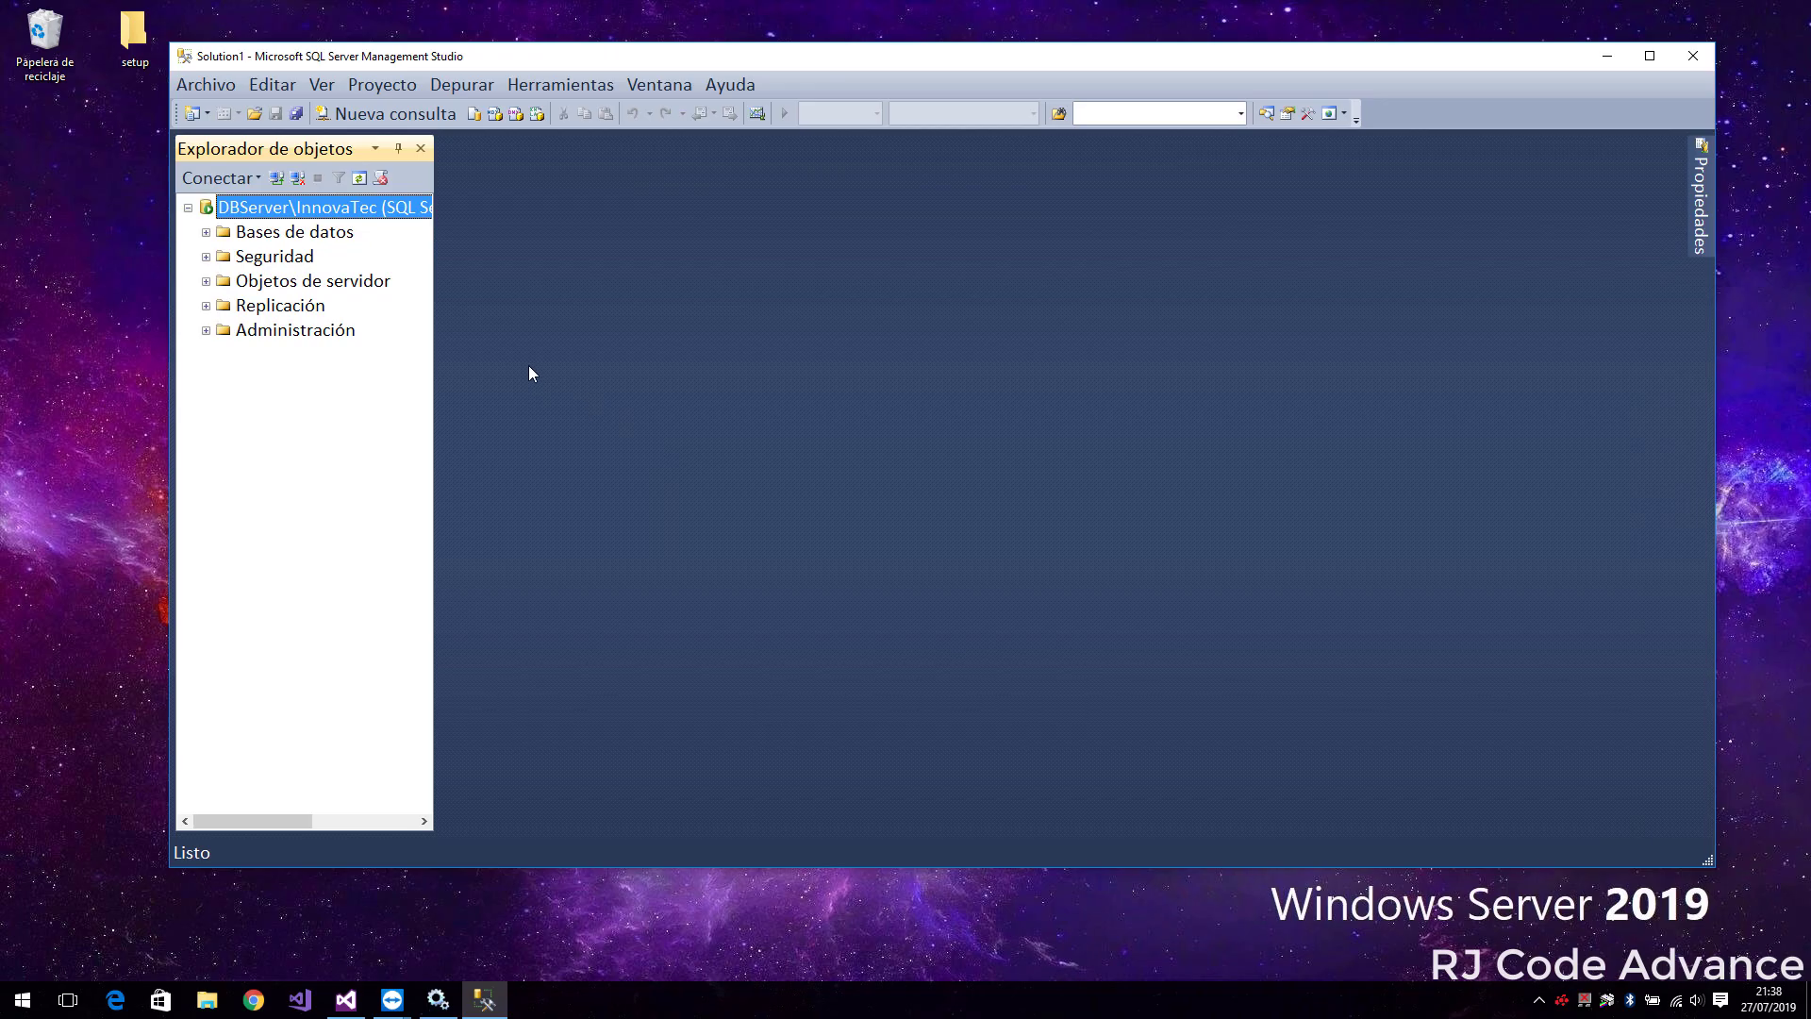
Minimize Management Studio and launch SQL Server 2014 Configuration Manager by searching 'admini'
{"action": "left_click", "coordinate": [1608, 56]}
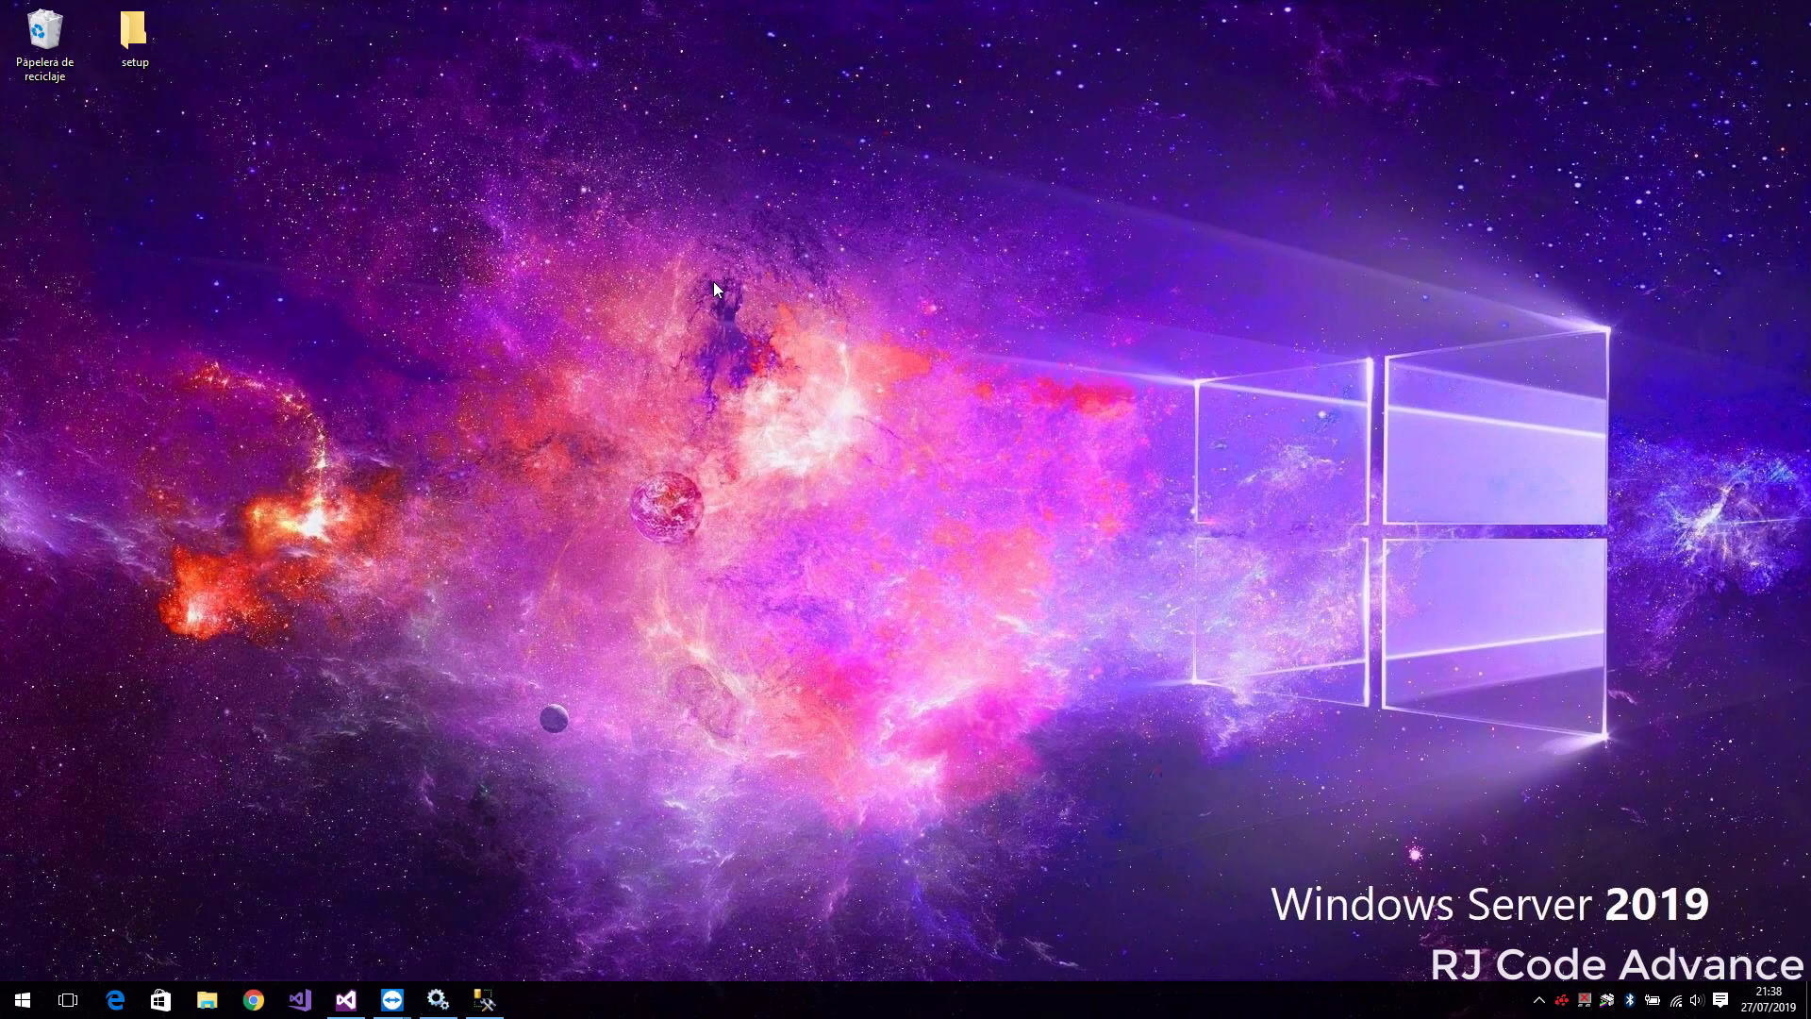
{"action": "key", "text": "super"}
{"action": "type", "text": "admini"}
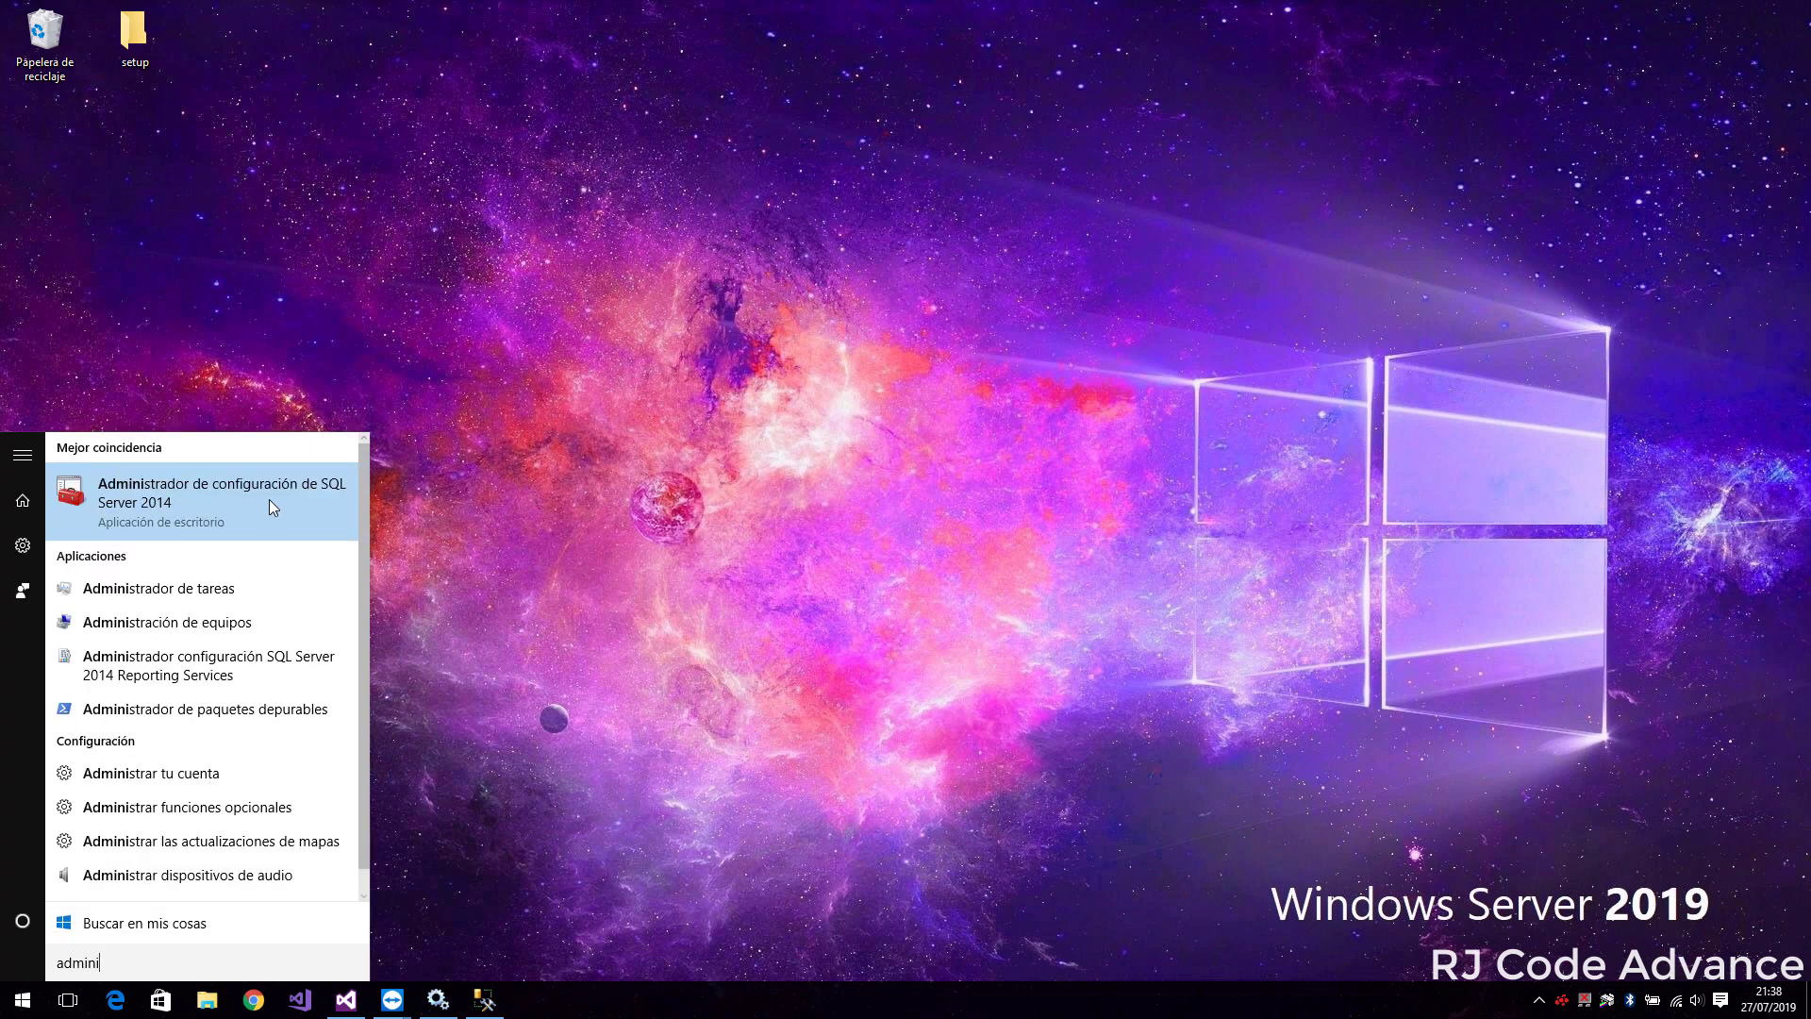
{"action": "left_click", "coordinate": [264, 509]}
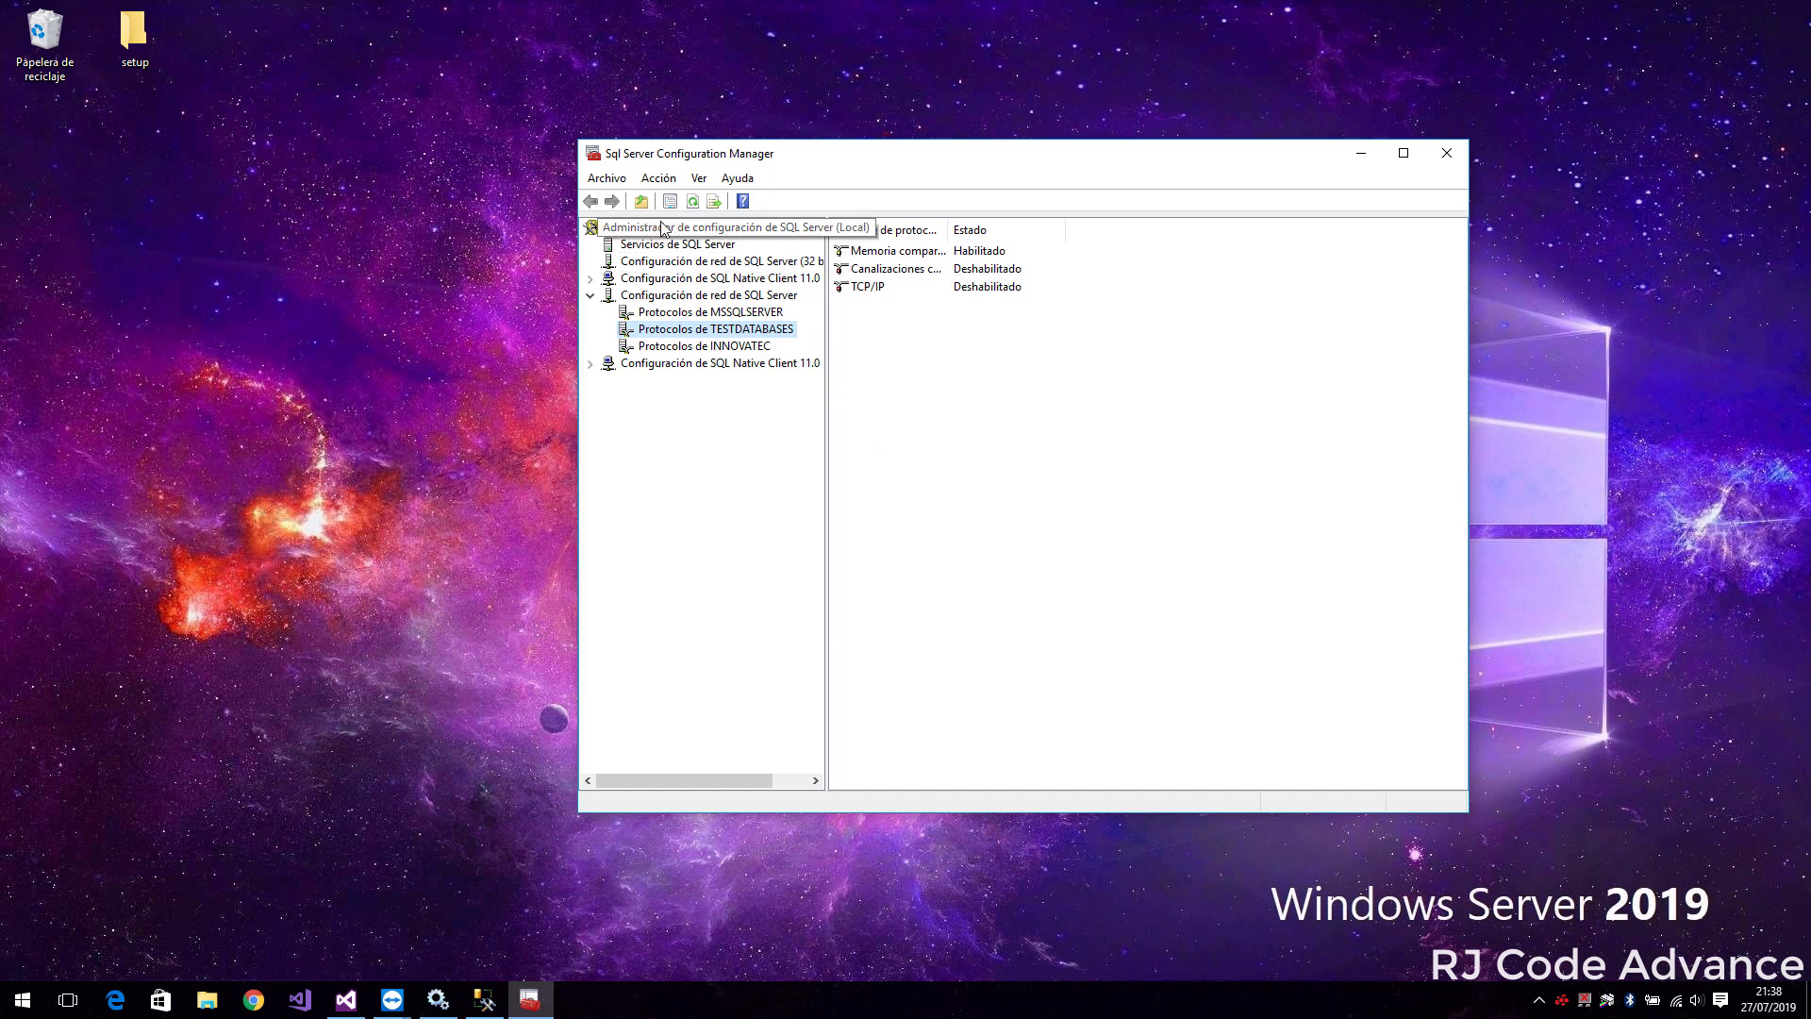
Check that MSSQLSERVER's TCP/IP properties use IPAll TCP port 1433
{"action": "left_click", "coordinate": [664, 299]}
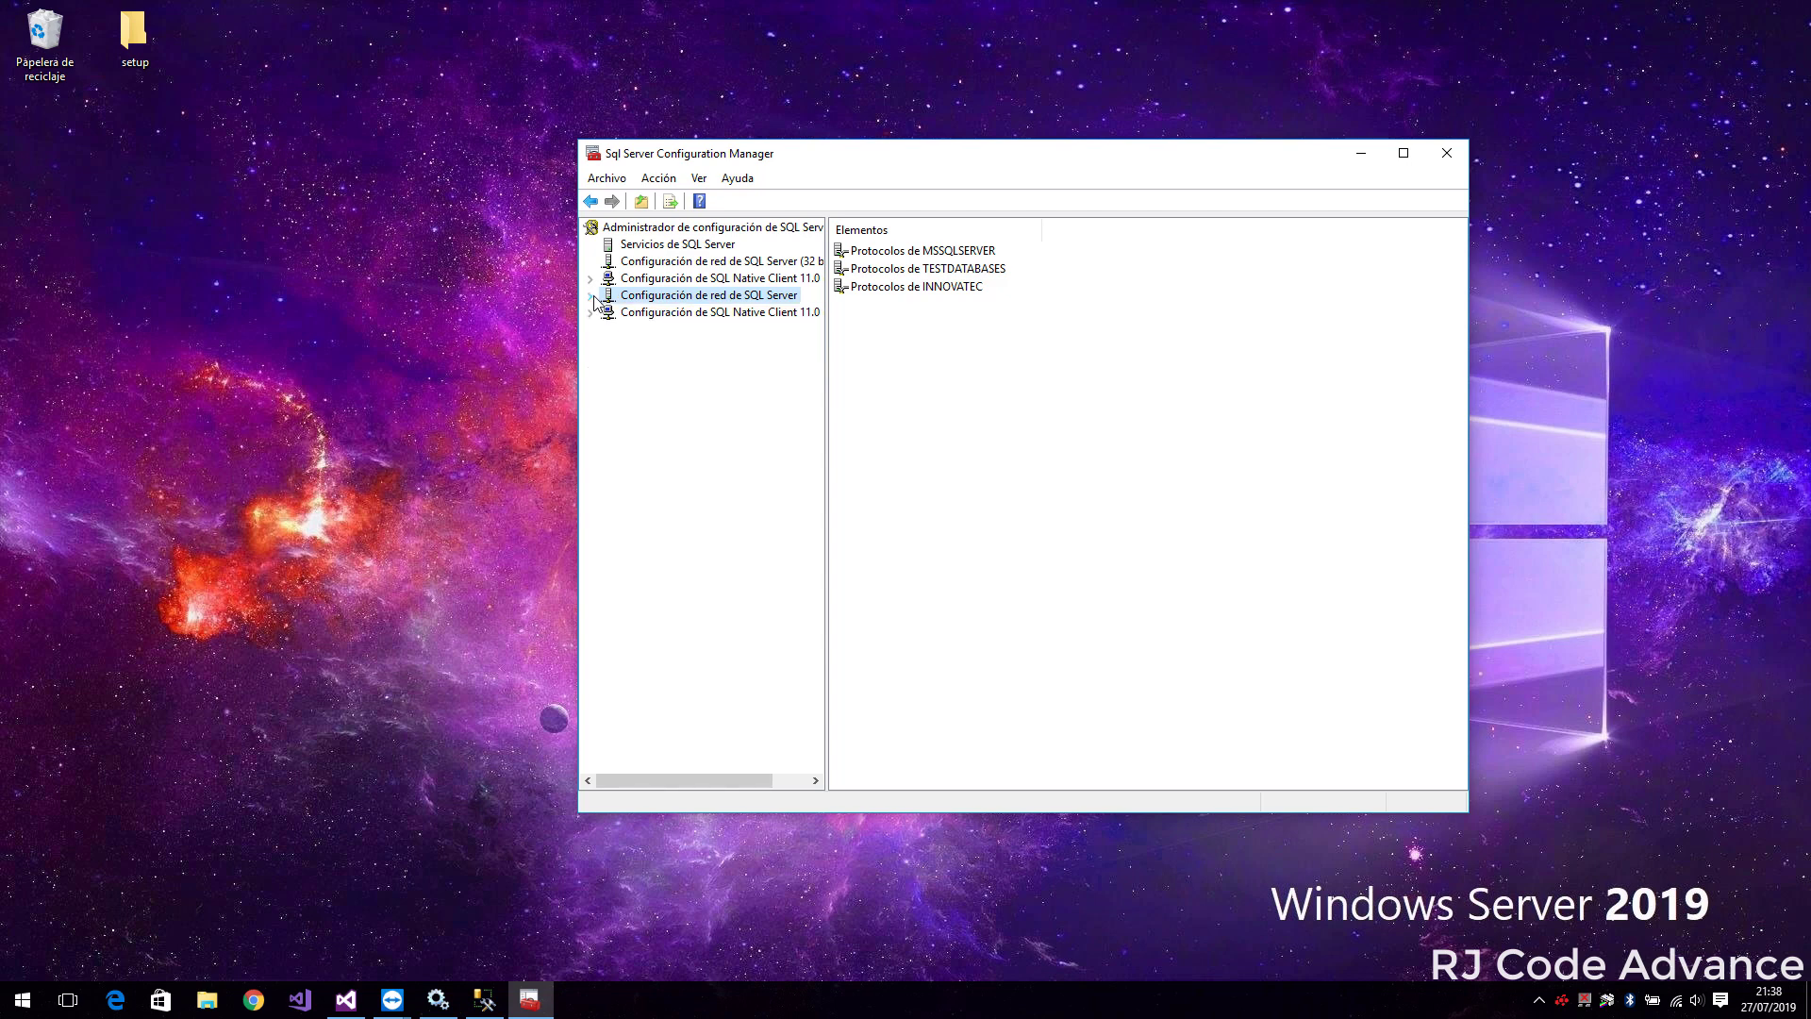
{"action": "left_click", "coordinate": [703, 314]}
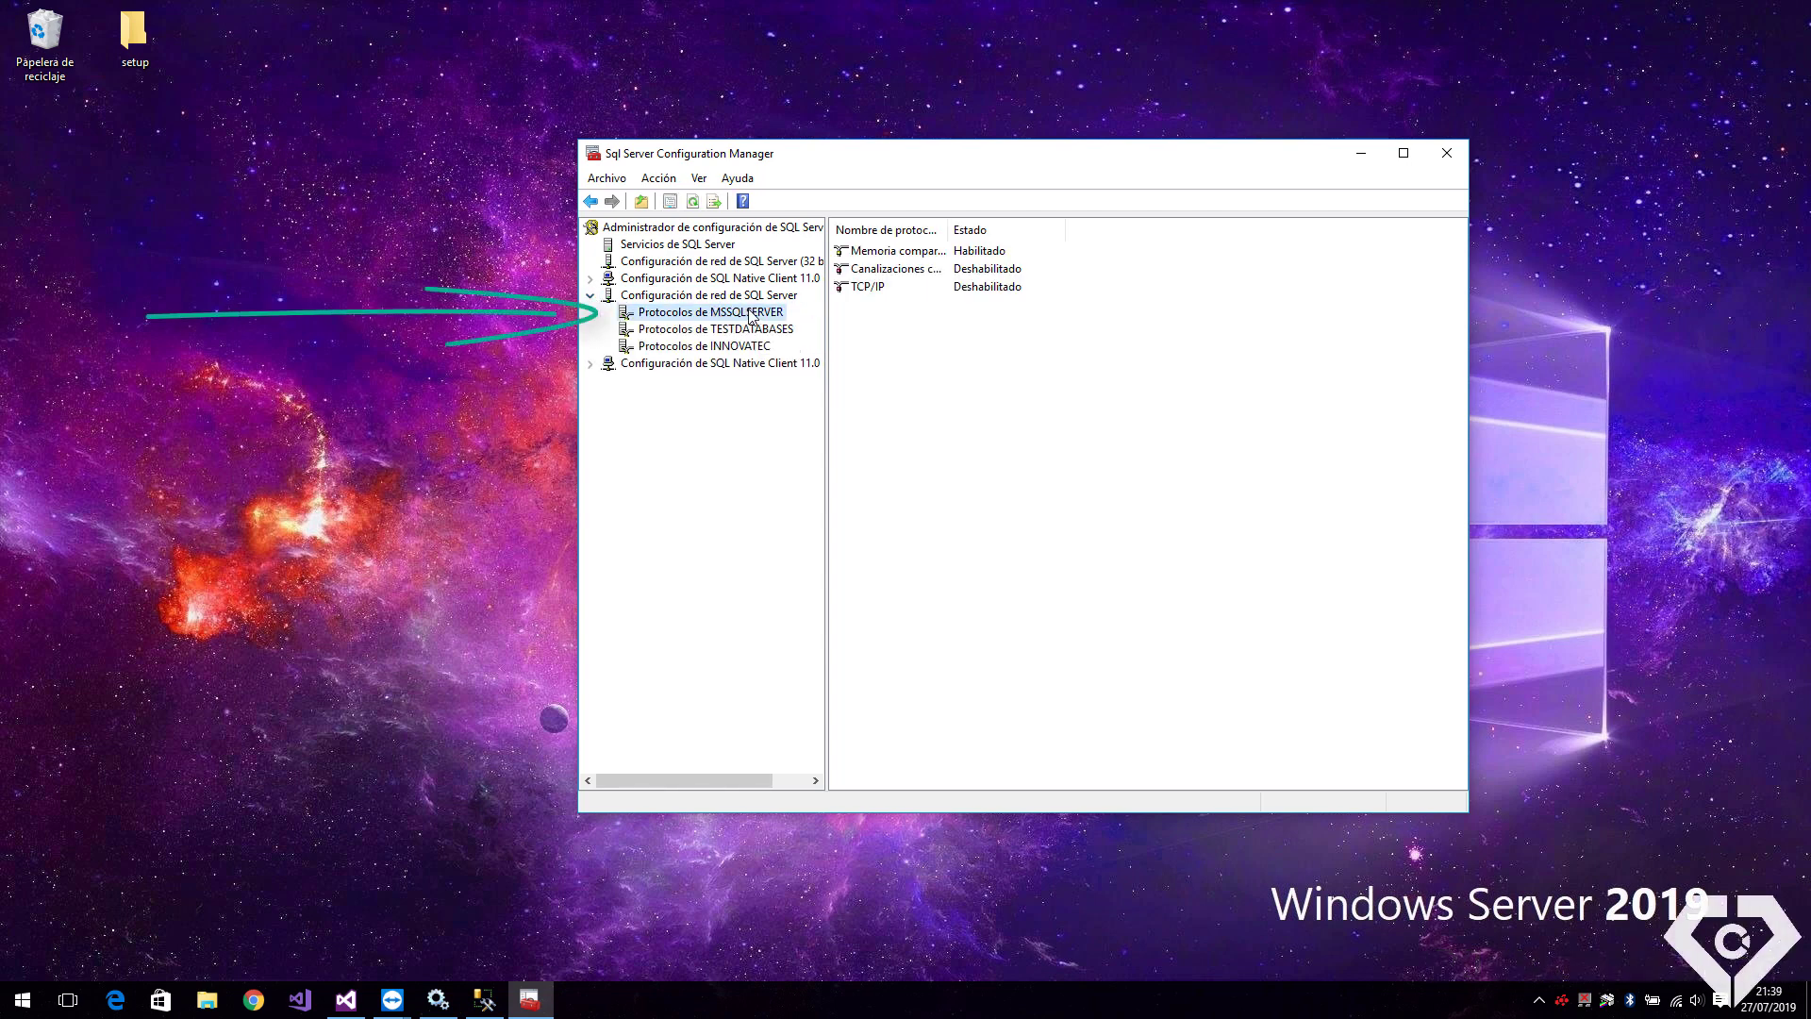
{"action": "left_click", "coordinate": [965, 293]}
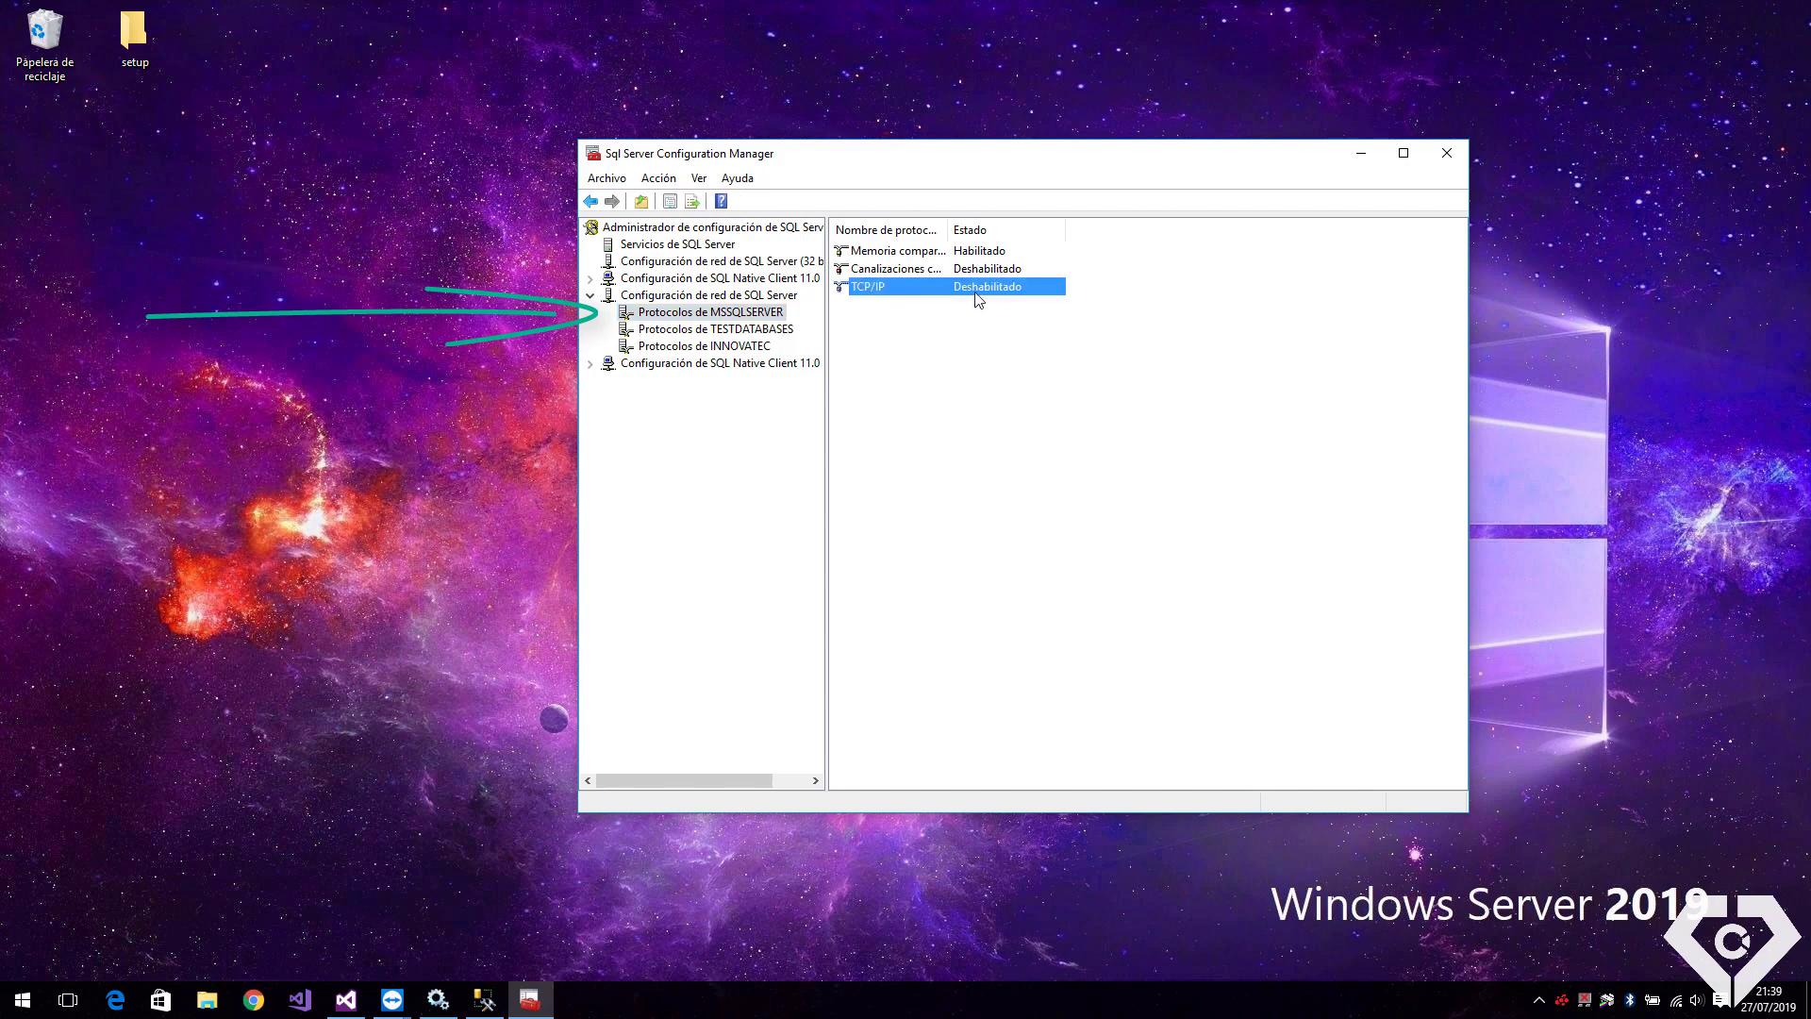
{"action": "right_click", "coordinate": [972, 294]}
{"action": "left_click", "coordinate": [1033, 349]}
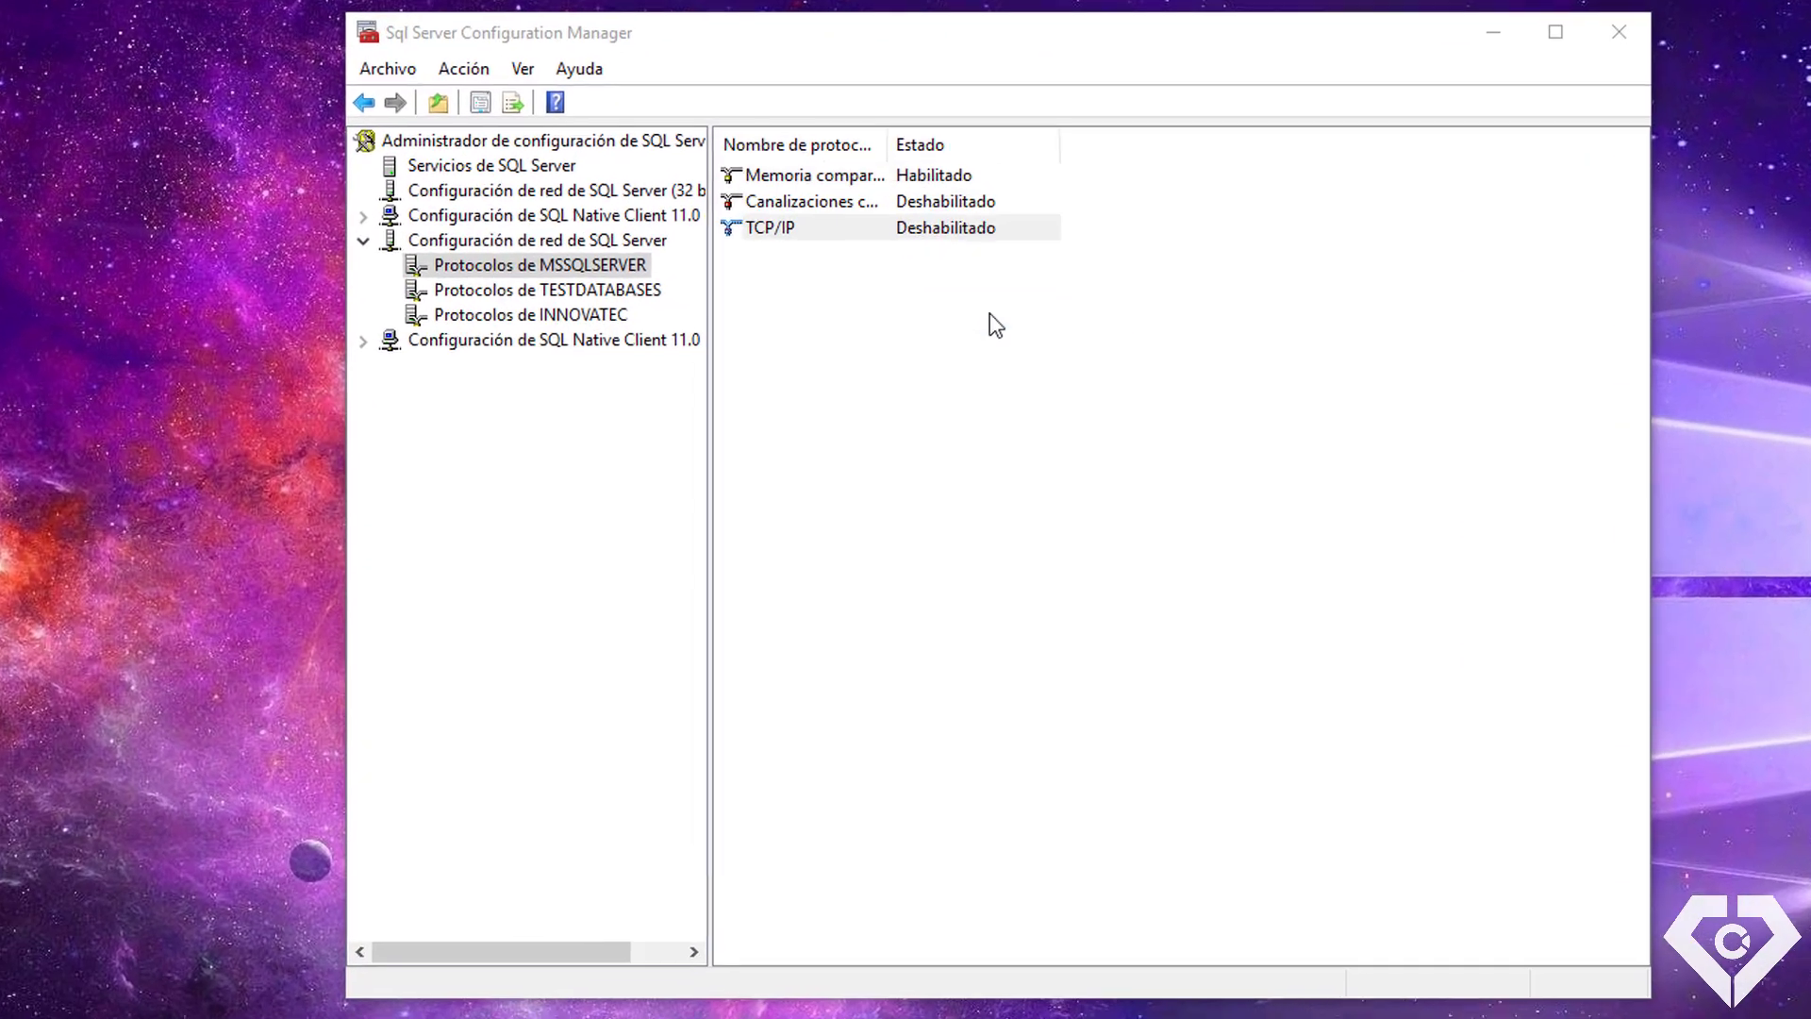
{"action": "left_click", "coordinate": [854, 244]}
{"action": "left_click_drag", "start_coordinate": [1243, 311], "coordinate": [1248, 666]}
{"action": "left_click", "coordinate": [1037, 641]}
{"action": "left_click", "coordinate": [1011, 642]}
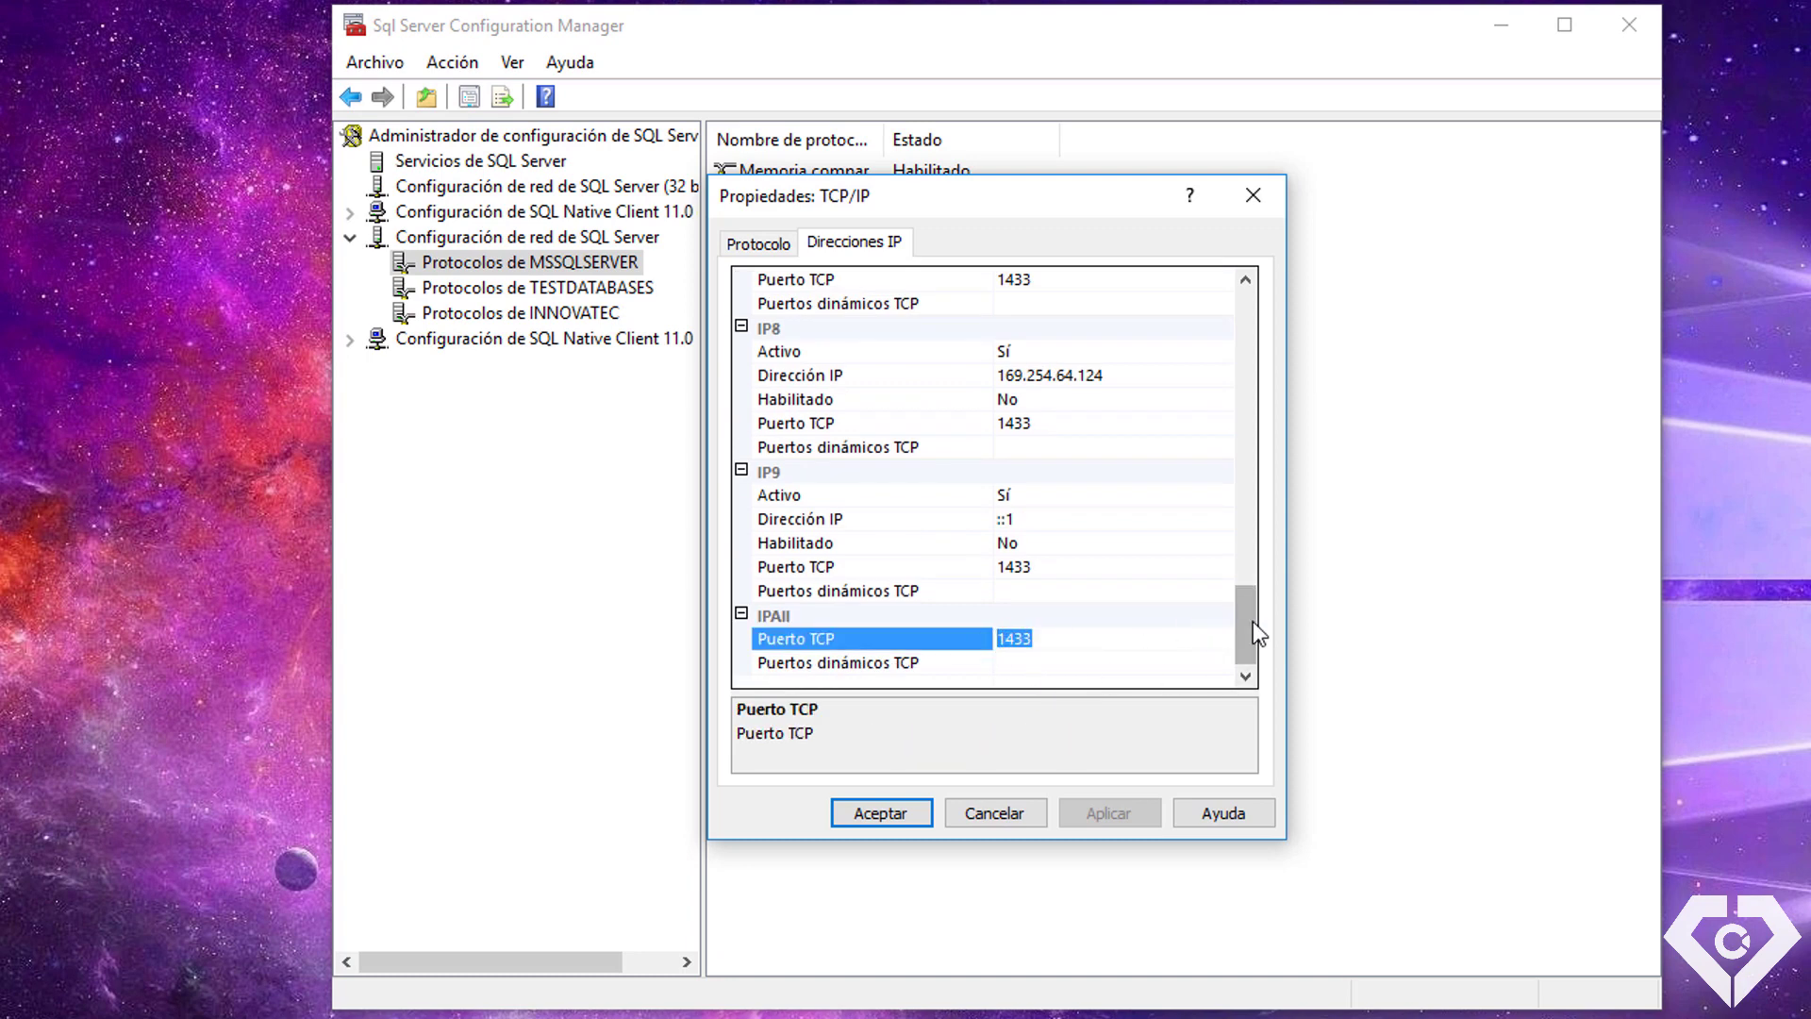
{"action": "left_click_drag", "start_coordinate": [1253, 634], "coordinate": [1257, 359]}
Close the MSSQLSERVER TCP/IP properties and show the INNOVATEC instance's protocols
{"action": "left_click", "coordinate": [1254, 193]}
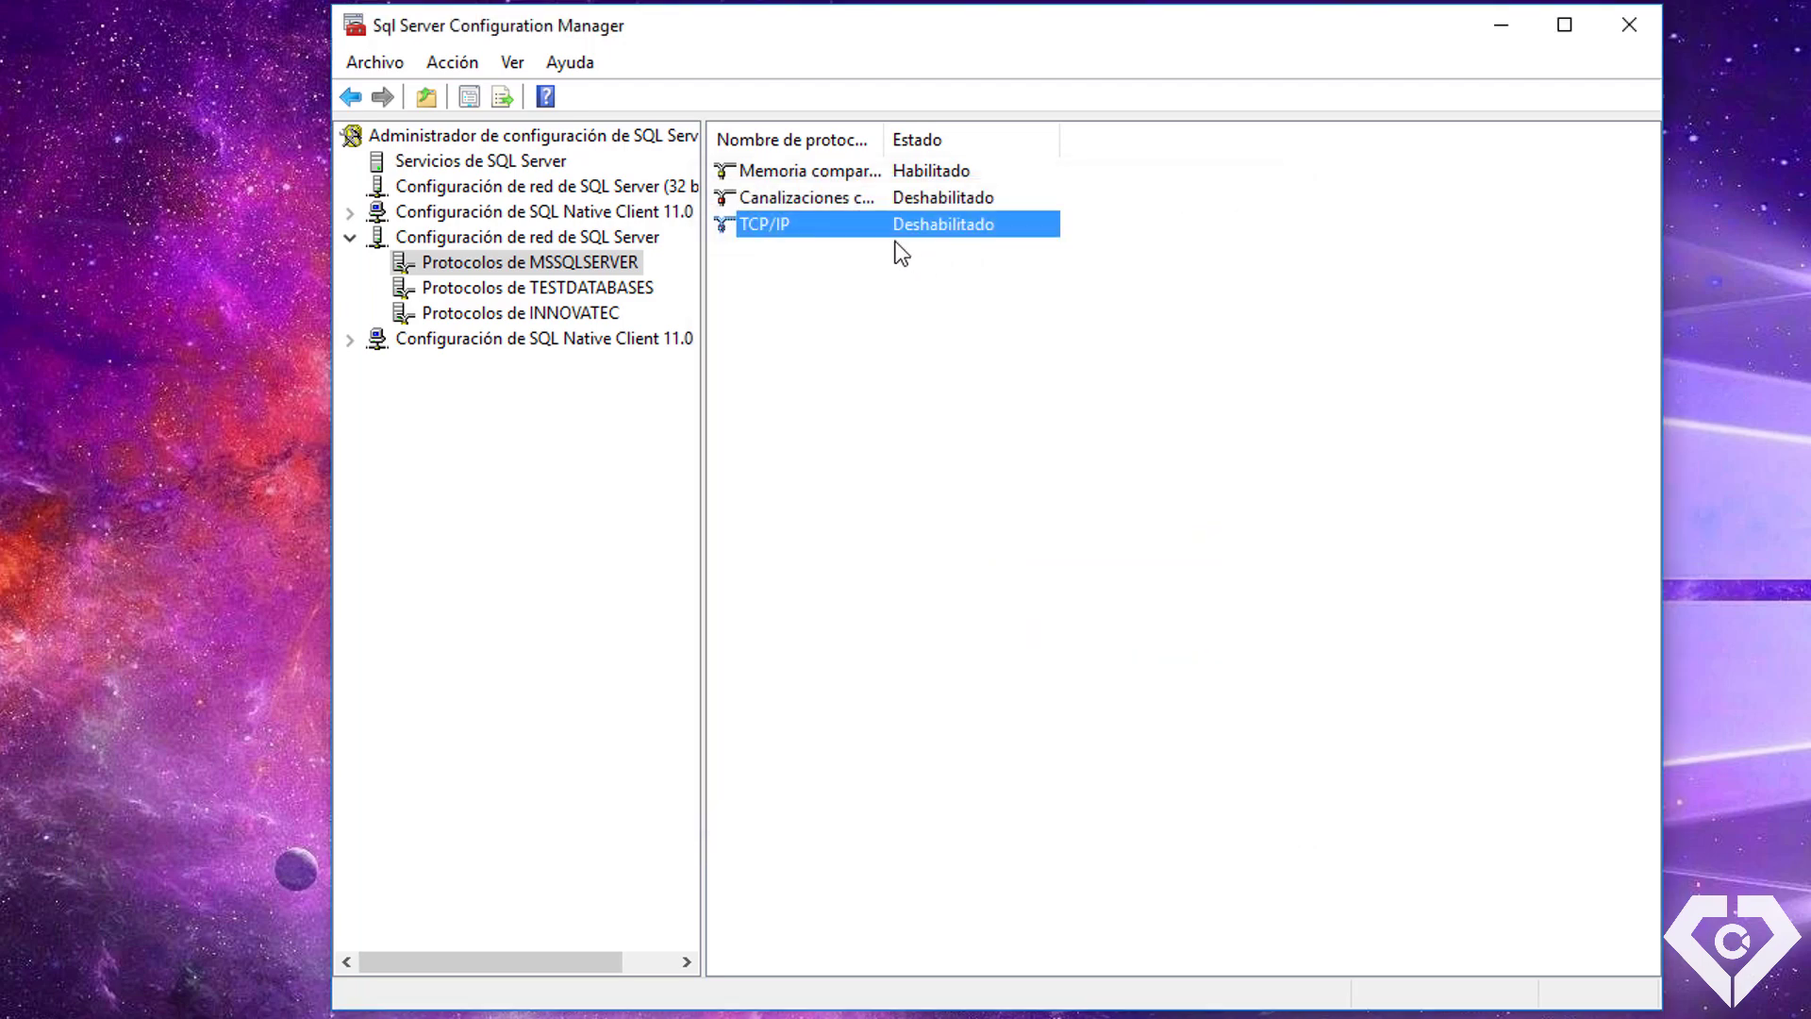
{"action": "right_click", "coordinate": [877, 229]}
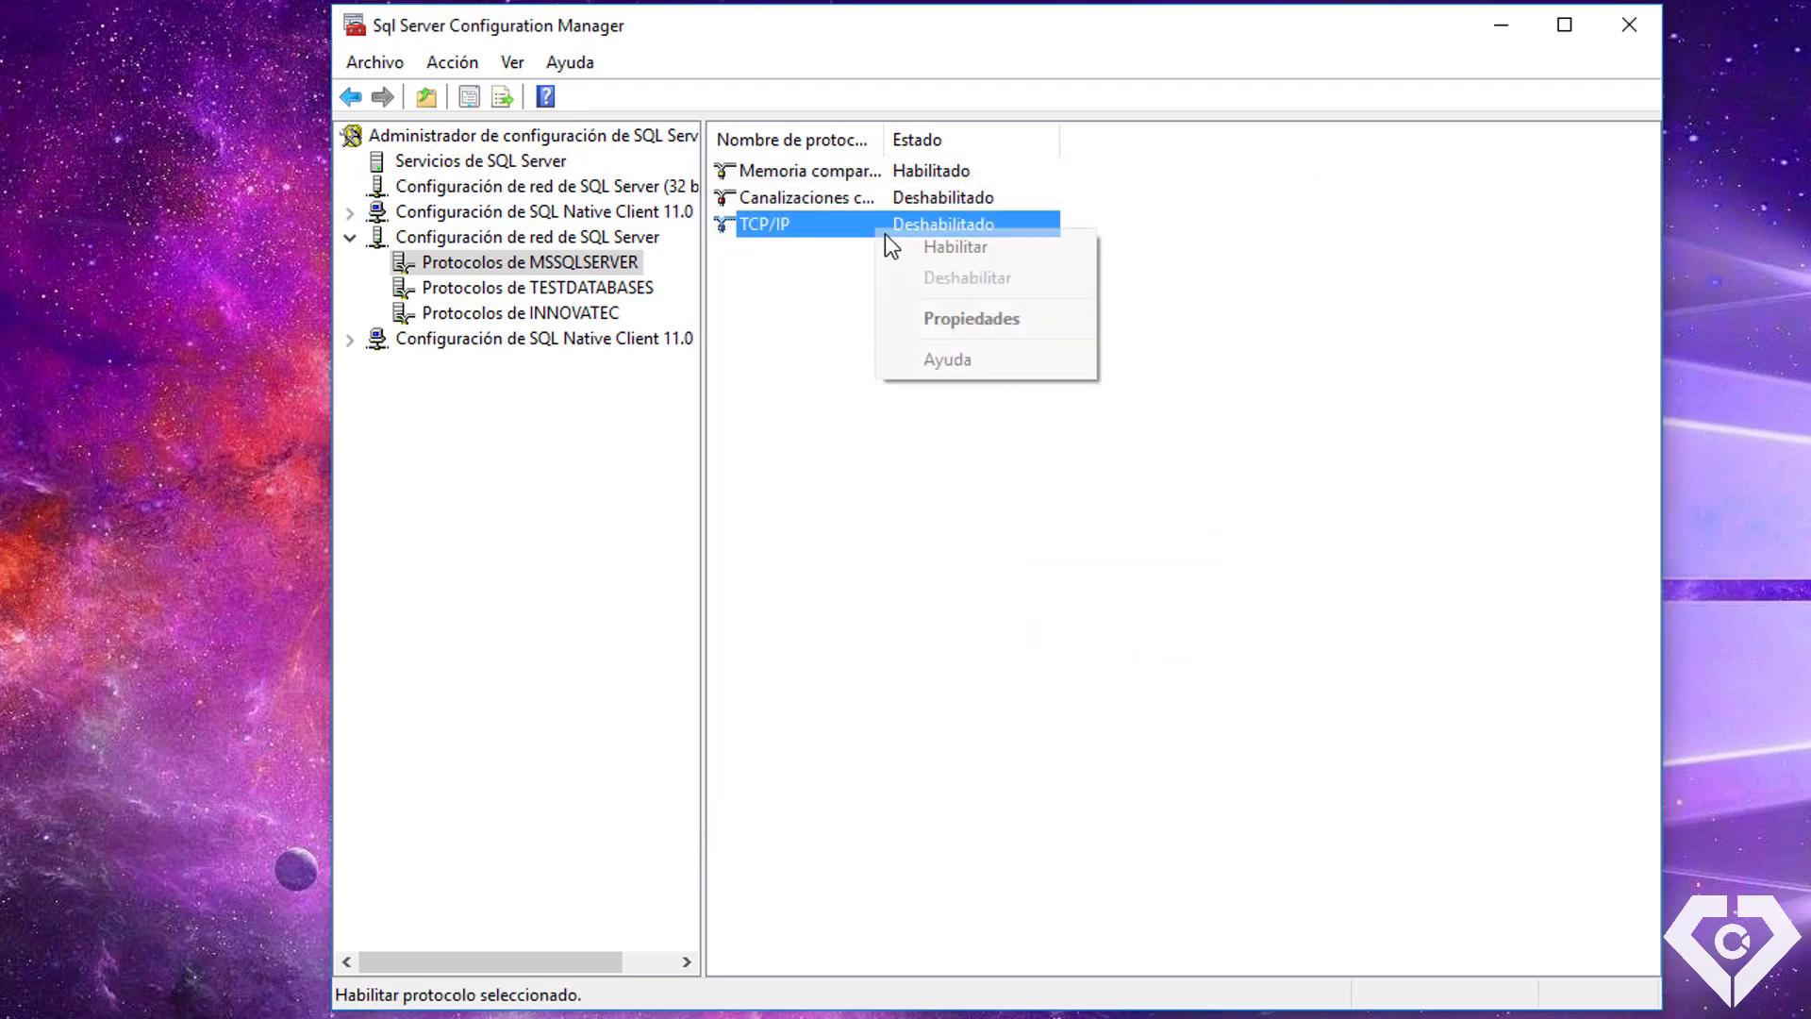
{"action": "left_click", "coordinate": [824, 302]}
{"action": "left_click", "coordinate": [592, 319]}
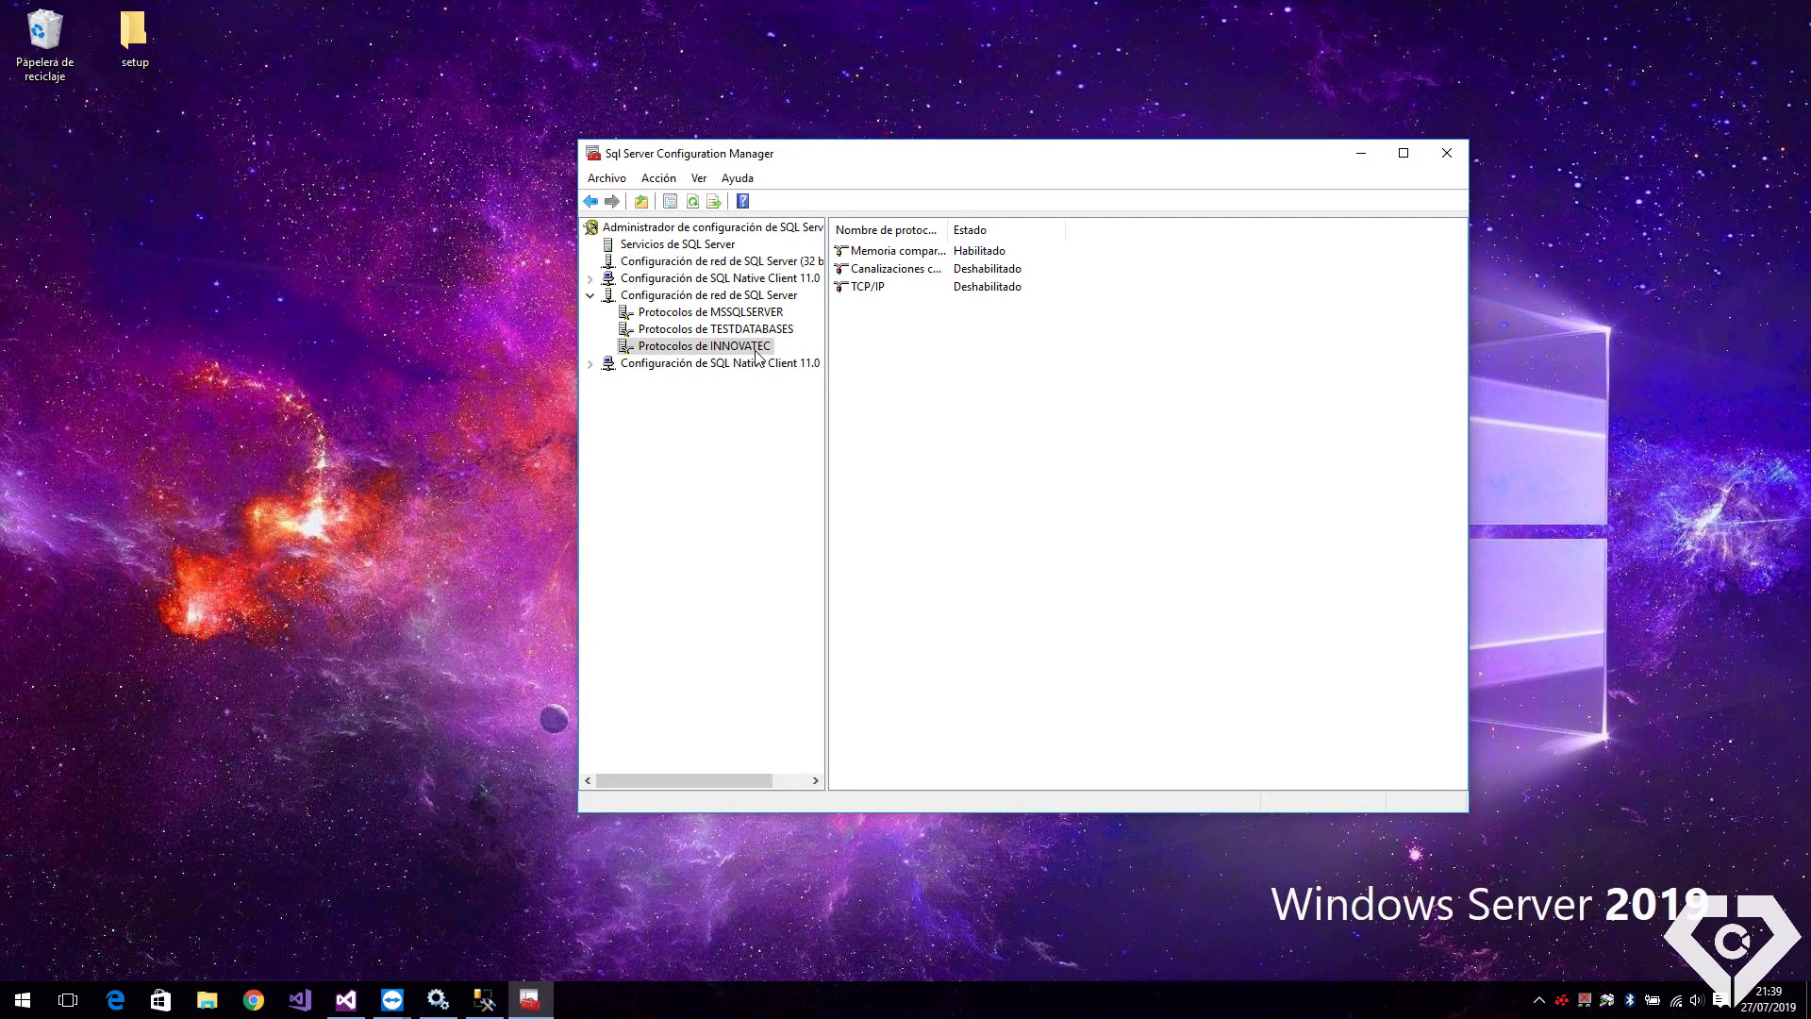
Enable TCP/IP for INNOVATEC and acknowledge the service restart warning
{"action": "left_click", "coordinate": [970, 290]}
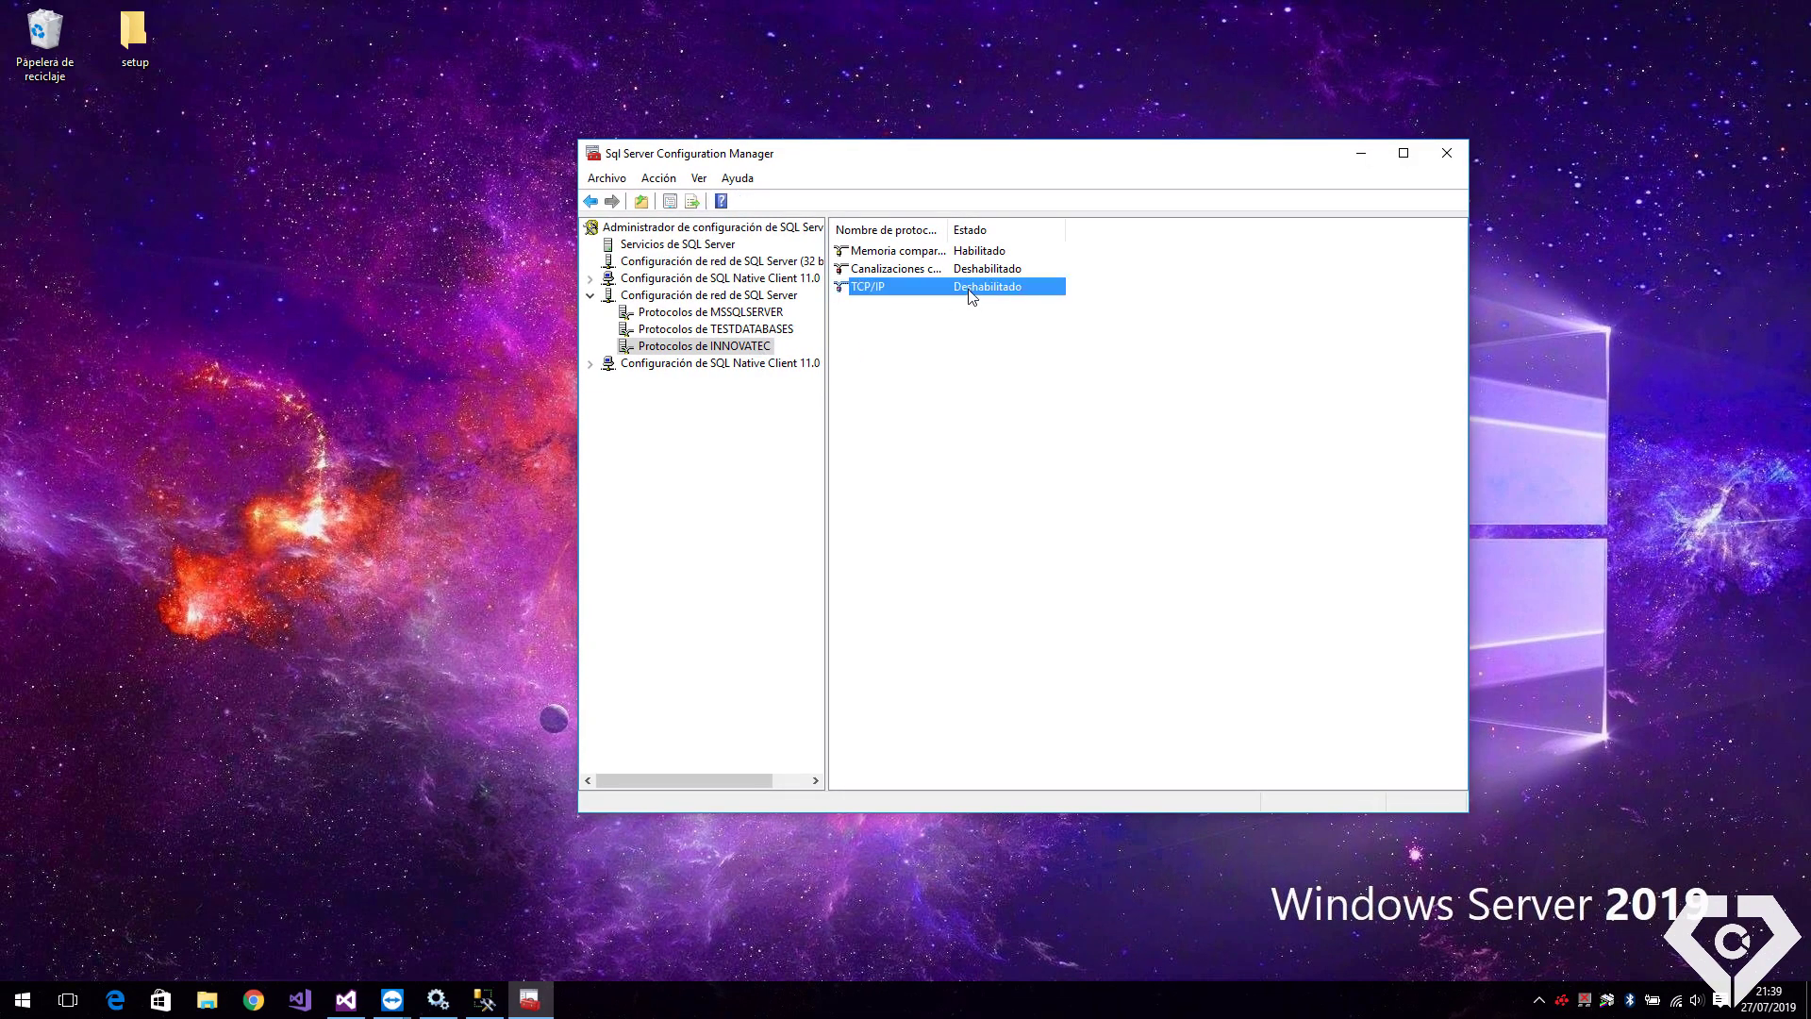
{"action": "right_click", "coordinate": [971, 296]}
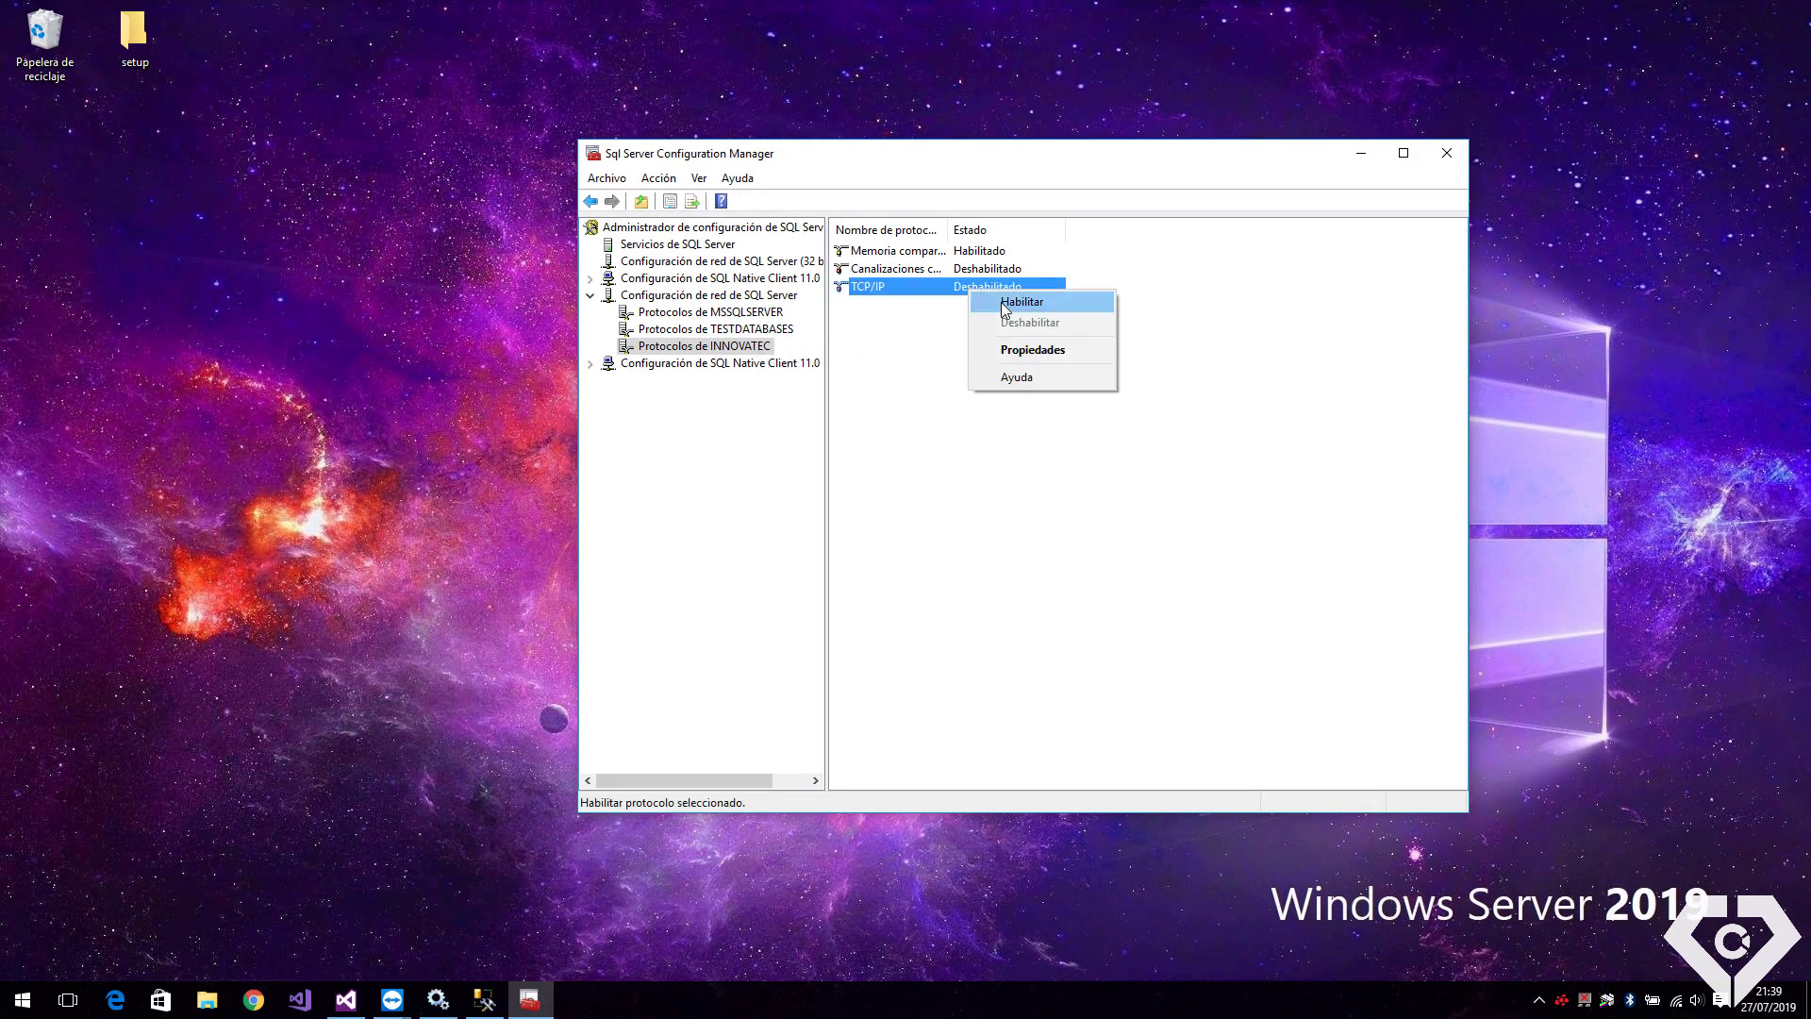
{"action": "left_click", "coordinate": [999, 301]}
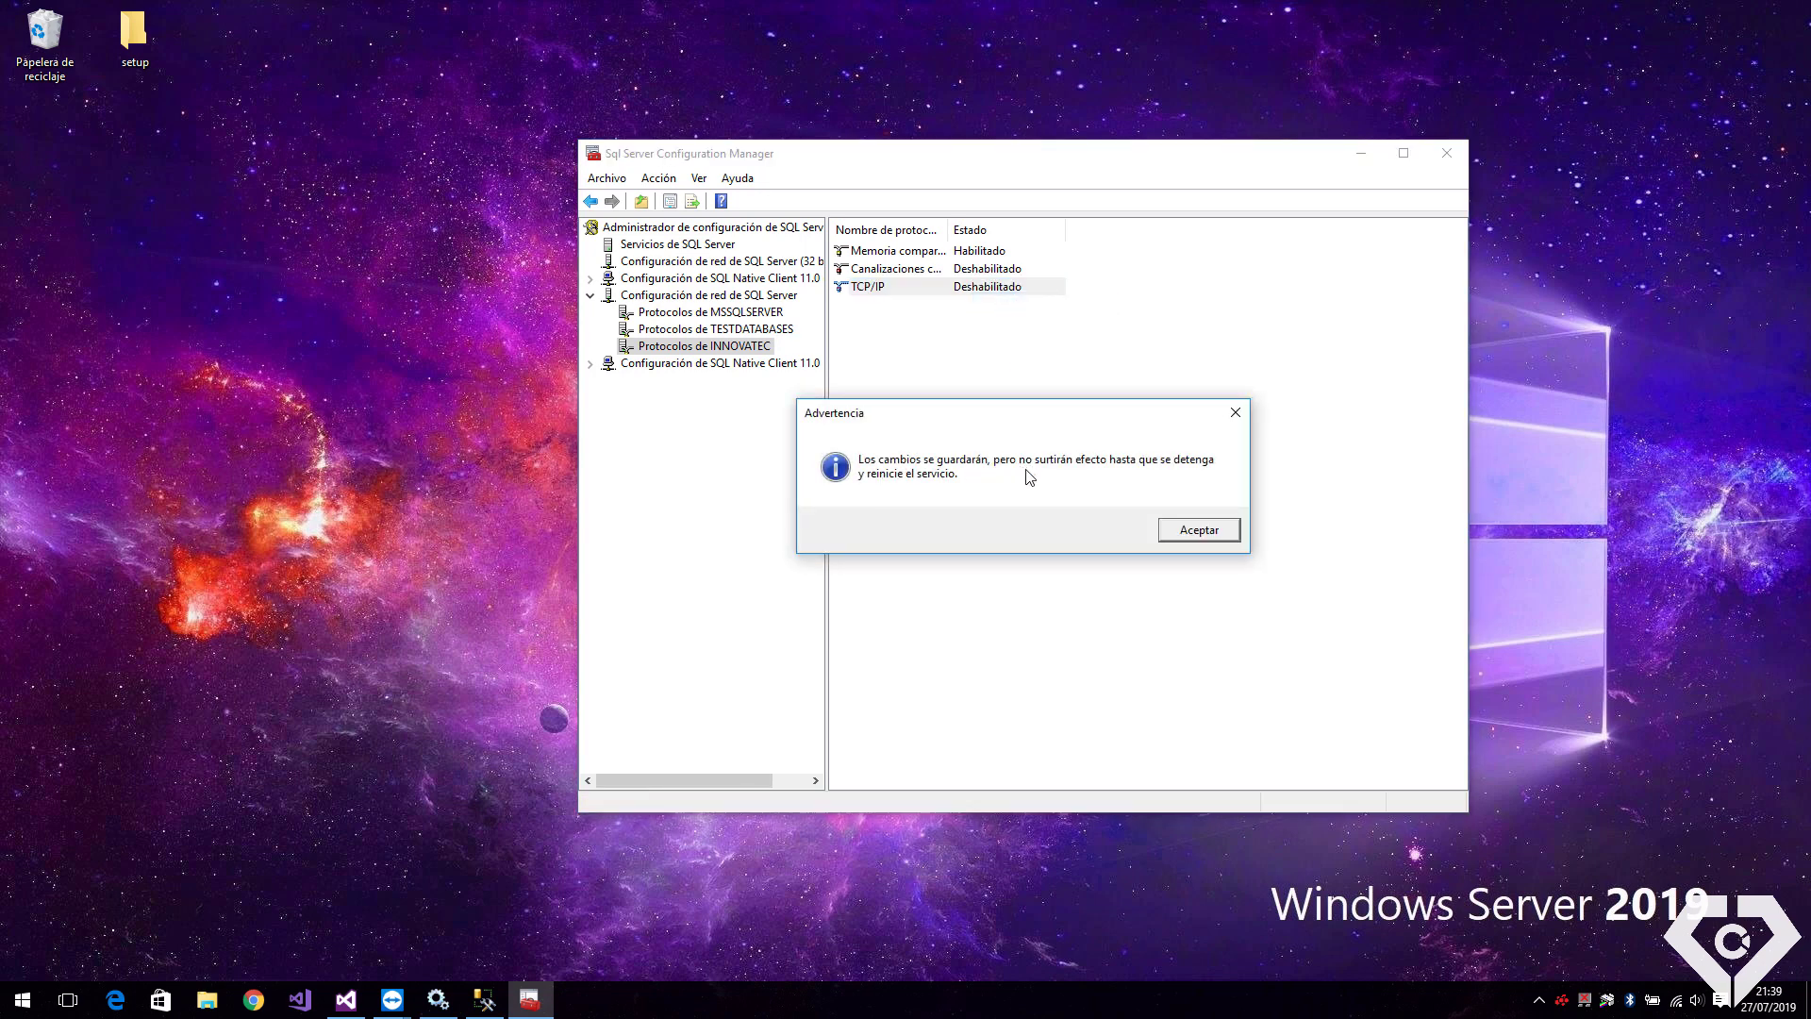
{"action": "left_click", "coordinate": [1191, 531]}
Open INNOVATEC's TCP/IP properties and start editing the empty IPAll TCP port
{"action": "right_click", "coordinate": [879, 285]}
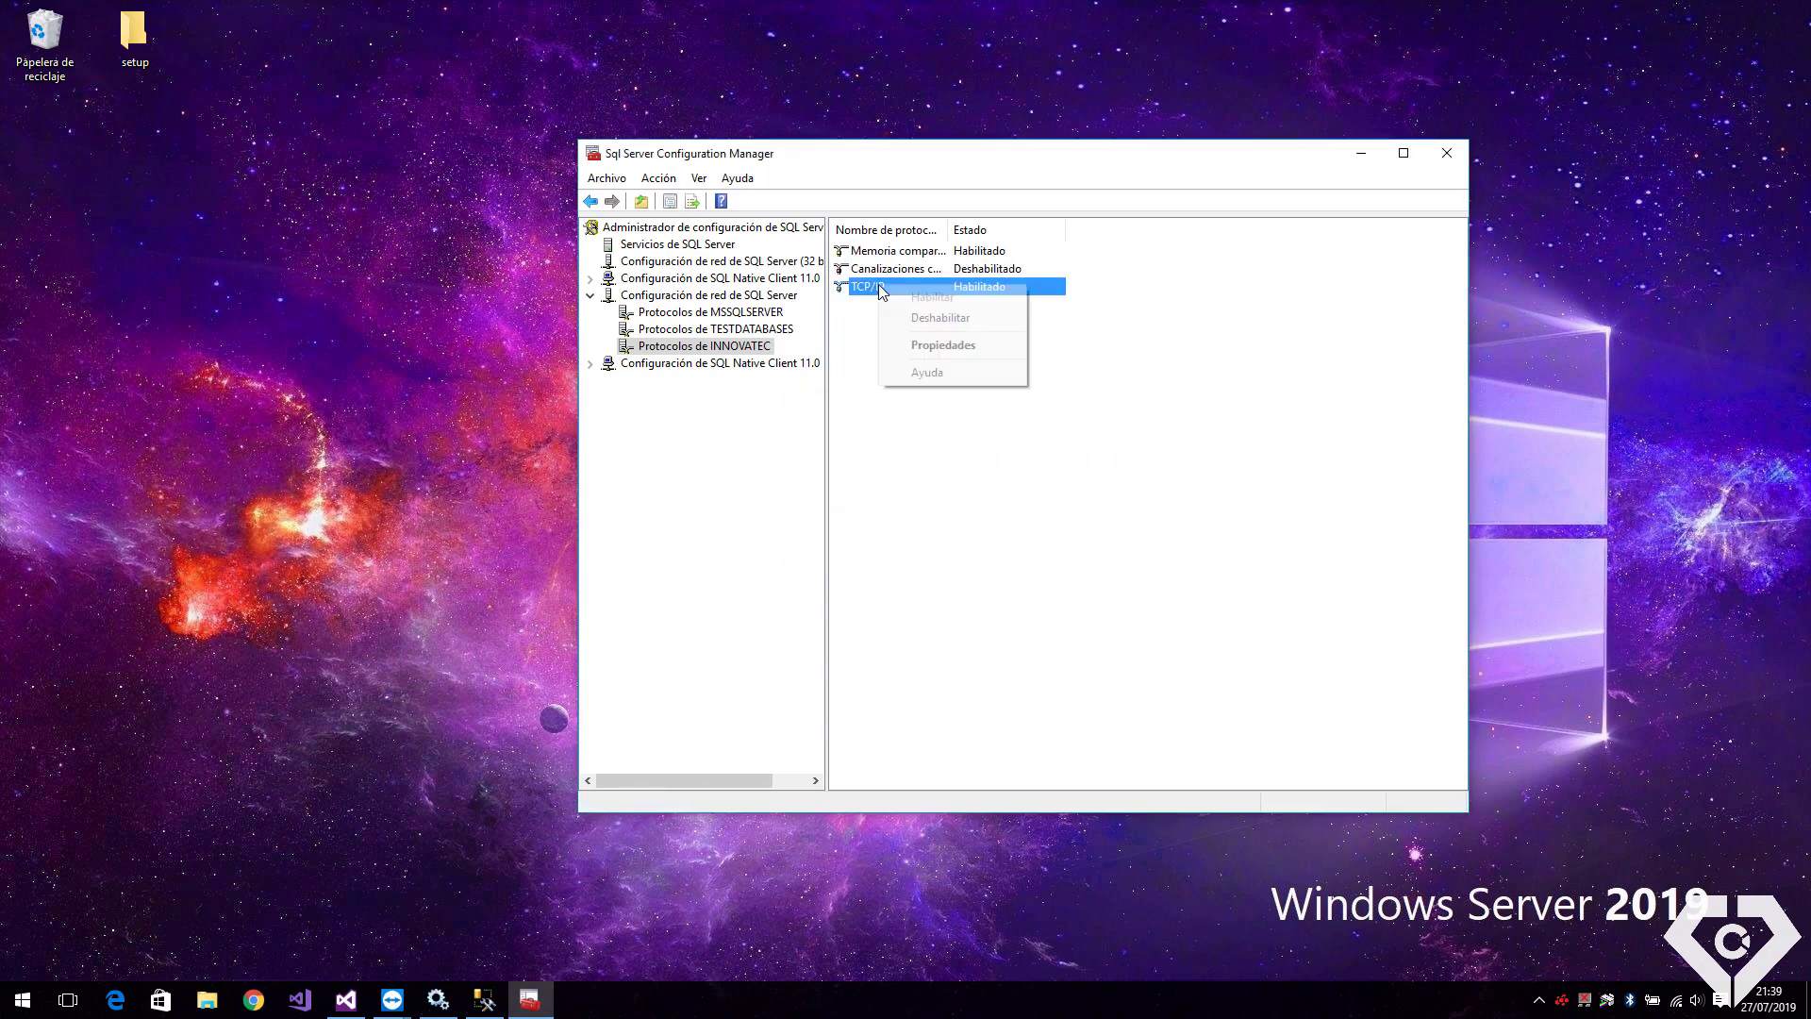
{"action": "left_click", "coordinate": [937, 347]}
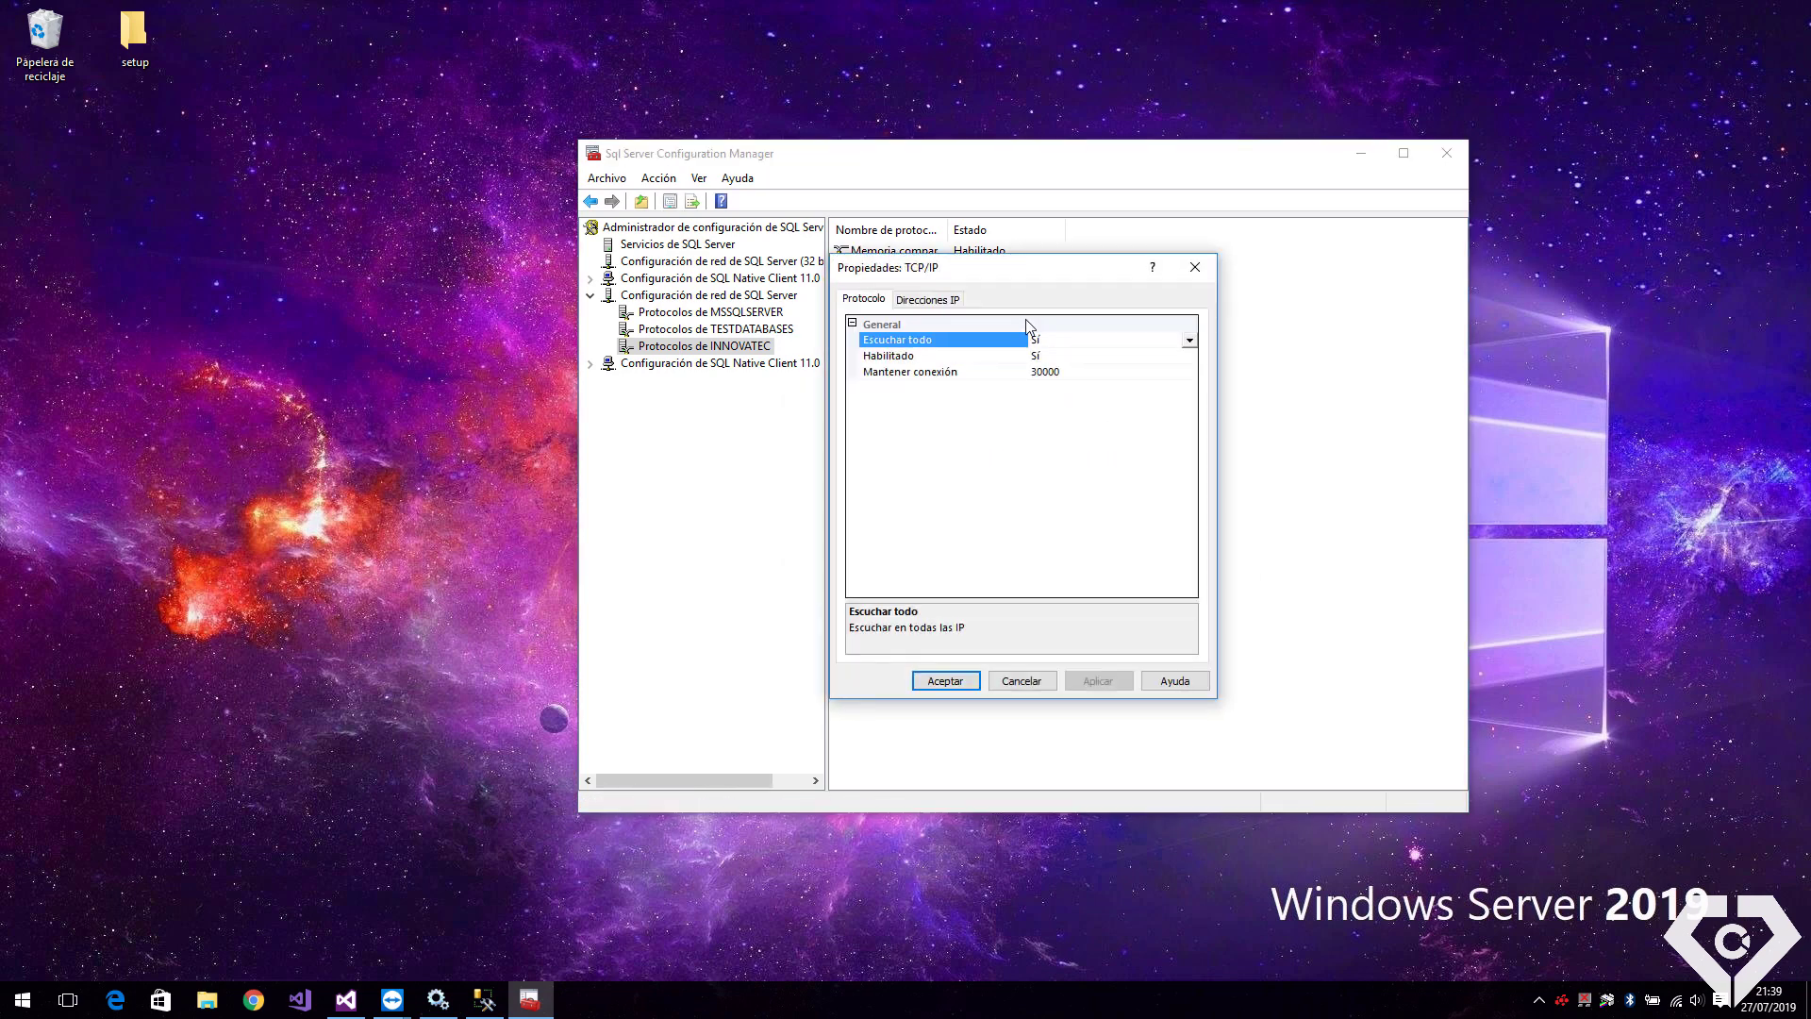
{"action": "left_click_drag", "start_coordinate": [1186, 360], "coordinate": [1188, 559]}
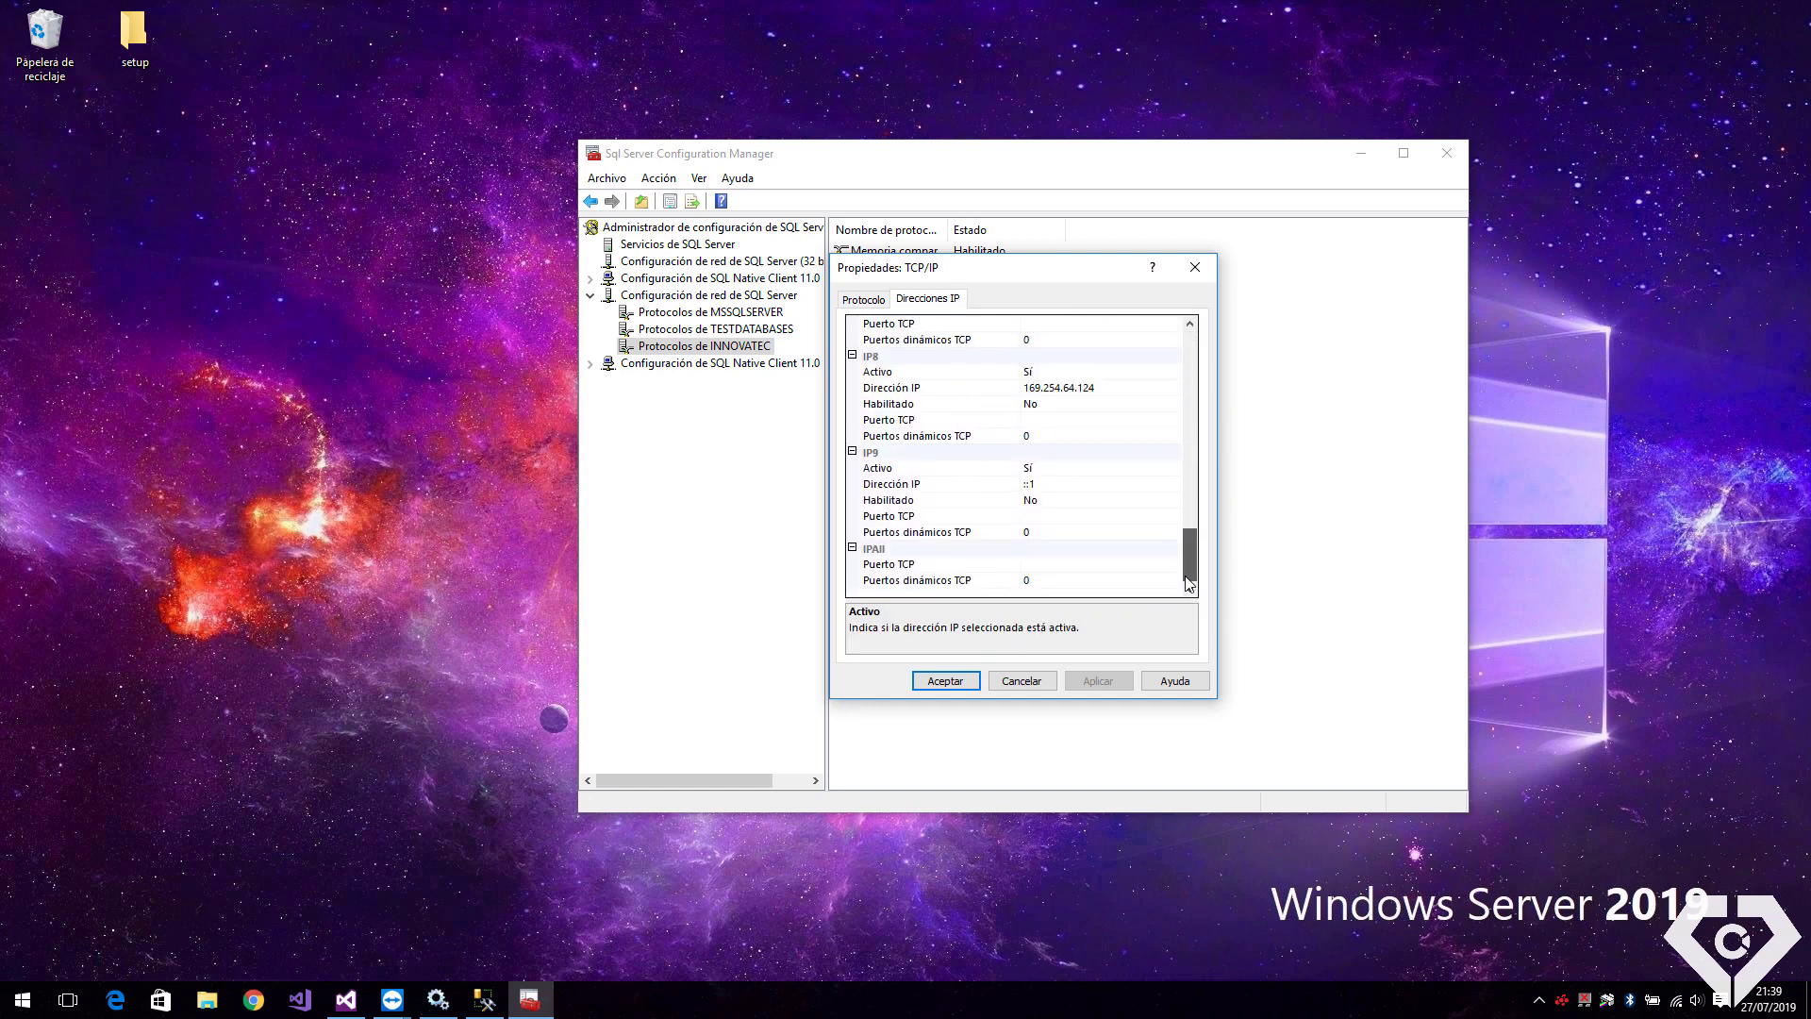
{"action": "left_click", "coordinate": [913, 565]}
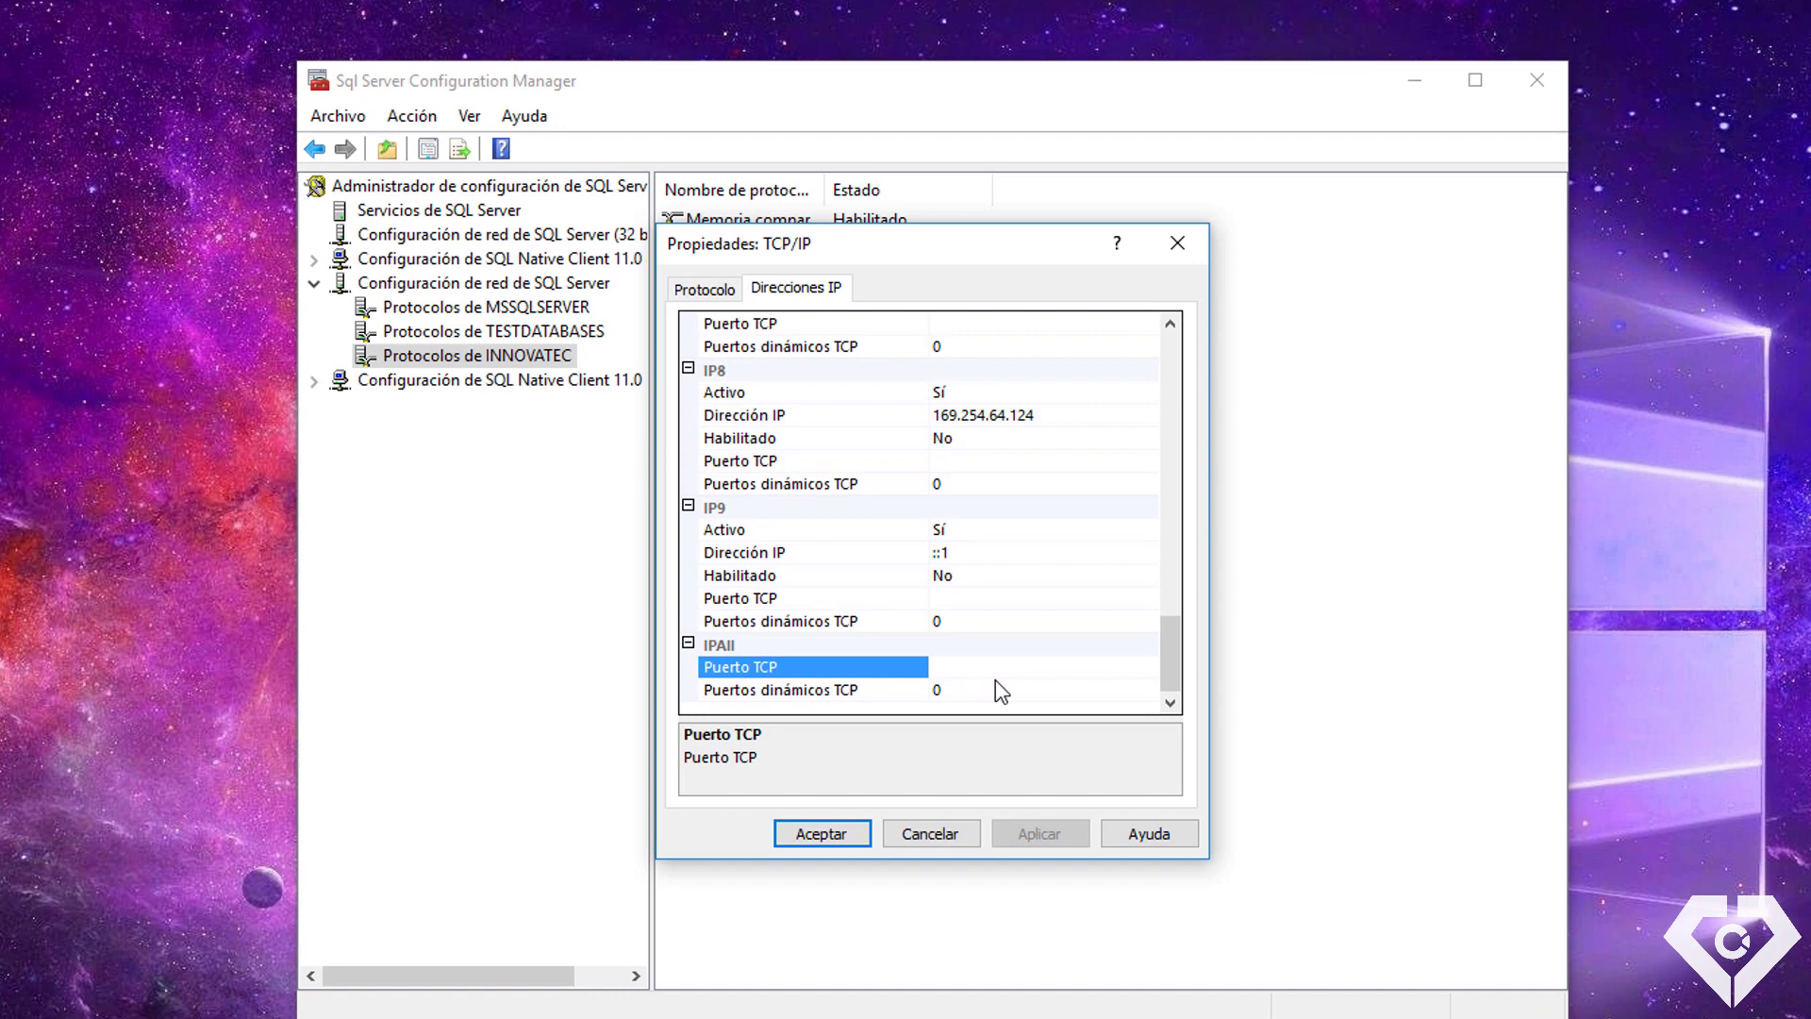
{"action": "left_click", "coordinate": [994, 678]}
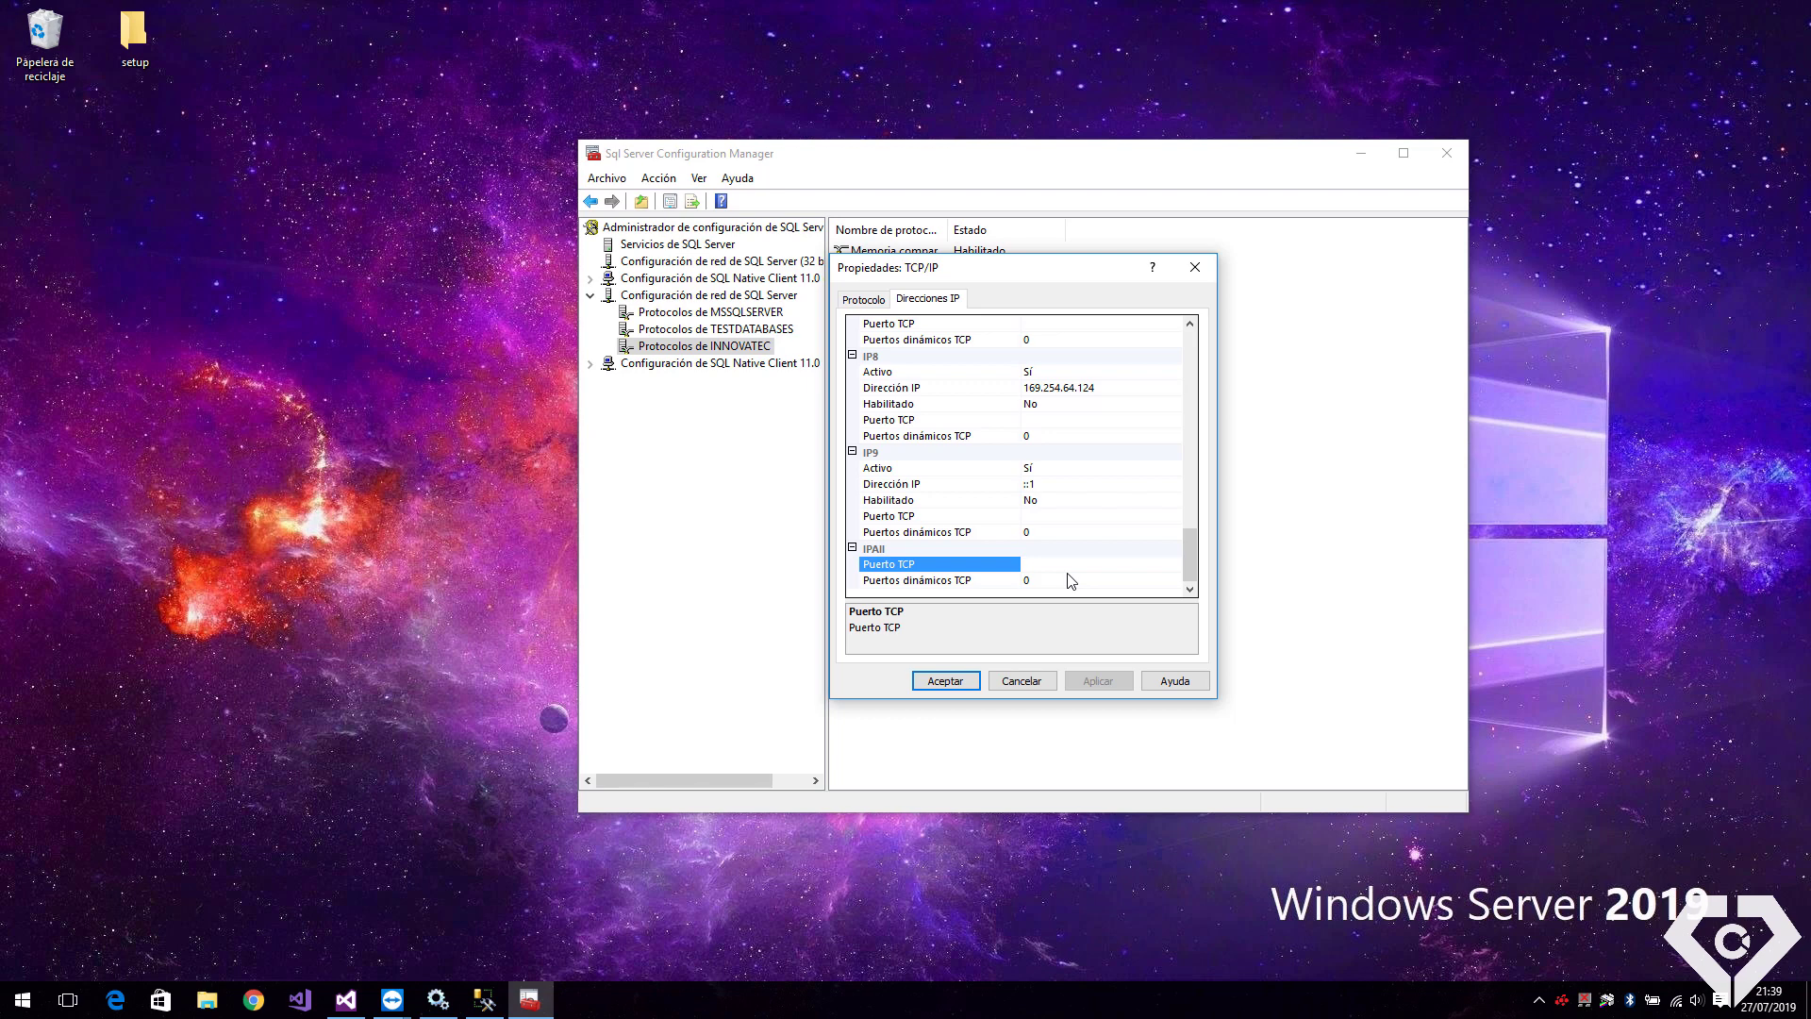
{"action": "key", "text": "super+r"}
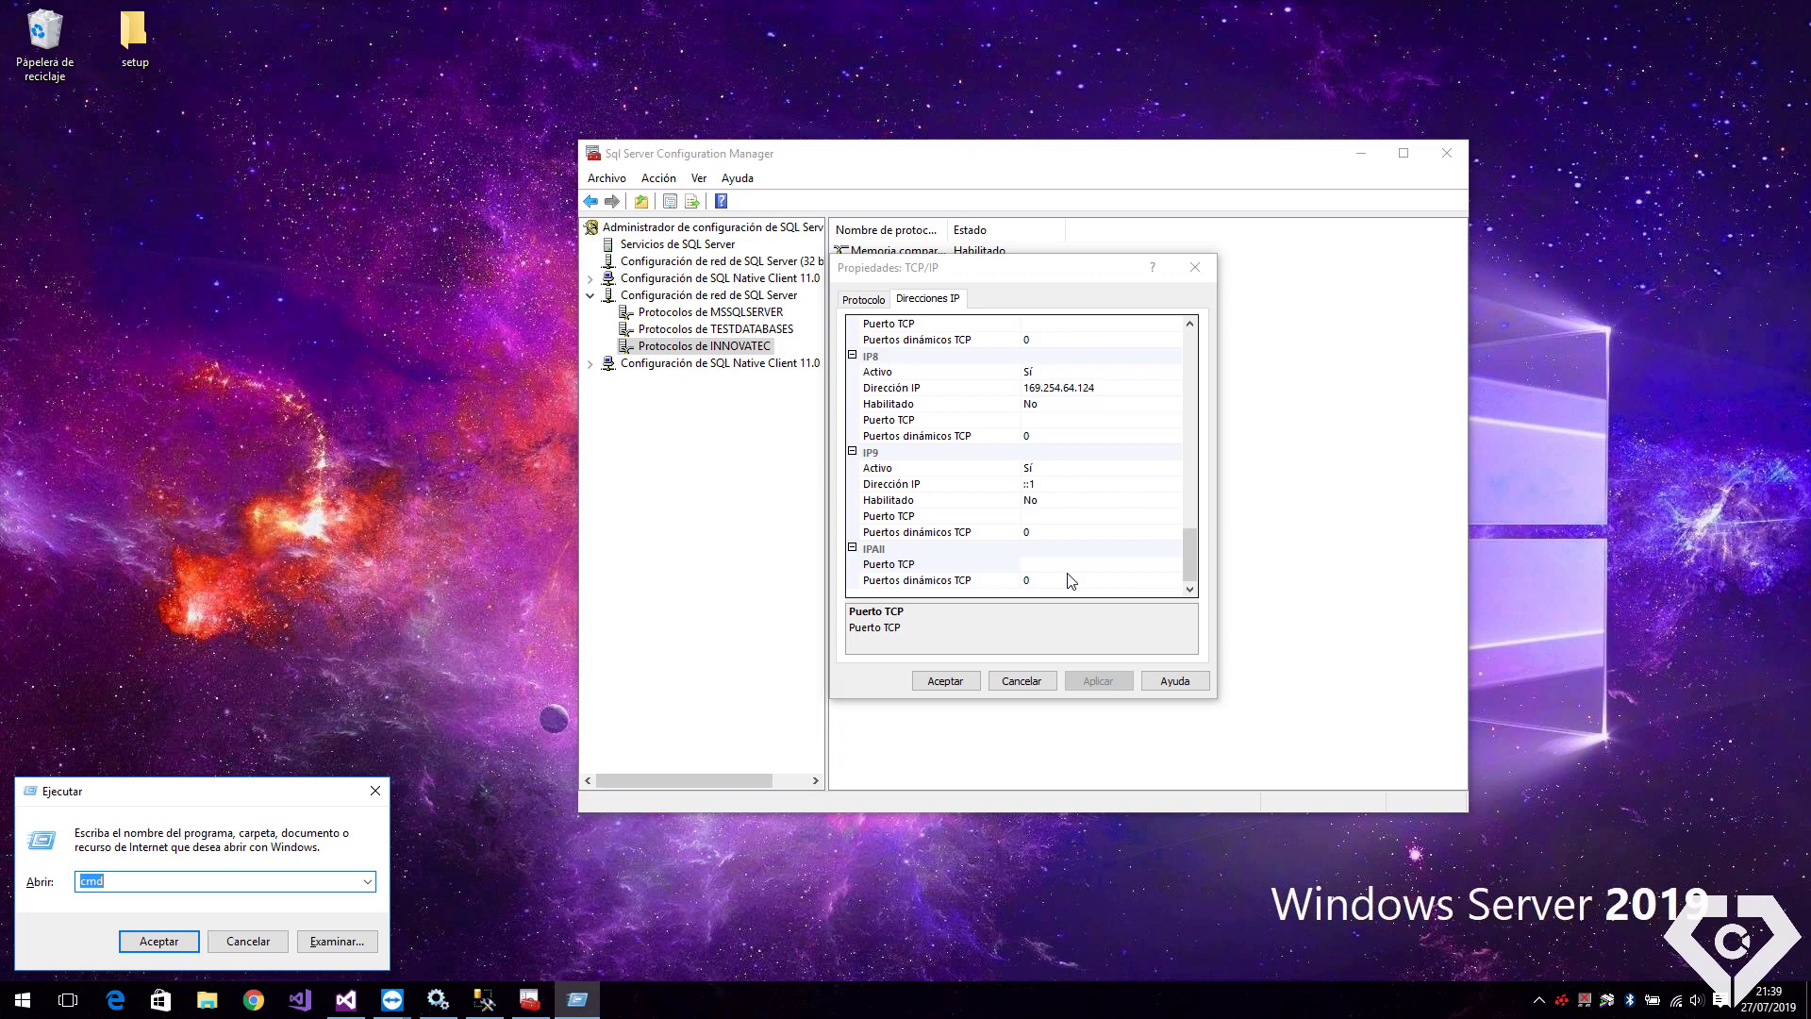
Run netstat -an in Command Prompt and inspect used ports such as 5938 and 50019
{"action": "key", "text": "Return"}
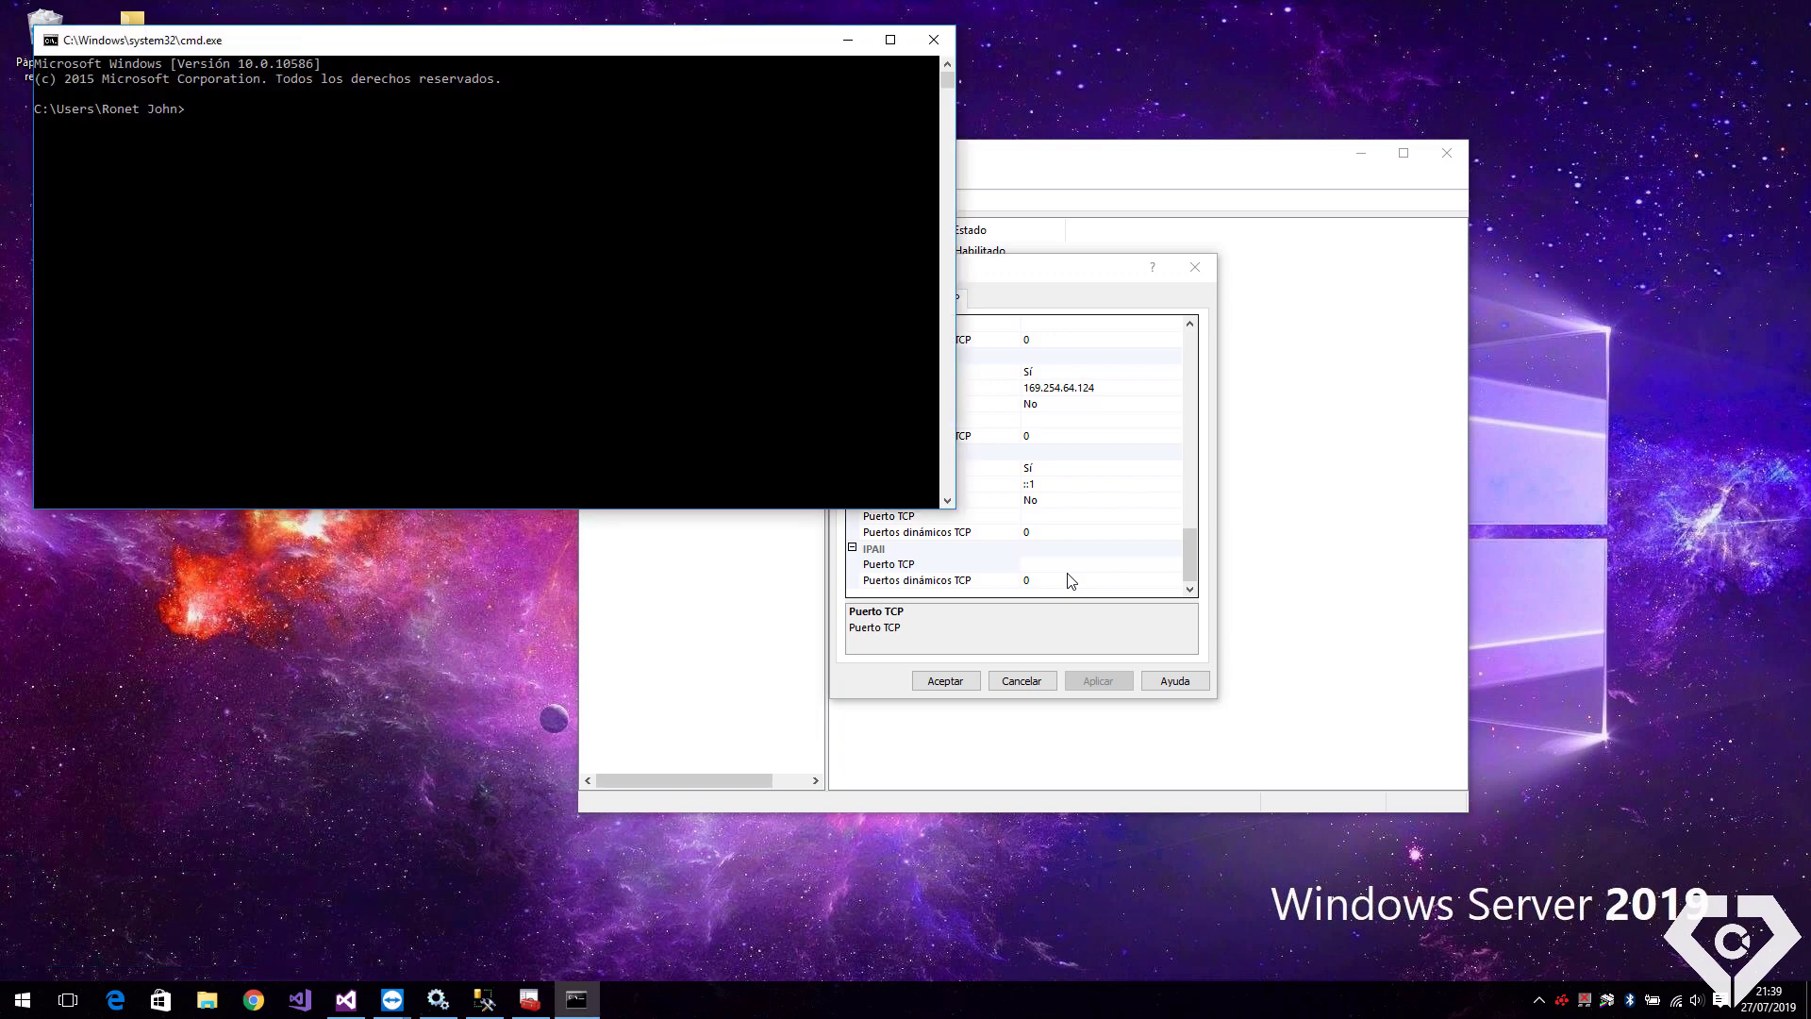
{"action": "type", "text": "netsta"}
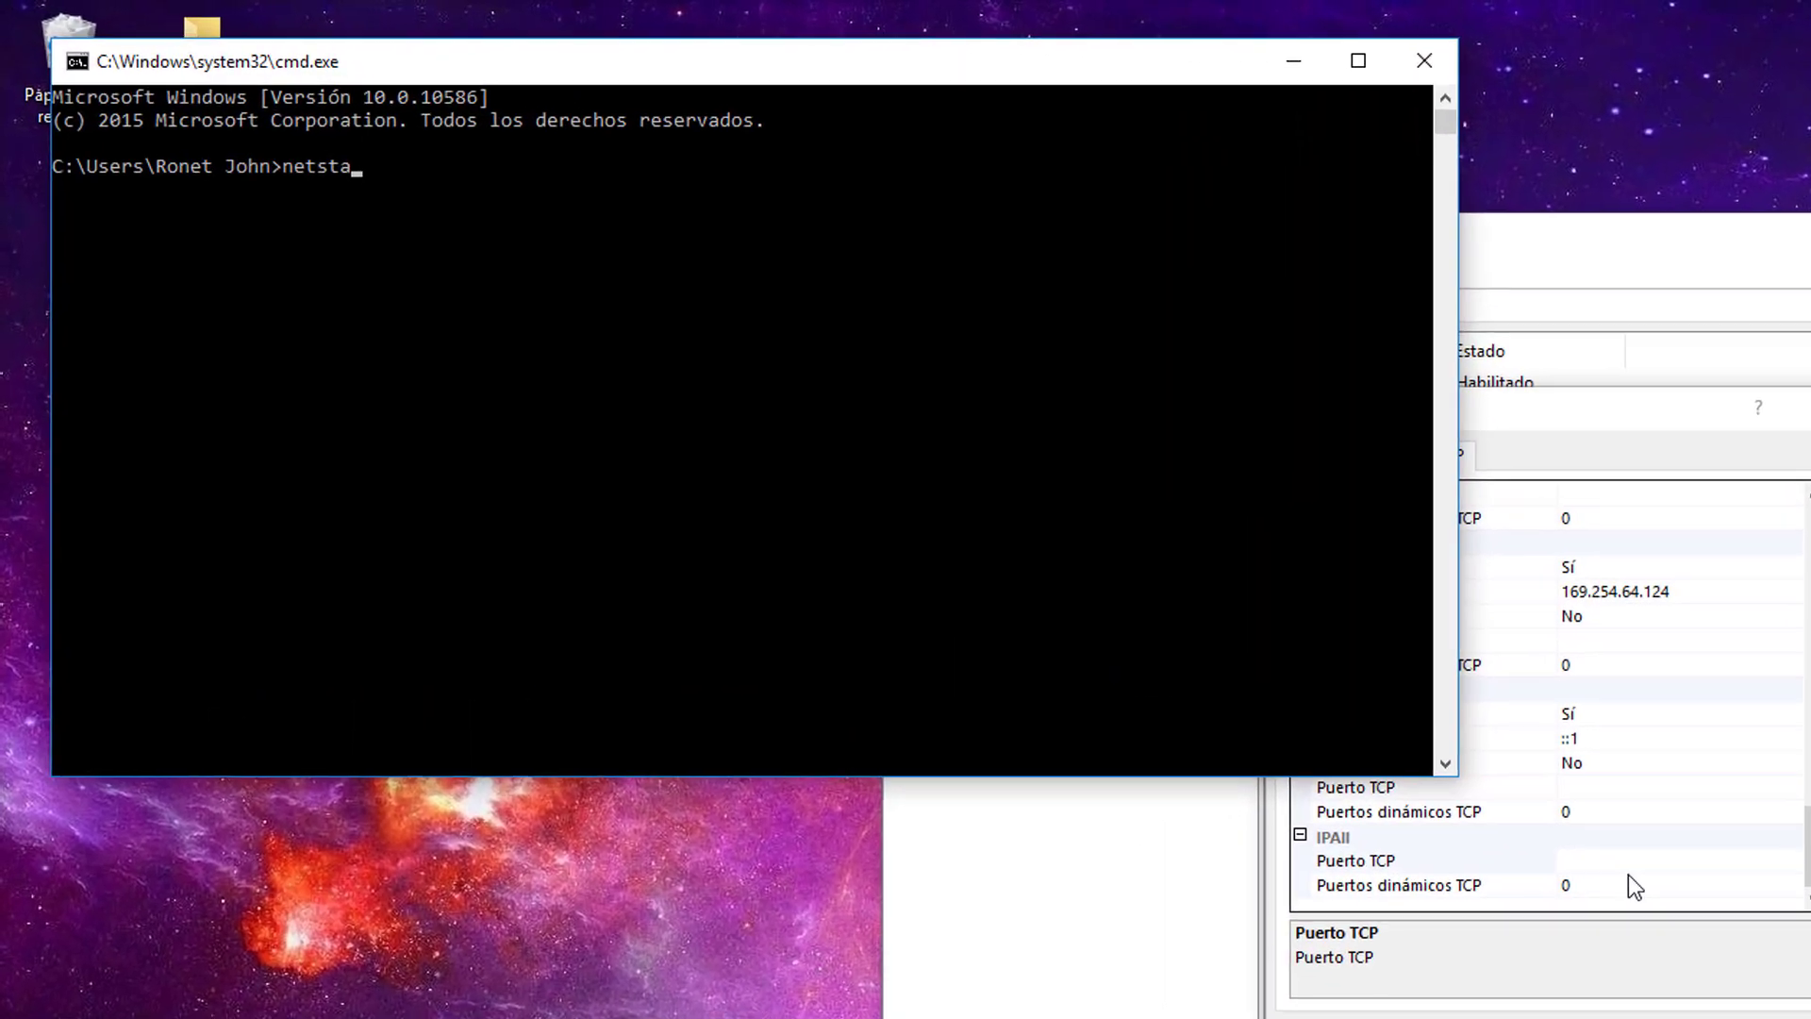
{"action": "type", "text": "t -an"}
{"action": "key", "text": "Return"}
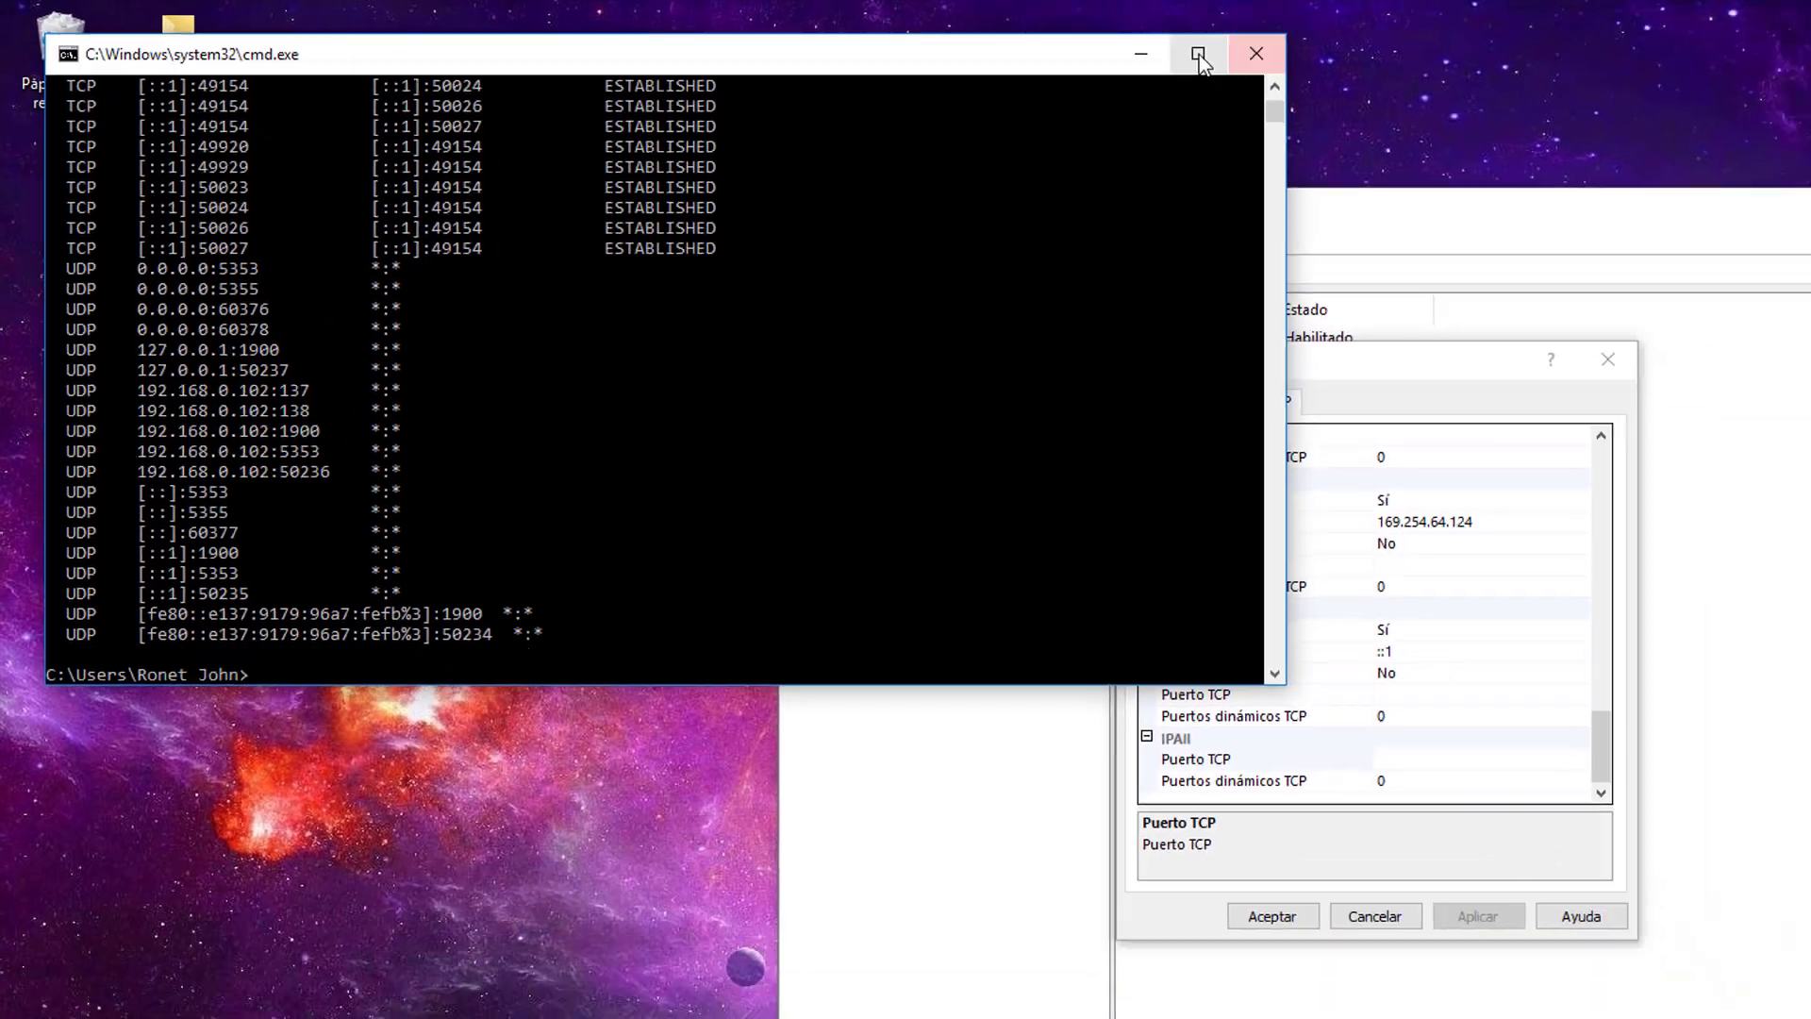
{"action": "left_click", "coordinate": [1505, 67]}
{"action": "left_click", "coordinate": [747, 381]}
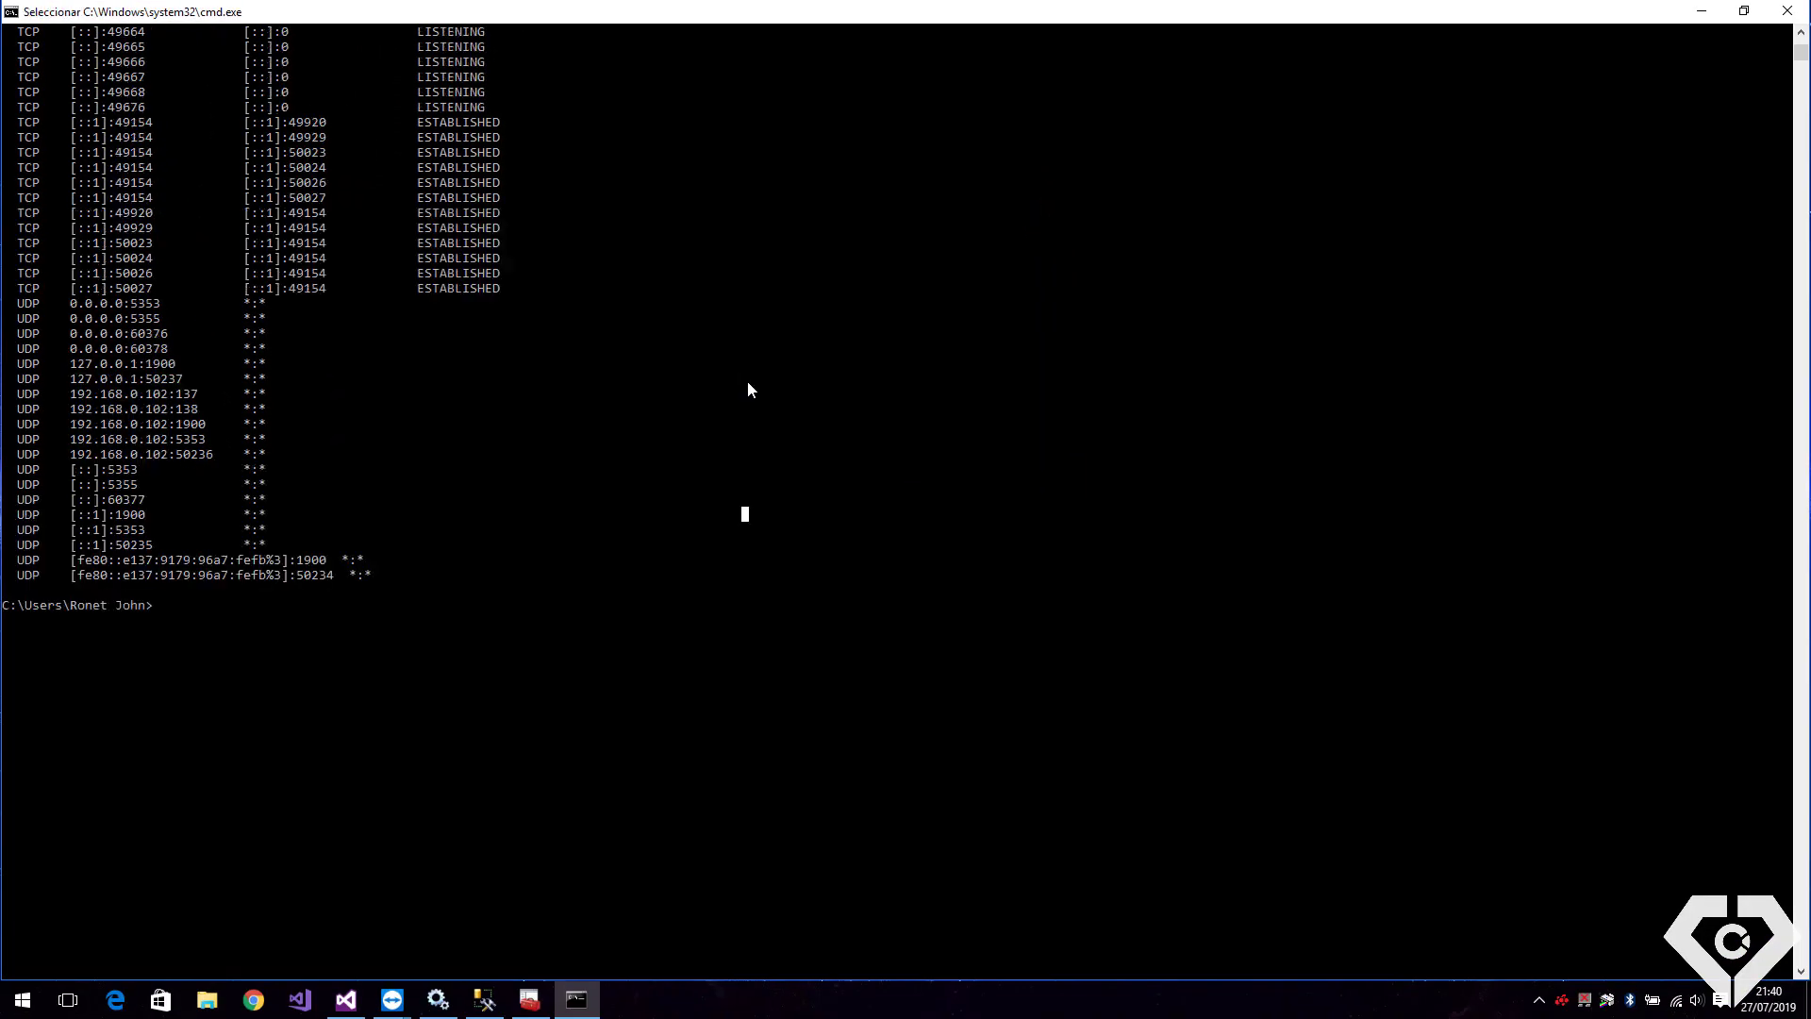
{"action": "scroll", "coordinate": [748, 382], "scroll_direction": "up", "scroll_amount": 15}
{"action": "scroll", "coordinate": [690, 528], "scroll_direction": "down", "scroll_amount": 5}
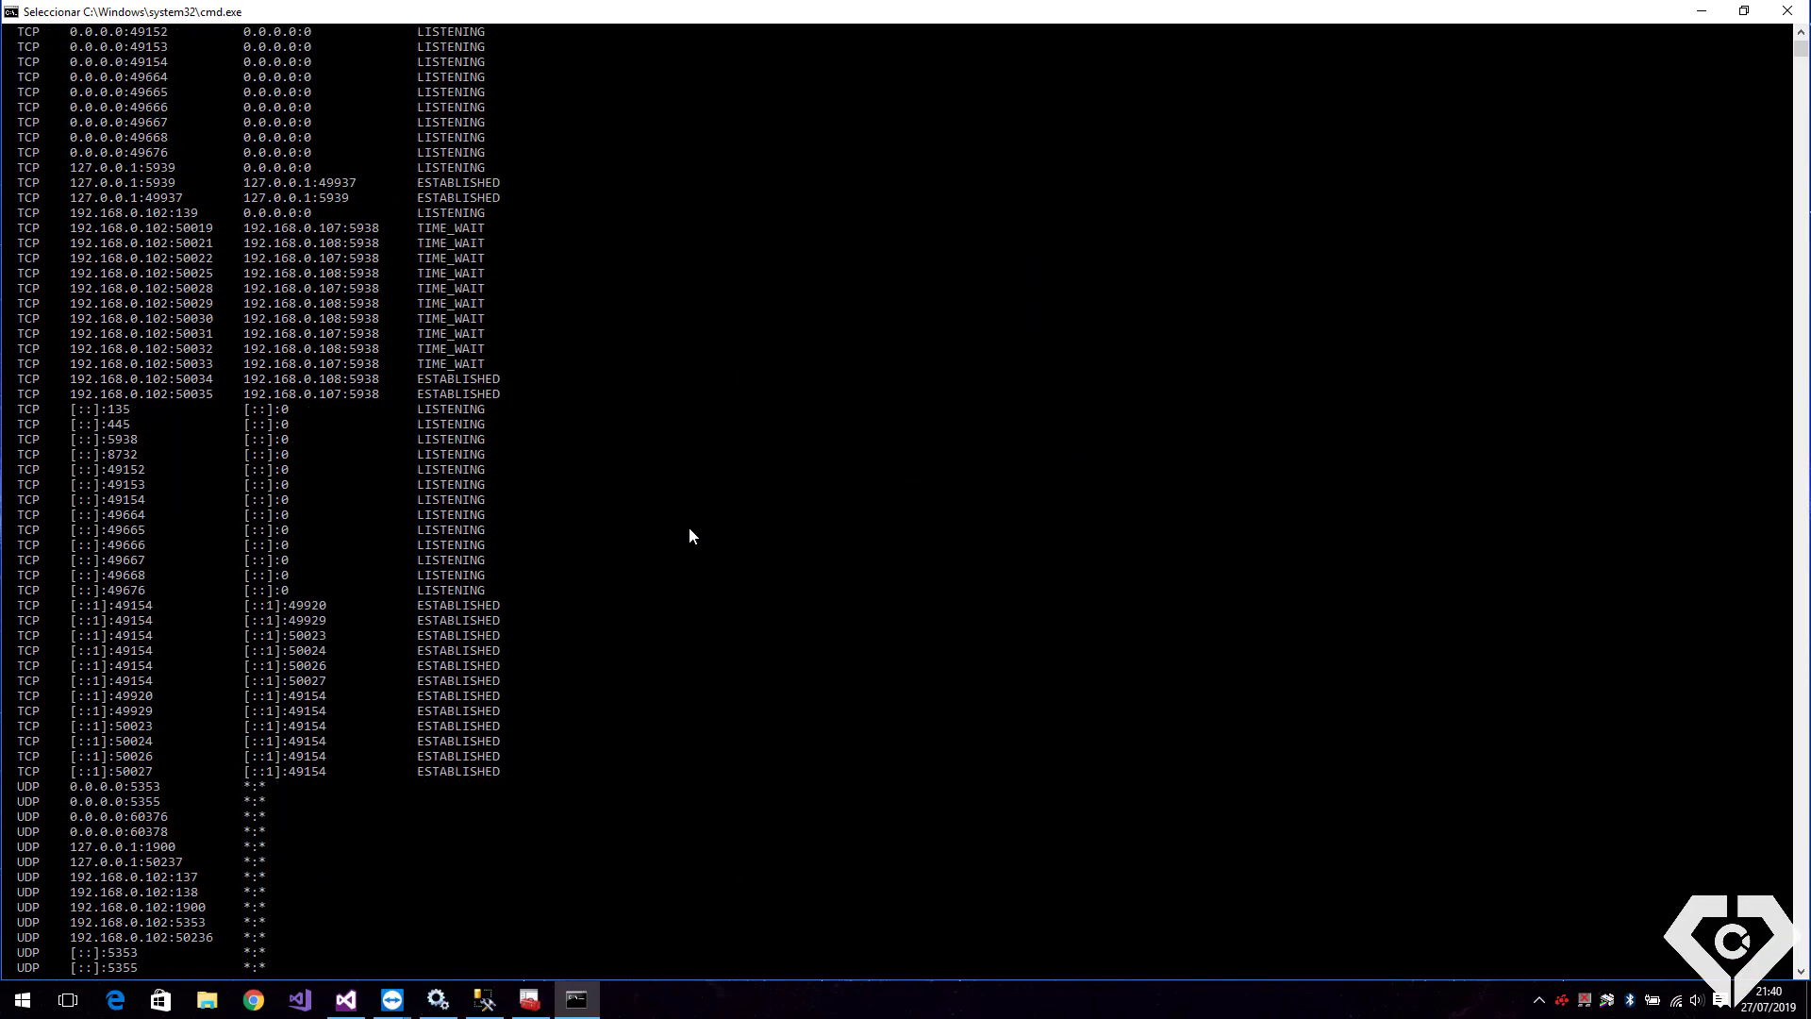
{"action": "scroll", "coordinate": [664, 511], "scroll_direction": "up", "scroll_amount": 3}
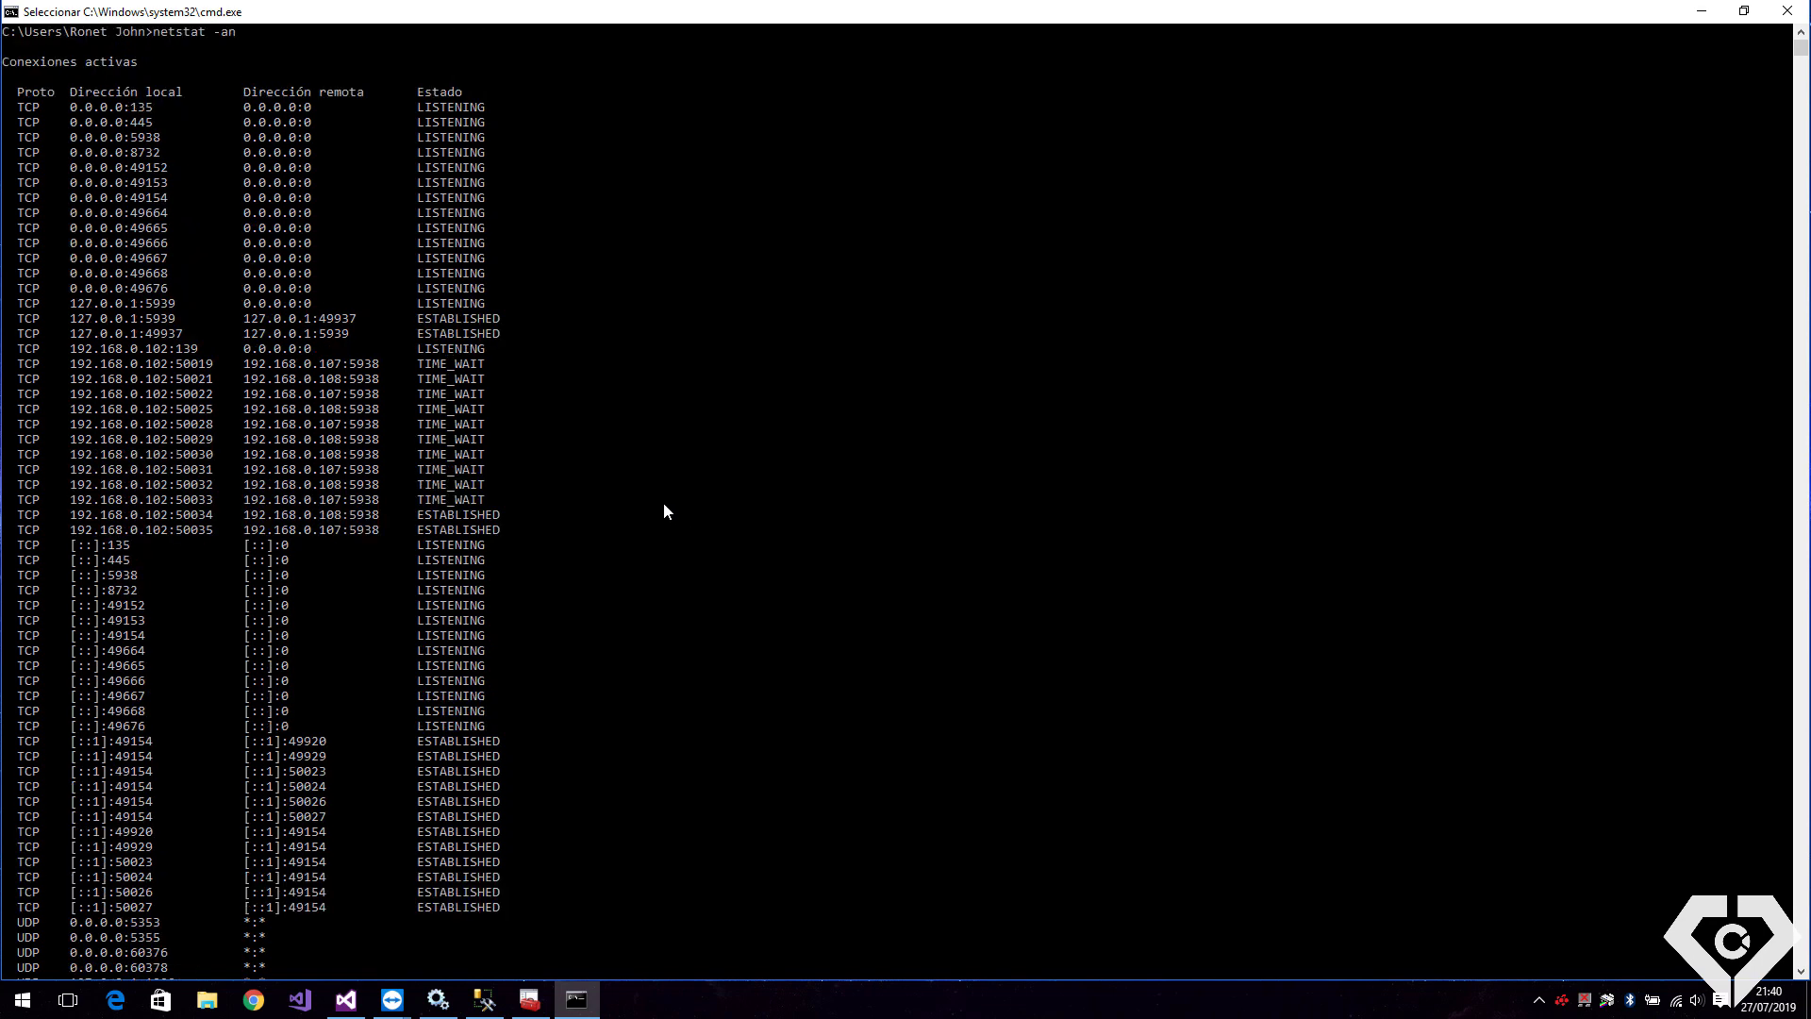
{"action": "left_click", "coordinate": [191, 368]}
{"action": "left_click", "coordinate": [360, 378]}
{"action": "left_click", "coordinate": [133, 137]}
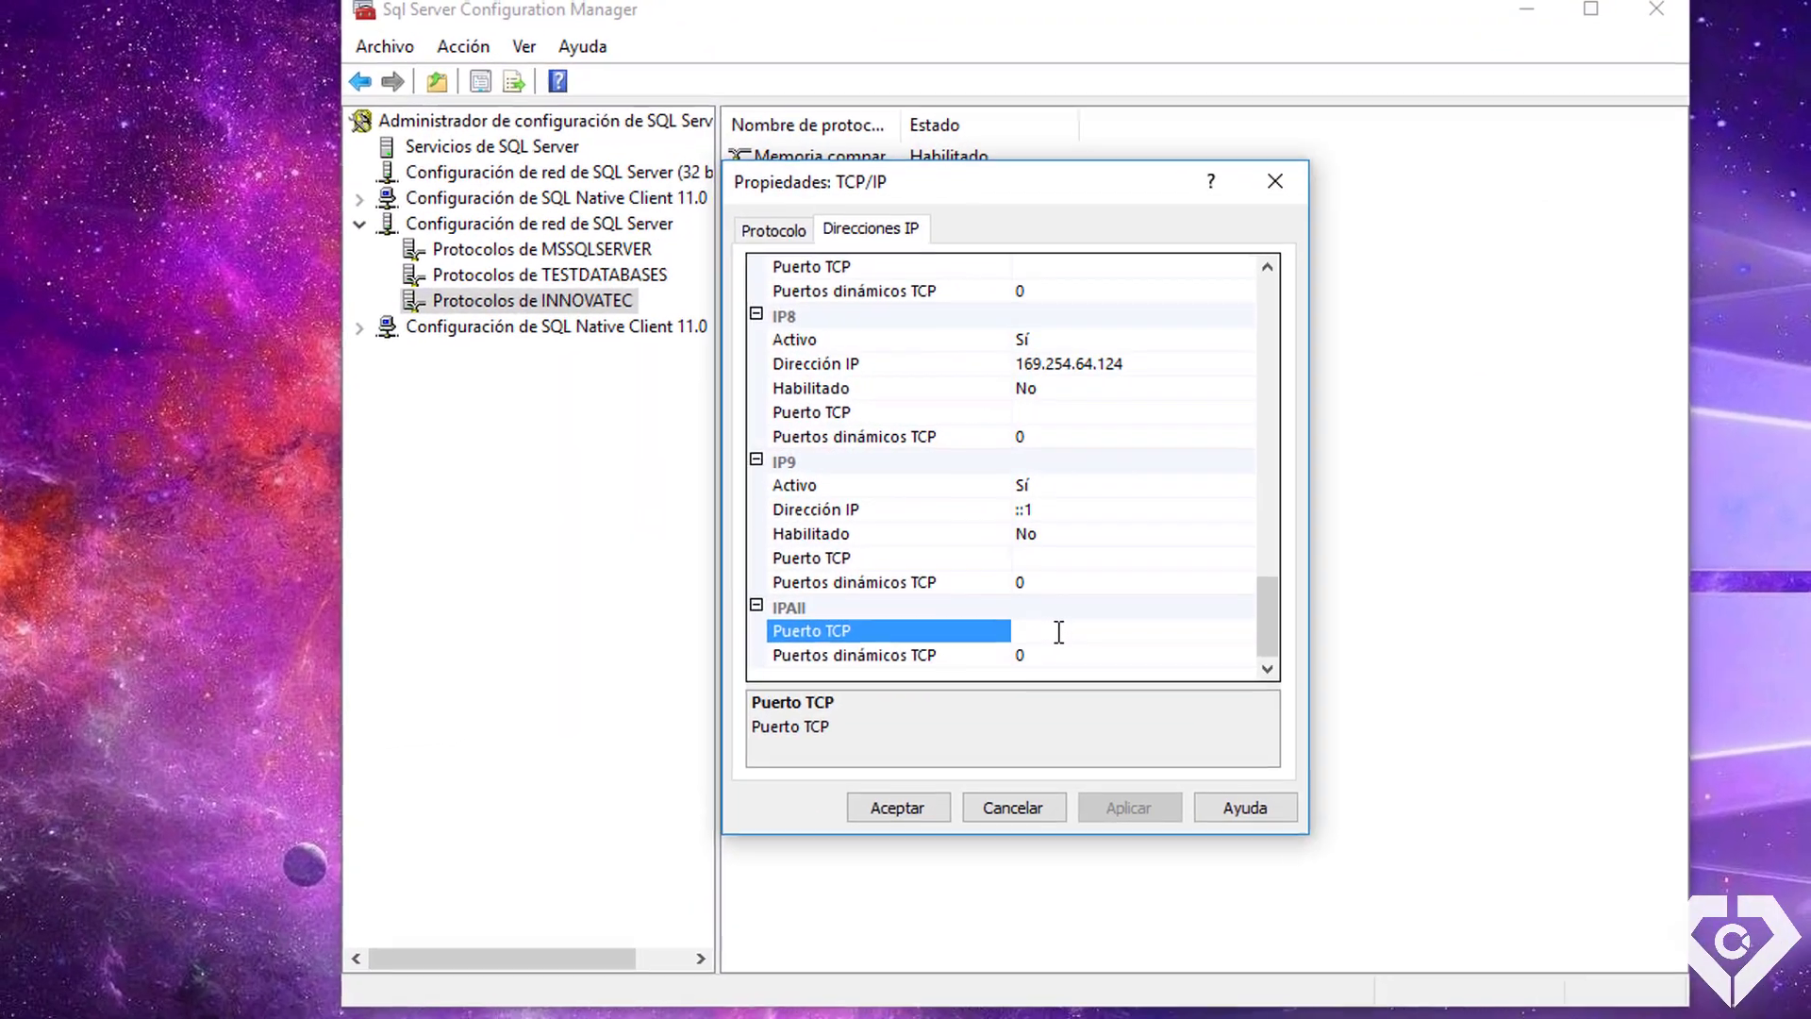
Enter 49500 as INNOVATEC's IPAll TCP port, copy it, apply, and close the properties
{"action": "type", "text": "49500"}
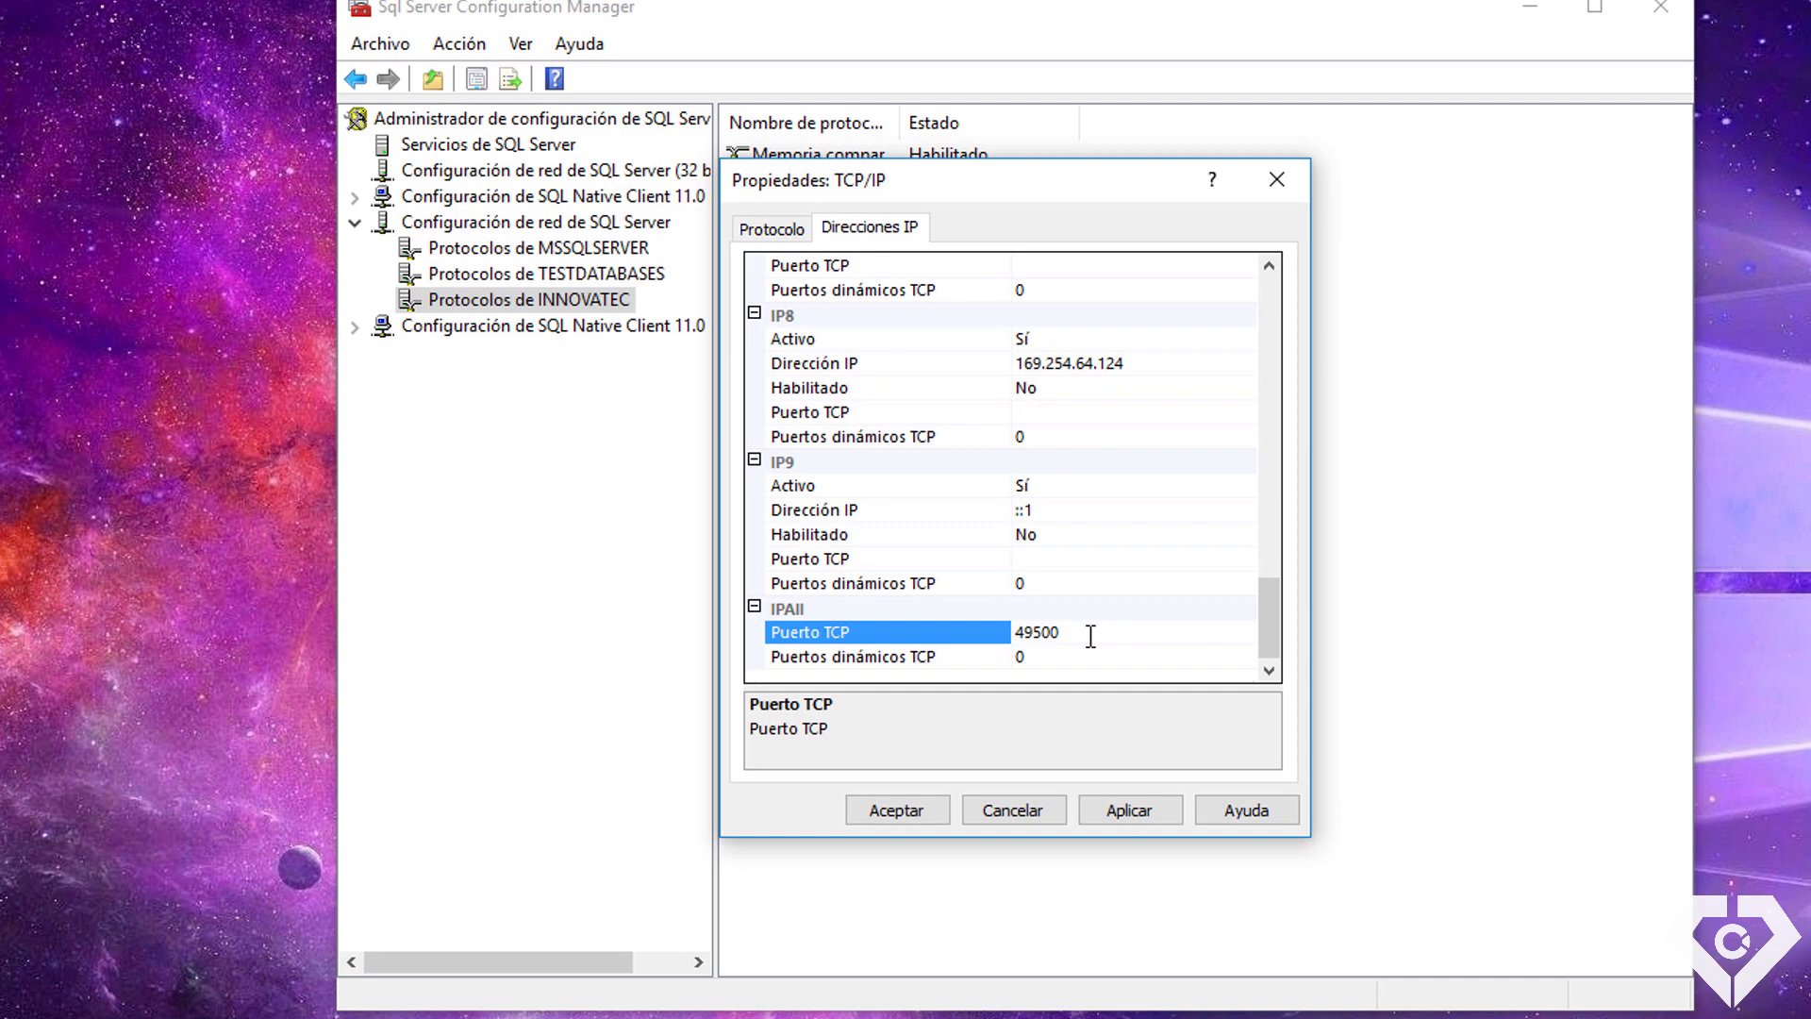
{"action": "left_click_drag", "start_coordinate": [1075, 634], "coordinate": [1011, 632]}
{"action": "right_click", "coordinate": [1046, 632]}
{"action": "left_click", "coordinate": [1126, 710]}
{"action": "left_click", "coordinate": [1139, 811]}
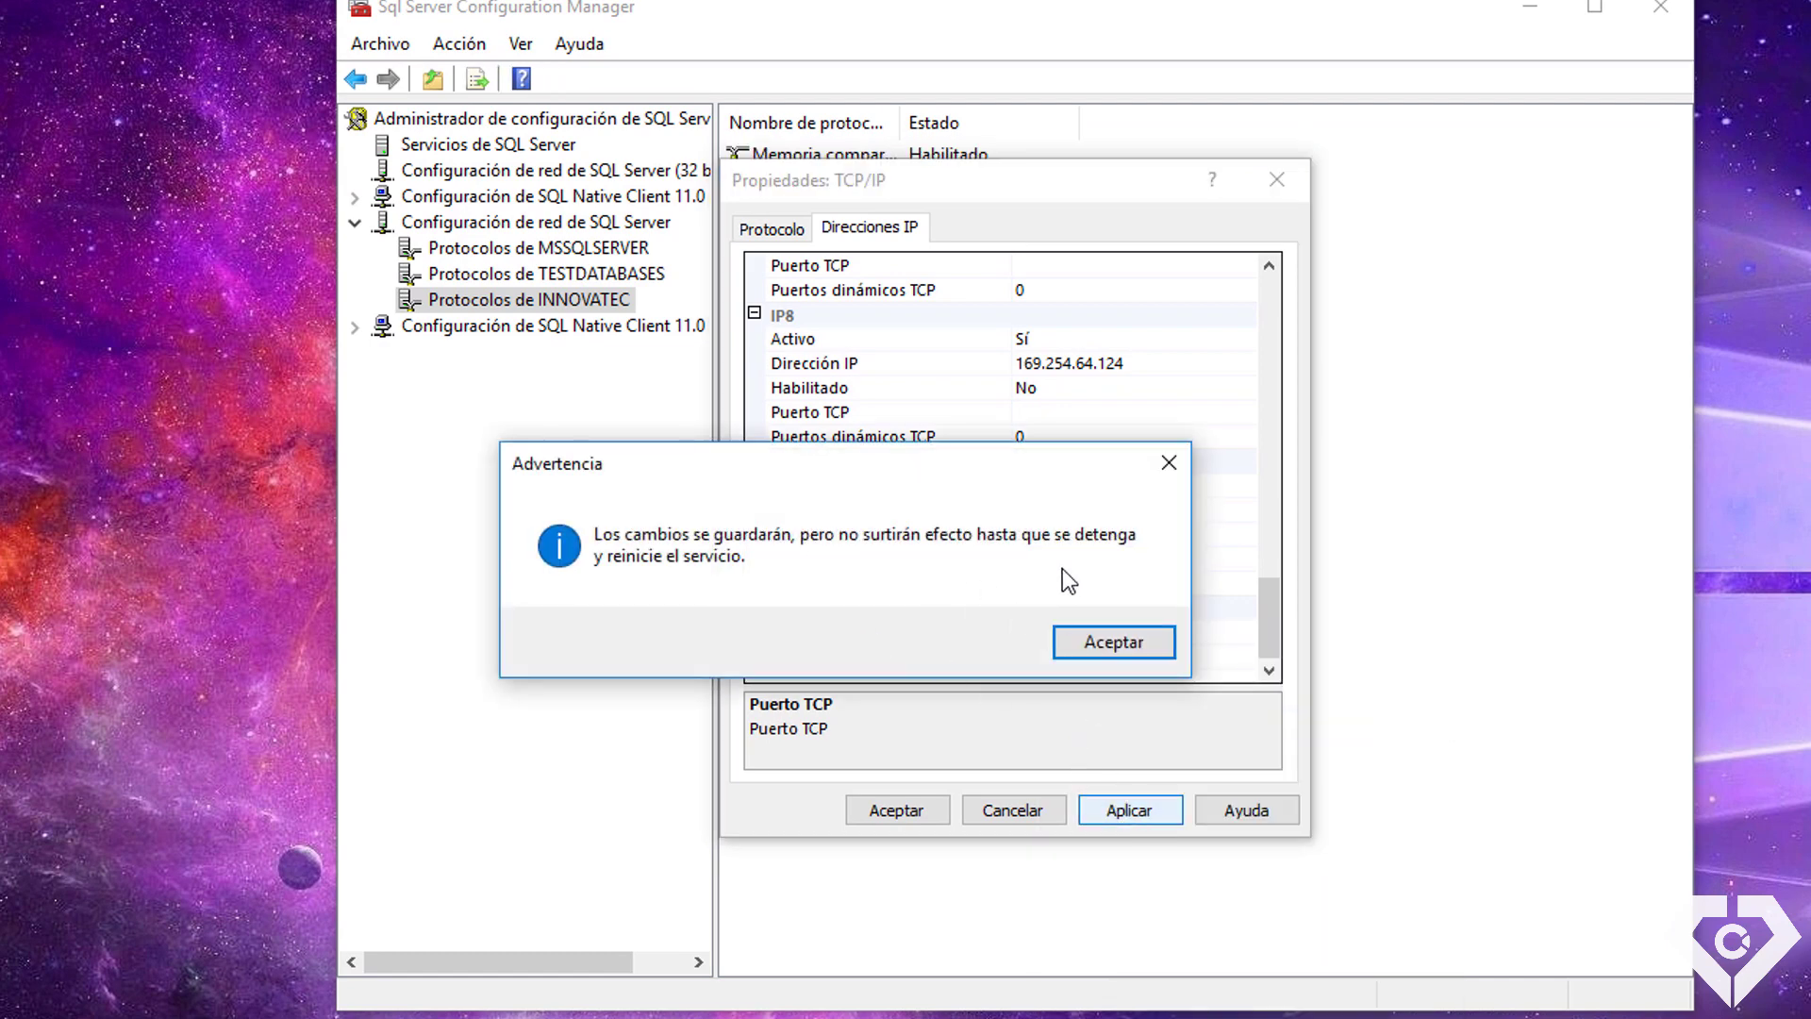
{"action": "left_click", "coordinate": [1108, 643]}
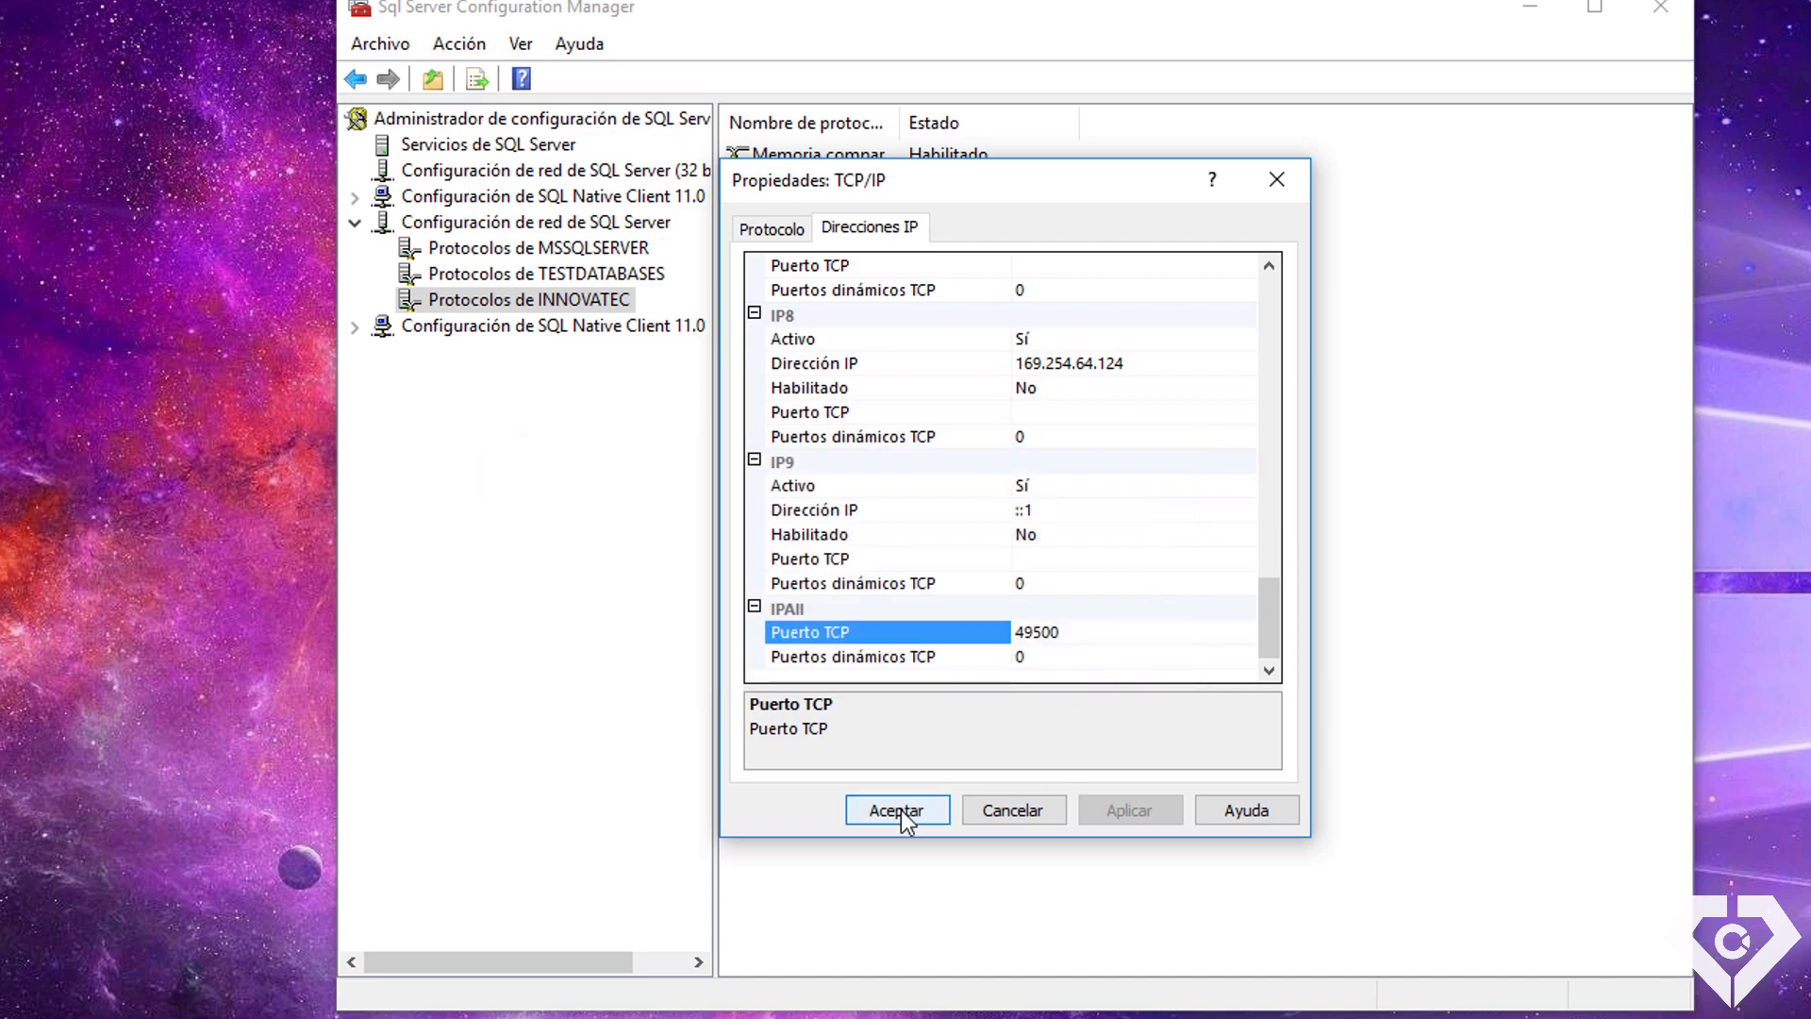
{"action": "left_click", "coordinate": [905, 810]}
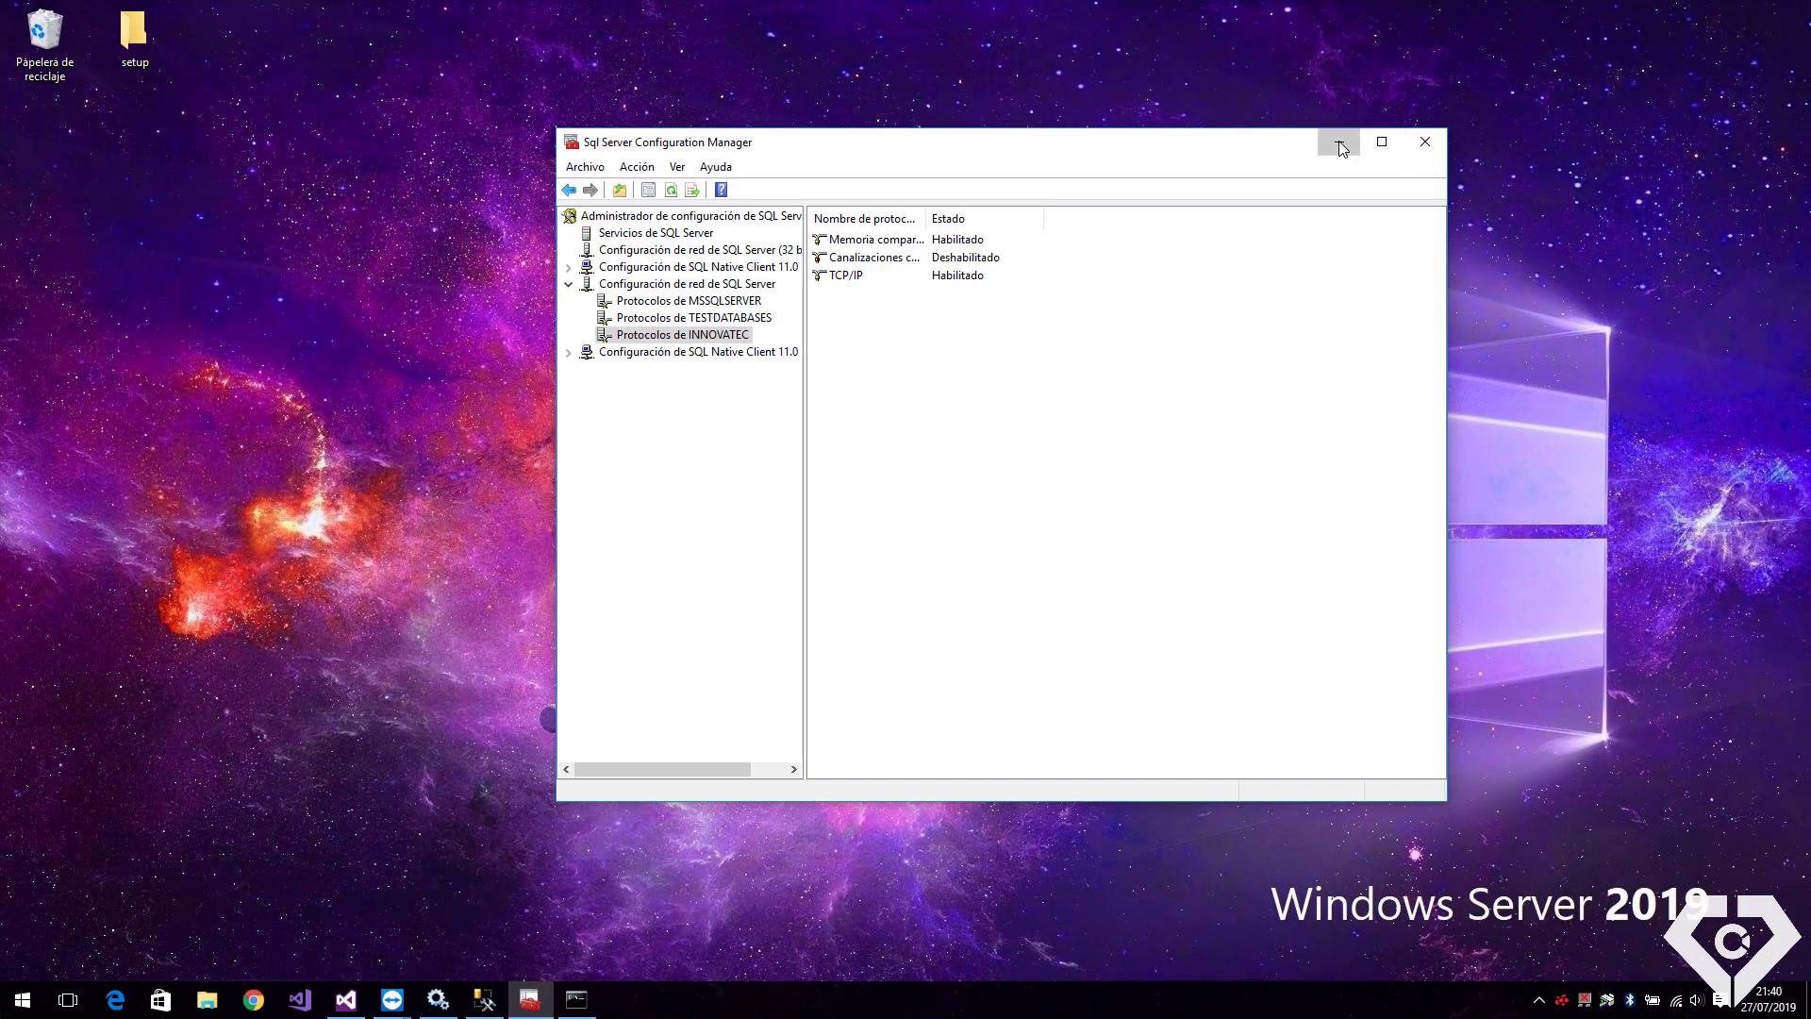
Close Management Studio, then stop and start the SQL Server (INNOVATEC) service in Services
{"action": "left_click", "coordinate": [1530, 8]}
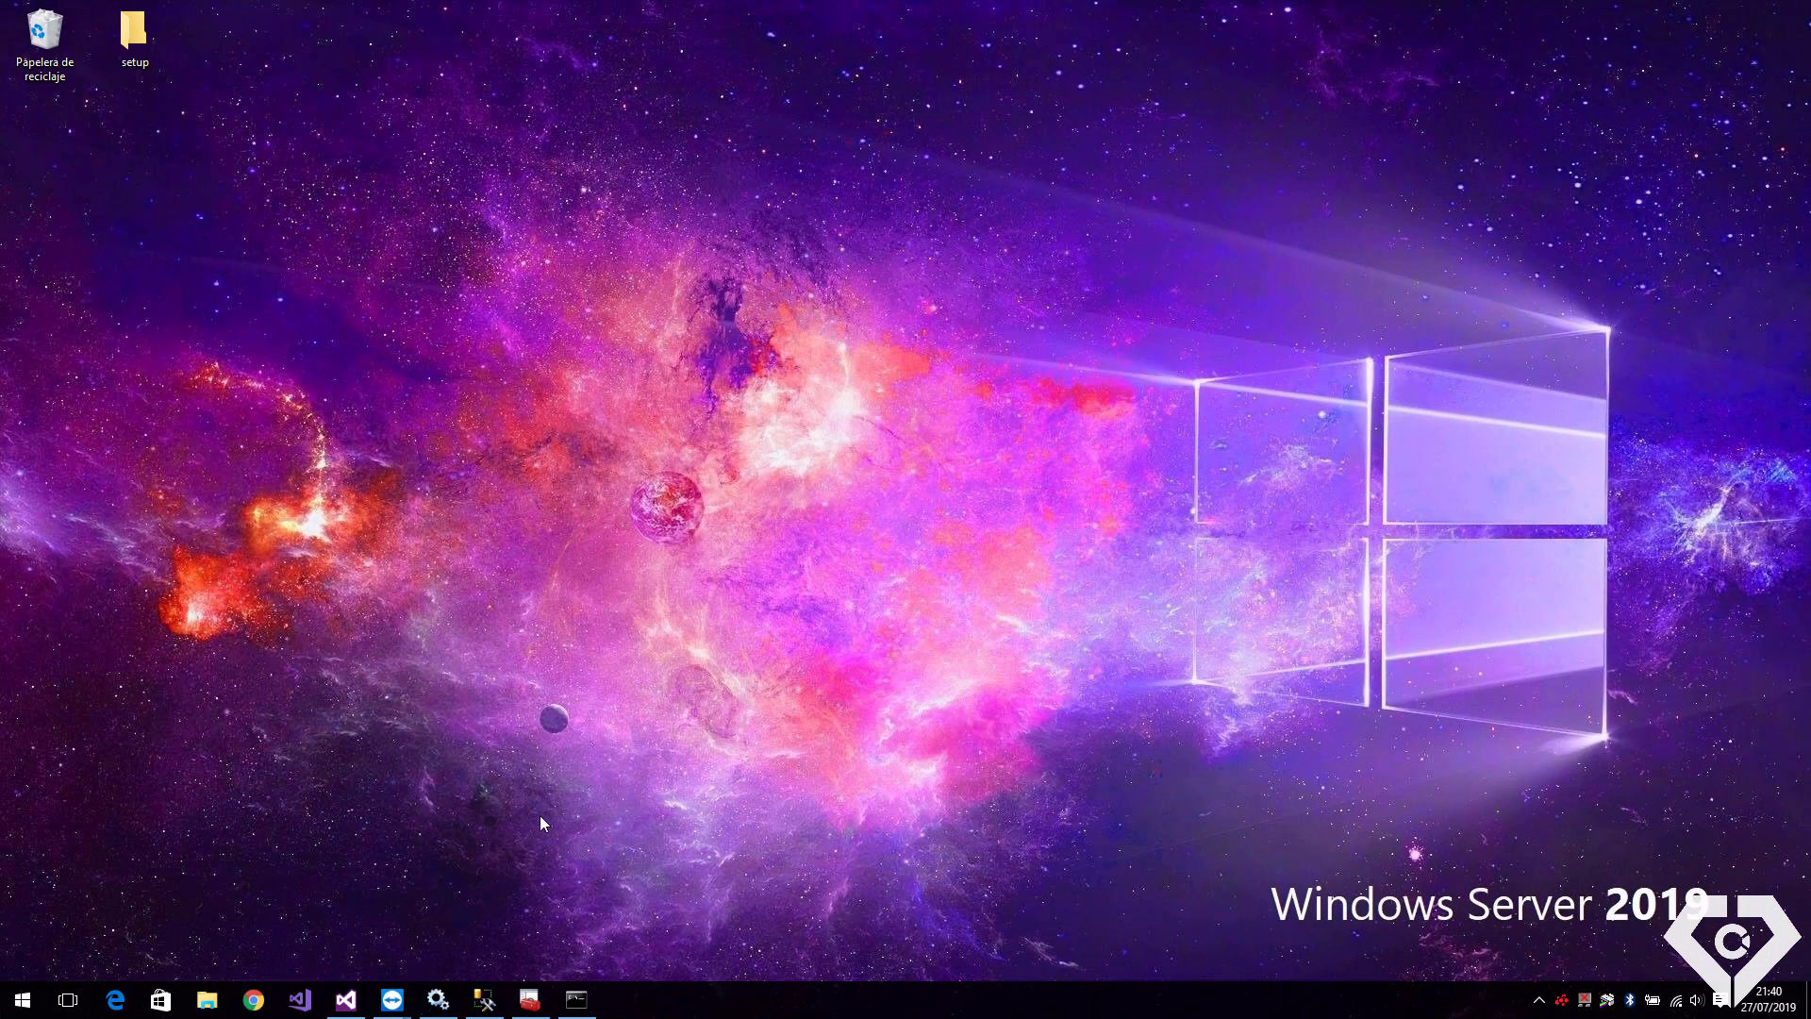
{"action": "left_click", "coordinate": [484, 1000]}
{"action": "left_click", "coordinate": [1689, 57]}
{"action": "left_click", "coordinate": [451, 996]}
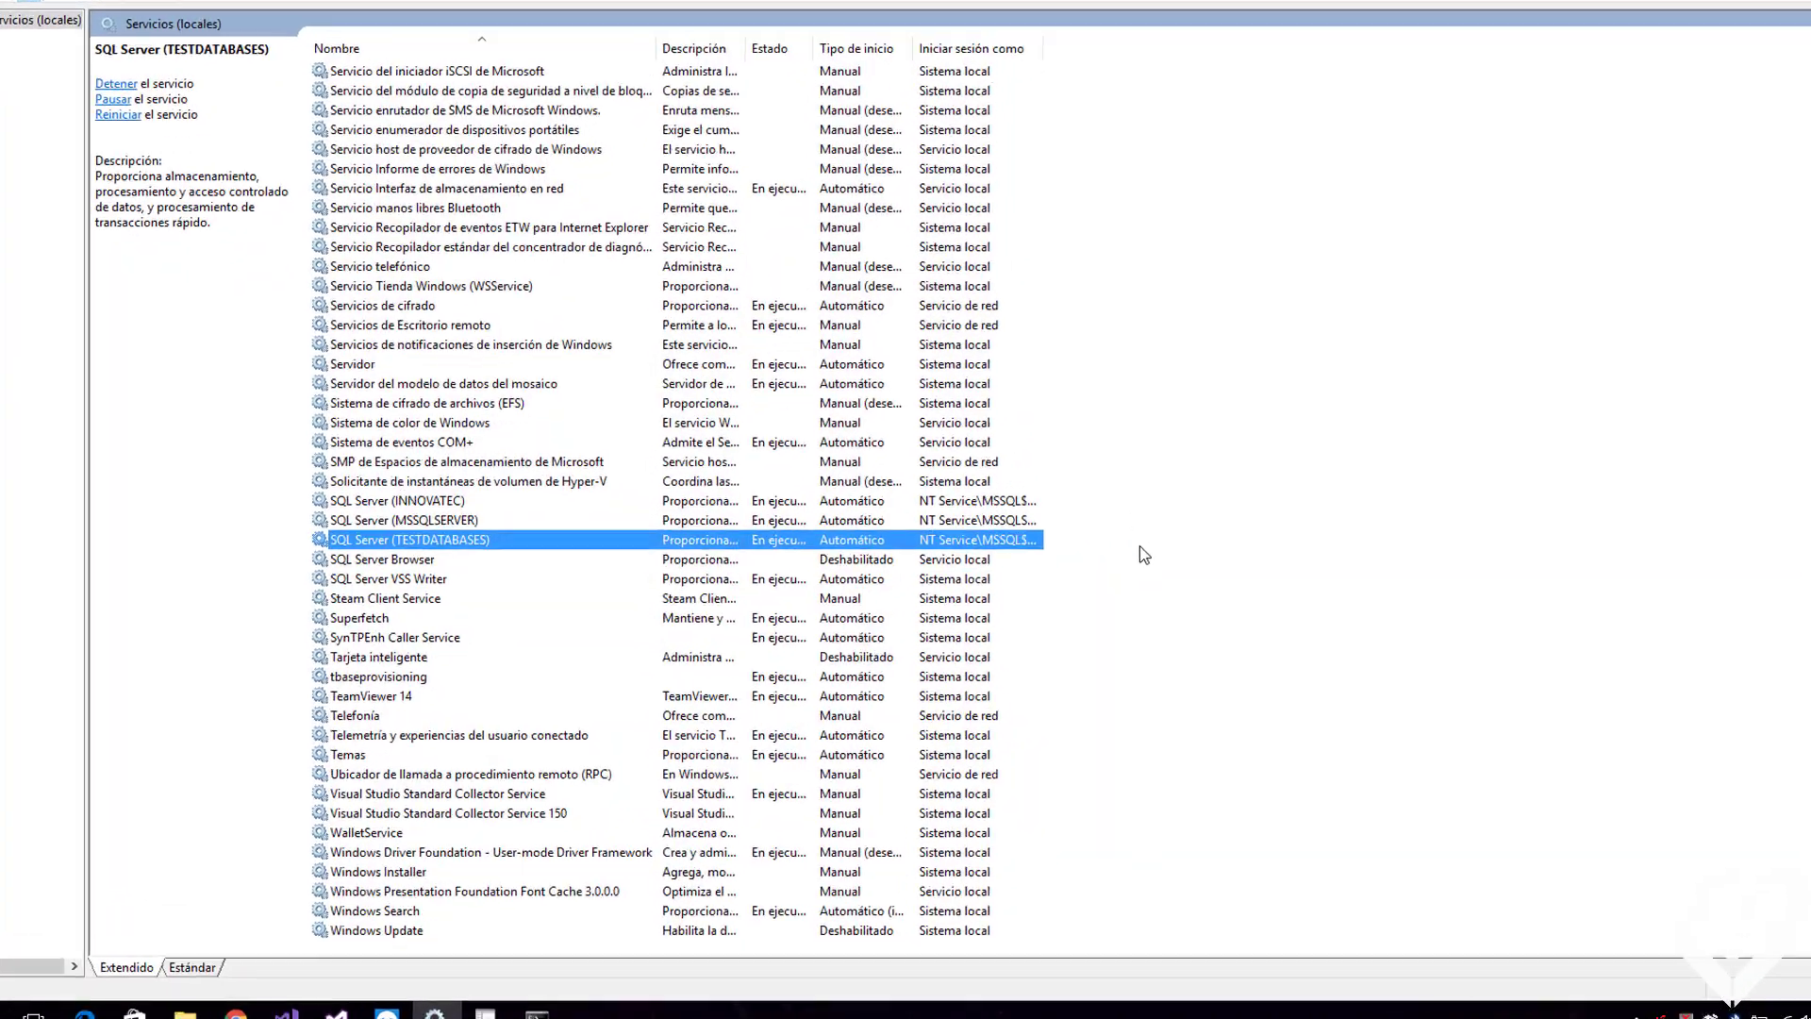
{"action": "right_click", "coordinate": [389, 335]}
{"action": "left_click", "coordinate": [490, 385]}
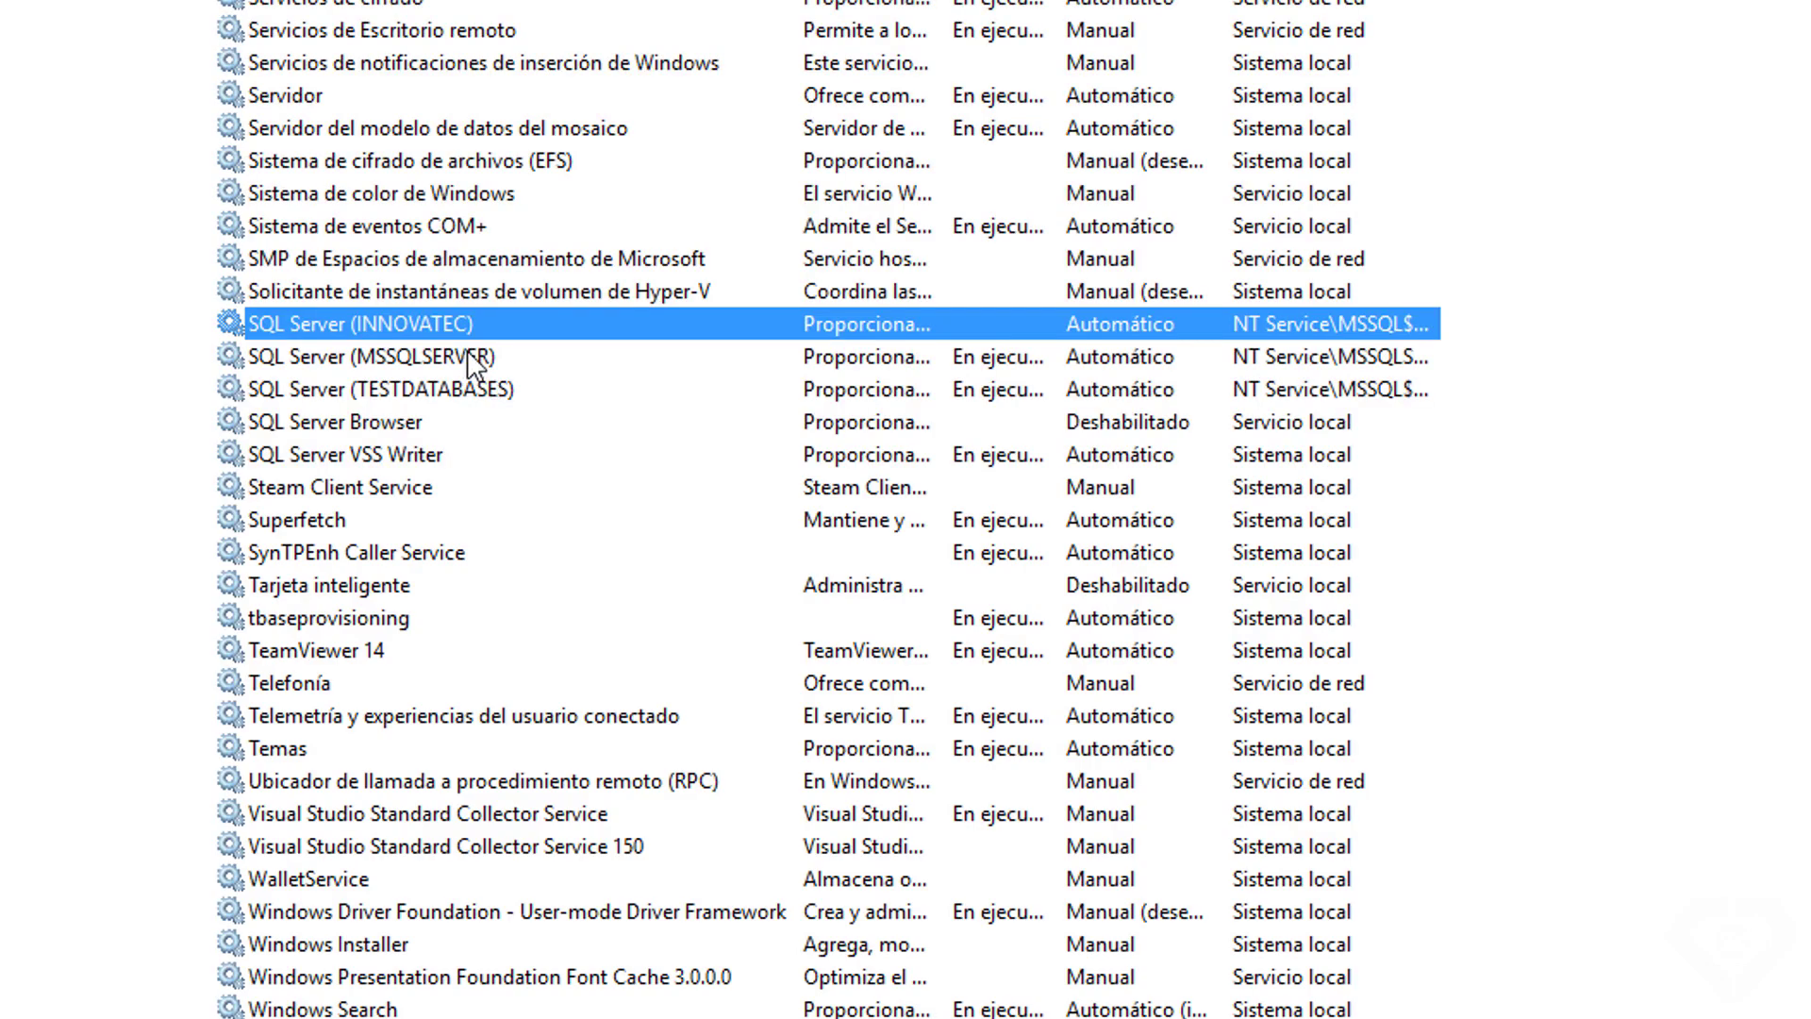
{"action": "right_click", "coordinate": [446, 324]}
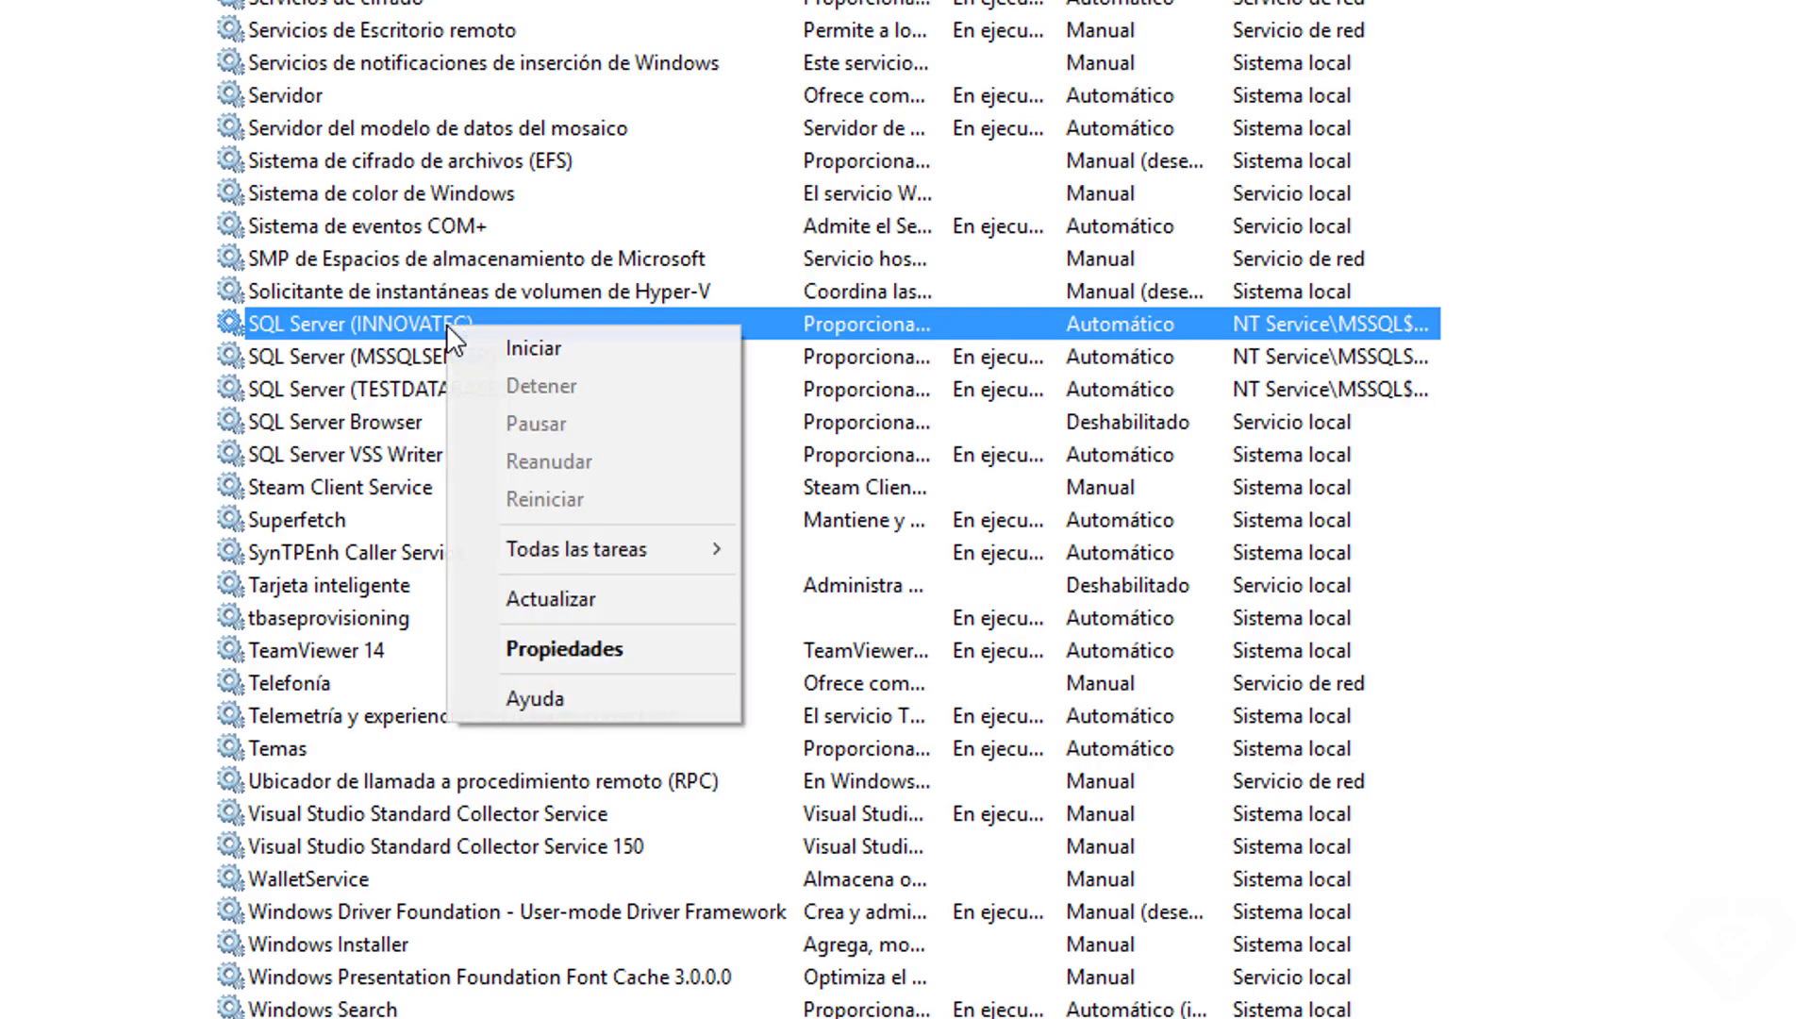
{"action": "left_click", "coordinate": [528, 342]}
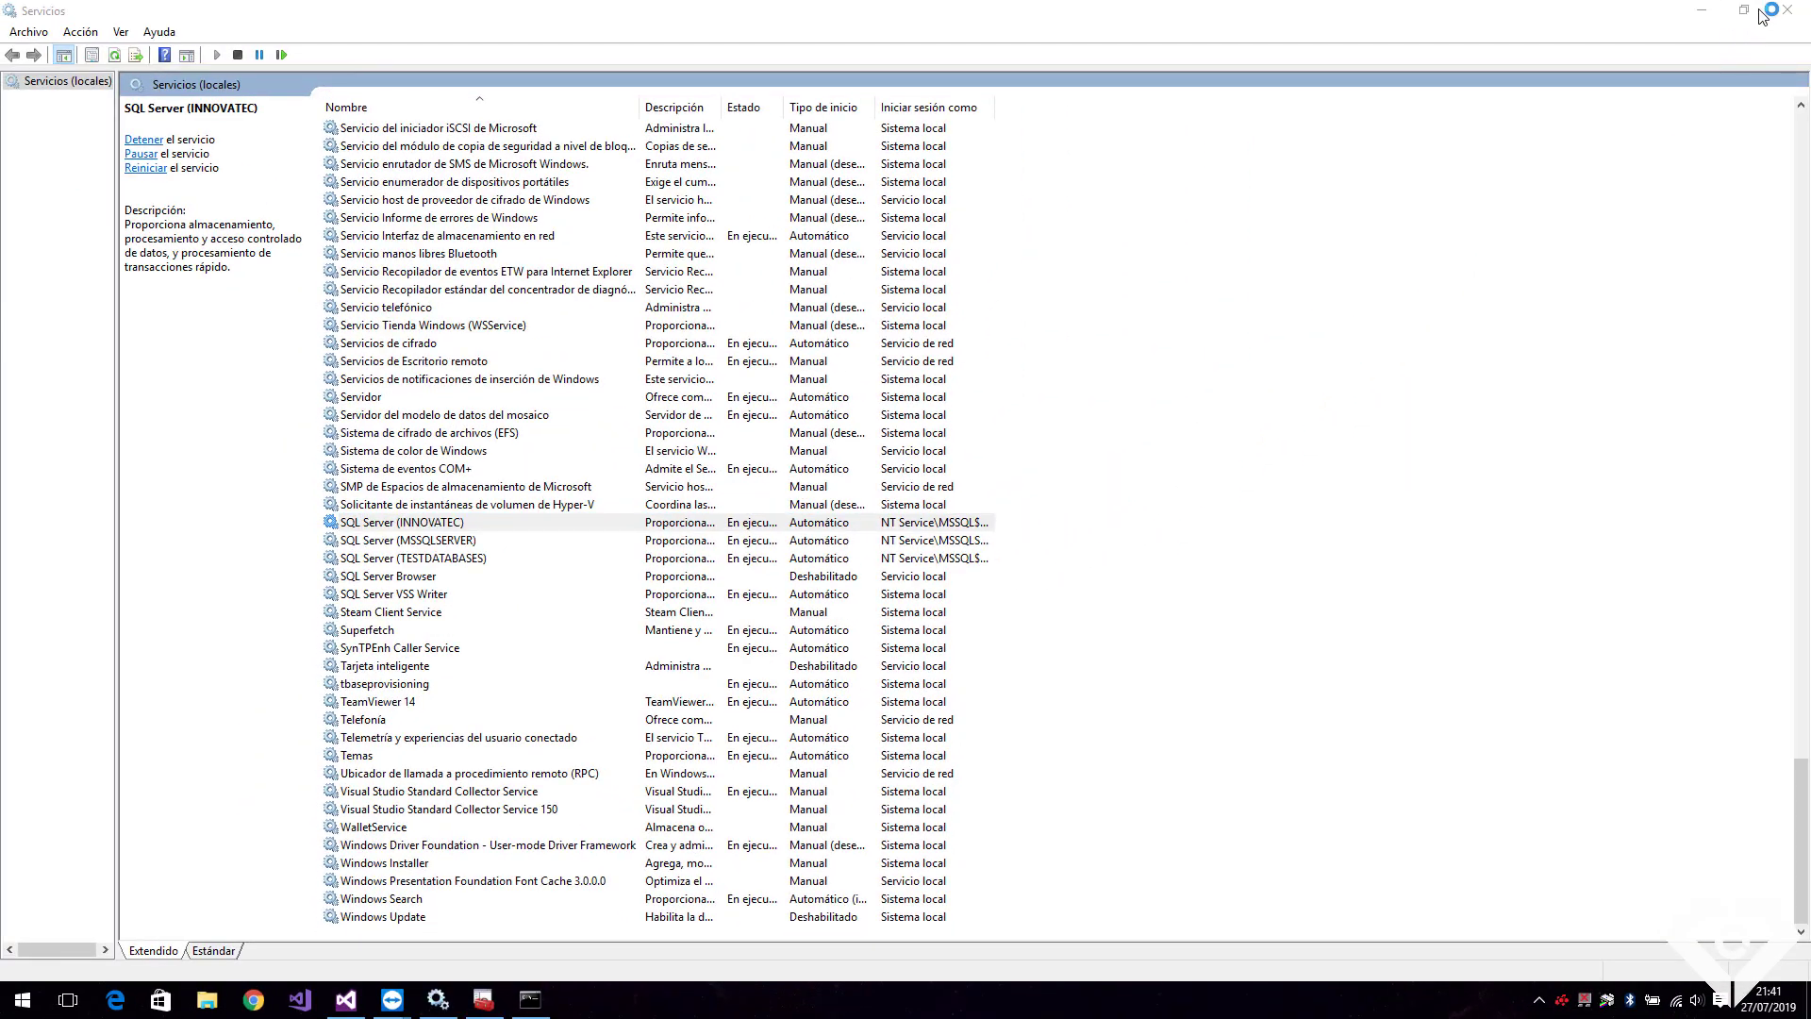
{"action": "left_click", "coordinate": [1701, 11]}
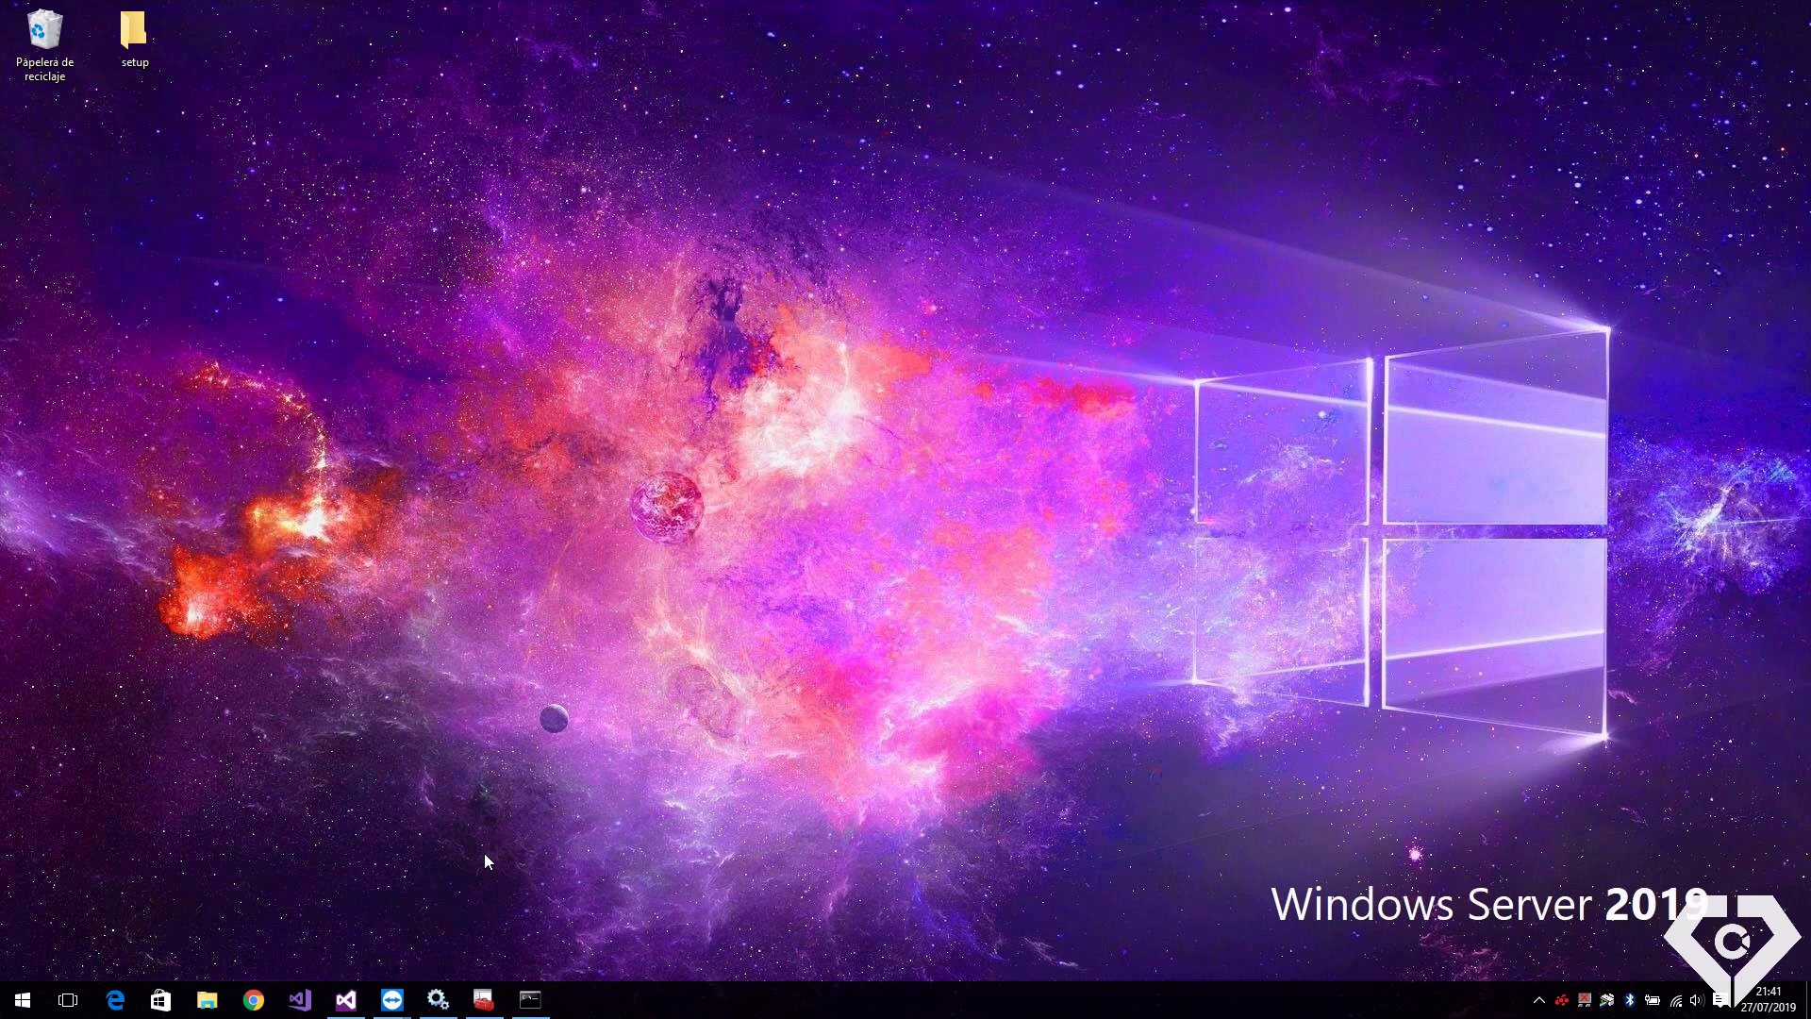
Open Windows Firewall with Advanced Security and start a new inbound rule
{"action": "key", "text": "super"}
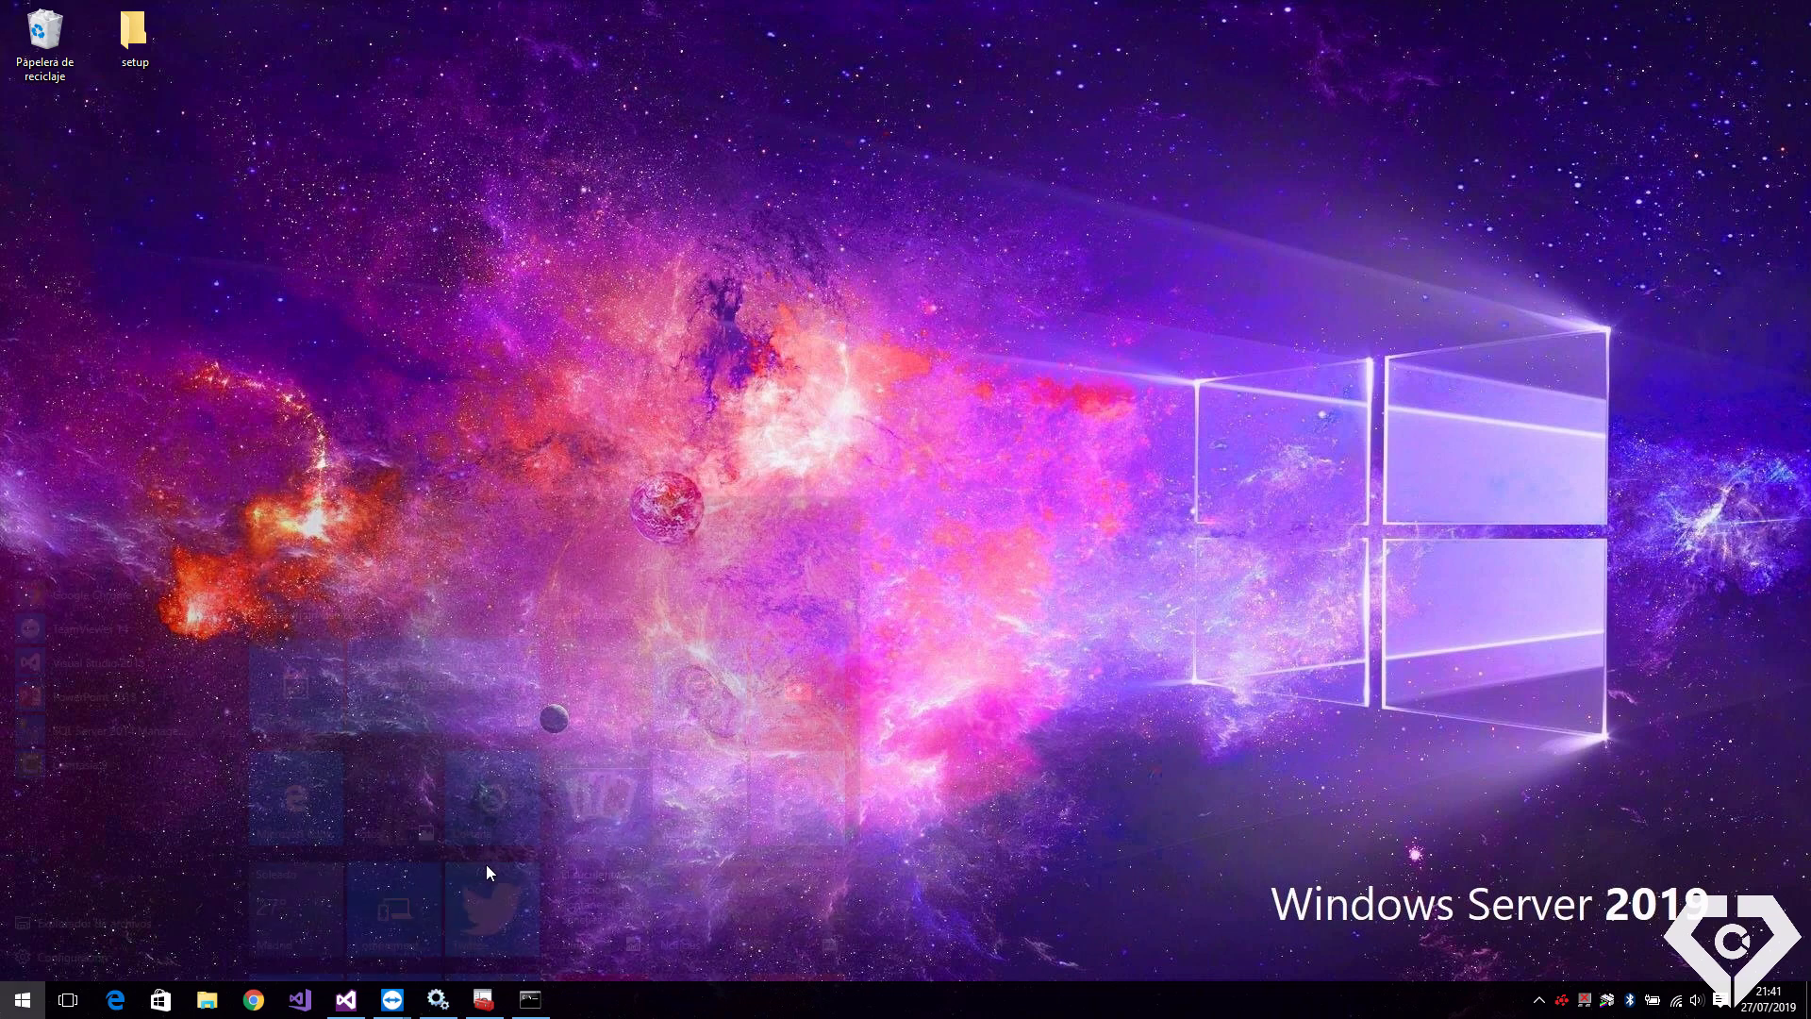
{"action": "type", "text": "fire"}
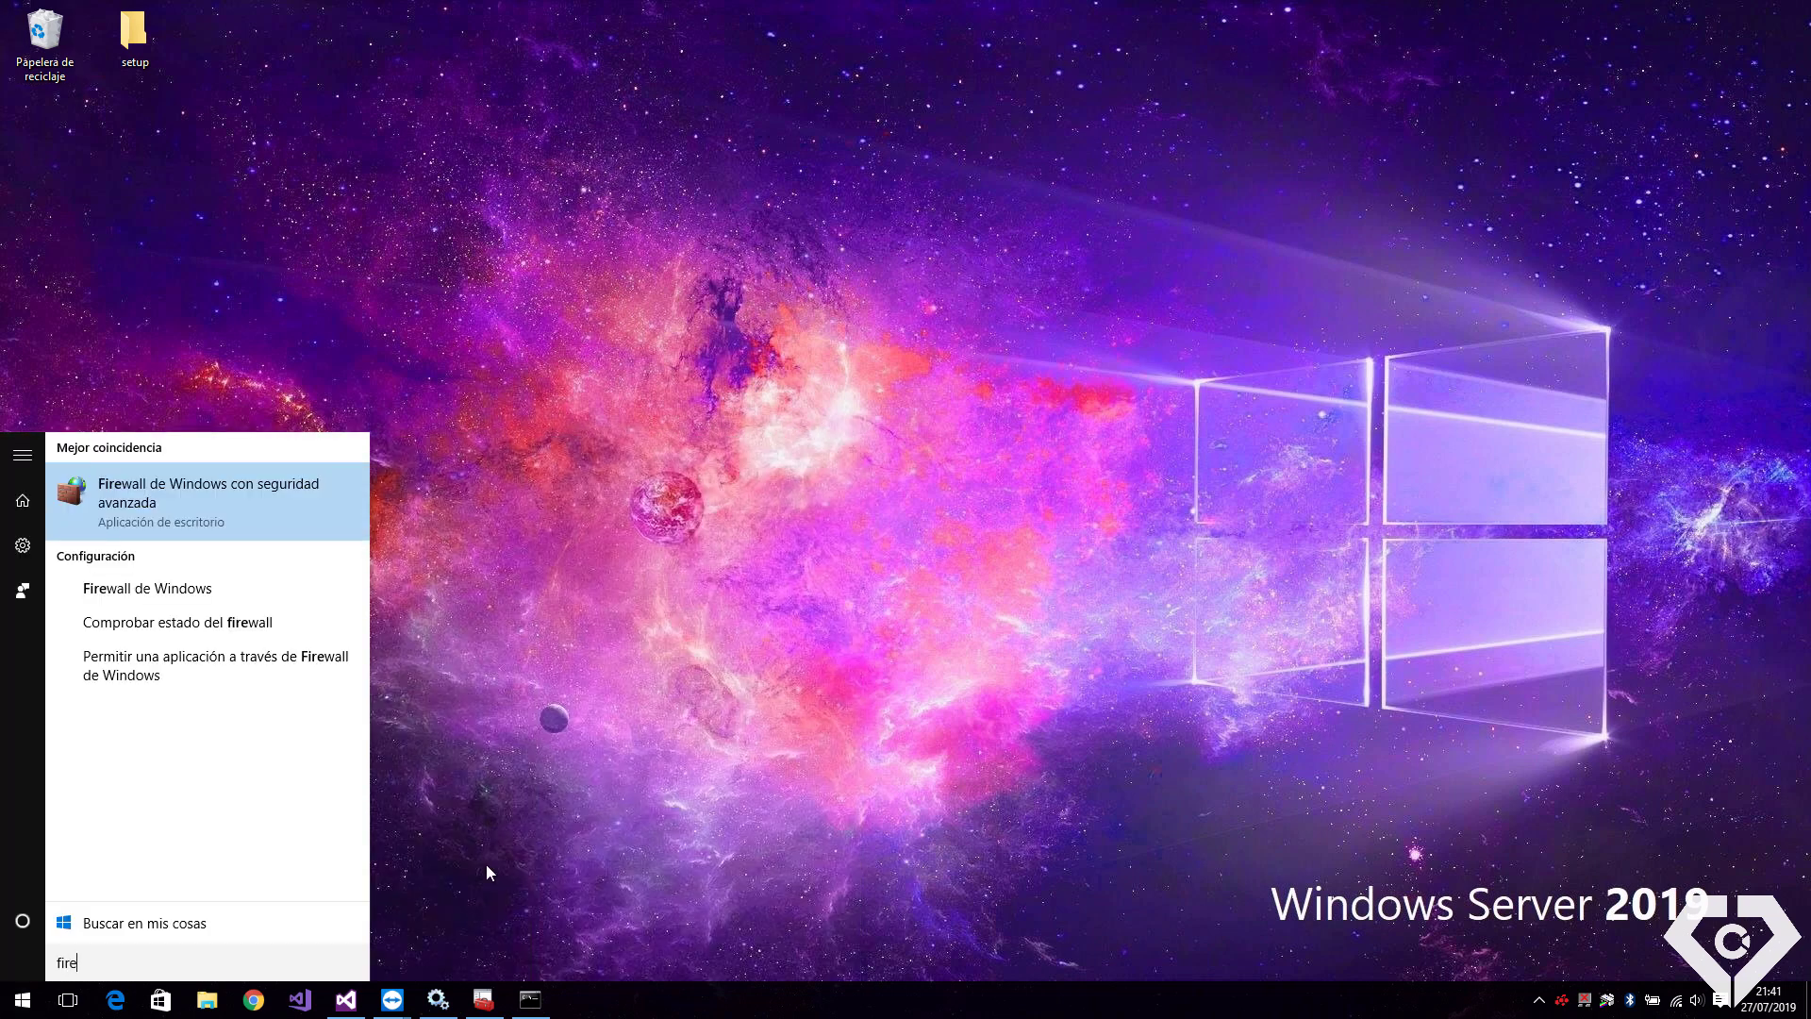
{"action": "key", "text": "Return"}
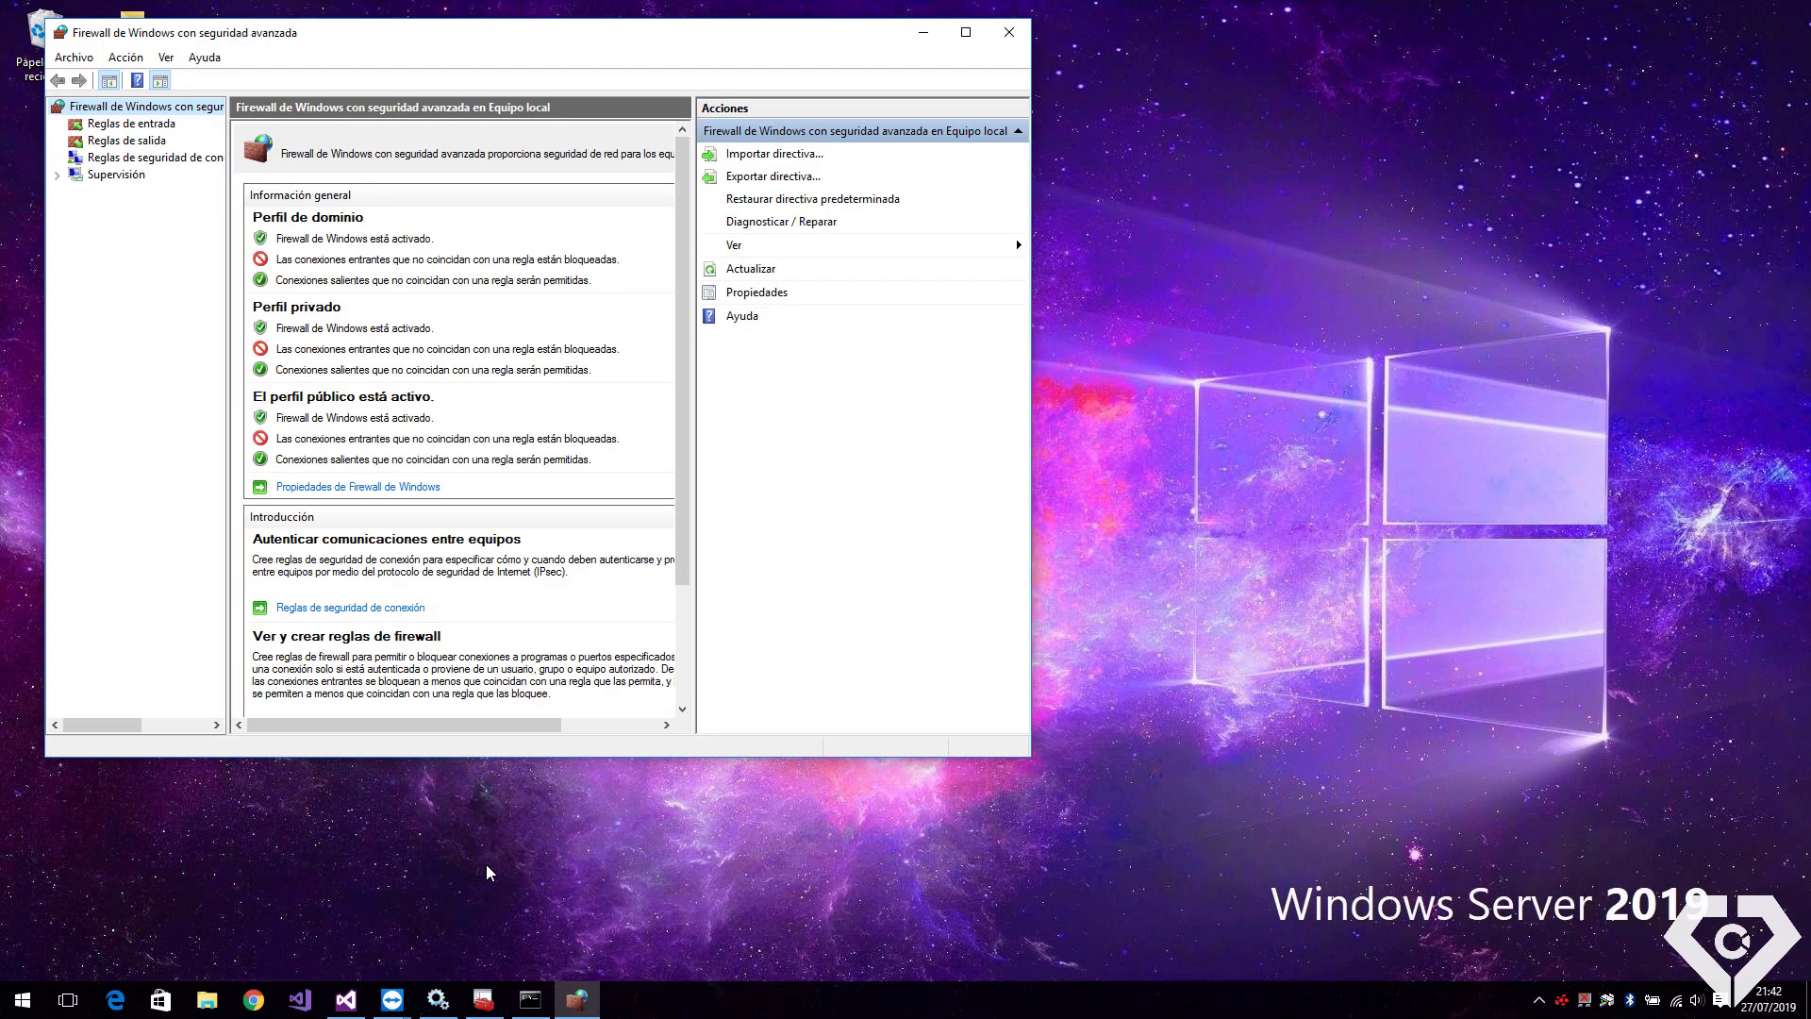
{"action": "left_click_drag", "start_coordinate": [646, 36], "coordinate": [976, 133]}
{"action": "left_click", "coordinate": [473, 219]}
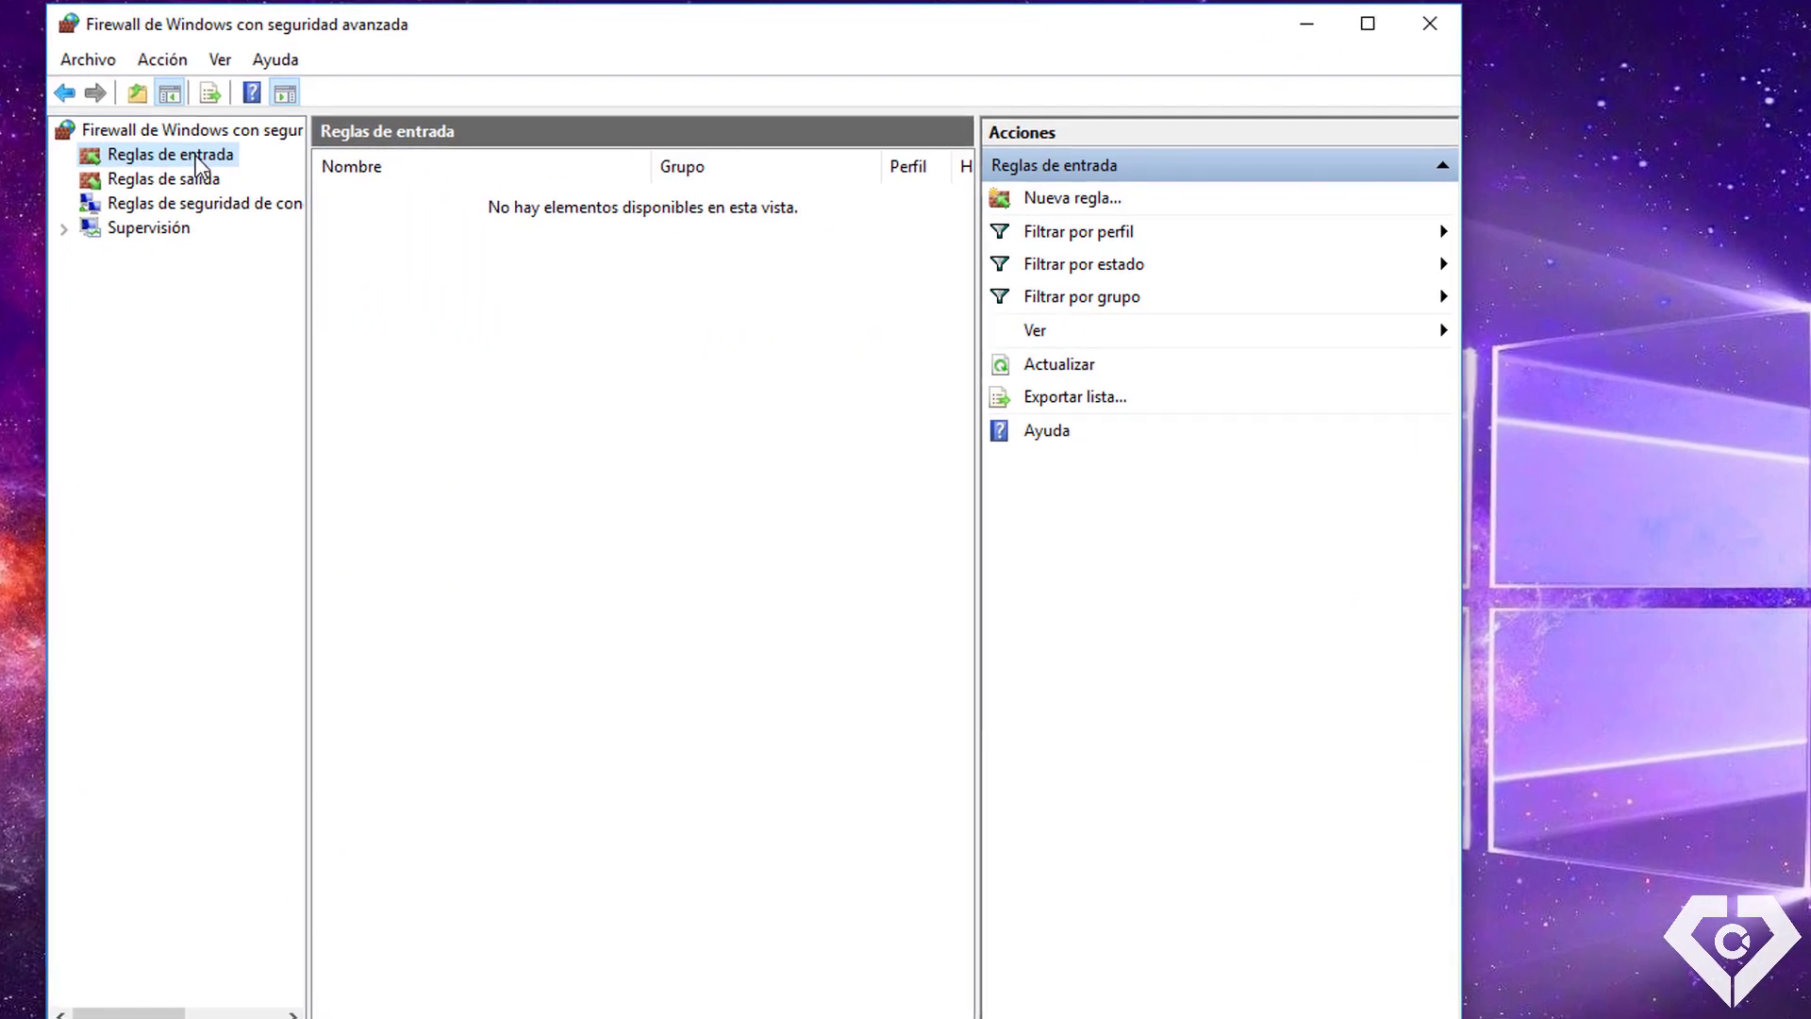
{"action": "right_click", "coordinate": [237, 170]}
{"action": "left_click", "coordinate": [292, 175]}
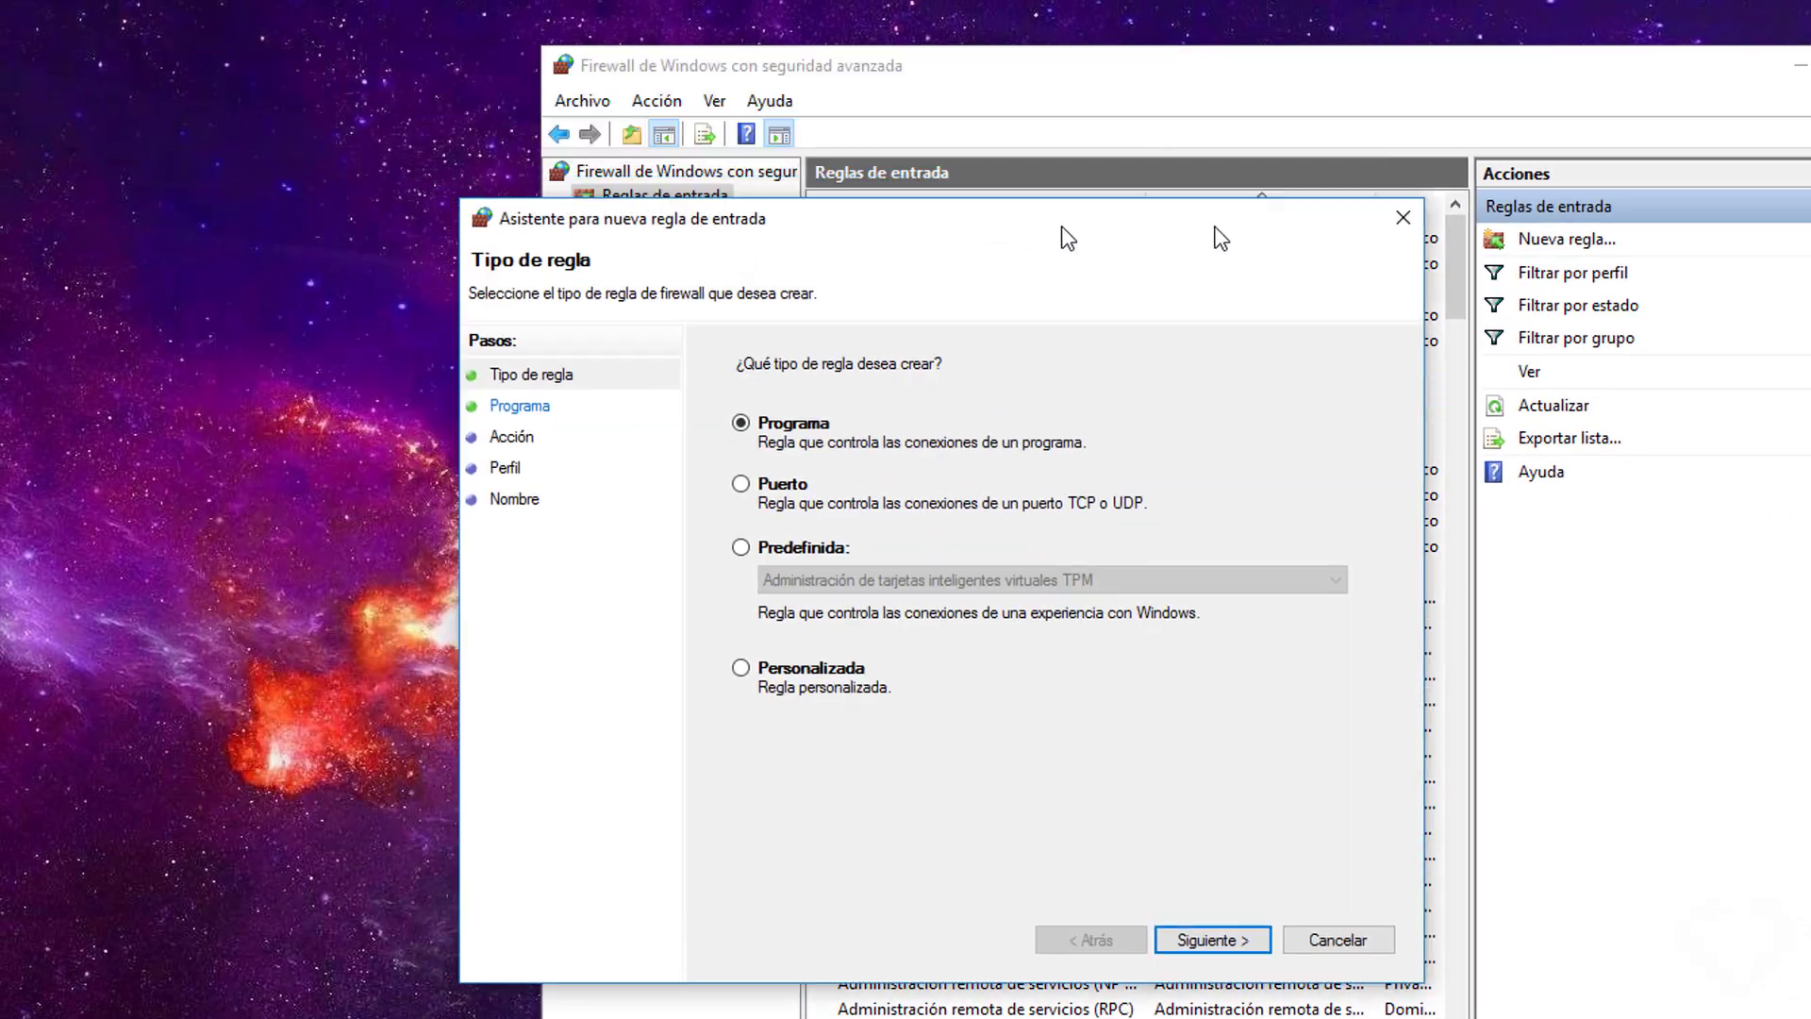
Make the new rule a TCP port rule for local port 49500
{"action": "left_click_drag", "start_coordinate": [1062, 225], "coordinate": [1364, 203]}
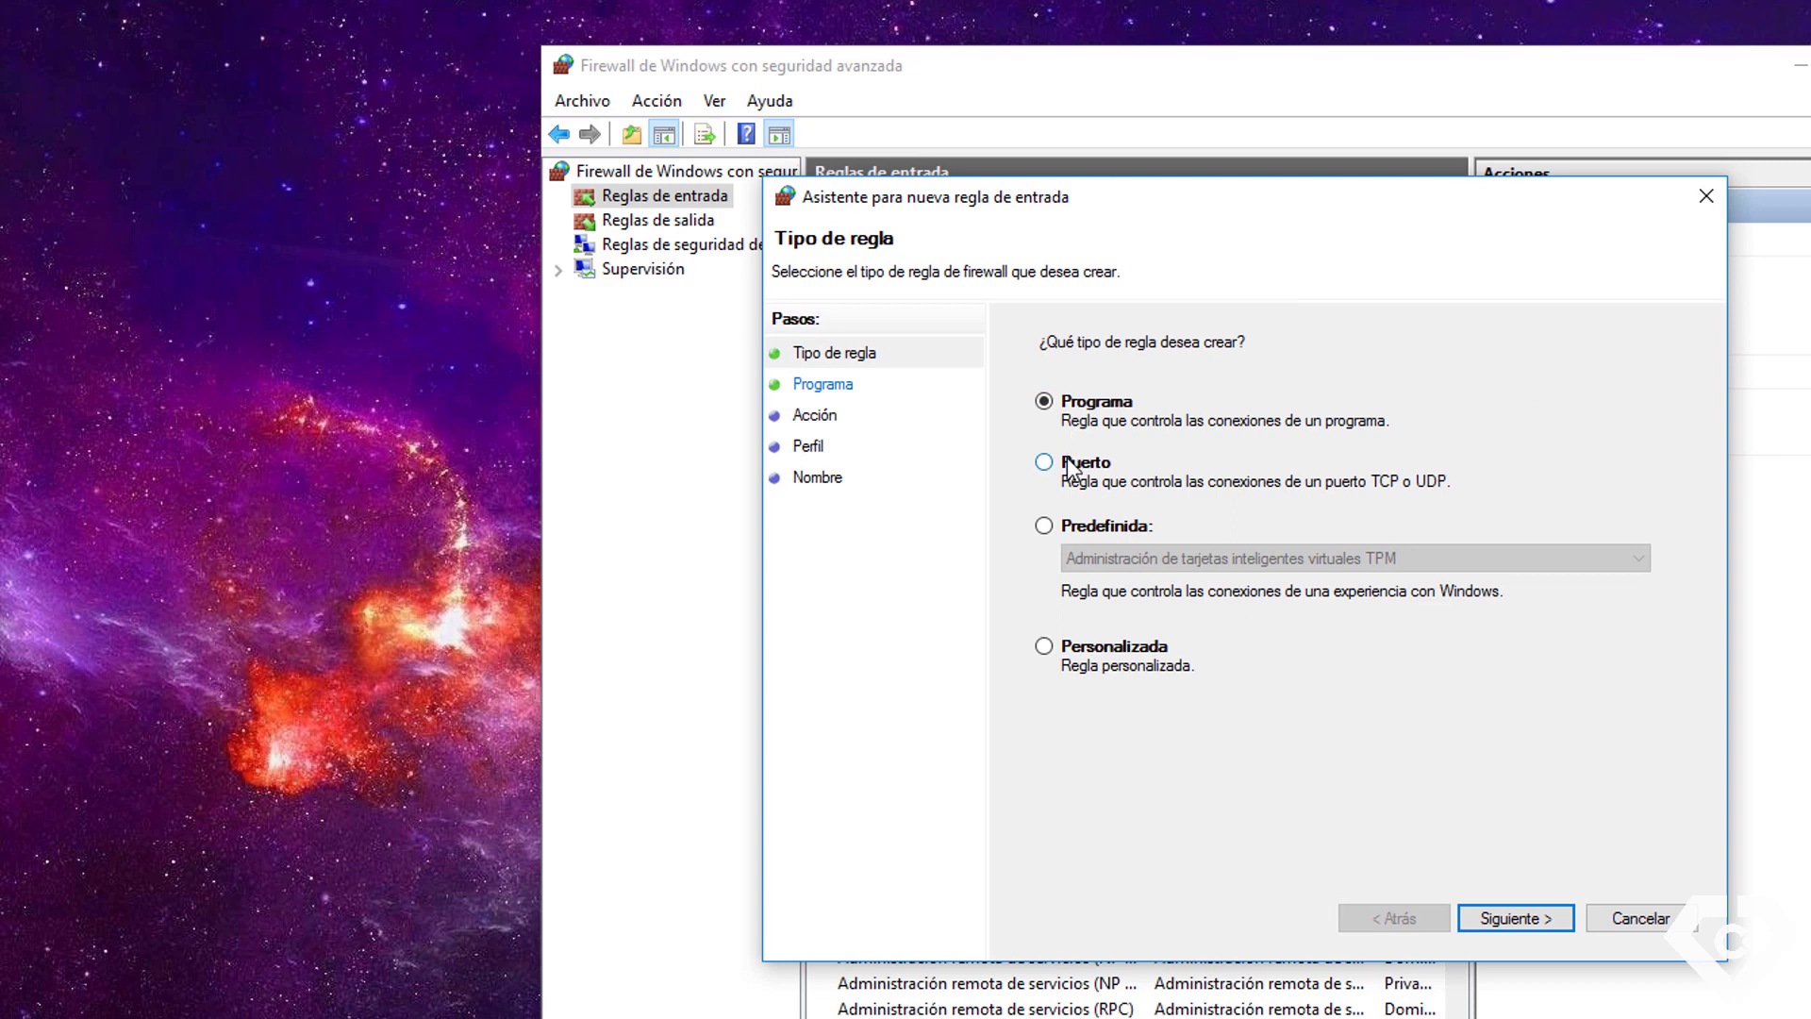
{"action": "left_click", "coordinate": [1067, 461]}
{"action": "left_click", "coordinate": [1490, 915]}
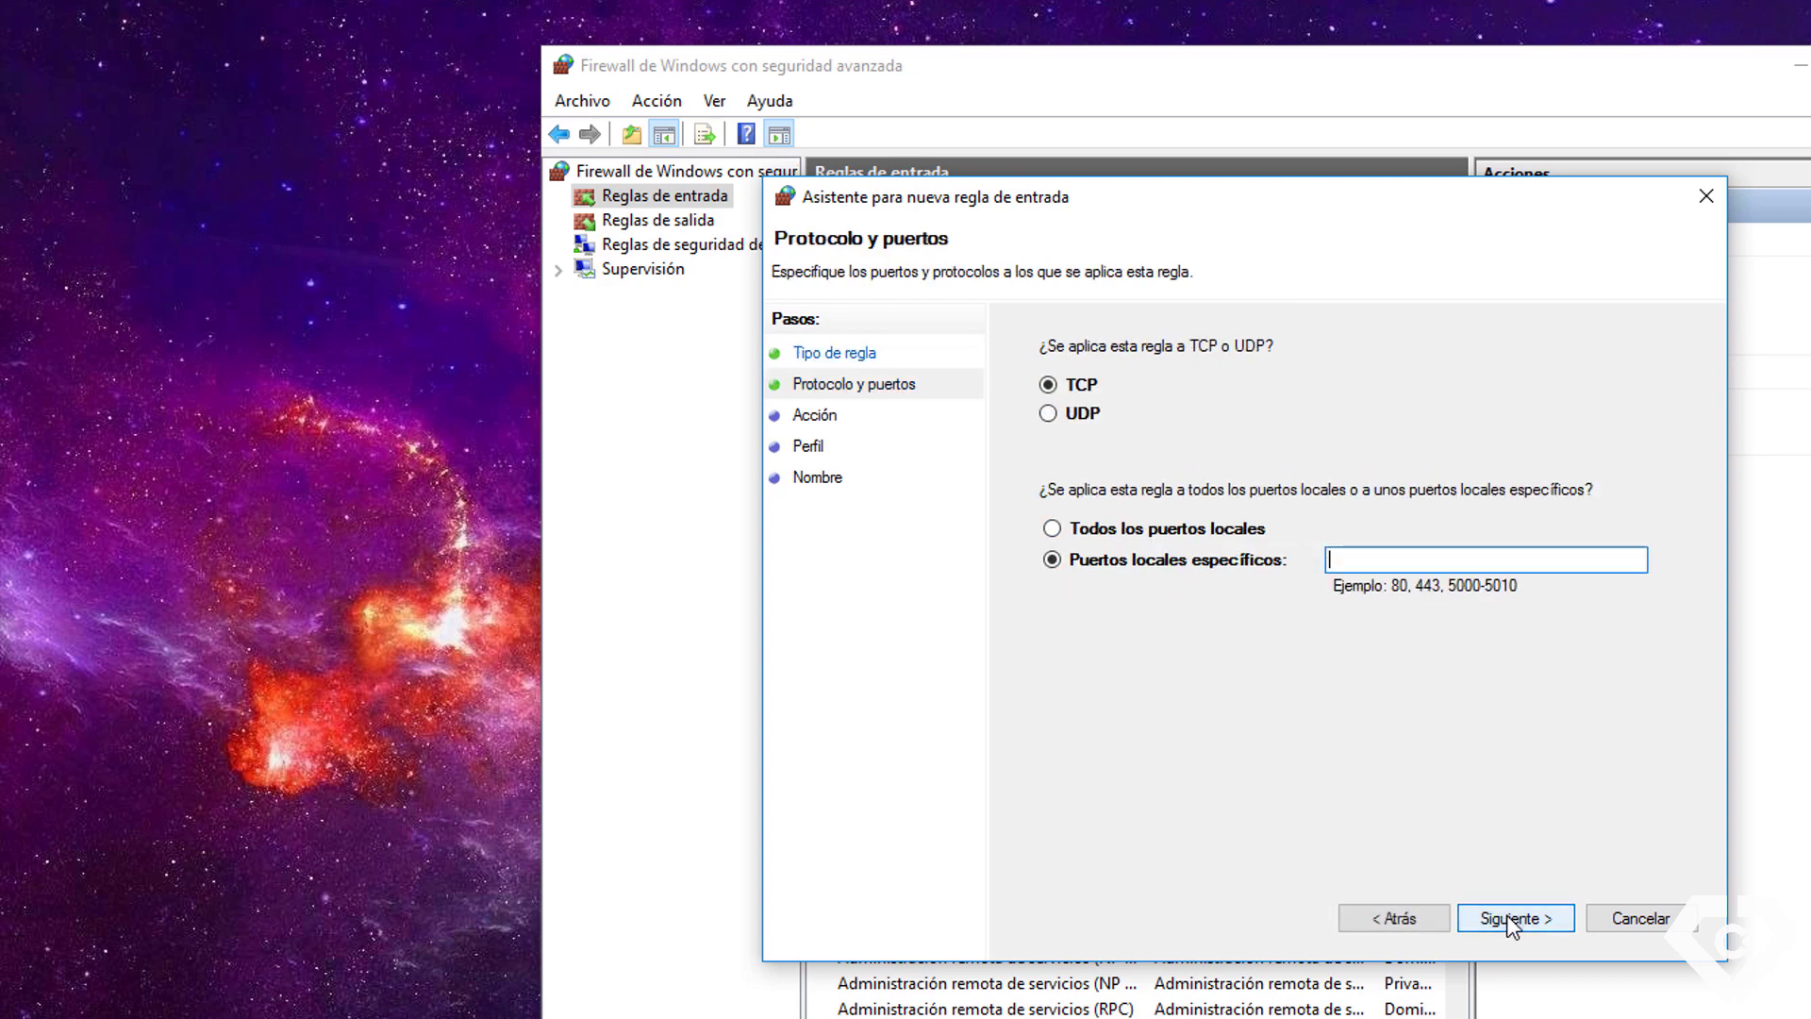
{"action": "left_click", "coordinate": [1074, 387]}
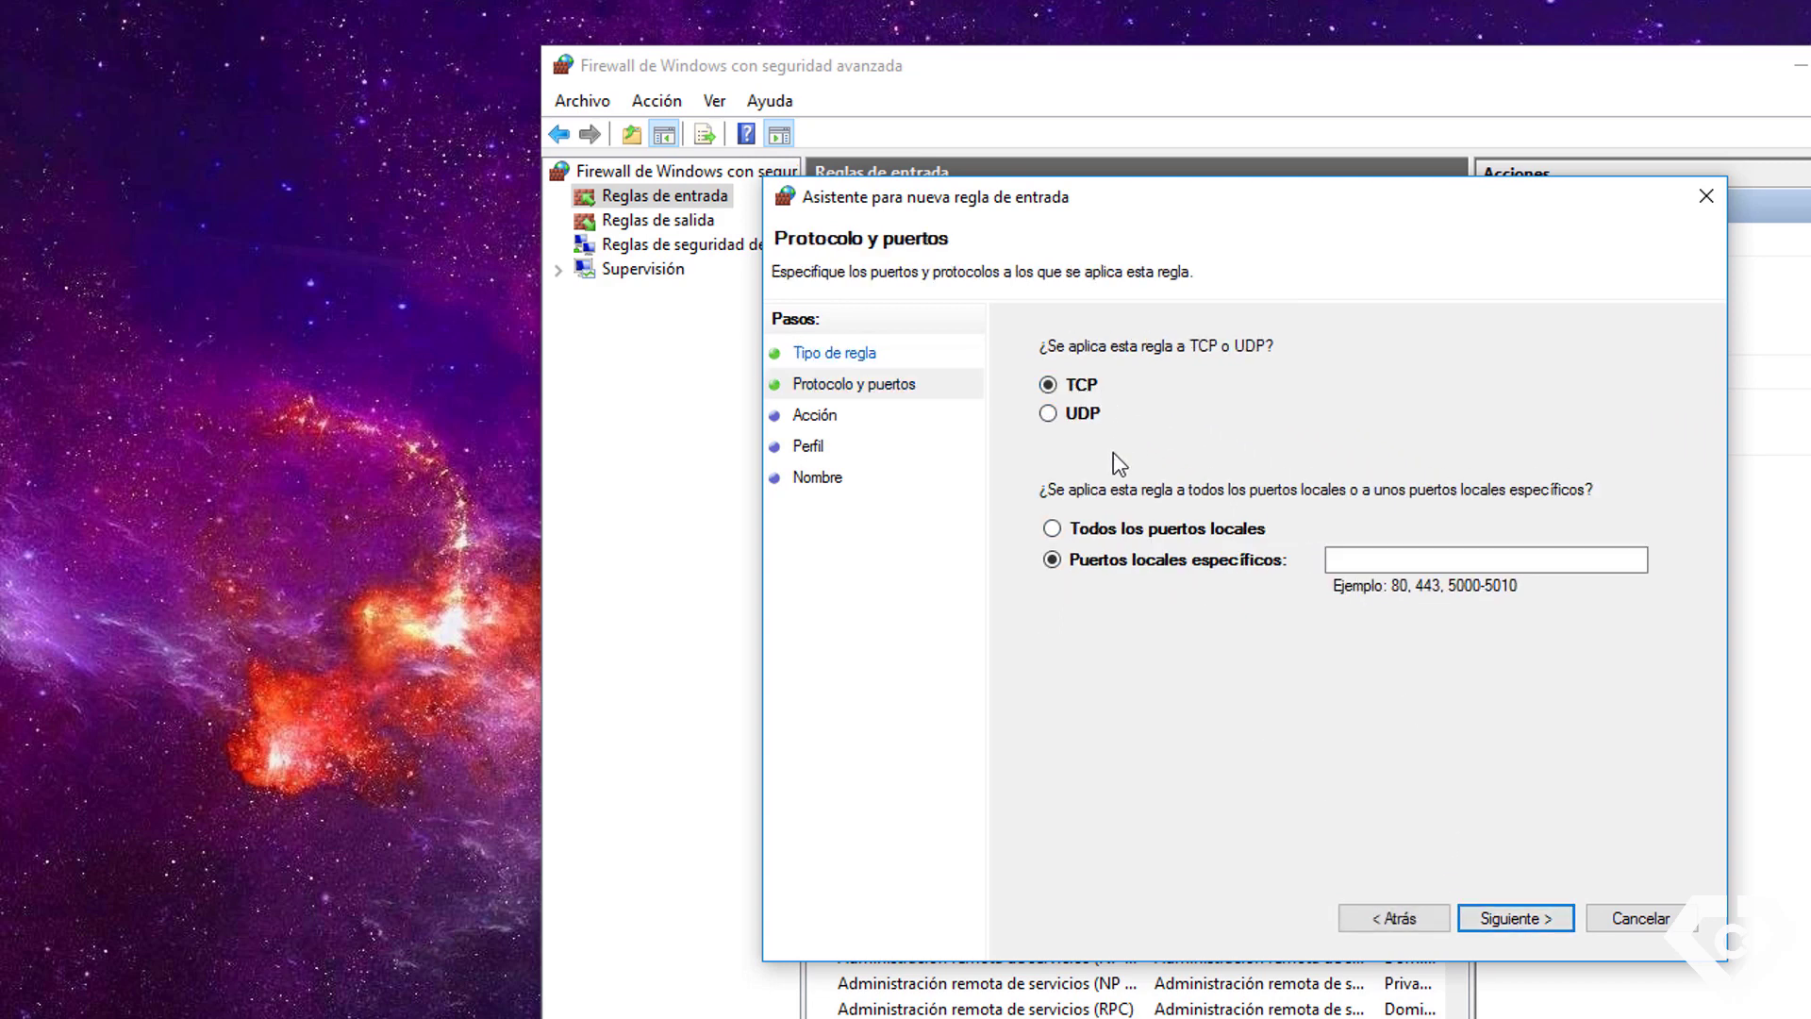
{"action": "left_click", "coordinate": [1368, 560]}
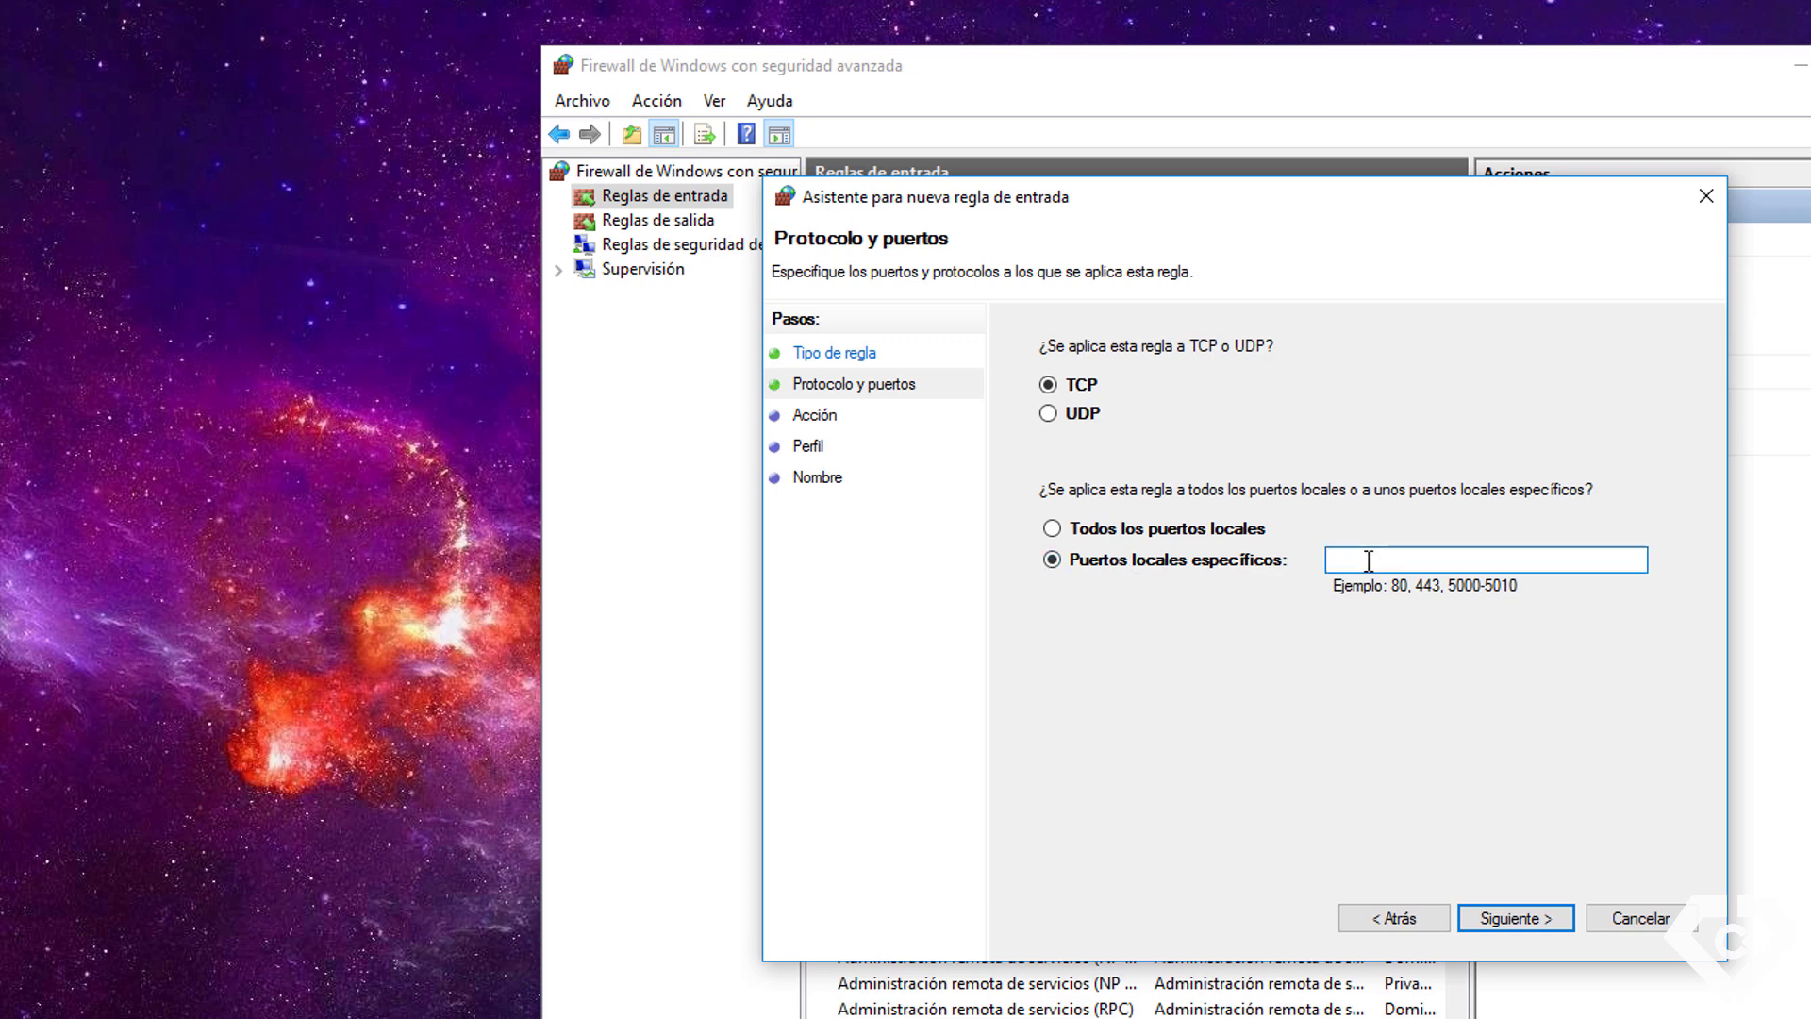
{"action": "type", "text": "49500"}
{"action": "left_click_drag", "start_coordinate": [1384, 557], "coordinate": [1325, 558]}
{"action": "left_click", "coordinate": [1526, 923]}
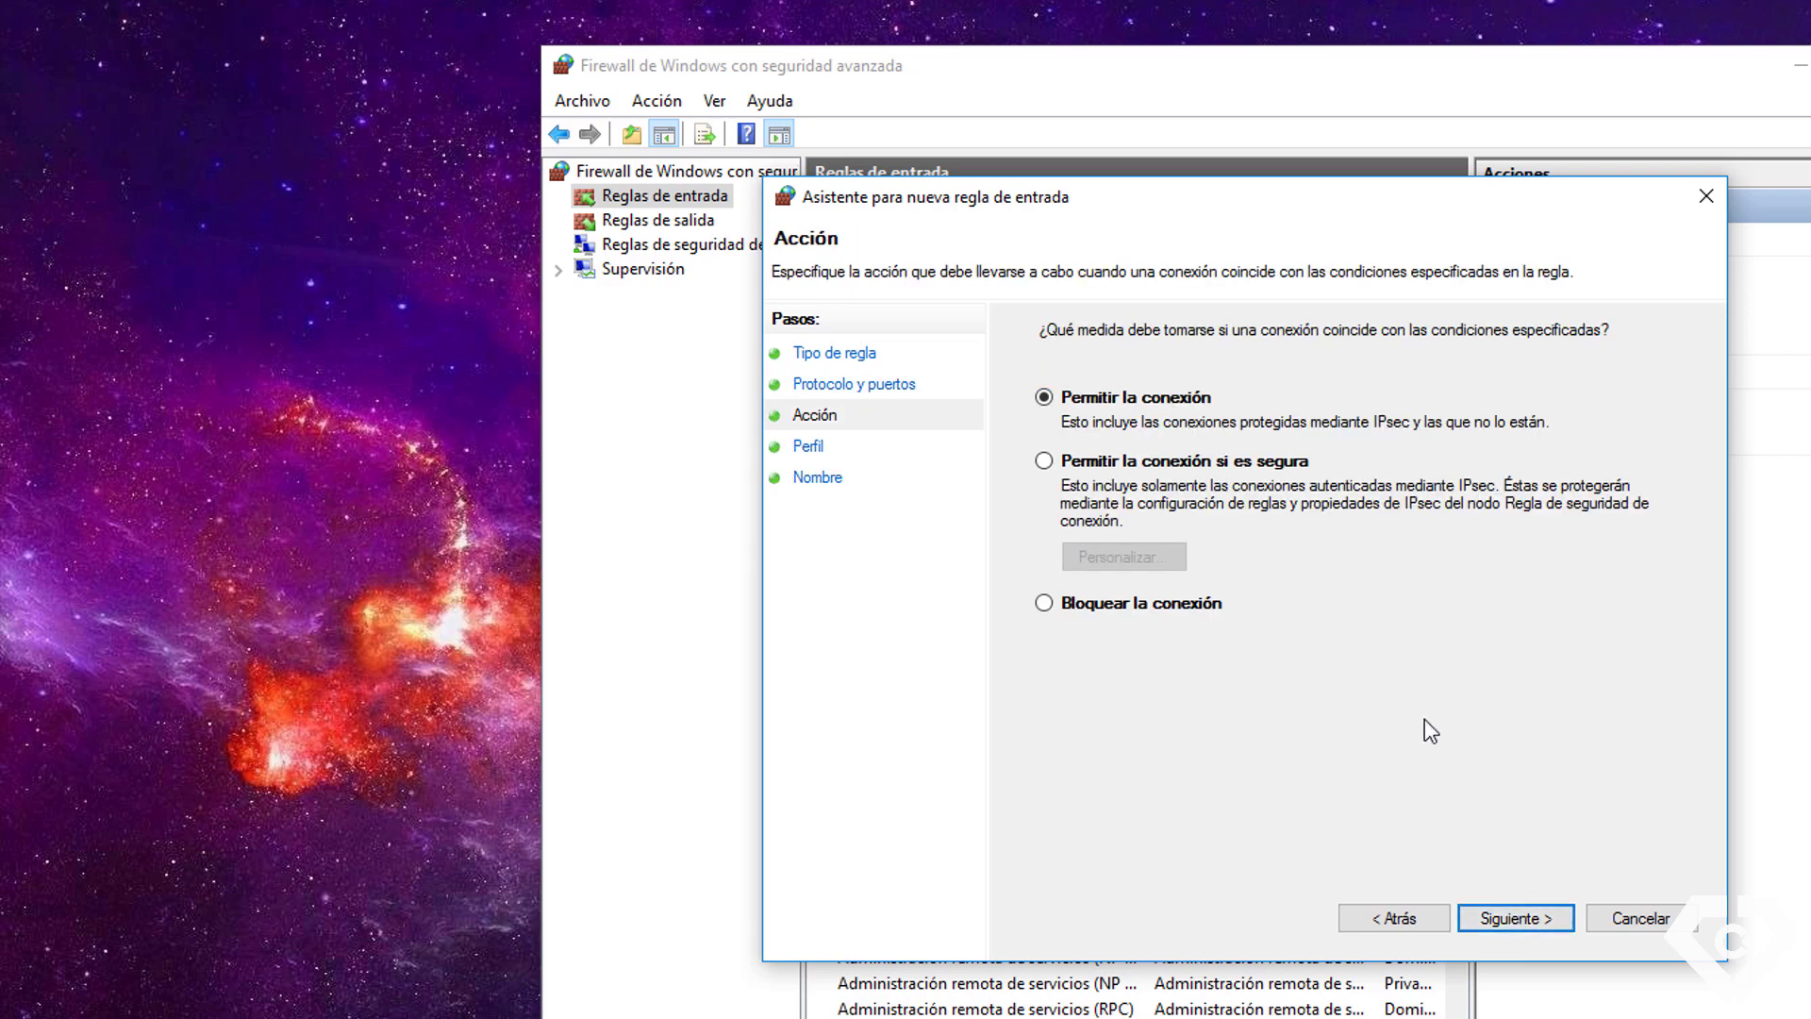
Allow the connection on the default profiles, name the rule PortInnovaTec, and finish
{"action": "left_click", "coordinate": [1520, 921]}
{"action": "left_click", "coordinate": [1521, 923]}
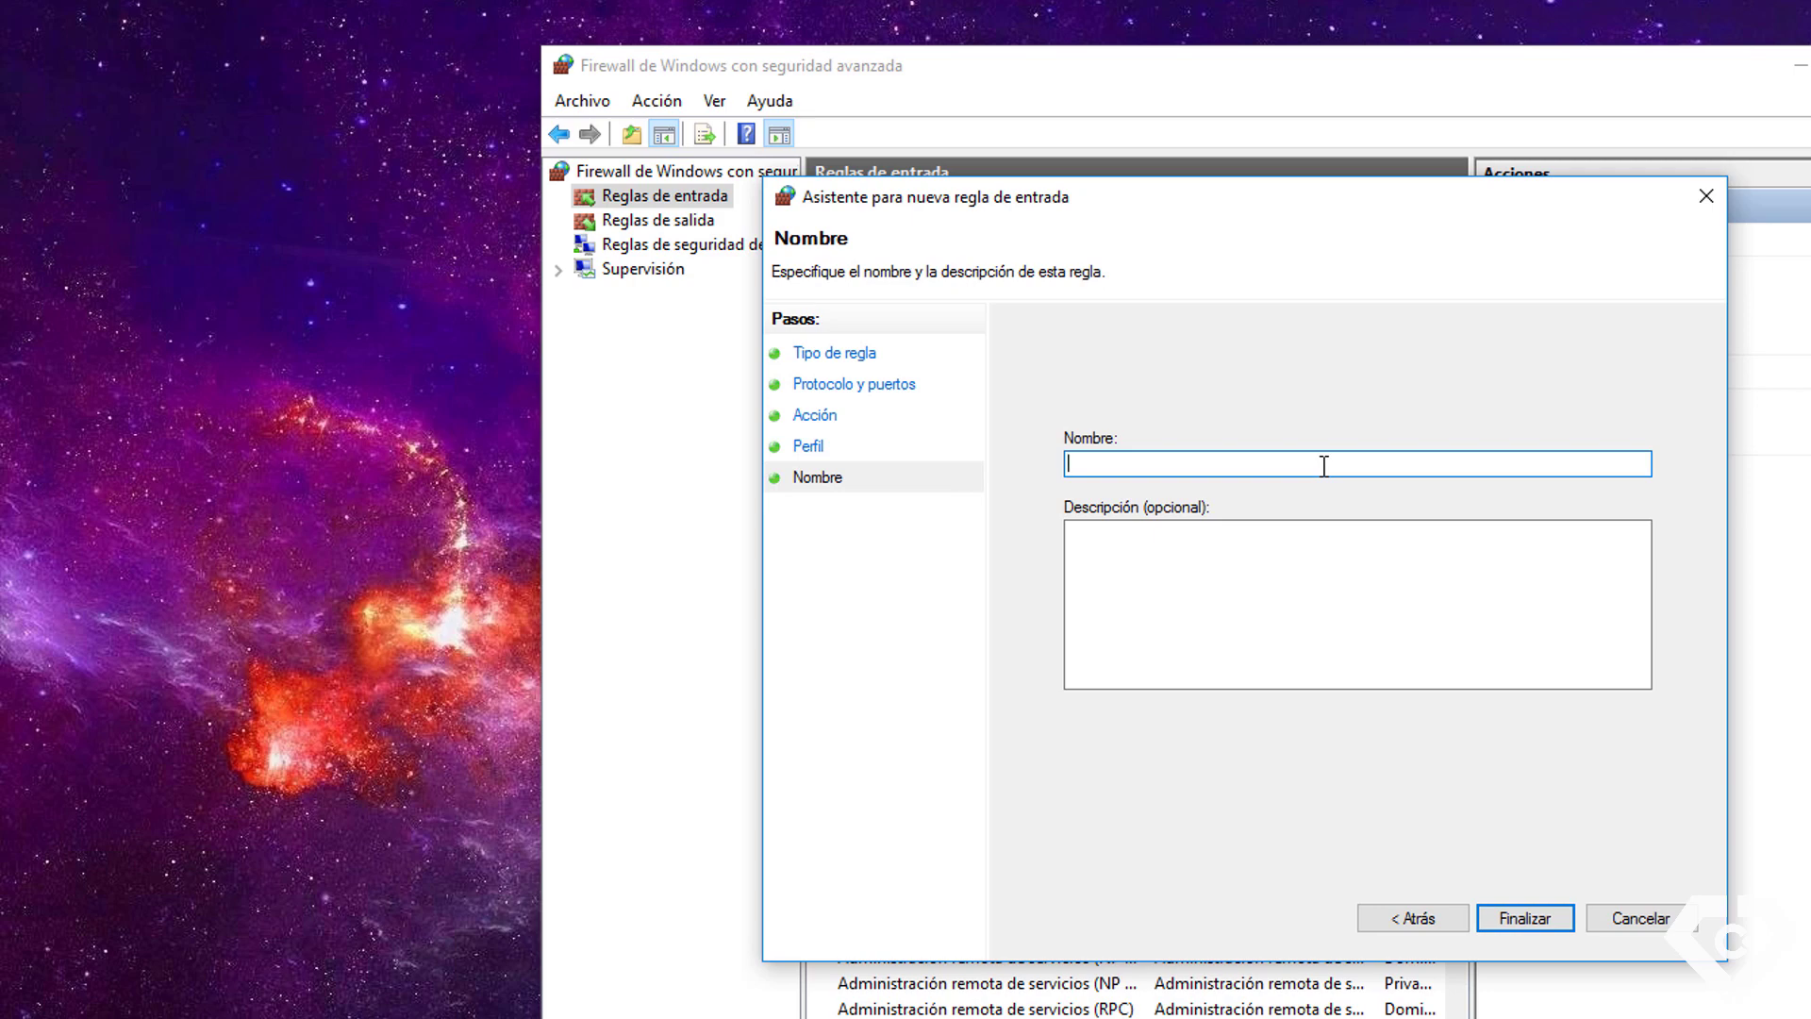
{"action": "type", "text": "PortInnovaTec"}
{"action": "left_click", "coordinate": [1532, 913]}
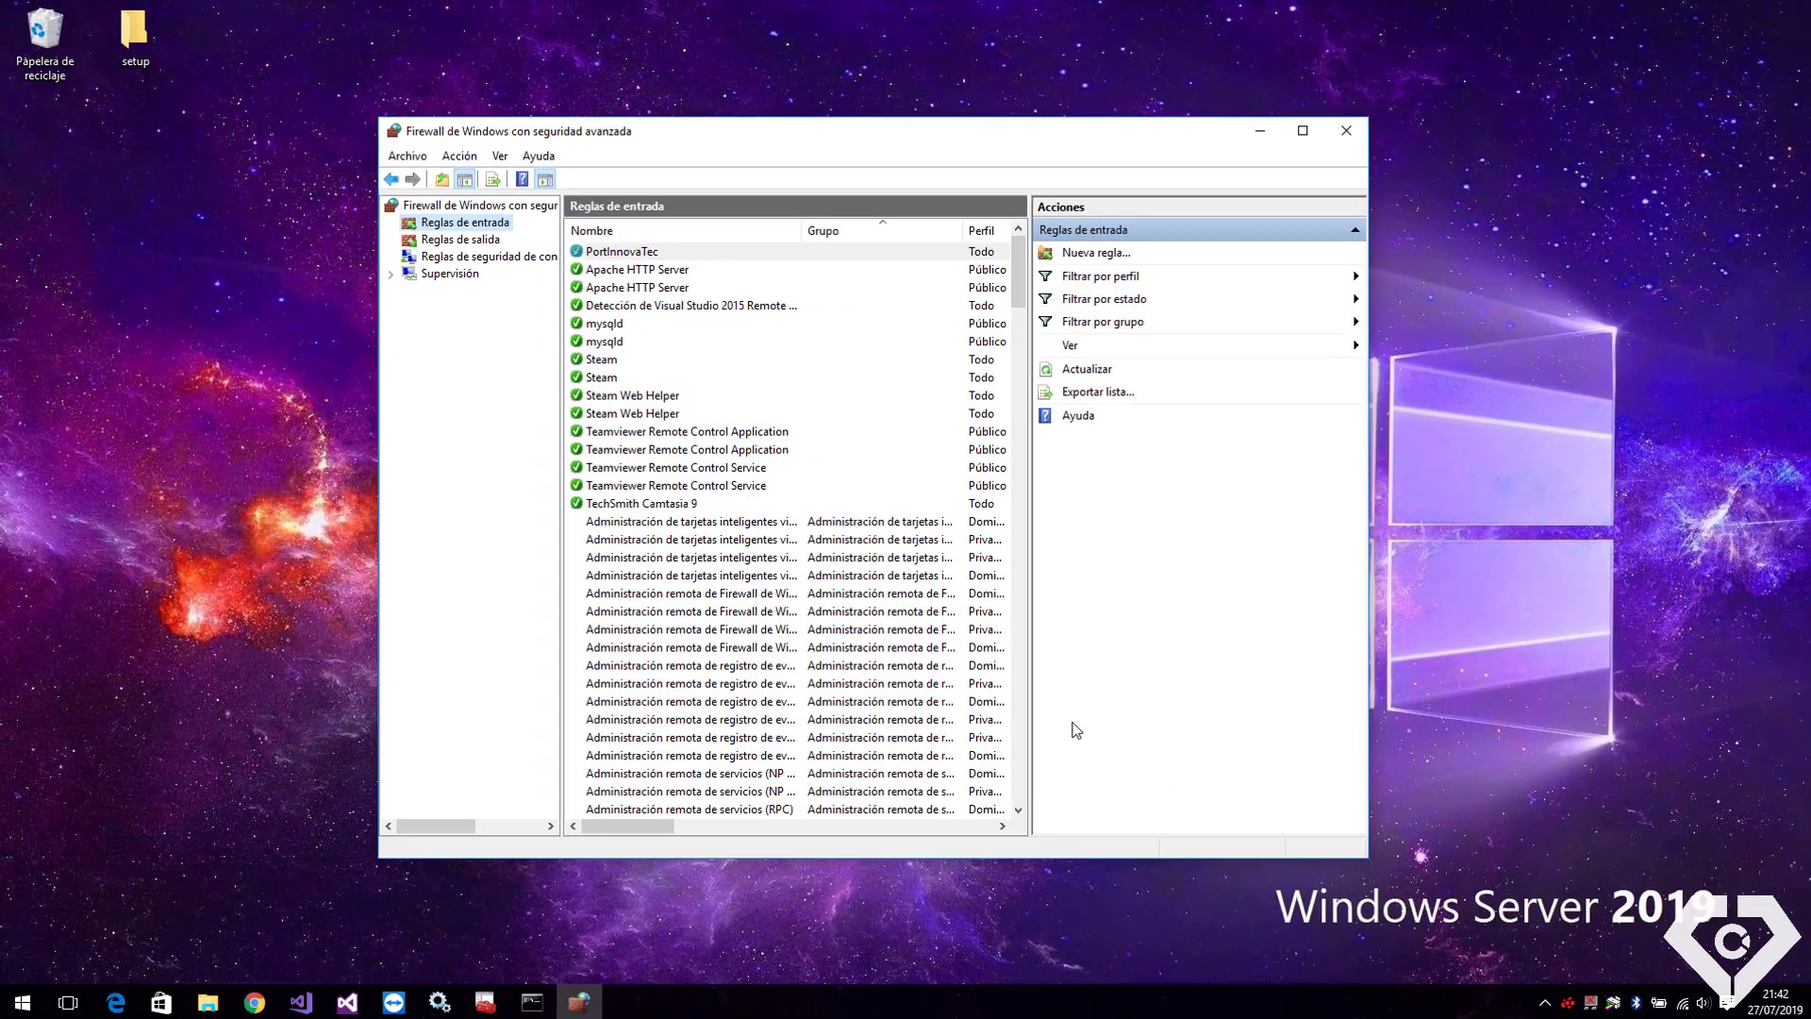
{"action": "left_click", "coordinate": [1260, 132]}
Launch SQL Server Management Studio and prefix the server name with tcp:
{"action": "key", "text": "super"}
{"action": "type", "text": "sql"}
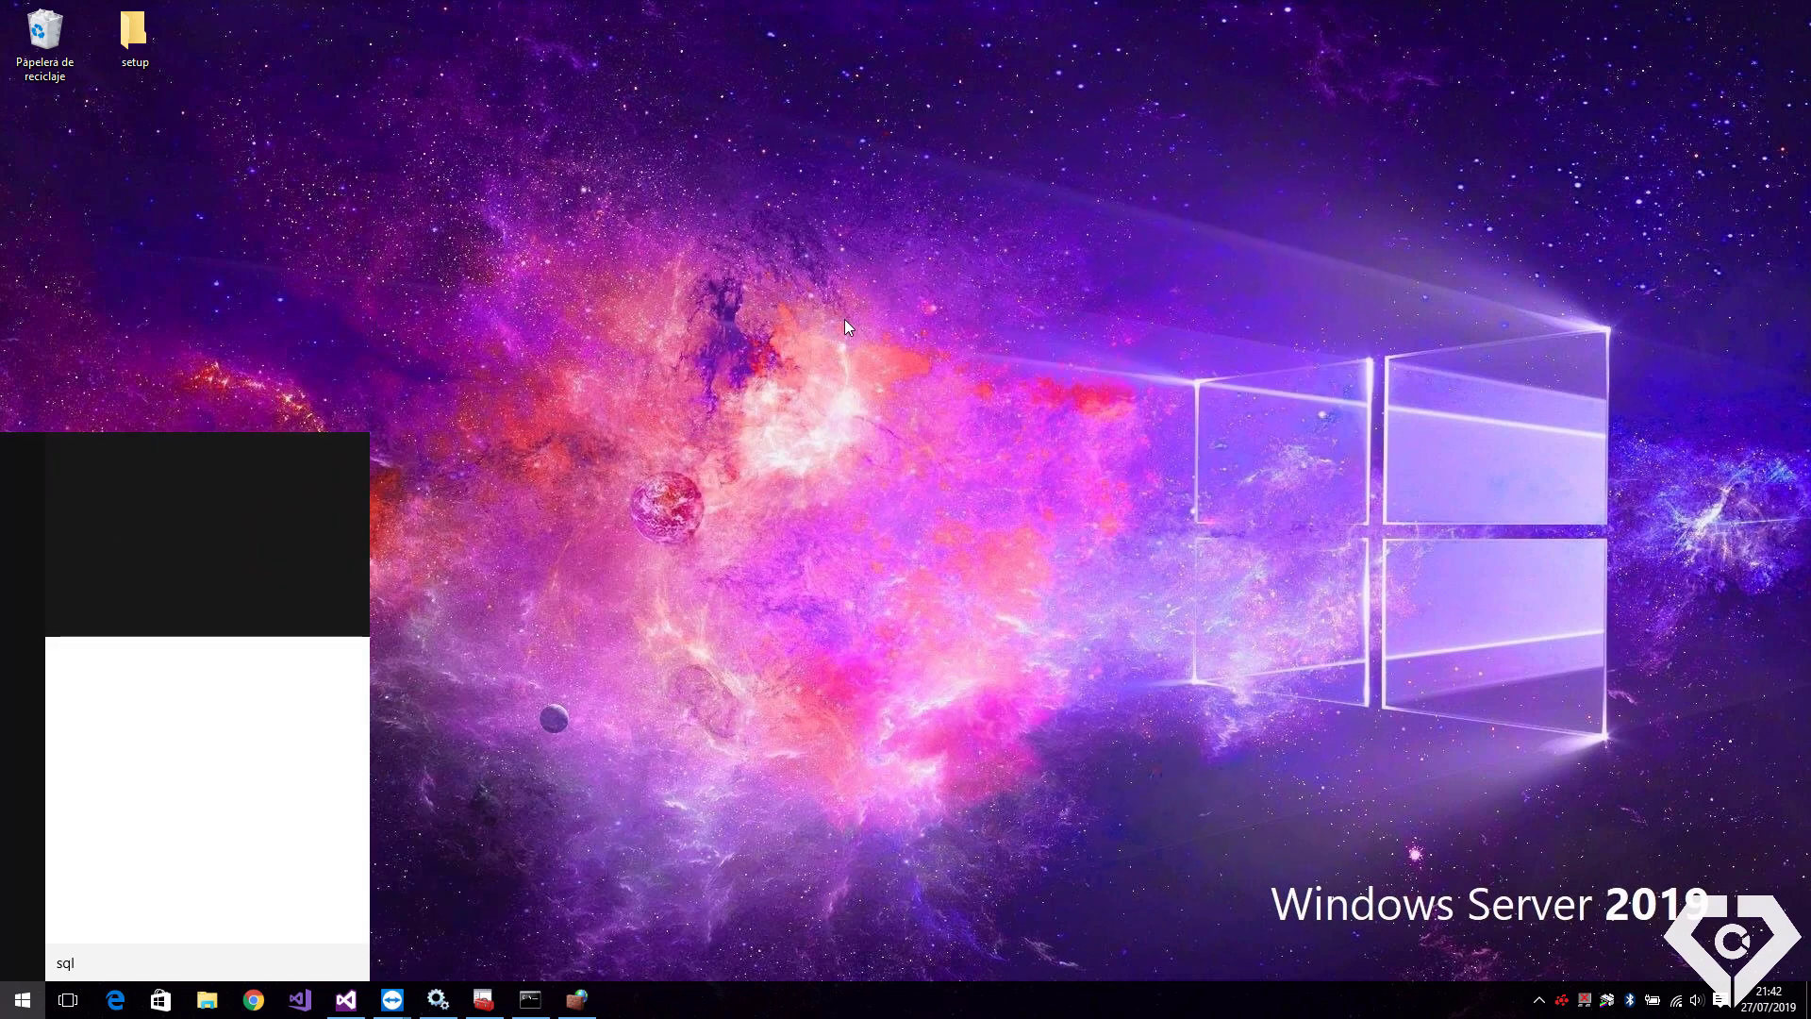
{"action": "key", "text": "Return"}
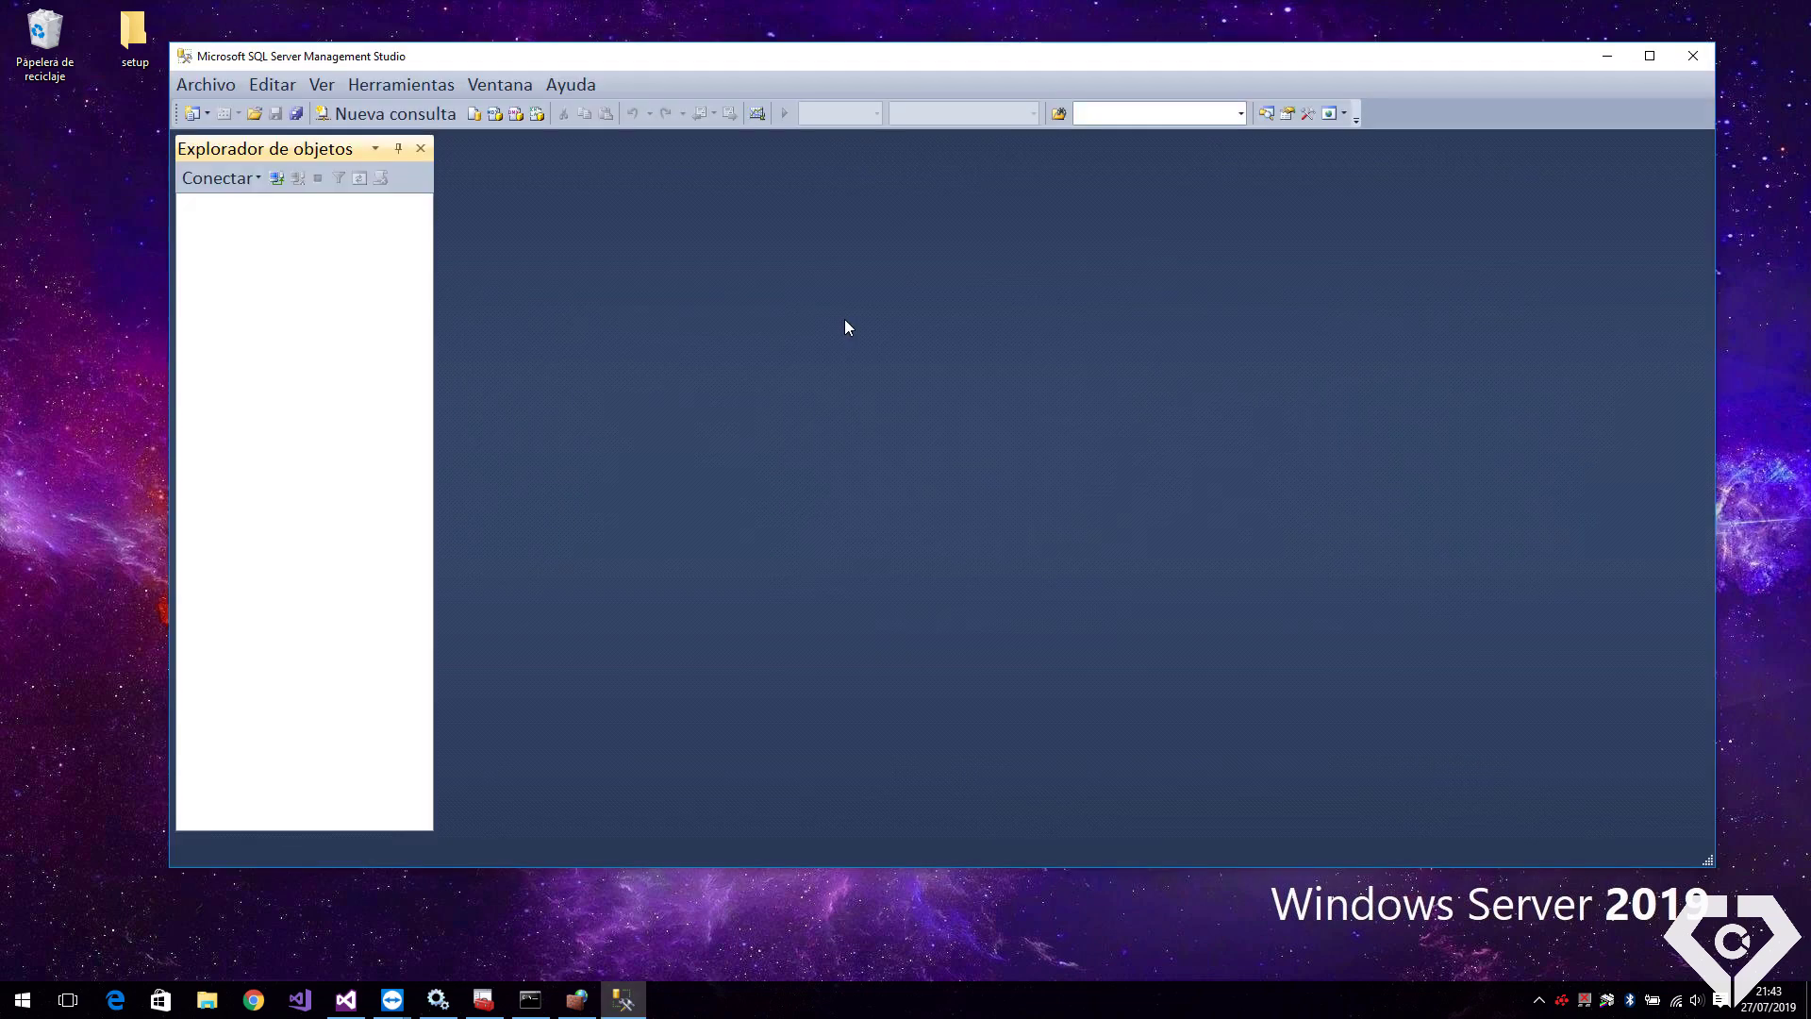
{"action": "left_click", "coordinate": [1004, 387]}
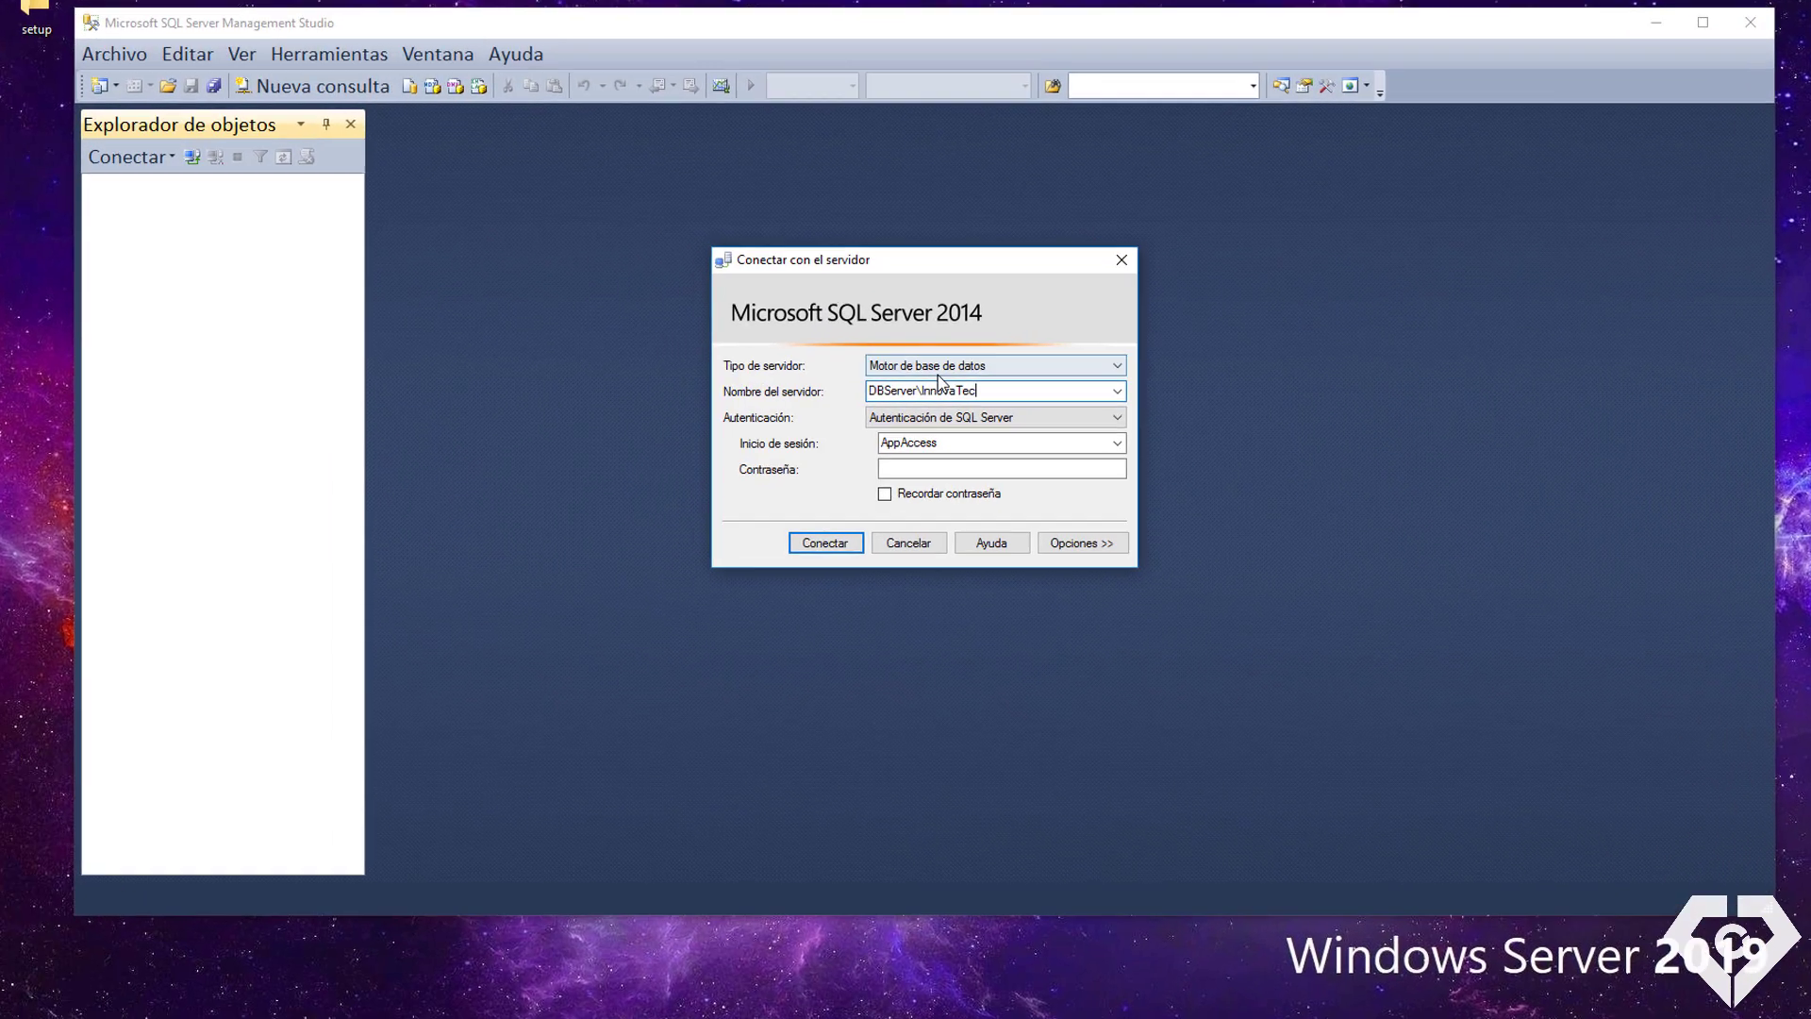
{"action": "left_click", "coordinate": [894, 390]}
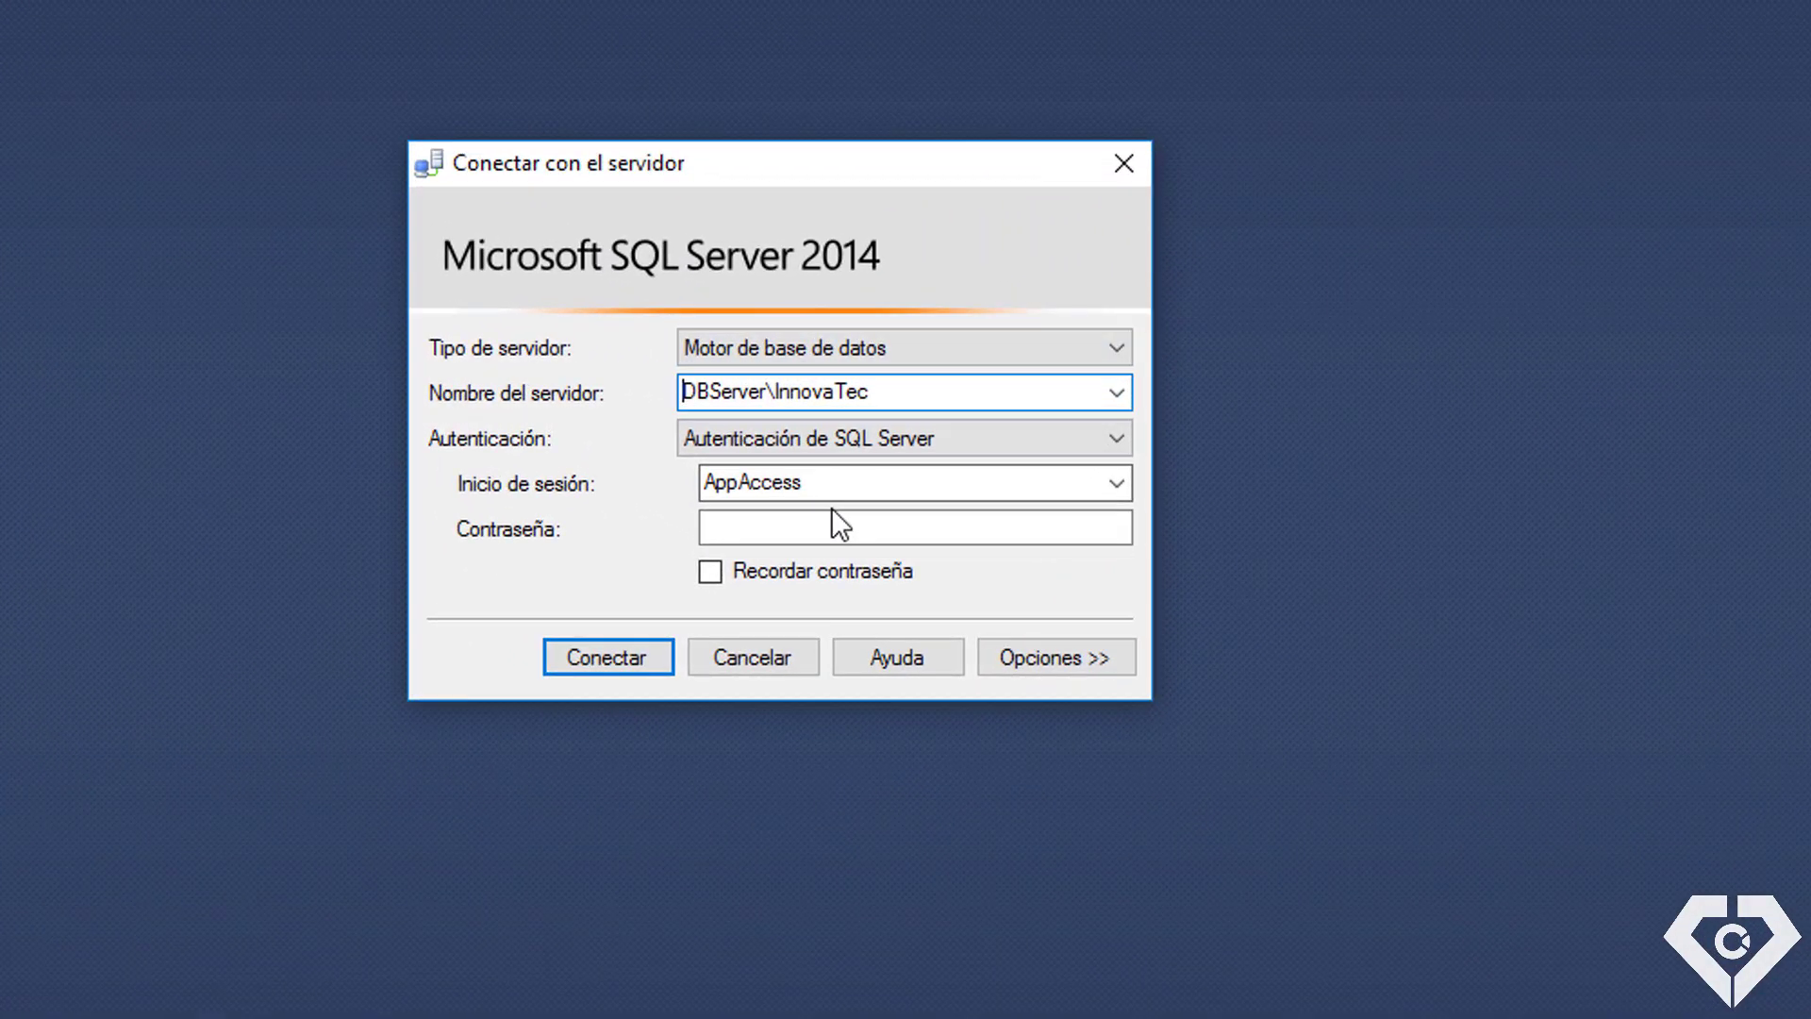
{"action": "type", "text": "tcp:"}
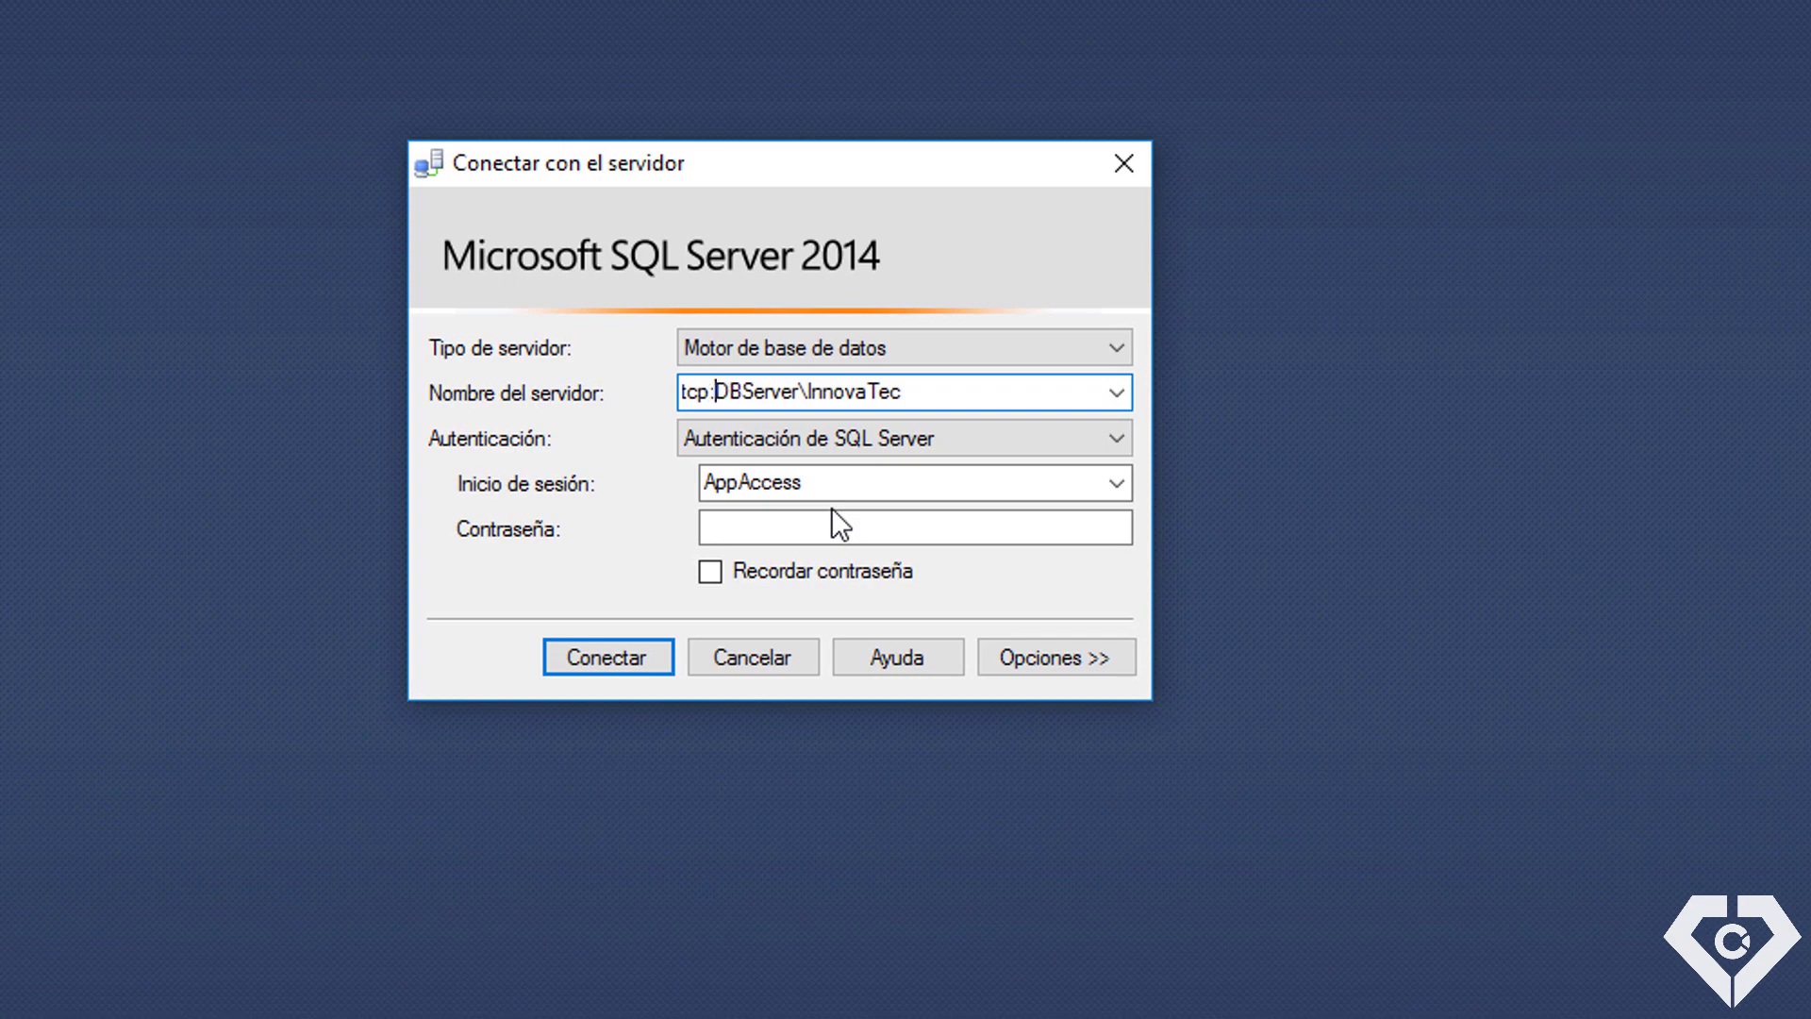
{"action": "left_click_drag", "start_coordinate": [717, 392], "coordinate": [671, 390]}
{"action": "left_click", "coordinate": [929, 392]}
Append ,49500 to the server name, enter the login password, and connect
{"action": "type", "text": ",49500"}
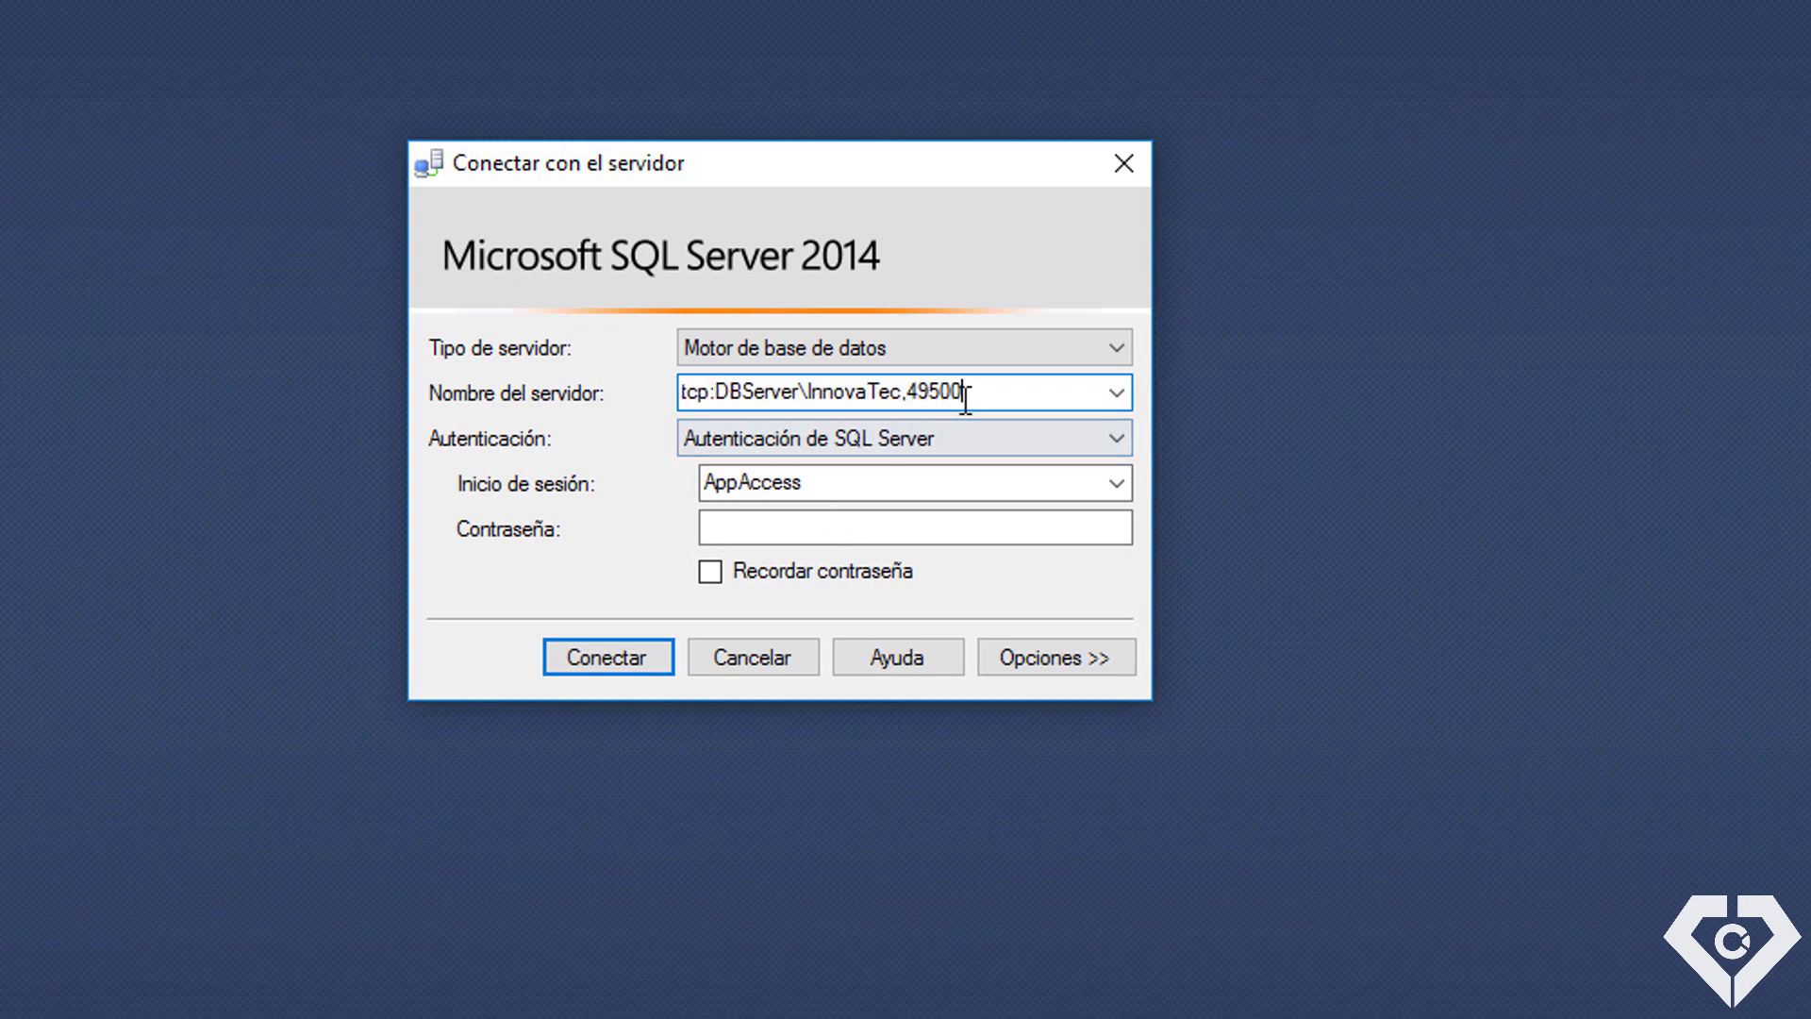
{"action": "left_click_drag", "start_coordinate": [964, 391], "coordinate": [915, 388]}
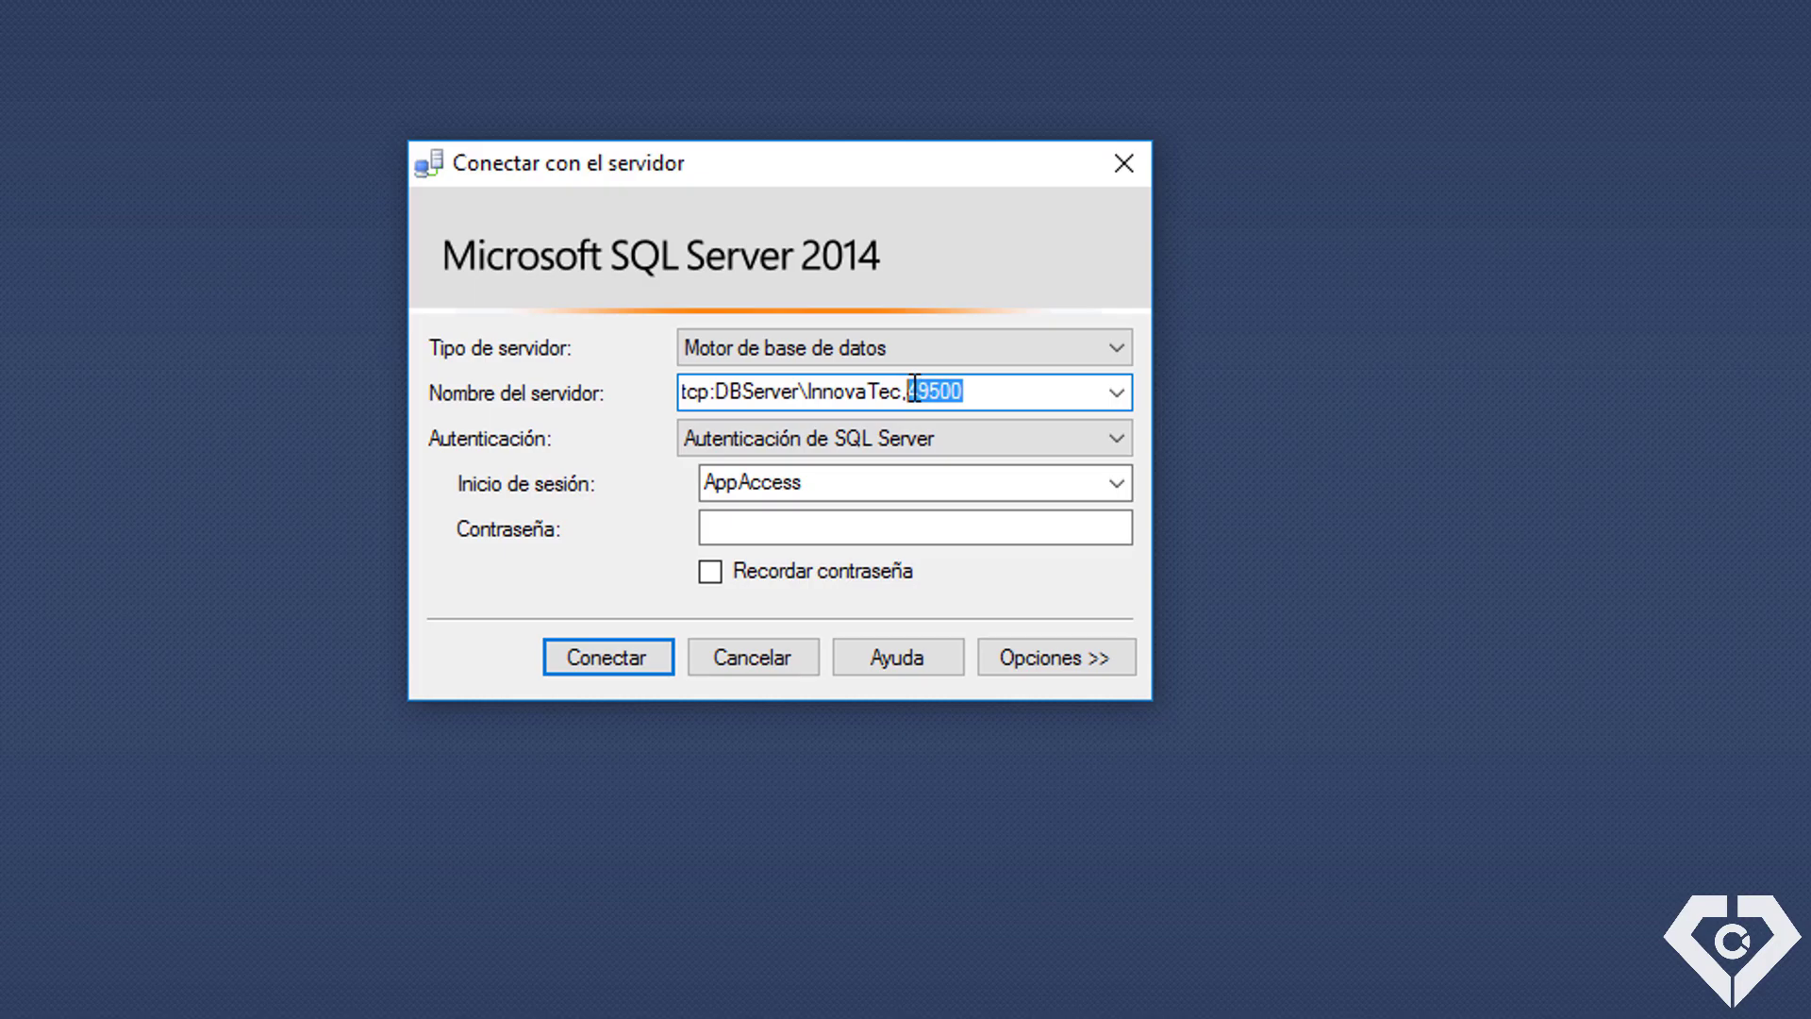
{"action": "left_click", "coordinate": [969, 389]}
{"action": "left_click_drag", "start_coordinate": [969, 390], "coordinate": [904, 389]}
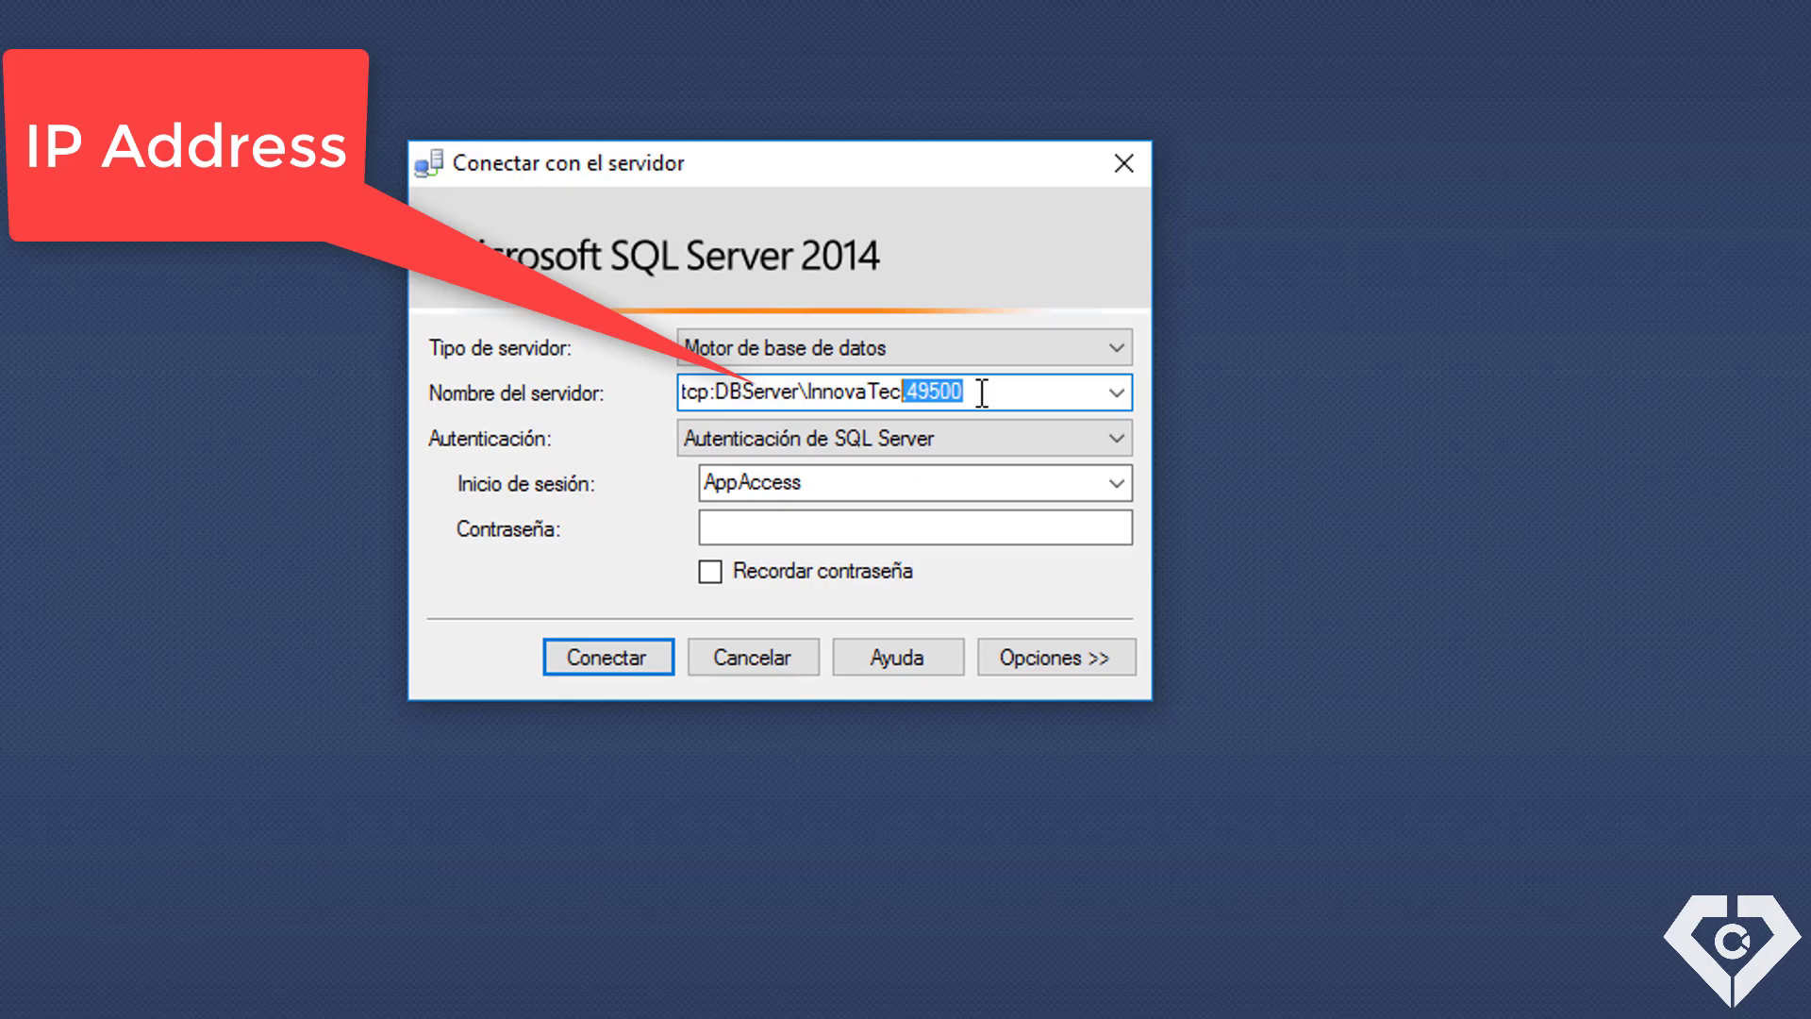
{"action": "left_click", "coordinate": [982, 393]}
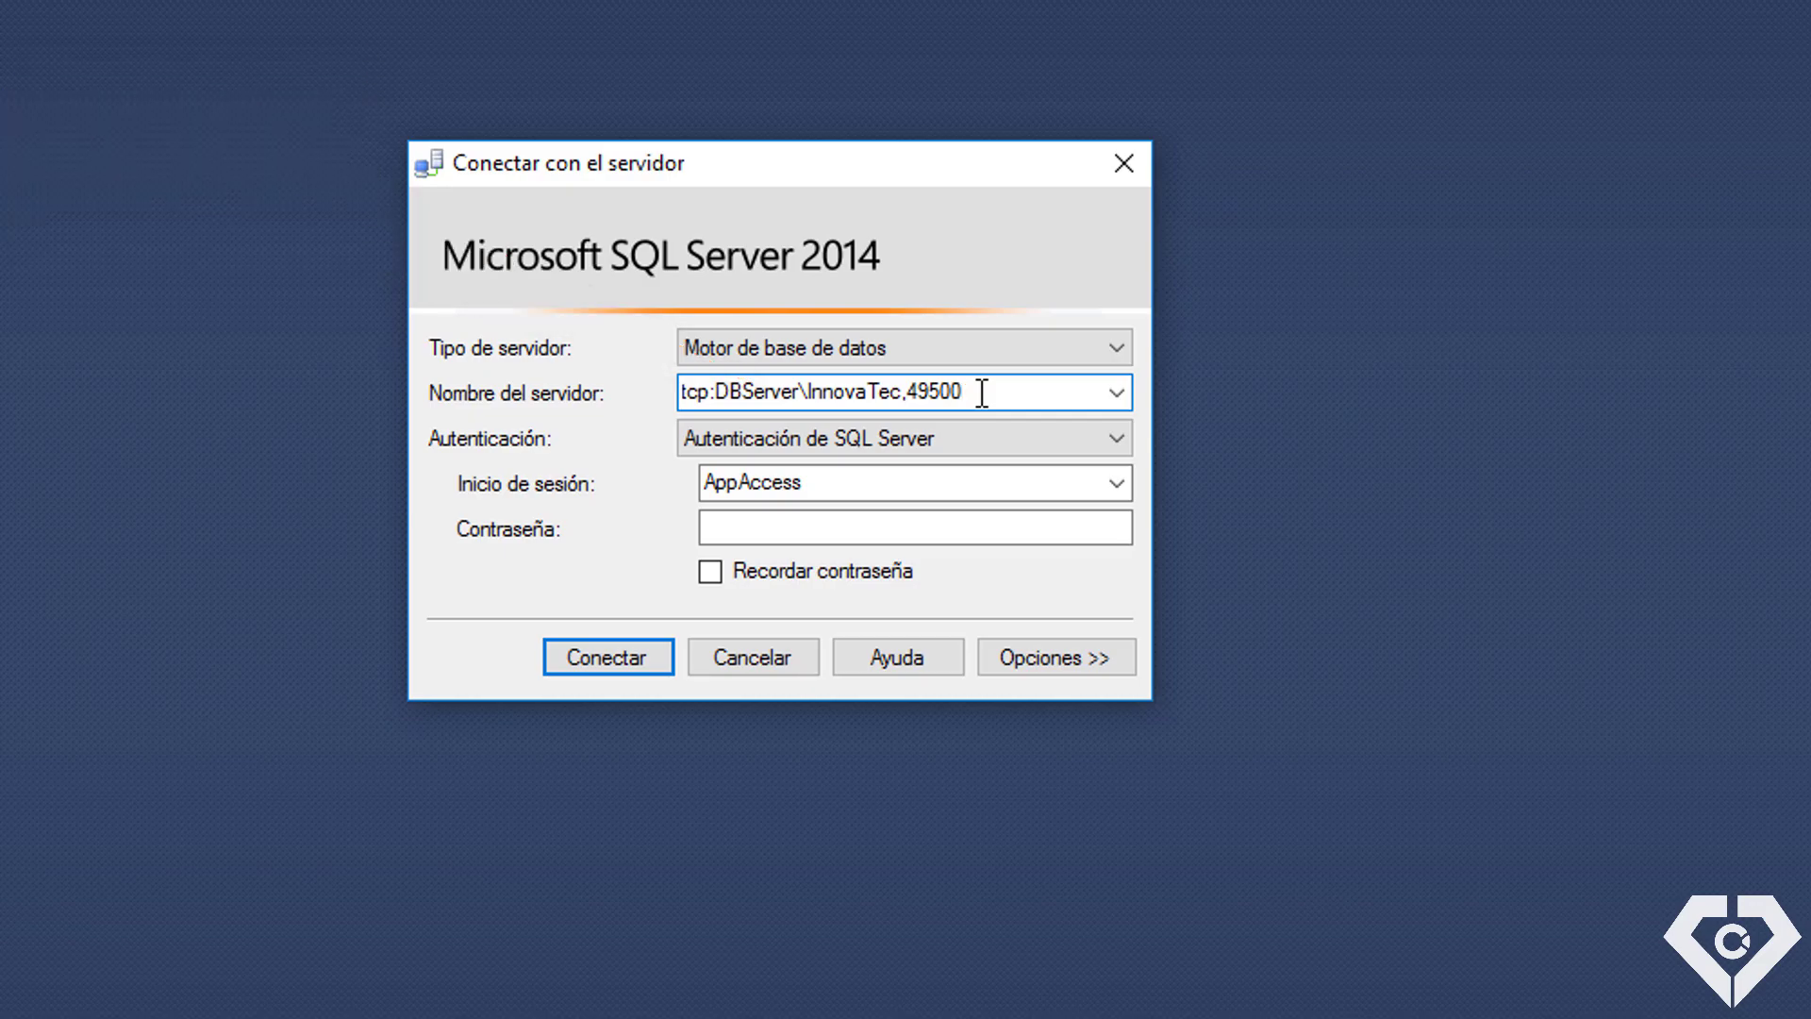
{"action": "left_click", "coordinate": [1038, 526]}
{"action": "type", "text": "**"}
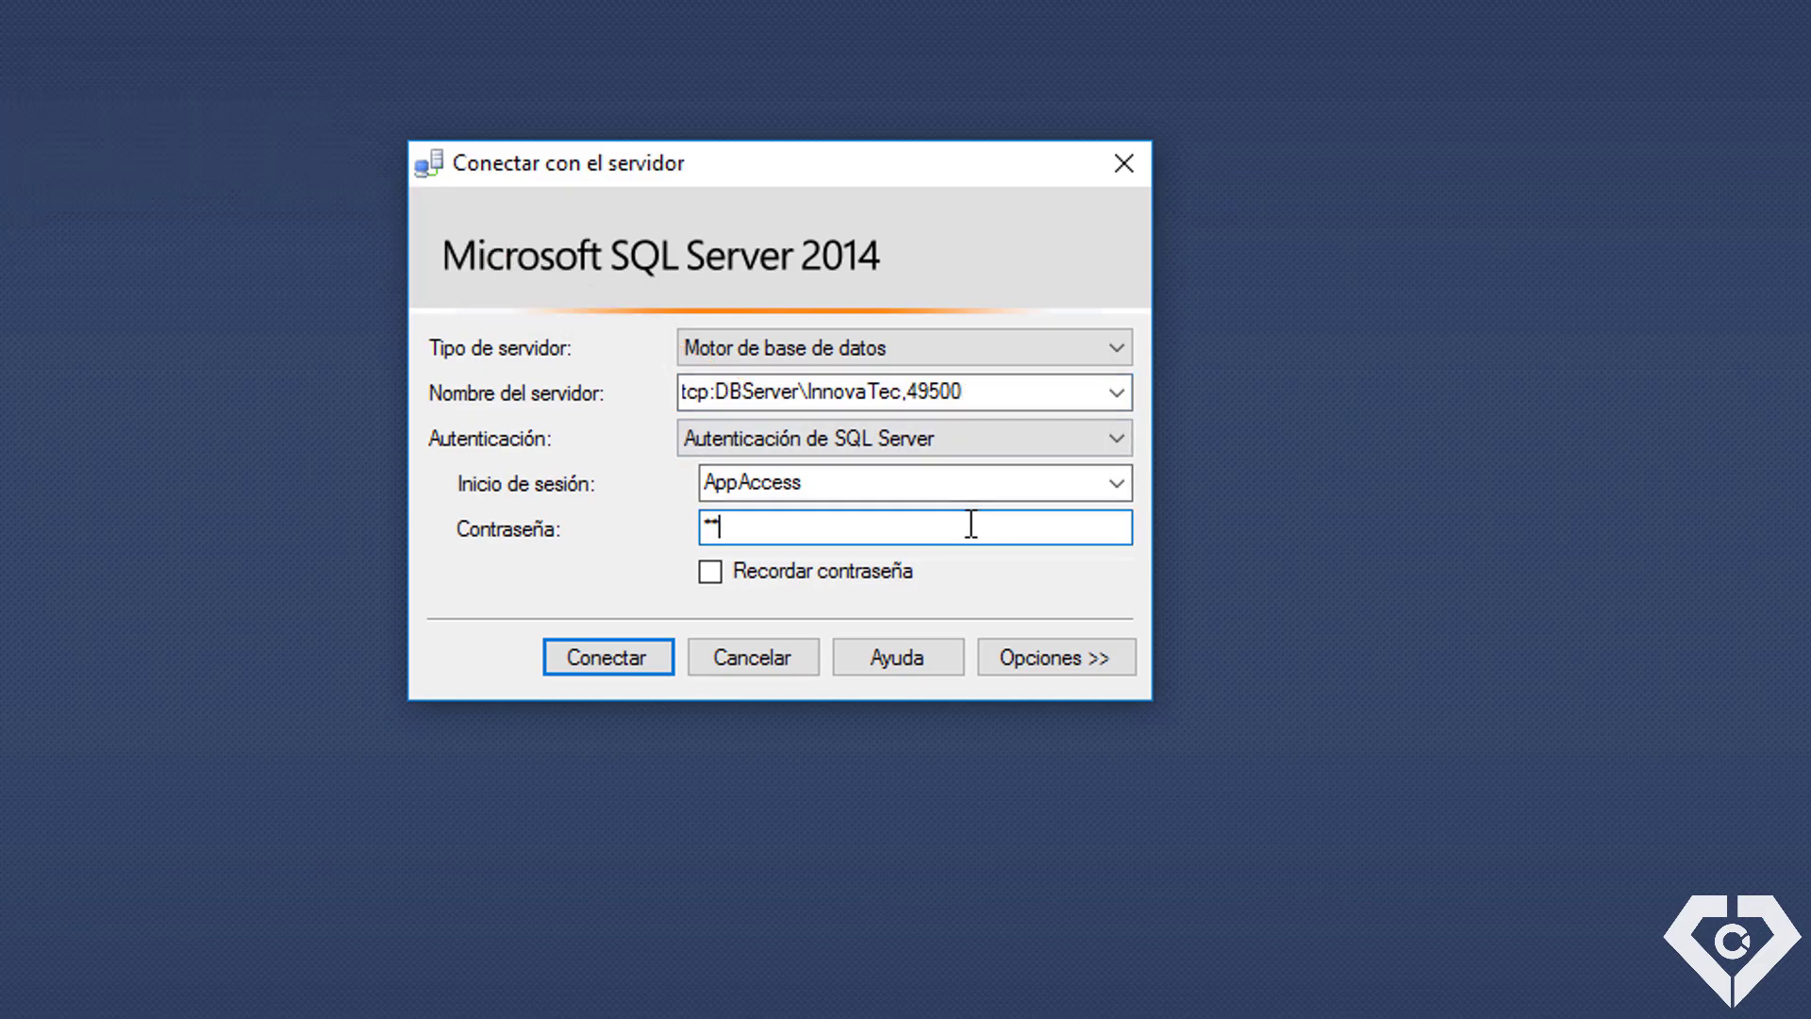
{"action": "type", "text": "*******"}
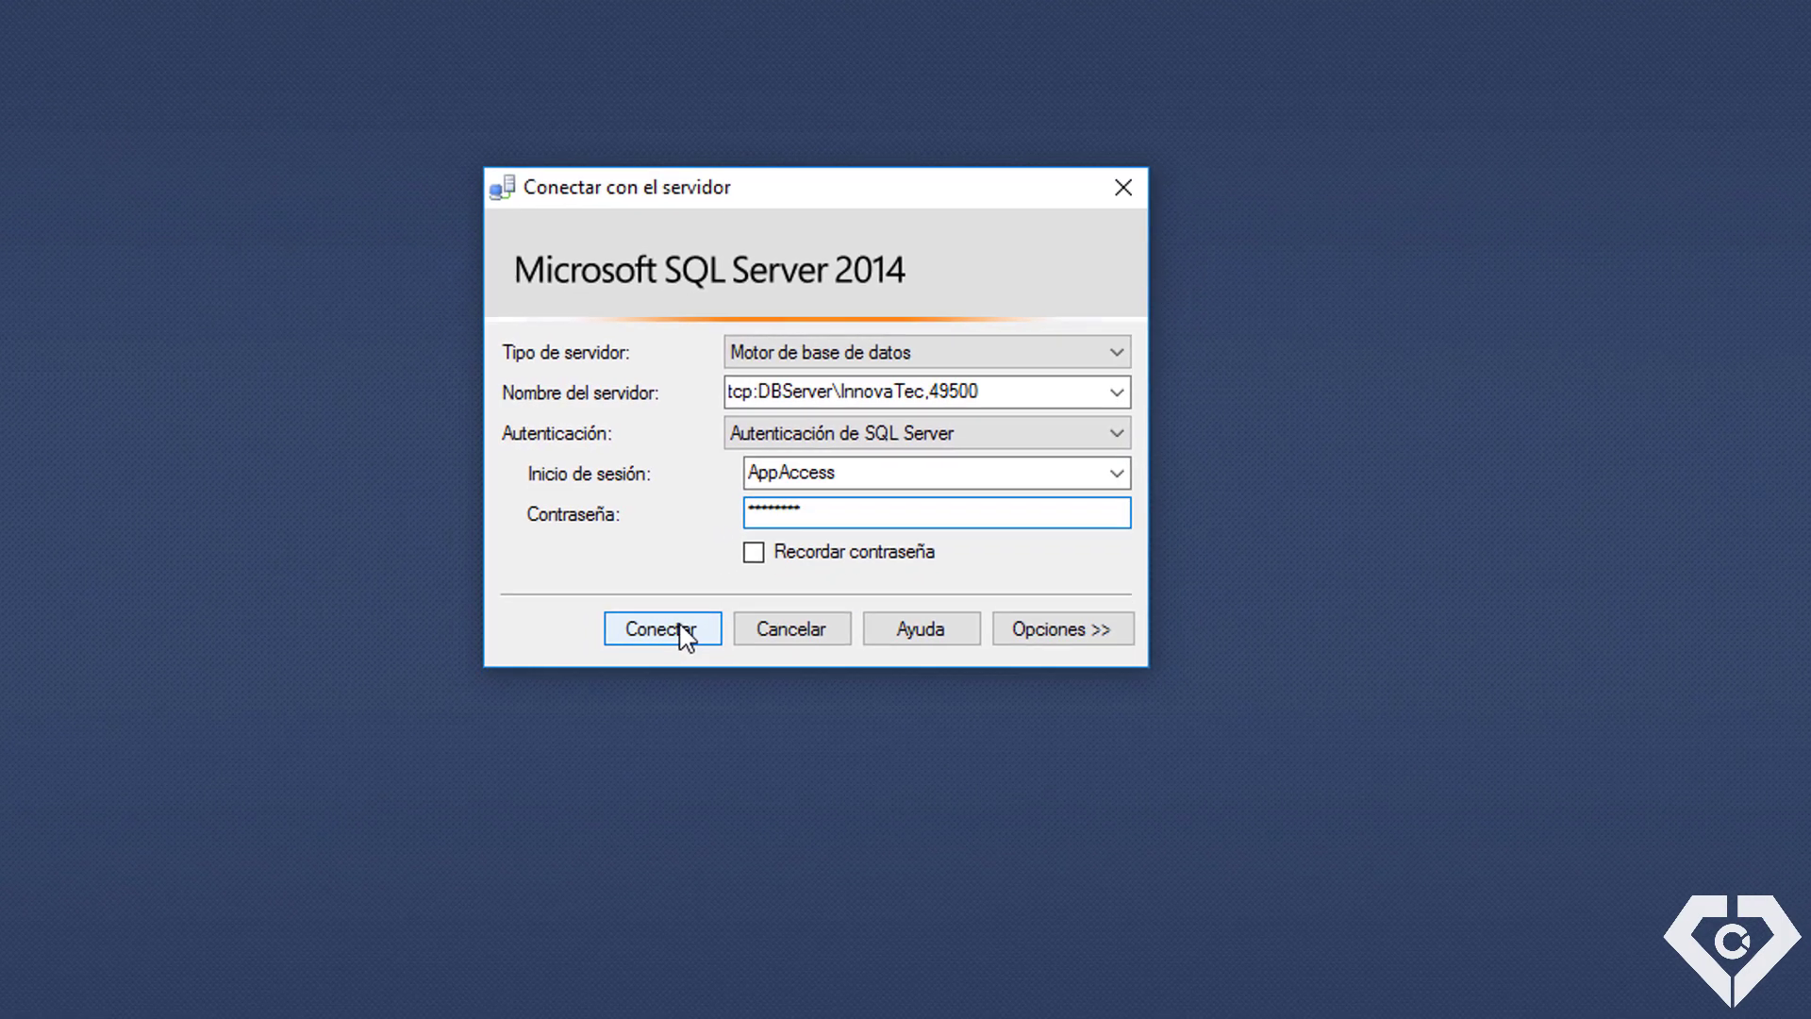
{"action": "left_click", "coordinate": [681, 627]}
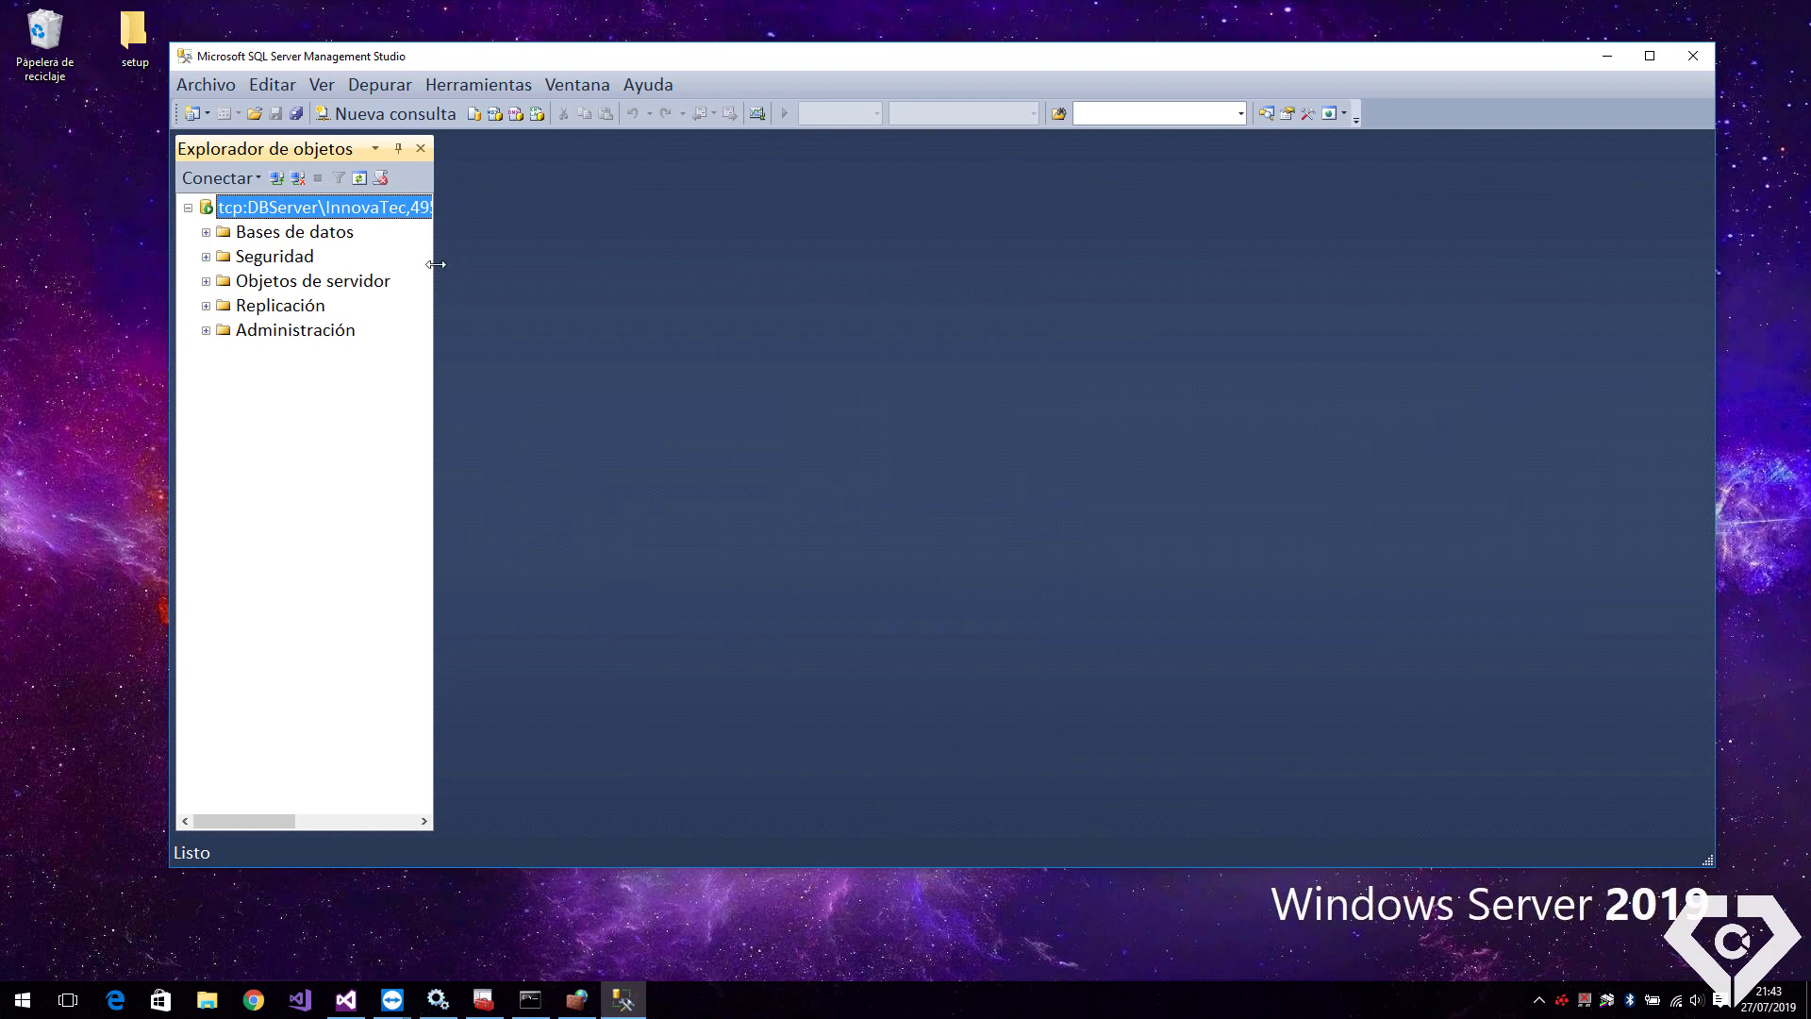
Run 'select * from users' in a new query against the MyCompany database
{"action": "left_click_drag", "start_coordinate": [436, 264], "coordinate": [535, 266]}
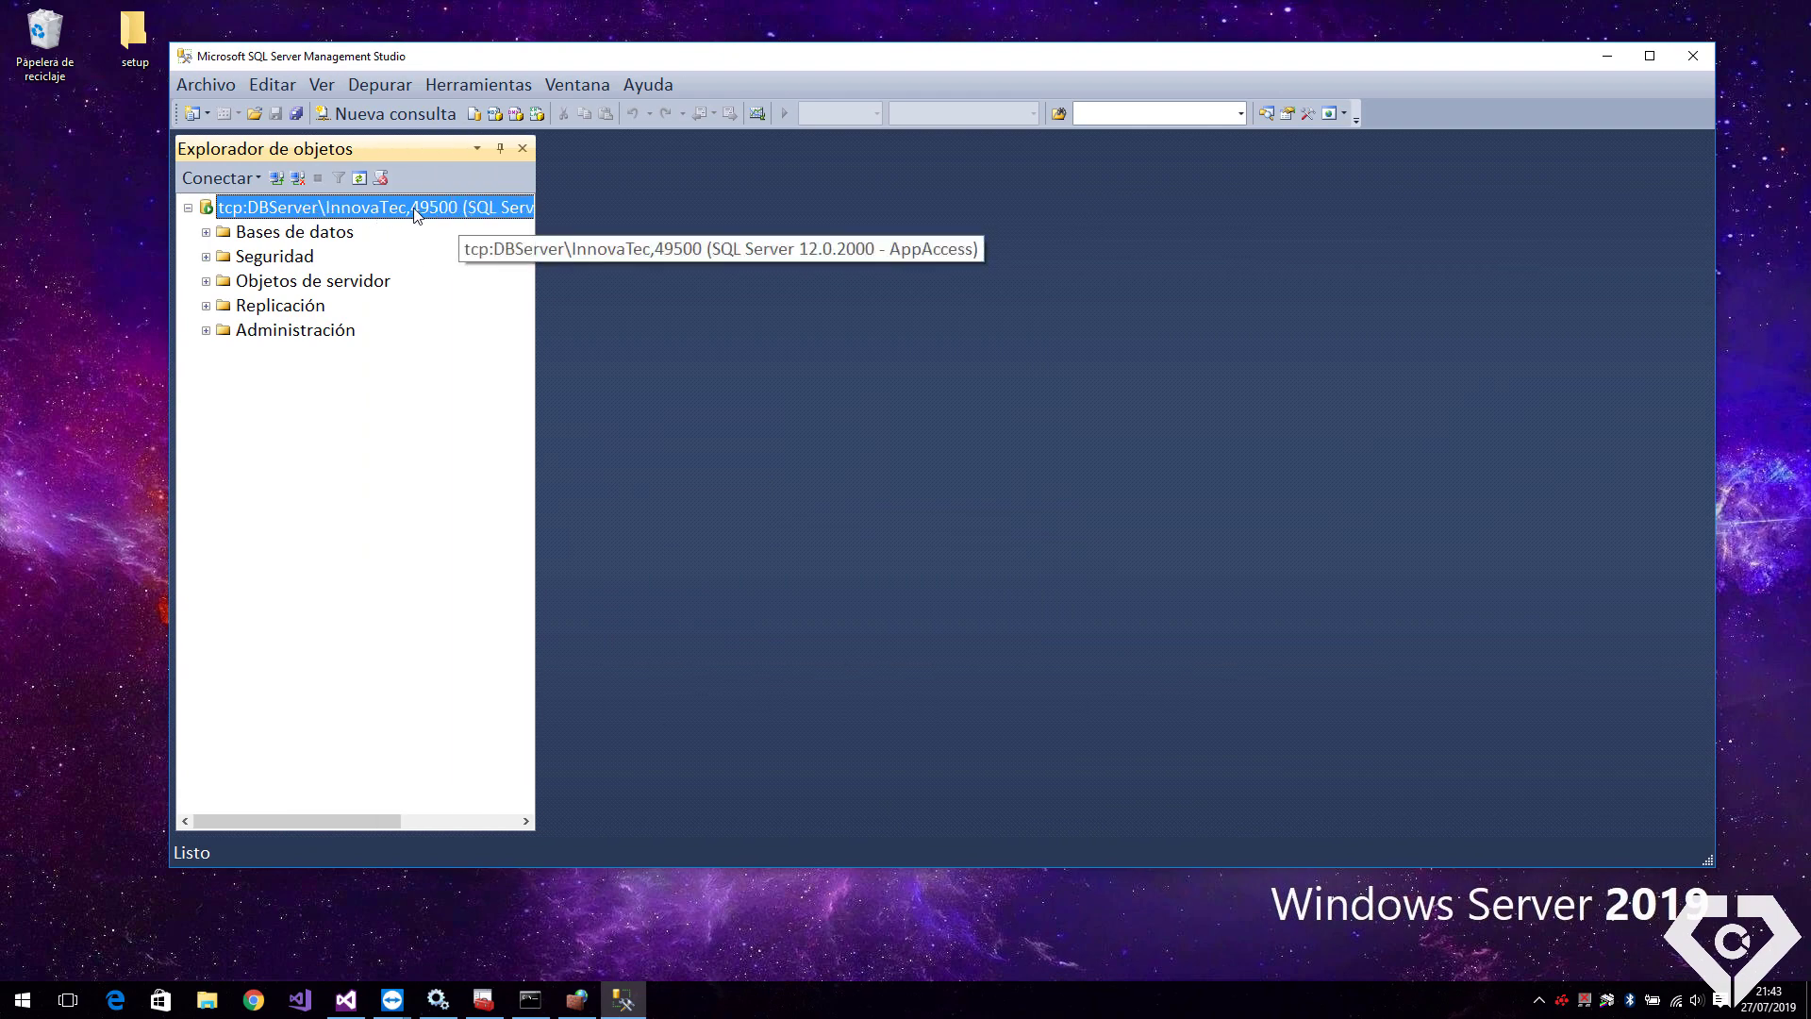
{"action": "left_click", "coordinate": [386, 113]}
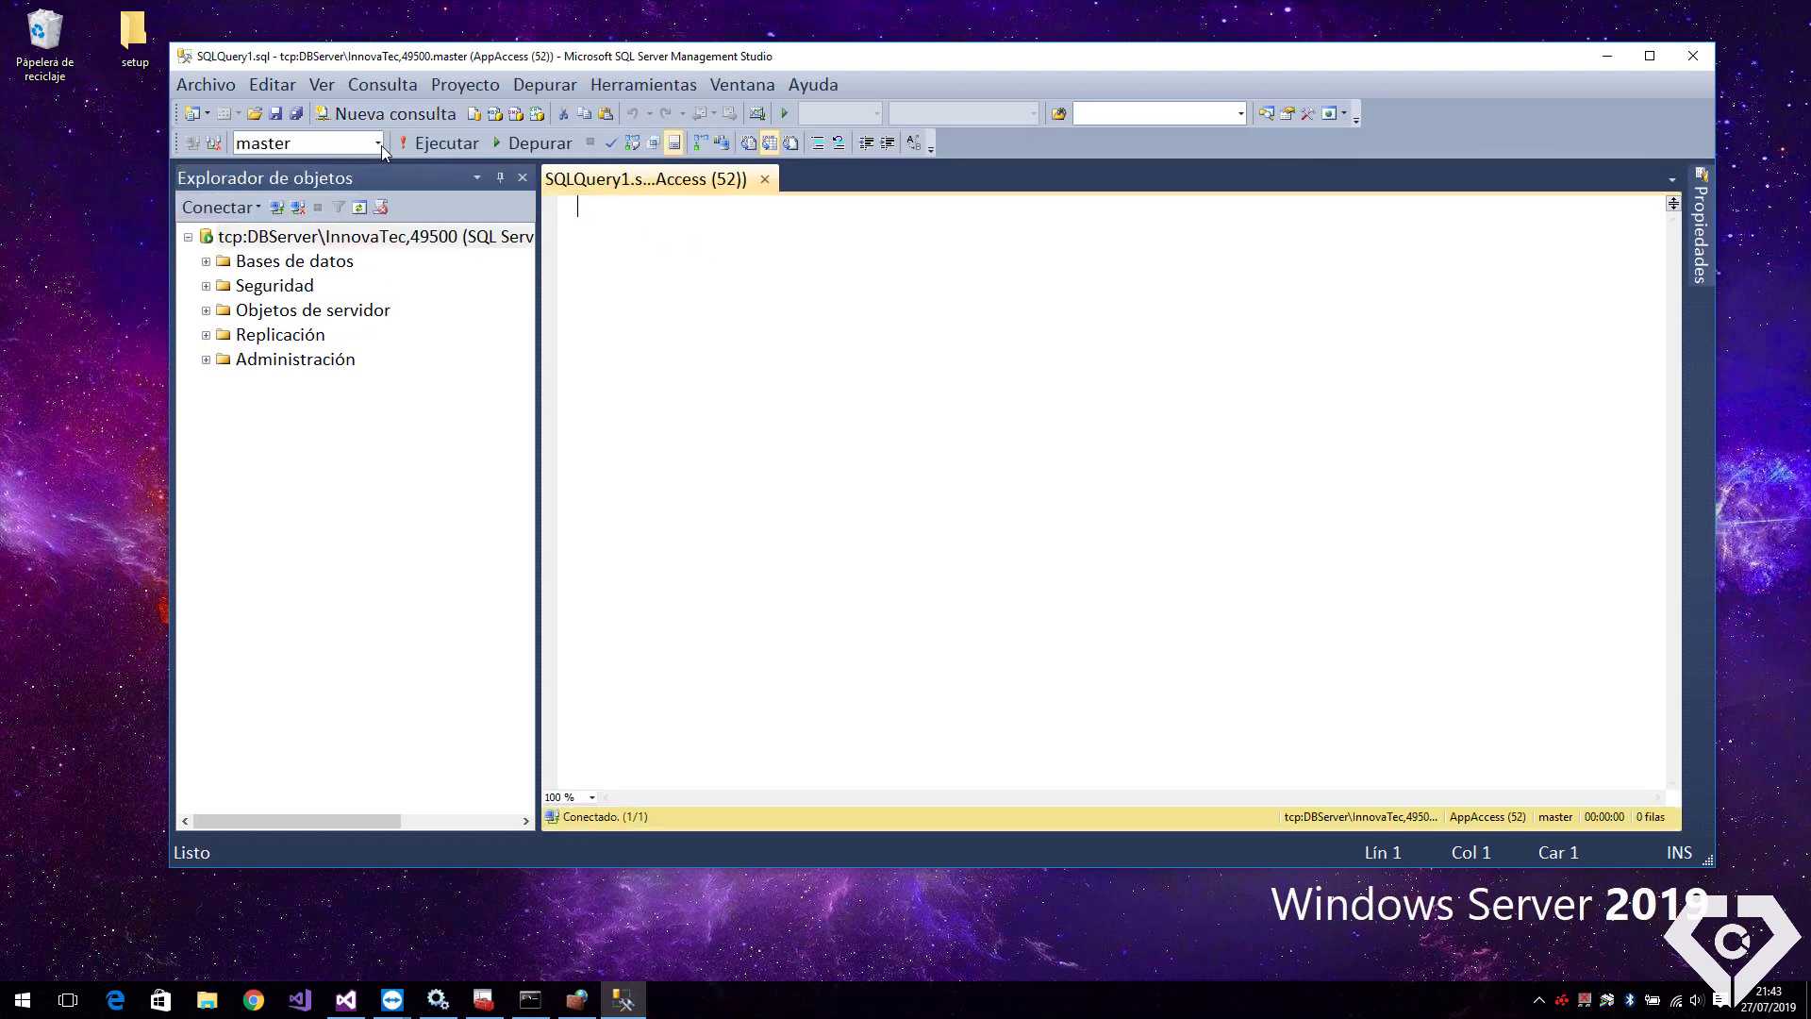
{"action": "left_click", "coordinate": [378, 143]}
{"action": "left_click", "coordinate": [283, 245]}
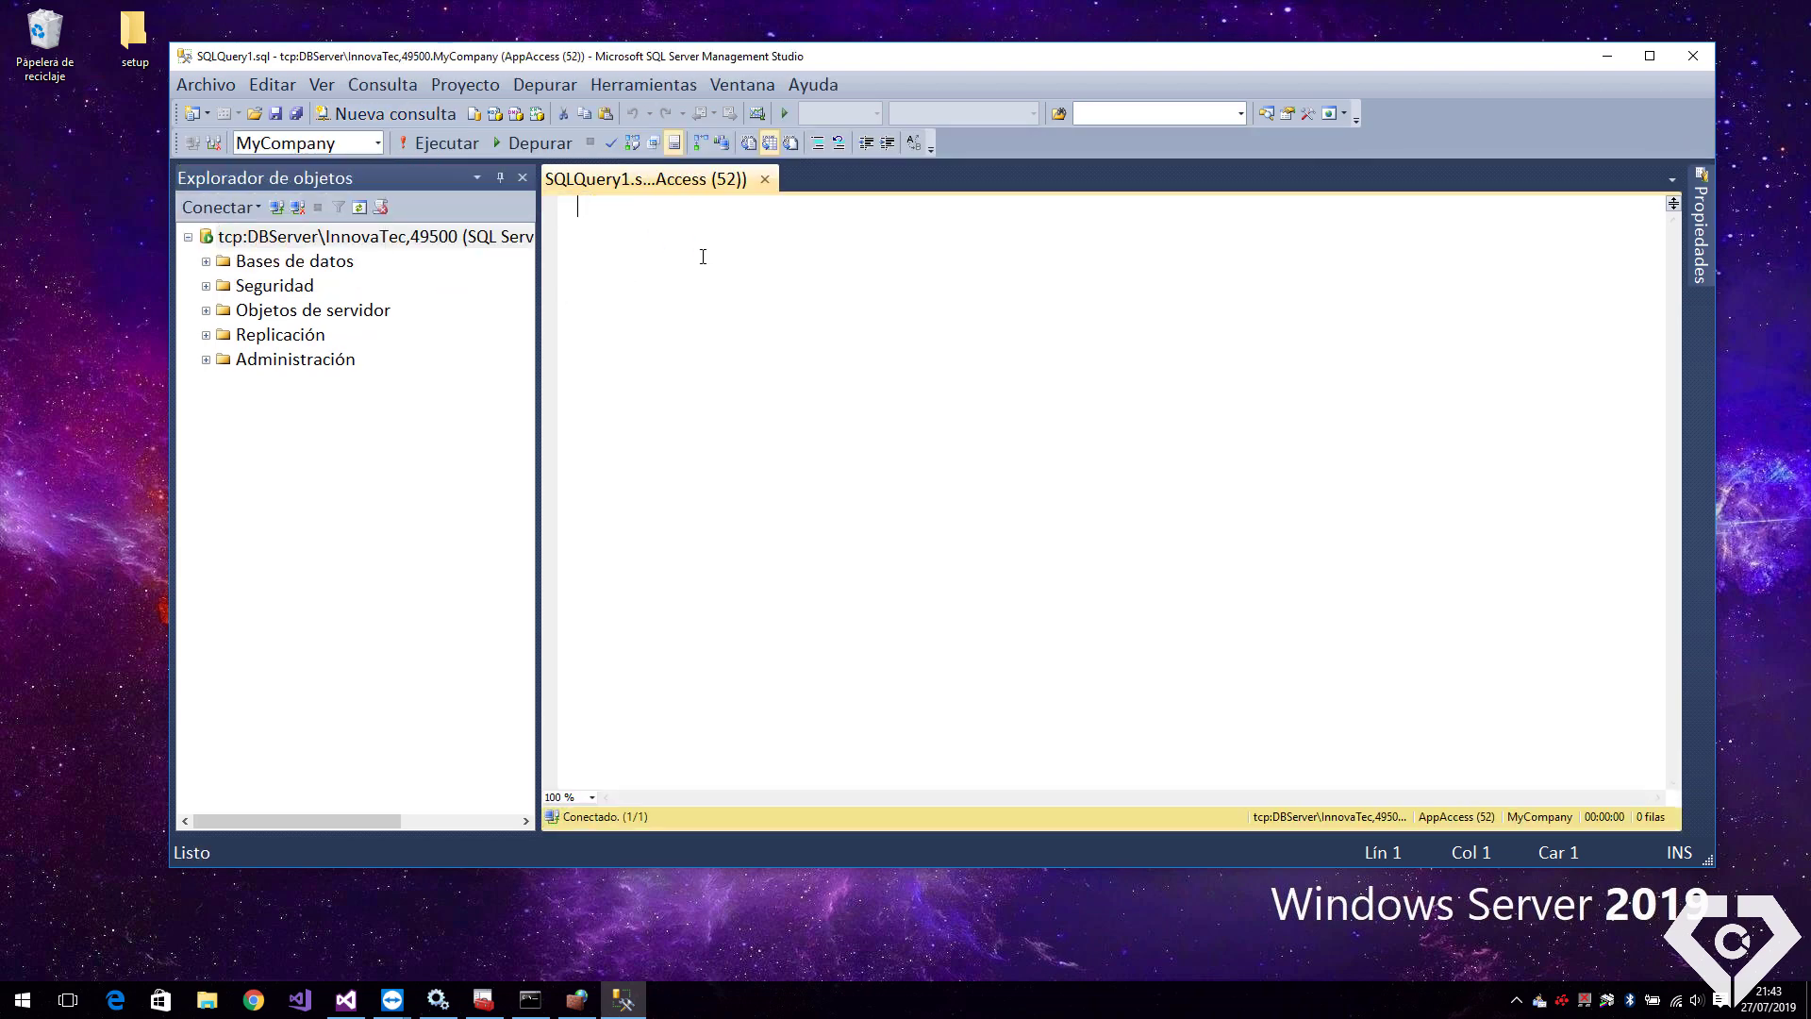
{"action": "type", "text": "select *from "}
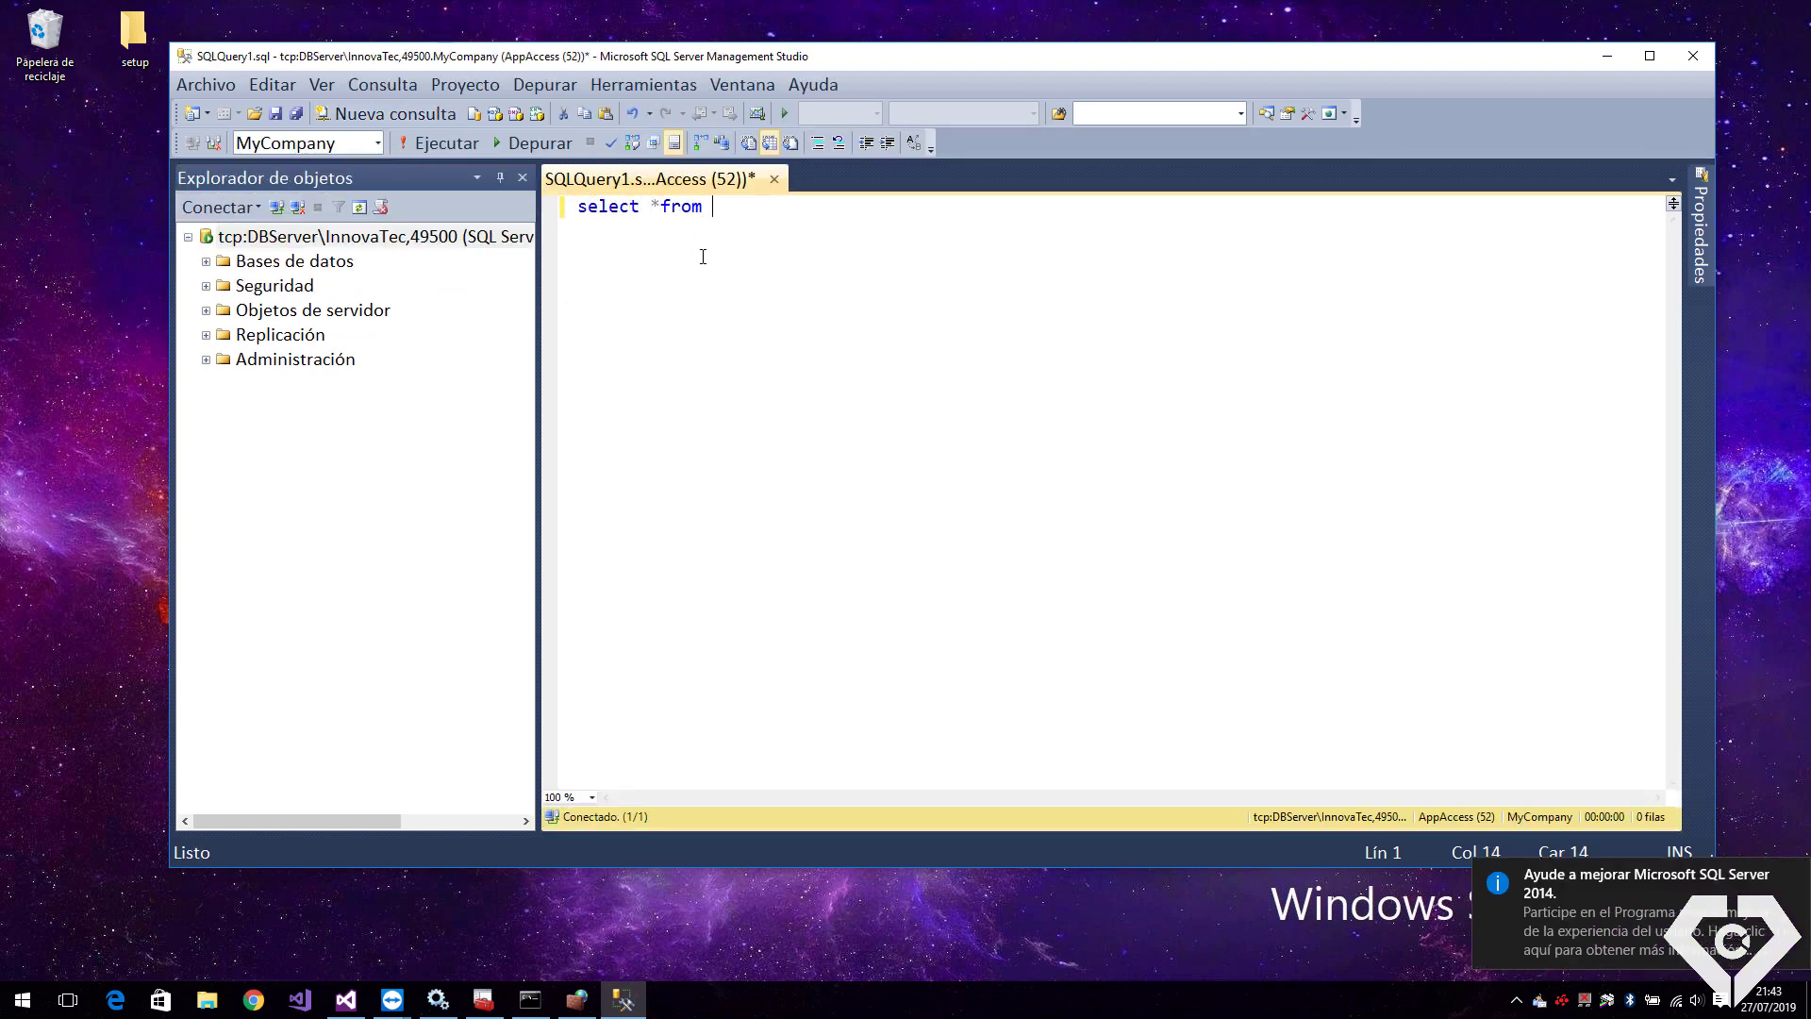
{"action": "type", "text": "users"}
{"action": "key", "text": "shift+Home"}
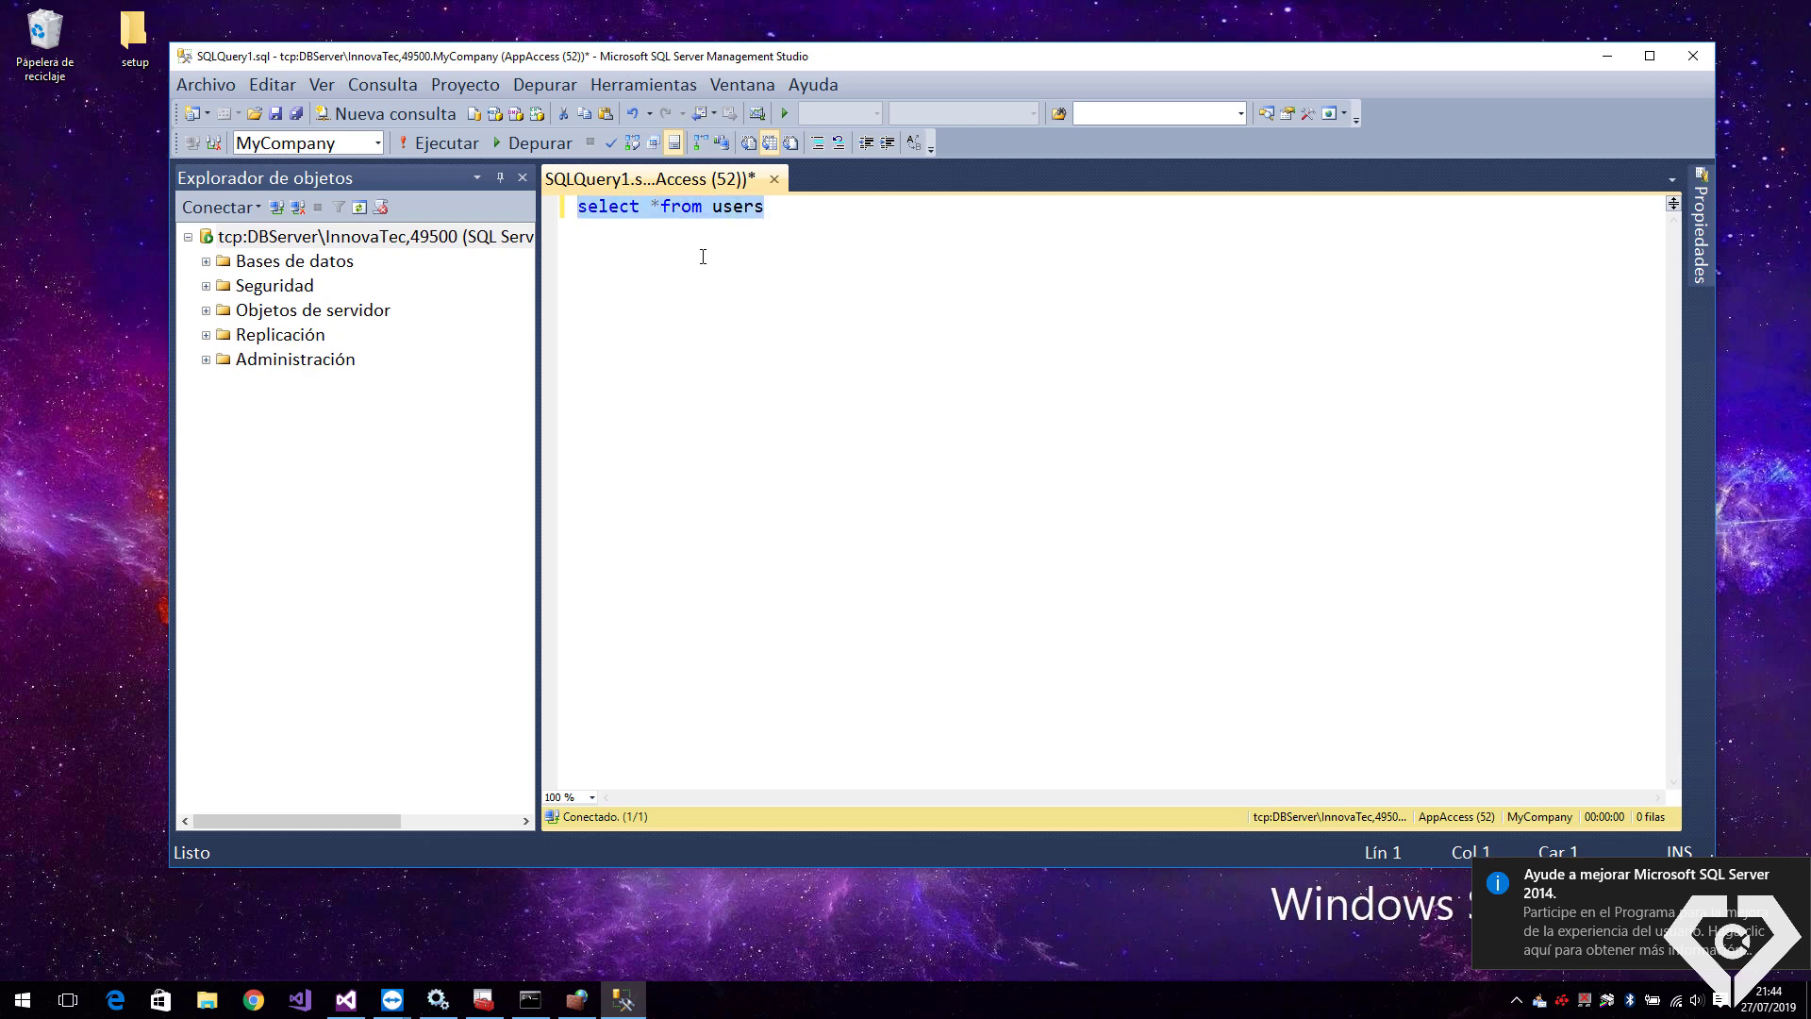
{"action": "key", "text": "F5"}
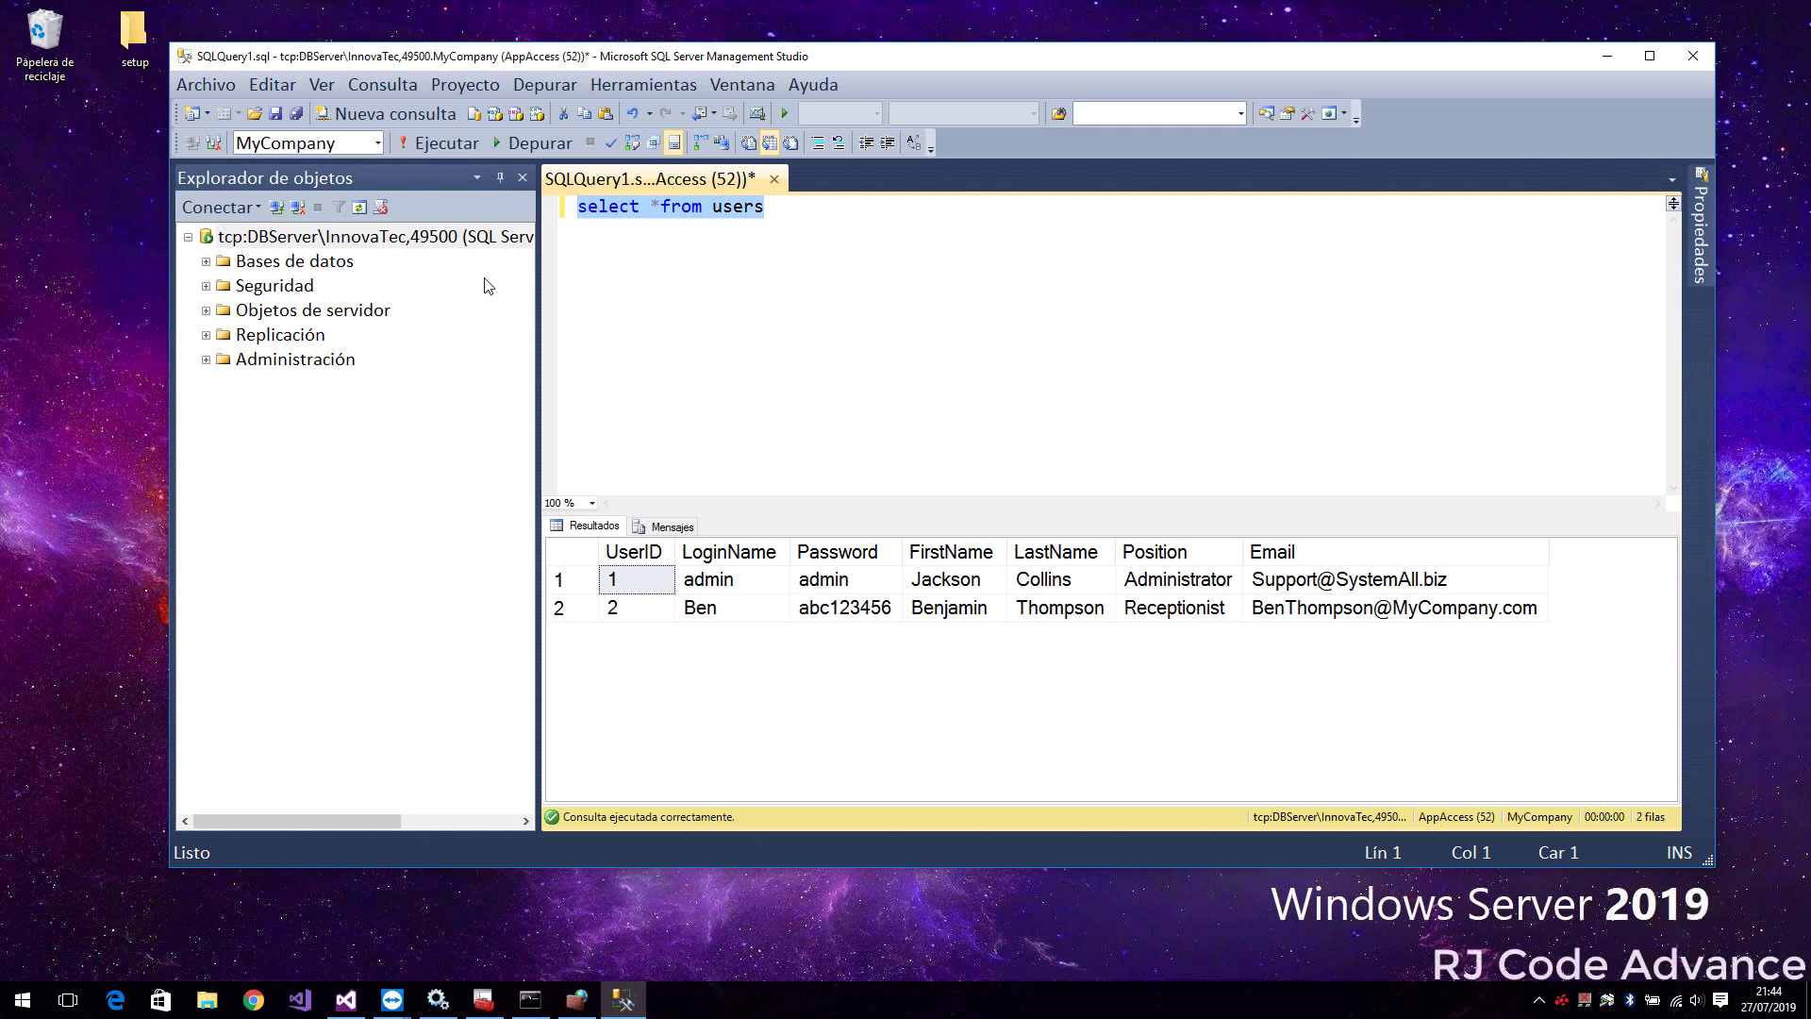
Copy the tcp:DBServer\InnovaTec,49500 server address, then minimize SSMS and bring up Visual Studio
{"action": "left_click", "coordinate": [360, 240]}
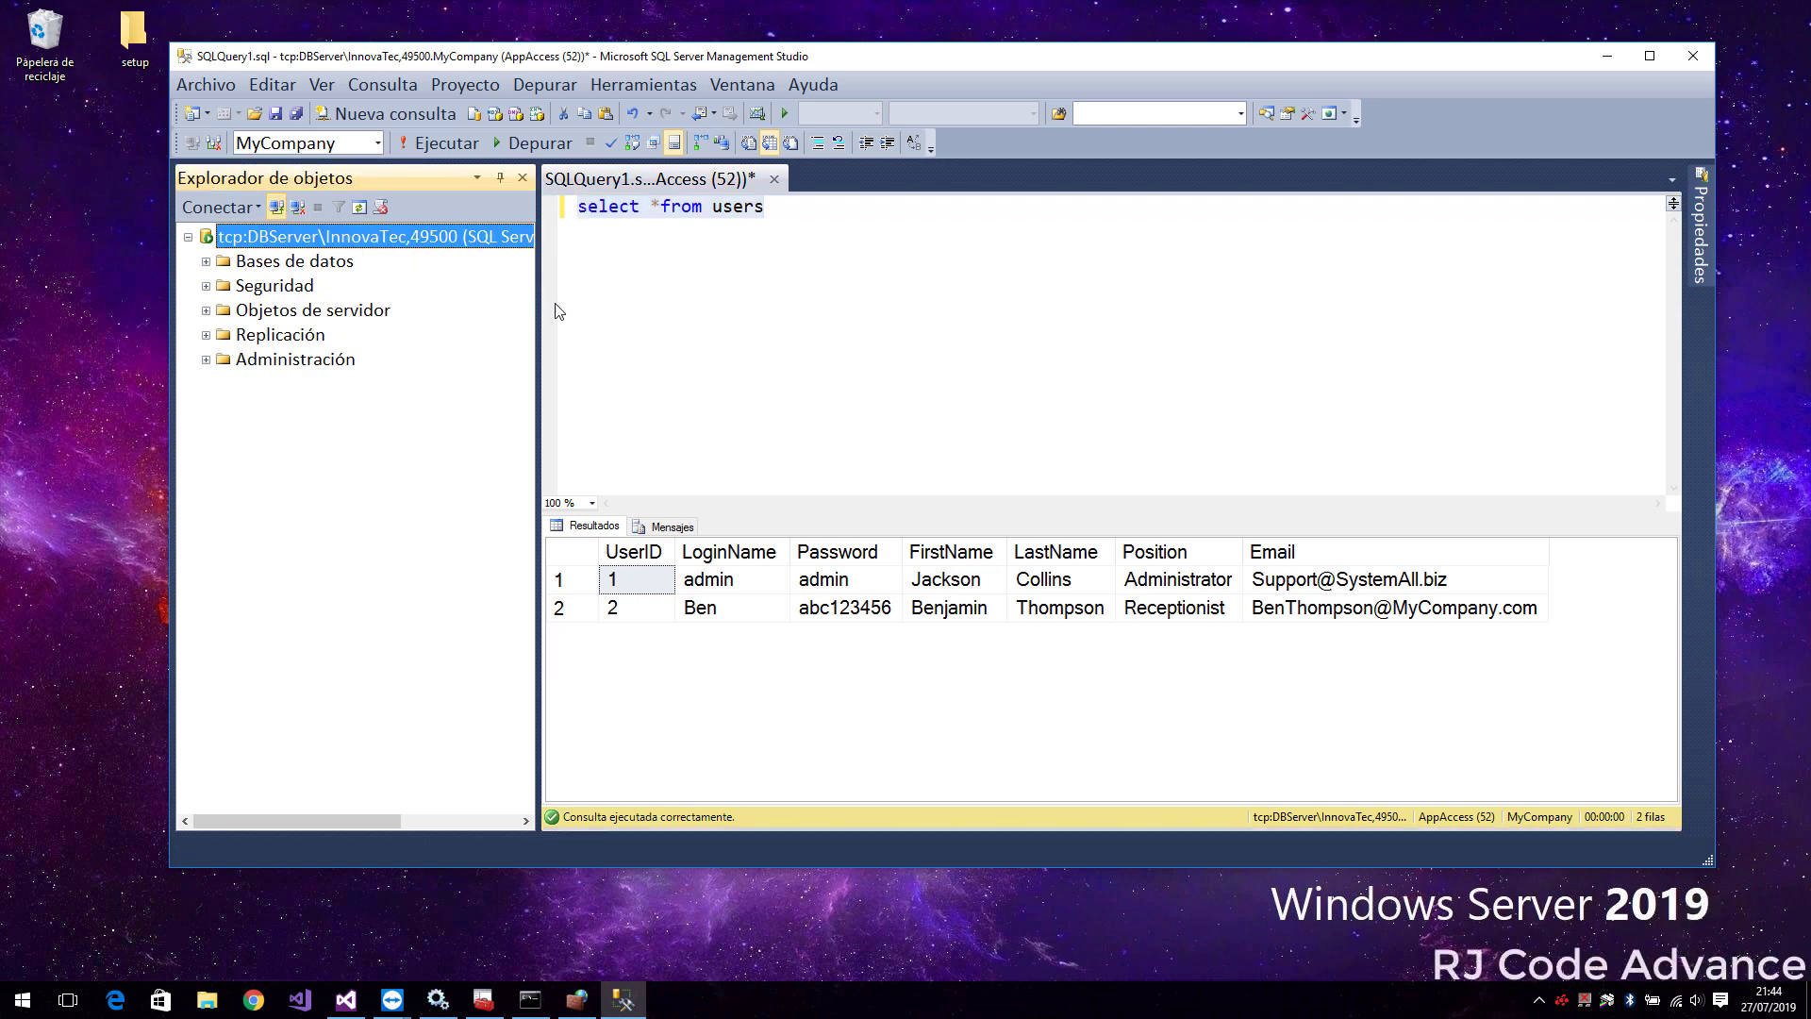
{"action": "right_click", "coordinate": [1007, 390]}
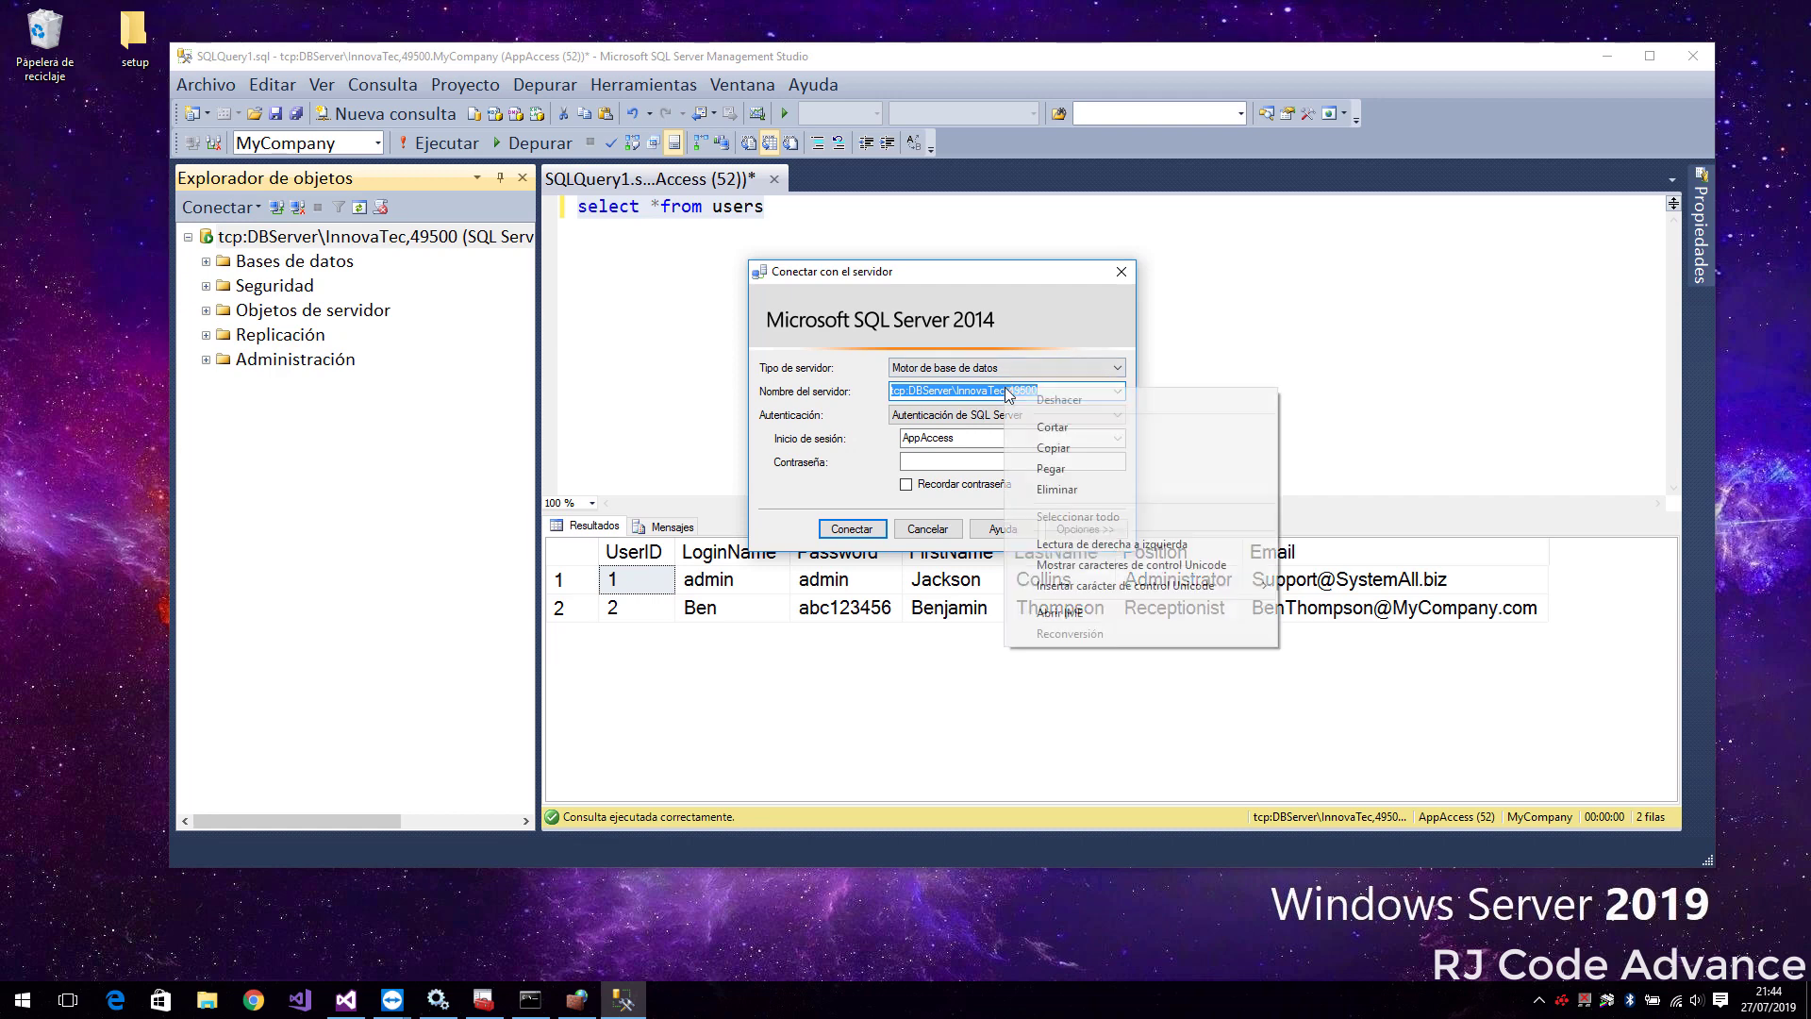
{"action": "left_click", "coordinate": [1068, 449]}
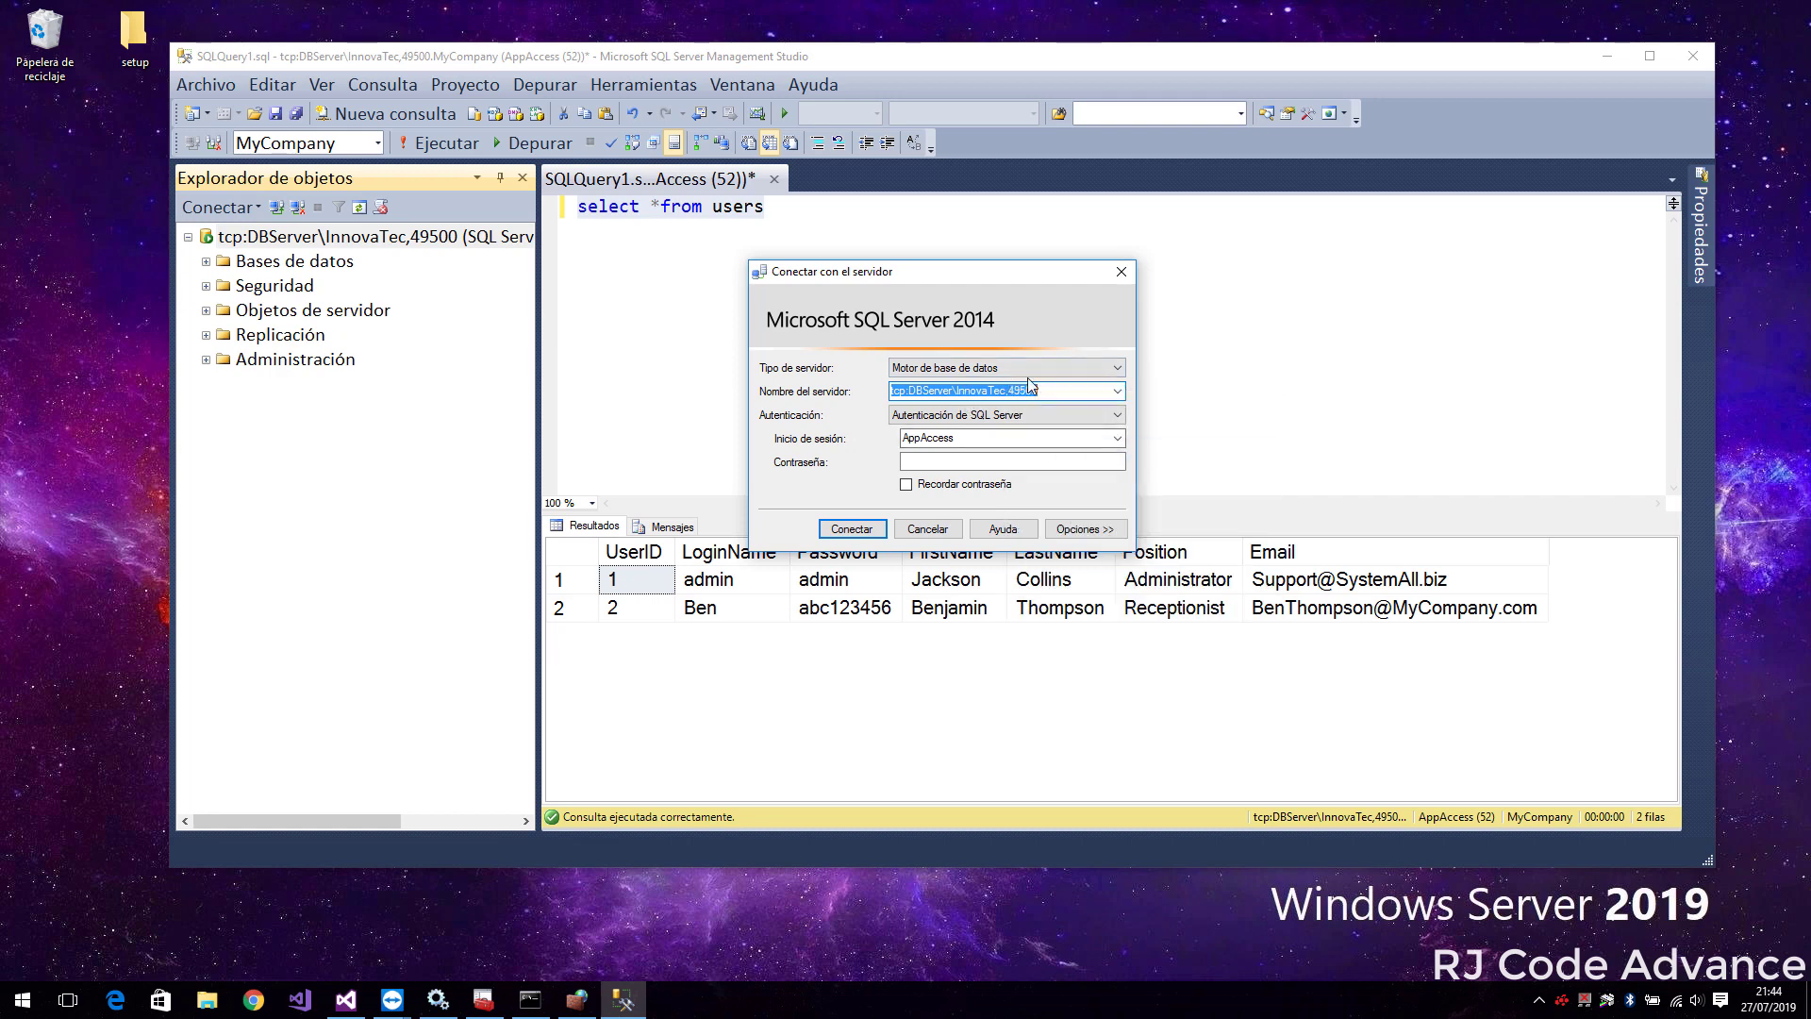
{"action": "left_click", "coordinate": [1121, 272]}
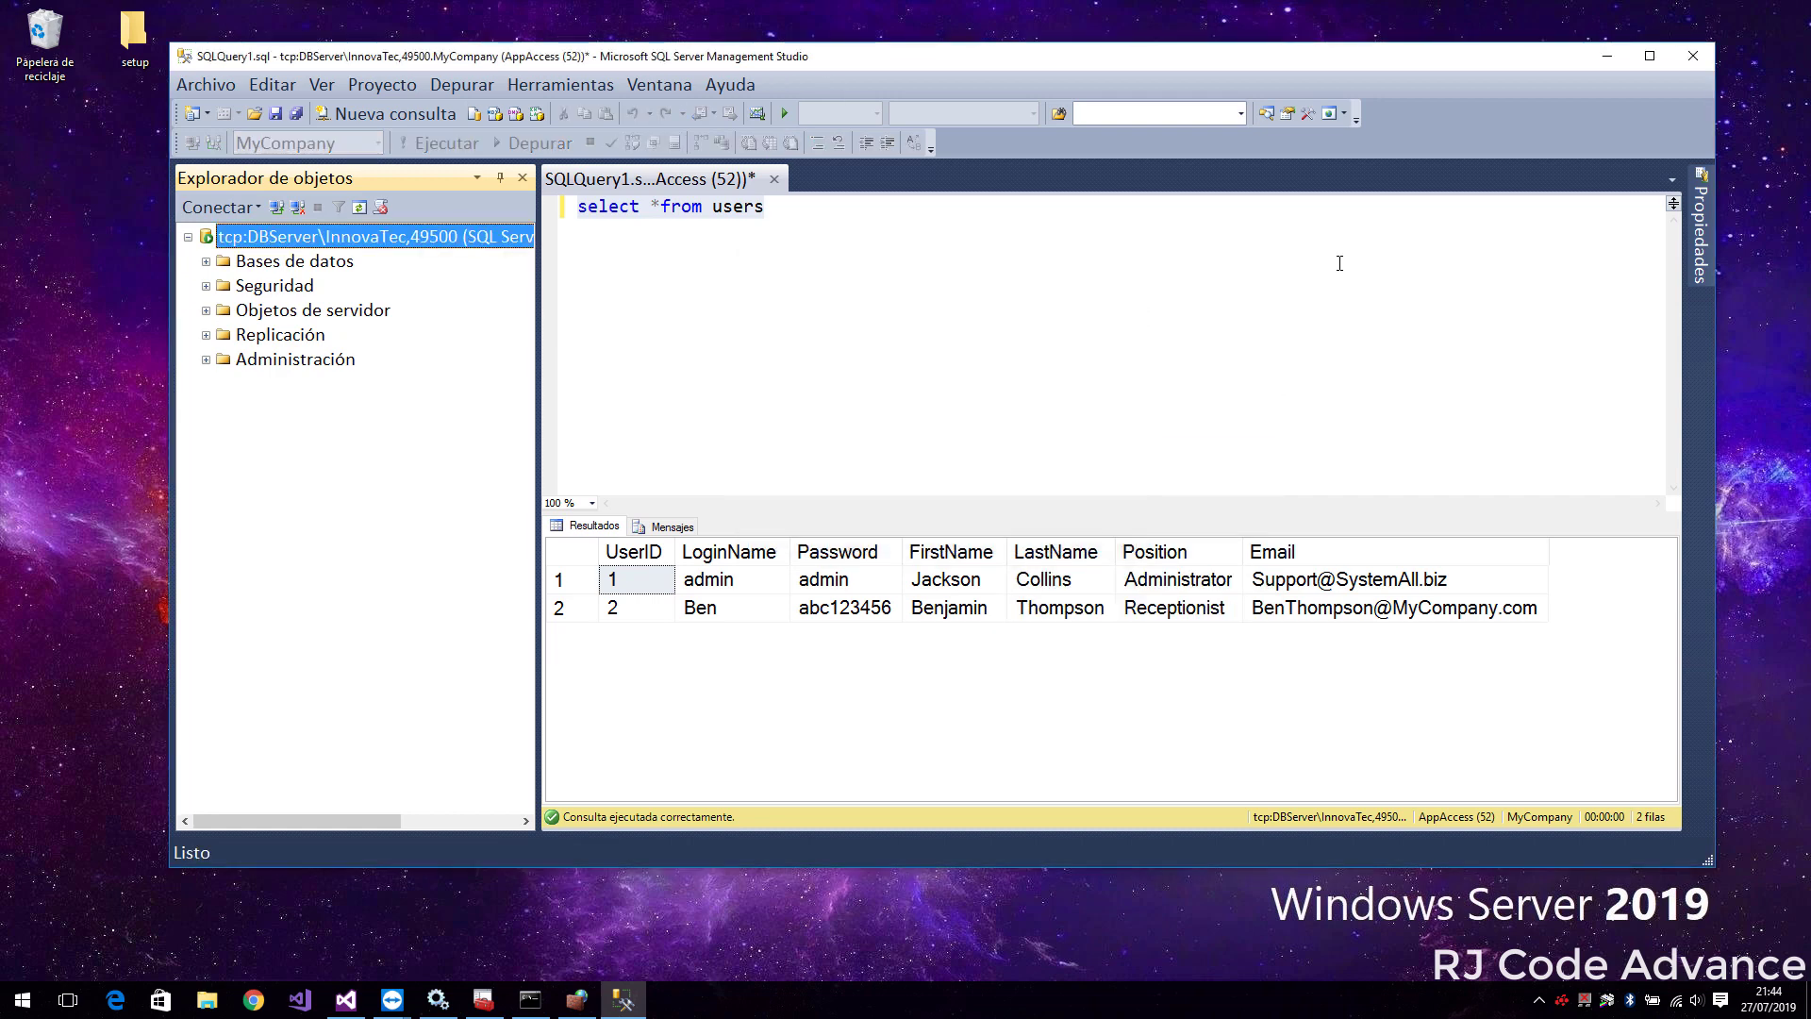
{"action": "left_click", "coordinate": [1607, 56]}
{"action": "left_click", "coordinate": [345, 1000]}
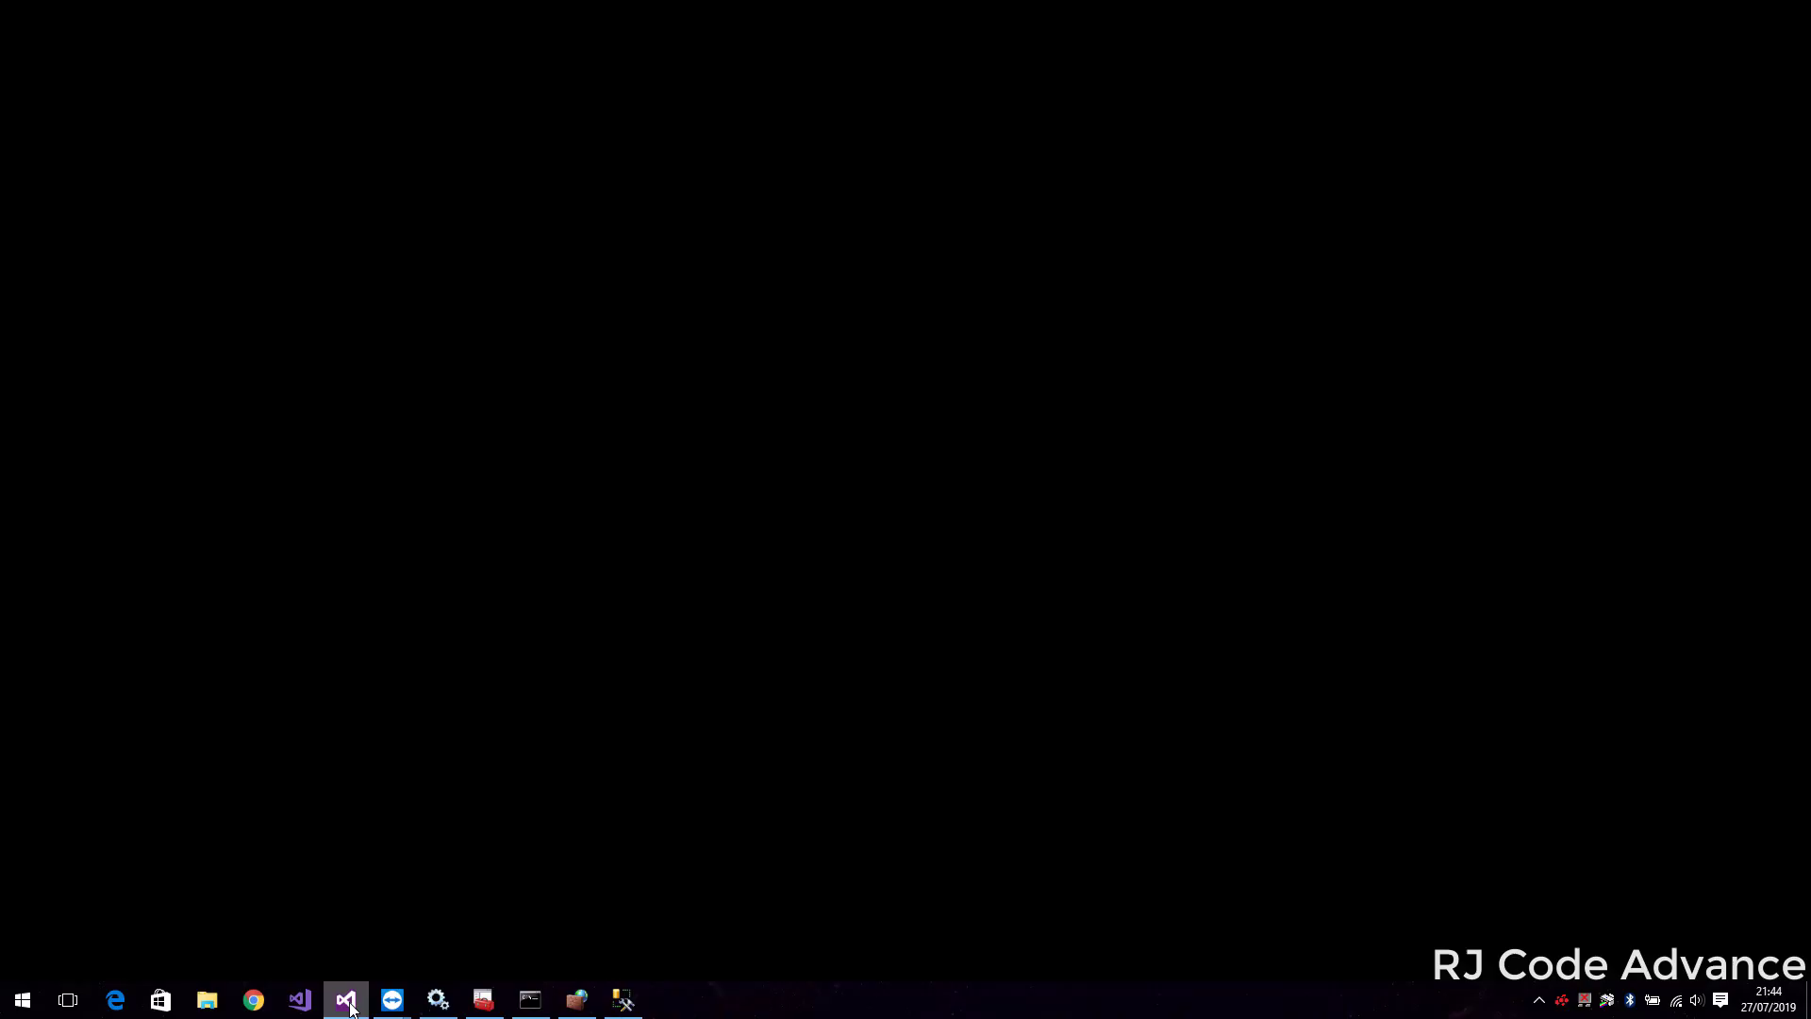
Replace the connection string's server name with the copied tcp:DBServer\InnovaTec,49500 address
{"action": "left_click", "coordinate": [1013, 443]}
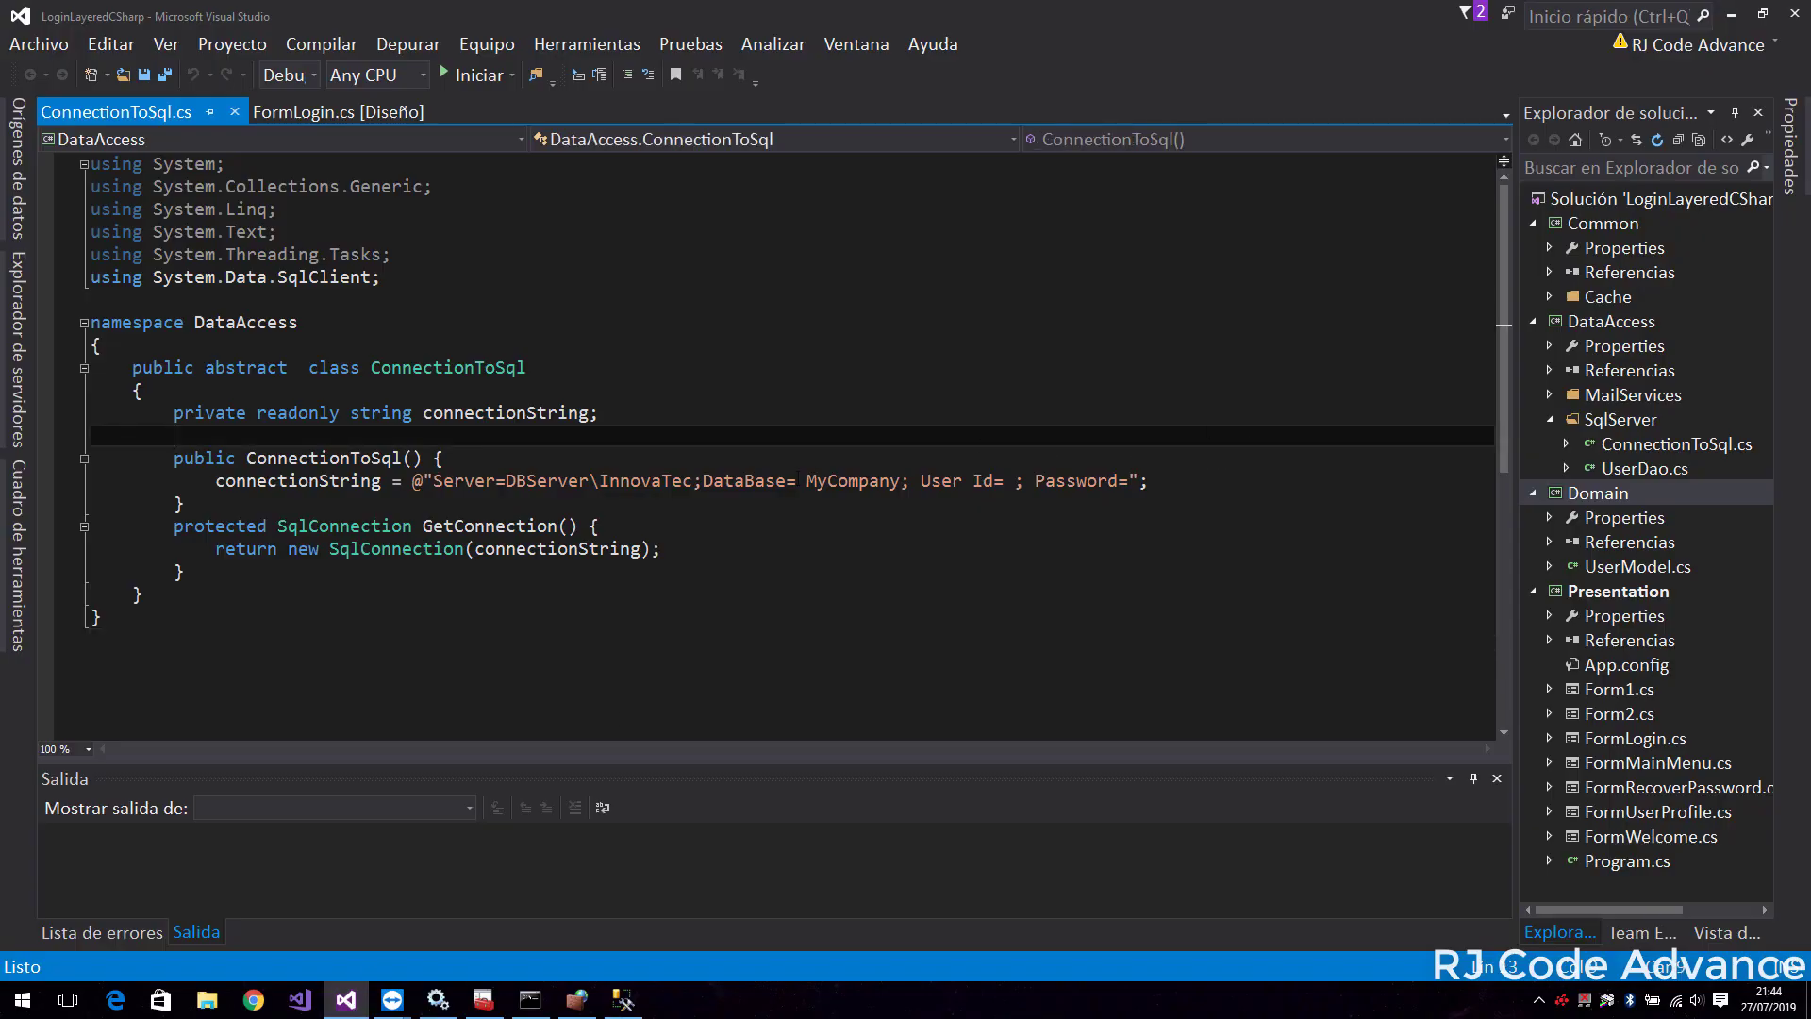
{"action": "left_click_drag", "start_coordinate": [505, 480], "coordinate": [685, 481]}
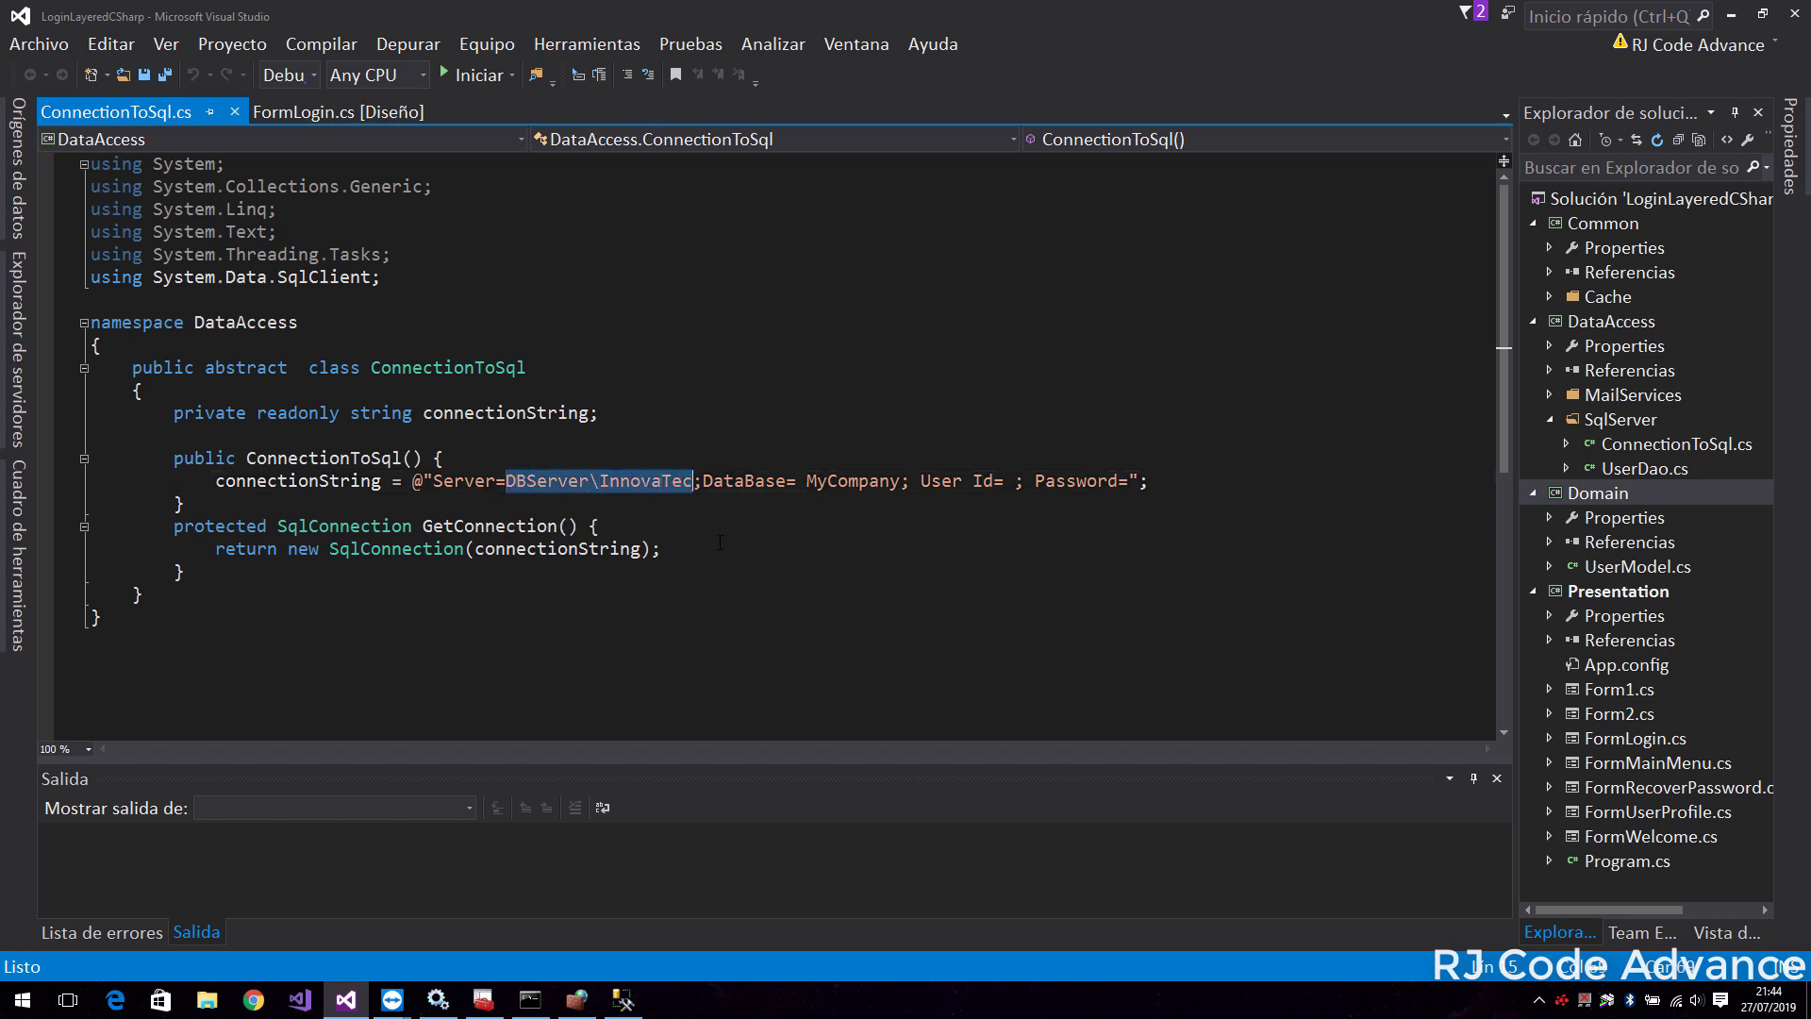
{"action": "type", "text": "tcp:DBServer\\InnovaTec,49500"}
{"action": "left_click_drag", "start_coordinate": [796, 481], "coordinate": [547, 481]}
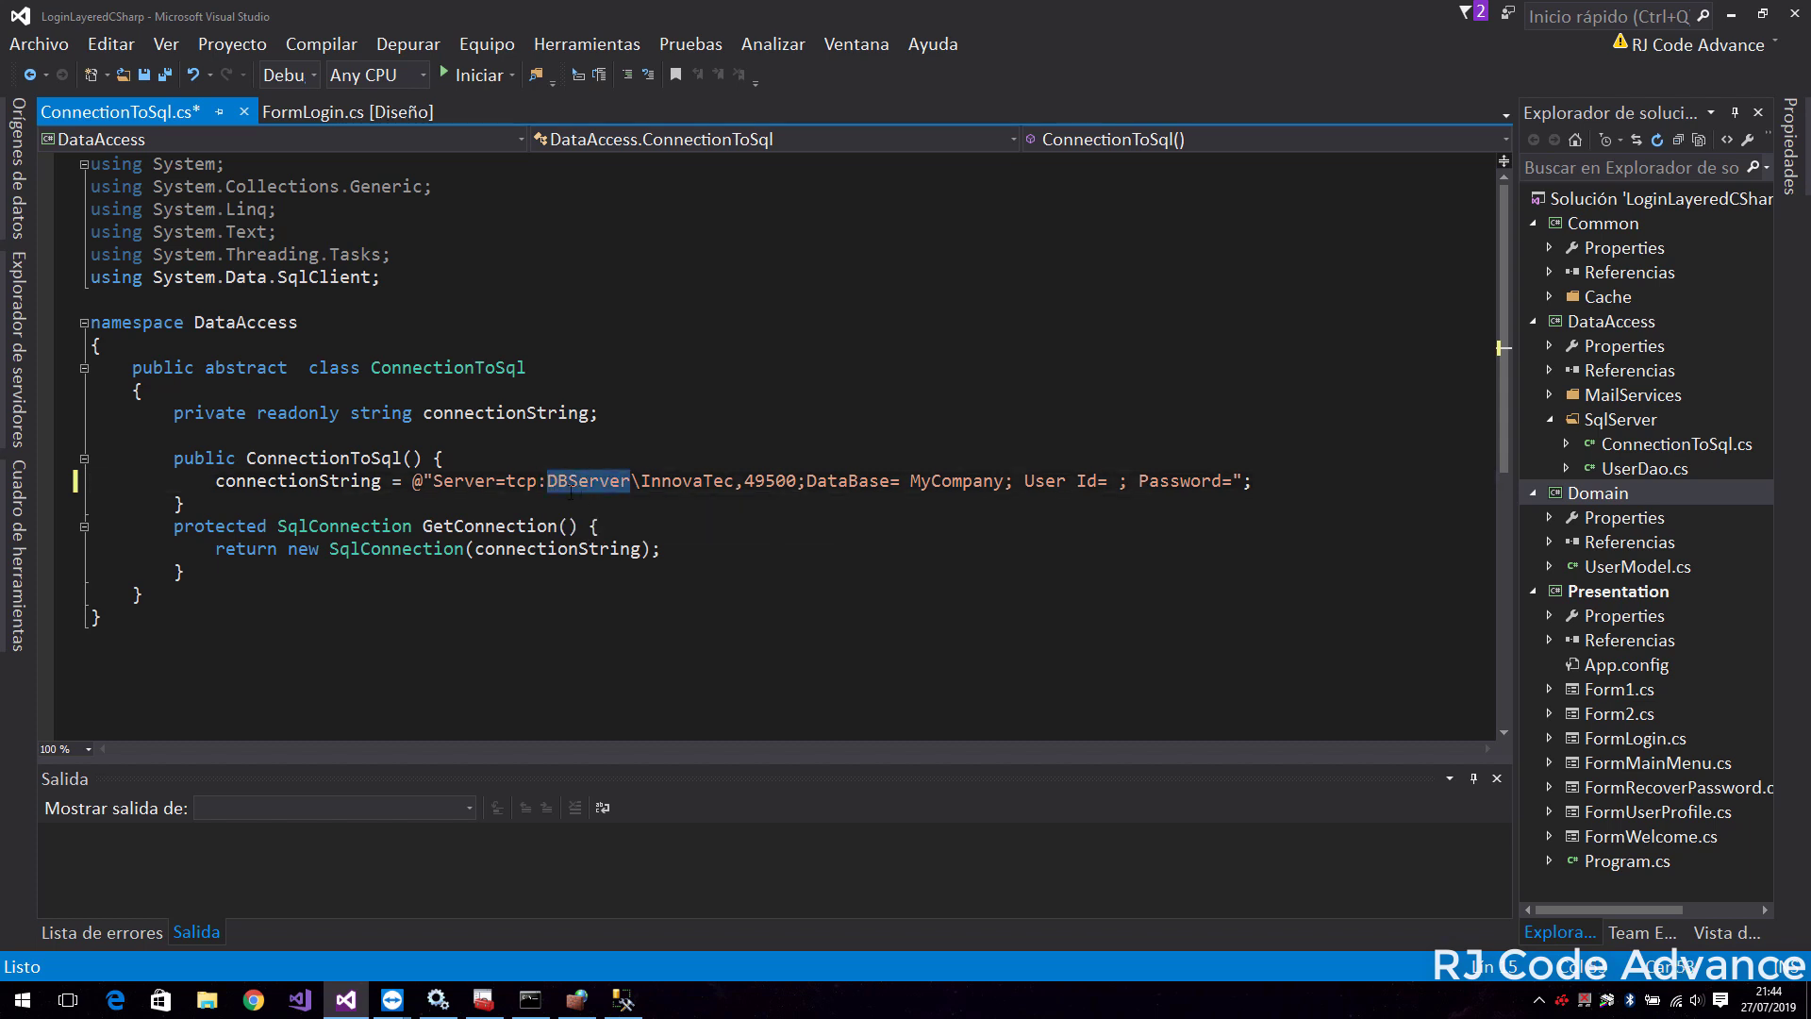
Set User Id to AppAccess, fill in the app's password, then save and build
{"action": "left_click", "coordinate": [953, 482]}
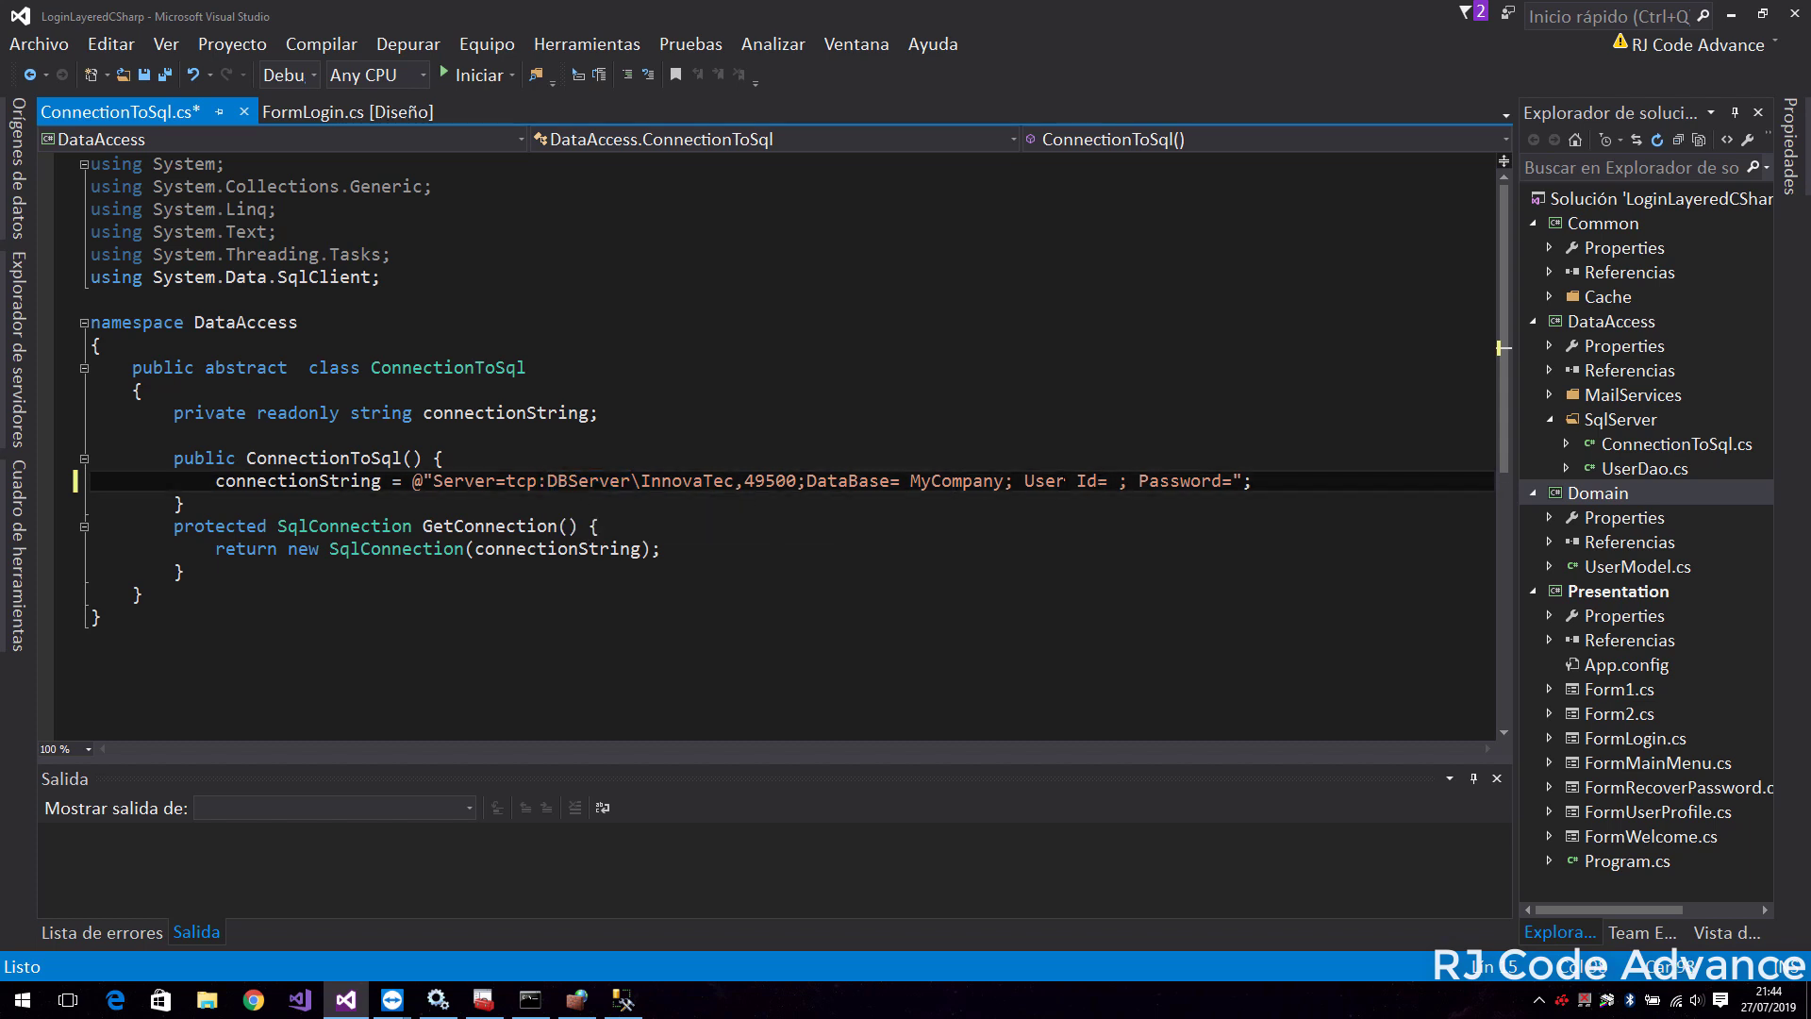
{"action": "type", "text": "AppAccess"}
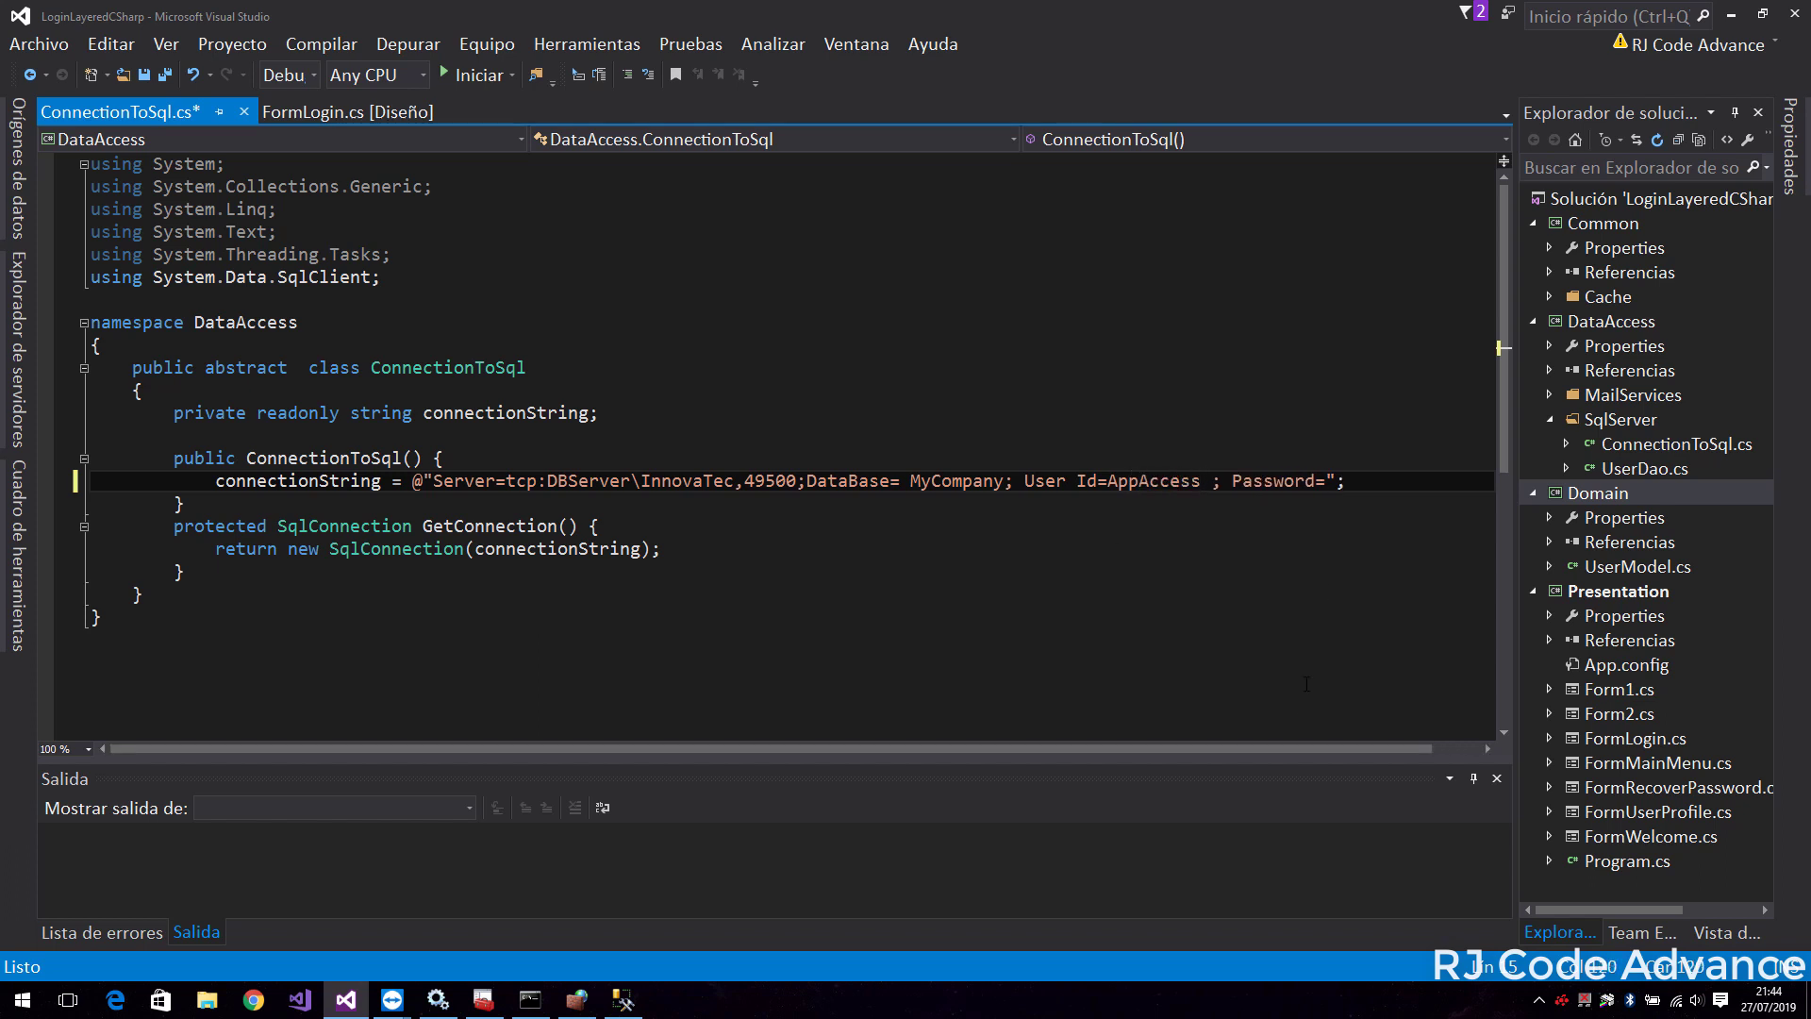
{"action": "left_click_drag", "start_coordinate": [1312, 749], "coordinate": [1358, 751]}
{"action": "type", "text": "admin"}
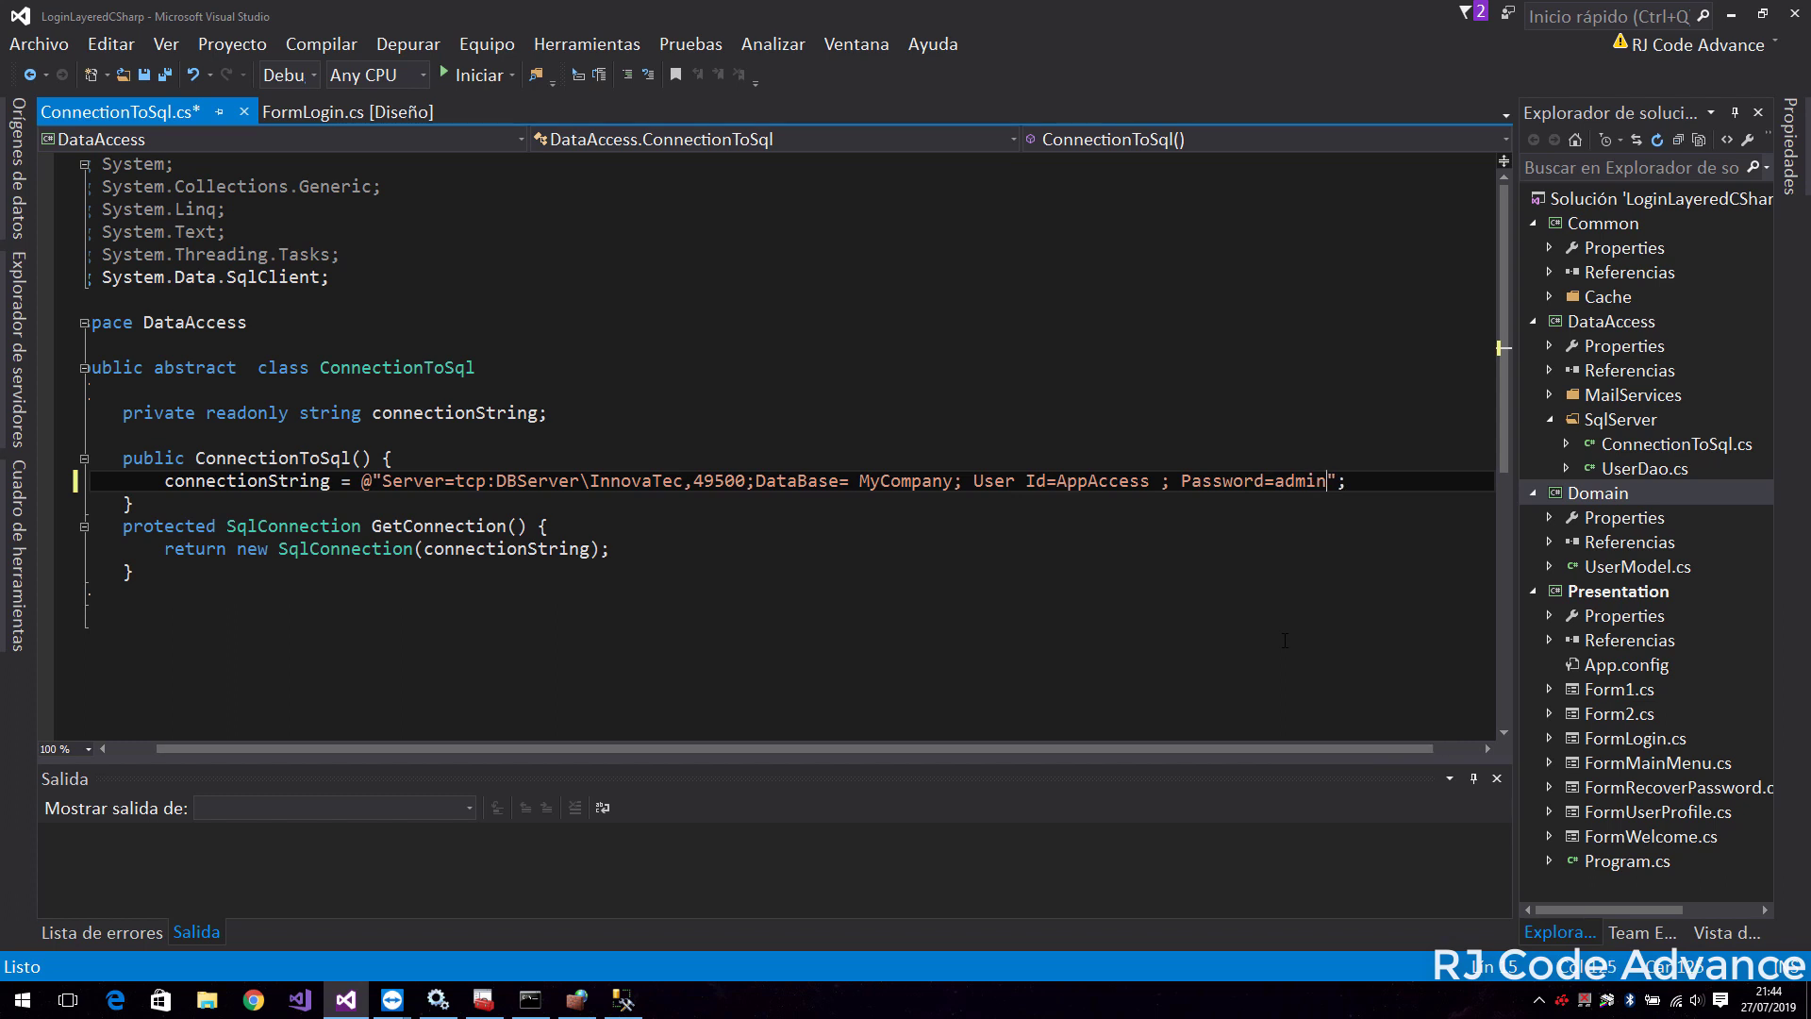
{"action": "type", "text": "123"}
{"action": "key", "text": "F5"}
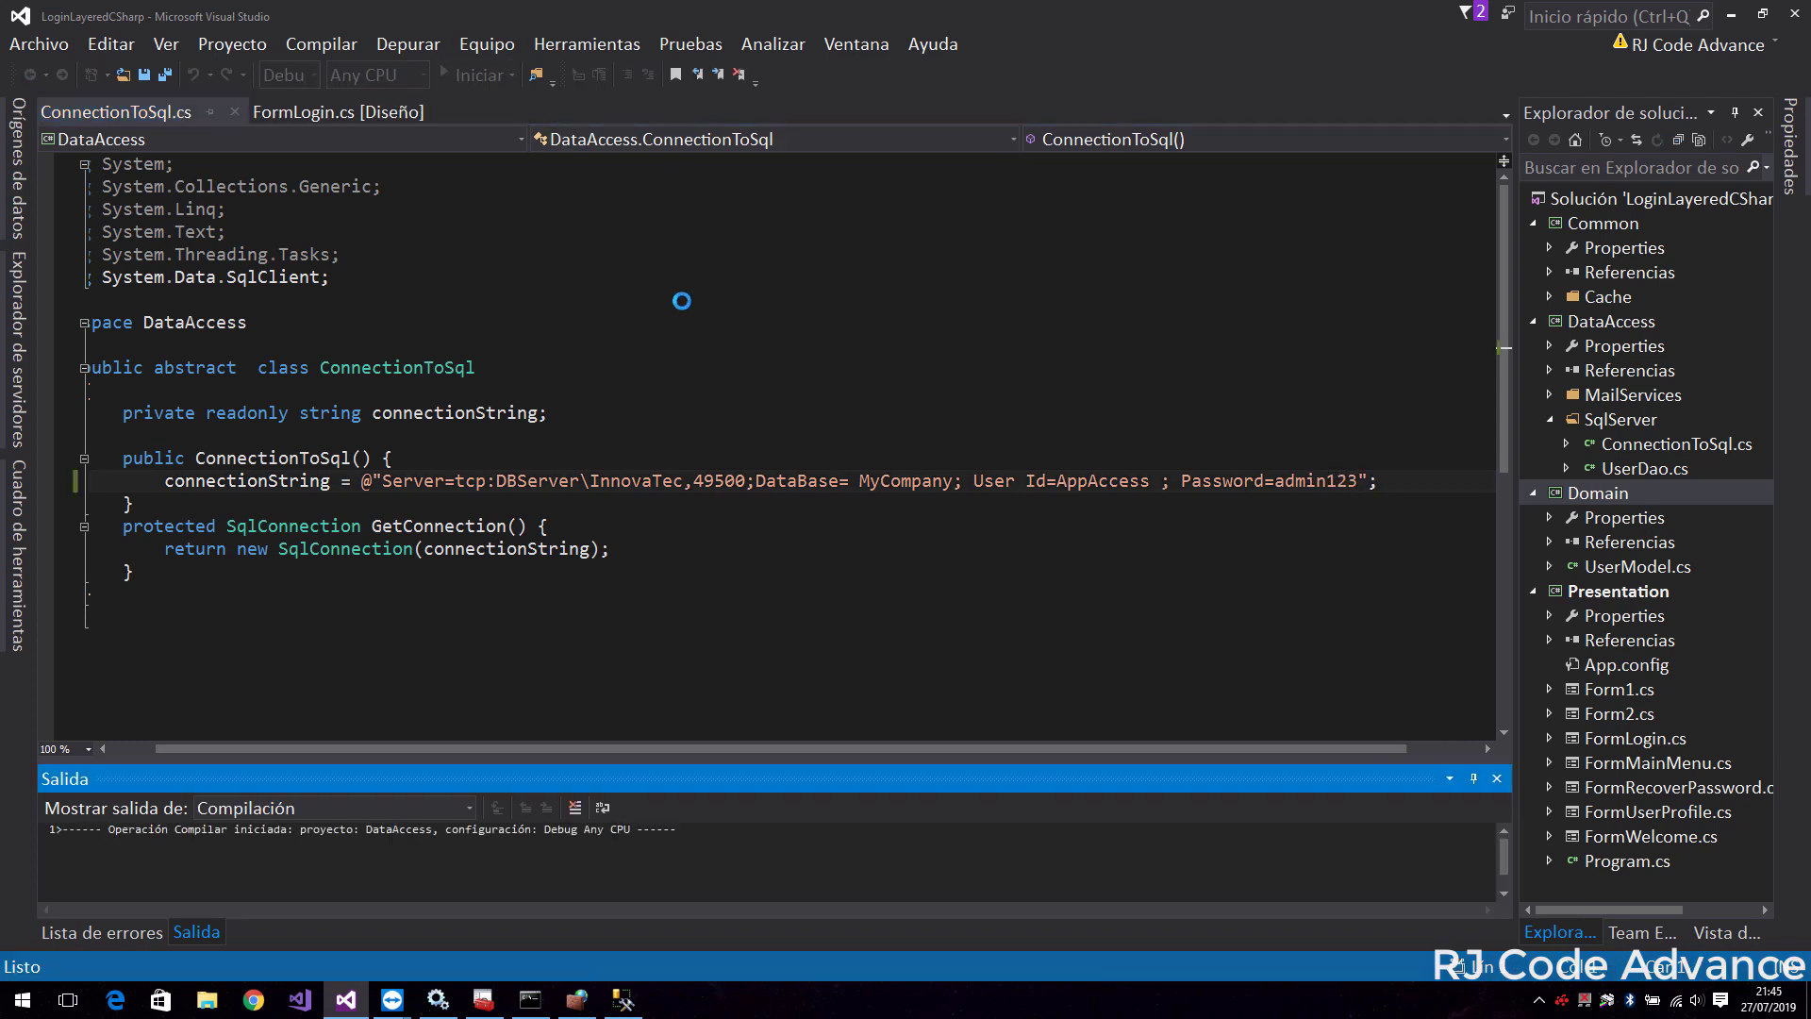
Decline running with build errors and change UserDao's base class from ExecuteCommand to ConnectionToSql
{"action": "left_click", "coordinate": [1076, 525]}
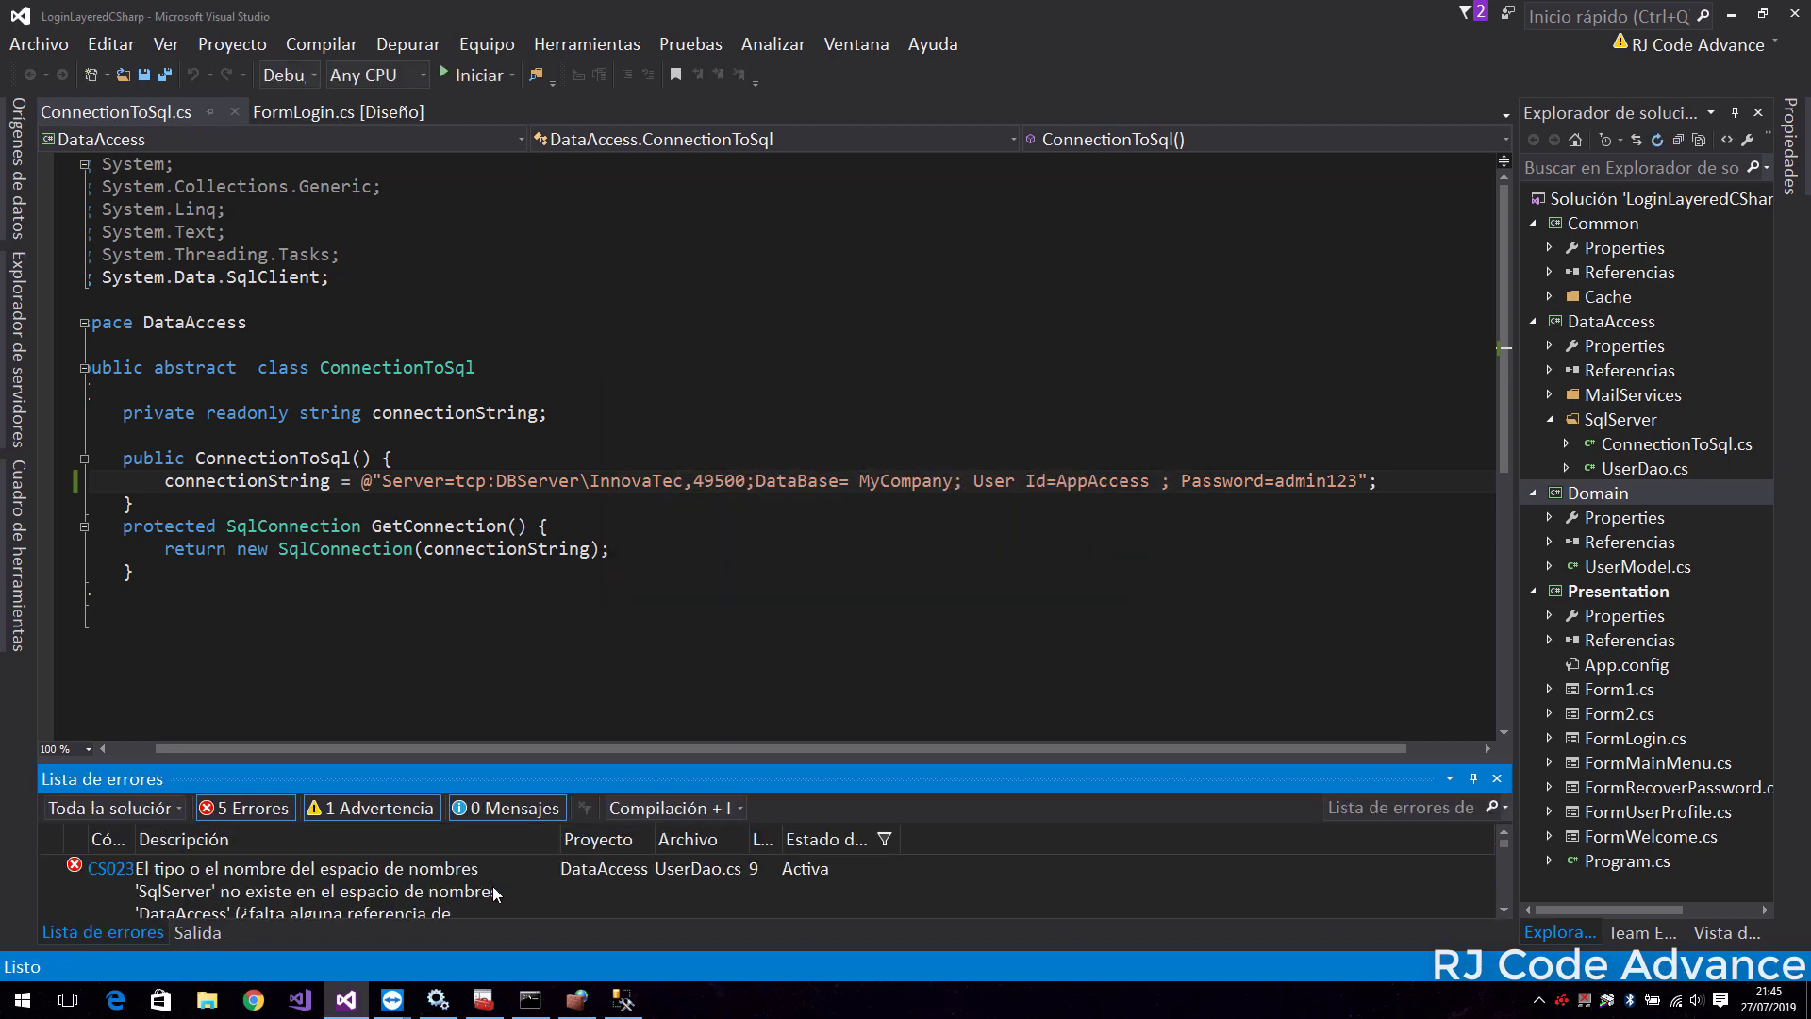
{"action": "double_click", "coordinate": [451, 887]}
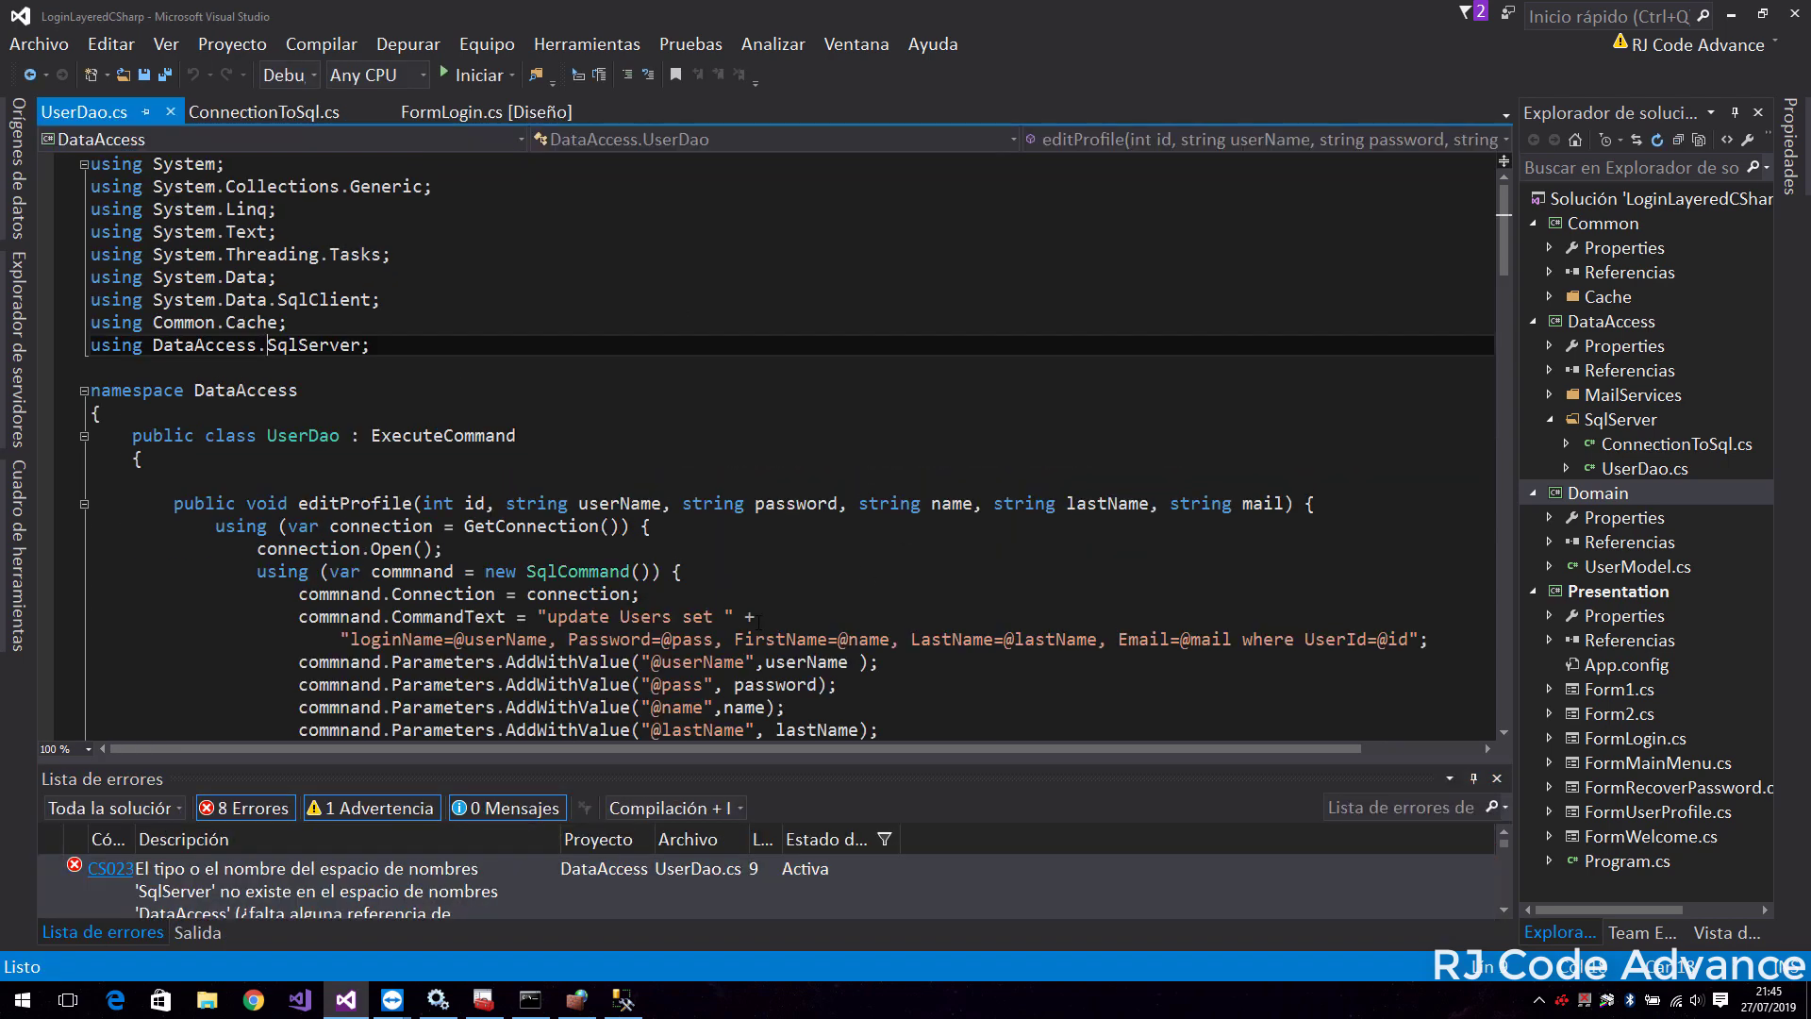
{"action": "key", "text": "Down"}
{"action": "key", "text": "Down"}
{"action": "scroll", "coordinate": [700, 360], "scroll_direction": "down", "scroll_amount": 1}
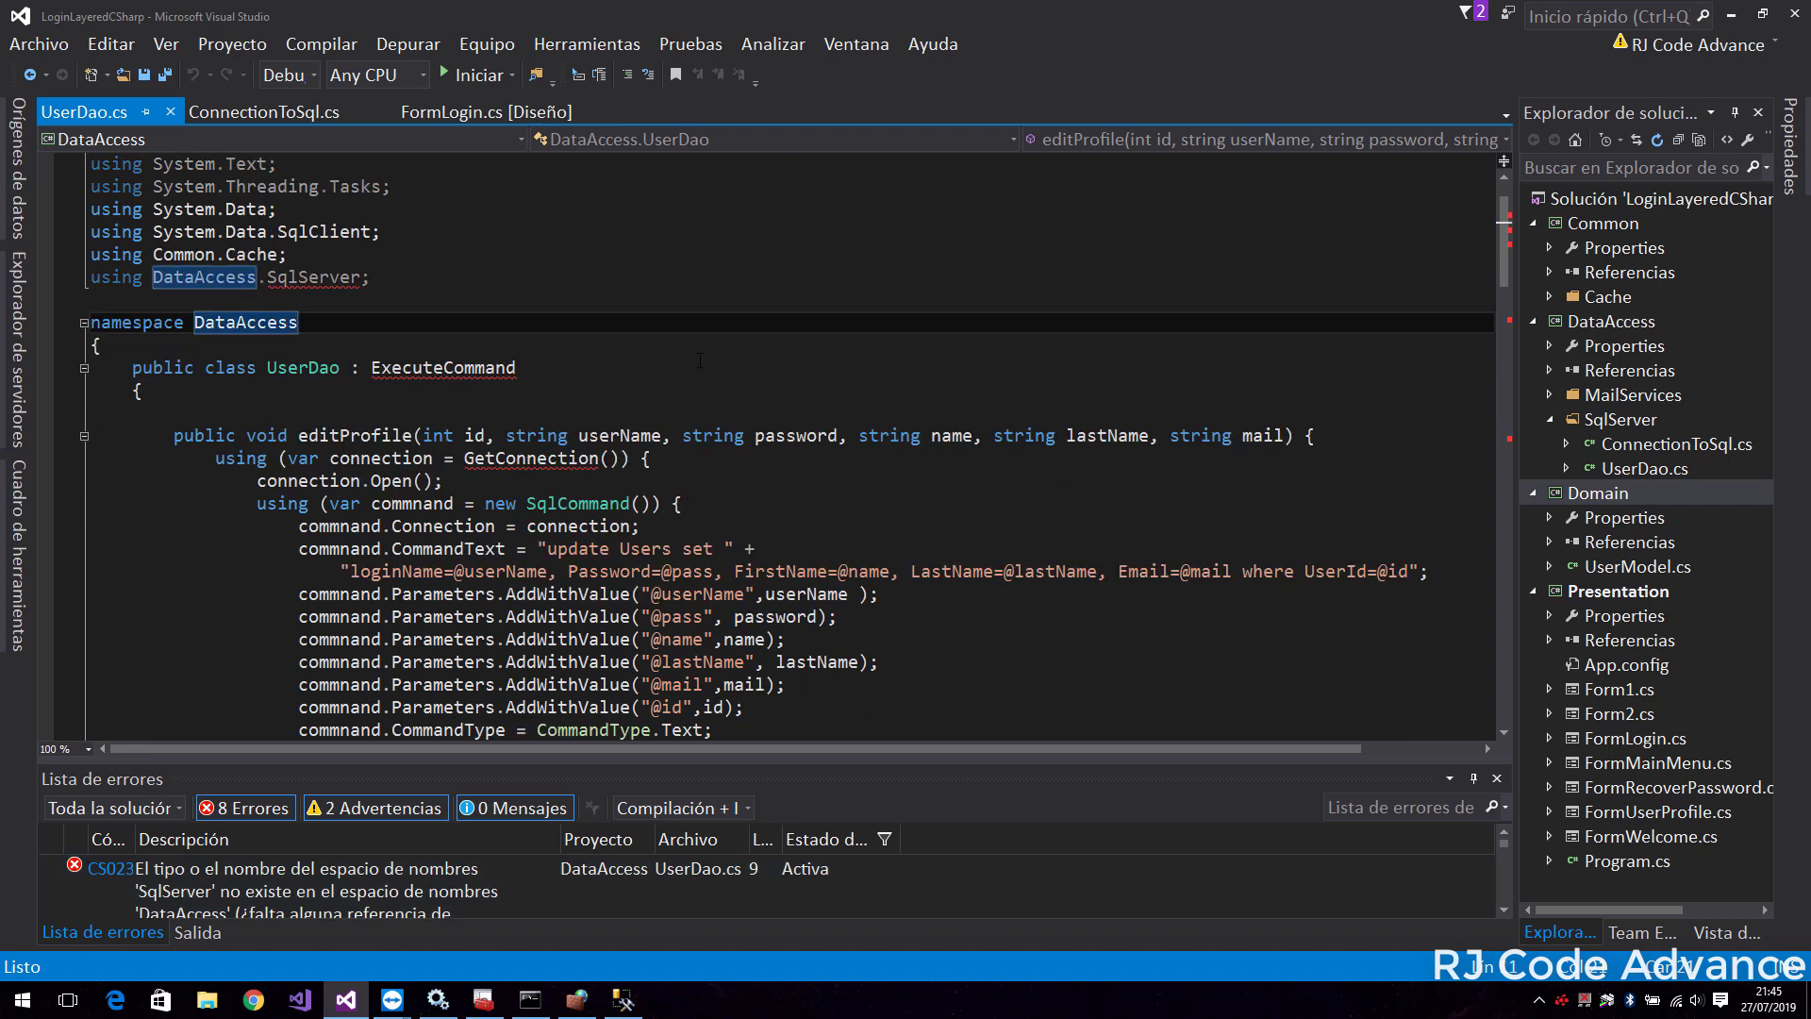
{"action": "left_click", "coordinate": [475, 367]}
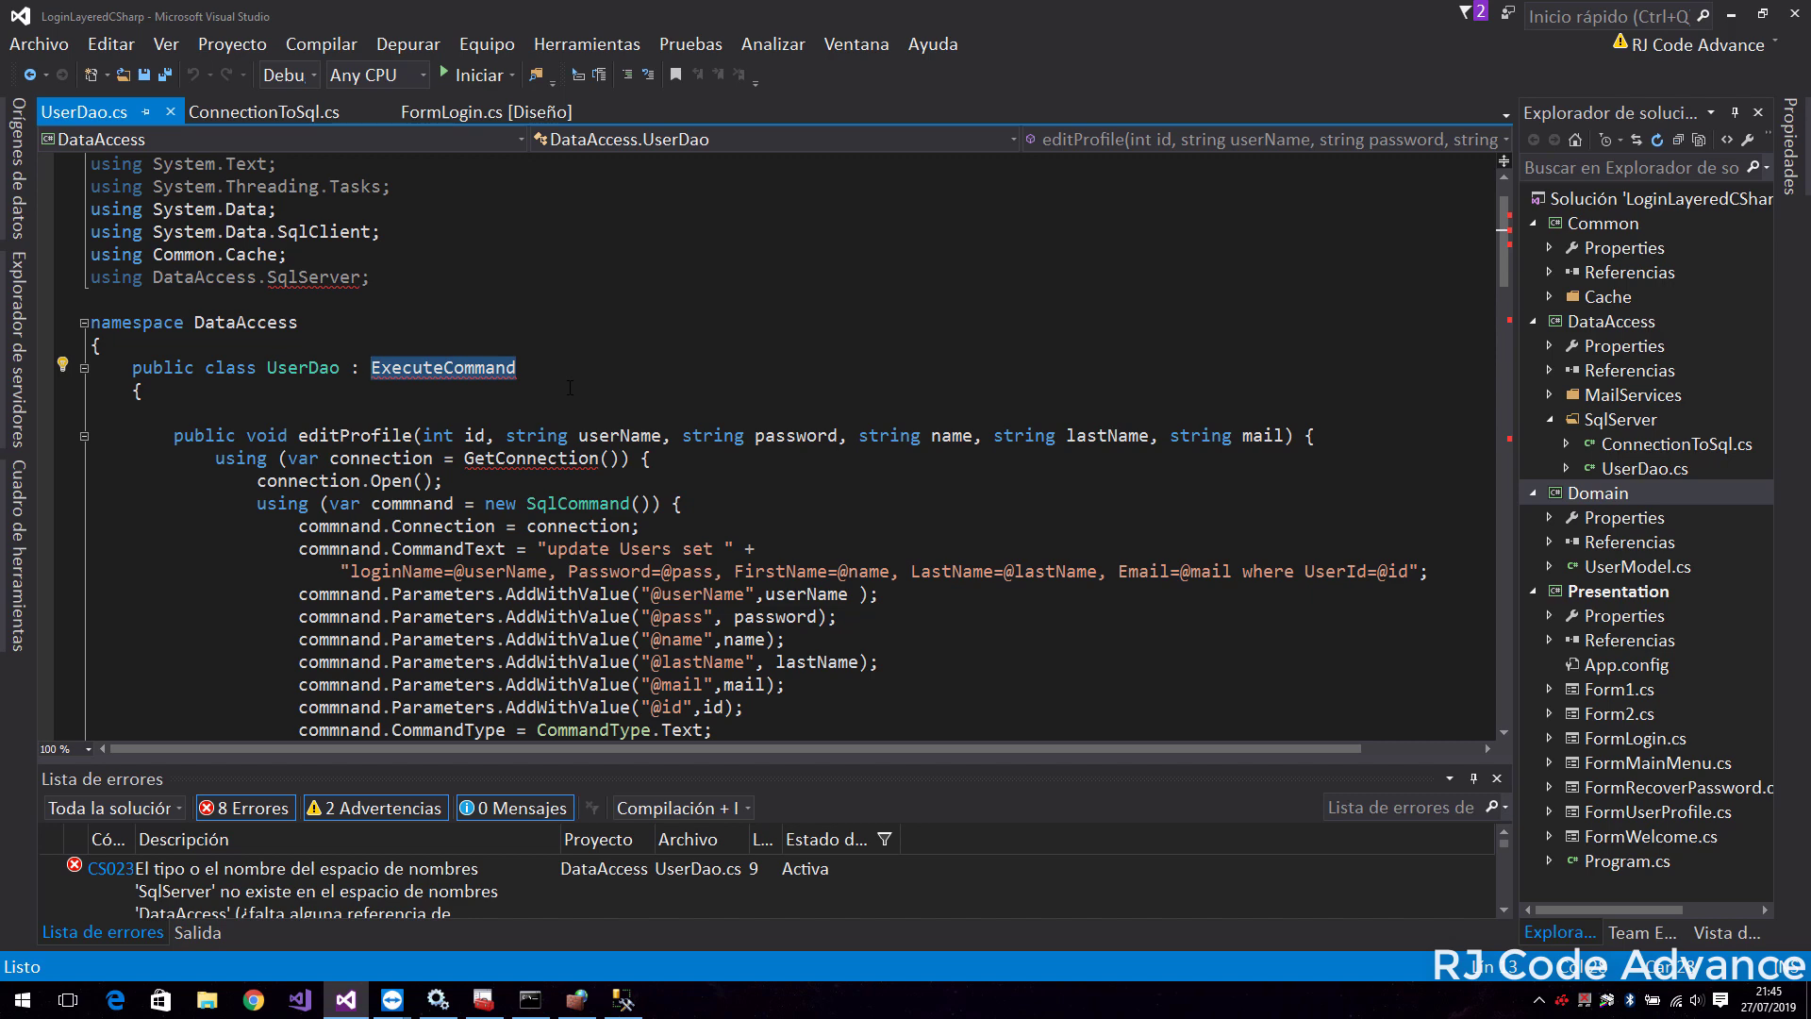
{"action": "key", "text": "ctrl+BackSpace"}
{"action": "type", "text": "ConnectionToSql"}
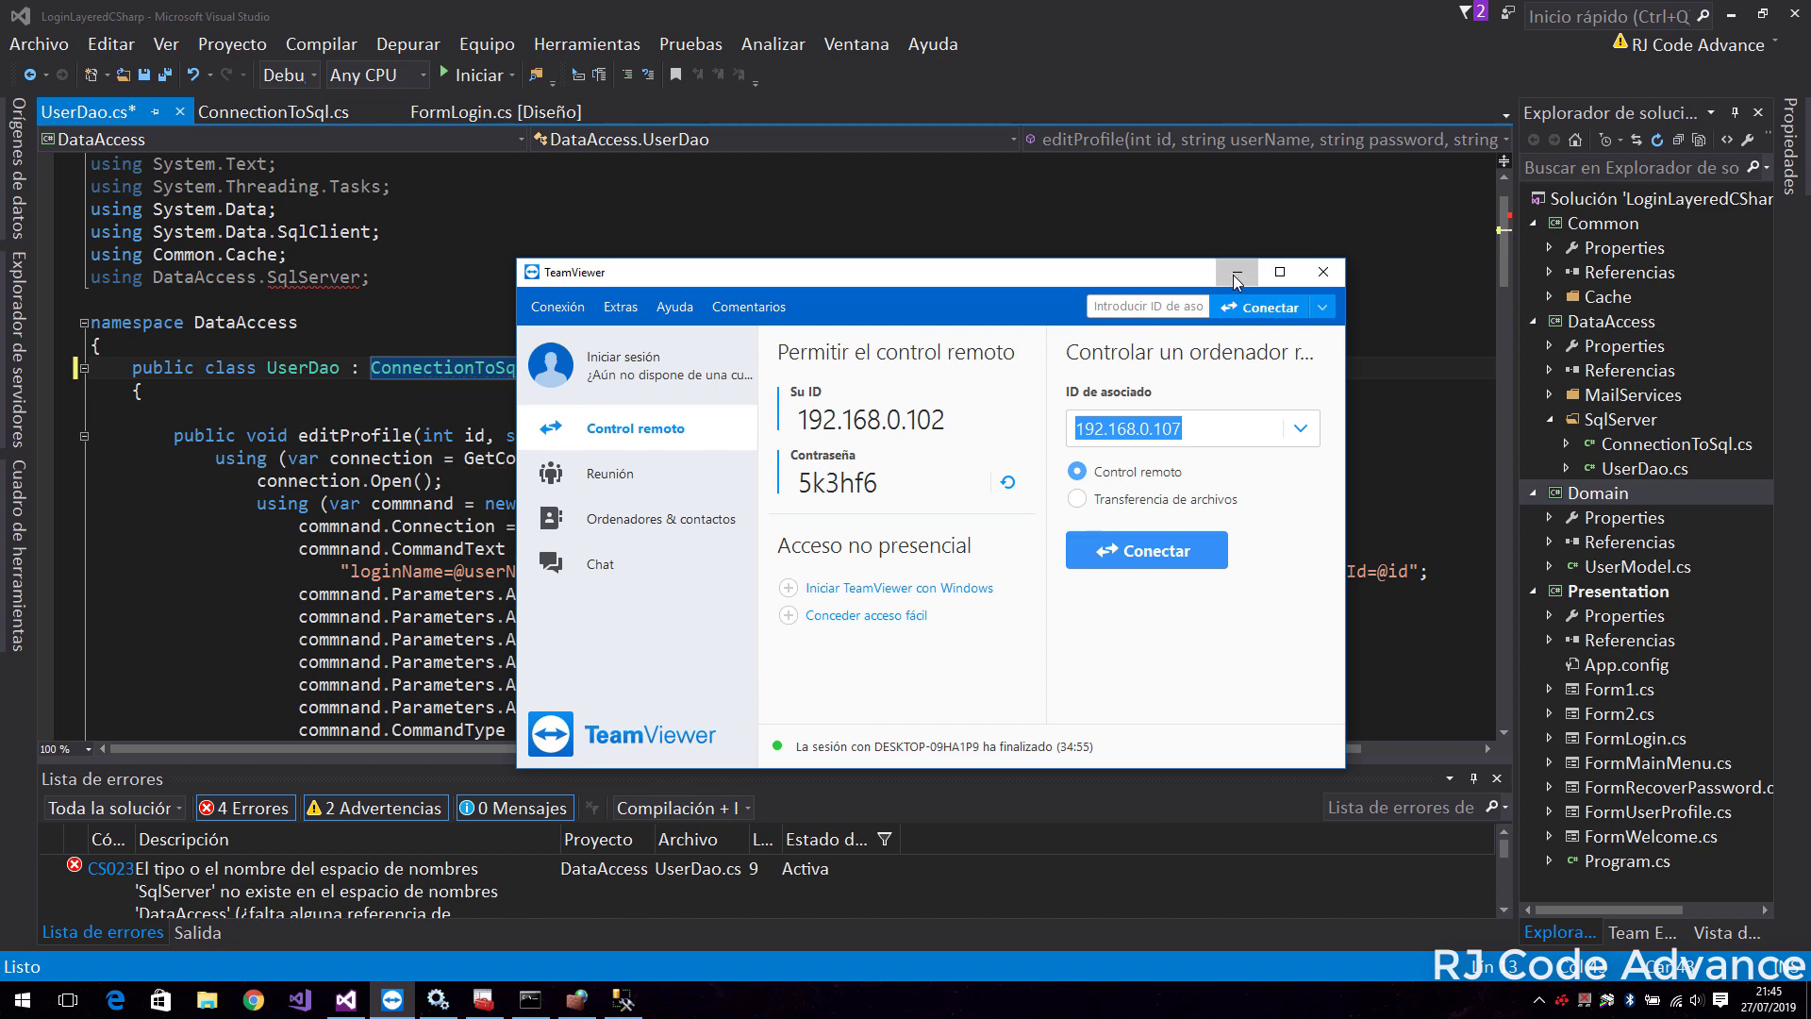
Delete the DataAccess.SqlServer using line from UserDao.cs and rebuild the solution
{"action": "left_click", "coordinate": [1237, 277]}
{"action": "left_click", "coordinate": [389, 299]}
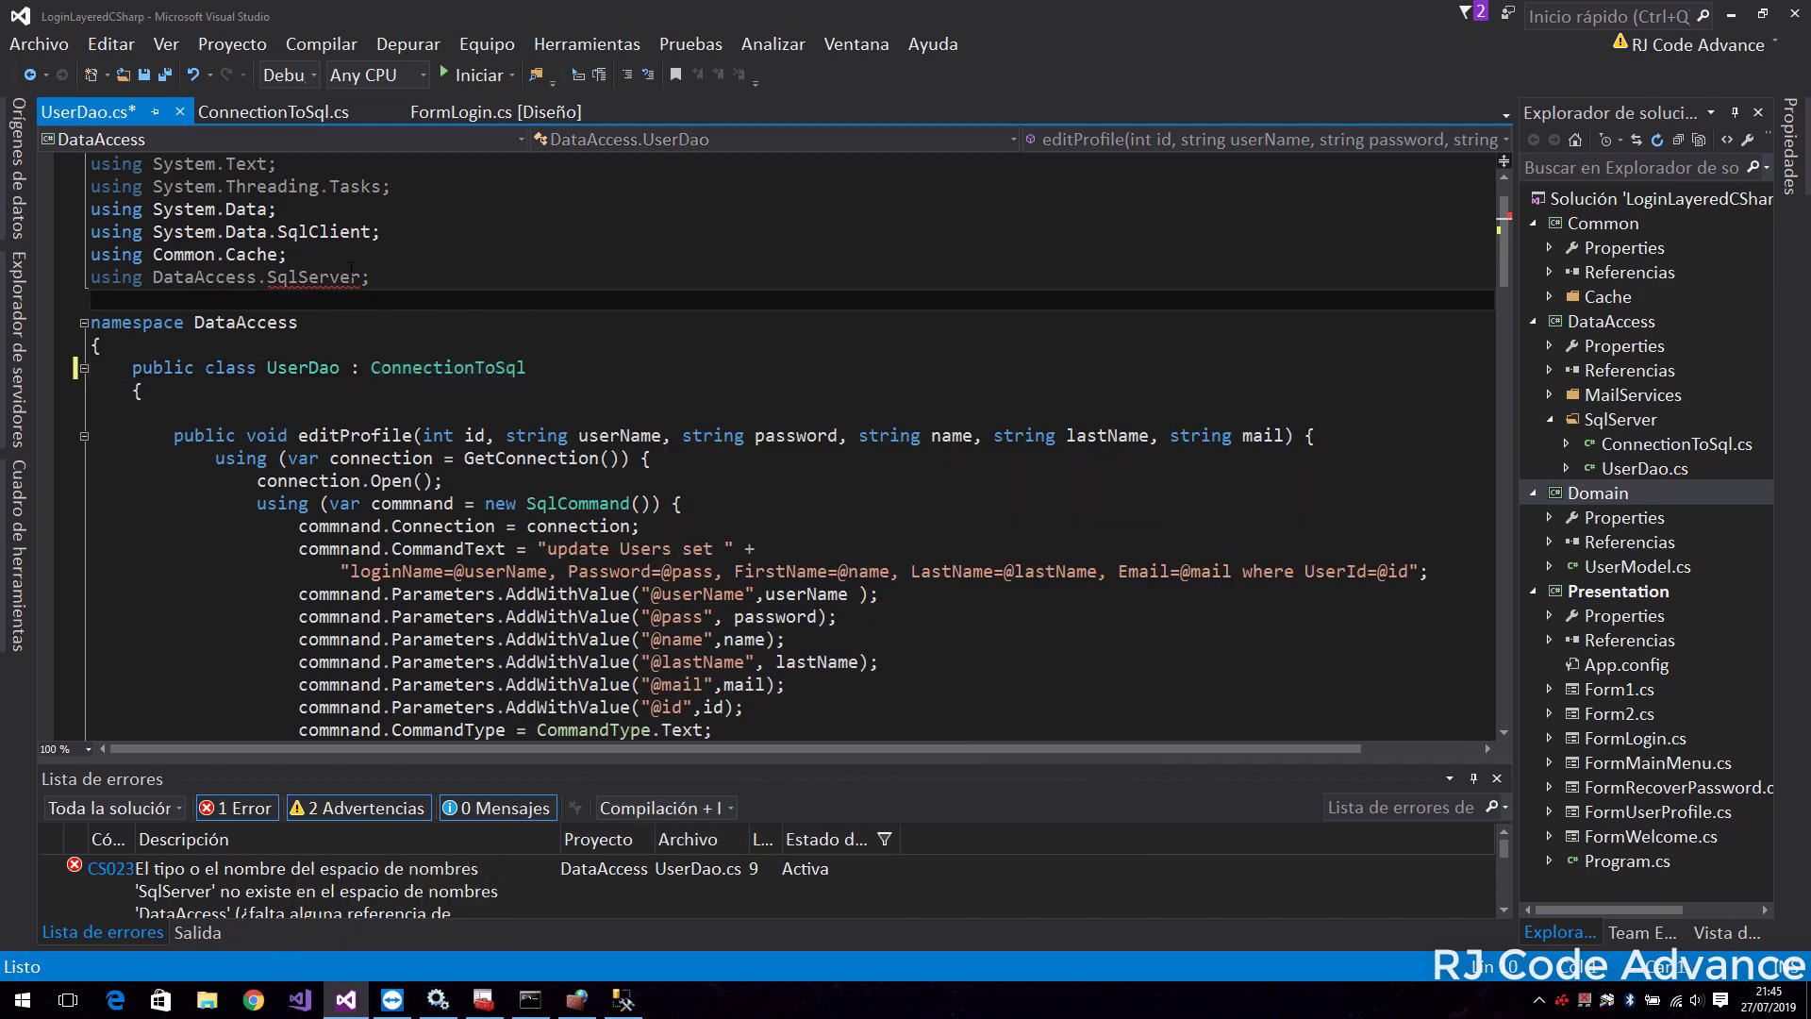
{"action": "left_click_drag", "start_coordinate": [385, 279], "coordinate": [90, 277]}
{"action": "key", "text": "Delete"}
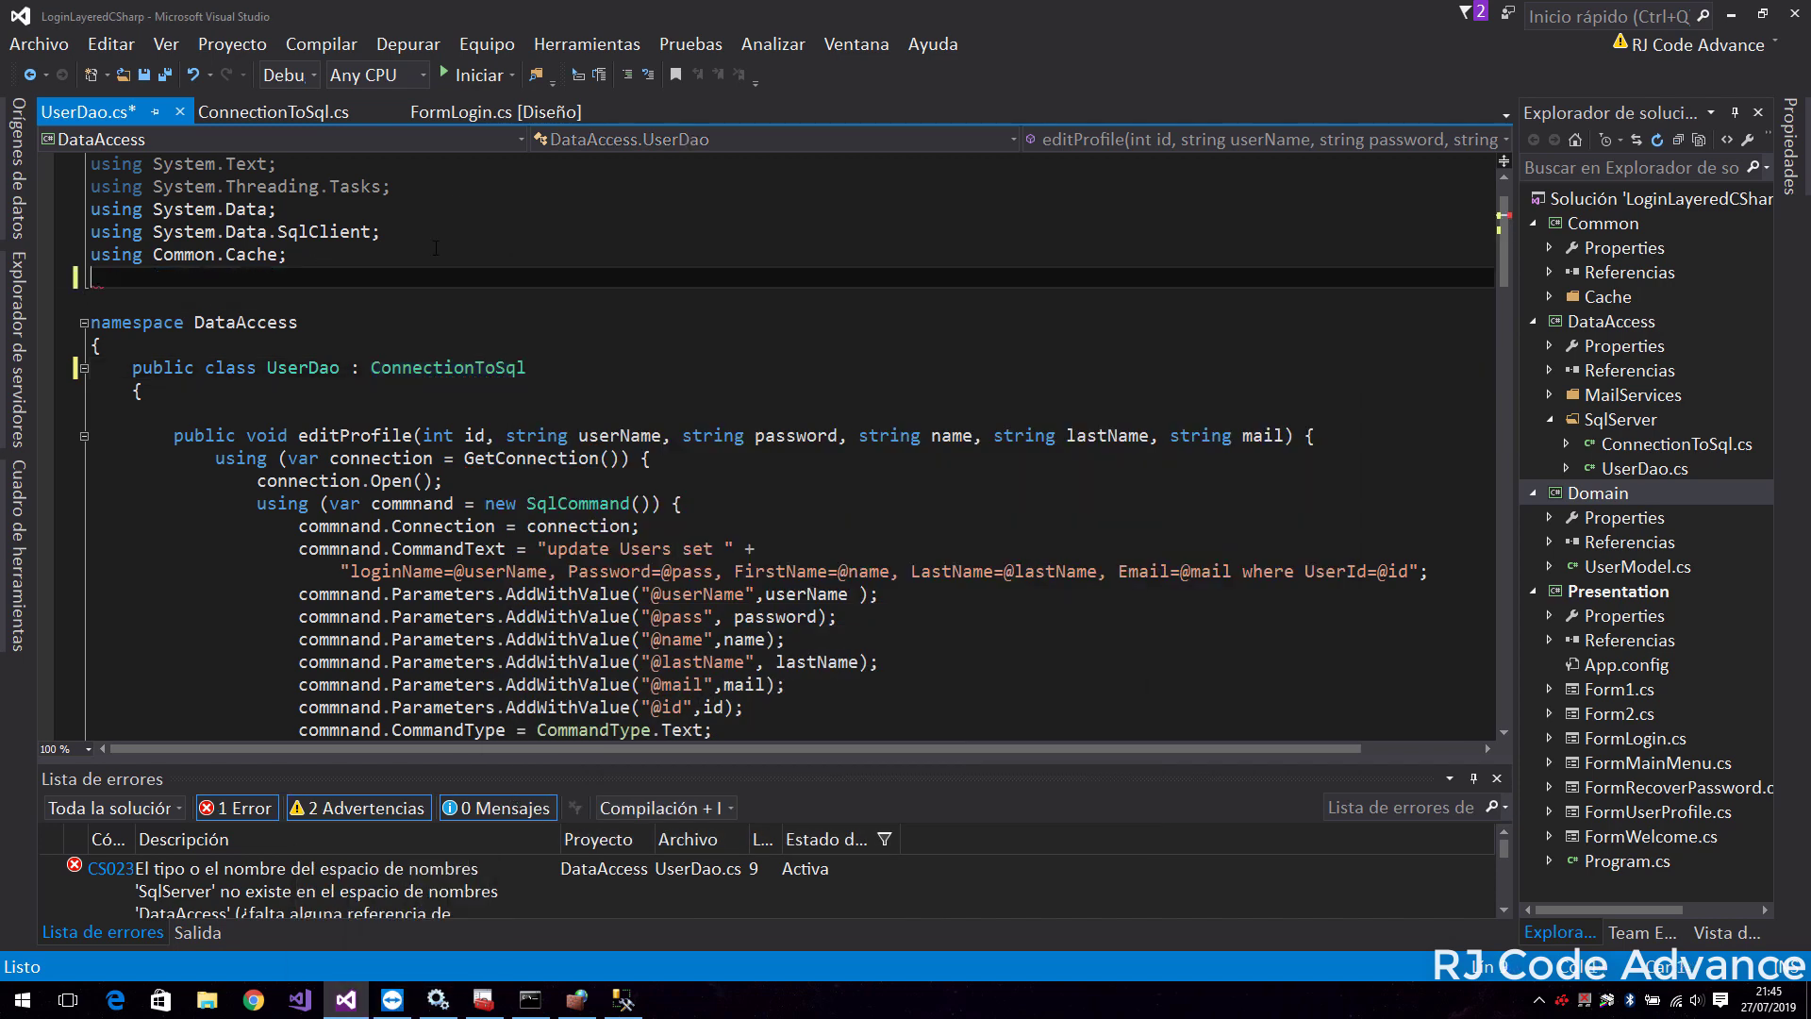
{"action": "key", "text": "F5"}
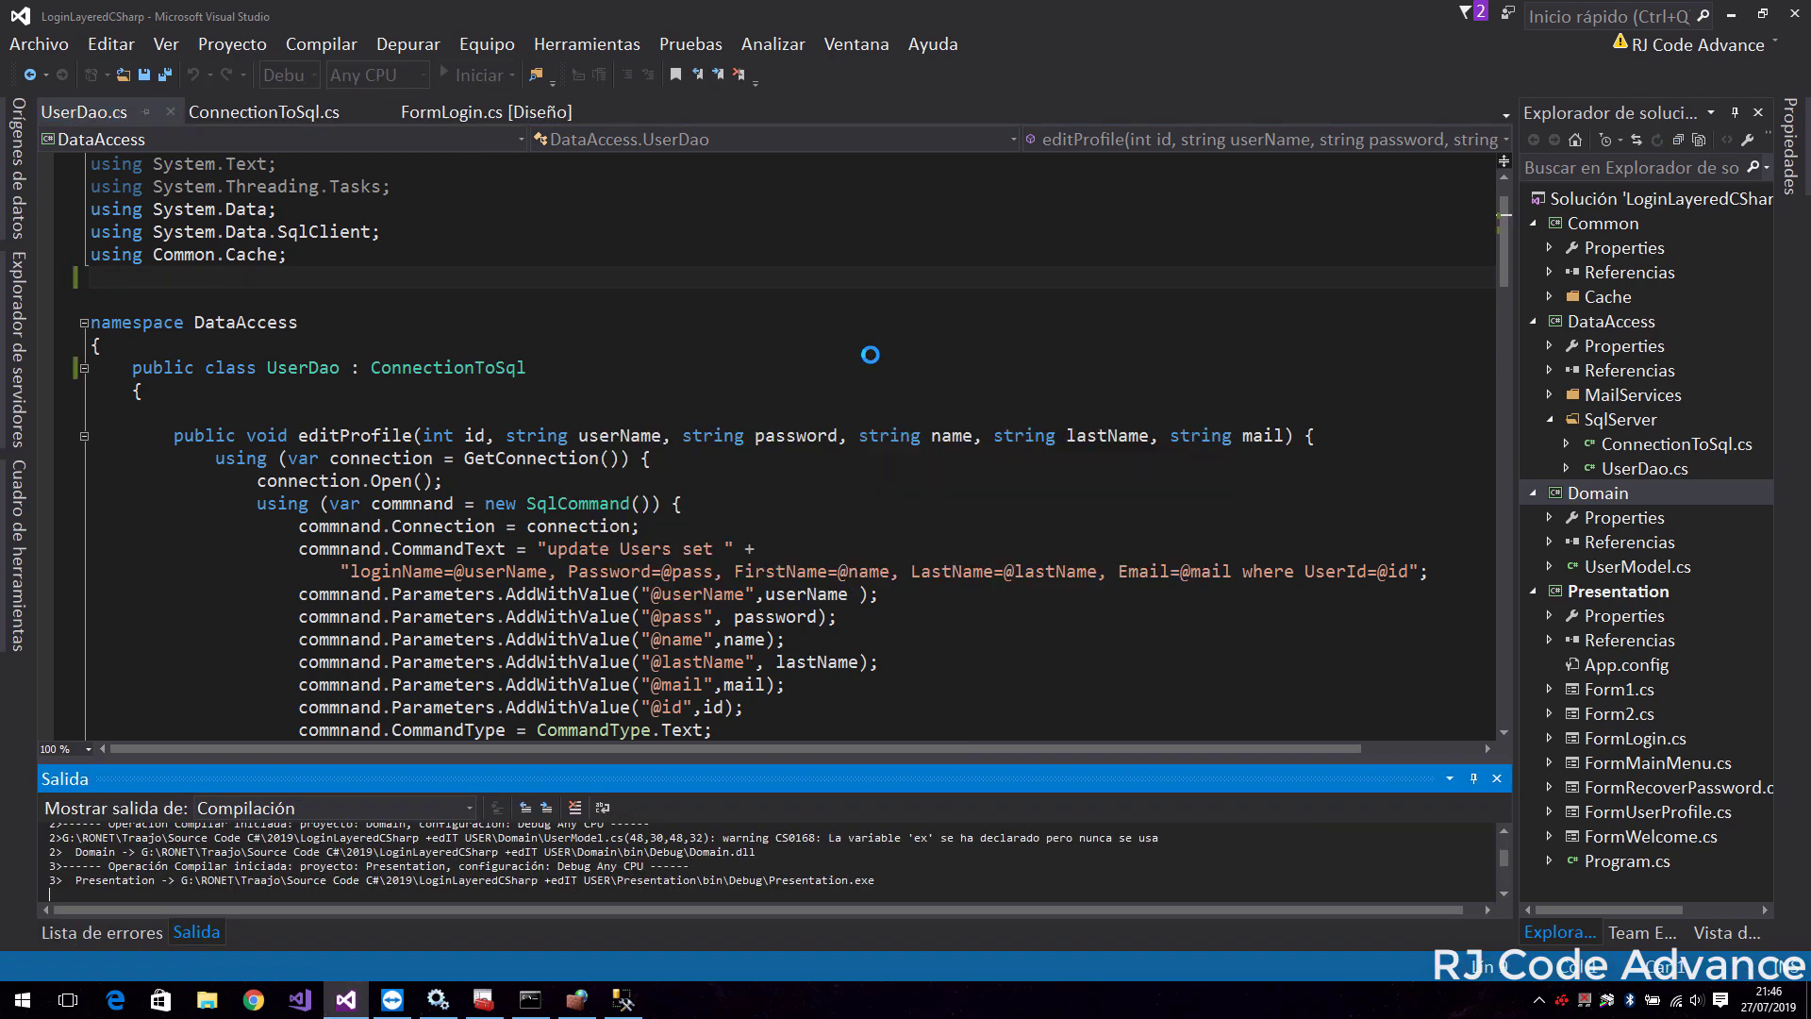
Enter the app's username and password in the LOGIN form and log in
{"action": "type", "text": "admin"}
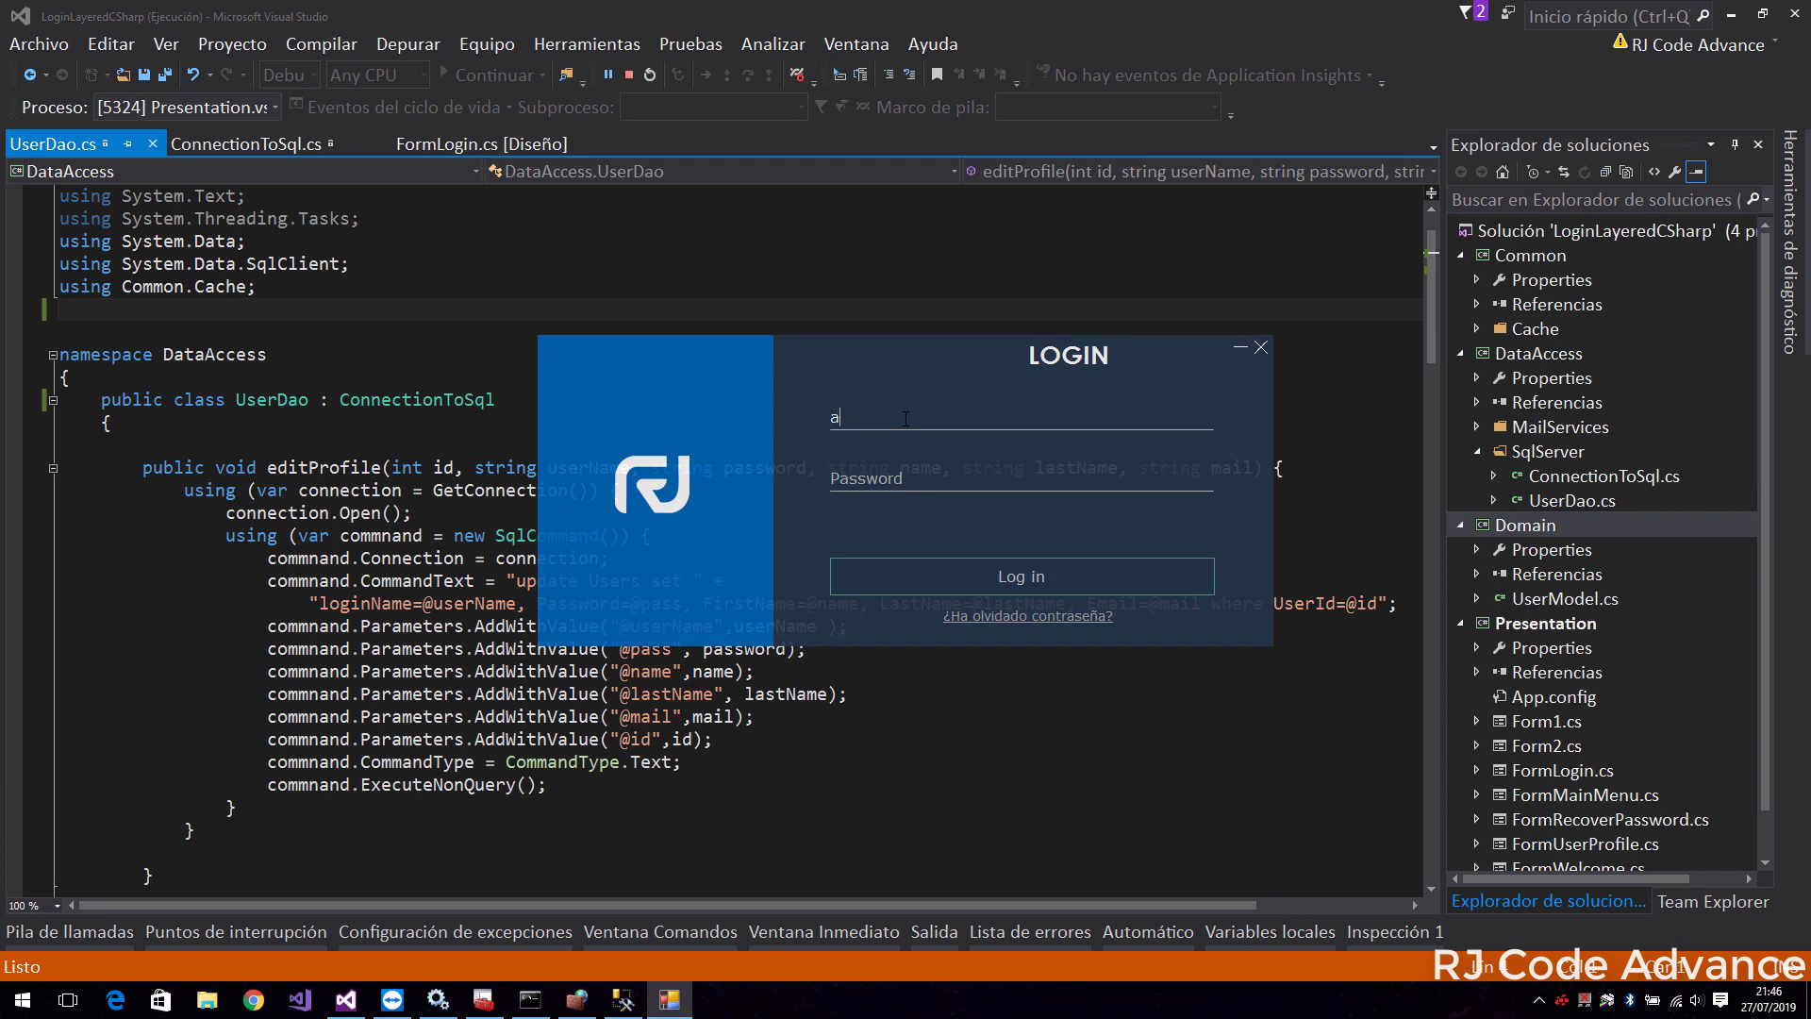
{"action": "left_click", "coordinate": [902, 483]}
{"action": "type", "text": "admin"}
{"action": "left_click", "coordinate": [935, 567]}
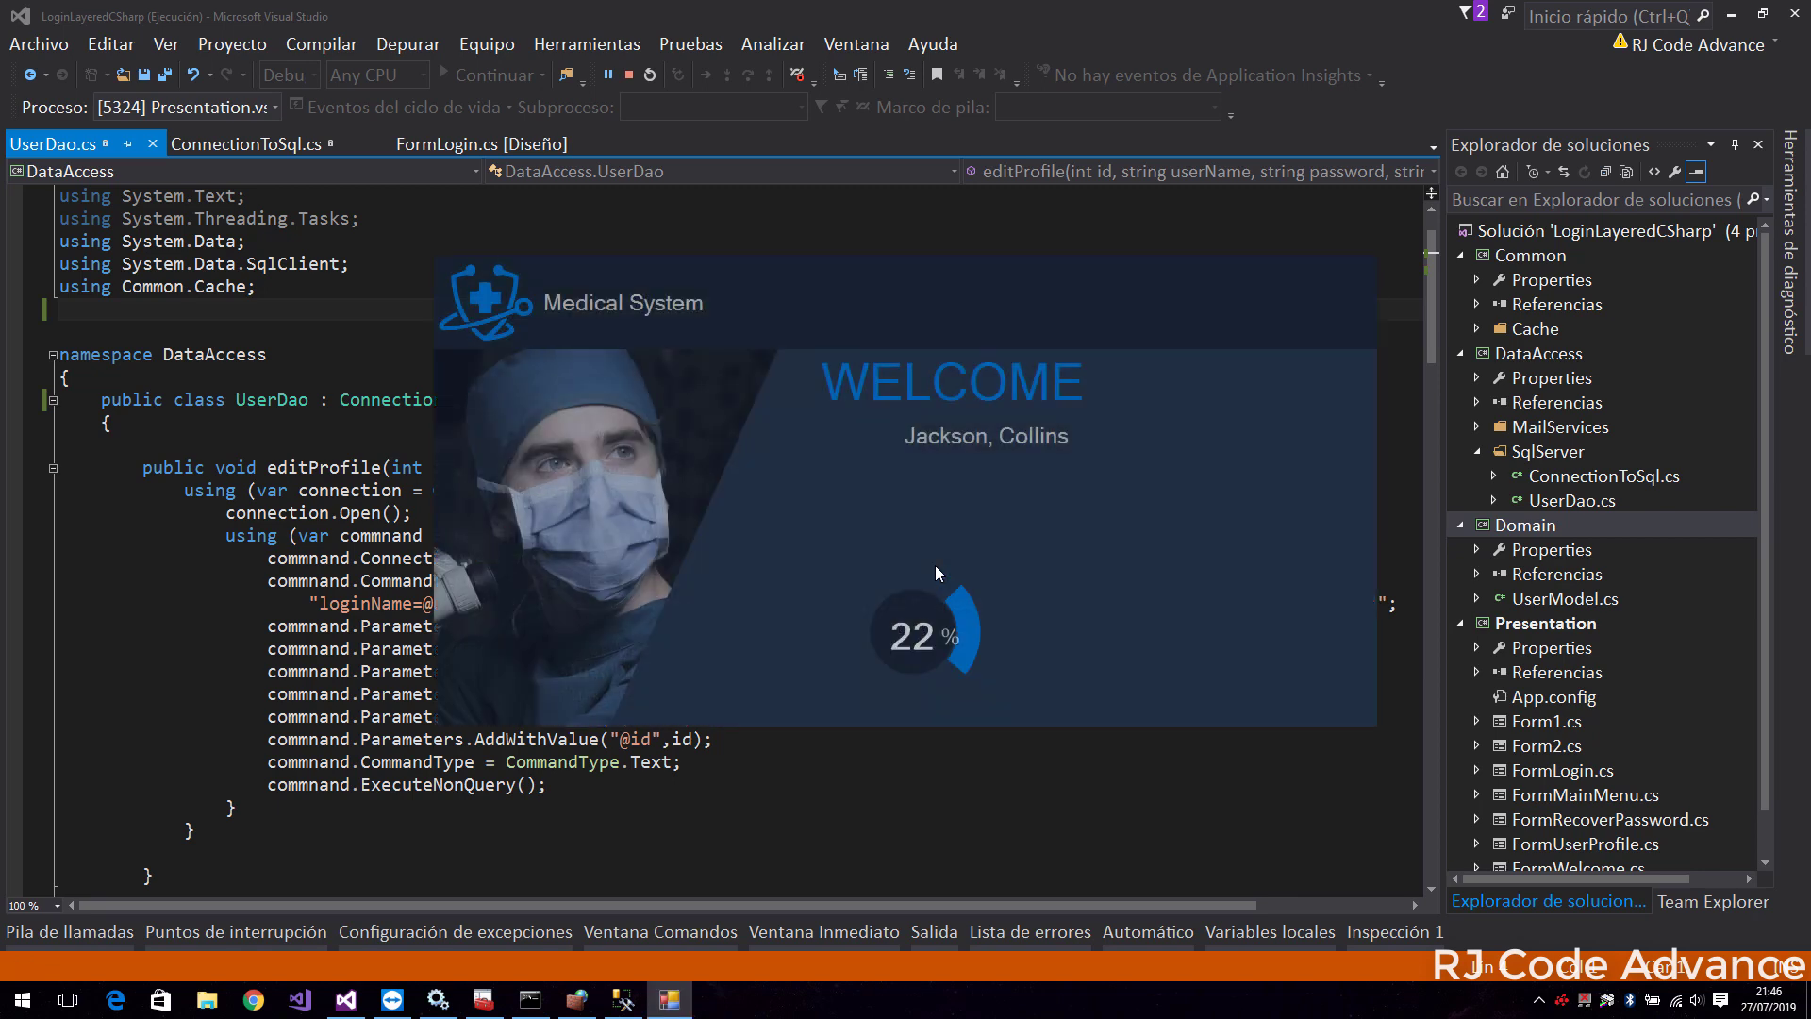